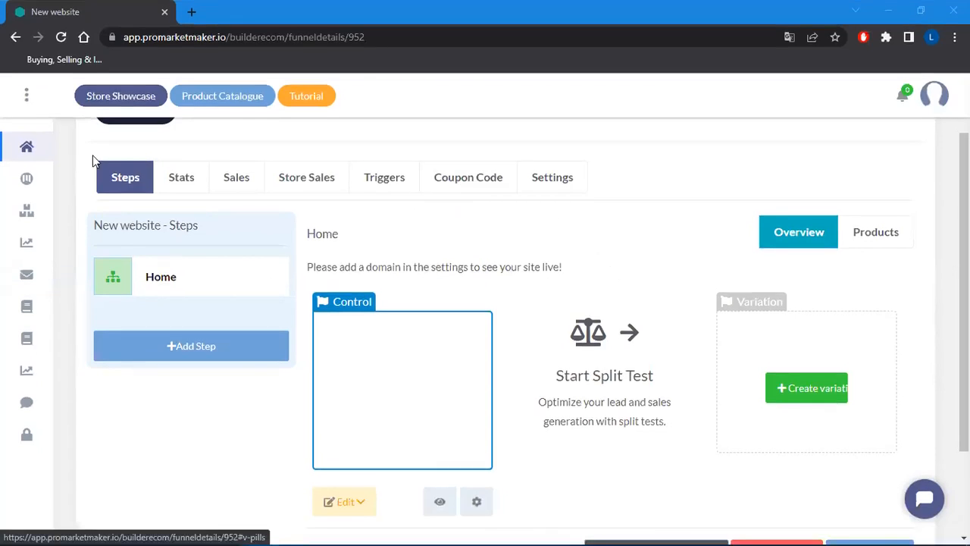
Step: Open a preview of the Home page's control version
{"action": "scroll", "coordinate": [285, 387], "scroll_direction": "up", "scroll_amount": 1}
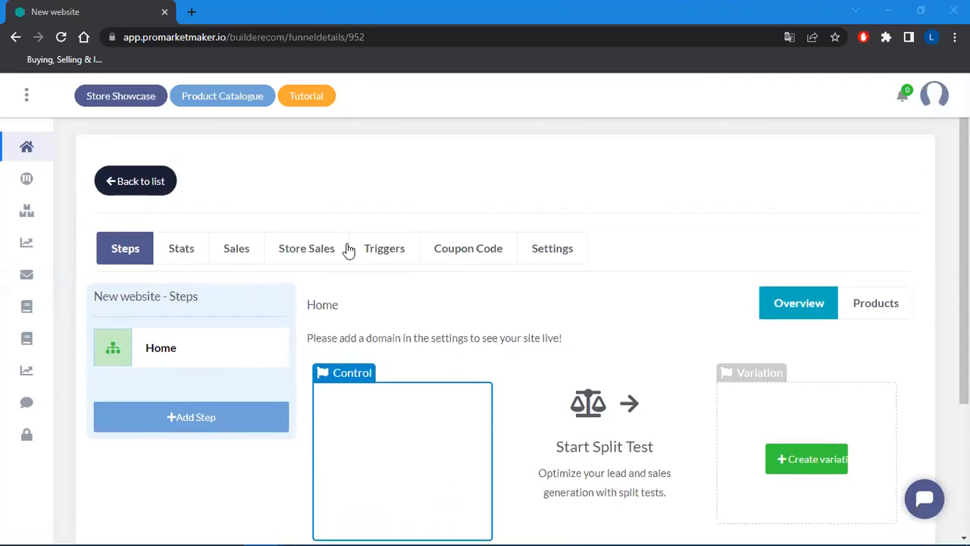
{"action": "scroll", "coordinate": [169, 446], "scroll_direction": "down", "scroll_amount": 1}
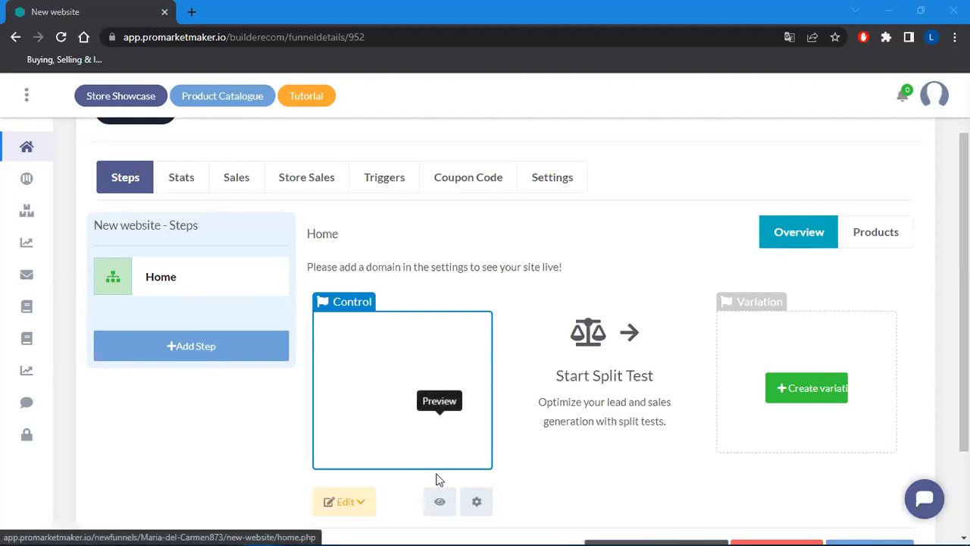
{"action": "left_click", "coordinate": [440, 501]}
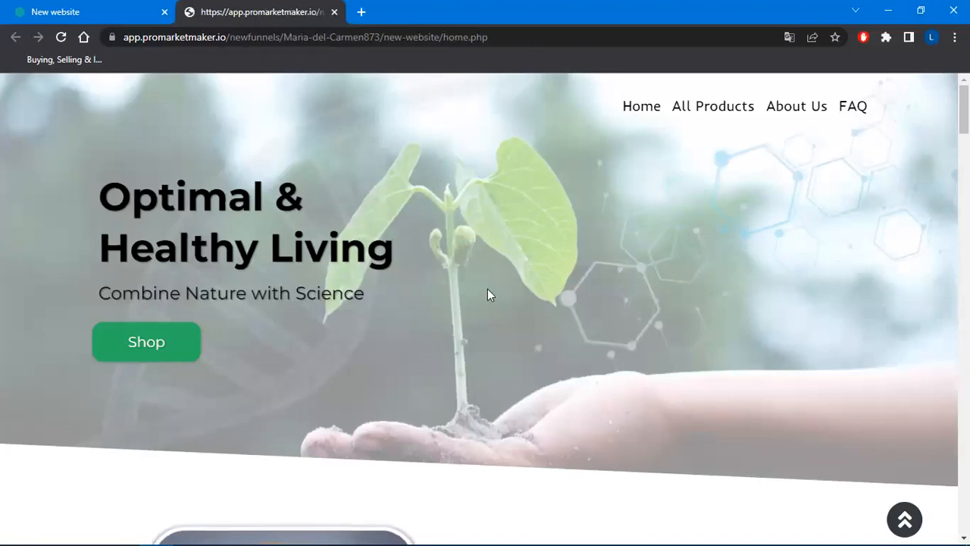
Step: Review the previewed home page from the hero banner through the product sections to the testimonials, and return to its start
{"action": "scroll", "coordinate": [795, 203], "scroll_direction": "down", "scroll_amount": 2}
{"action": "scroll", "coordinate": [824, 182], "scroll_direction": "down", "scroll_amount": 2}
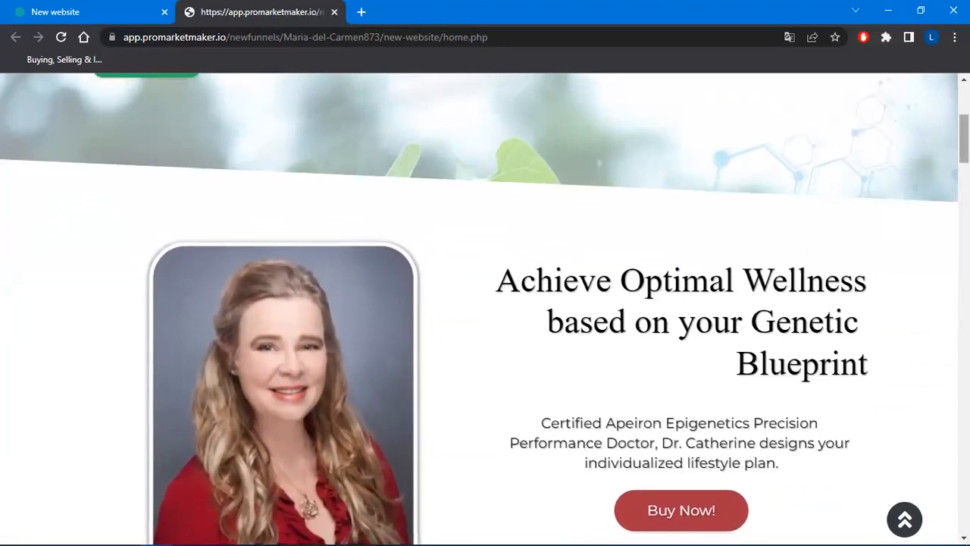
{"action": "scroll", "coordinate": [896, 149], "scroll_direction": "down", "scroll_amount": 1}
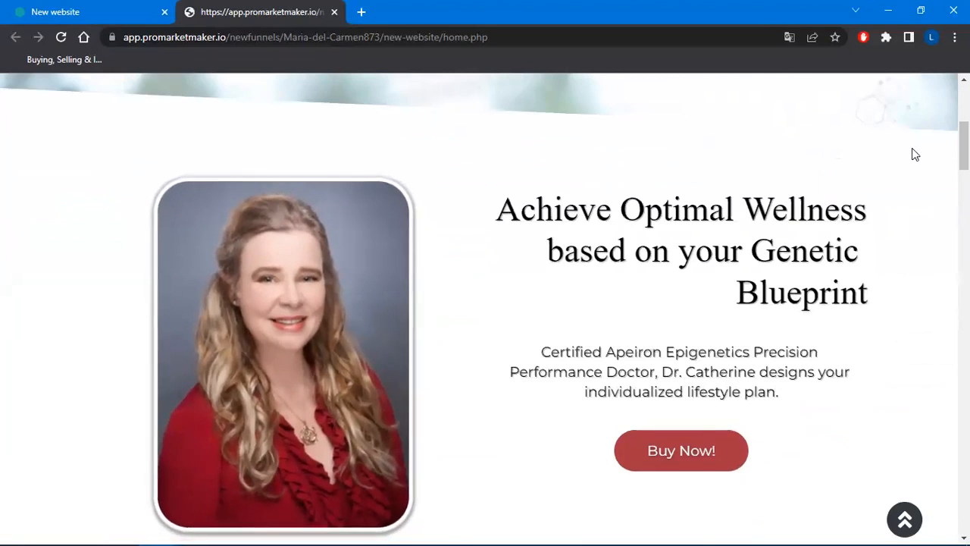
{"action": "scroll", "coordinate": [877, 197], "scroll_direction": "down", "scroll_amount": 1}
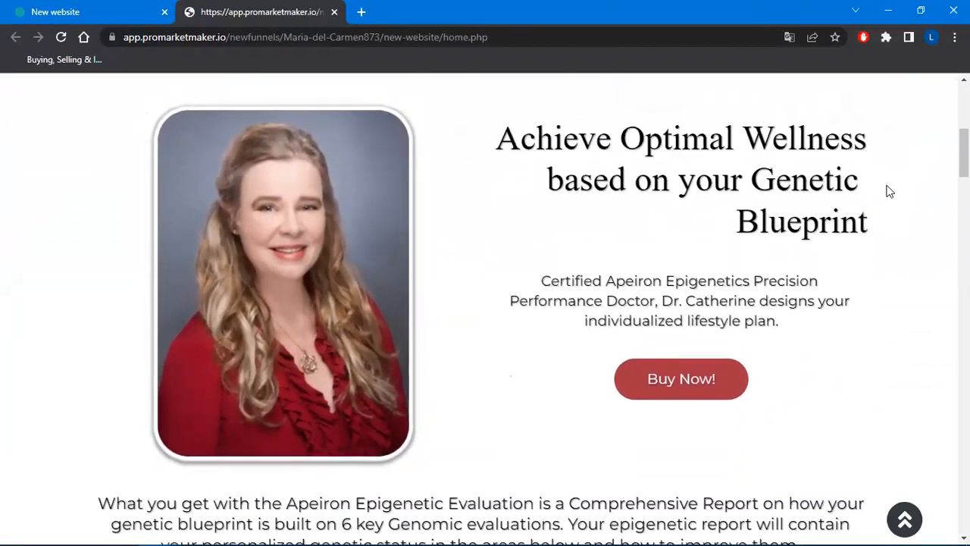
{"action": "scroll", "coordinate": [895, 201], "scroll_direction": "down", "scroll_amount": 1}
{"action": "scroll", "coordinate": [887, 201], "scroll_direction": "down", "scroll_amount": 1}
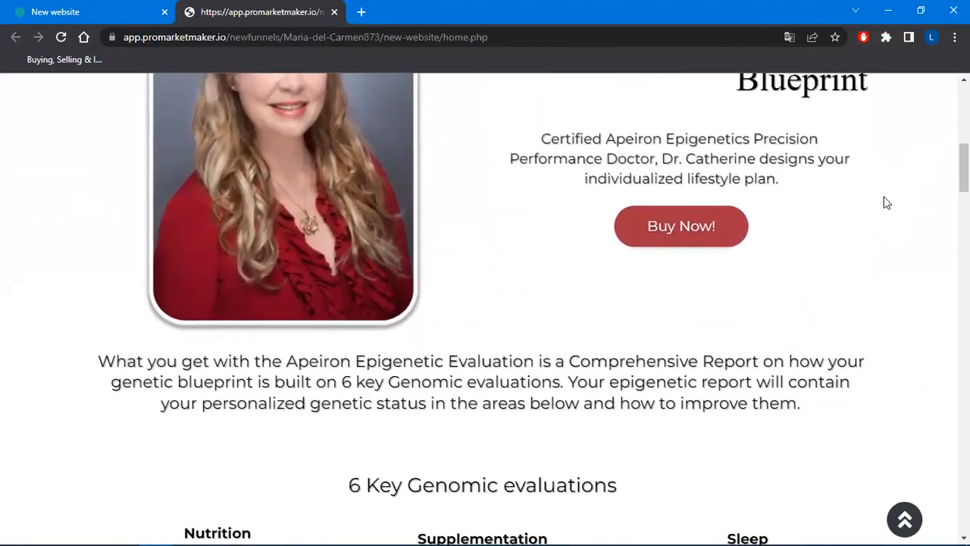
{"action": "scroll", "coordinate": [885, 201], "scroll_direction": "down", "scroll_amount": 2}
{"action": "scroll", "coordinate": [887, 209], "scroll_direction": "down", "scroll_amount": 1}
{"action": "scroll", "coordinate": [888, 220], "scroll_direction": "down", "scroll_amount": 3}
{"action": "scroll", "coordinate": [871, 271], "scroll_direction": "down", "scroll_amount": 2}
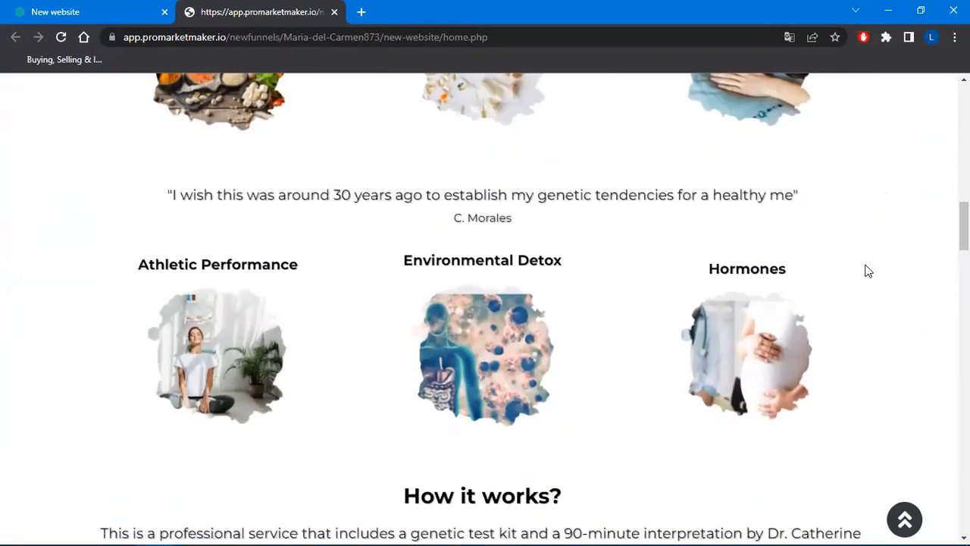
{"action": "scroll", "coordinate": [869, 253], "scroll_direction": "down", "scroll_amount": 1}
{"action": "scroll", "coordinate": [868, 247], "scroll_direction": "down", "scroll_amount": 3}
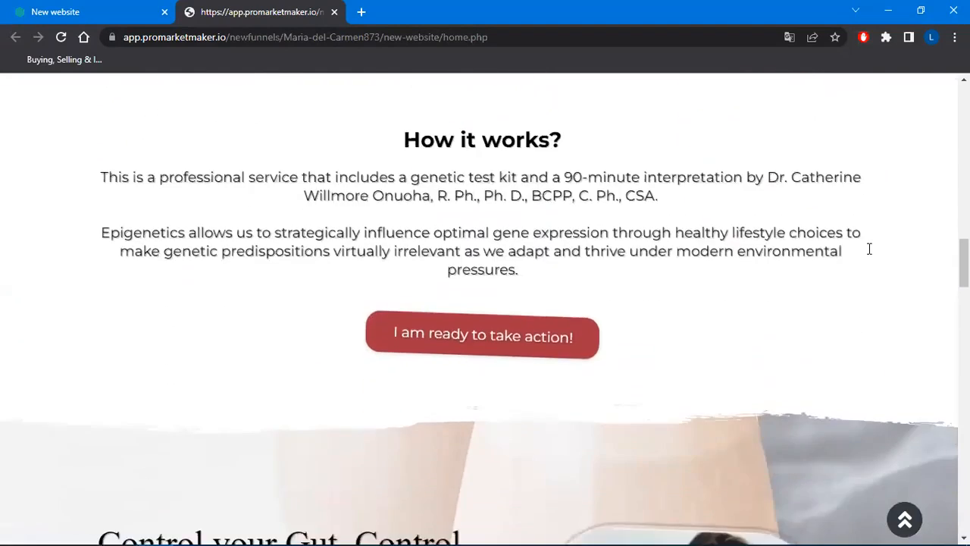
{"action": "scroll", "coordinate": [868, 250], "scroll_direction": "down", "scroll_amount": 1}
{"action": "scroll", "coordinate": [869, 253], "scroll_direction": "down", "scroll_amount": 2}
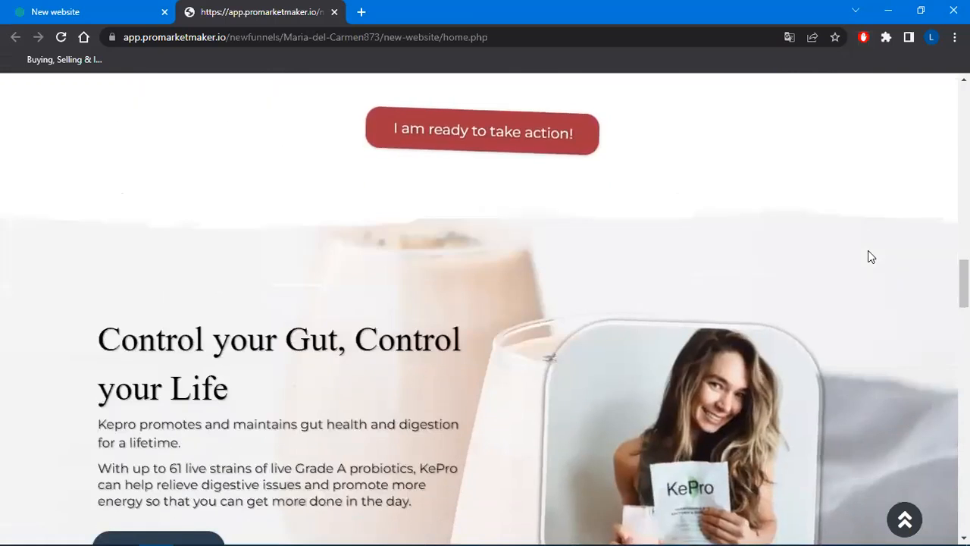
{"action": "scroll", "coordinate": [869, 296], "scroll_direction": "down", "scroll_amount": 1}
{"action": "scroll", "coordinate": [871, 295], "scroll_direction": "down", "scroll_amount": 2}
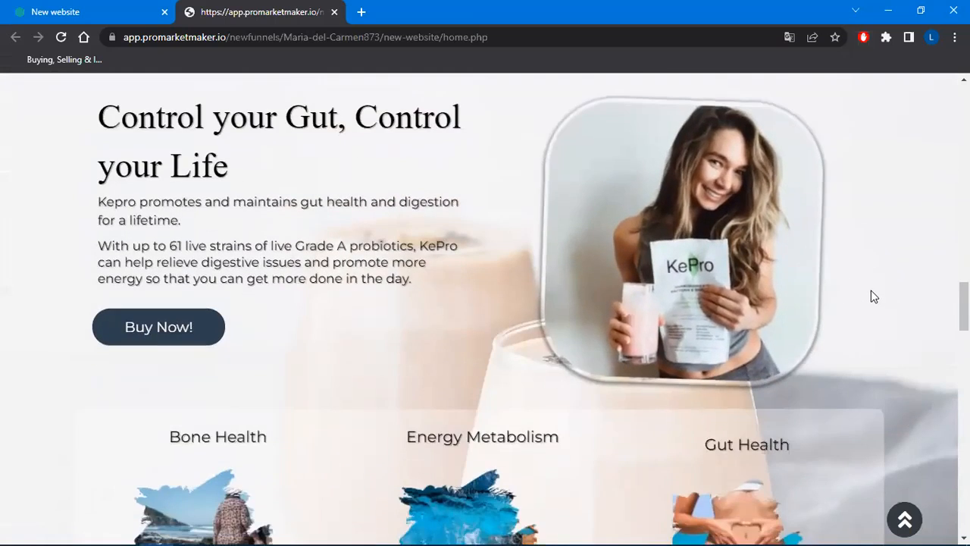
{"action": "scroll", "coordinate": [874, 291], "scroll_direction": "down", "scroll_amount": 2}
{"action": "scroll", "coordinate": [878, 291], "scroll_direction": "down", "scroll_amount": 5}
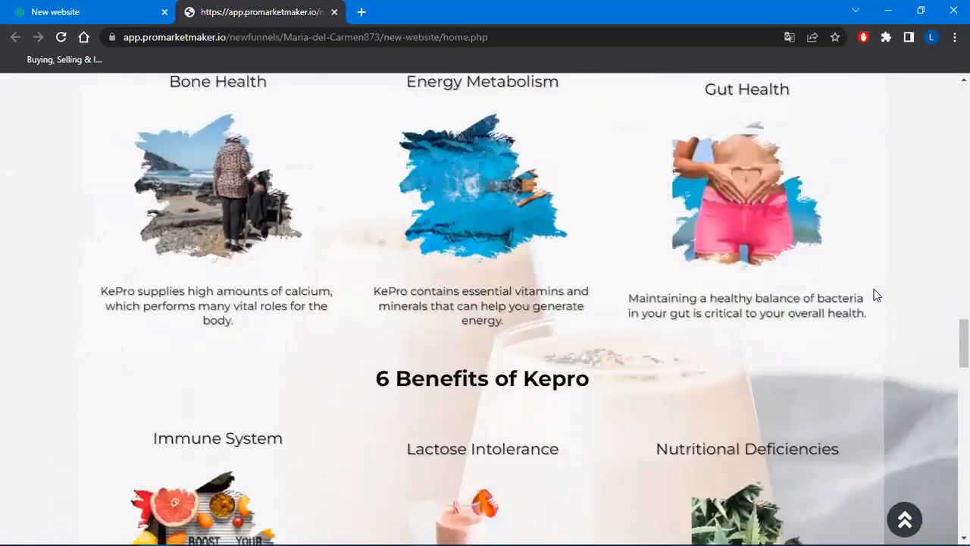
{"action": "scroll", "coordinate": [876, 295], "scroll_direction": "down", "scroll_amount": 5}
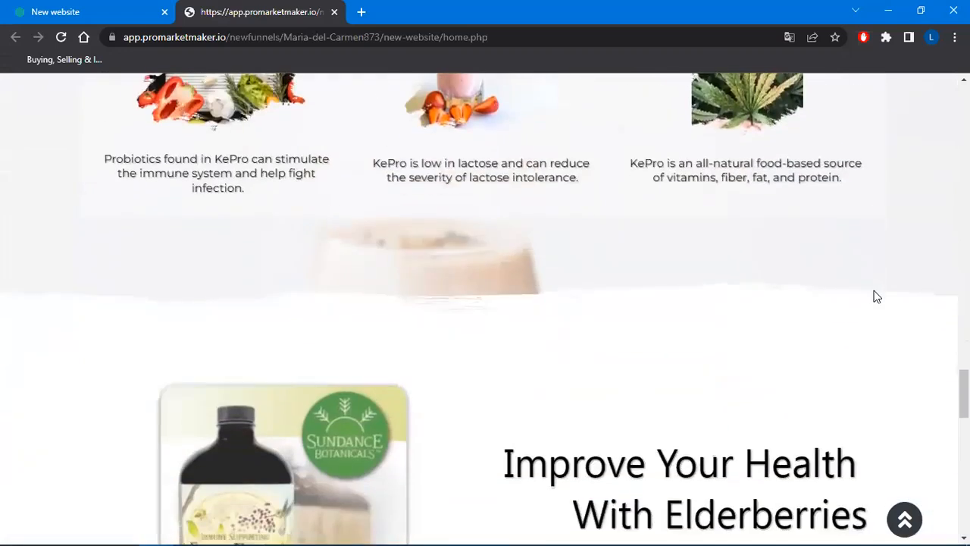
{"action": "scroll", "coordinate": [876, 295], "scroll_direction": "down", "scroll_amount": 2}
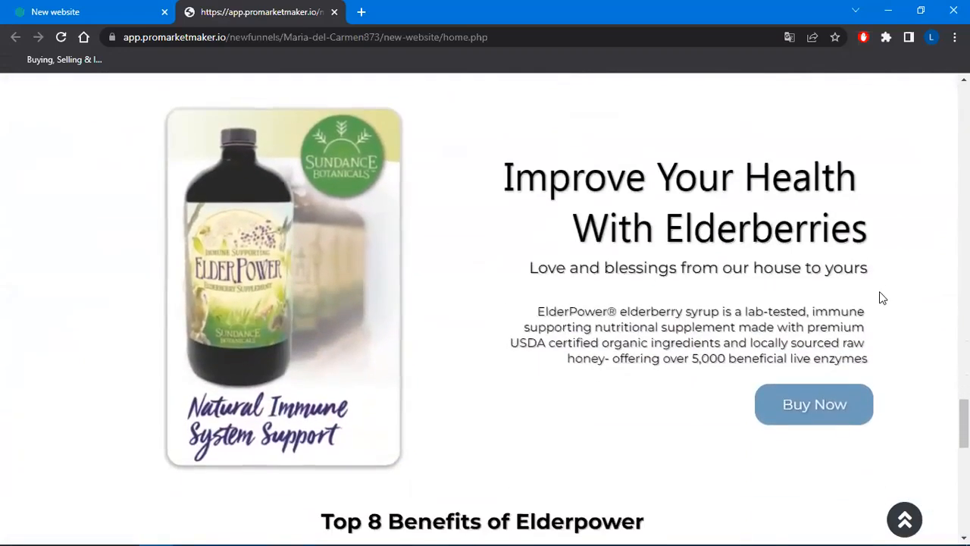
{"action": "scroll", "coordinate": [885, 303], "scroll_direction": "down", "scroll_amount": 2}
{"action": "scroll", "coordinate": [890, 304], "scroll_direction": "down", "scroll_amount": 4}
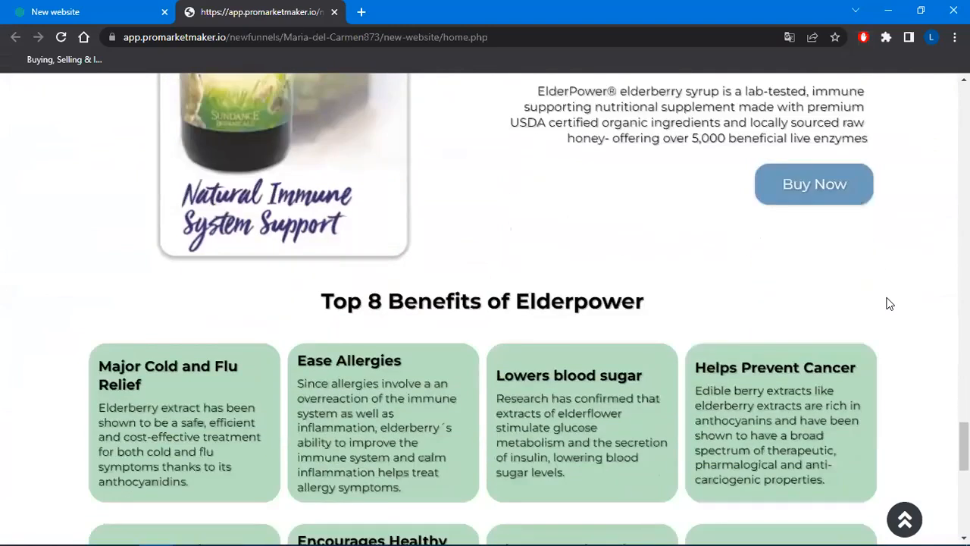
{"action": "scroll", "coordinate": [890, 304], "scroll_direction": "down", "scroll_amount": 4}
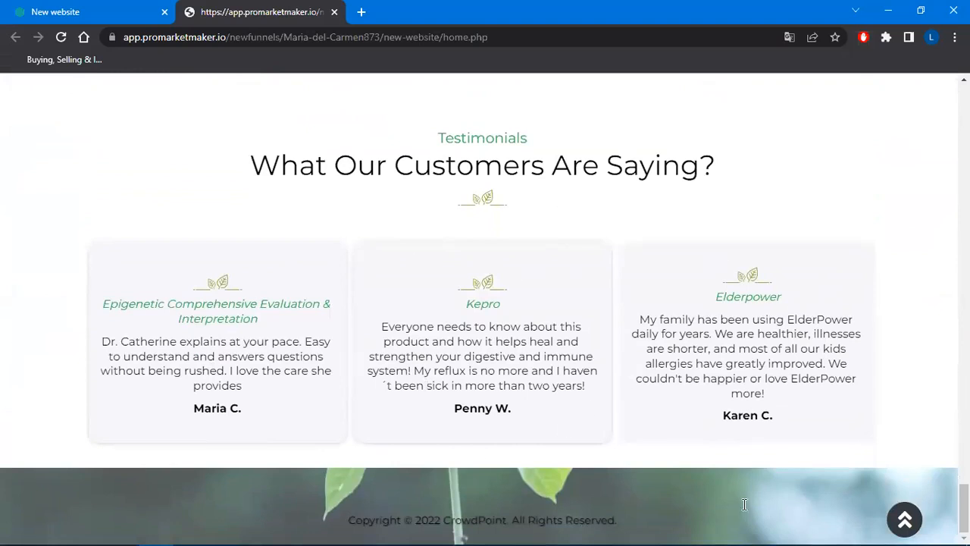
{"action": "left_click", "coordinate": [890, 521]}
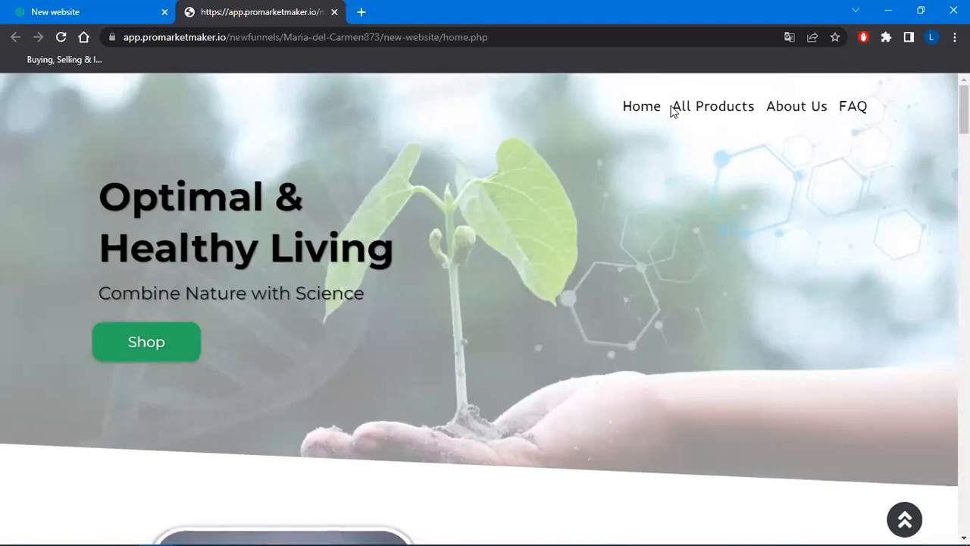
Step: Examine the All Products entry in the site's navigation menu and skim the product sections of the home page
{"action": "left_click_drag", "start_coordinate": [672, 106], "coordinate": [755, 104]}
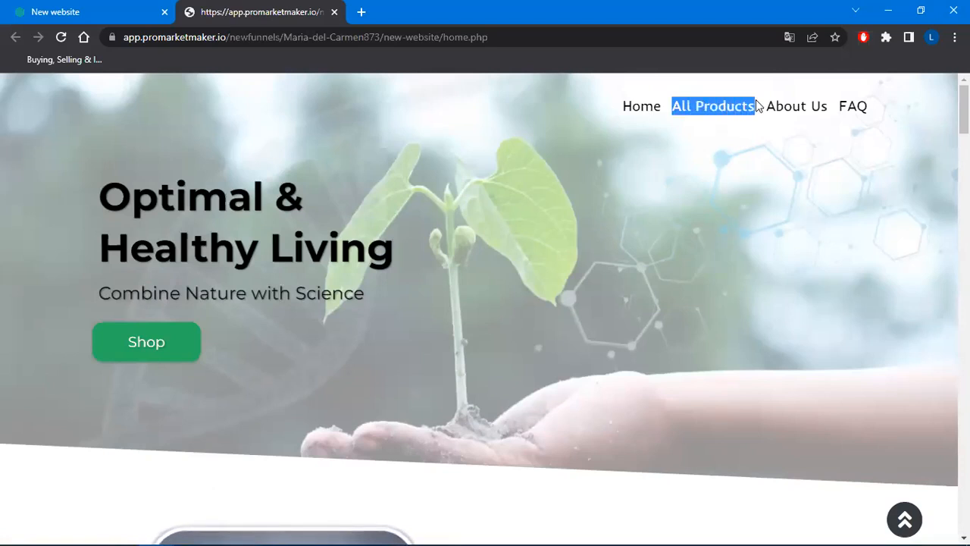
{"action": "left_click", "coordinate": [739, 143]}
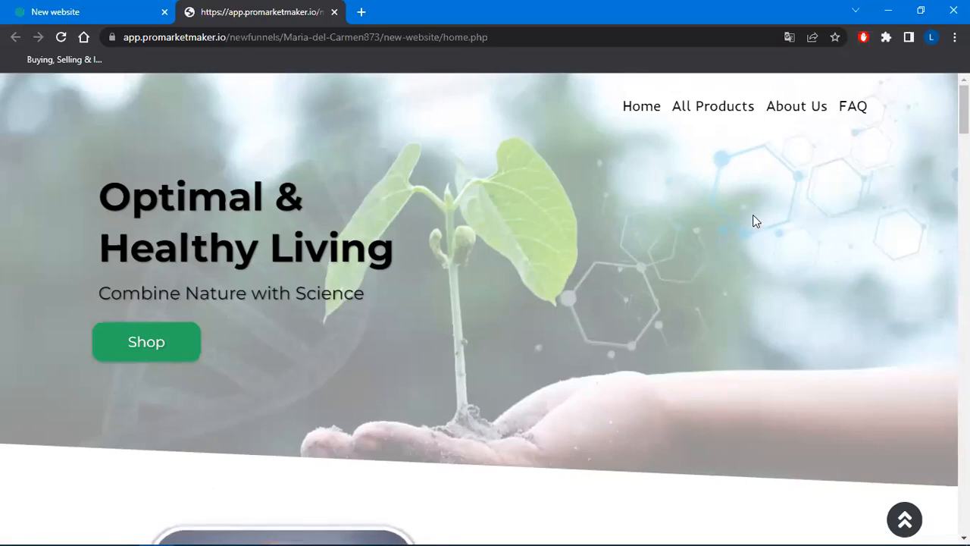
{"action": "scroll", "coordinate": [753, 235], "scroll_direction": "down", "scroll_amount": 1}
{"action": "scroll", "coordinate": [753, 235], "scroll_direction": "down", "scroll_amount": 15}
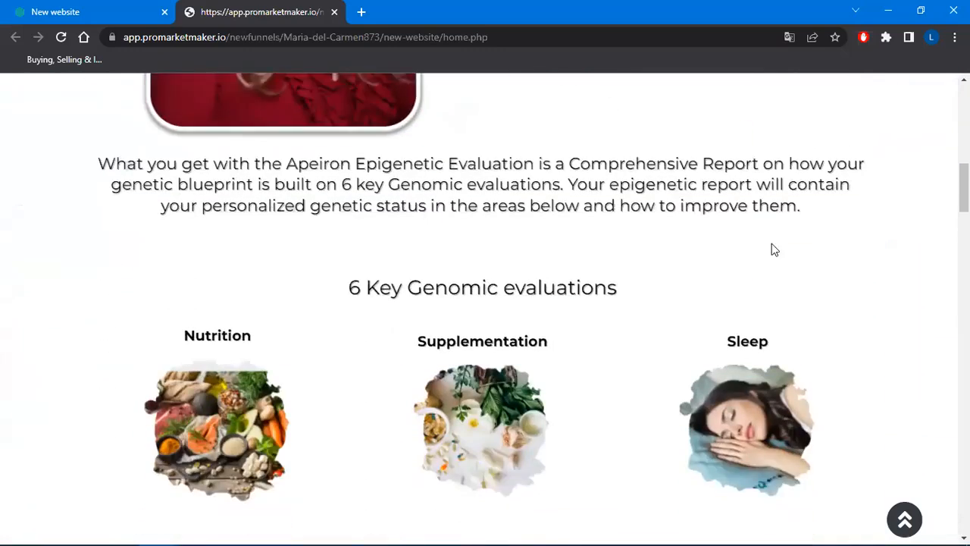
{"action": "scroll", "coordinate": [787, 280], "scroll_direction": "down", "scroll_amount": 15}
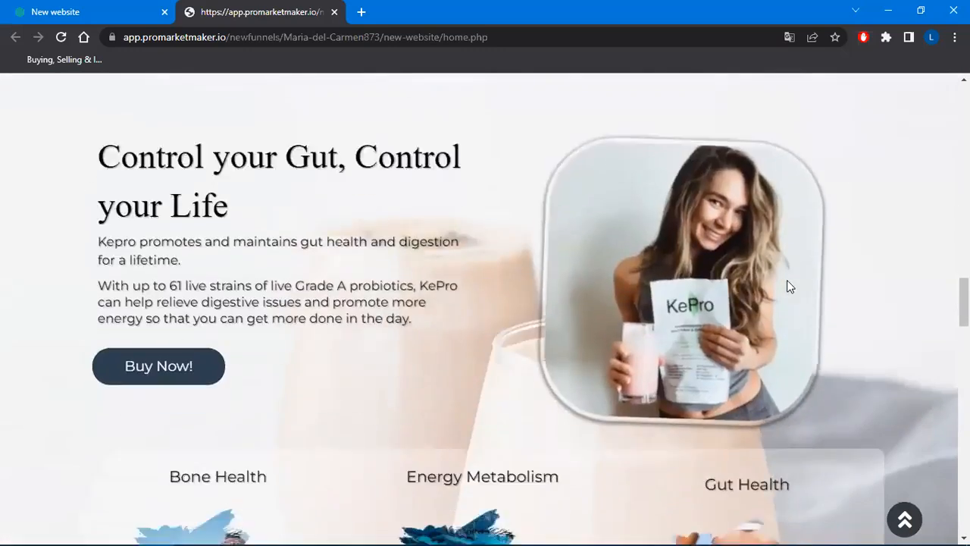
{"action": "scroll", "coordinate": [806, 314], "scroll_direction": "up", "scroll_amount": 9}
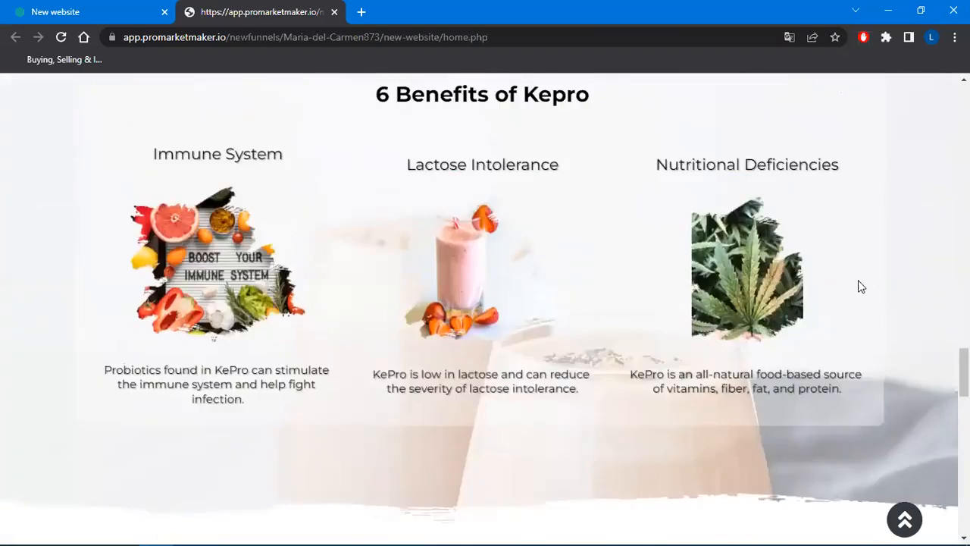
{"action": "left_click", "coordinate": [906, 519]}
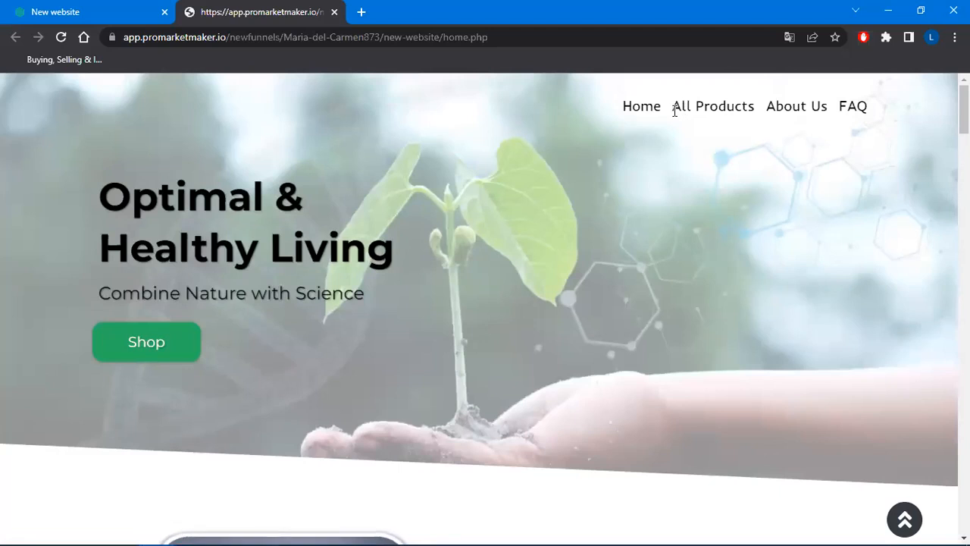
{"action": "left_click_drag", "start_coordinate": [673, 105], "coordinate": [743, 104]}
{"action": "left_click", "coordinate": [739, 152]}
Step: Return to the New website funnel and add a step named "All Products" from the E-commerce Product List template "Product-list"
{"action": "left_click", "coordinate": [127, 21]}
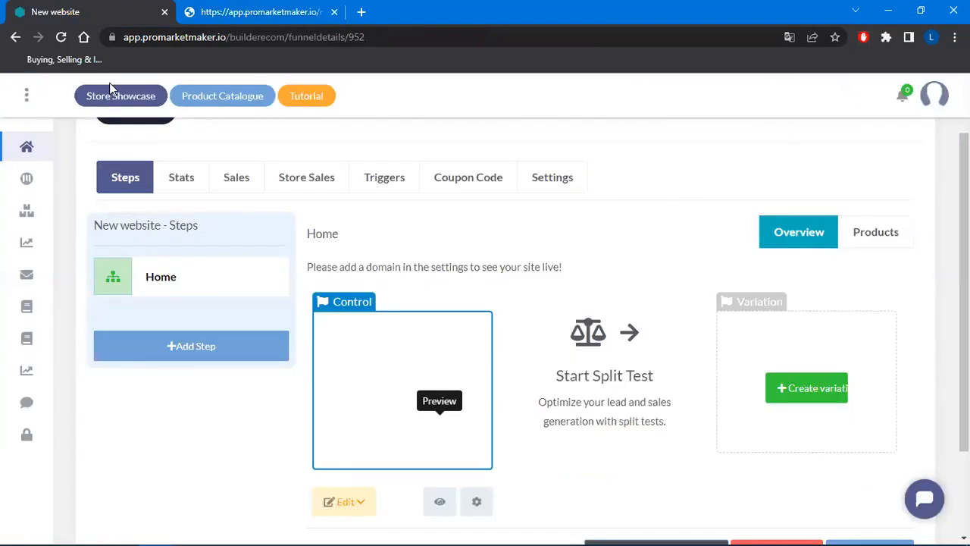
{"action": "left_click", "coordinate": [346, 502]}
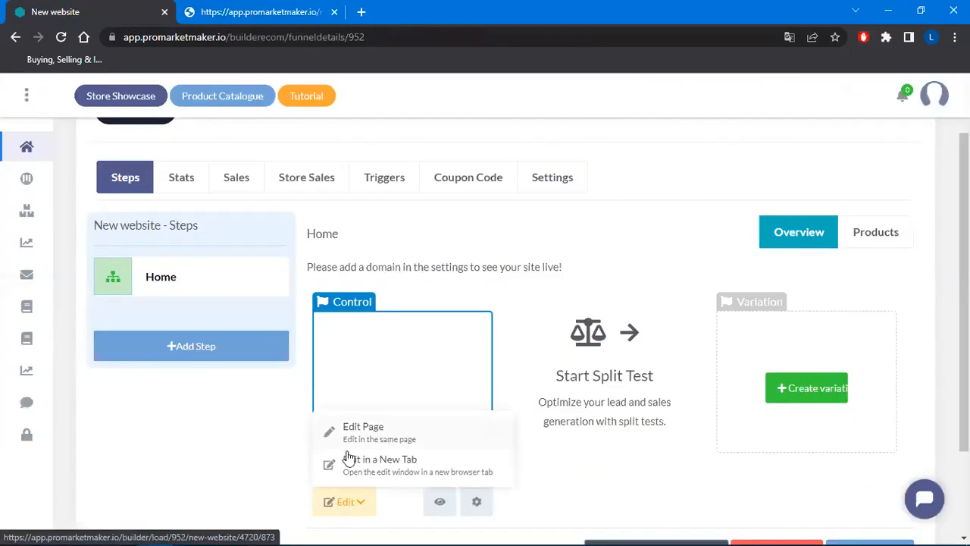
{"action": "left_click", "coordinate": [184, 395]}
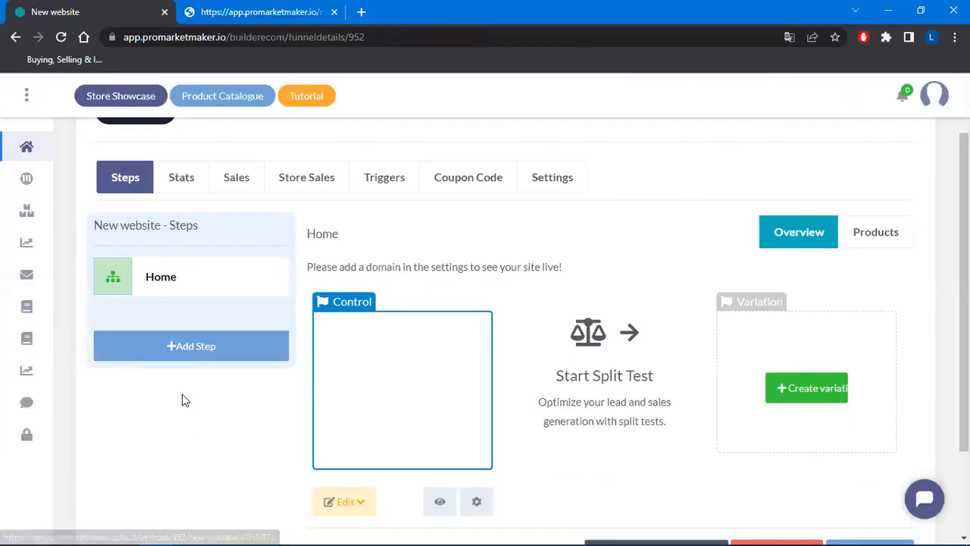
{"action": "left_click", "coordinate": [225, 350]}
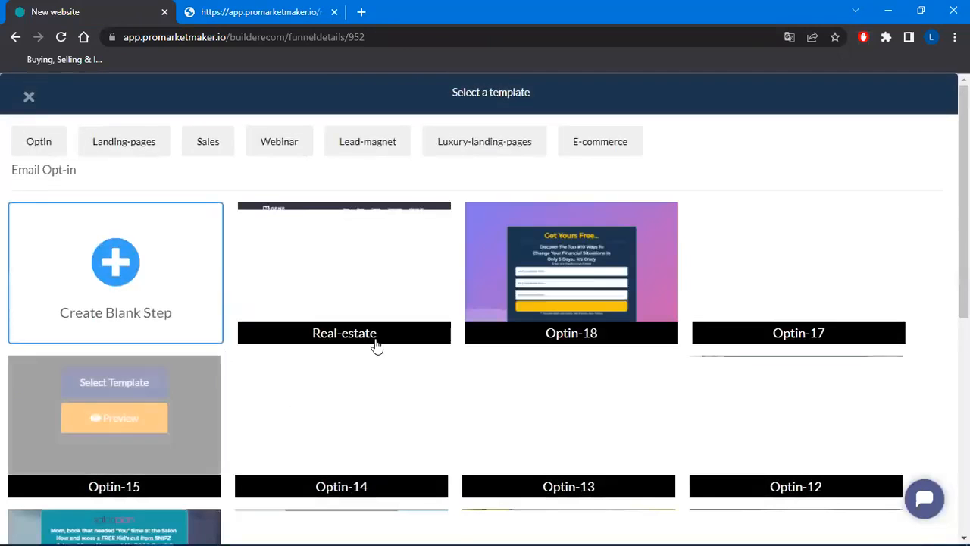
{"action": "left_click", "coordinate": [618, 149]}
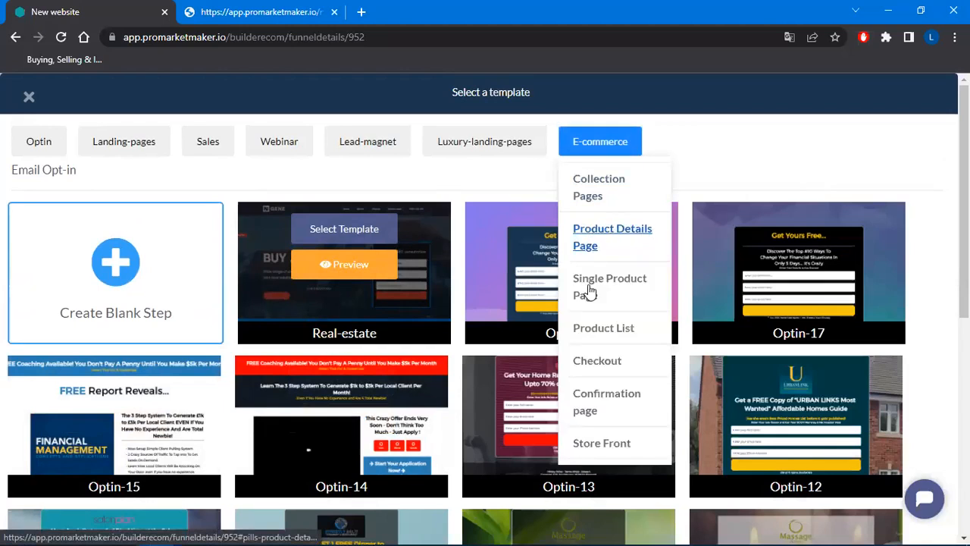
{"action": "left_click", "coordinate": [603, 327]}
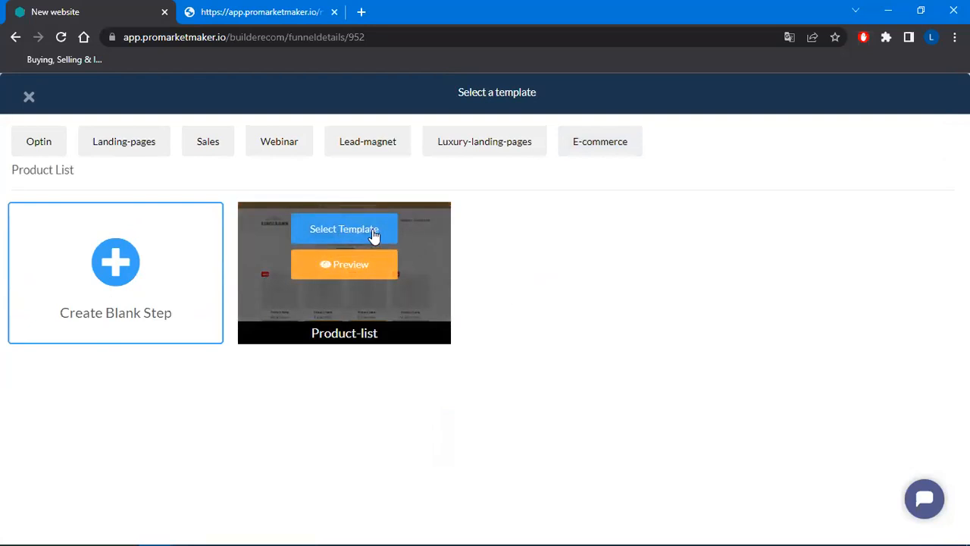
{"action": "left_click", "coordinate": [374, 236]}
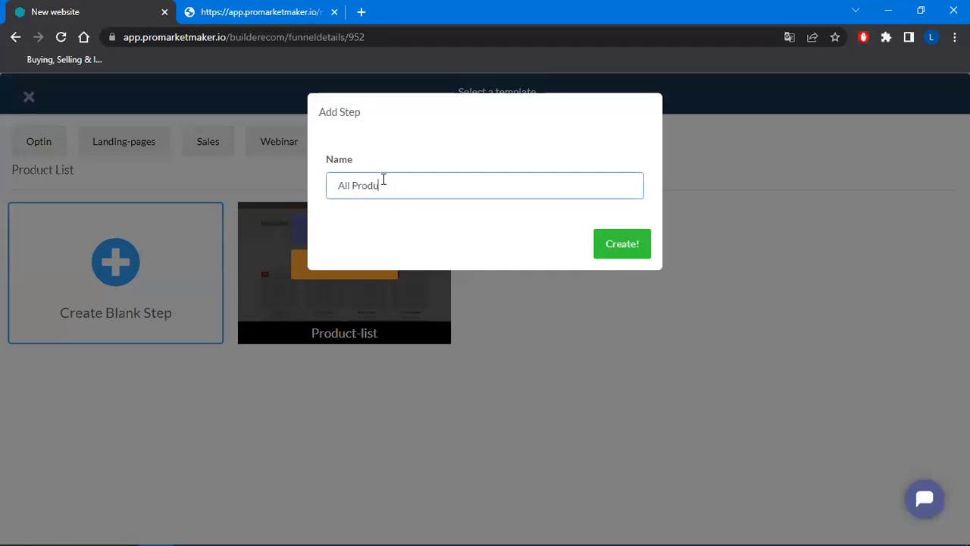
{"action": "left_click", "coordinate": [622, 250]}
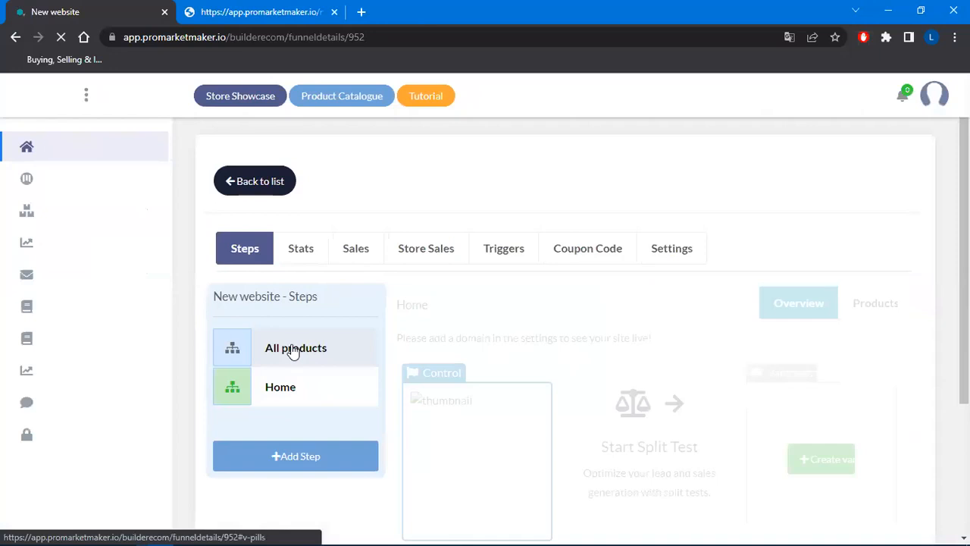
Step: Move the All products step below Home in the step list and open its page for editing in the same tab
{"action": "left_click_drag", "start_coordinate": [131, 350], "coordinate": [123, 407]}
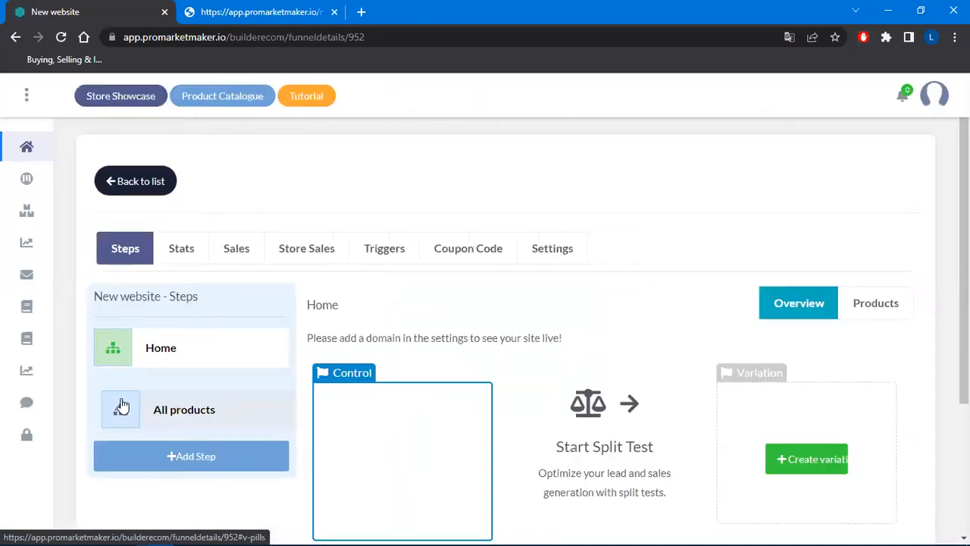
{"action": "left_click", "coordinate": [111, 393]}
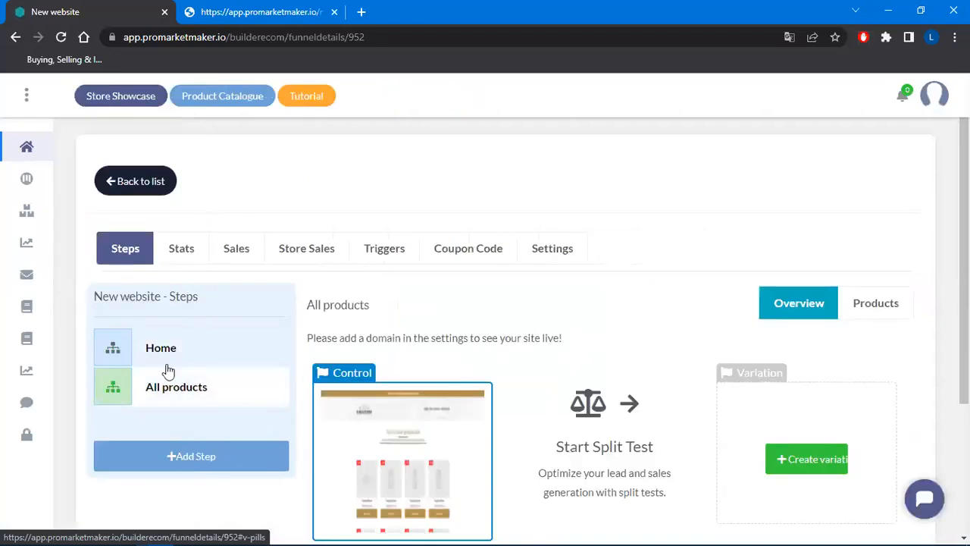
{"action": "scroll", "coordinate": [168, 370], "scroll_direction": "down", "scroll_amount": 2}
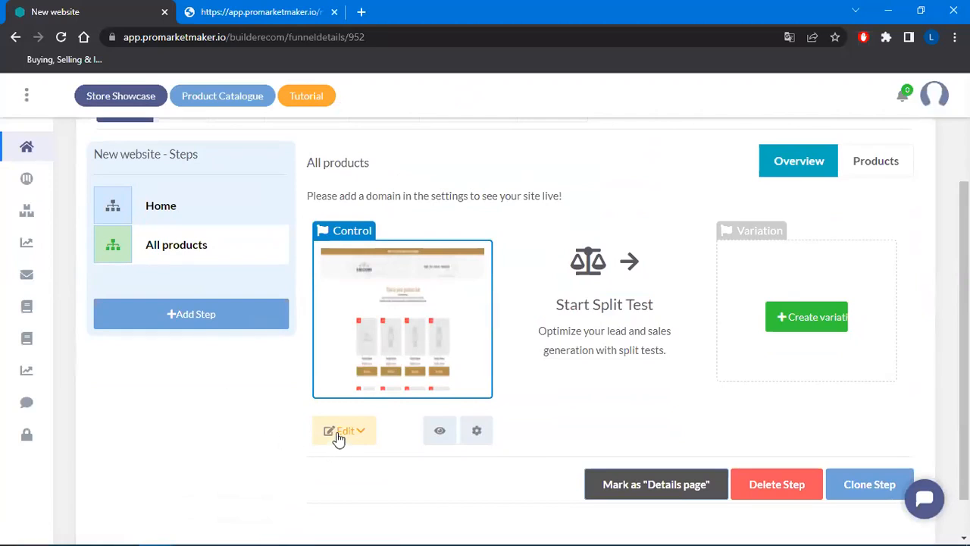
{"action": "left_click", "coordinate": [338, 438]}
{"action": "left_click", "coordinate": [371, 471]}
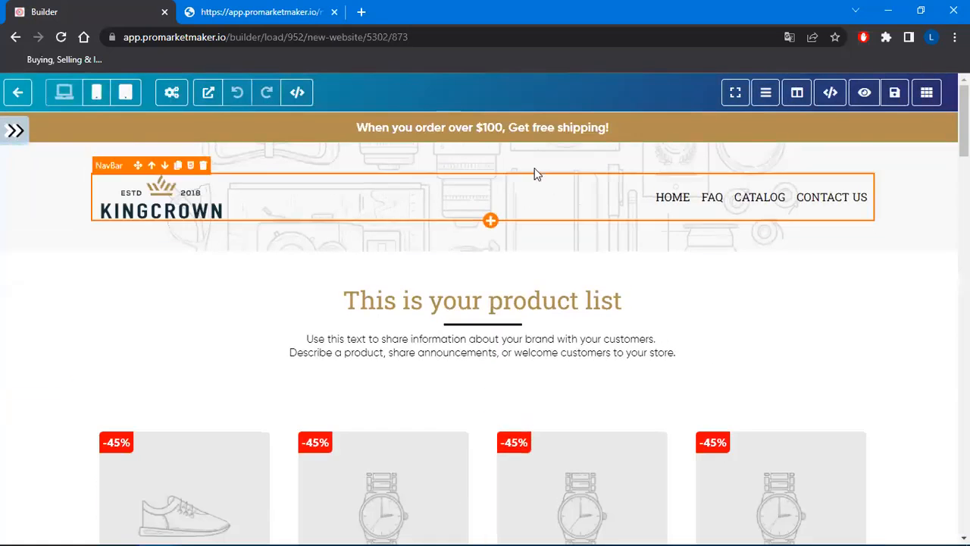
Step: Delete the free shipping announcement section above the header of the All Products page
{"action": "scroll", "coordinate": [799, 329], "scroll_direction": "down", "scroll_amount": 5}
{"action": "scroll", "coordinate": [799, 341], "scroll_direction": "down", "scroll_amount": 10}
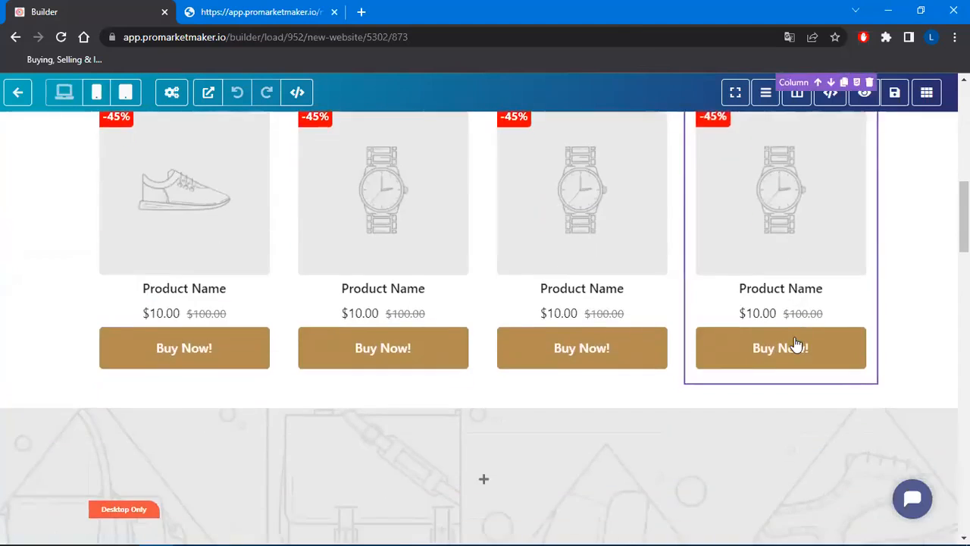
{"action": "scroll", "coordinate": [413, 394], "scroll_direction": "down", "scroll_amount": 15}
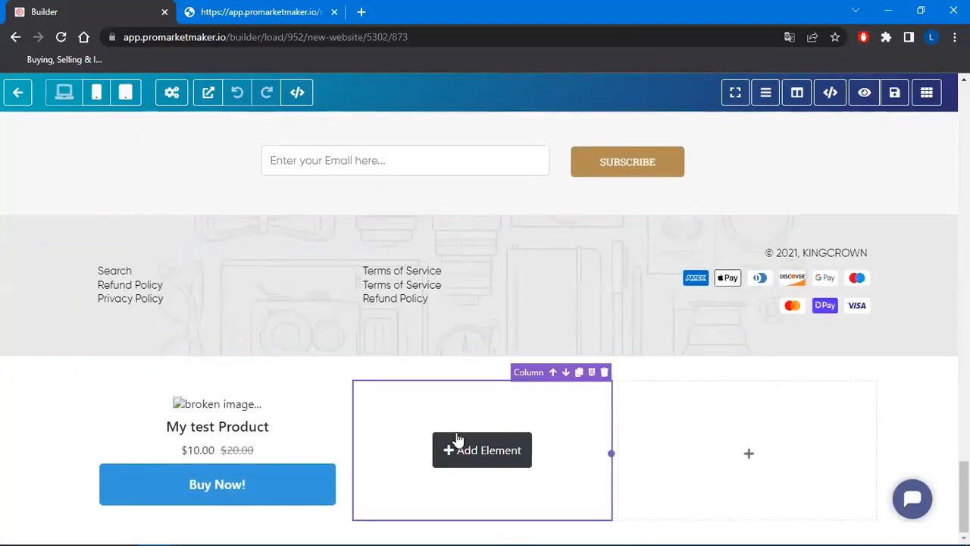
{"action": "scroll", "coordinate": [965, 493], "scroll_direction": "up", "scroll_amount": 2}
{"action": "scroll", "coordinate": [485, 326], "scroll_direction": "up", "scroll_amount": 20}
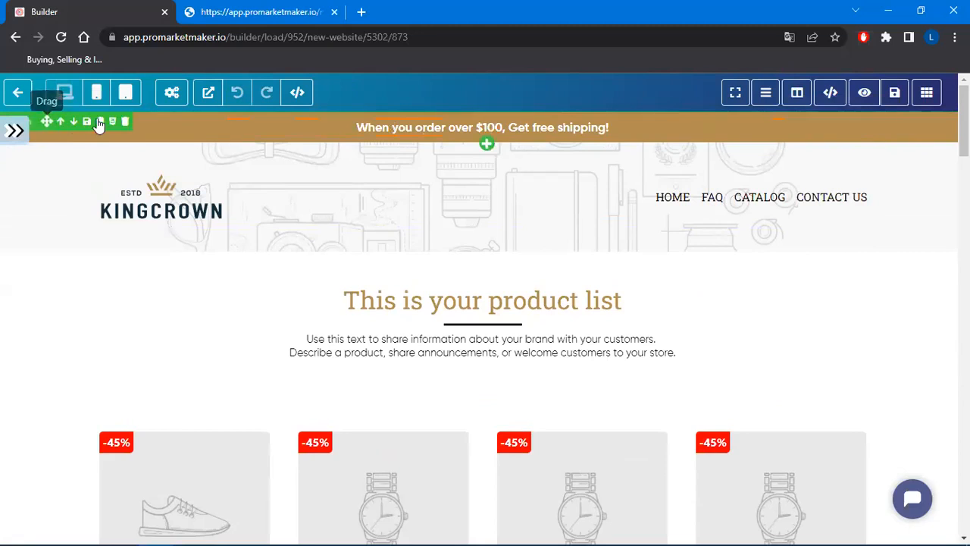
{"action": "left_click", "coordinate": [127, 123]}
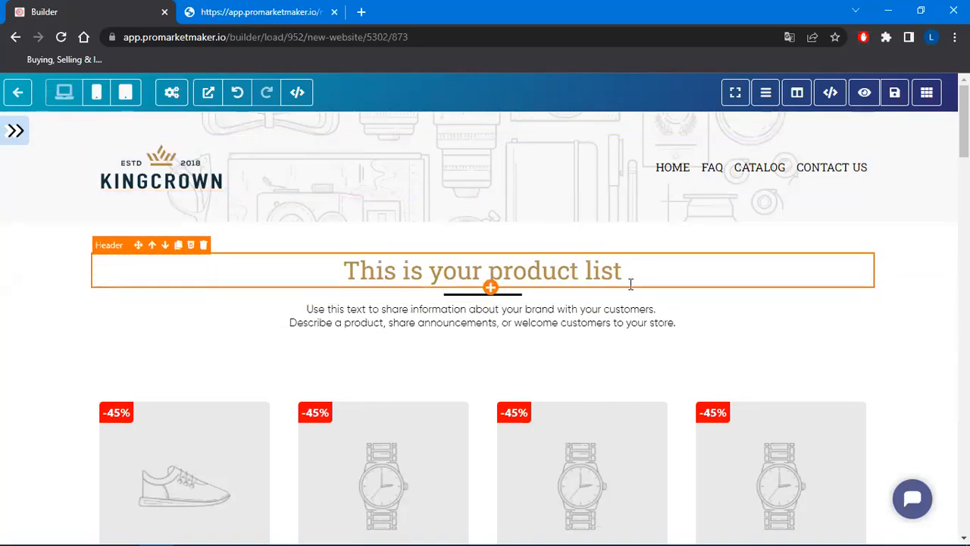
Step: Delete the descriptive subheader and the divider beneath the "This is your product list" heading
{"action": "scroll", "coordinate": [659, 264], "scroll_direction": "down", "scroll_amount": 1}
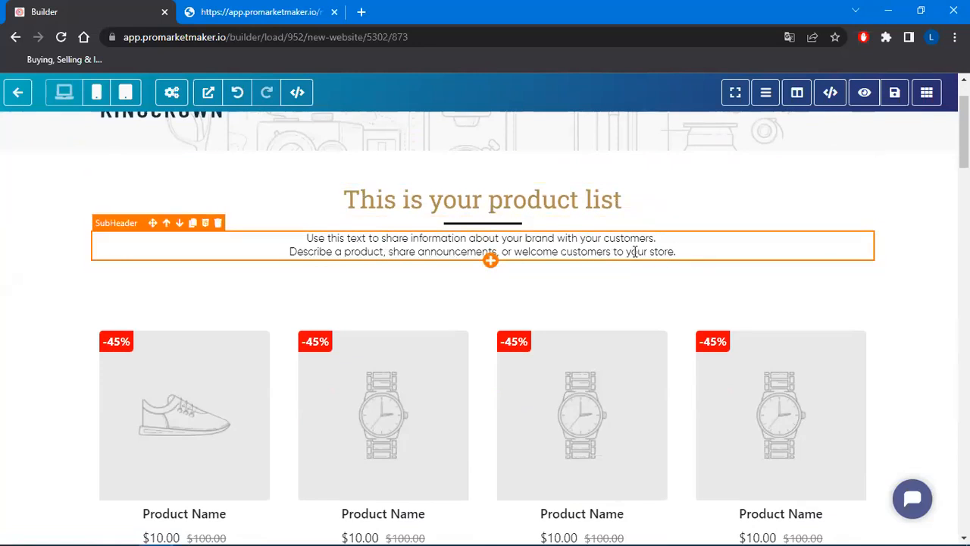
{"action": "left_click_drag", "start_coordinate": [584, 243], "coordinate": [704, 256]}
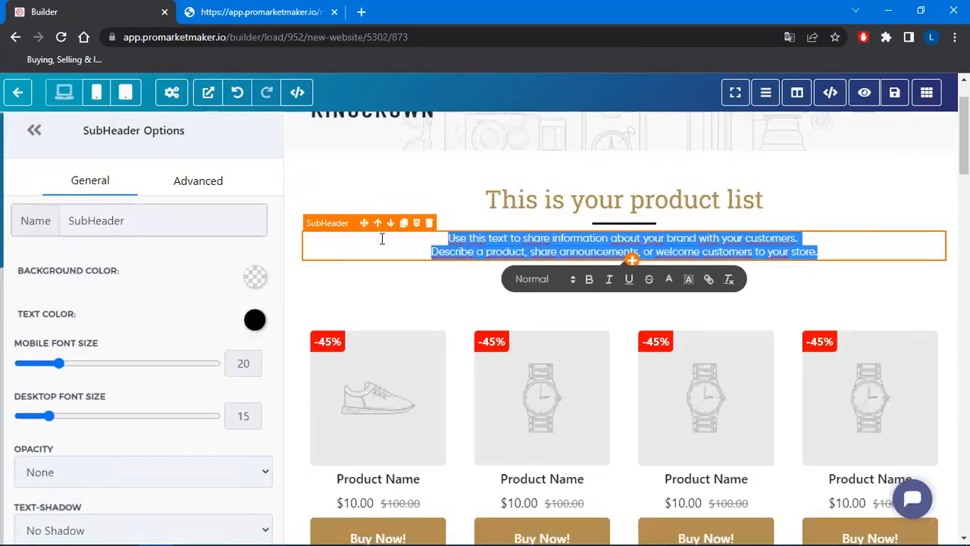
{"action": "left_click", "coordinate": [429, 224]}
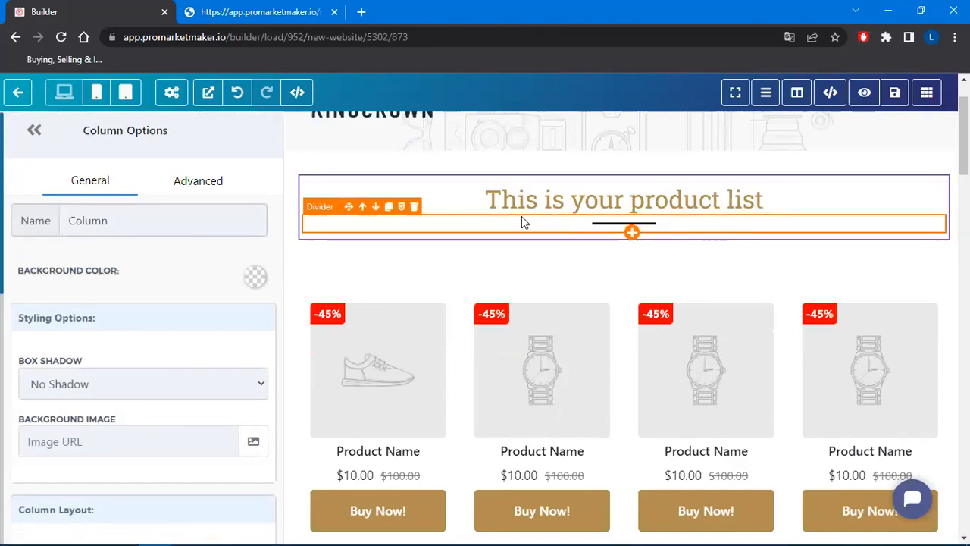
{"action": "left_click", "coordinate": [414, 208]}
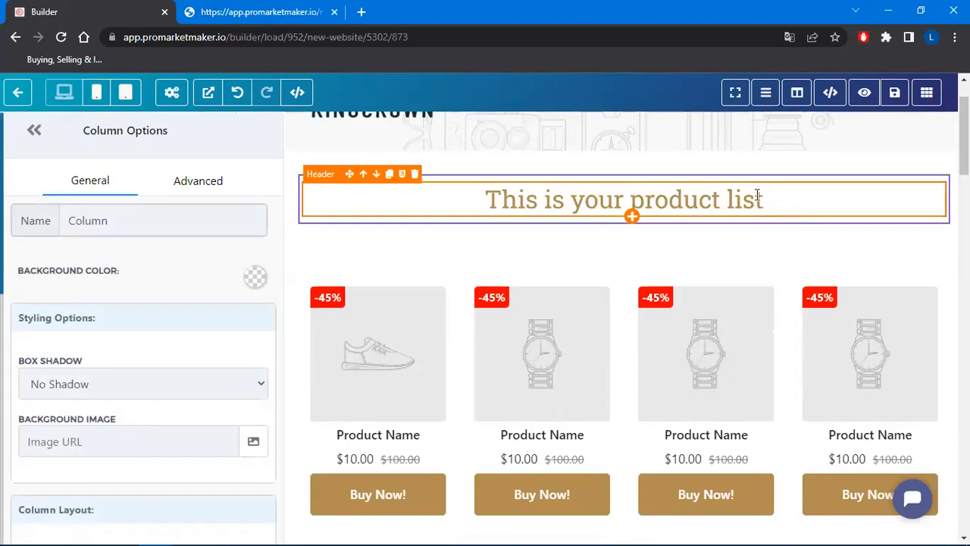
Step: Remove the fourth product column from the first product row and delete the entire second product row
{"action": "scroll", "coordinate": [762, 199], "scroll_direction": "down", "scroll_amount": 1}
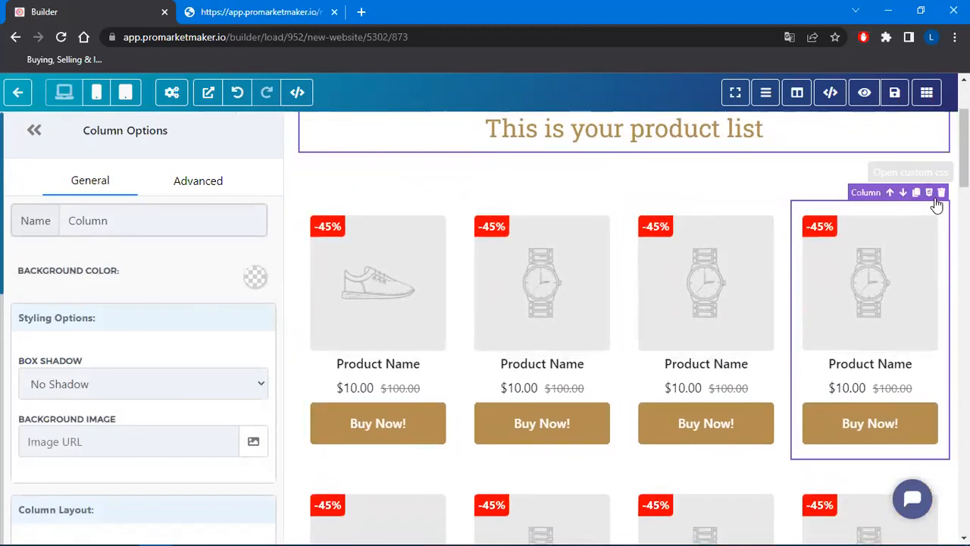
{"action": "left_click", "coordinate": [945, 194]}
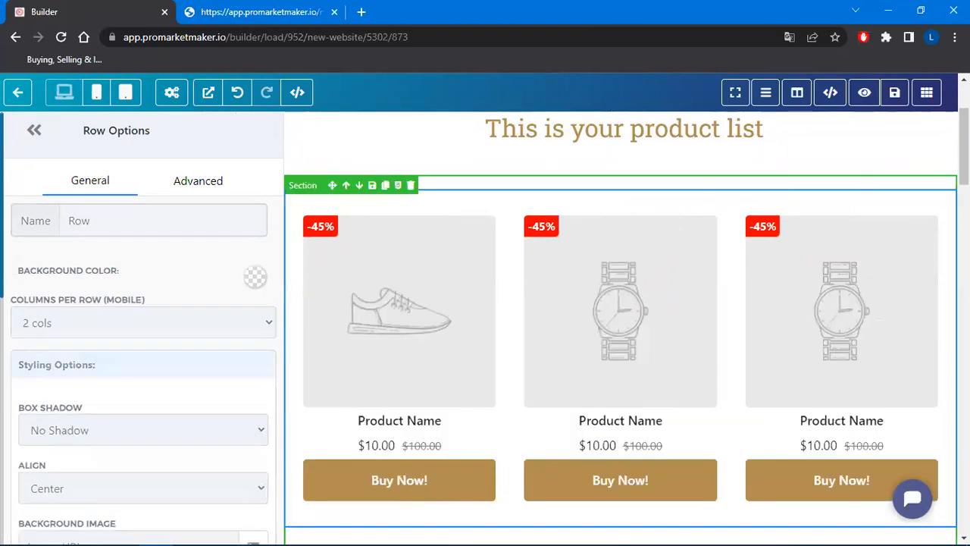
{"action": "scroll", "coordinate": [679, 261], "scroll_direction": "down", "scroll_amount": 4}
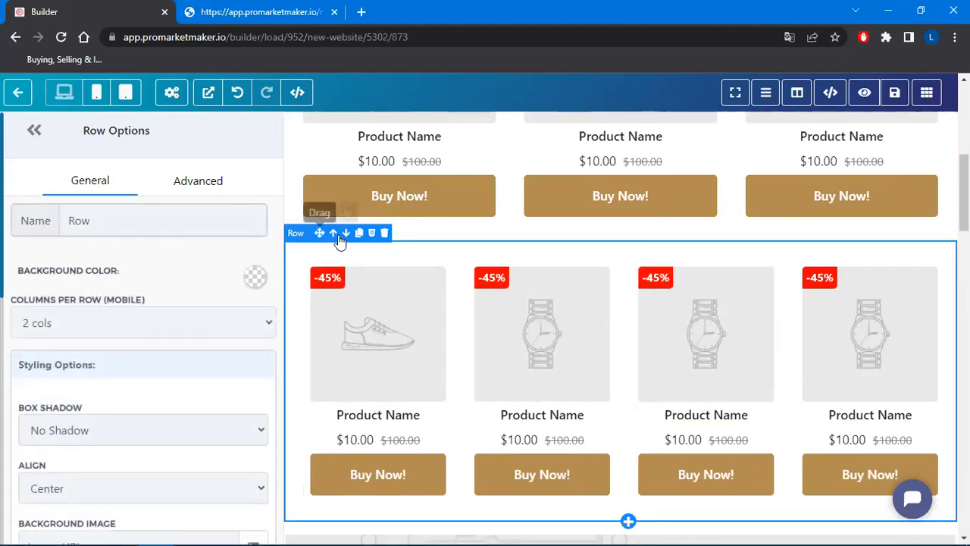
{"action": "left_click", "coordinate": [383, 234]}
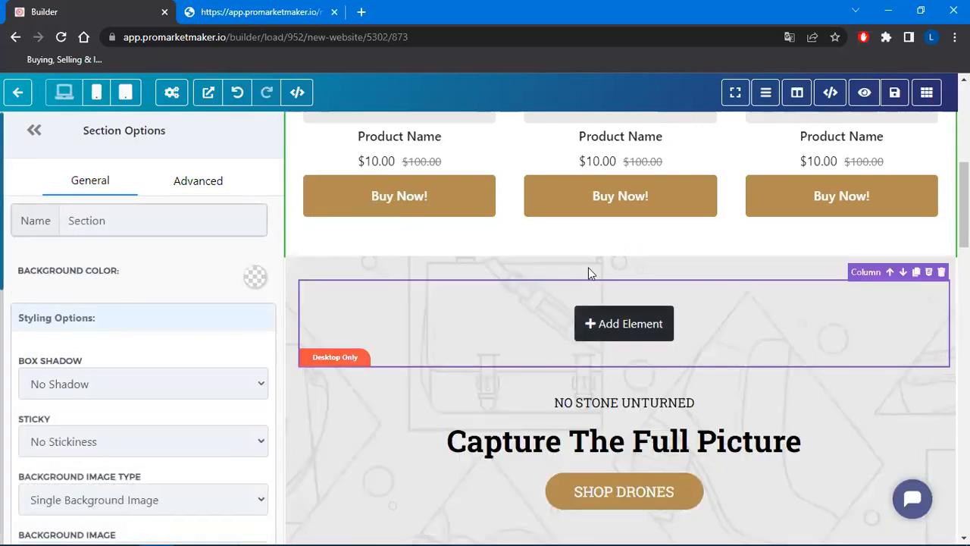
Step: Examine the page's remaining sections, from the drone banner and feature blocks to the footer, plus the navigation bar and product row
{"action": "scroll", "coordinate": [688, 305], "scroll_direction": "down", "scroll_amount": 2}
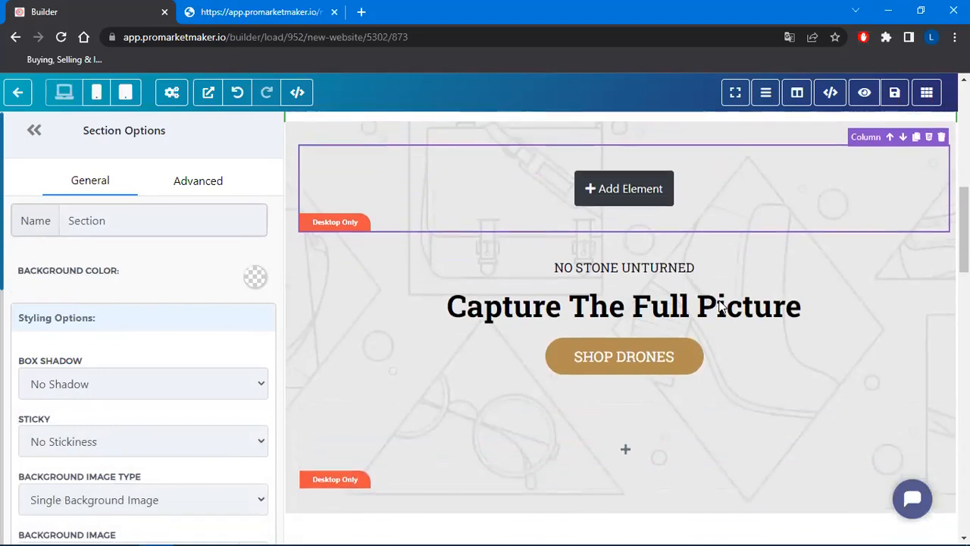
{"action": "scroll", "coordinate": [525, 276], "scroll_direction": "down", "scroll_amount": 1}
{"action": "scroll", "coordinate": [744, 273], "scroll_direction": "down", "scroll_amount": 2}
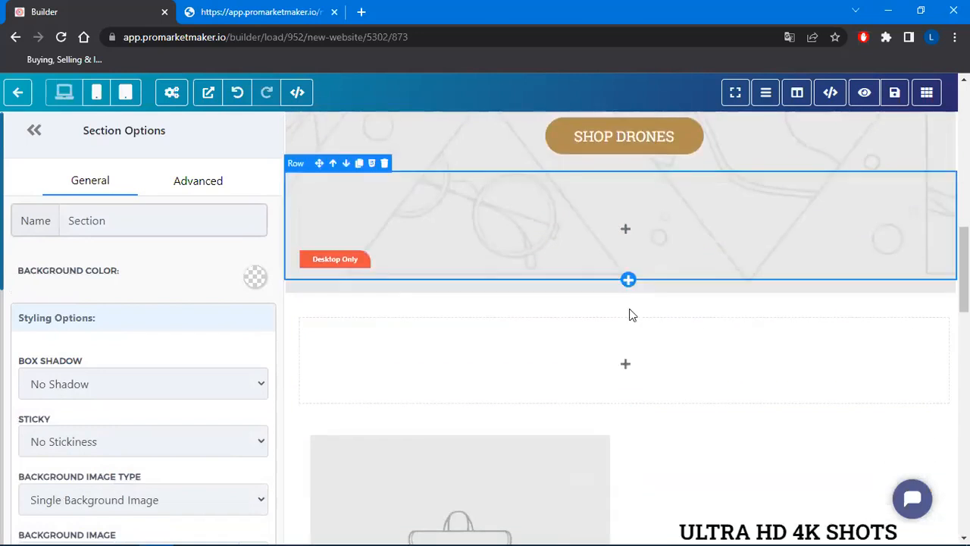
{"action": "scroll", "coordinate": [633, 315], "scroll_direction": "down", "scroll_amount": 5}
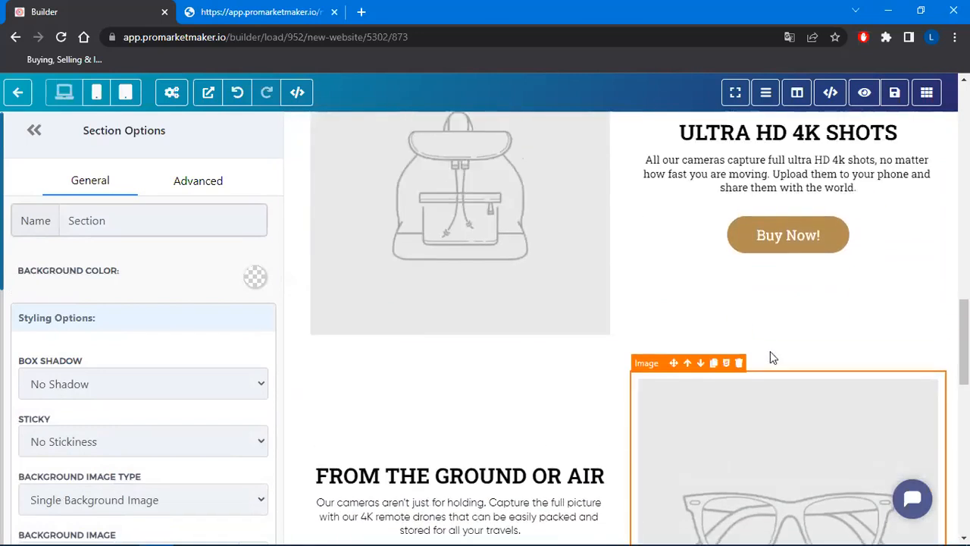
{"action": "scroll", "coordinate": [770, 359], "scroll_direction": "up", "scroll_amount": 6}
{"action": "scroll", "coordinate": [708, 258], "scroll_direction": "down", "scroll_amount": 3}
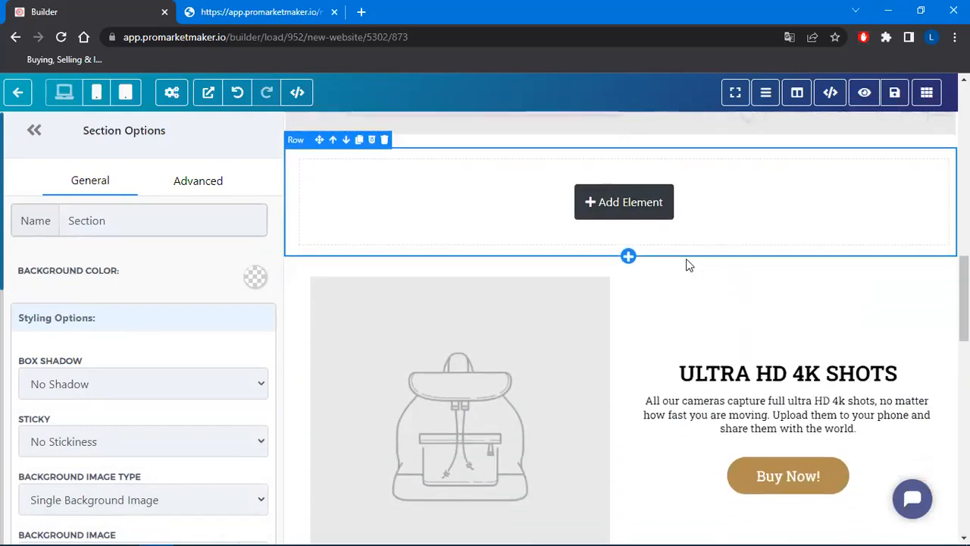
{"action": "scroll", "coordinate": [686, 260], "scroll_direction": "down", "scroll_amount": 5}
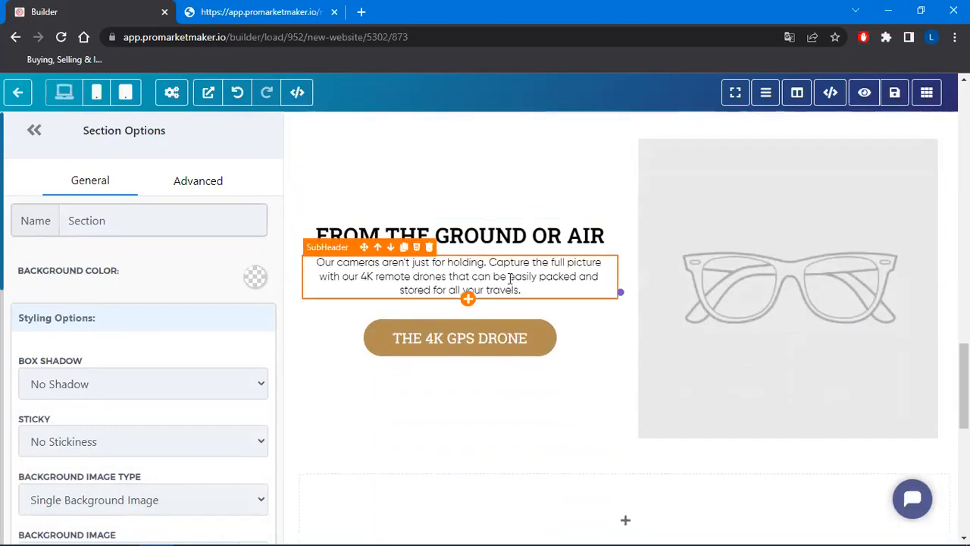
{"action": "scroll", "coordinate": [678, 260], "scroll_direction": "down", "scroll_amount": 3}
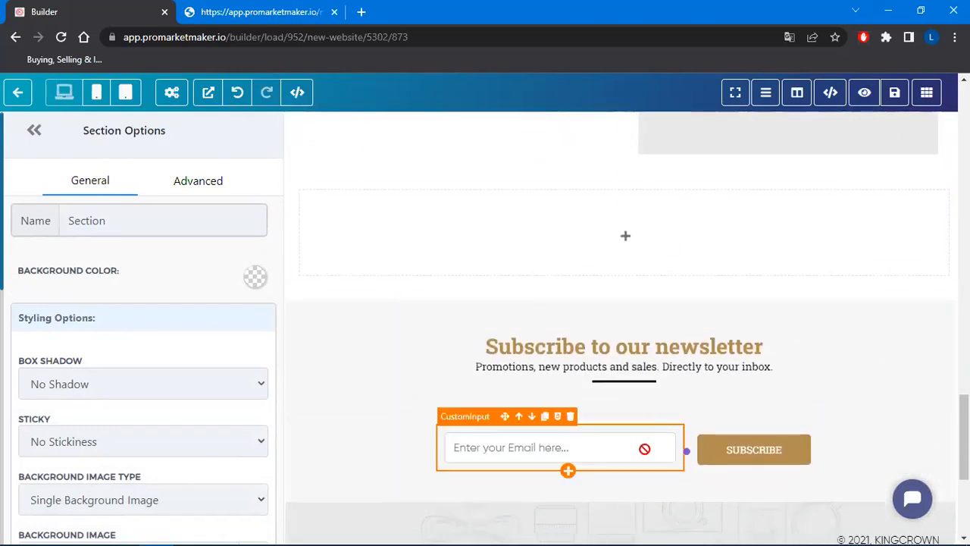
{"action": "scroll", "coordinate": [725, 379], "scroll_direction": "down", "scroll_amount": 3}
{"action": "scroll", "coordinate": [721, 377], "scroll_direction": "up", "scroll_amount": 10}
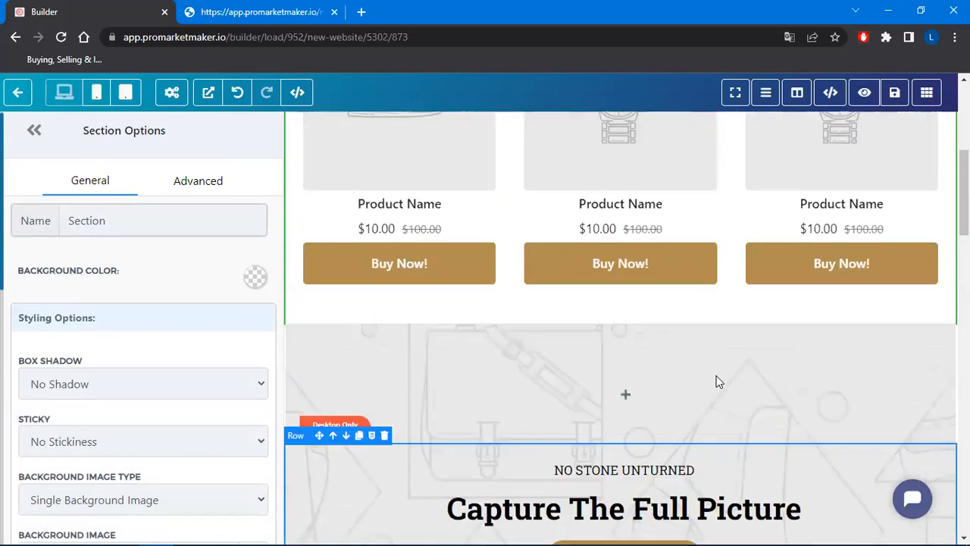
{"action": "scroll", "coordinate": [719, 381], "scroll_direction": "up", "scroll_amount": 5}
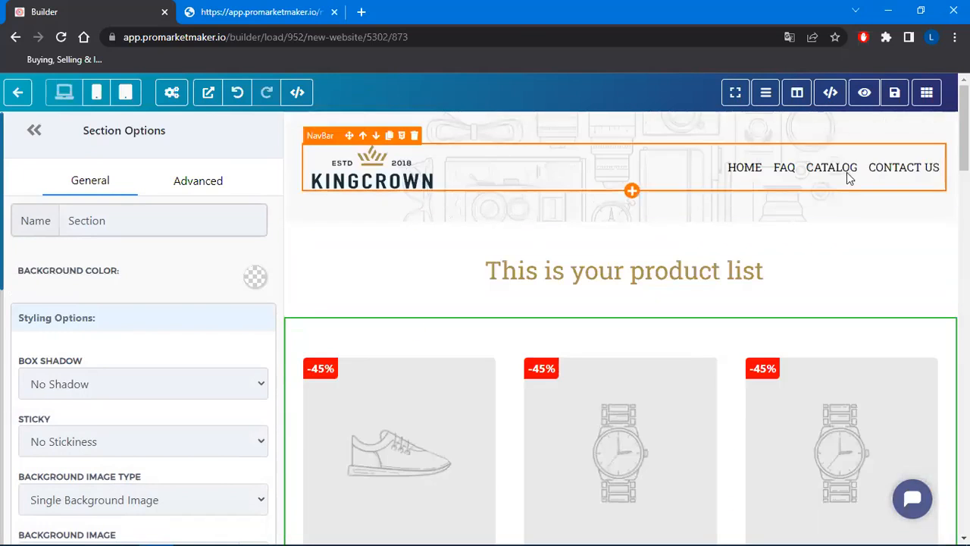
{"action": "scroll", "coordinate": [847, 174], "scroll_direction": "down", "scroll_amount": 3}
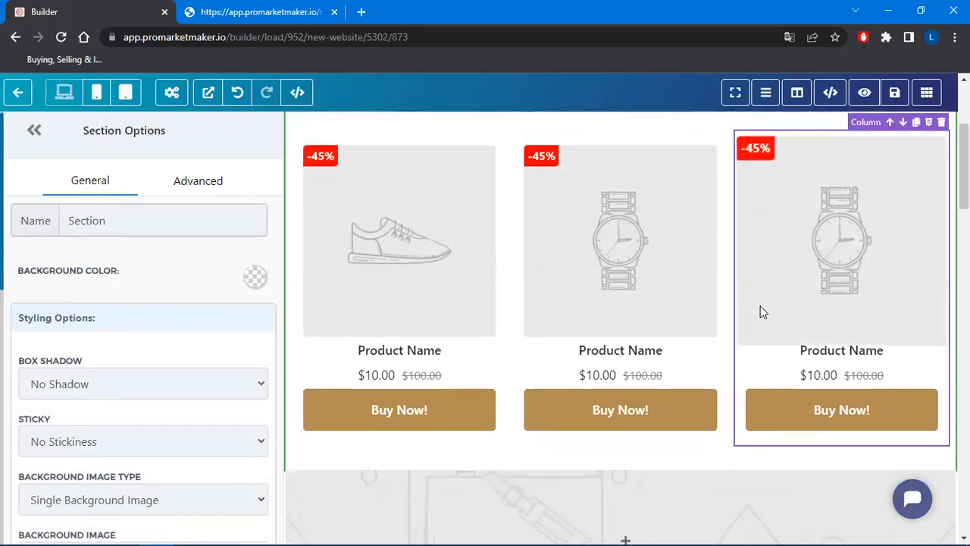
{"action": "scroll", "coordinate": [760, 305], "scroll_direction": "up", "scroll_amount": 2}
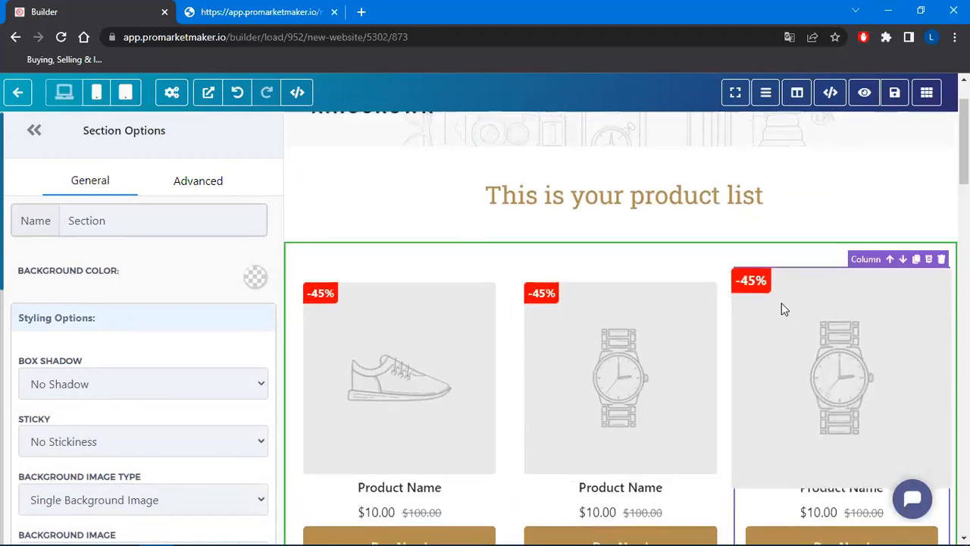
Step: Delete the "Capture The Full Picture" banner section and the feature section containing "Ultra HD 4K Shots"
{"action": "scroll", "coordinate": [784, 308], "scroll_direction": "down", "scroll_amount": 3}
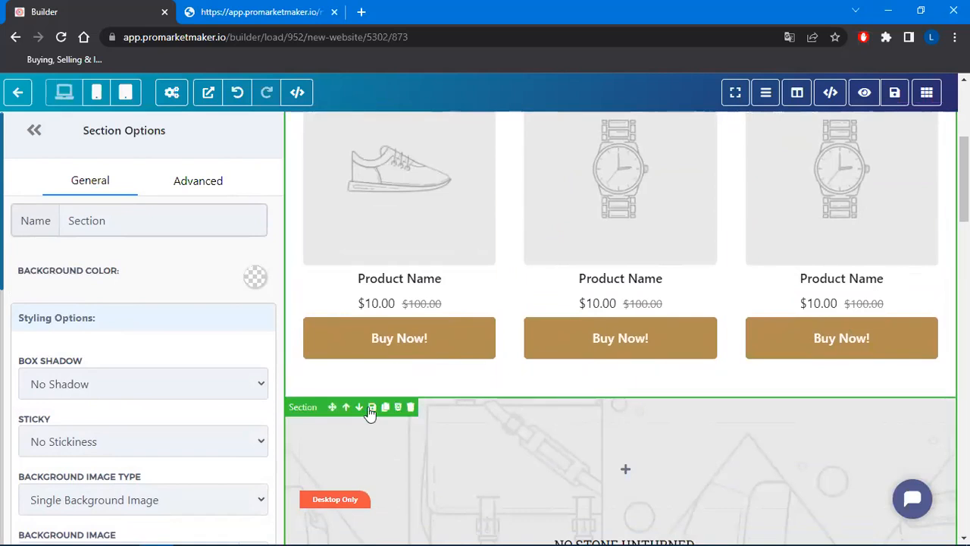
{"action": "left_click", "coordinate": [410, 408]}
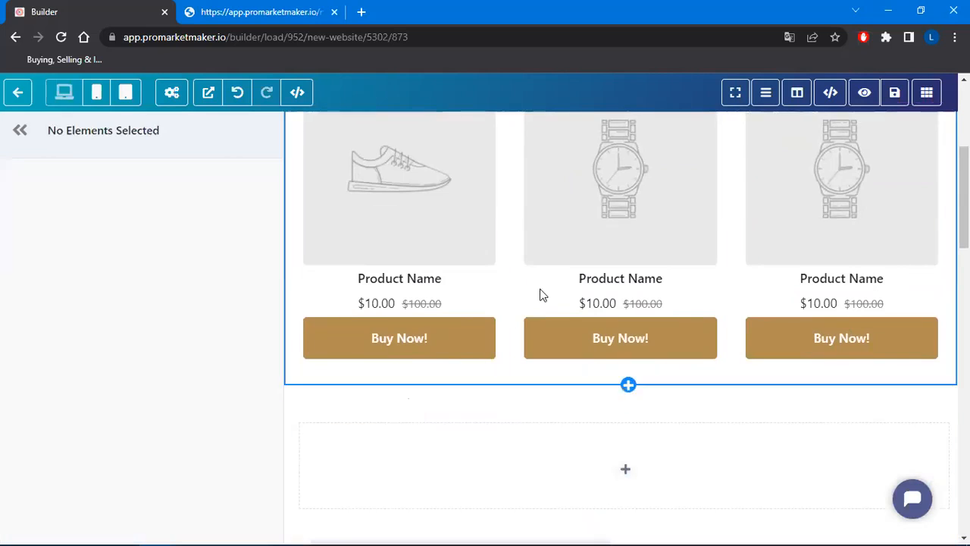
{"action": "scroll", "coordinate": [539, 295], "scroll_direction": "down", "scroll_amount": 2}
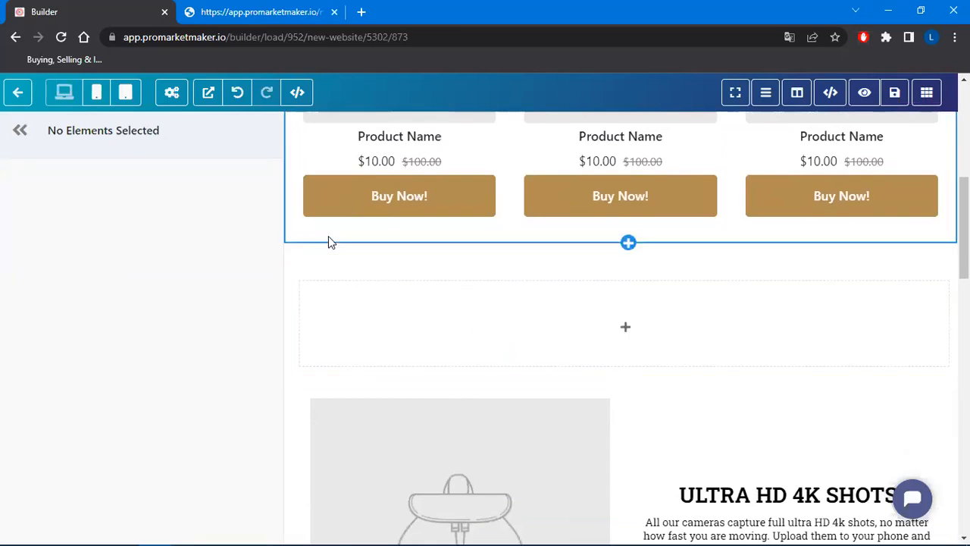
{"action": "left_click", "coordinate": [302, 267]}
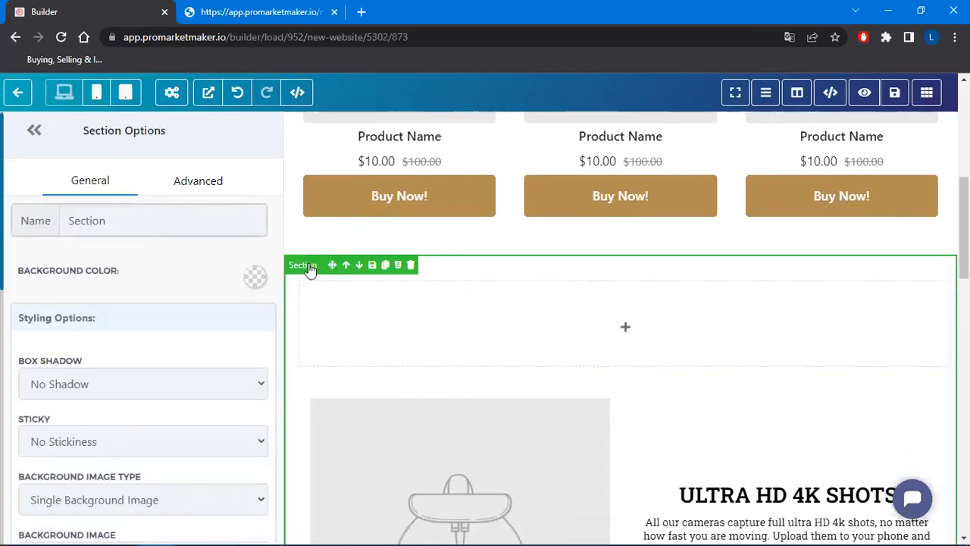
{"action": "left_click", "coordinate": [410, 266]}
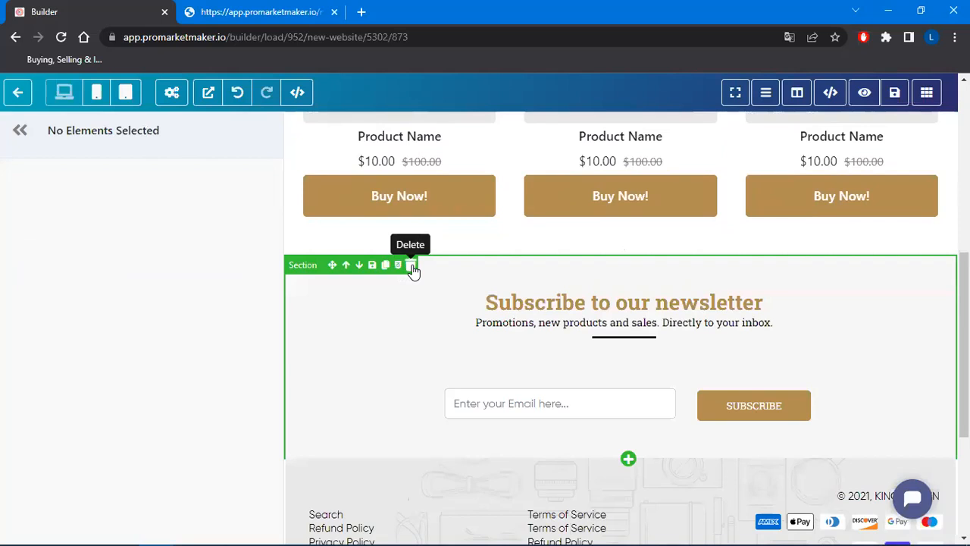
Step: Delete the "Subscribe to our newsletter" section and the "My test Product" section below the footer
{"action": "left_click", "coordinate": [410, 265]}
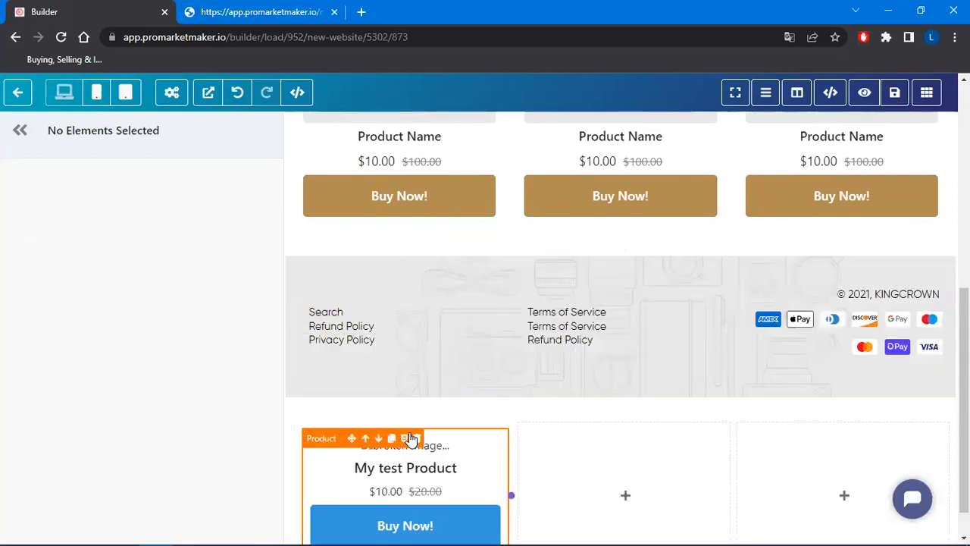
{"action": "left_click", "coordinate": [324, 414]}
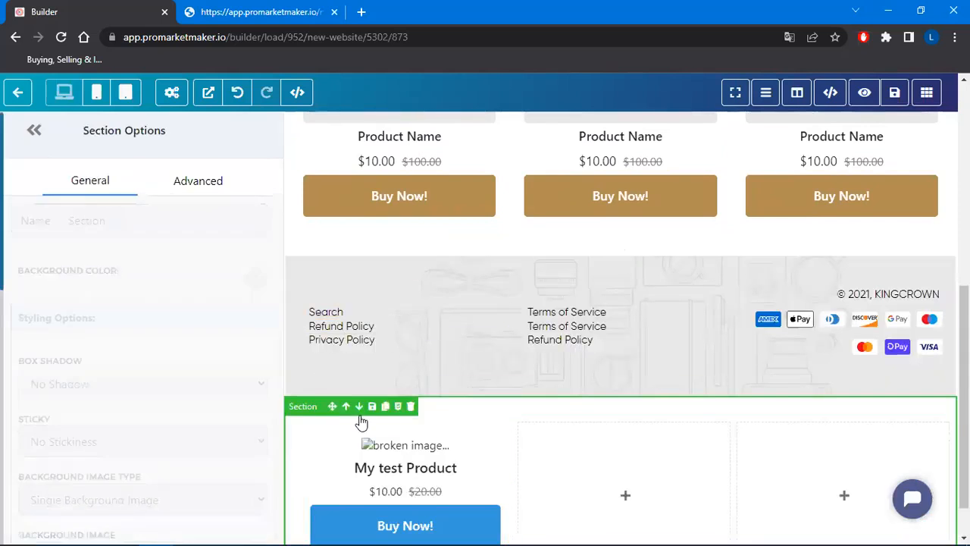
{"action": "left_click", "coordinate": [410, 409]}
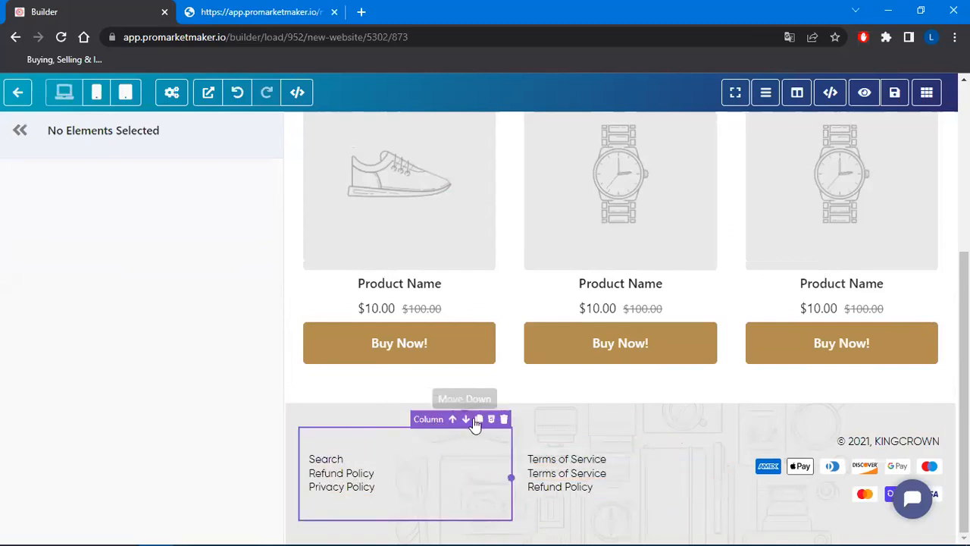
Step: Delete the two link columns from the footer, keeping only the copyright and payment icons column
{"action": "left_click", "coordinate": [505, 419]}
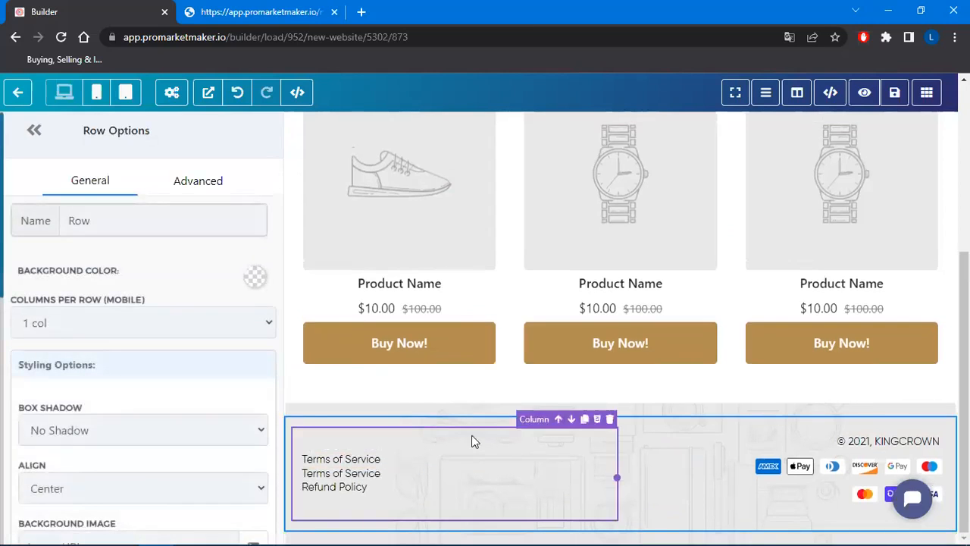
{"action": "left_click", "coordinate": [611, 421]}
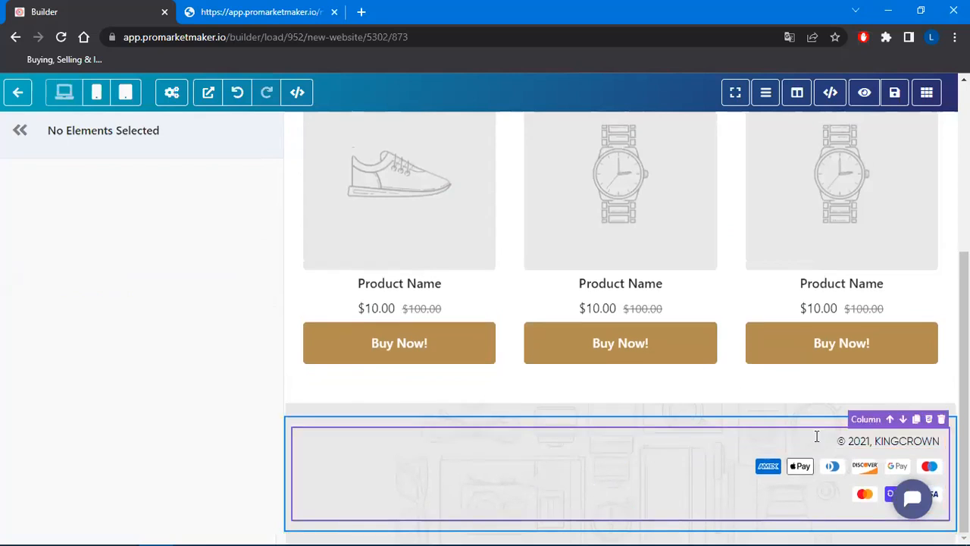
{"action": "scroll", "coordinate": [518, 464], "scroll_direction": "down", "scroll_amount": 1}
{"action": "scroll", "coordinate": [505, 528], "scroll_direction": "up", "scroll_amount": 1}
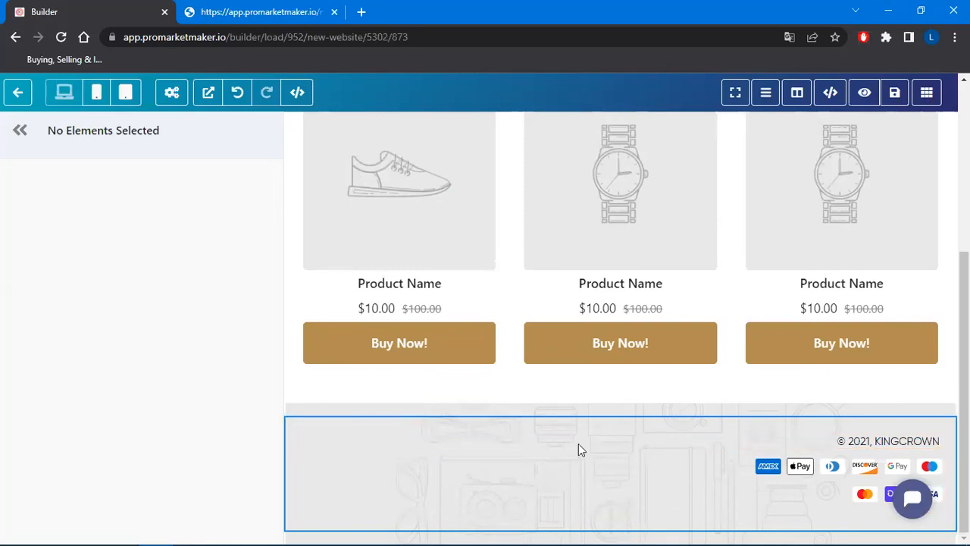
{"action": "scroll", "coordinate": [592, 529], "scroll_direction": "down", "scroll_amount": 1}
{"action": "scroll", "coordinate": [589, 525], "scroll_direction": "up", "scroll_amount": 1}
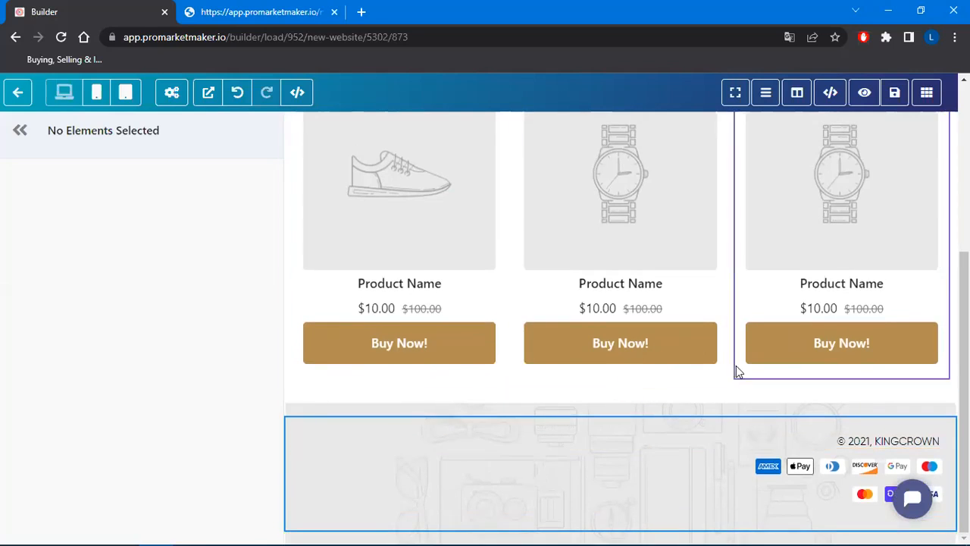
{"action": "scroll", "coordinate": [736, 367], "scroll_direction": "up", "scroll_amount": 1}
{"action": "scroll", "coordinate": [728, 372], "scroll_direction": "down", "scroll_amount": 1}
{"action": "scroll", "coordinate": [803, 372], "scroll_direction": "up", "scroll_amount": 4}
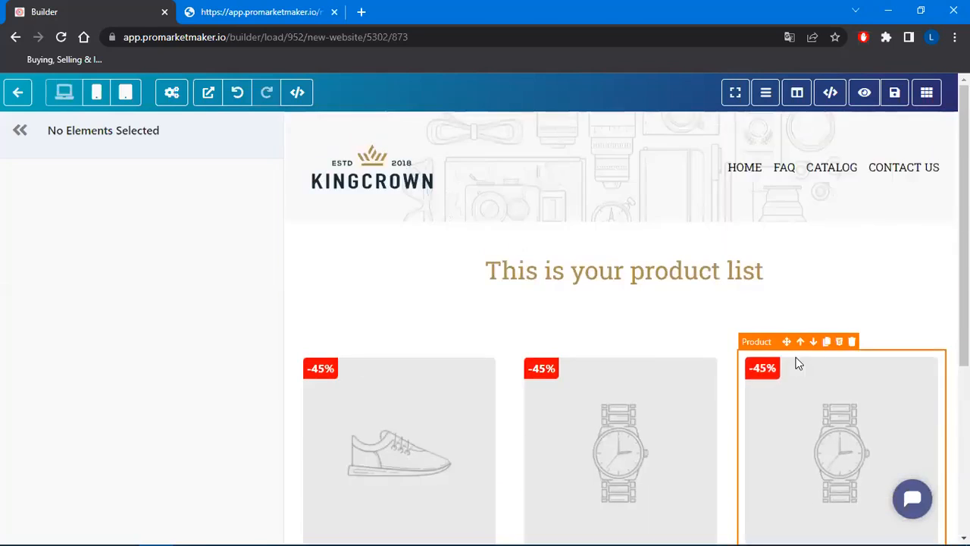
Step: Save the stripped-down All Products page and open the website's home page for editing
{"action": "scroll", "coordinate": [667, 364], "scroll_direction": "down", "scroll_amount": 4}
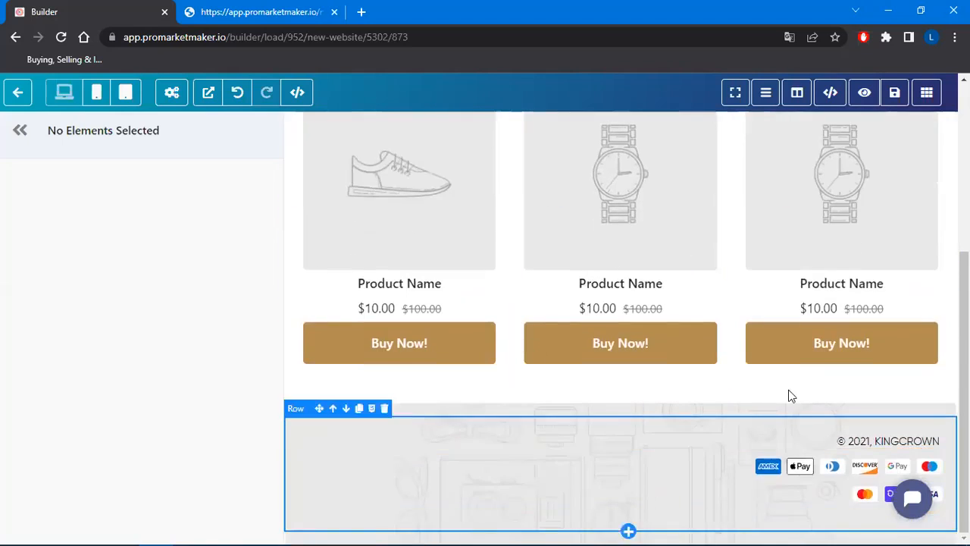
{"action": "scroll", "coordinate": [791, 397], "scroll_direction": "up", "scroll_amount": 4}
{"action": "left_click", "coordinate": [895, 94]}
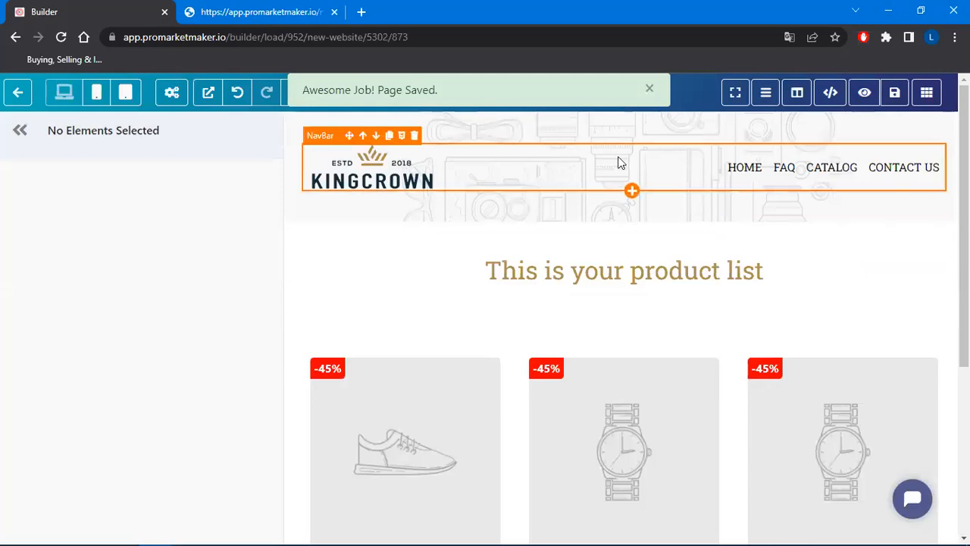
{"action": "left_click", "coordinate": [938, 96]}
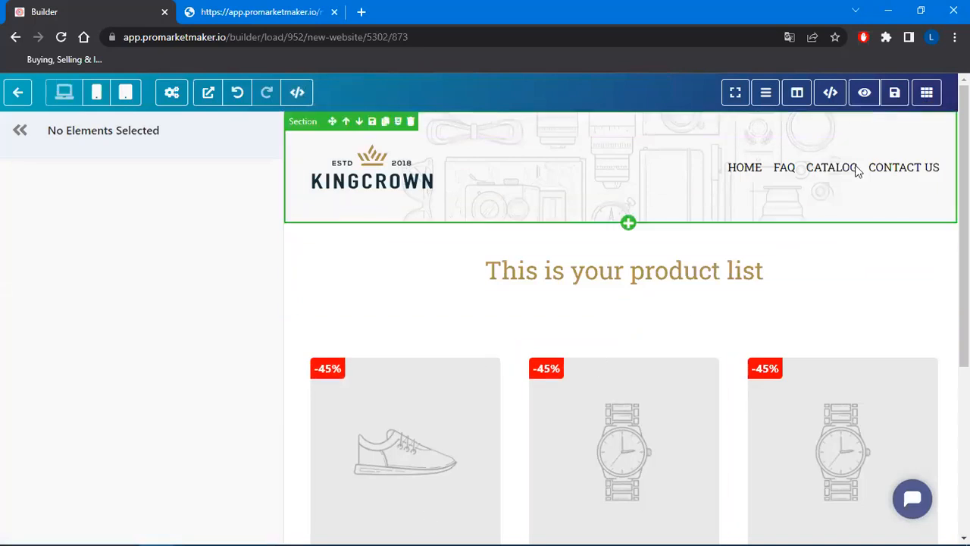
{"action": "left_click", "coordinate": [932, 93]}
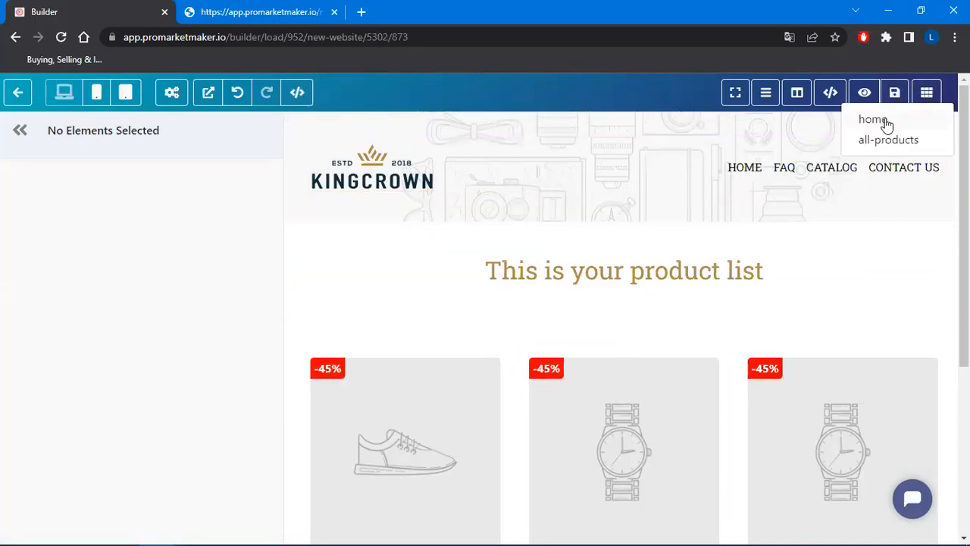
{"action": "left_click", "coordinate": [878, 121]}
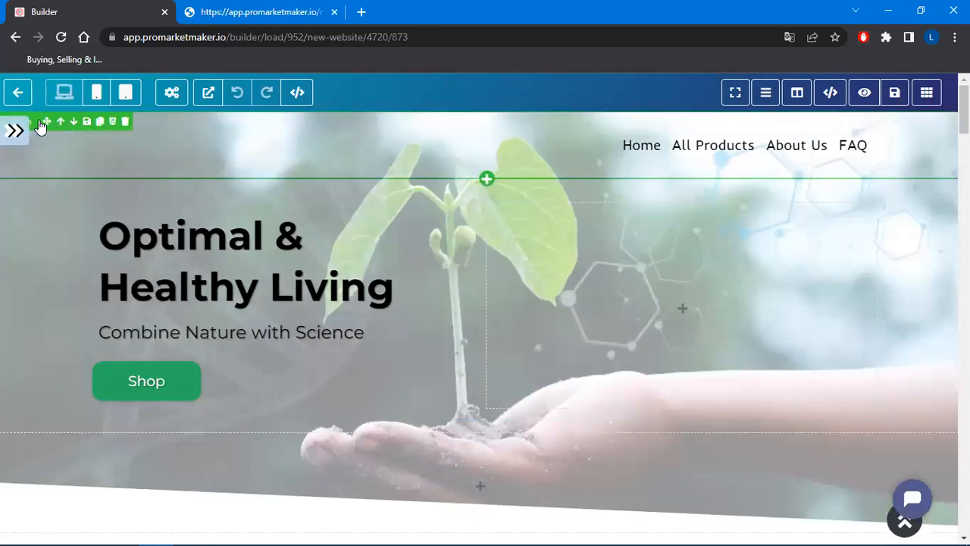
Step: Save the home page's header section containing the navigation bar as a reusable section named "Top section + nav bar"
{"action": "left_click", "coordinate": [40, 127]}
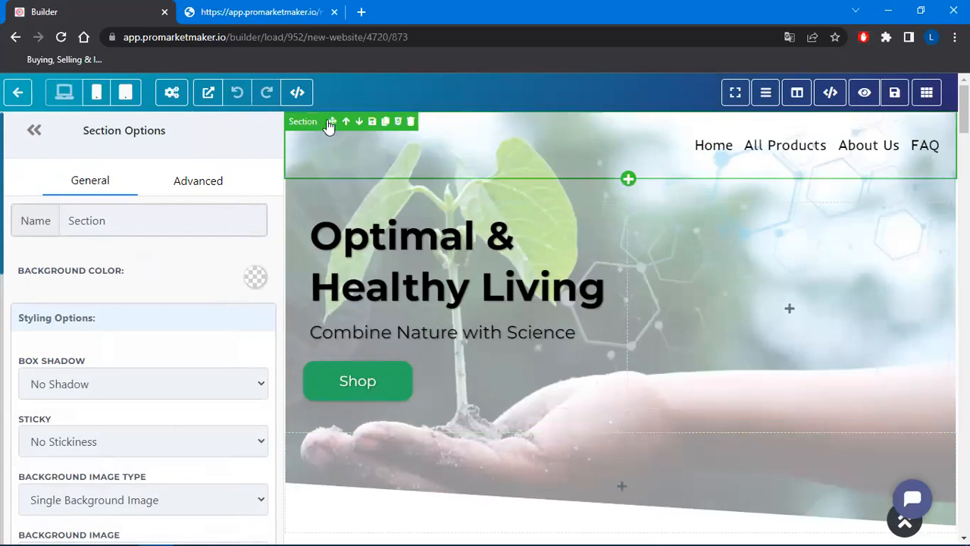
{"action": "left_click", "coordinate": [372, 122]}
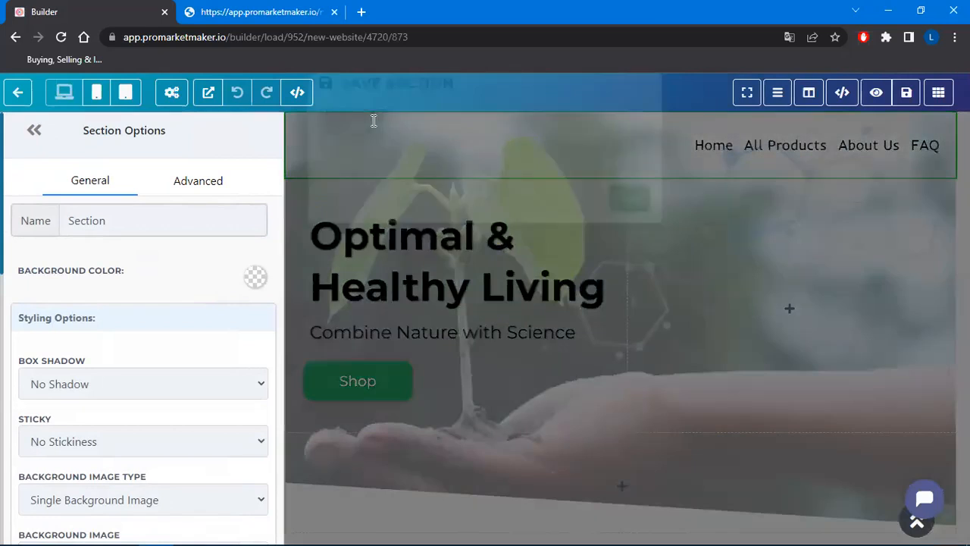
{"action": "left_click", "coordinate": [391, 166]}
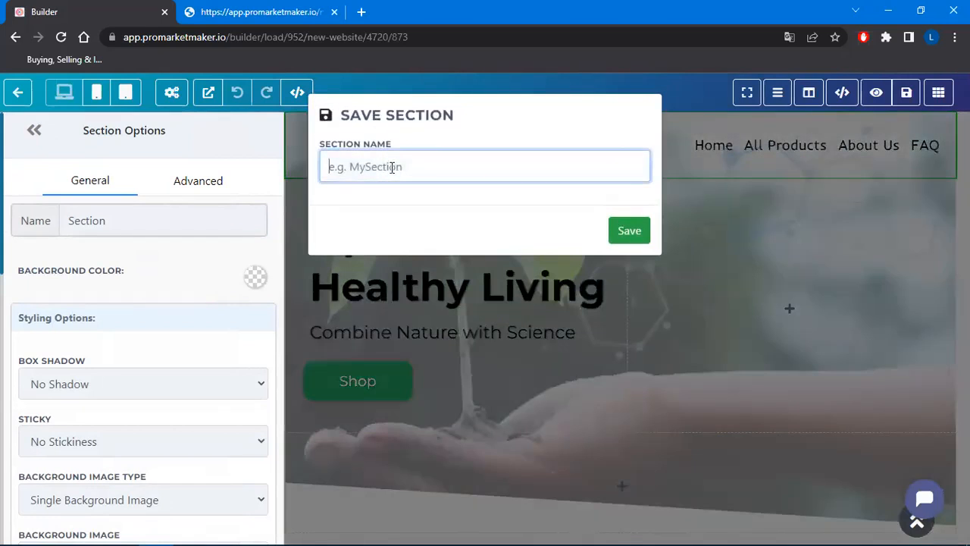
{"action": "type", "text": "Top section + nav bar"}
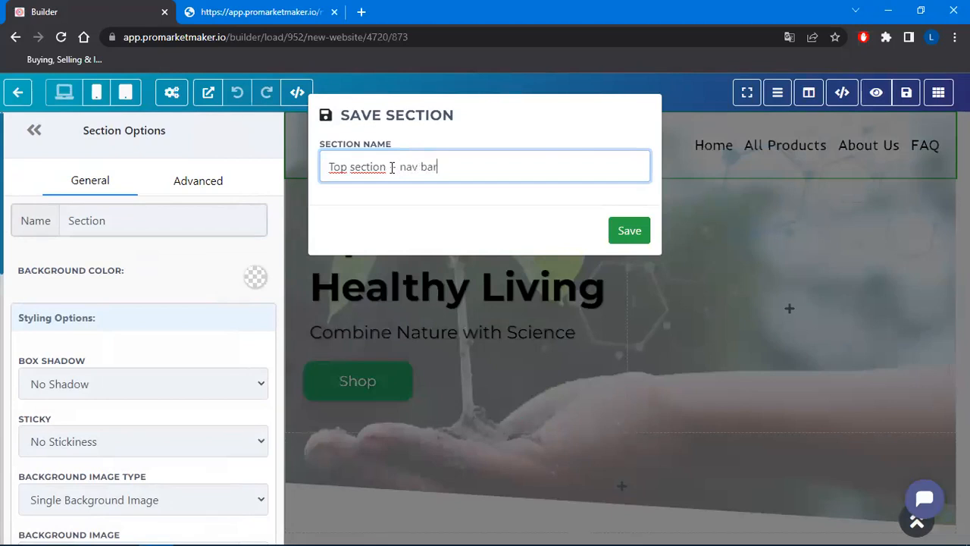
{"action": "left_click", "coordinate": [628, 232]}
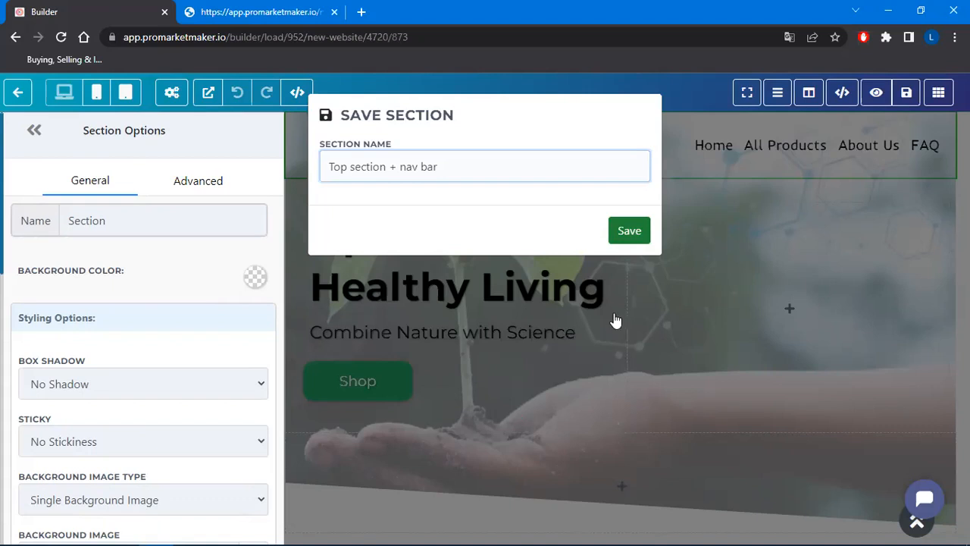
{"action": "key", "text": "Tab"}
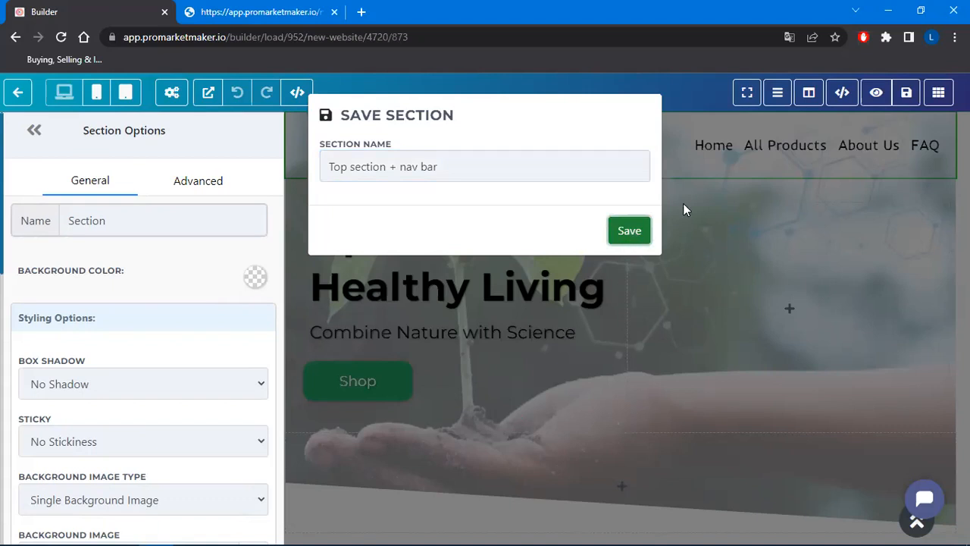
{"action": "left_click", "coordinate": [616, 242]}
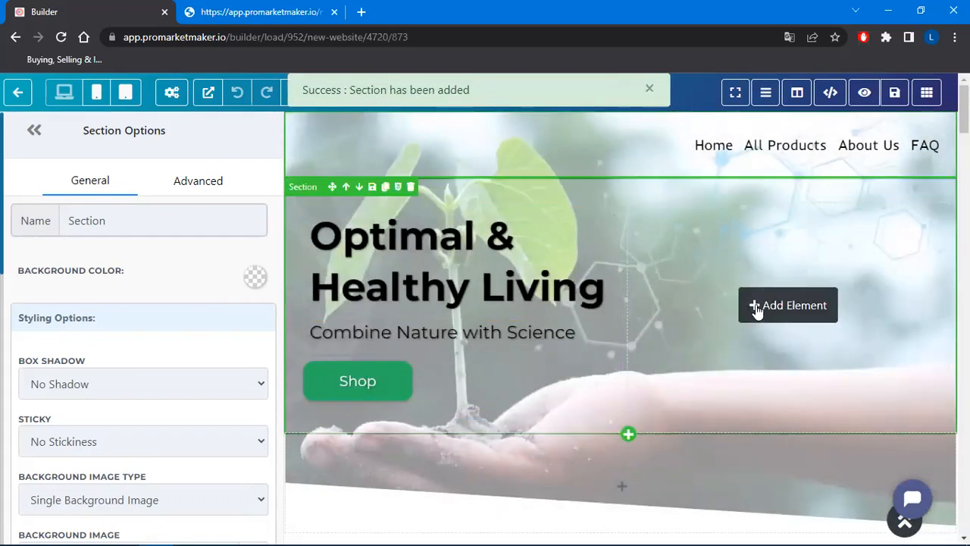
Step: Save the home page's copyright footer section as a reusable section named "Bottom section"
{"action": "scroll", "coordinate": [758, 311], "scroll_direction": "down", "scroll_amount": 5}
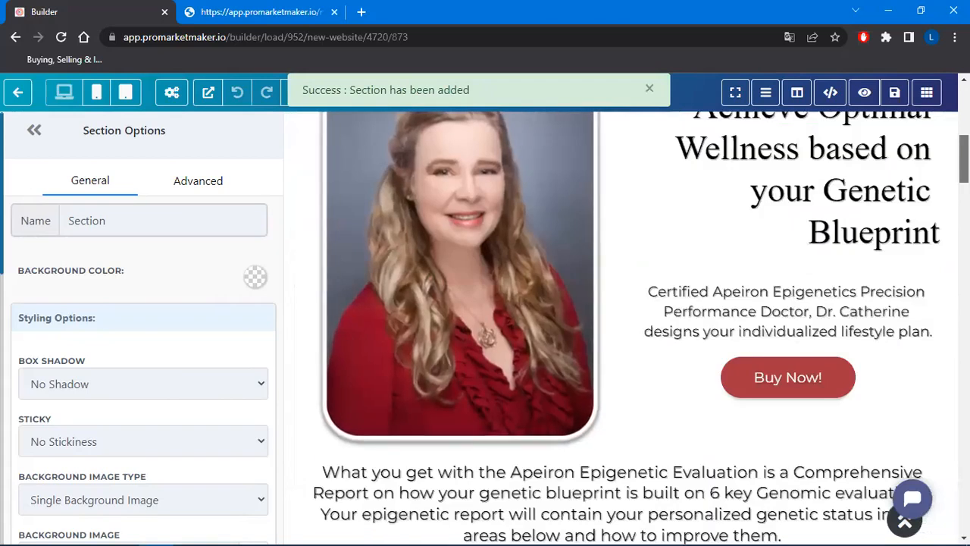
{"action": "scroll", "coordinate": [906, 394], "scroll_direction": "down", "scroll_amount": 2}
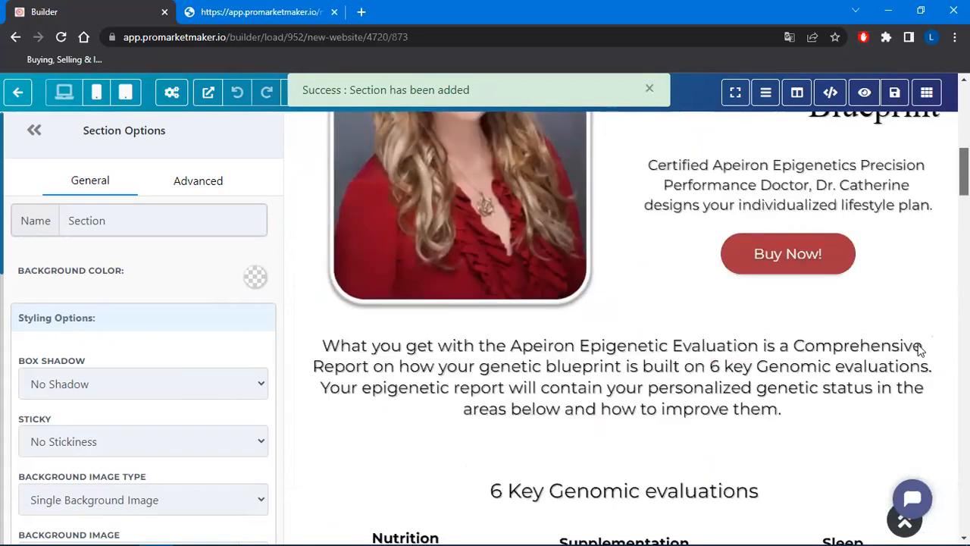
{"action": "scroll", "coordinate": [910, 356], "scroll_direction": "down", "scroll_amount": 5}
{"action": "scroll", "coordinate": [915, 361], "scroll_direction": "down", "scroll_amount": 10}
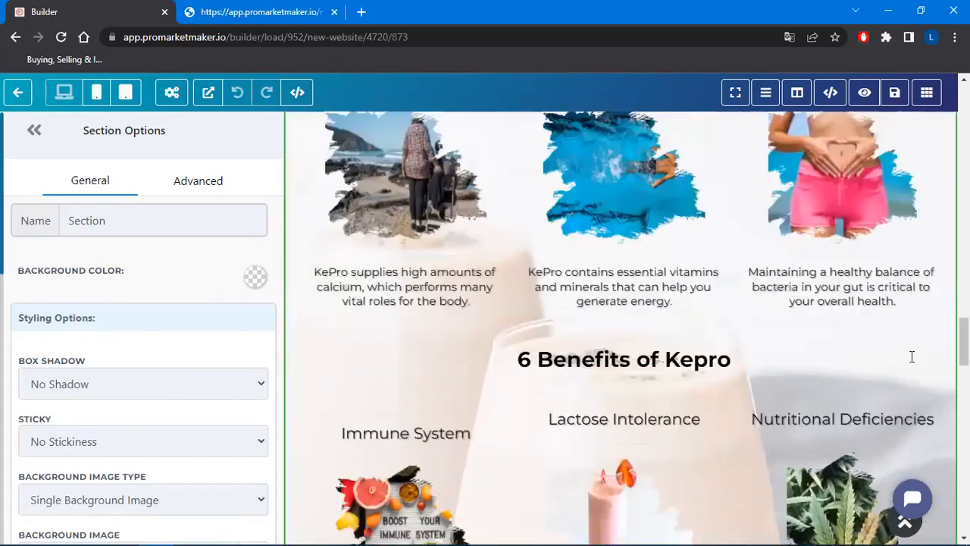
{"action": "scroll", "coordinate": [916, 371], "scroll_direction": "down", "scroll_amount": 5}
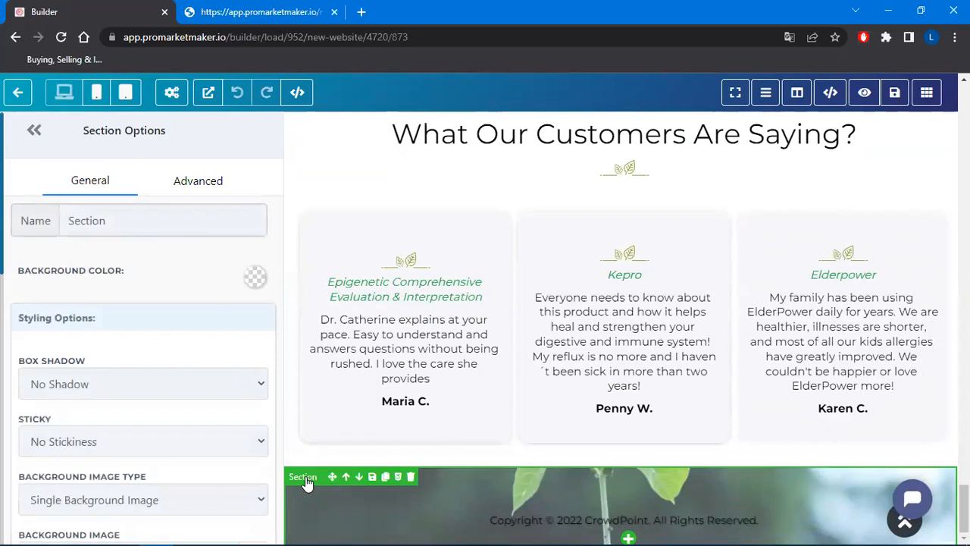
{"action": "left_click", "coordinate": [372, 477]}
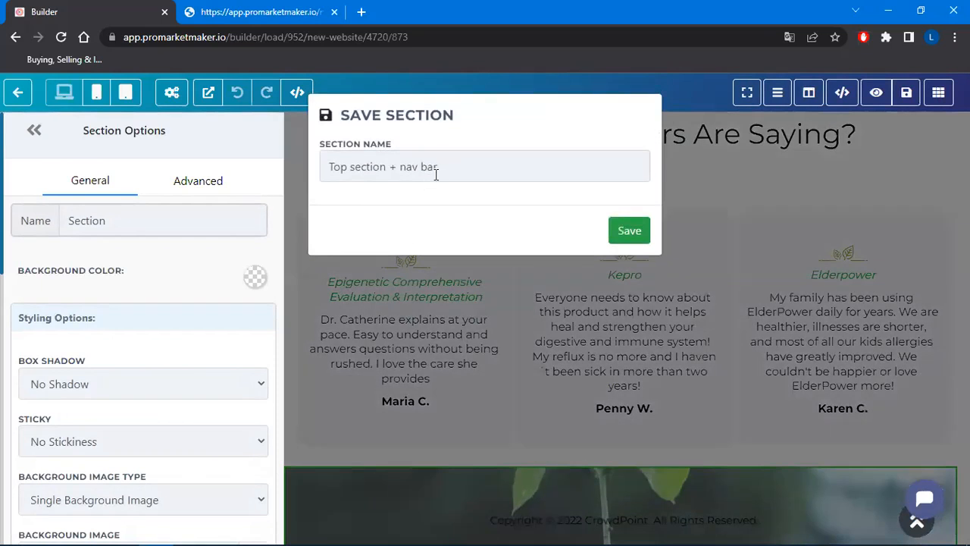
{"action": "left_click_drag", "start_coordinate": [485, 167], "coordinate": [233, 180]}
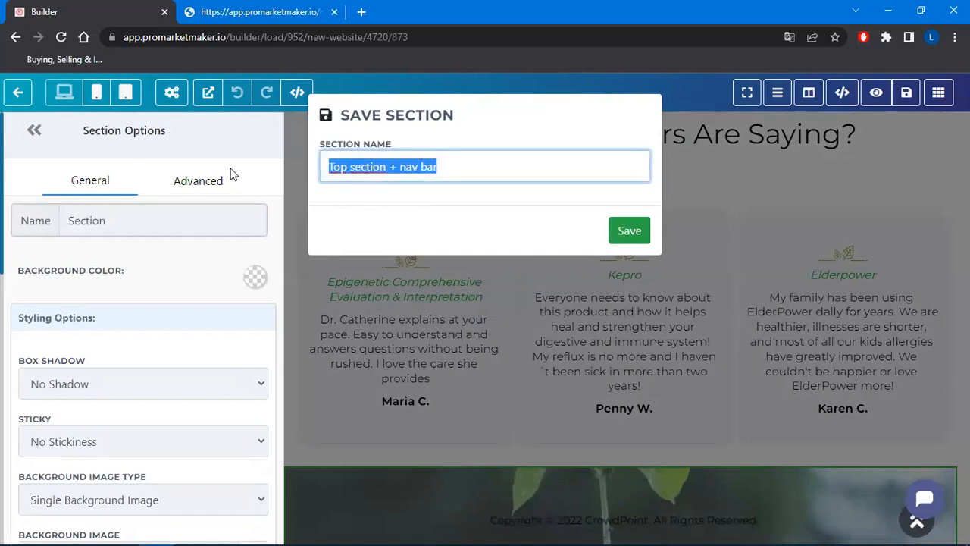
{"action": "type", "text": "Bo"}
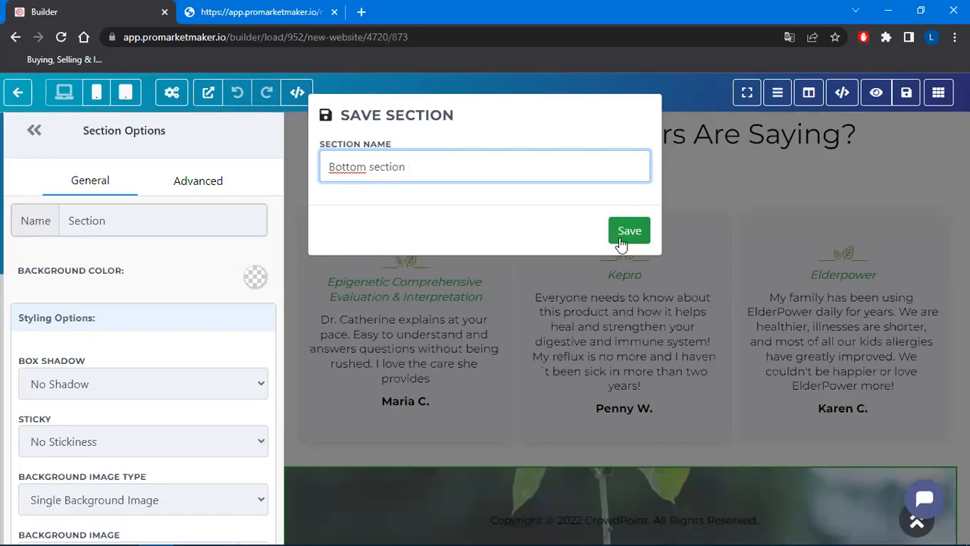
{"action": "type", "text": "ttom section"}
{"action": "left_click", "coordinate": [622, 235]}
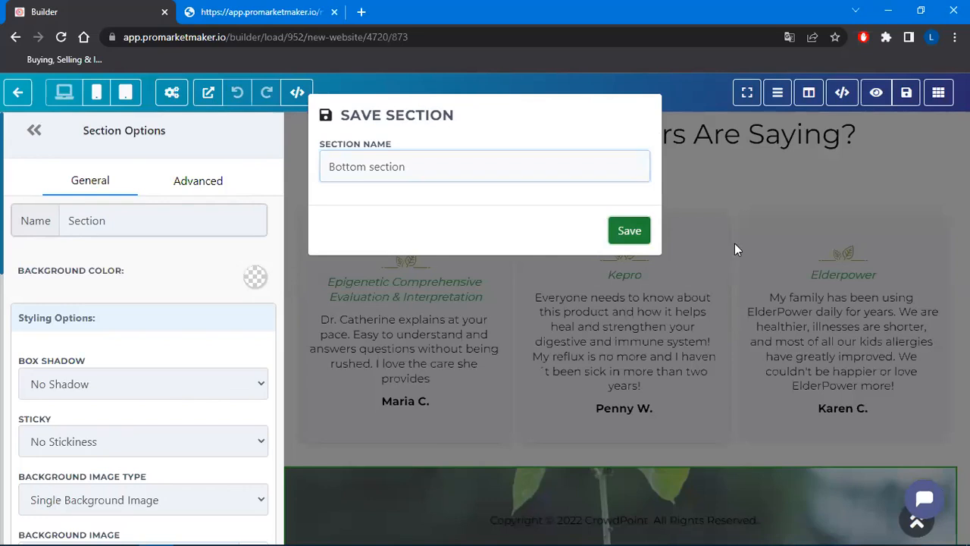
{"action": "key", "text": "Tab"}
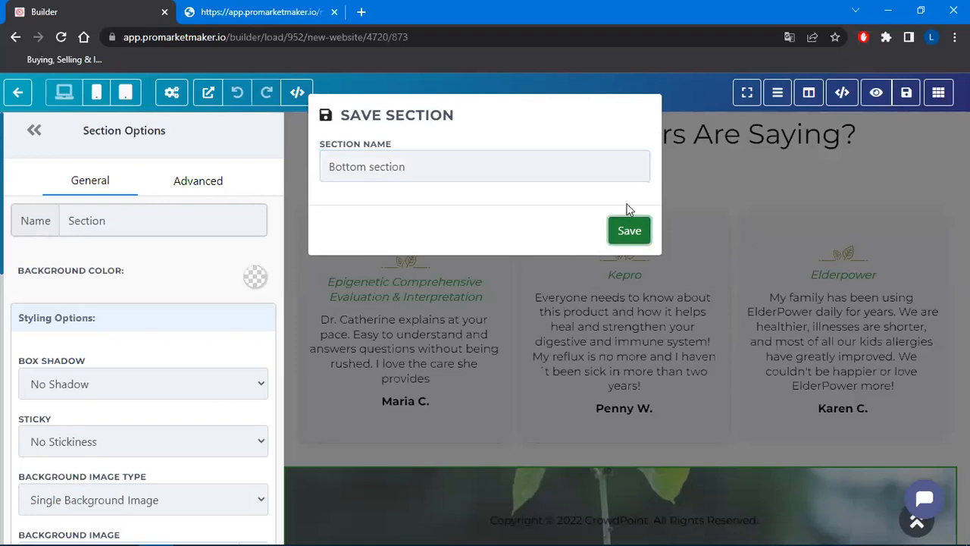
{"action": "key", "text": "Return"}
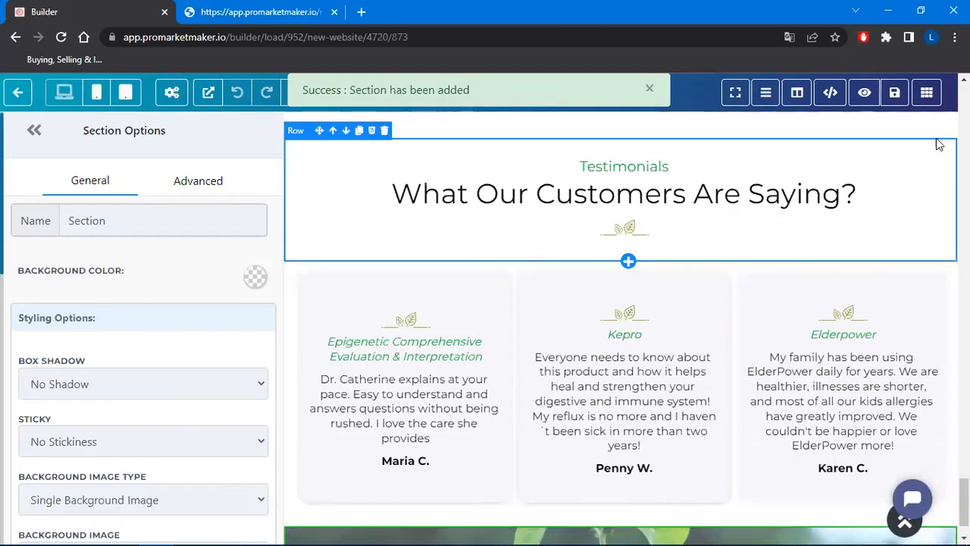
Step: Open the all-products page for editing and select its KINGCROWN header section
{"action": "left_click", "coordinate": [938, 91]}
{"action": "left_click", "coordinate": [887, 140]}
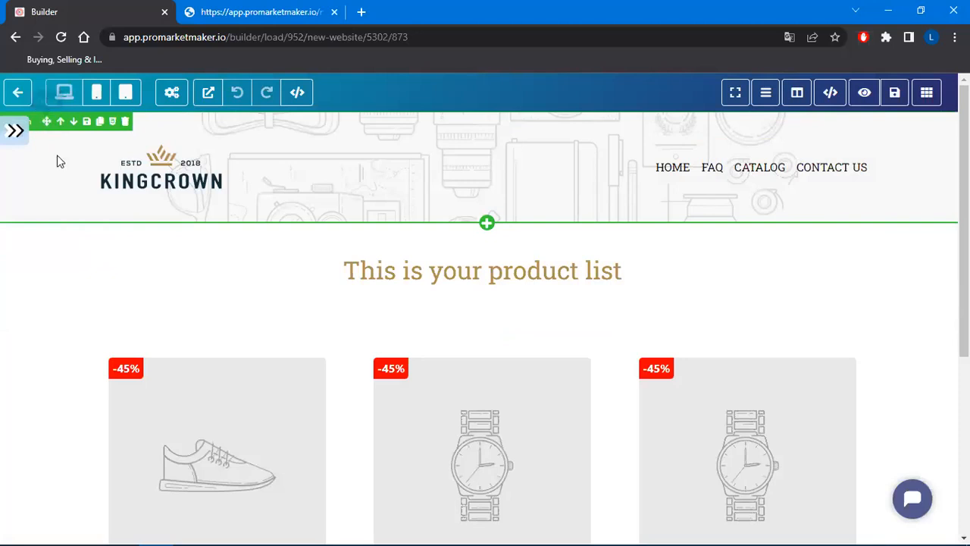
{"action": "left_click", "coordinate": [48, 130]}
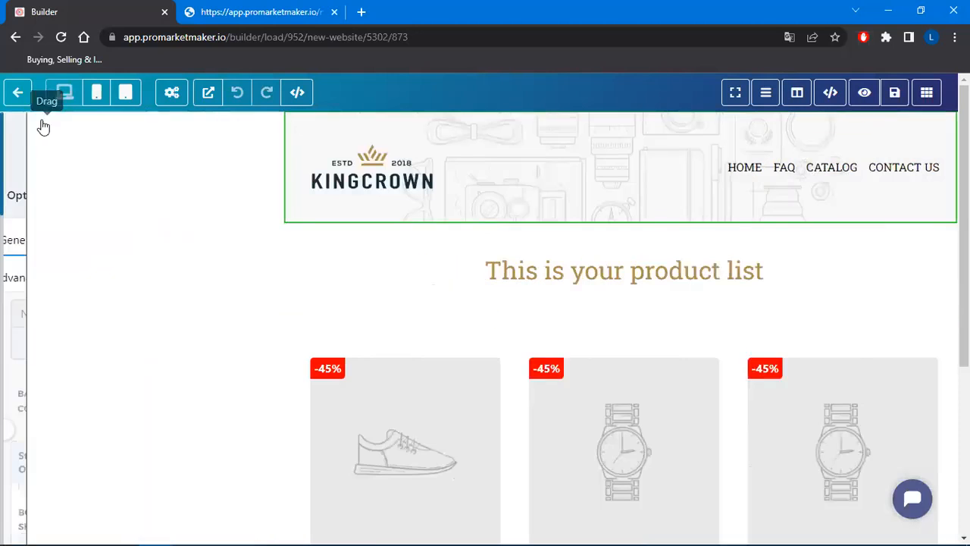
Step: Insert the saved "Top-section-+-nav-bar" layout below the KINGCROWN header and delete the KINGCROWN header section
{"action": "left_click", "coordinate": [630, 224]}
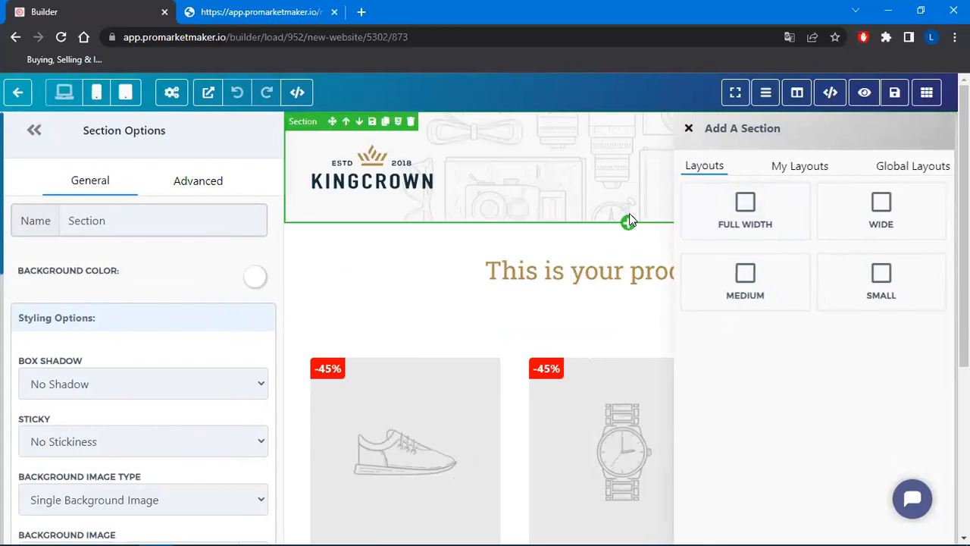
{"action": "mouse_move", "coordinate": [737, 96]}
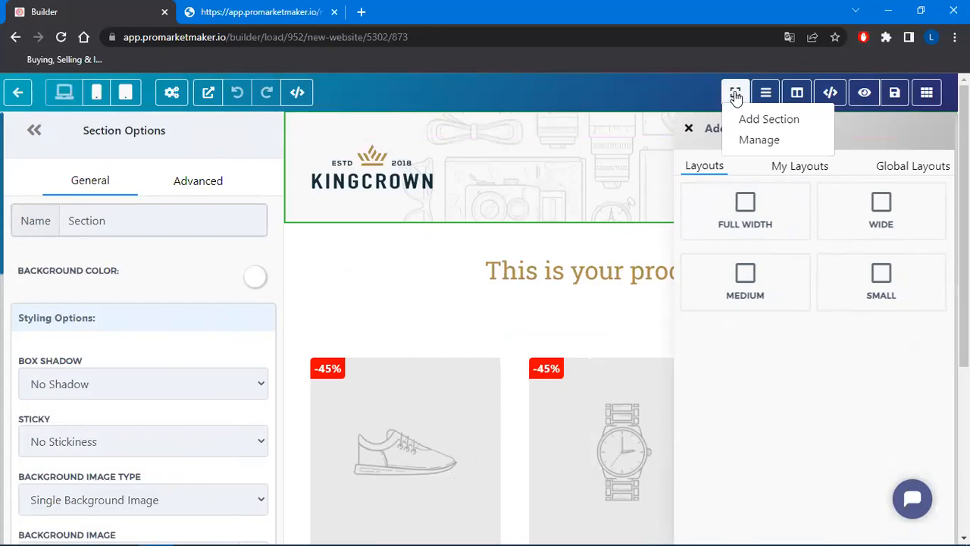
{"action": "left_click", "coordinate": [762, 121]}
{"action": "left_click", "coordinate": [799, 171]}
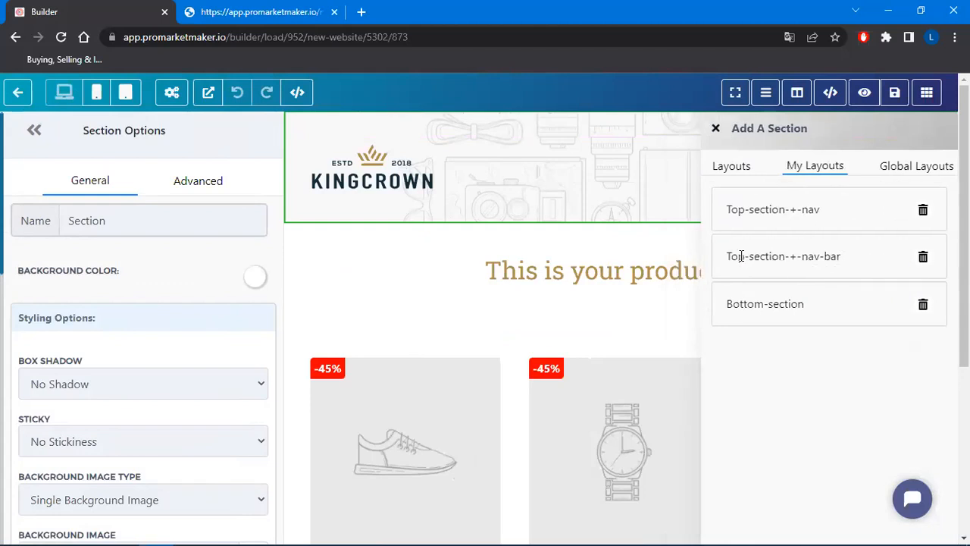
{"action": "left_click", "coordinate": [734, 256]}
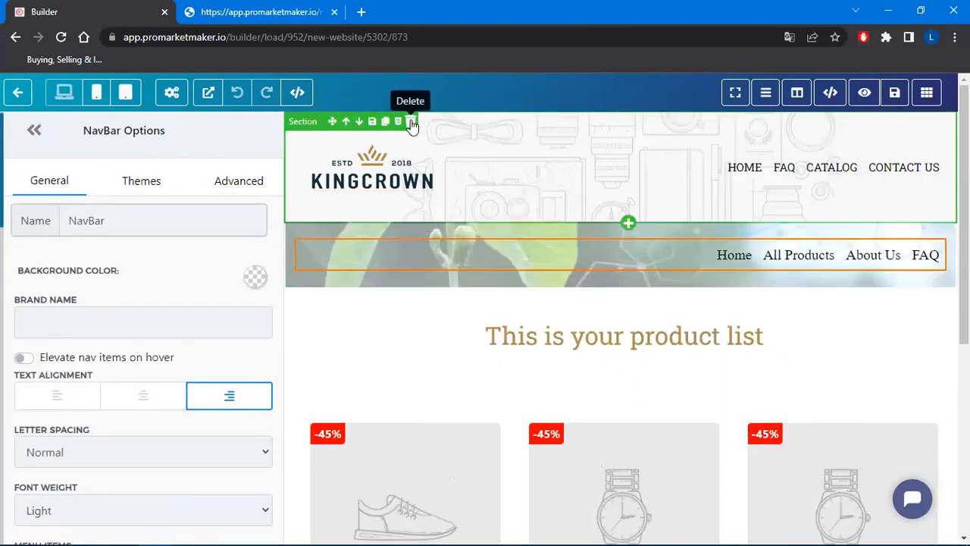
{"action": "left_click", "coordinate": [410, 122]}
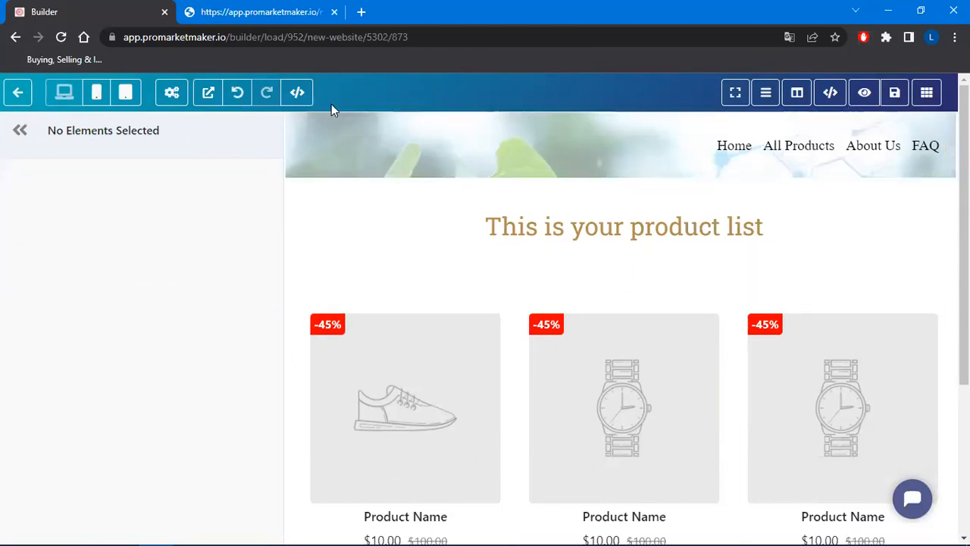
Step: Insert the saved "Bottom-section" layout below the product section and delete the KINGCROWN footer with the payment icons
{"action": "scroll", "coordinate": [620, 293], "scroll_direction": "down", "scroll_amount": 1}
{"action": "scroll", "coordinate": [619, 293], "scroll_direction": "down", "scroll_amount": 3}
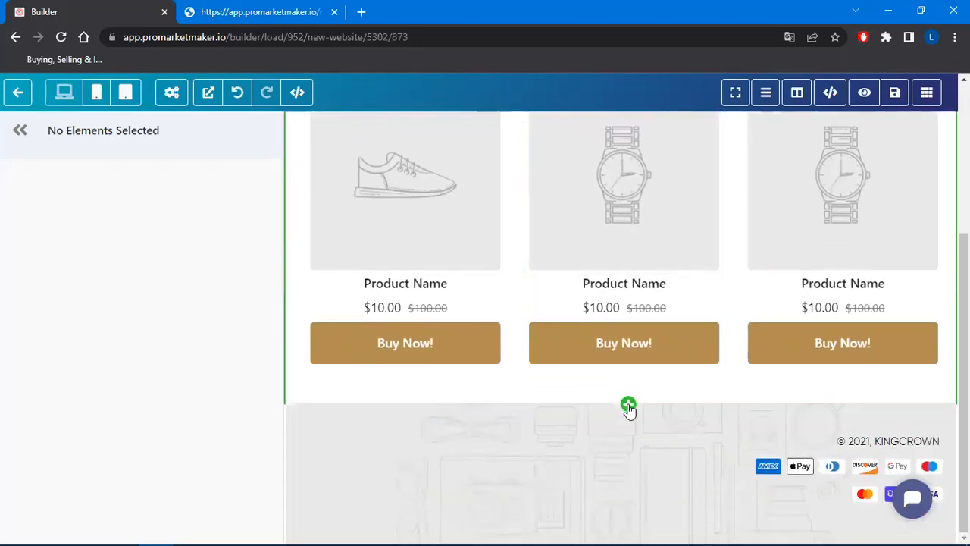
{"action": "left_click", "coordinate": [628, 405]}
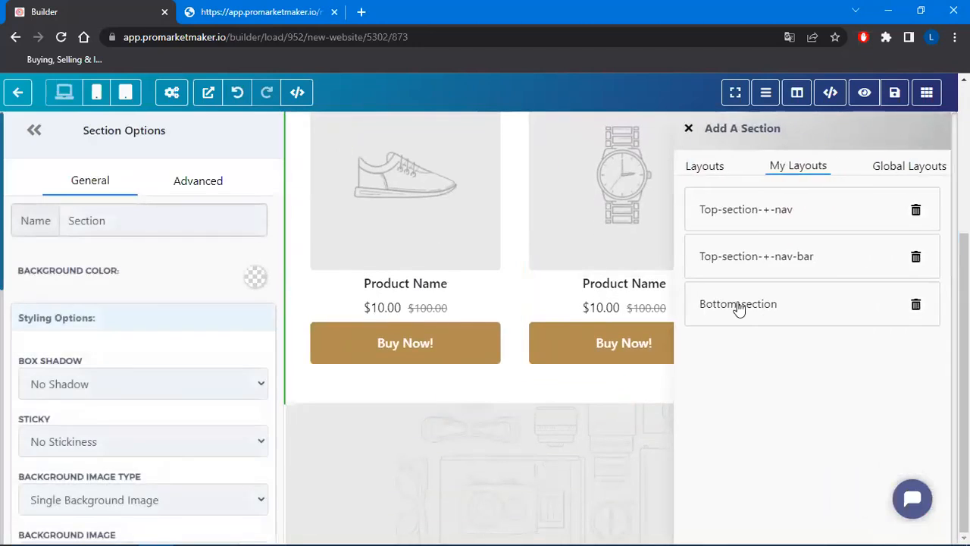
{"action": "left_click", "coordinate": [739, 307]}
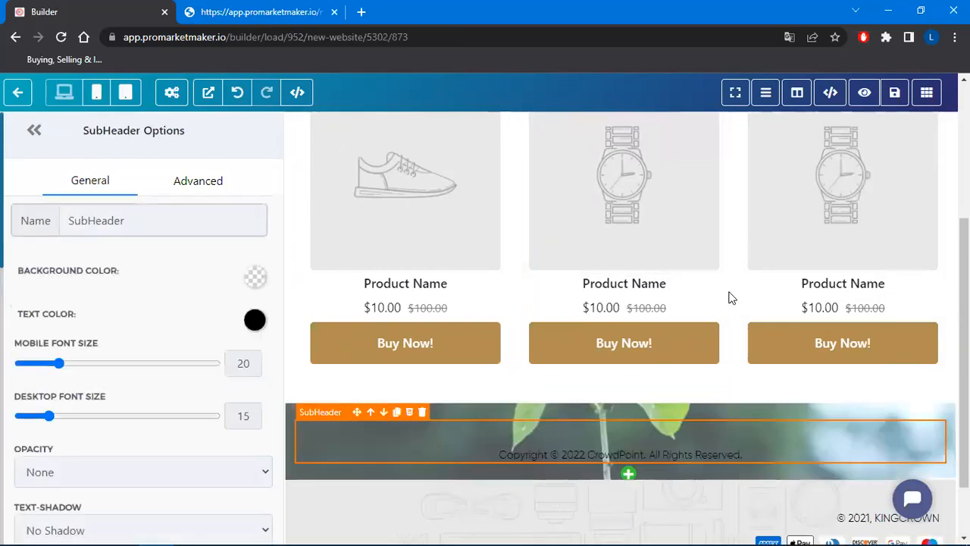
{"action": "scroll", "coordinate": [723, 372], "scroll_direction": "down", "scroll_amount": 1}
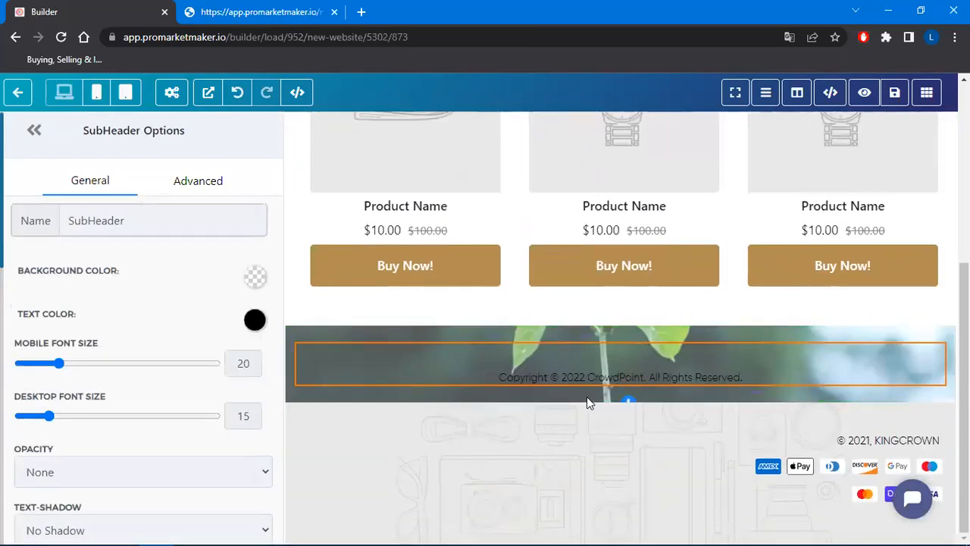
{"action": "mouse_move", "coordinate": [308, 411]}
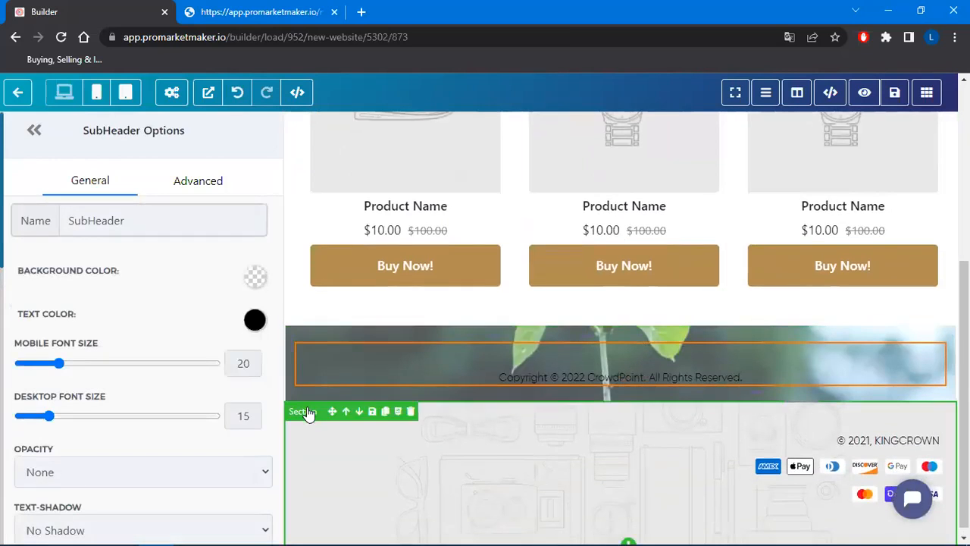
{"action": "left_click", "coordinate": [412, 412]}
{"action": "scroll", "coordinate": [706, 529], "scroll_direction": "up", "scroll_amount": 2}
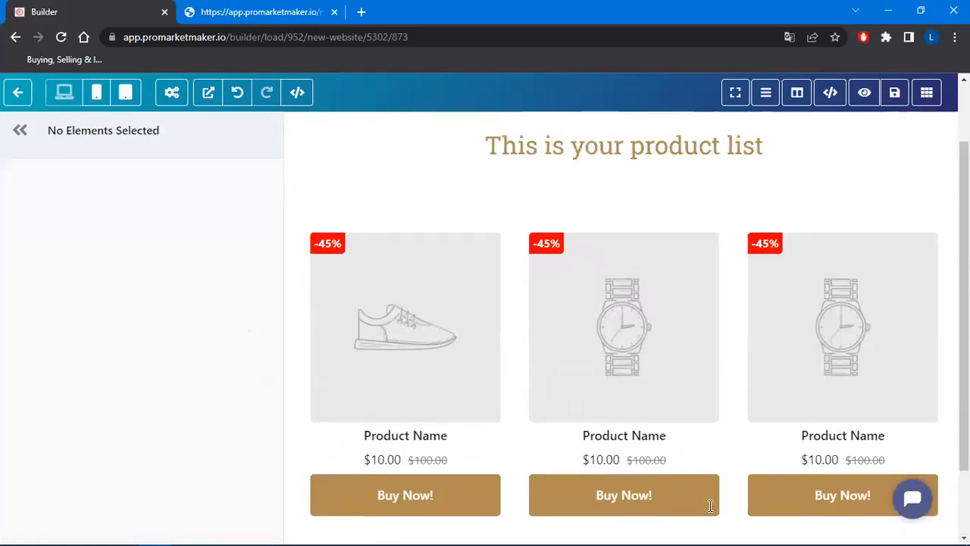
Step: Replace the heading above the product list with "All Products"
{"action": "scroll", "coordinate": [717, 459], "scroll_direction": "down", "scroll_amount": 2}
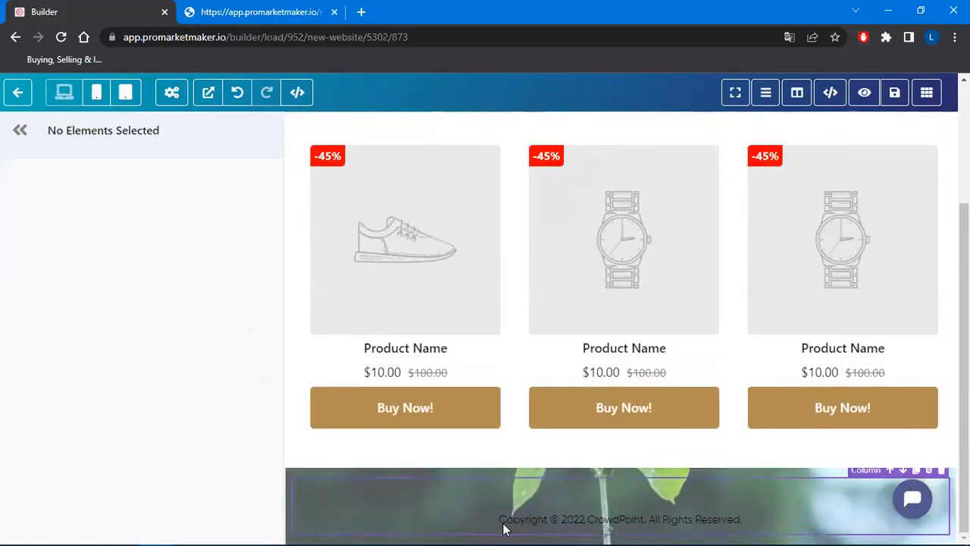
{"action": "scroll", "coordinate": [558, 524], "scroll_direction": "up", "scroll_amount": 3}
{"action": "left_click", "coordinate": [625, 228]}
{"action": "left_click_drag", "start_coordinate": [773, 227], "coordinate": [410, 234]}
{"action": "type", "text": "All"}
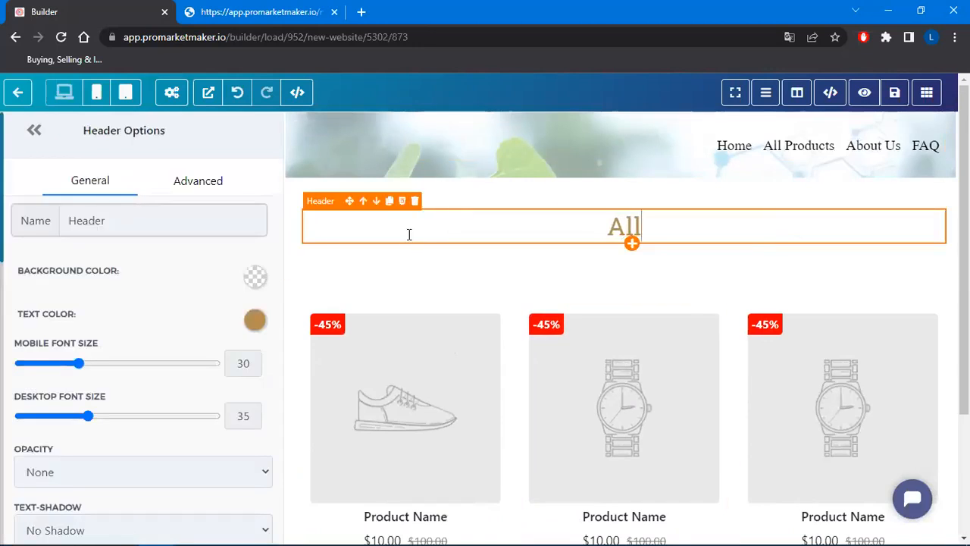
{"action": "type", "text": " Products"}
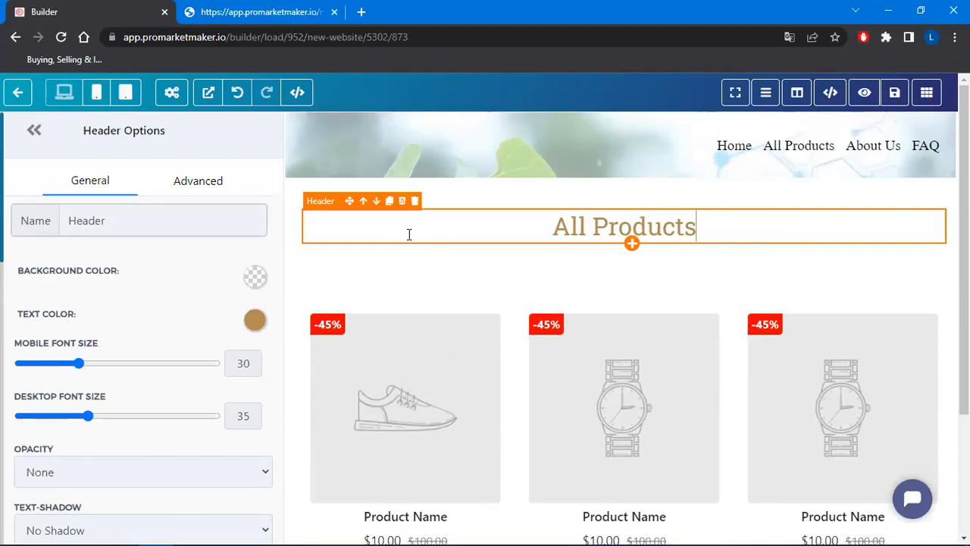
Step: Set the "All Products" heading's text color to black and its text shadow to Mid Shadow
{"action": "left_click", "coordinate": [254, 321]}
{"action": "left_click", "coordinate": [100, 357]}
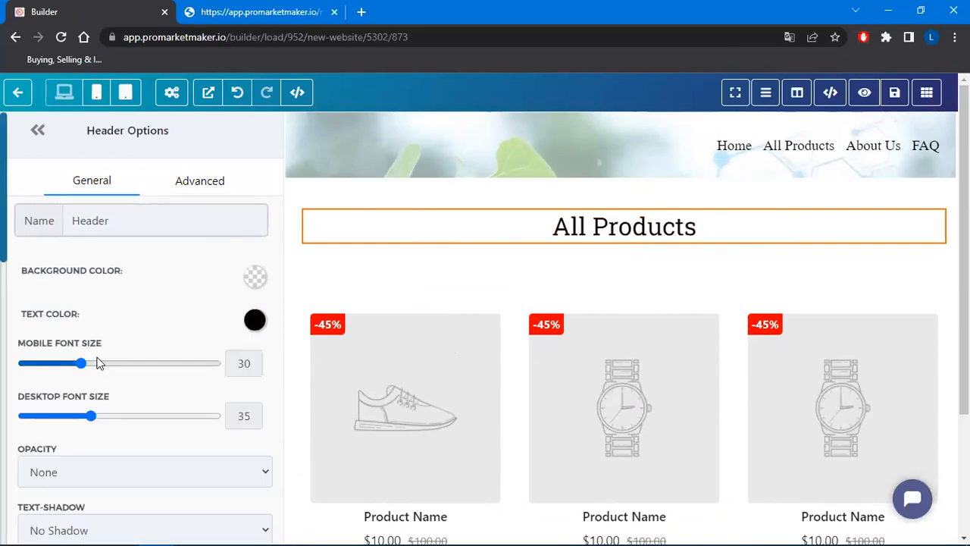
{"action": "scroll", "coordinate": [178, 326], "scroll_direction": "down", "scroll_amount": 2}
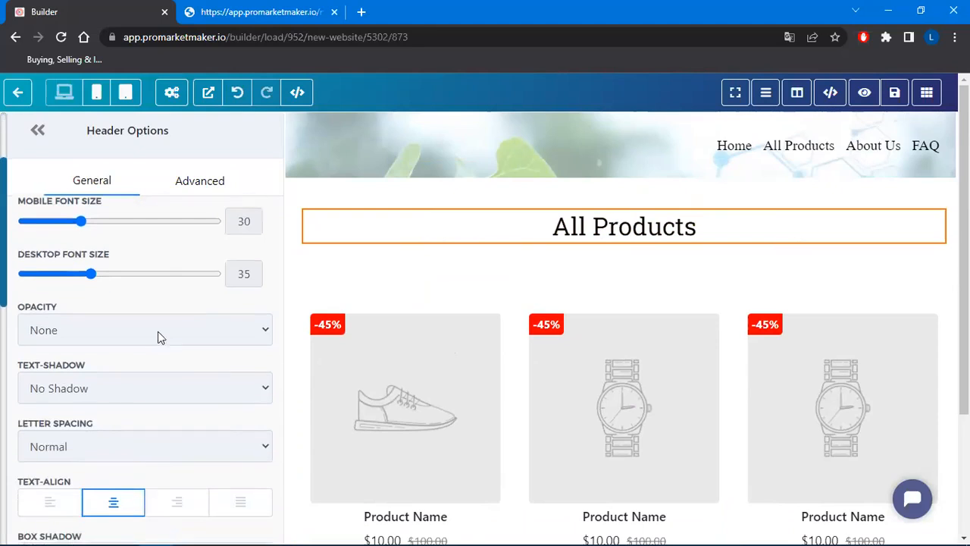
{"action": "left_click", "coordinate": [123, 392]}
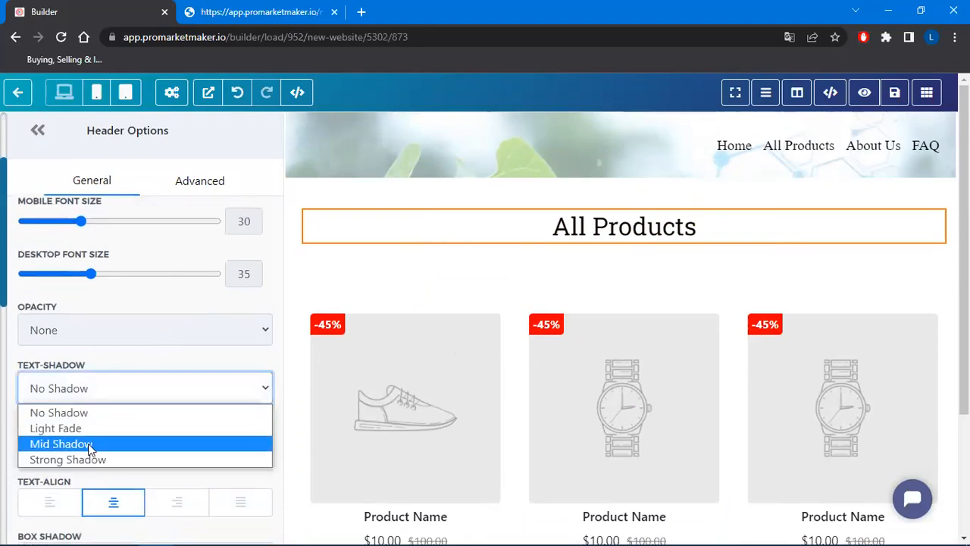
{"action": "left_click", "coordinate": [88, 444]}
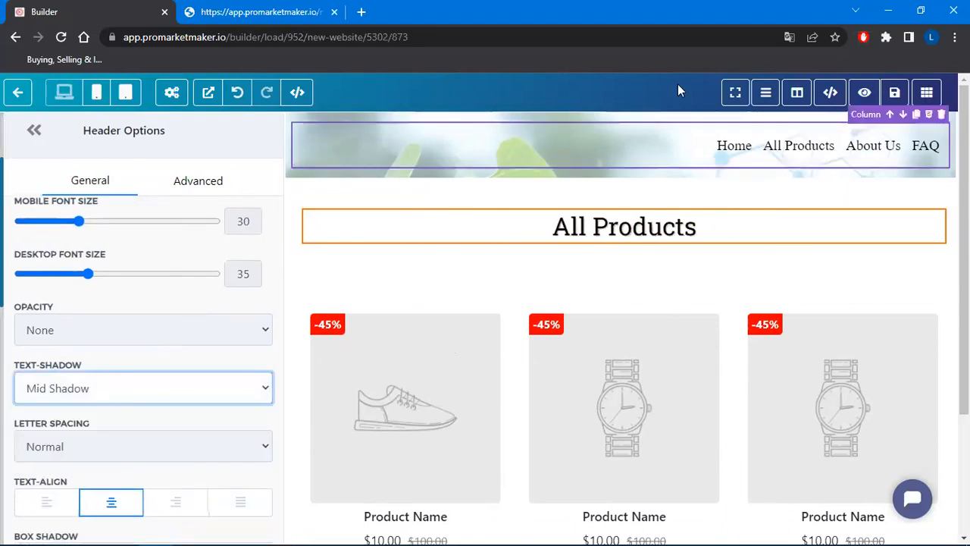
Step: Select the first product block, with the shoe placeholder image, to show its options
{"action": "scroll", "coordinate": [637, 178], "scroll_direction": "down", "scroll_amount": 2}
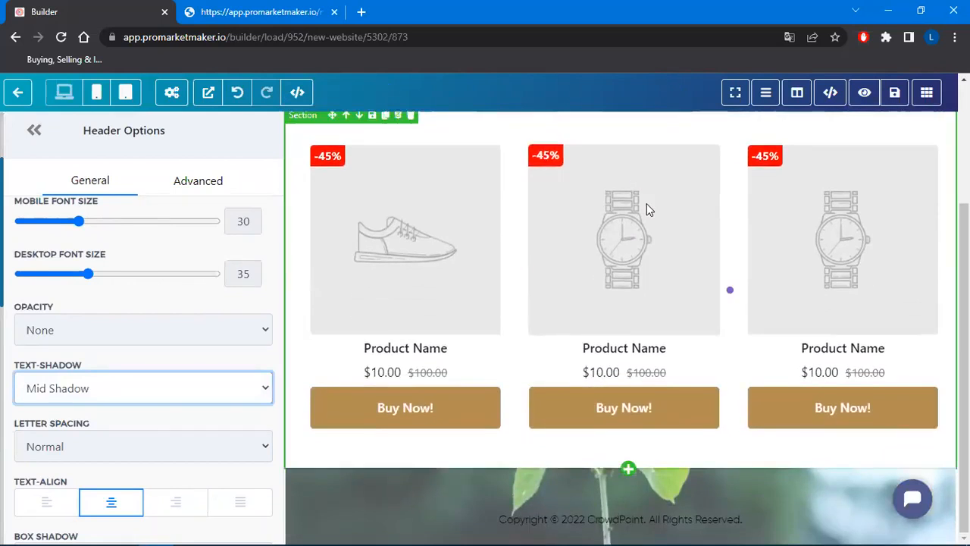
{"action": "scroll", "coordinate": [645, 210], "scroll_direction": "up", "scroll_amount": 2}
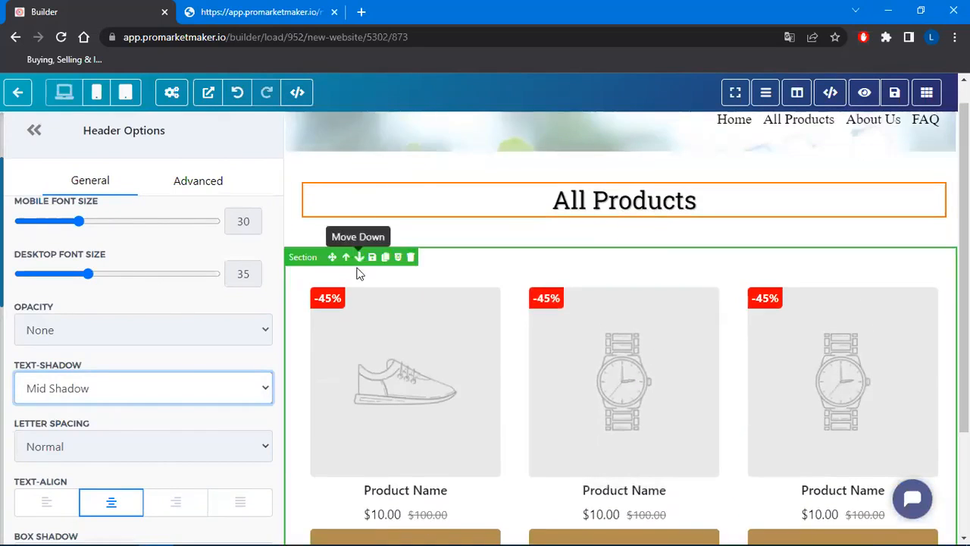
{"action": "scroll", "coordinate": [494, 342], "scroll_direction": "down", "scroll_amount": 2}
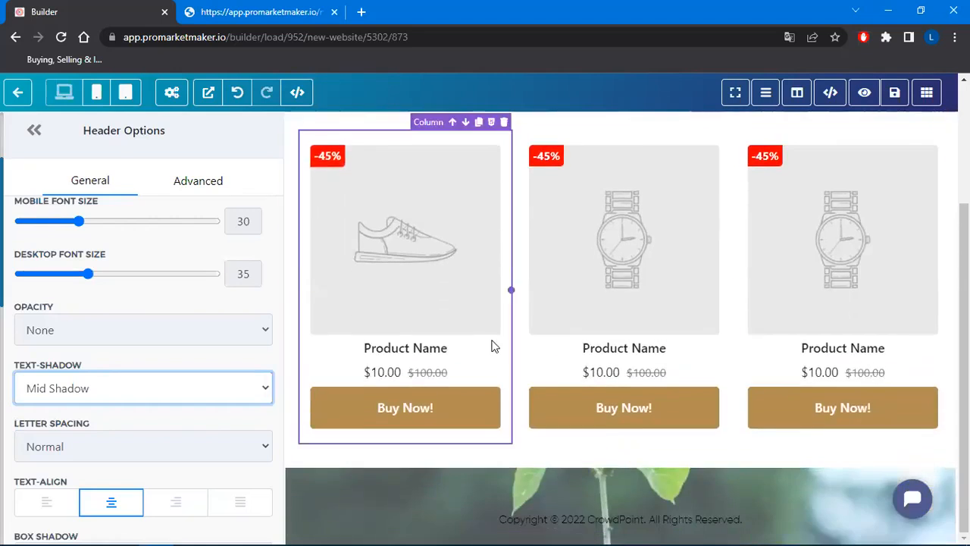
{"action": "scroll", "coordinate": [872, 266], "scroll_direction": "up", "scroll_amount": 2}
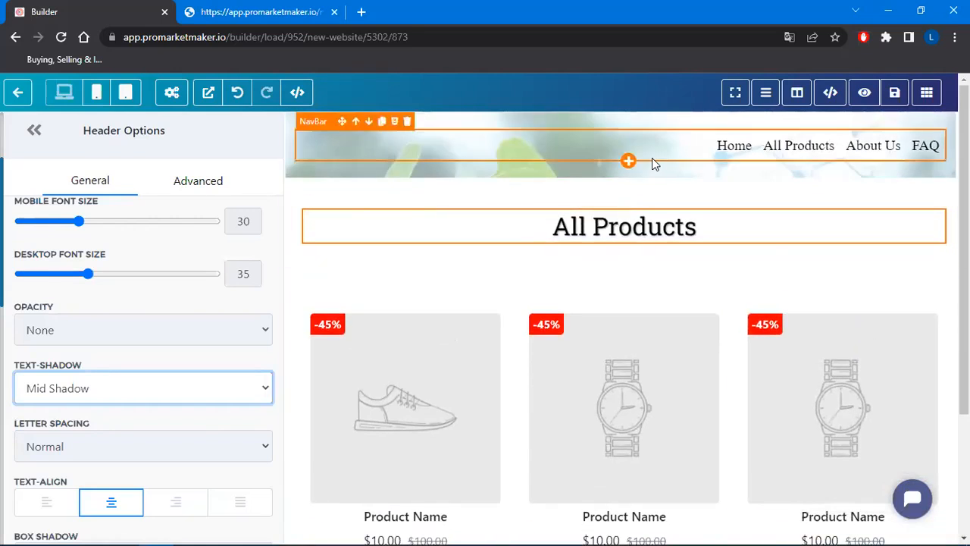
{"action": "scroll", "coordinate": [508, 167], "scroll_direction": "down", "scroll_amount": 2}
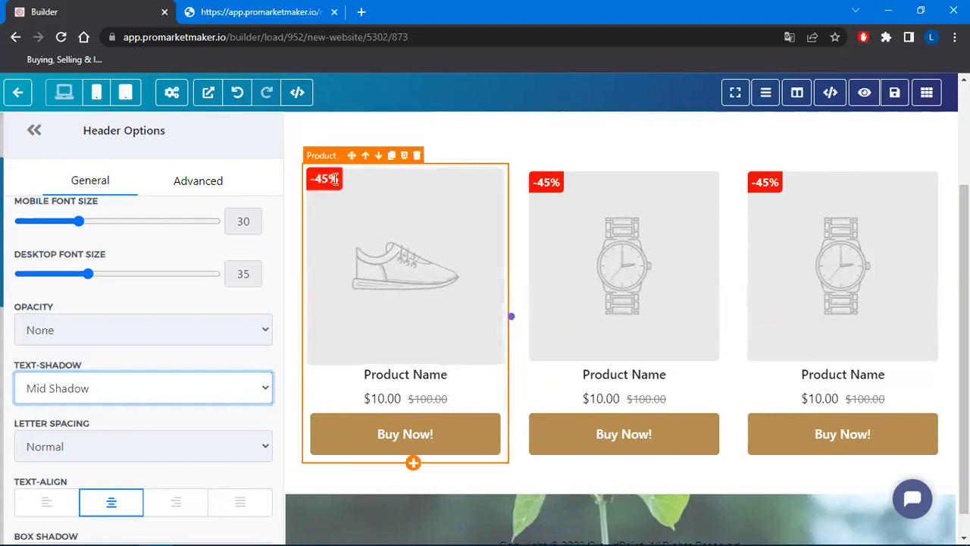
{"action": "left_click", "coordinate": [330, 159]}
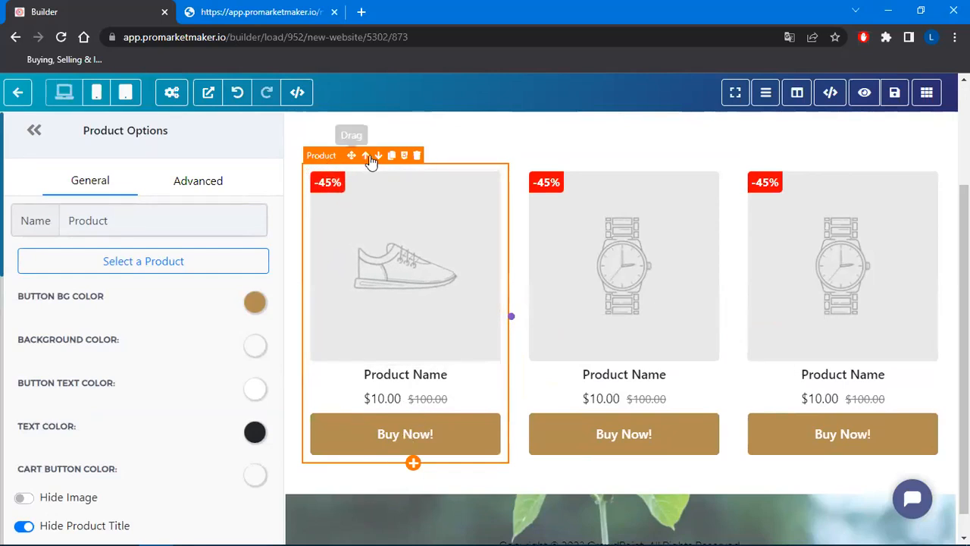
Step: Browse the library of page elements for the types of elements that can be added
{"action": "left_click", "coordinate": [926, 92]}
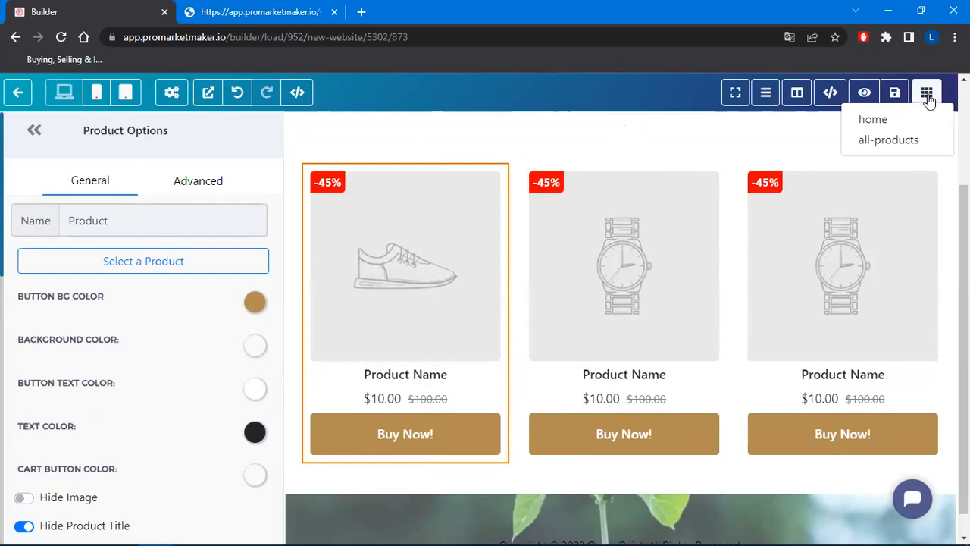
{"action": "mouse_move", "coordinate": [830, 93]}
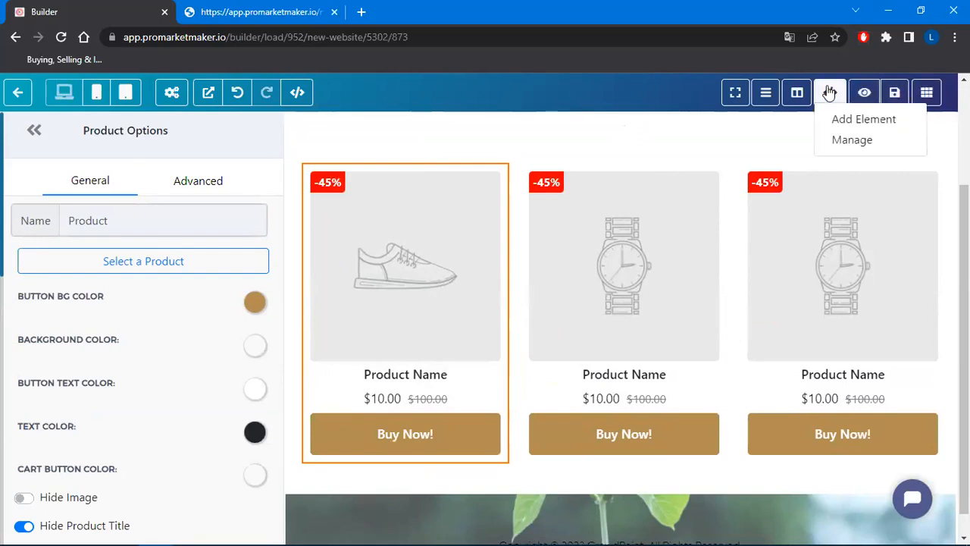
{"action": "left_click", "coordinate": [872, 120]}
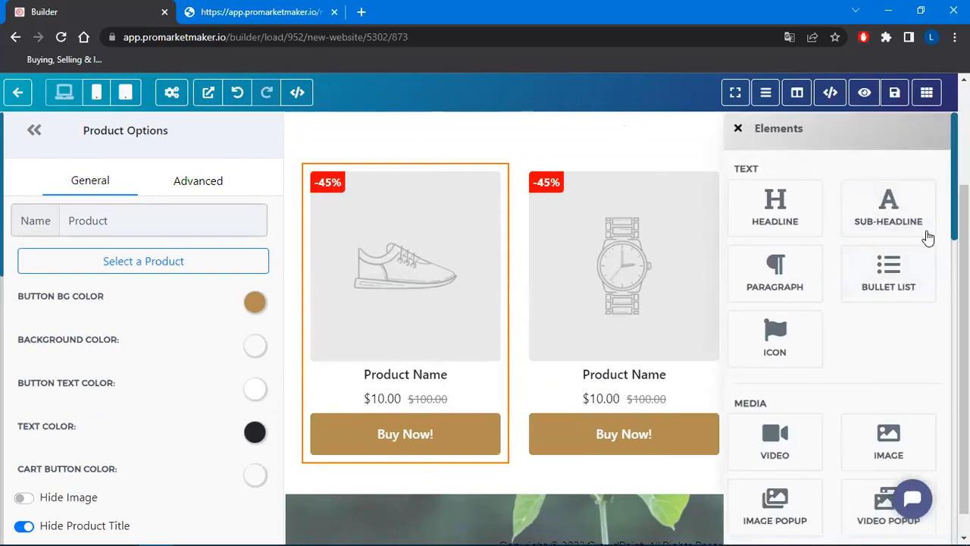
{"action": "scroll", "coordinate": [928, 238], "scroll_direction": "down", "scroll_amount": 5}
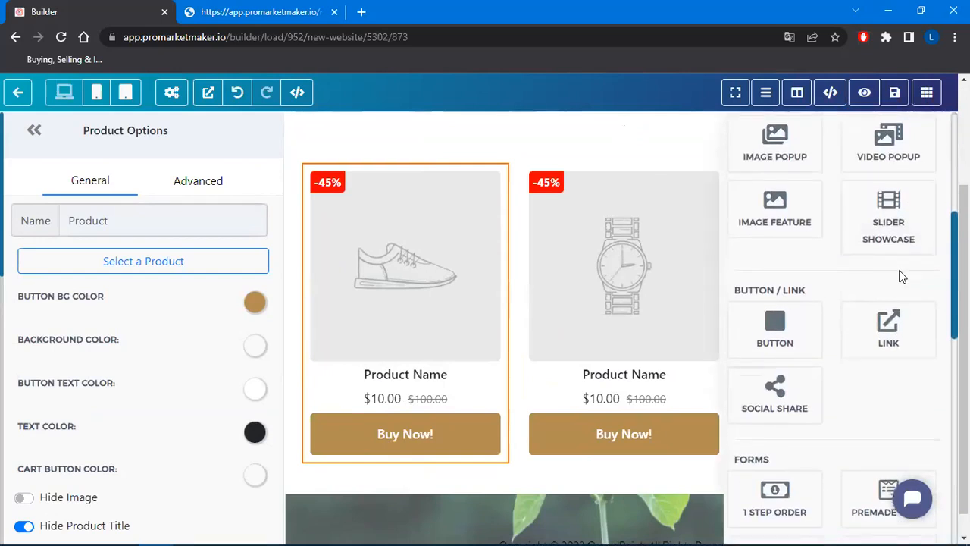
{"action": "scroll", "coordinate": [902, 276], "scroll_direction": "down", "scroll_amount": 5}
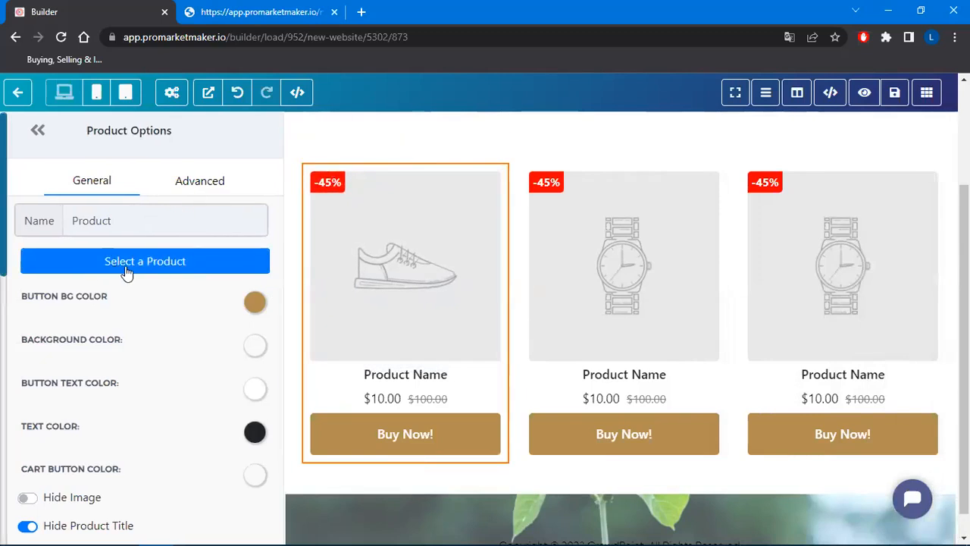
Step: Assign the KePro Regular product to the first product block and check its product details page setting
{"action": "left_click", "coordinate": [158, 262]}
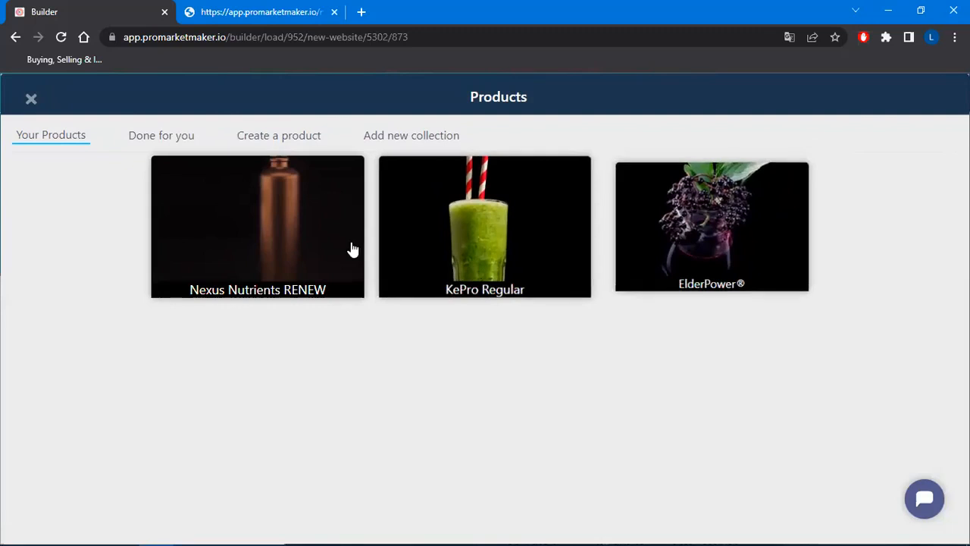
{"action": "left_click", "coordinate": [486, 235]}
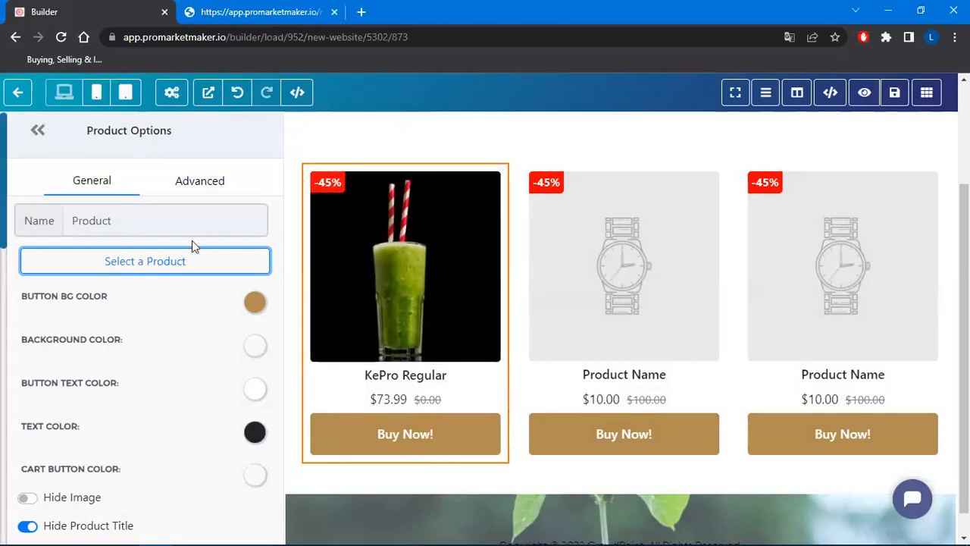
{"action": "scroll", "coordinate": [163, 287], "scroll_direction": "down", "scroll_amount": 5}
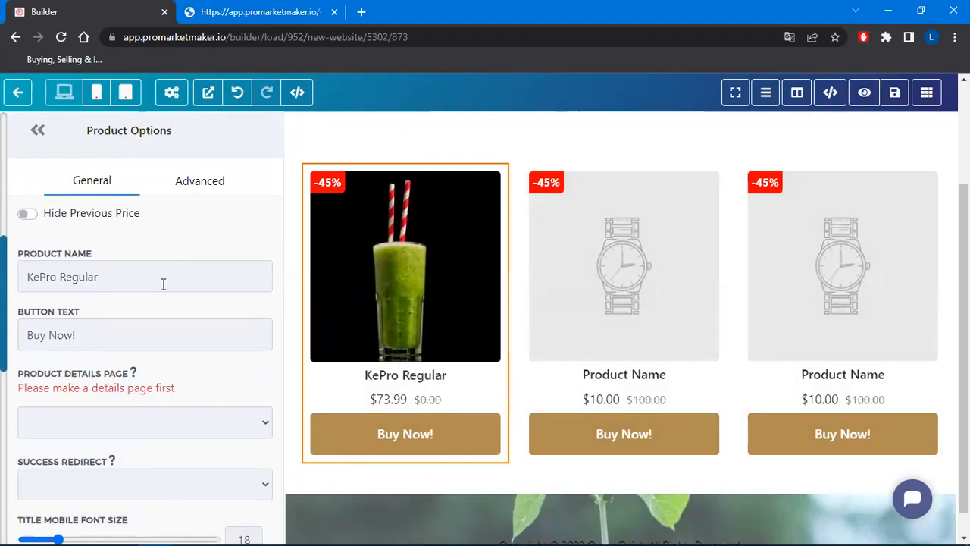
{"action": "scroll", "coordinate": [163, 285], "scroll_direction": "down", "scroll_amount": 1}
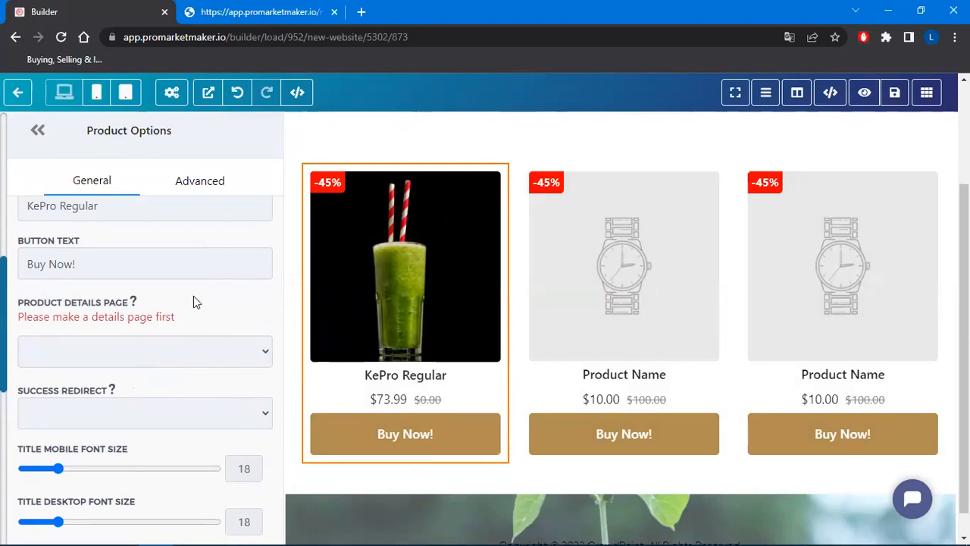
{"action": "left_click_drag", "start_coordinate": [93, 316], "coordinate": [197, 318]}
{"action": "left_click", "coordinate": [101, 317]}
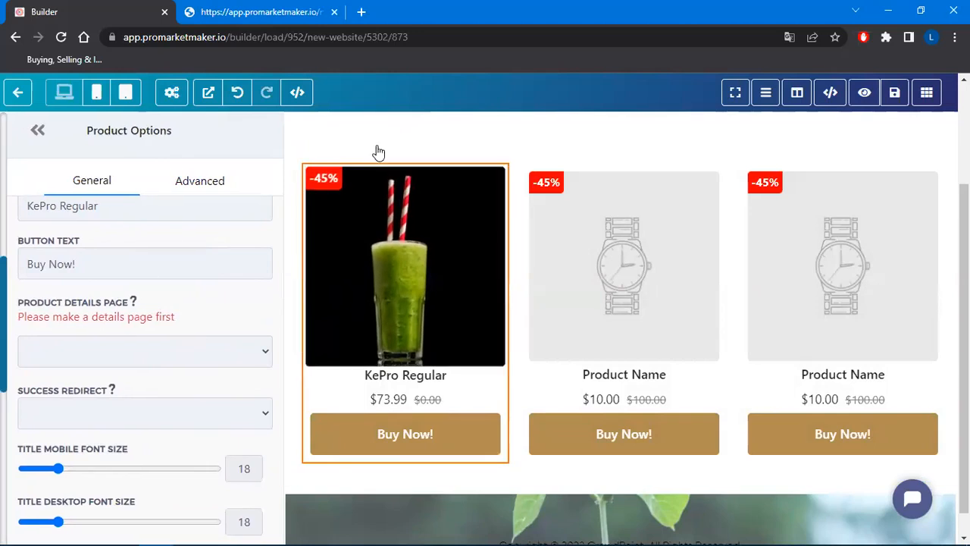
Step: Switch off Hide Product Title and switch on Hide Previous Price for the KePro Regular block
{"action": "scroll", "coordinate": [173, 355], "scroll_direction": "up", "scroll_amount": 5}
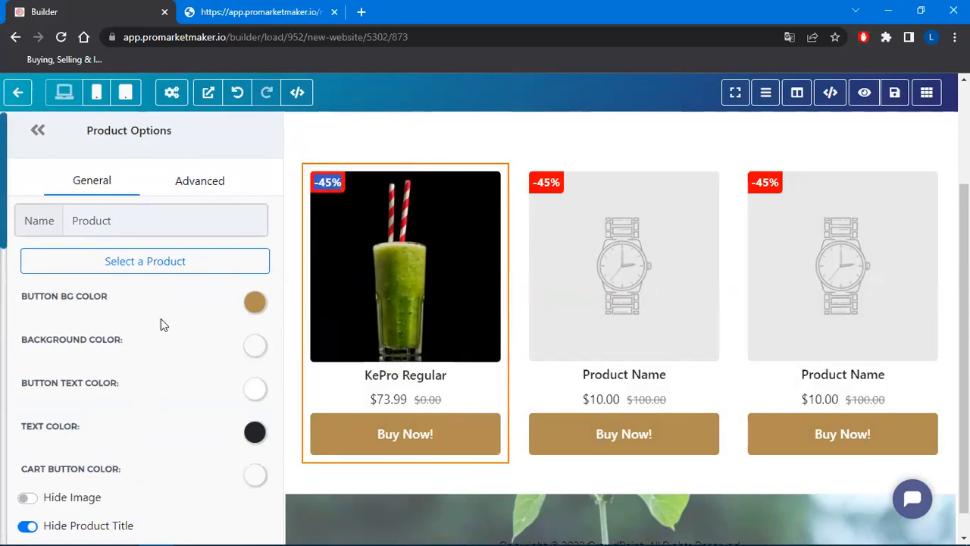
{"action": "scroll", "coordinate": [173, 340], "scroll_direction": "up", "scroll_amount": 2}
{"action": "scroll", "coordinate": [170, 336], "scroll_direction": "down", "scroll_amount": 1}
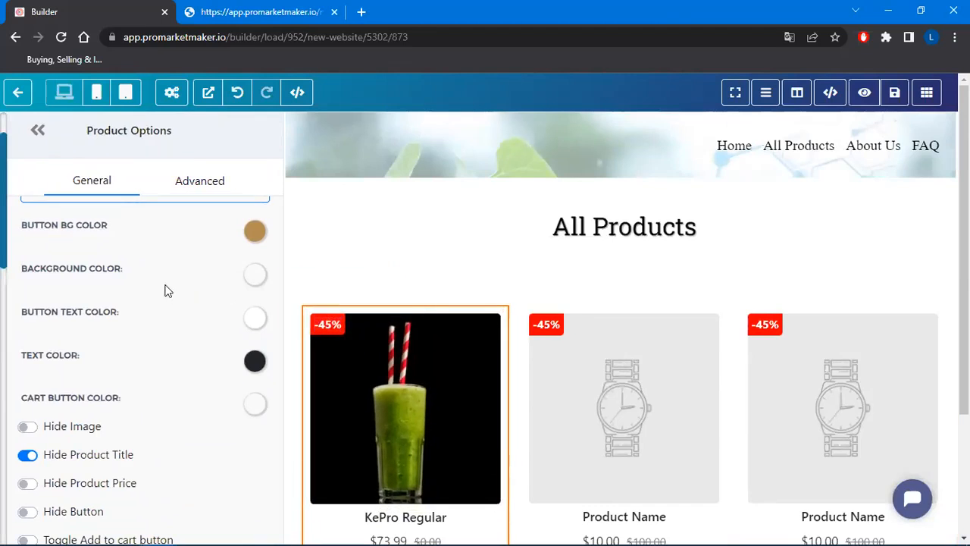
{"action": "scroll", "coordinate": [173, 307], "scroll_direction": "up", "scroll_amount": 1}
{"action": "scroll", "coordinate": [173, 320], "scroll_direction": "down", "scroll_amount": 3}
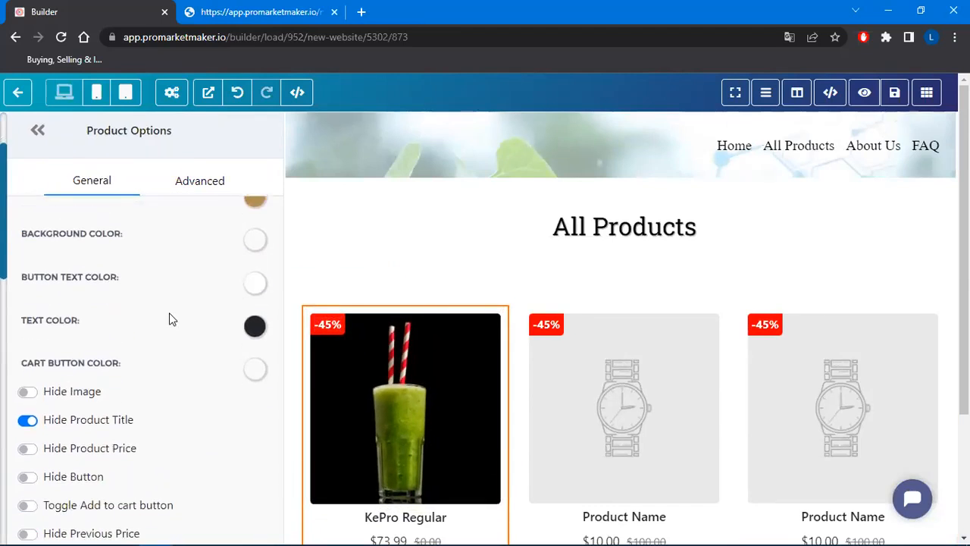
{"action": "scroll", "coordinate": [451, 421], "scroll_direction": "down", "scroll_amount": 1}
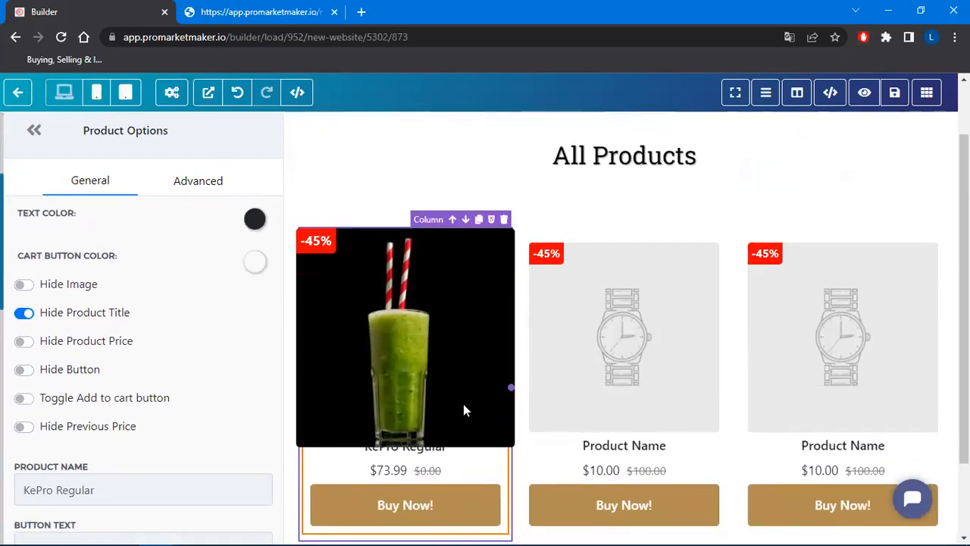
{"action": "left_click", "coordinate": [34, 286]}
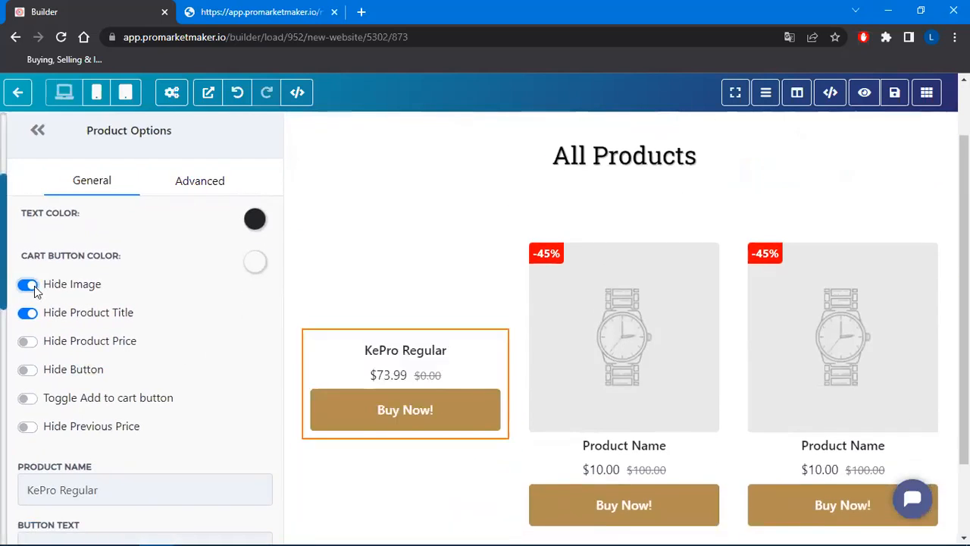
{"action": "left_click", "coordinate": [34, 286]}
{"action": "left_click", "coordinate": [28, 315]}
{"action": "left_click", "coordinate": [28, 313]}
{"action": "left_click", "coordinate": [29, 428]}
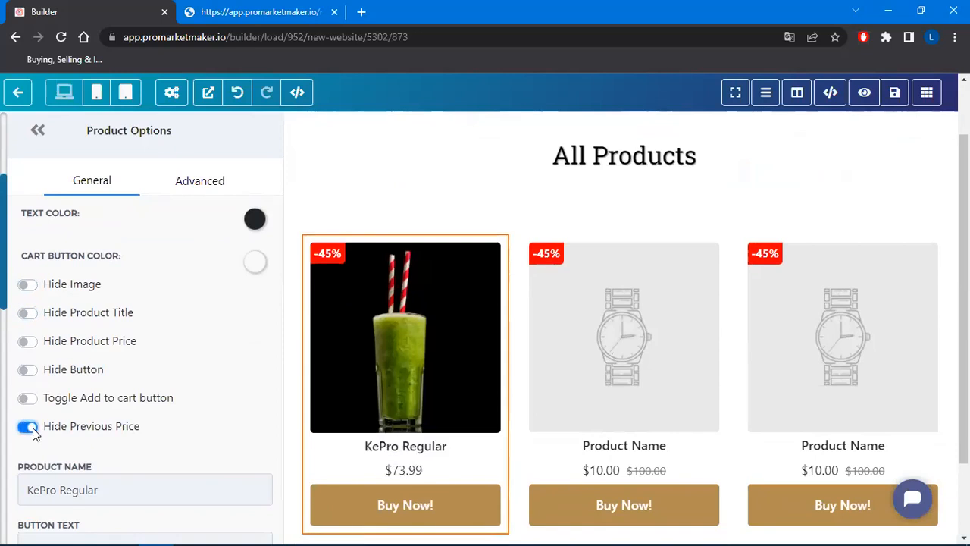
Step: Clear the special tag text of the KePro Regular block to remove its -45% badge
{"action": "scroll", "coordinate": [137, 317], "scroll_direction": "down", "scroll_amount": 5}
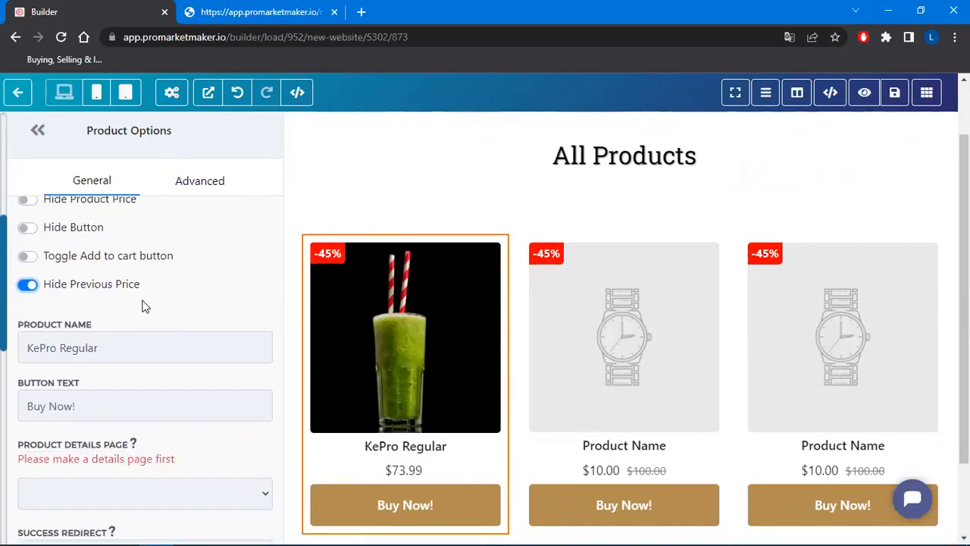
{"action": "scroll", "coordinate": [145, 303], "scroll_direction": "down", "scroll_amount": 5}
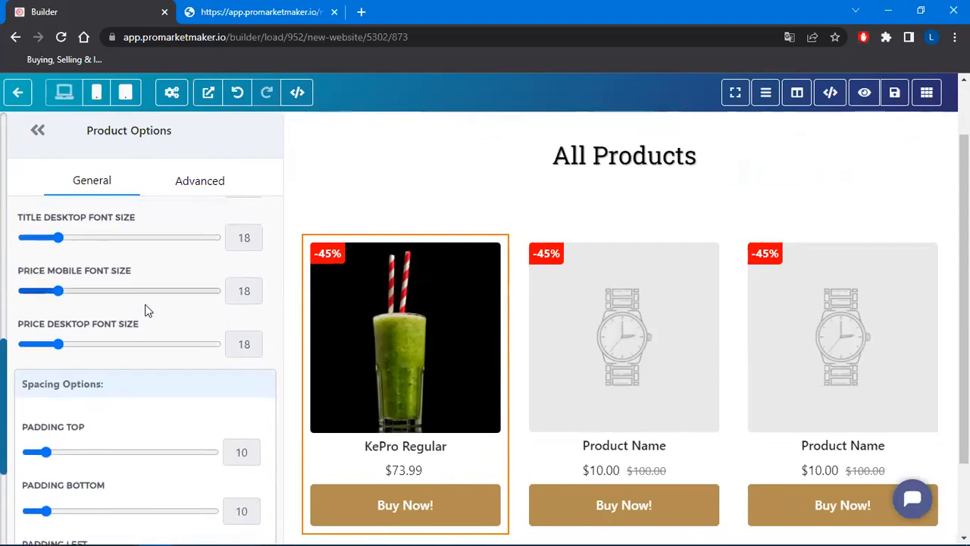
{"action": "scroll", "coordinate": [201, 216], "scroll_direction": "up", "scroll_amount": 4}
{"action": "scroll", "coordinate": [193, 213], "scroll_direction": "up", "scroll_amount": 3}
{"action": "left_click", "coordinate": [201, 185]}
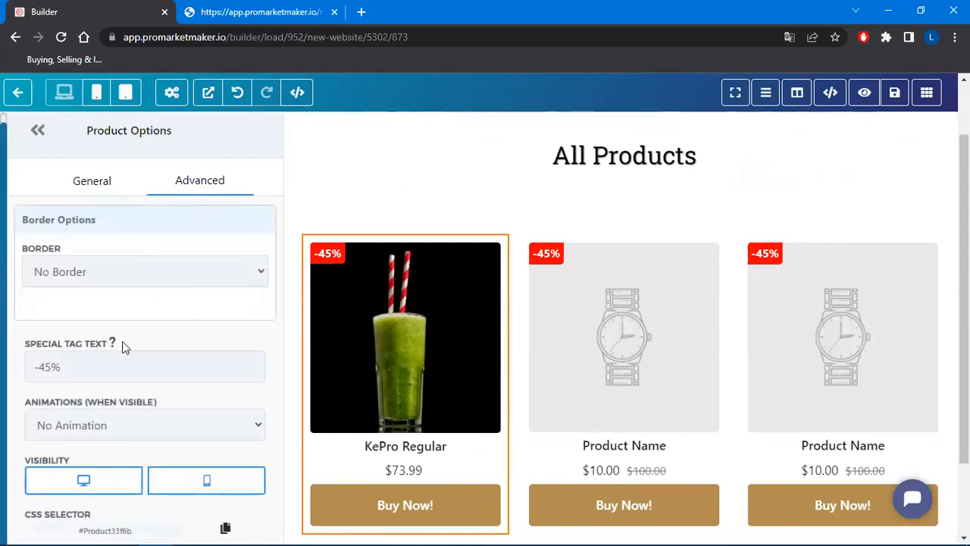
{"action": "left_click_drag", "start_coordinate": [63, 367], "coordinate": [25, 375]}
{"action": "key", "text": "BackSpace"}
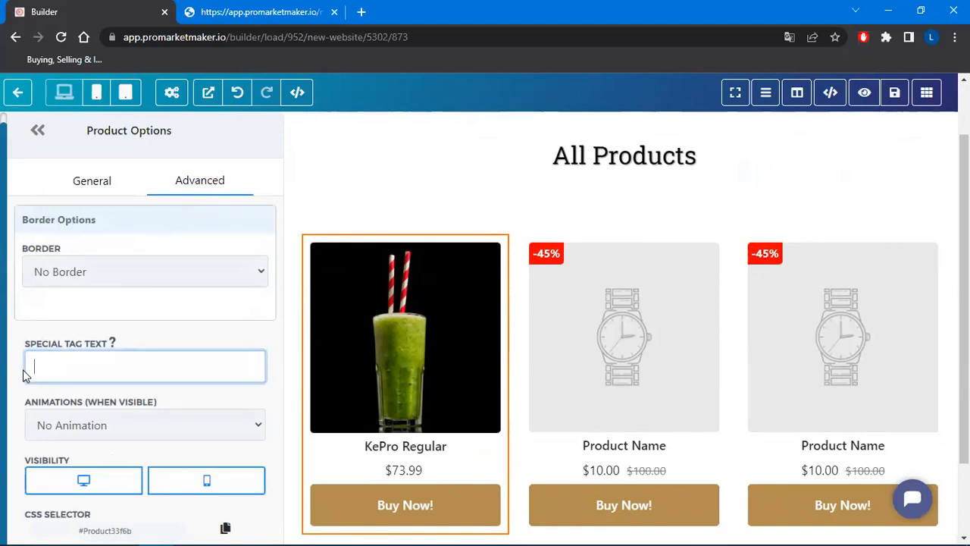
Step: Set the KePro Regular block's button background color to the green shade matching its palette swatch
{"action": "scroll", "coordinate": [417, 256], "scroll_direction": "down", "scroll_amount": 1}
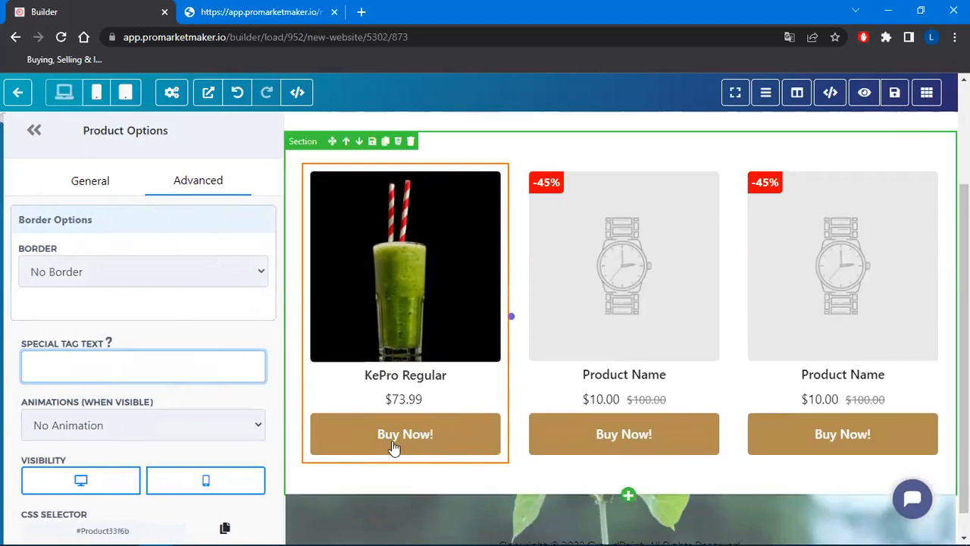
{"action": "scroll", "coordinate": [190, 375], "scroll_direction": "down", "scroll_amount": 1}
{"action": "left_click", "coordinate": [94, 183]}
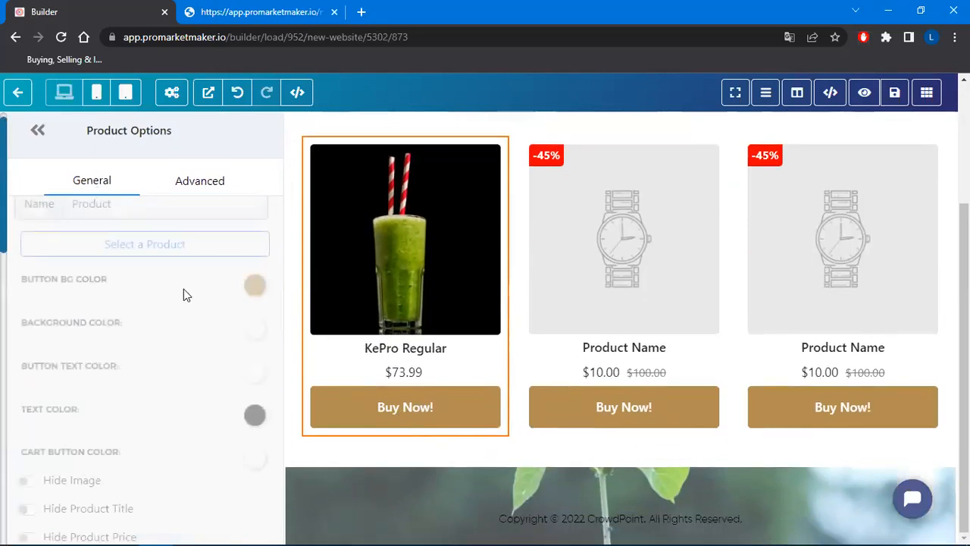
{"action": "scroll", "coordinate": [160, 317], "scroll_direction": "up", "scroll_amount": 1}
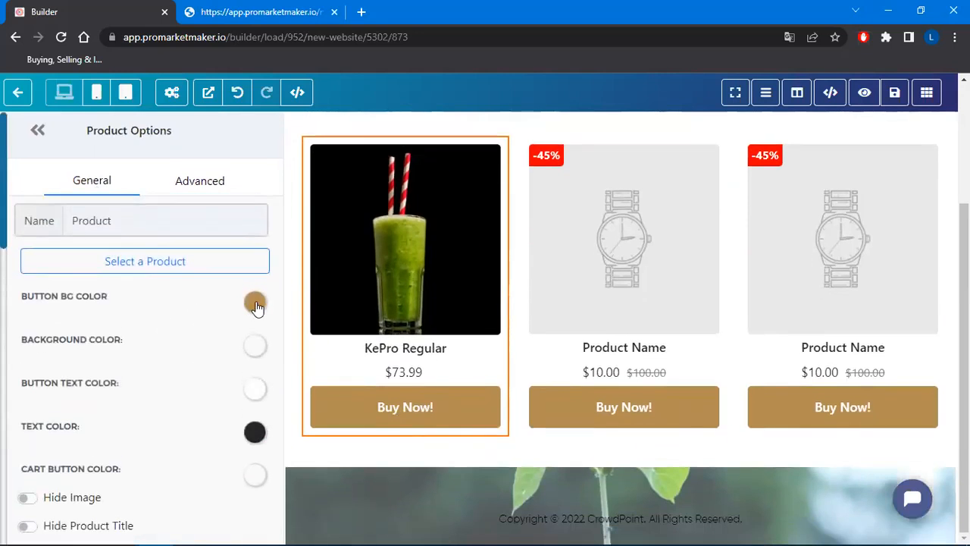
{"action": "left_click", "coordinate": [255, 303]}
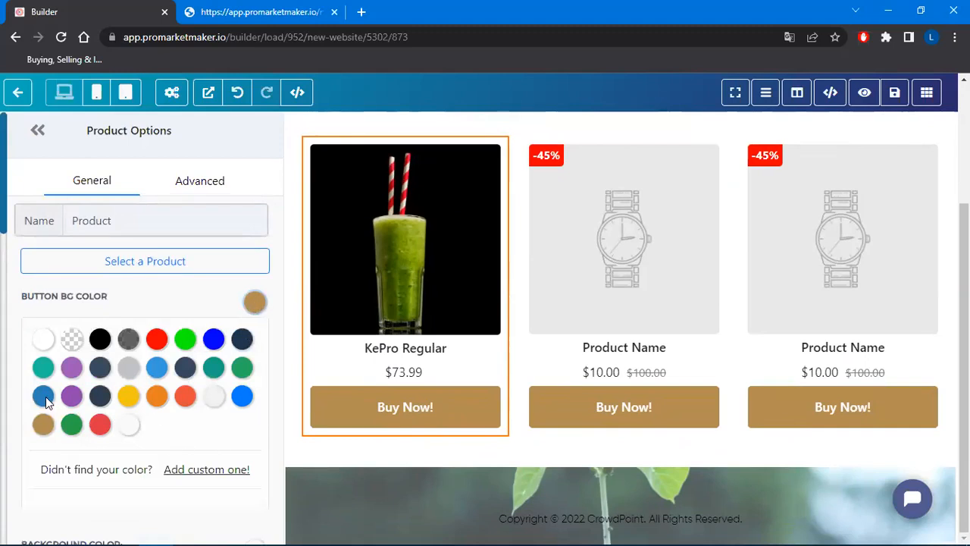
{"action": "left_click", "coordinate": [243, 368]}
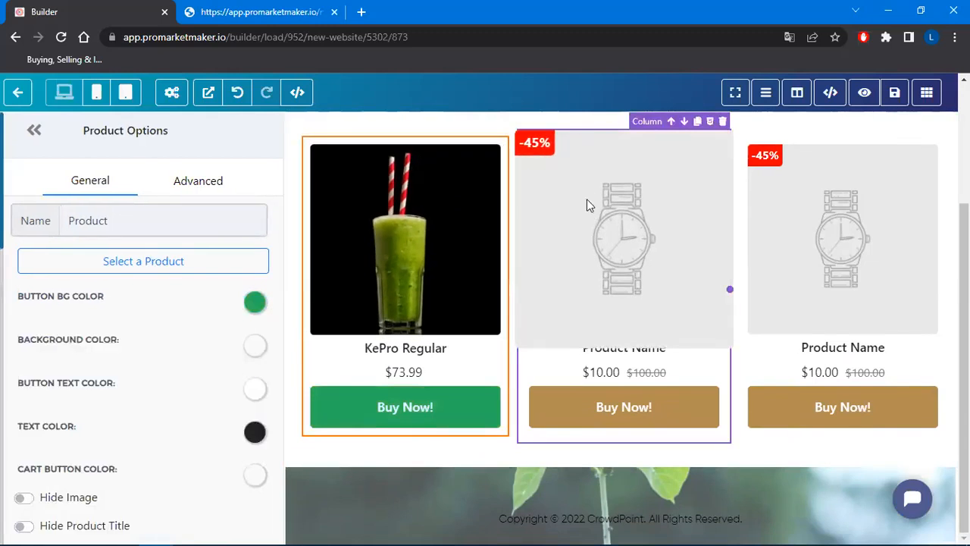
Step: Assign the ElderPower® product to the second product block and give it the same green button background as the KePro Regular block
{"action": "left_click", "coordinate": [613, 228]}
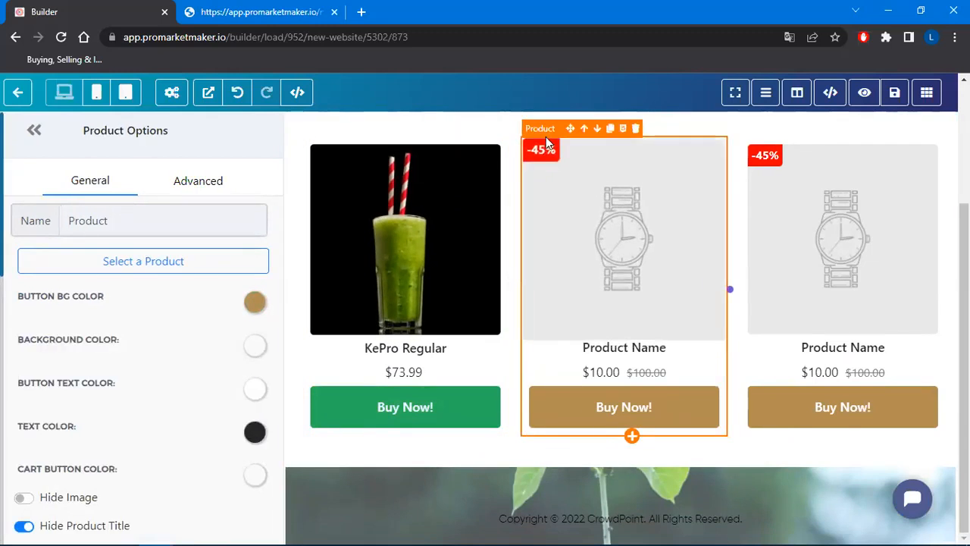
{"action": "left_click", "coordinate": [152, 267]}
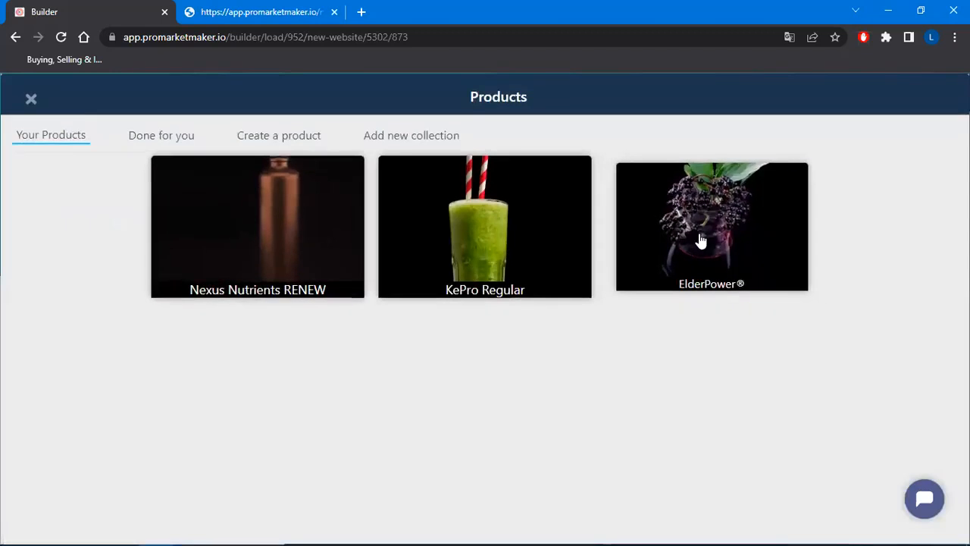
{"action": "left_click", "coordinate": [701, 240]}
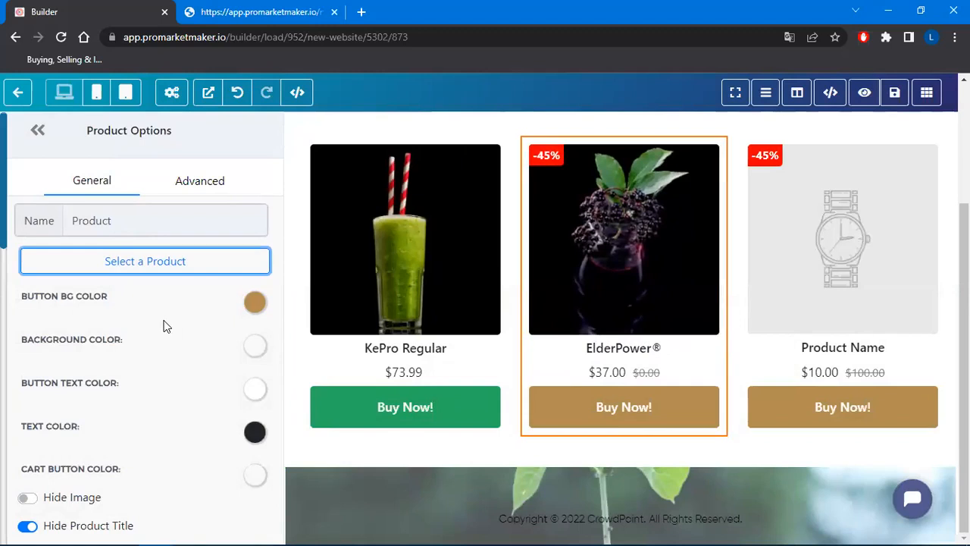
{"action": "left_click", "coordinate": [256, 303]}
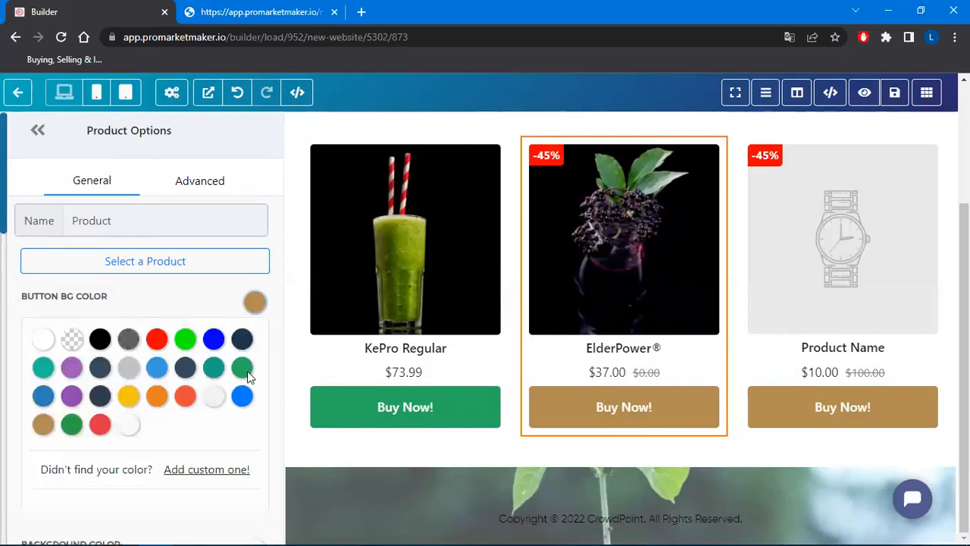
{"action": "left_click", "coordinate": [242, 367]}
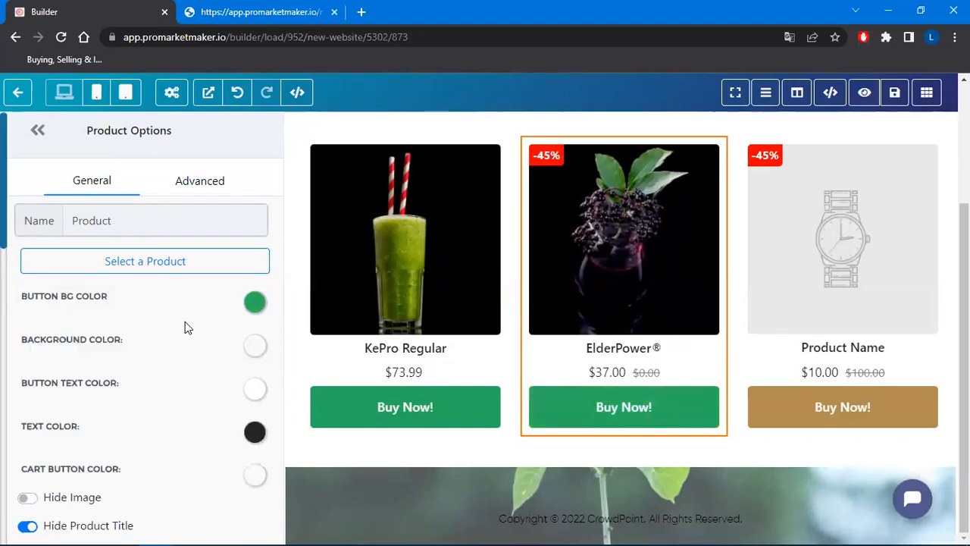
Step: For the ElderPower® block, switch off Hide Product Title, switch on Hide Previous Price, and clear the -45% special tag text
{"action": "scroll", "coordinate": [189, 326], "scroll_direction": "down", "scroll_amount": 3}
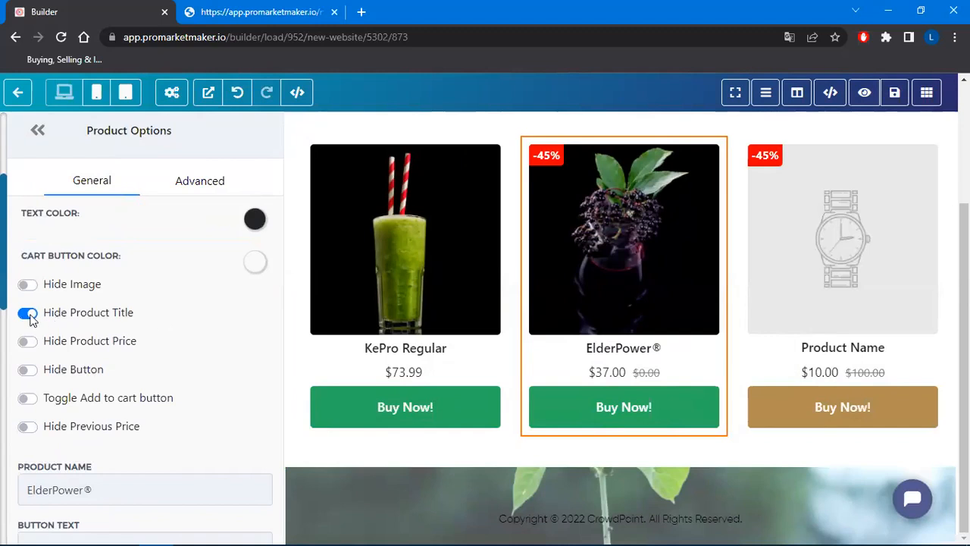
{"action": "left_click", "coordinate": [27, 426]}
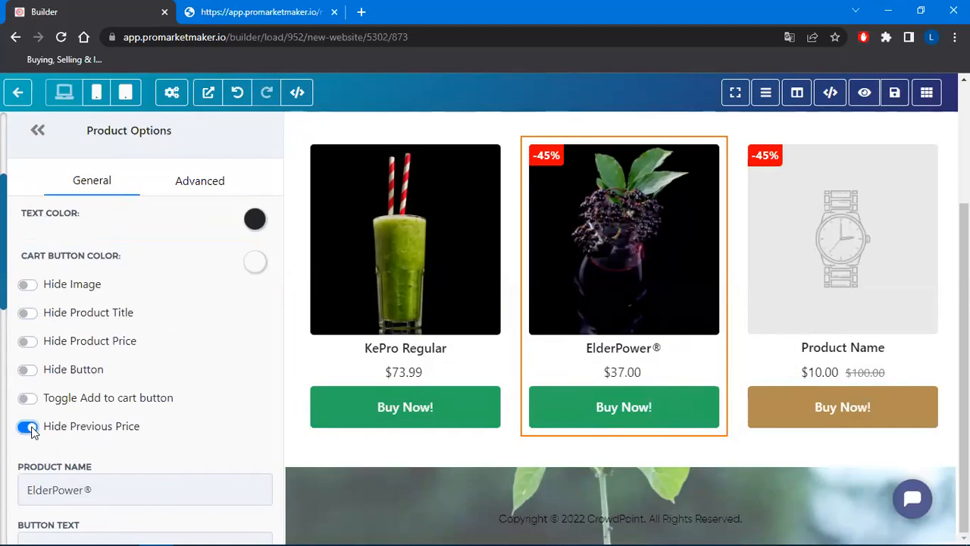
{"action": "left_click", "coordinate": [201, 181]}
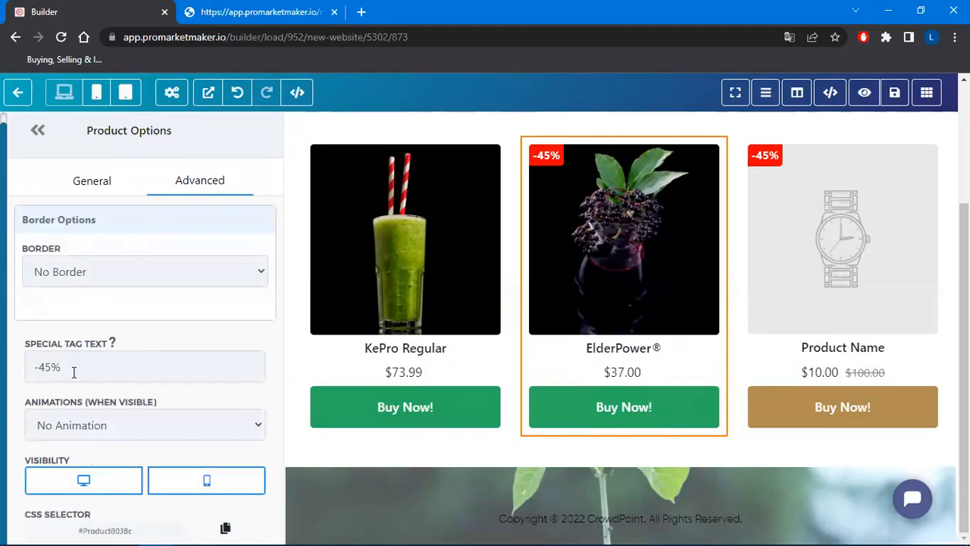
{"action": "left_click_drag", "start_coordinate": [74, 369], "coordinate": [6, 377]}
{"action": "key", "text": "BackSpace"}
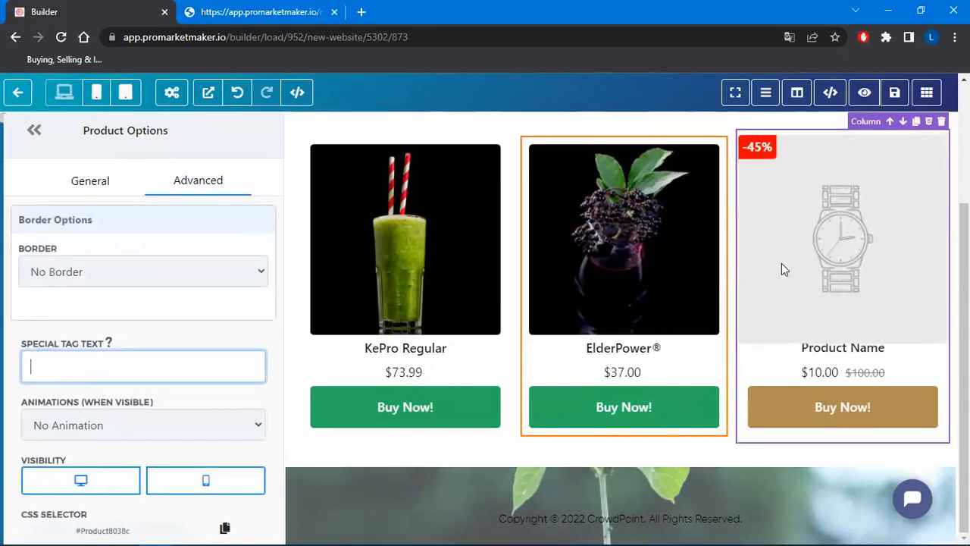
Step: Look over the three product blocks, save the All Products page and return to the website's step list
{"action": "scroll", "coordinate": [796, 296], "scroll_direction": "up", "scroll_amount": 2}
{"action": "scroll", "coordinate": [810, 331], "scroll_direction": "down", "scroll_amount": 1}
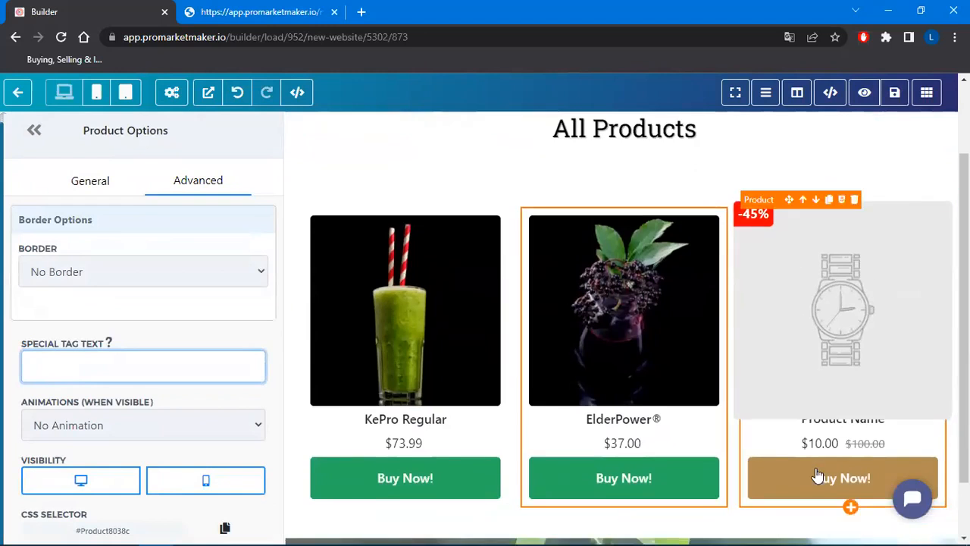
{"action": "scroll", "coordinate": [649, 260], "scroll_direction": "down", "scroll_amount": 1}
{"action": "scroll", "coordinate": [612, 256], "scroll_direction": "up", "scroll_amount": 2}
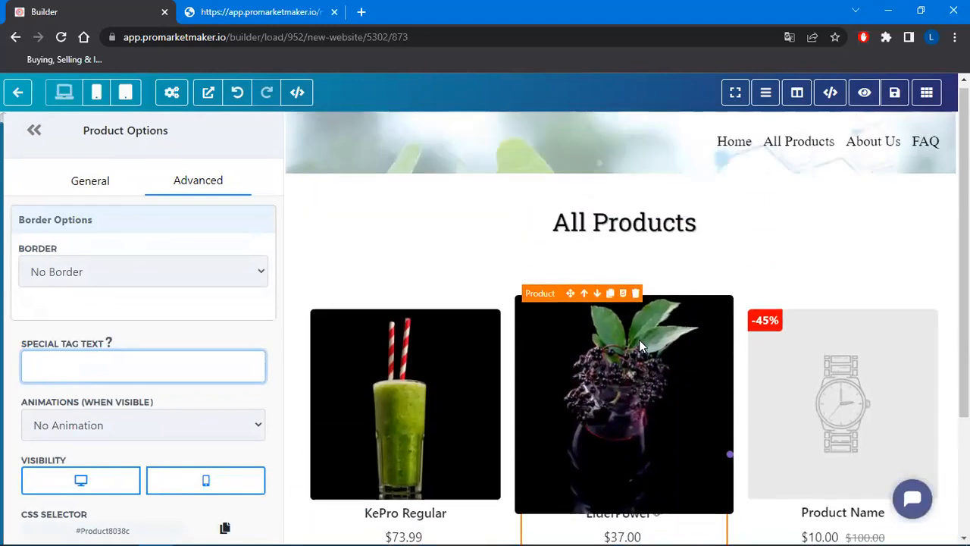
{"action": "scroll", "coordinate": [642, 339], "scroll_direction": "down", "scroll_amount": 2}
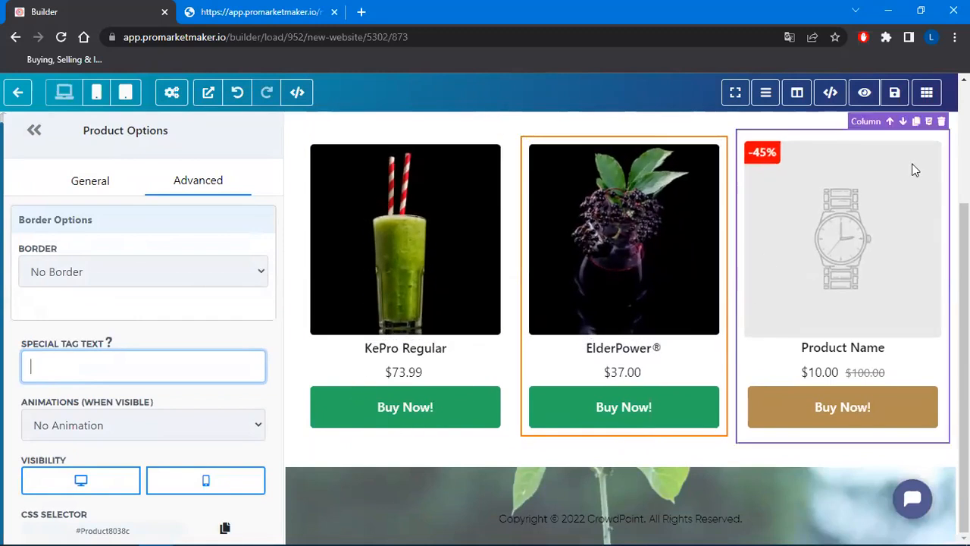
{"action": "left_click", "coordinate": [895, 92]}
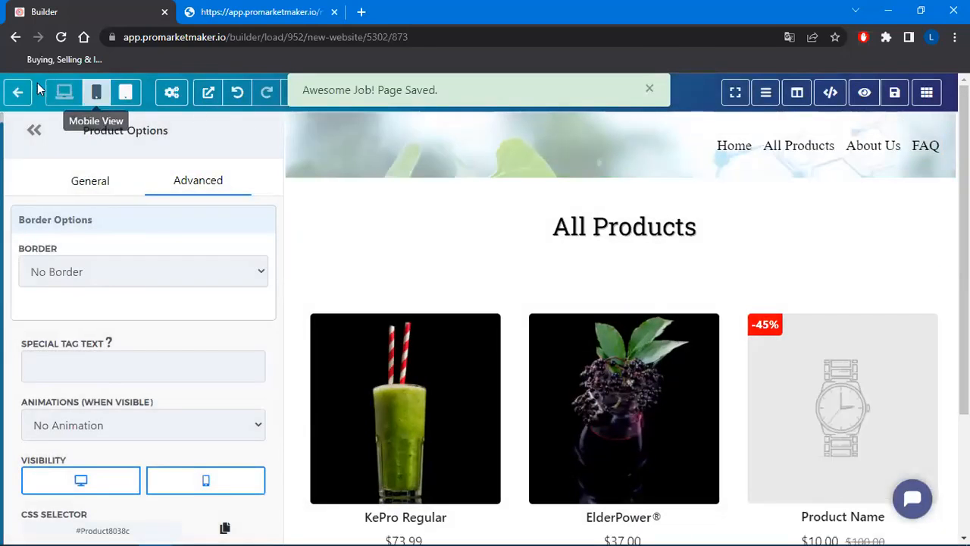
{"action": "left_click", "coordinate": [15, 94]}
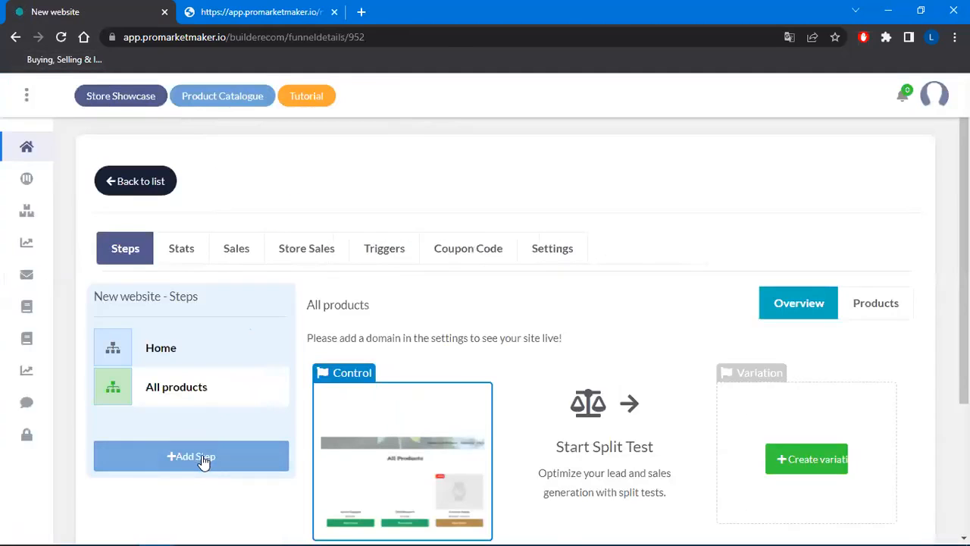
Step: Add a step named Product details page from the Ecom-detail-page template in the e-commerce Product Details Page category
{"action": "left_click", "coordinate": [202, 454]}
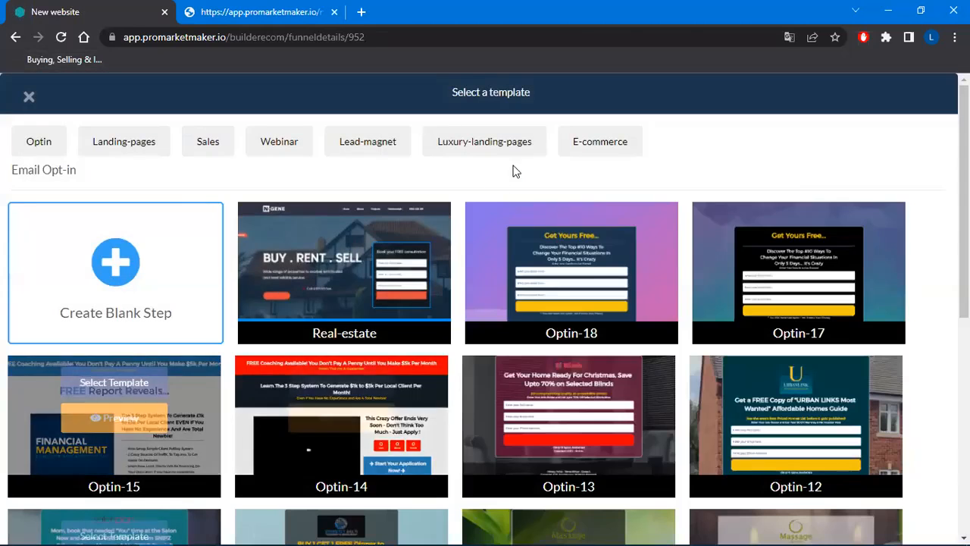
{"action": "left_click", "coordinate": [603, 144]}
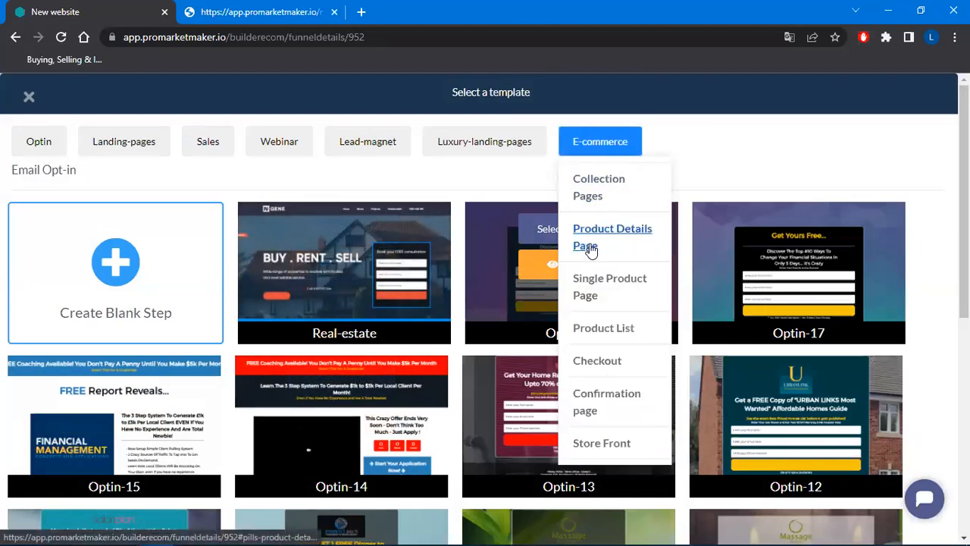
{"action": "left_click", "coordinate": [607, 235]}
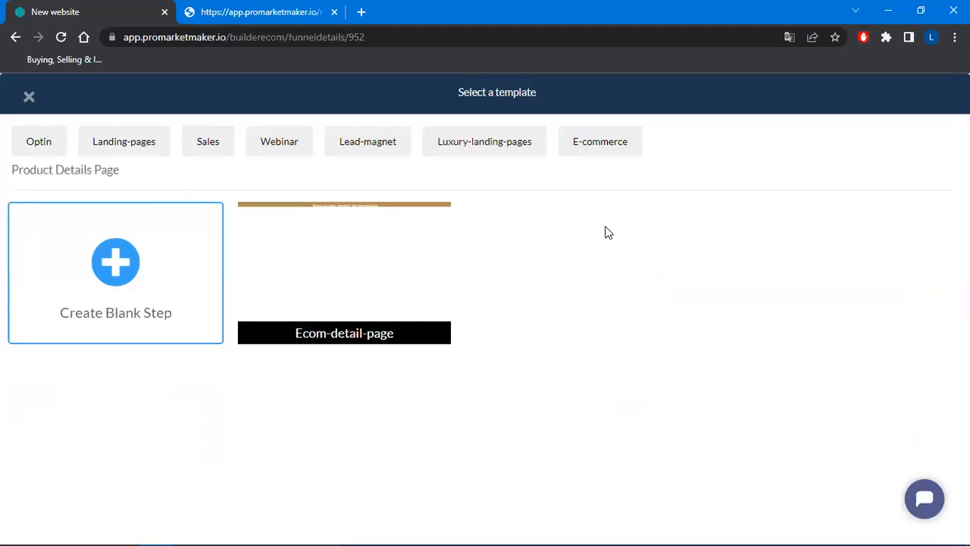
{"action": "mouse_move", "coordinate": [325, 266]}
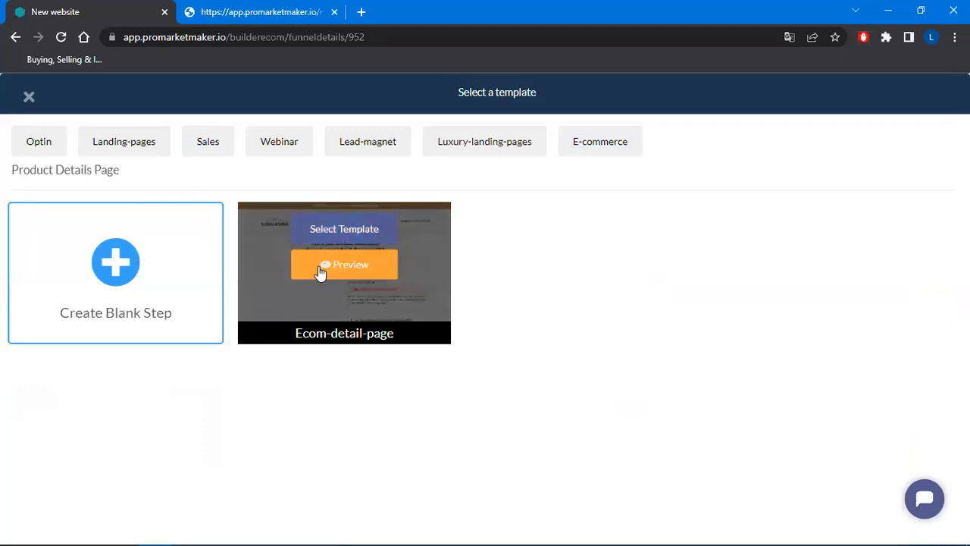
{"action": "left_click", "coordinate": [372, 232]}
{"action": "left_click", "coordinate": [398, 185]}
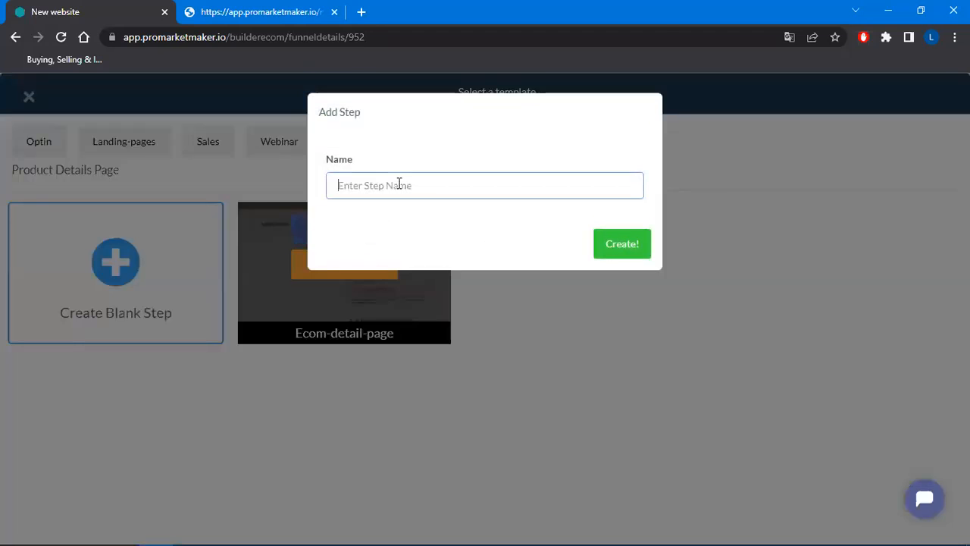
{"action": "type", "text": "Product Details Page"}
{"action": "left_click", "coordinate": [626, 246]}
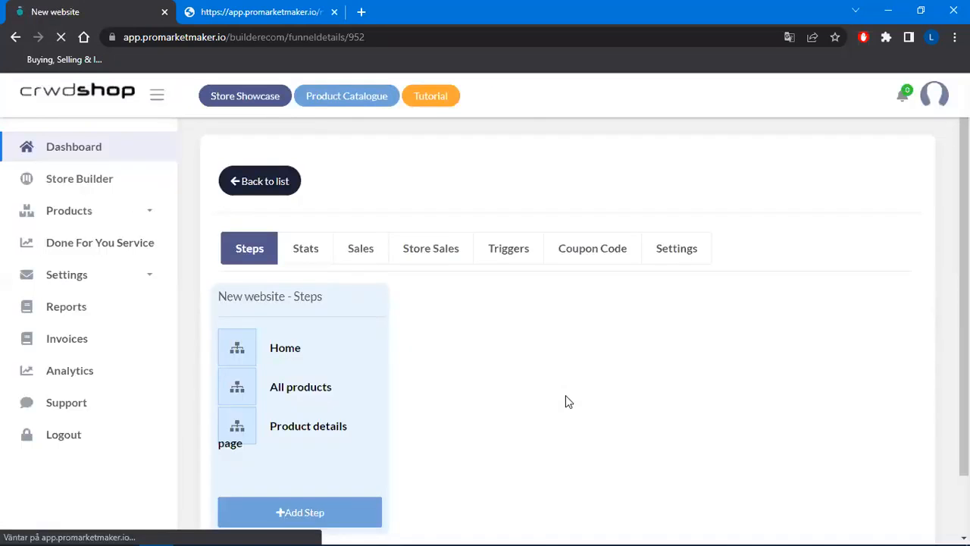
Step: Select the Product details page step and mark it as the store's details page
{"action": "scroll", "coordinate": [138, 205], "scroll_direction": "down", "scroll_amount": 2}
{"action": "left_click_drag", "start_coordinate": [138, 205], "coordinate": [113, 314]}
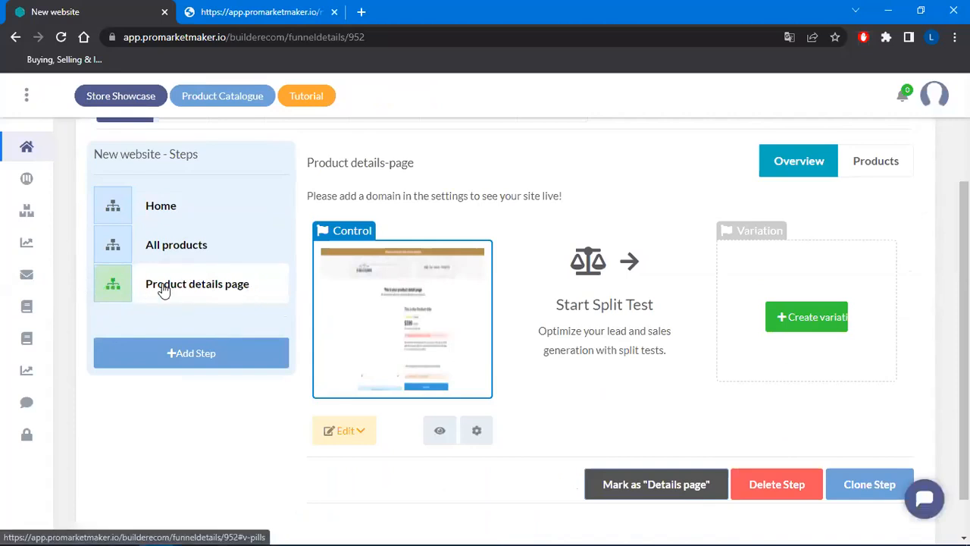
{"action": "left_click", "coordinate": [665, 486]}
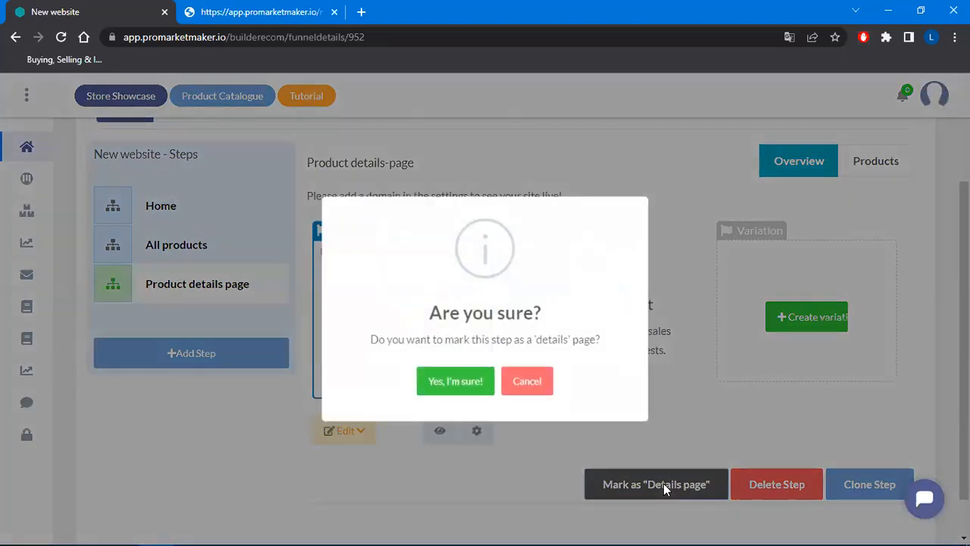
{"action": "left_click", "coordinate": [451, 388]}
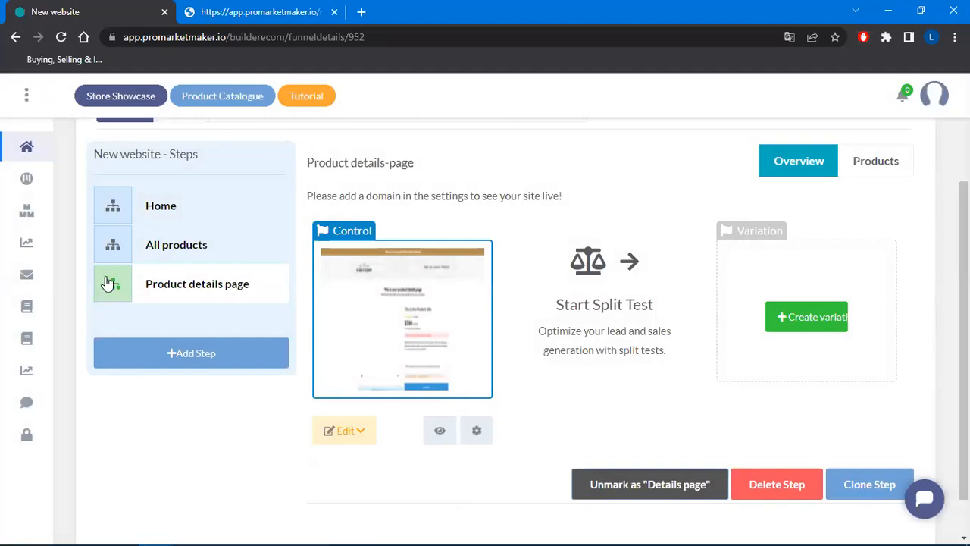
Step: Open the Product details page in the builder and review its ProductDetails element, that element's options, and the long description below it
{"action": "left_click", "coordinate": [338, 429]}
{"action": "left_click", "coordinate": [364, 470]}
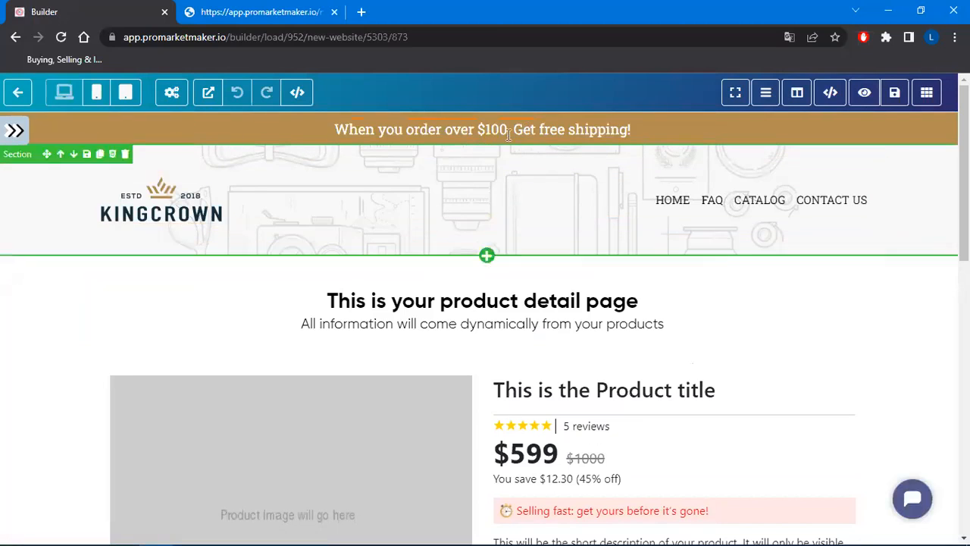
{"action": "scroll", "coordinate": [591, 224], "scroll_direction": "down", "scroll_amount": 3}
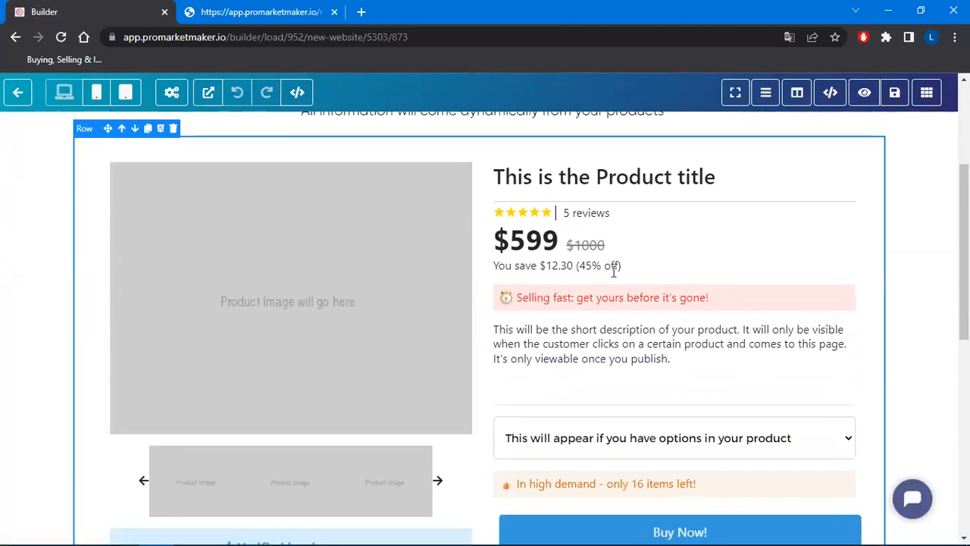
{"action": "scroll", "coordinate": [617, 269], "scroll_direction": "up", "scroll_amount": 1}
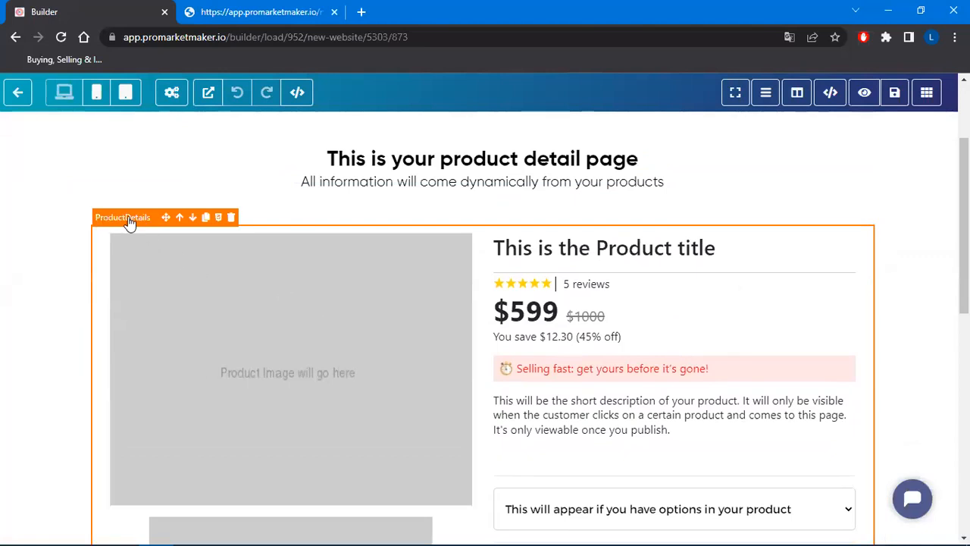
{"action": "left_click", "coordinate": [138, 219]}
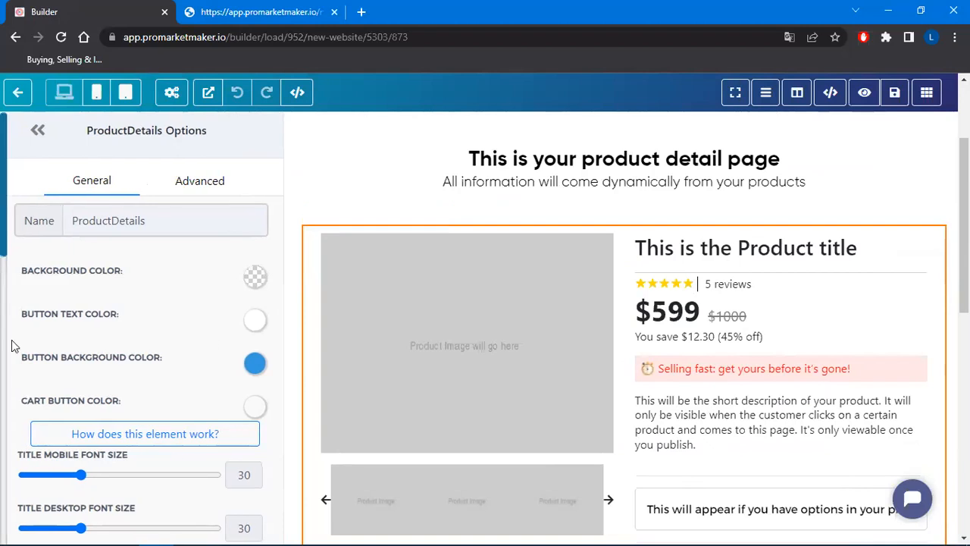
{"action": "scroll", "coordinate": [665, 339], "scroll_direction": "down", "scroll_amount": 4}
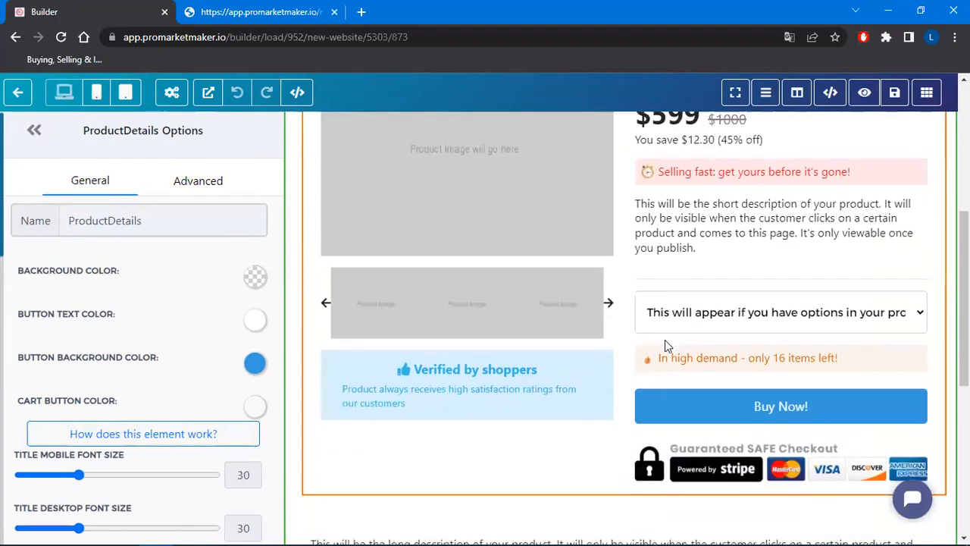
{"action": "scroll", "coordinate": [508, 340], "scroll_direction": "up", "scroll_amount": 3}
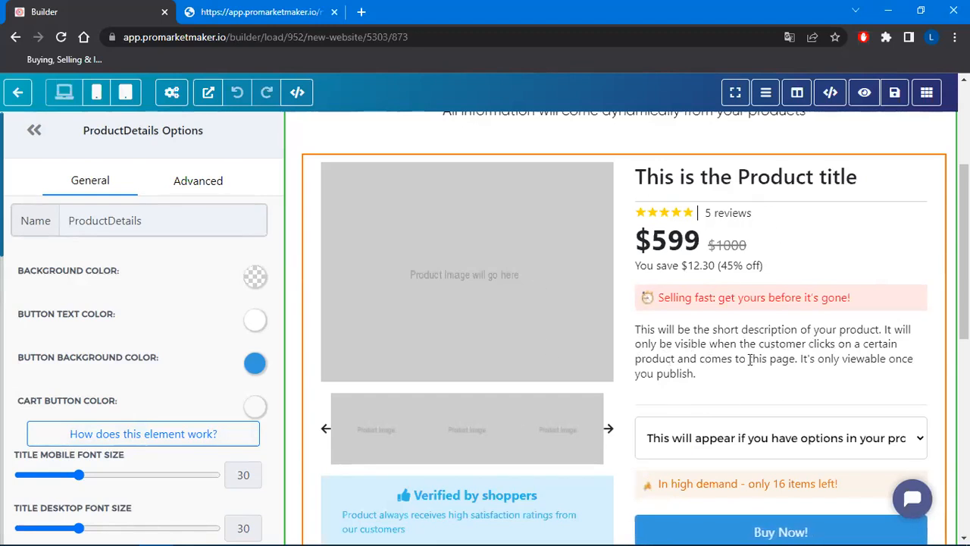
{"action": "scroll", "coordinate": [749, 360], "scroll_direction": "down", "scroll_amount": 2}
{"action": "scroll", "coordinate": [347, 421], "scroll_direction": "down", "scroll_amount": 2}
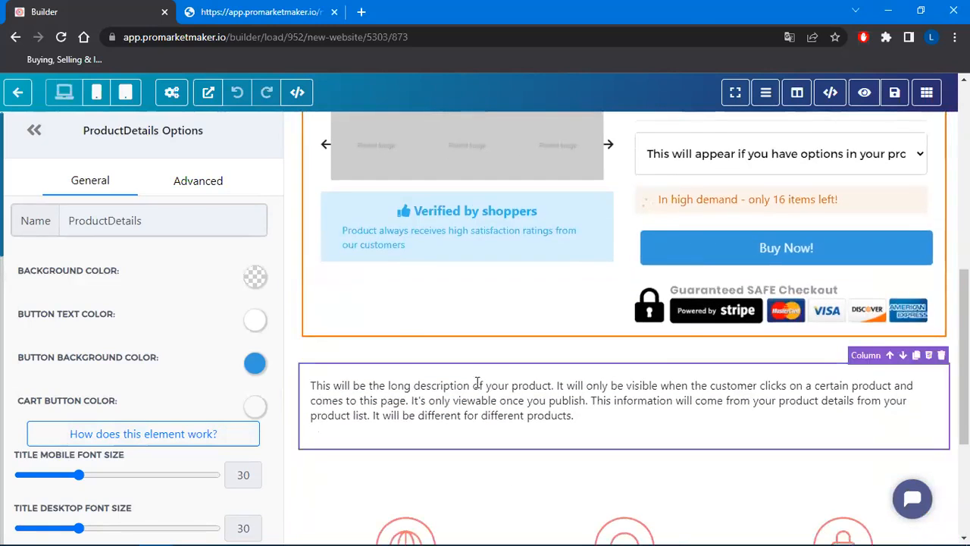
Step: Try switching the description and the image carousel off and back on in the ProductDetails options
{"action": "scroll", "coordinate": [712, 300], "scroll_direction": "up", "scroll_amount": 3}
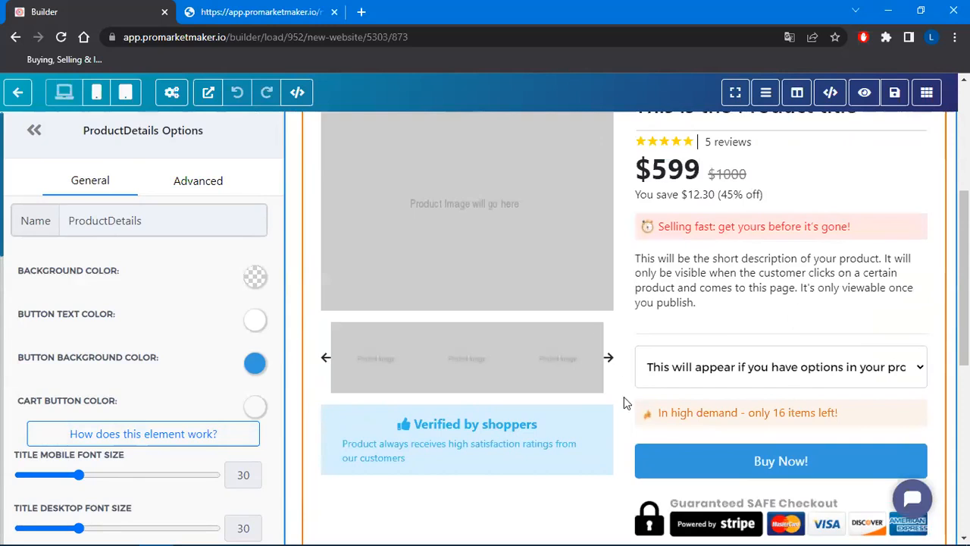
{"action": "scroll", "coordinate": [689, 277], "scroll_direction": "down", "scroll_amount": 3}
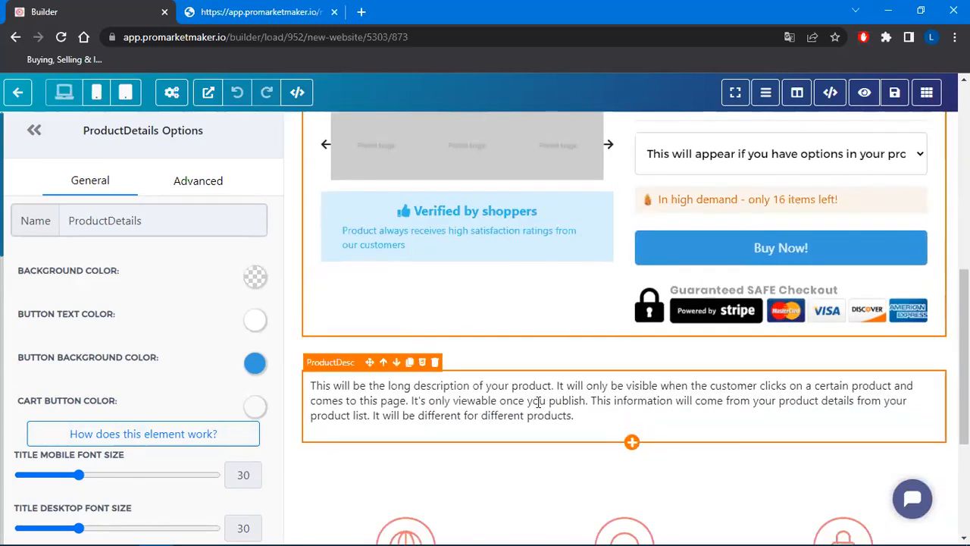
{"action": "scroll", "coordinate": [644, 303], "scroll_direction": "up", "scroll_amount": 5}
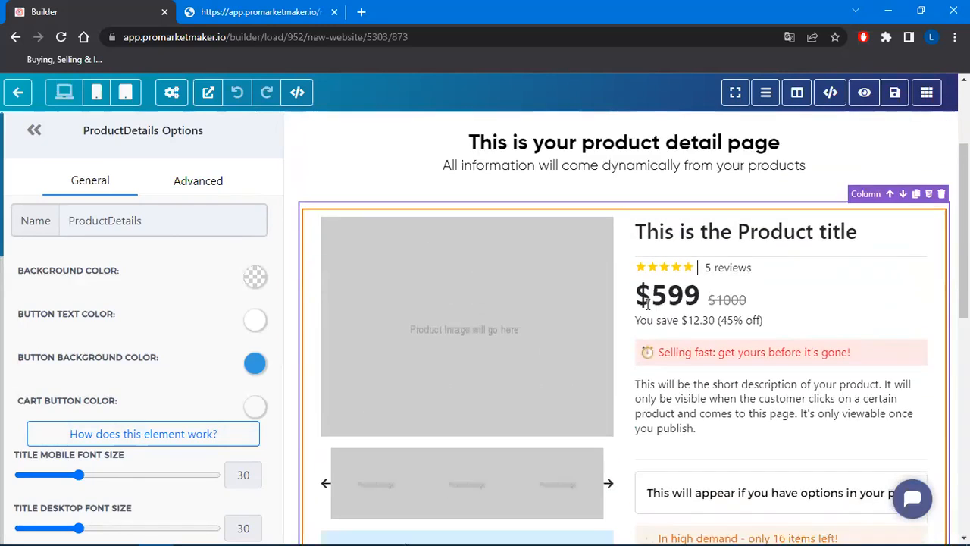
{"action": "scroll", "coordinate": [646, 303], "scroll_direction": "down", "scroll_amount": 1}
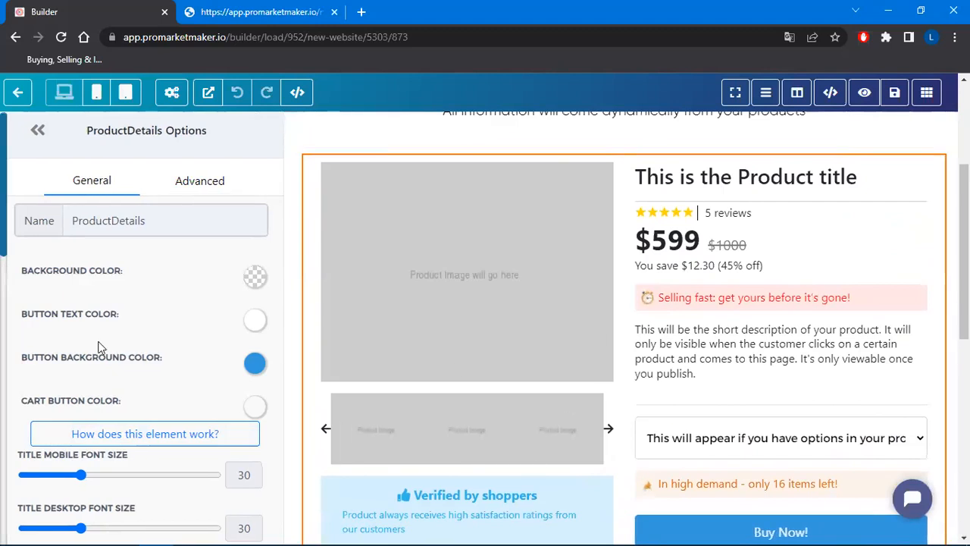
{"action": "scroll", "coordinate": [159, 258], "scroll_direction": "down", "scroll_amount": 3}
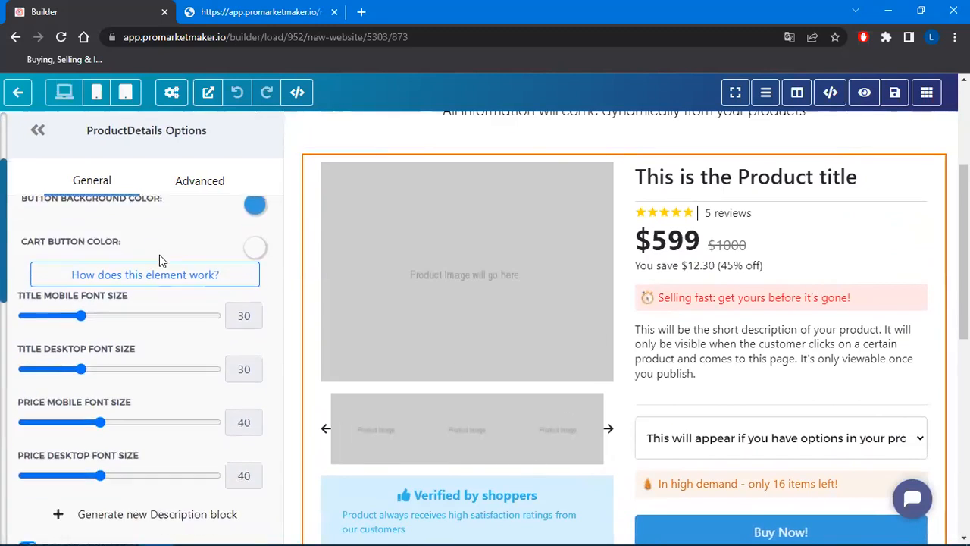
{"action": "scroll", "coordinate": [168, 256], "scroll_direction": "down", "scroll_amount": 2}
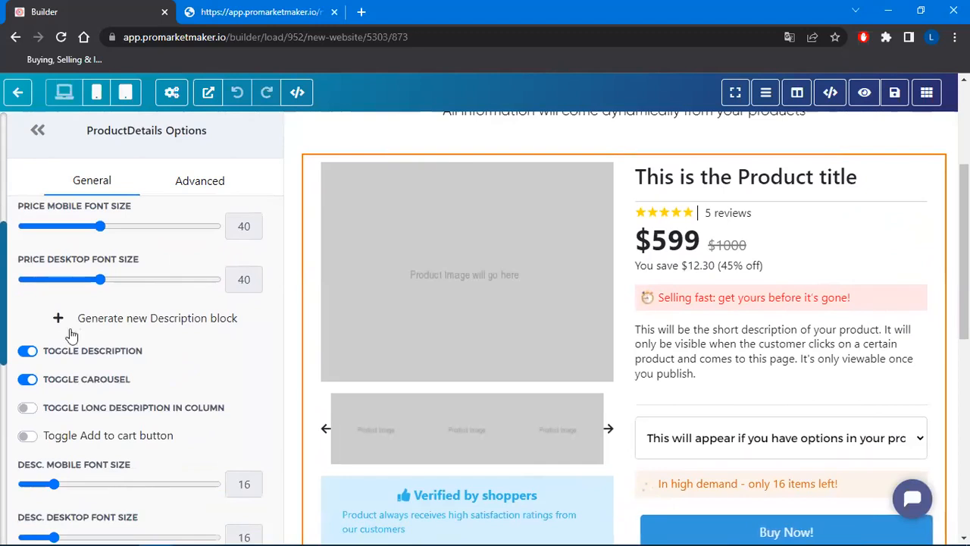
{"action": "left_click", "coordinate": [30, 354]}
{"action": "left_click", "coordinate": [29, 353]}
{"action": "left_click", "coordinate": [30, 353]}
{"action": "left_click", "coordinate": [30, 353]}
{"action": "left_click", "coordinate": [28, 381]}
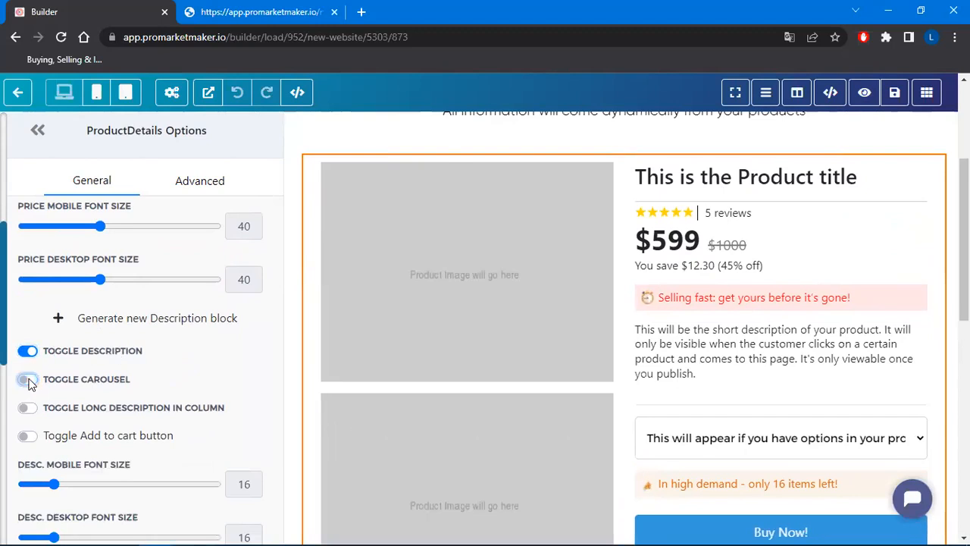
{"action": "left_click", "coordinate": [28, 381]}
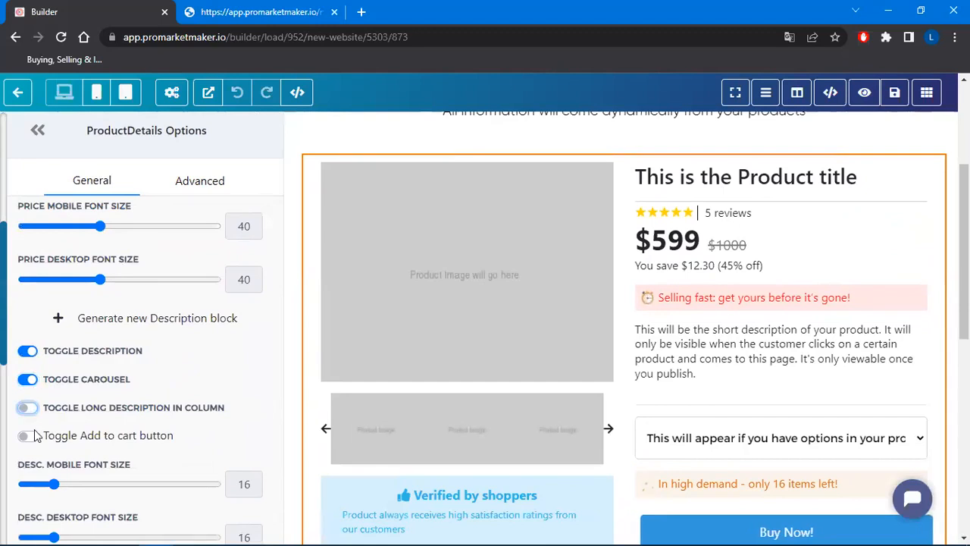
Step: Turn off the price sub text of the ProductDetails element, hiding the savings line under the price
{"action": "scroll", "coordinate": [87, 338], "scroll_direction": "down", "scroll_amount": 3}
{"action": "scroll", "coordinate": [83, 354], "scroll_direction": "down", "scroll_amount": 2}
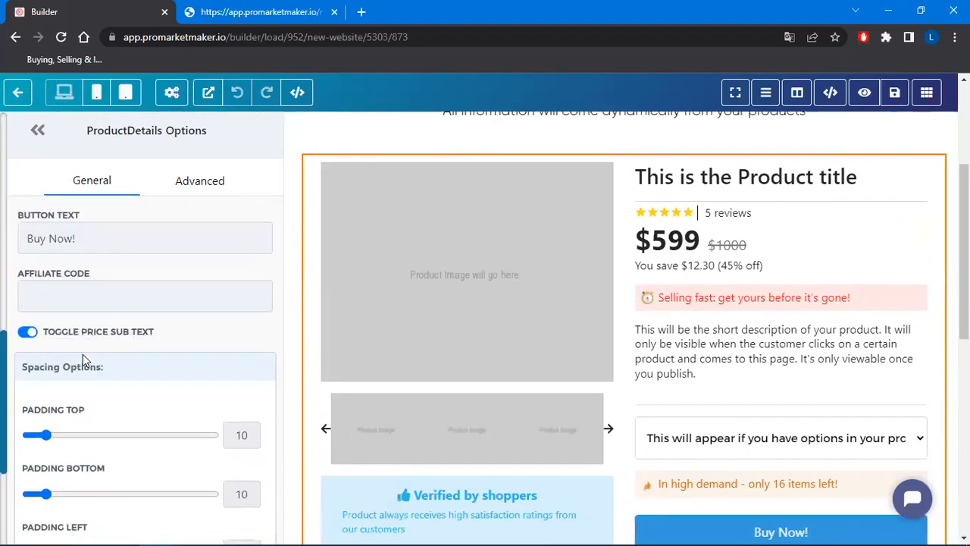
{"action": "left_click", "coordinate": [28, 332]}
{"action": "left_click", "coordinate": [28, 332]}
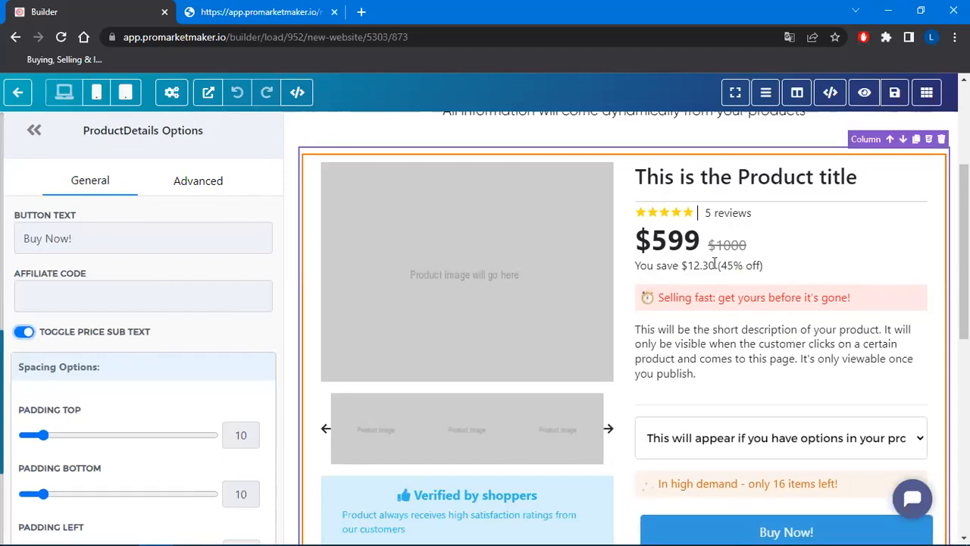
{"action": "left_click", "coordinate": [28, 332]}
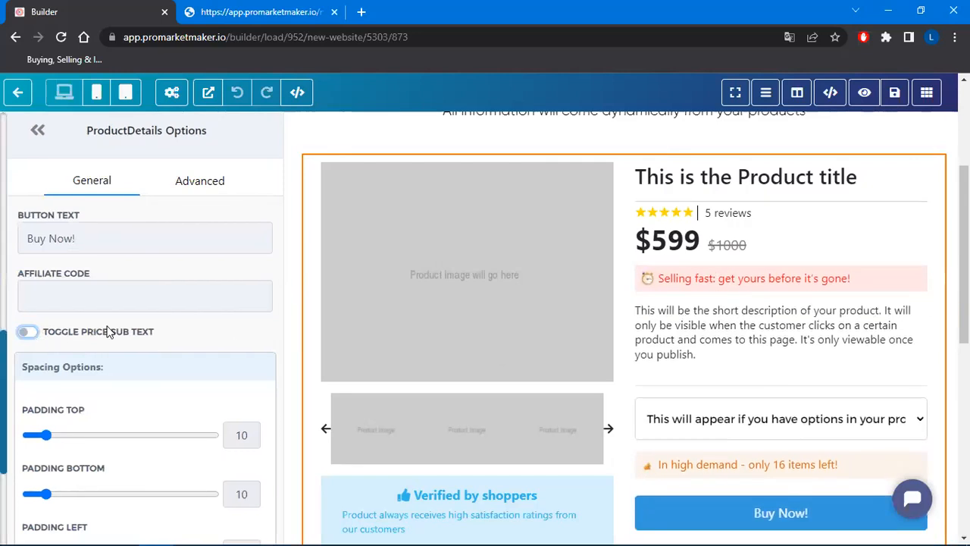
{"action": "scroll", "coordinate": [107, 332], "scroll_direction": "down", "scroll_amount": 5}
{"action": "scroll", "coordinate": [113, 321], "scroll_direction": "up", "scroll_amount": 5}
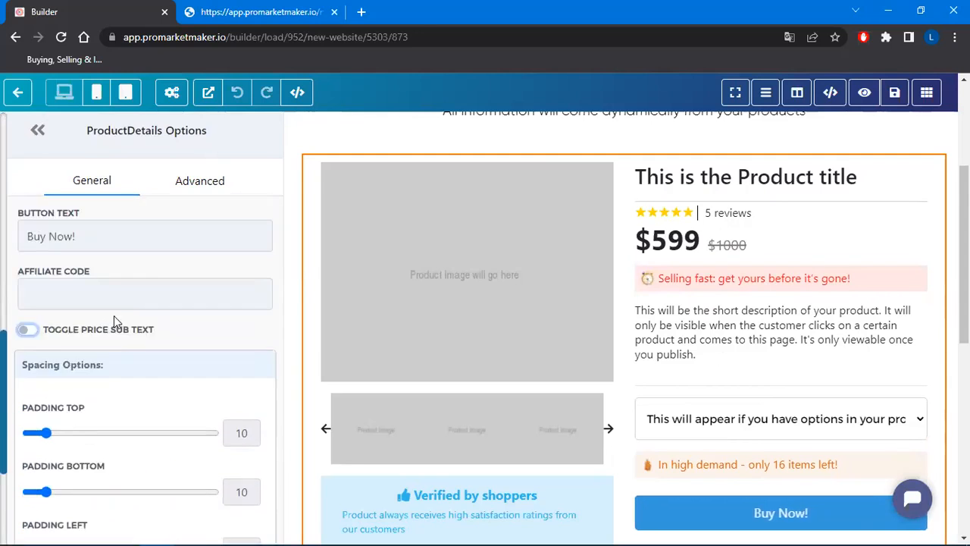
Step: Turn off the review stars and the guarantee image in the ProductDetails element's advanced options
{"action": "scroll", "coordinate": [114, 315], "scroll_direction": "up", "scroll_amount": 6}
{"action": "left_click", "coordinate": [203, 182]}
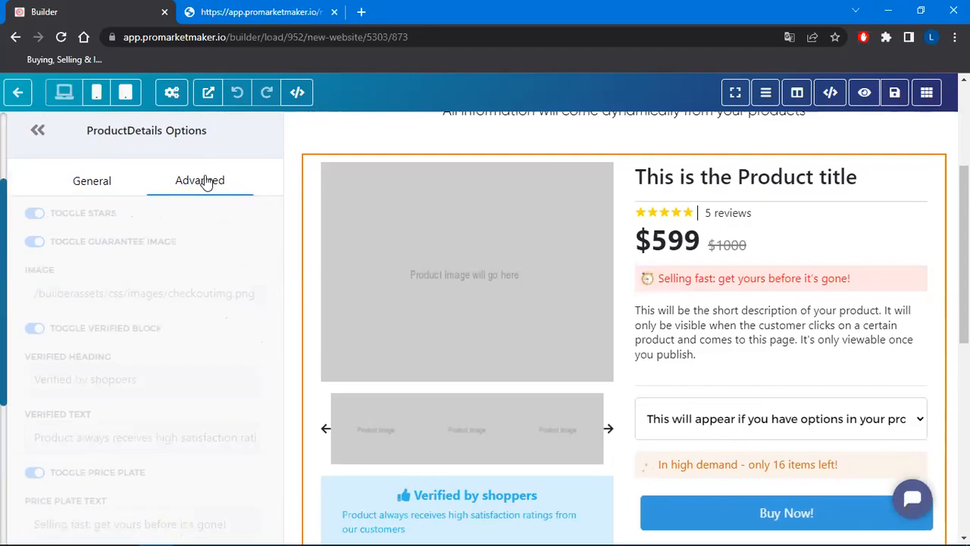
{"action": "left_click", "coordinate": [36, 215]}
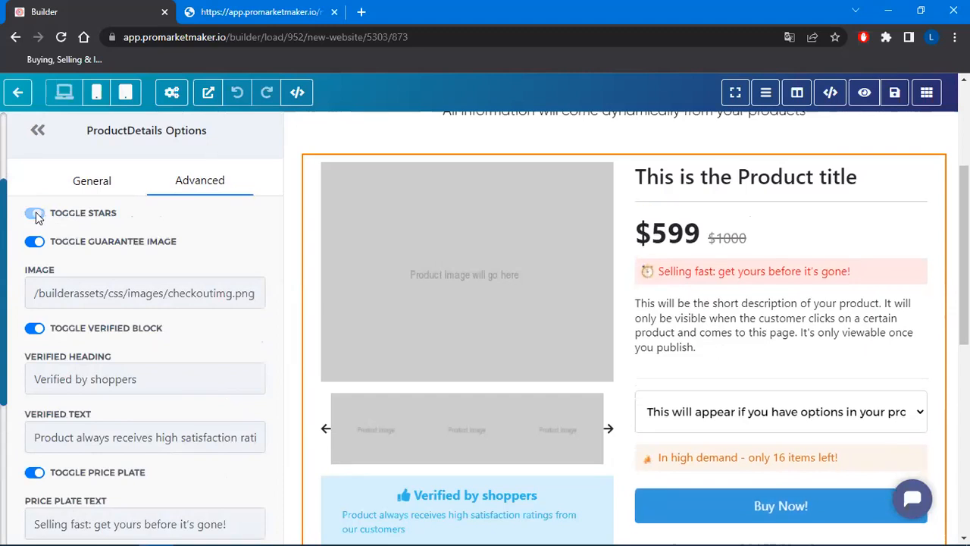
{"action": "left_click", "coordinate": [34, 213]}
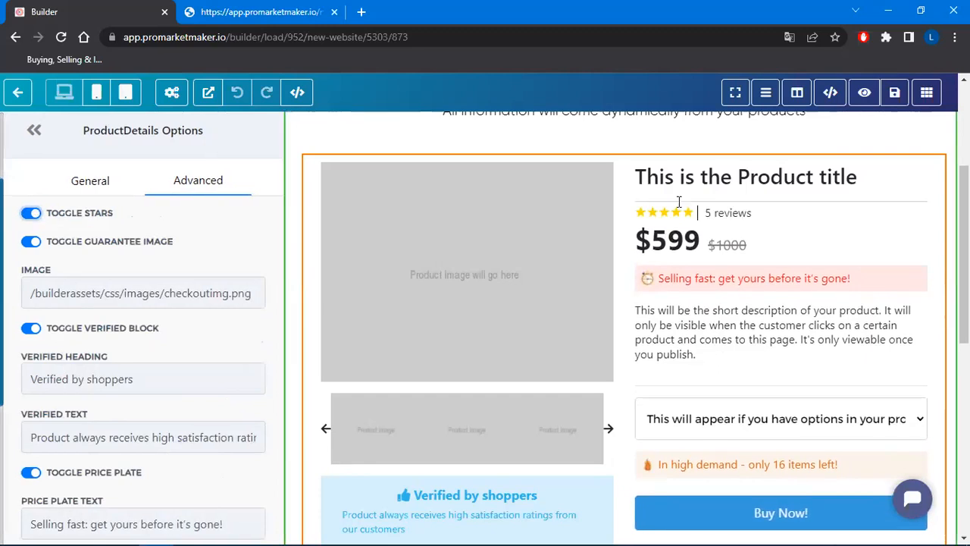
{"action": "left_click", "coordinate": [36, 215]}
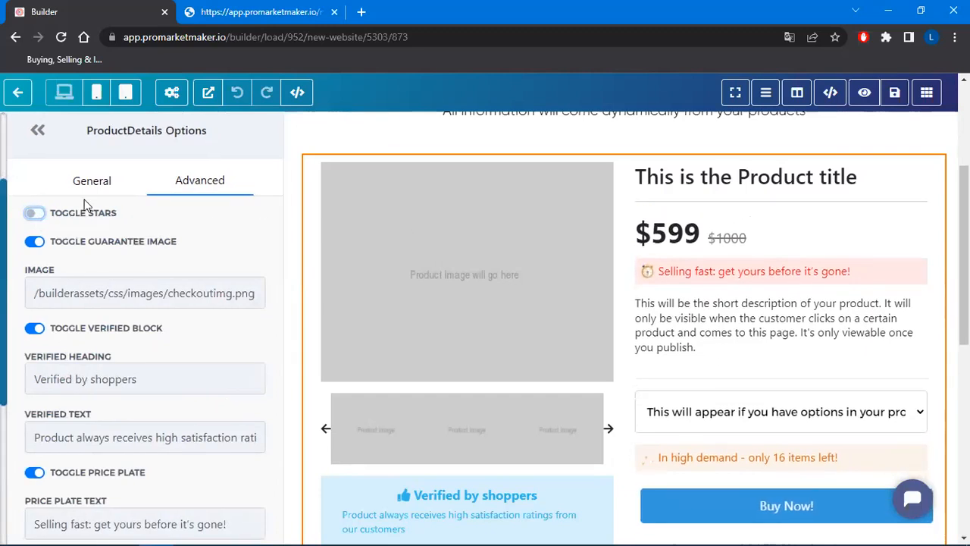
{"action": "left_click", "coordinate": [36, 243]}
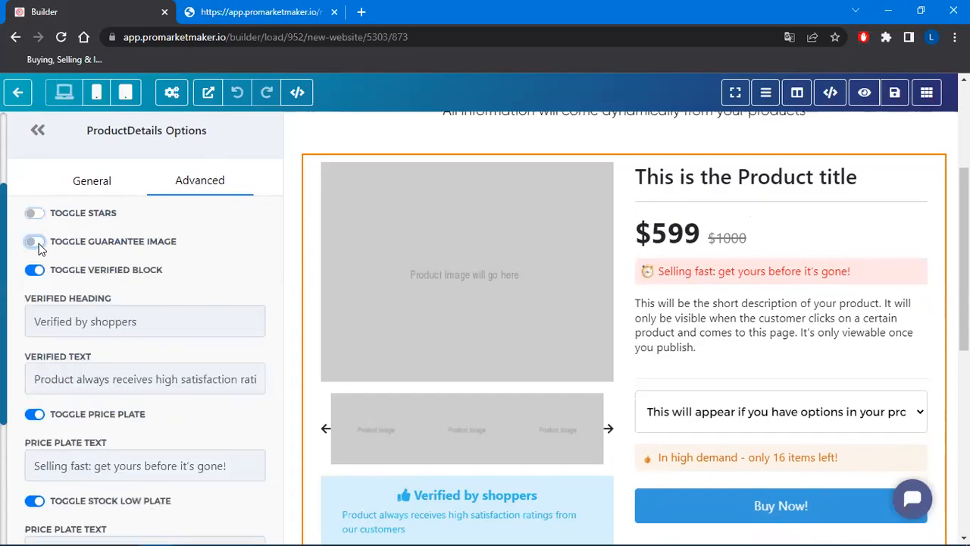
{"action": "left_click", "coordinate": [34, 243]}
{"action": "scroll", "coordinate": [412, 347], "scroll_direction": "down", "scroll_amount": 1}
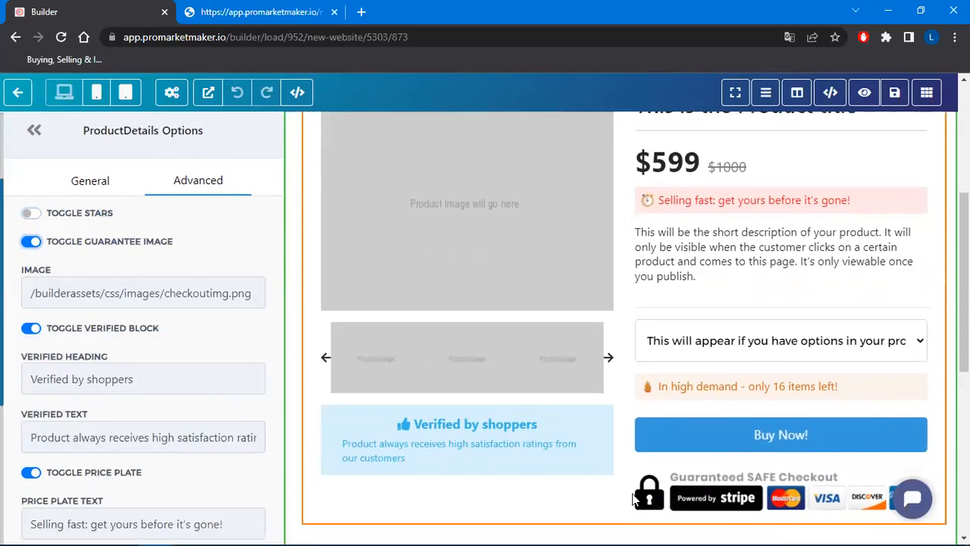
{"action": "left_click", "coordinate": [36, 242]}
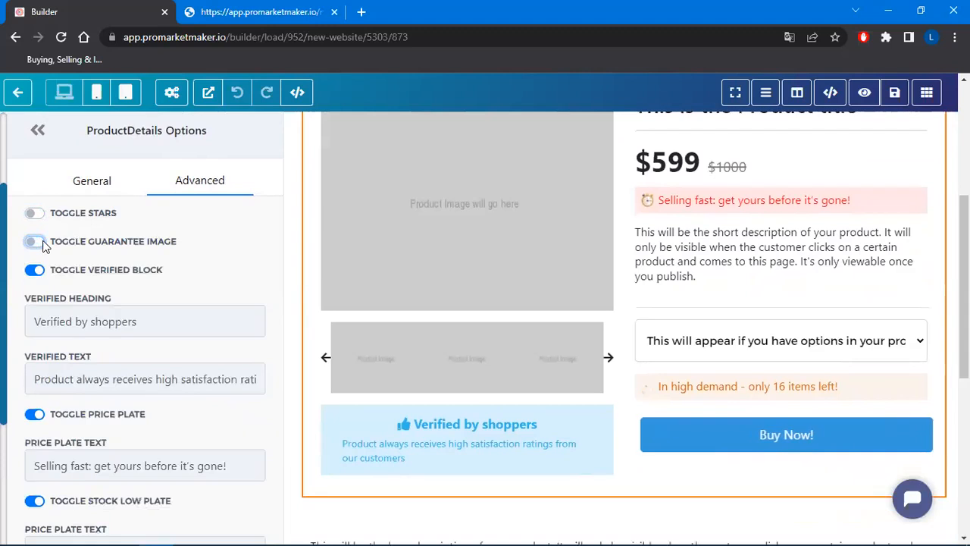
Step: Turn off the price plate and the stock low plate of the ProductDetails element, keeping the verified block on
{"action": "left_click", "coordinate": [37, 271]}
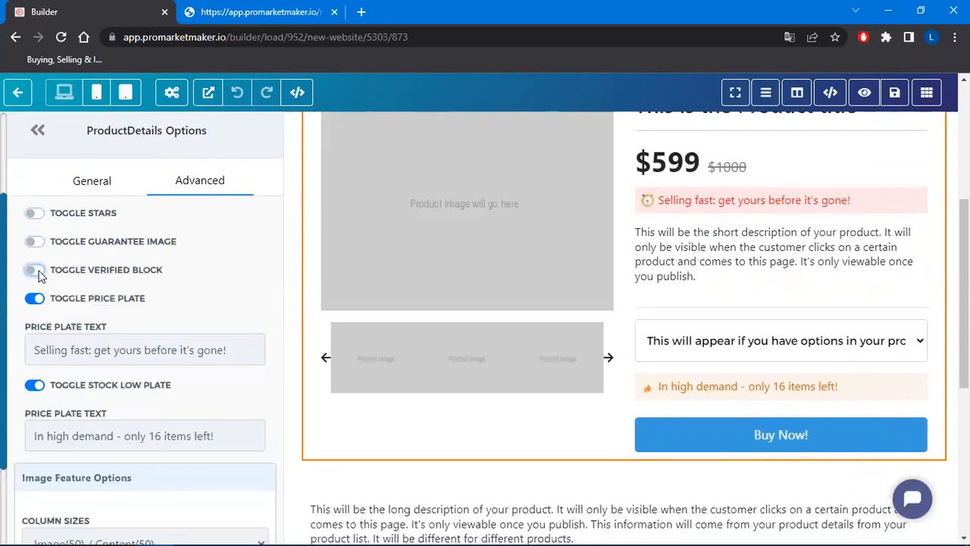
{"action": "left_click", "coordinate": [38, 273]}
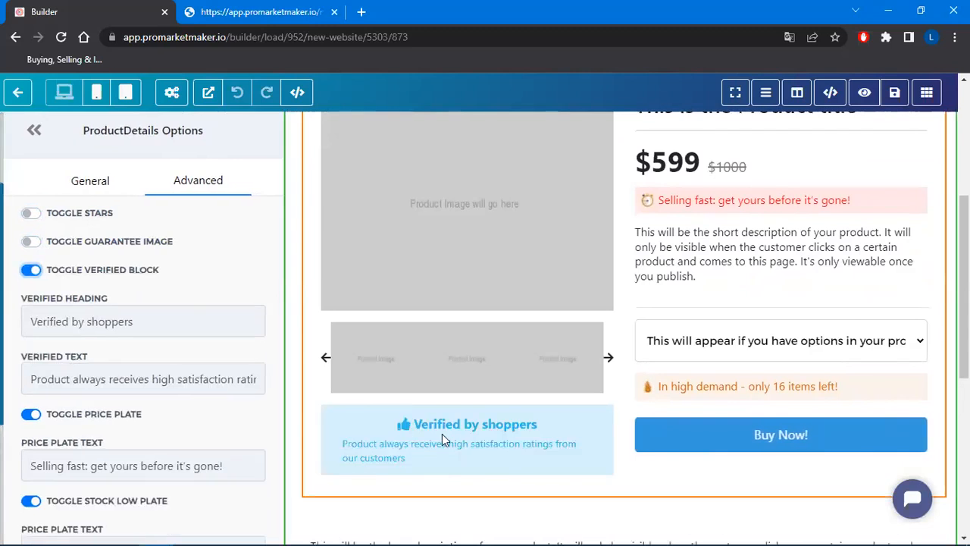
{"action": "scroll", "coordinate": [110, 368], "scroll_direction": "down", "scroll_amount": 2}
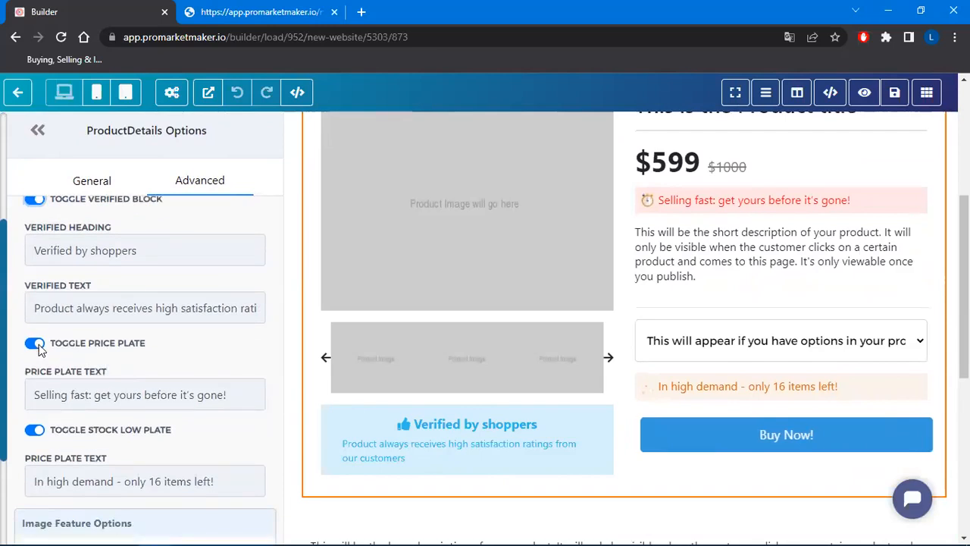
{"action": "left_click", "coordinate": [36, 345]}
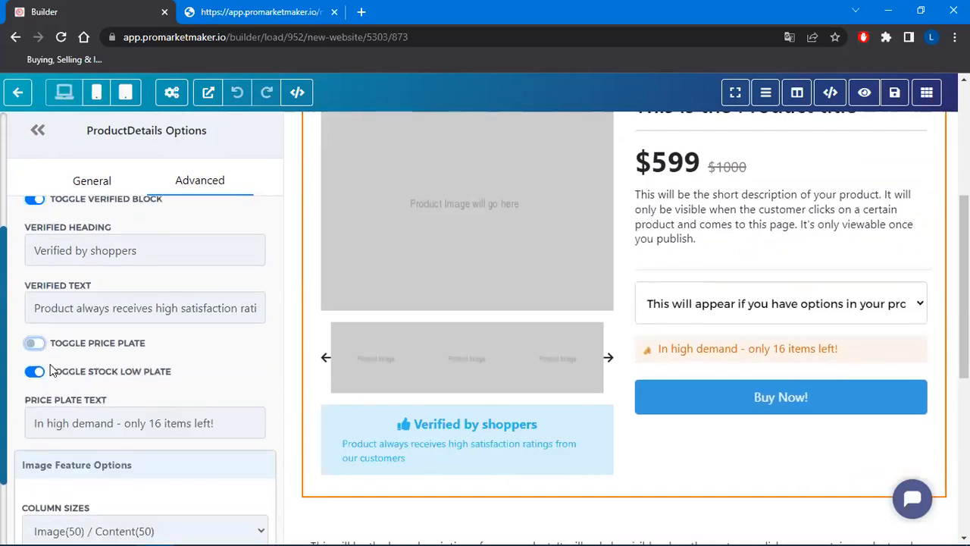
{"action": "left_click", "coordinate": [38, 374]}
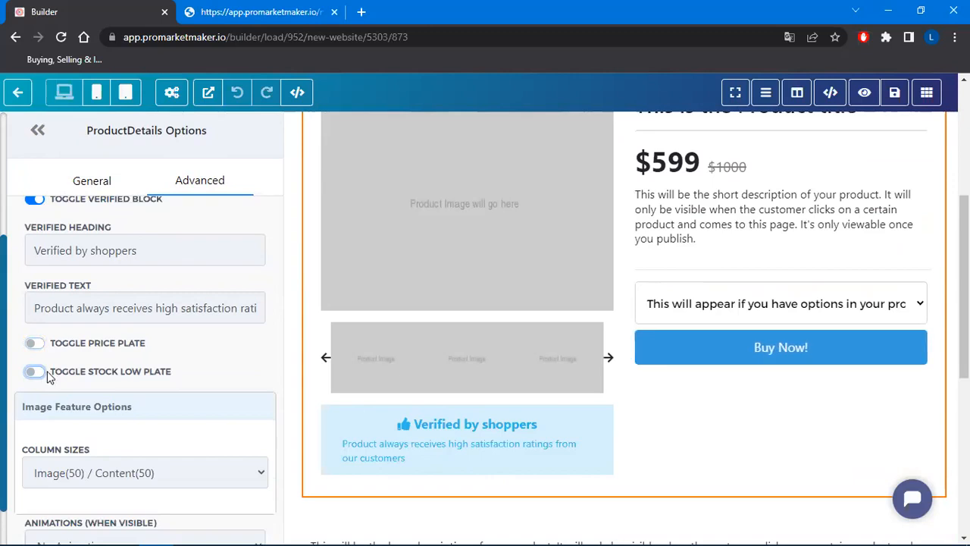
{"action": "scroll", "coordinate": [91, 371], "scroll_direction": "down", "scroll_amount": 3}
{"action": "scroll", "coordinate": [98, 370], "scroll_direction": "up", "scroll_amount": 8}
{"action": "scroll", "coordinate": [103, 364], "scroll_direction": "up", "scroll_amount": 1}
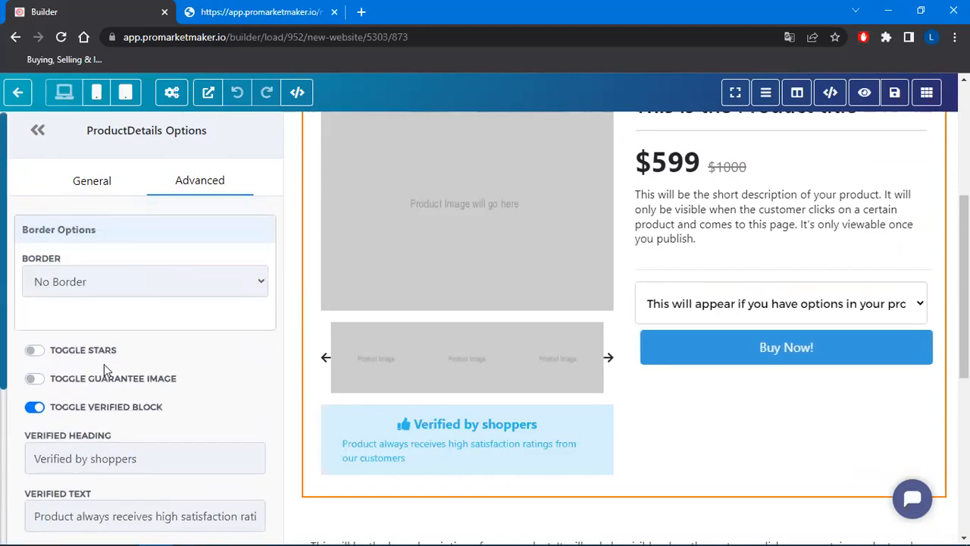
Step: Delete the free shipping announcement section above the KINGCROWN header
{"action": "scroll", "coordinate": [665, 421], "scroll_direction": "up", "scroll_amount": 3}
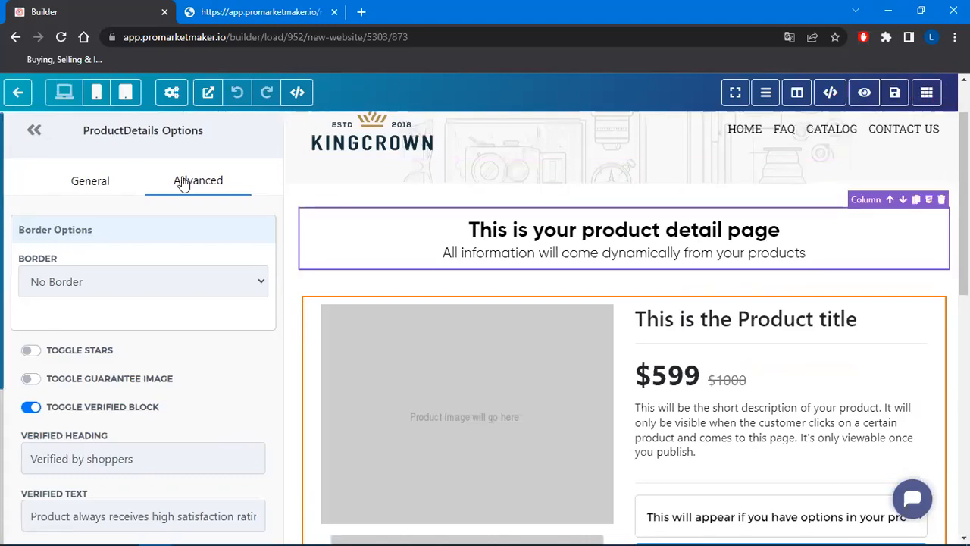
{"action": "scroll", "coordinate": [665, 248], "scroll_direction": "up", "scroll_amount": 1}
{"action": "scroll", "coordinate": [665, 248], "scroll_direction": "up", "scroll_amount": 2}
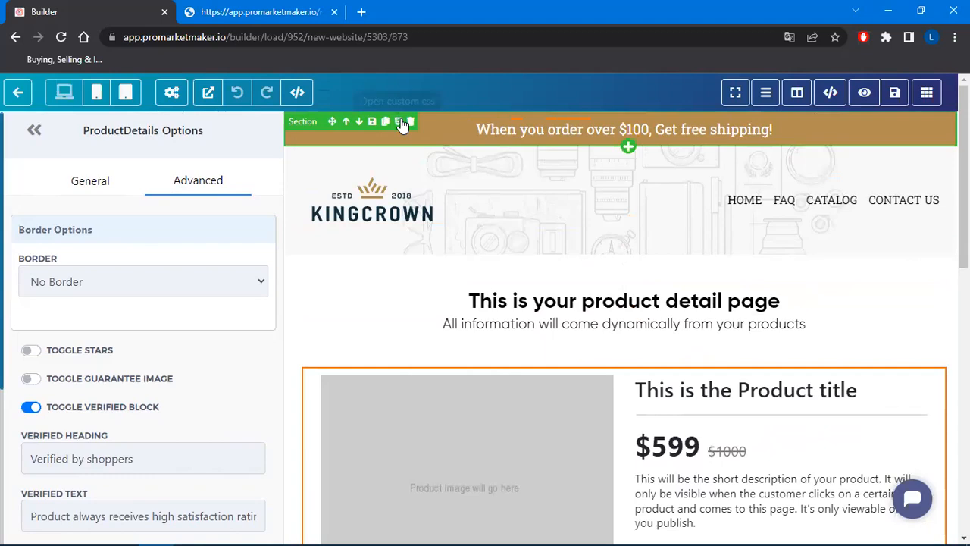
{"action": "left_click", "coordinate": [411, 122]}
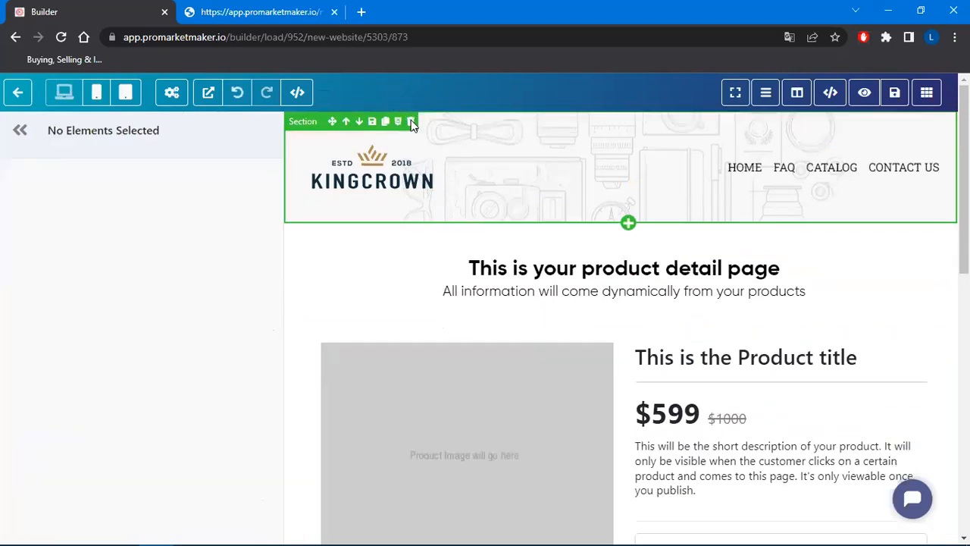
Step: Insert the saved Top-section-+-nav-bar layout below the KINGCROWN header and delete that template header
{"action": "left_click", "coordinate": [629, 224]}
{"action": "left_click", "coordinate": [790, 169]}
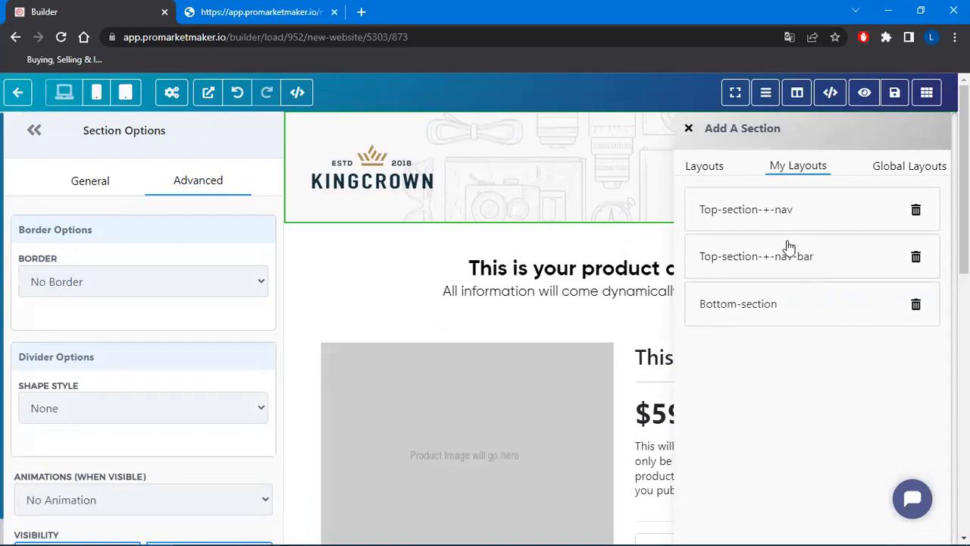
{"action": "left_click", "coordinate": [746, 258]}
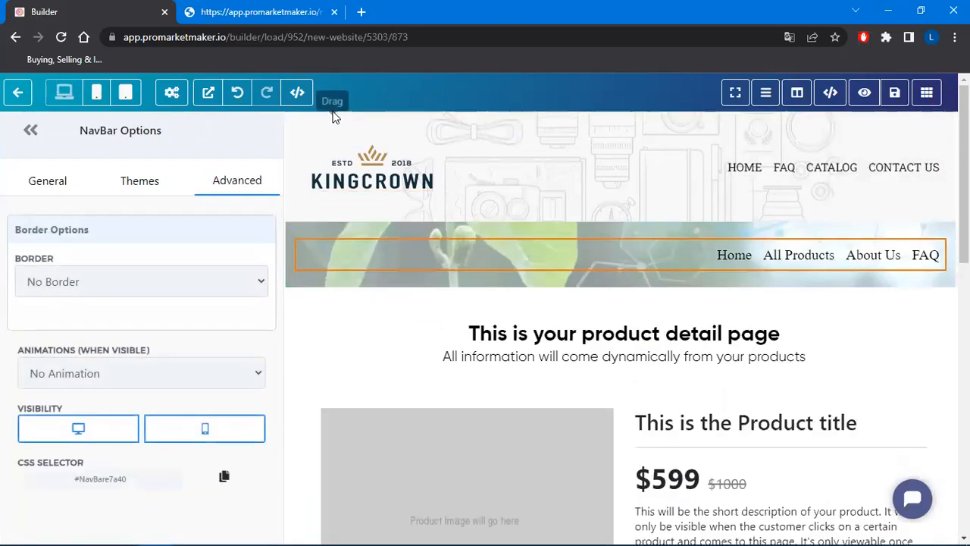
{"action": "left_click", "coordinate": [410, 121]}
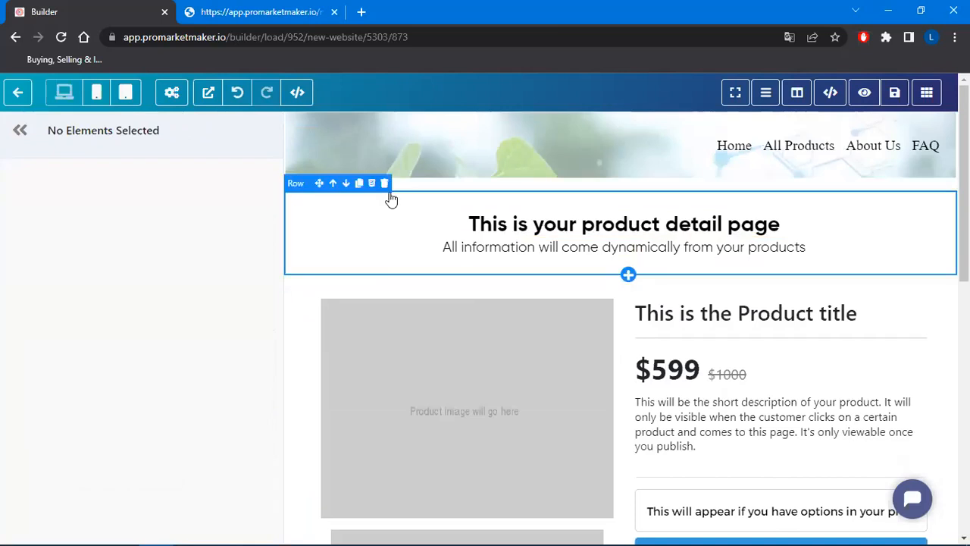
Step: Delete the "This is your product detail page" heading row and look over the rest of the page down to the footer
{"action": "left_click", "coordinate": [385, 190]}
{"action": "left_click_drag", "start_coordinate": [635, 232], "coordinate": [894, 238]}
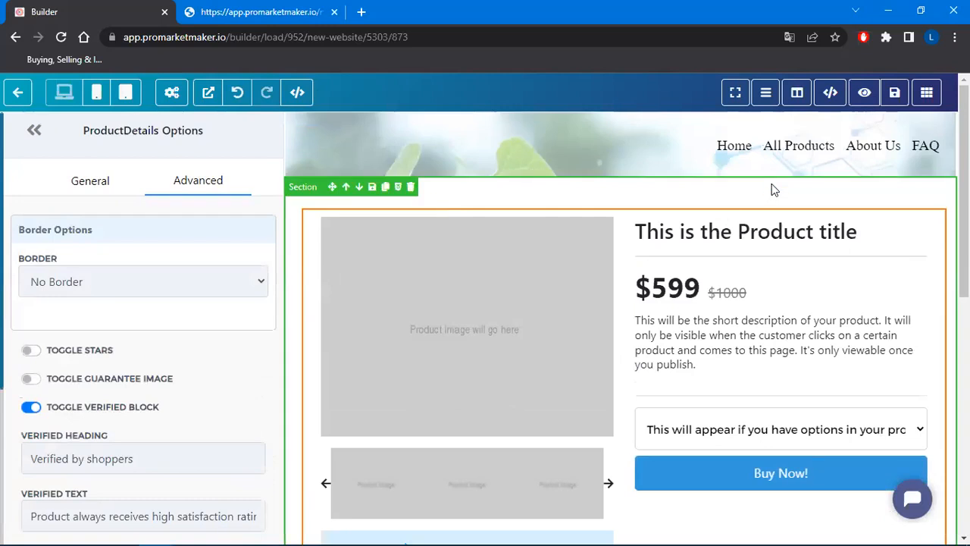
{"action": "scroll", "coordinate": [752, 226], "scroll_direction": "down", "scroll_amount": 2}
{"action": "scroll", "coordinate": [751, 226], "scroll_direction": "down", "scroll_amount": 6}
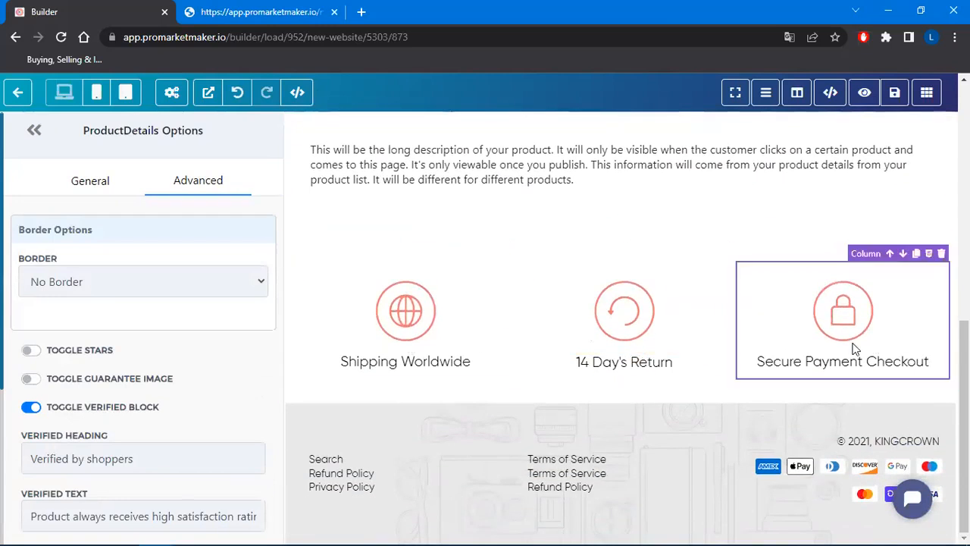
{"action": "scroll", "coordinate": [440, 383], "scroll_direction": "up", "scroll_amount": 8}
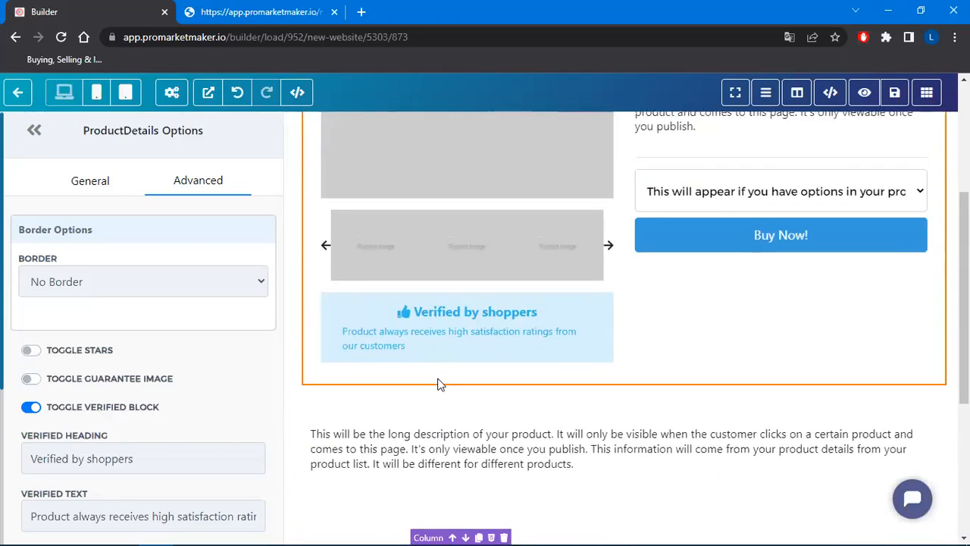
{"action": "scroll", "coordinate": [727, 284], "scroll_direction": "down", "scroll_amount": 8}
{"action": "scroll", "coordinate": [671, 293], "scroll_direction": "down", "scroll_amount": 1}
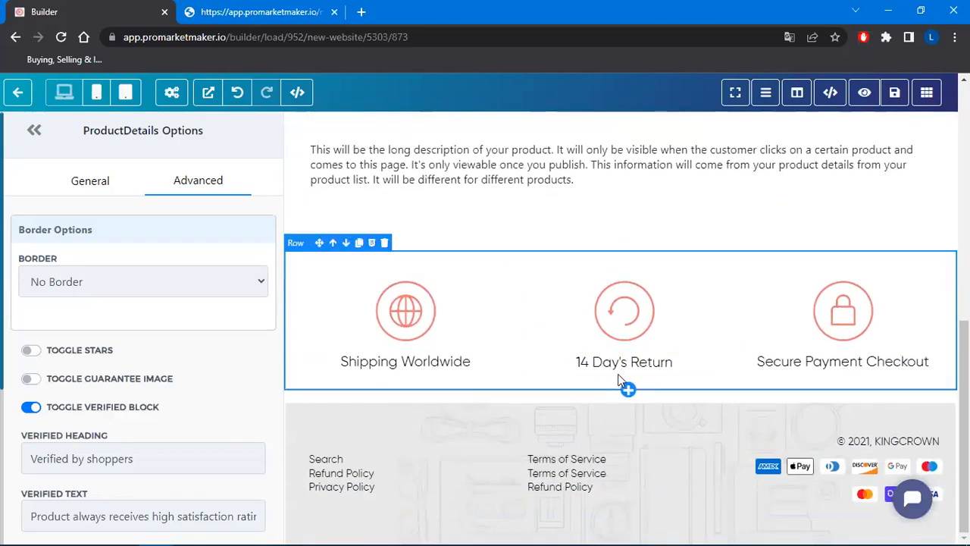
Step: Rename the column with the globe icon and Shipping Worldwide text as "Shipping worldwide"
{"action": "left_click", "coordinate": [578, 362]}
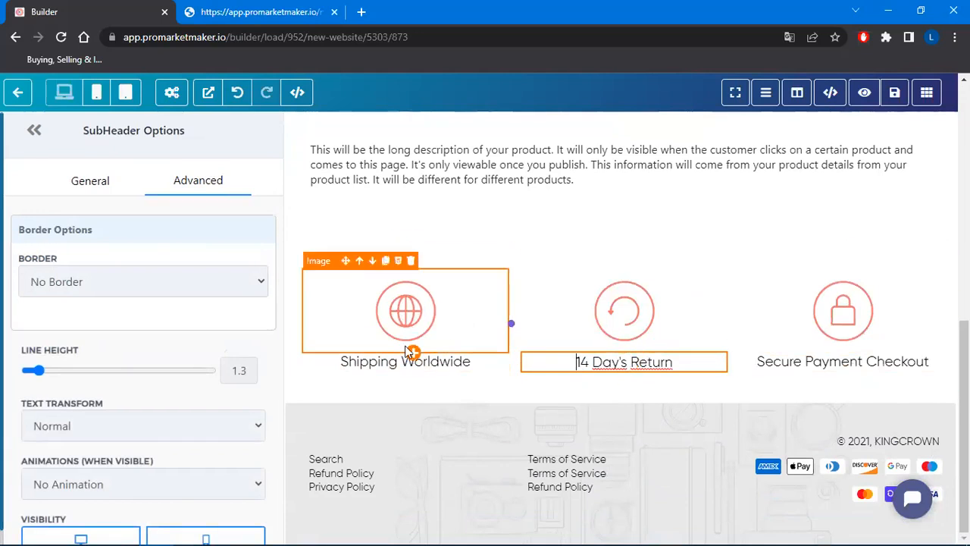
{"action": "left_click", "coordinate": [428, 255]}
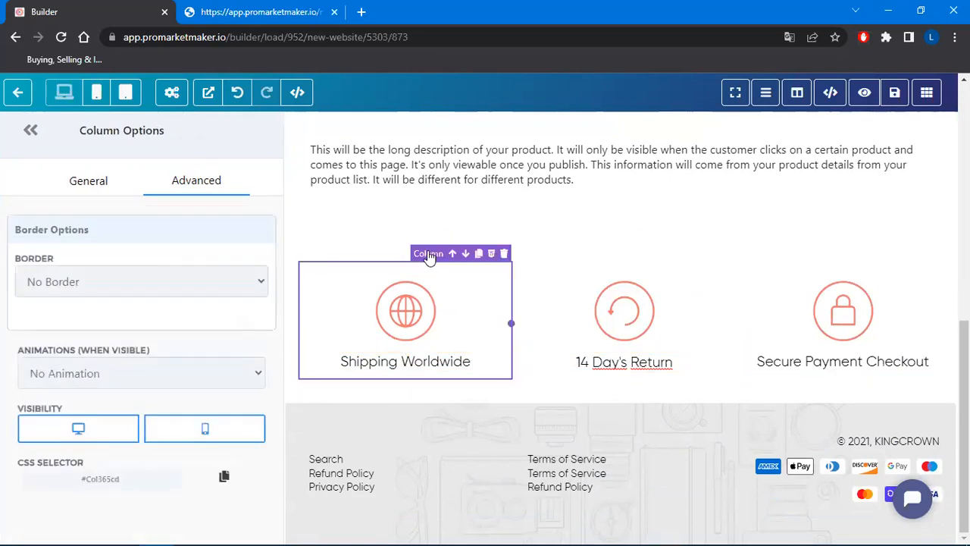
{"action": "left_click", "coordinate": [91, 179]}
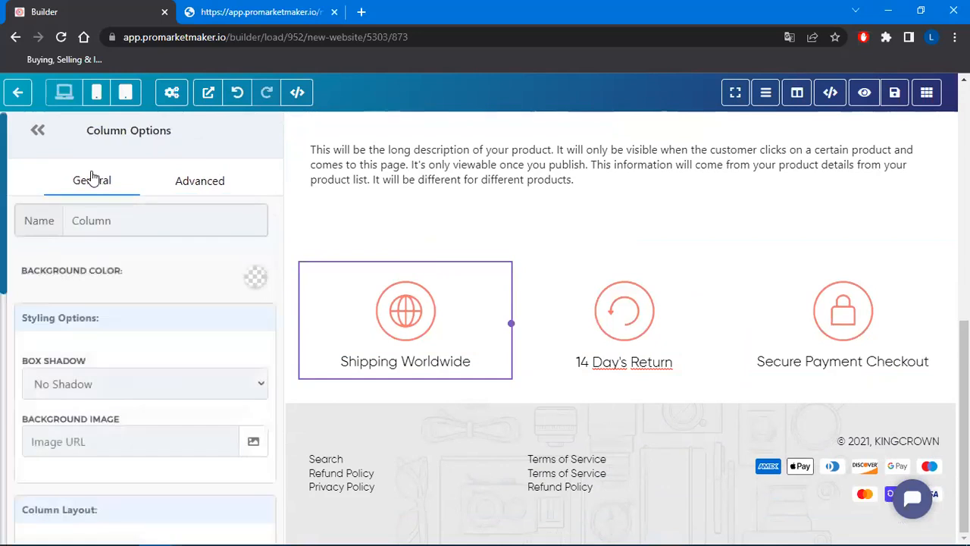
{"action": "left_click_drag", "start_coordinate": [146, 232], "coordinate": [67, 224]}
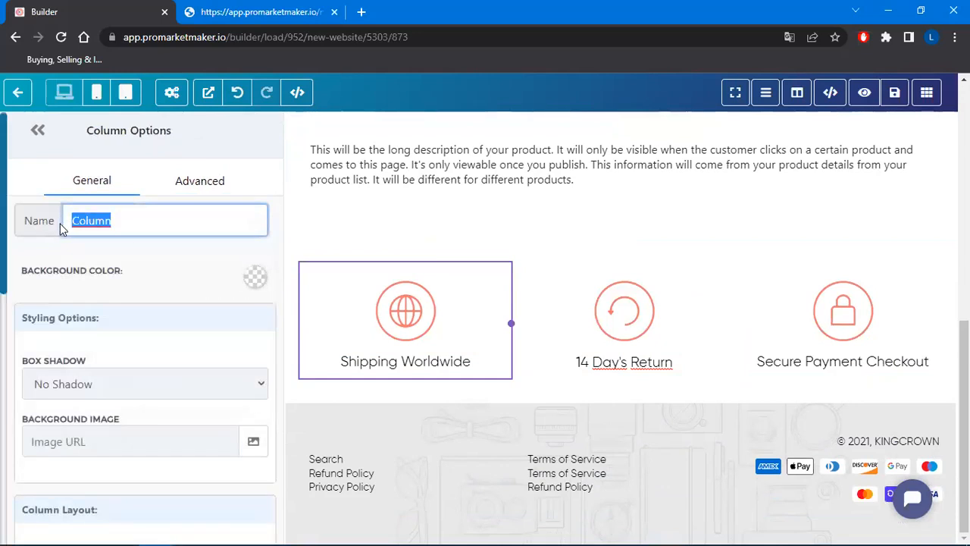
{"action": "type", "text": "Shi"}
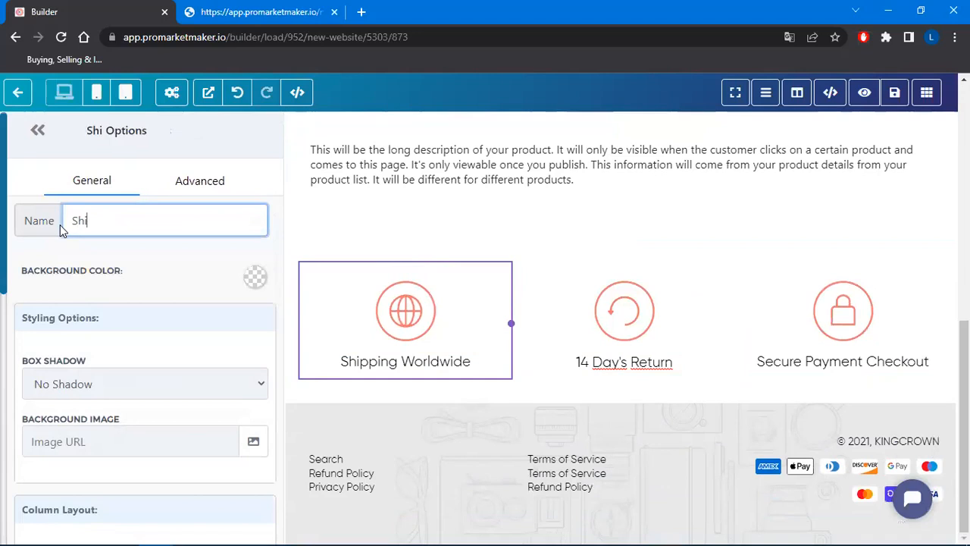
{"action": "type", "text": "pping wo"}
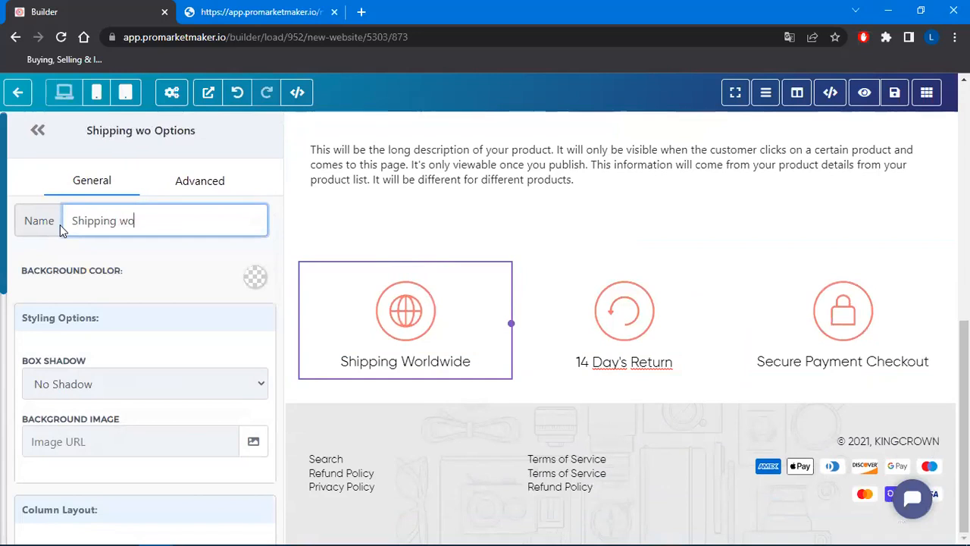
{"action": "type", "text": "rldwide"}
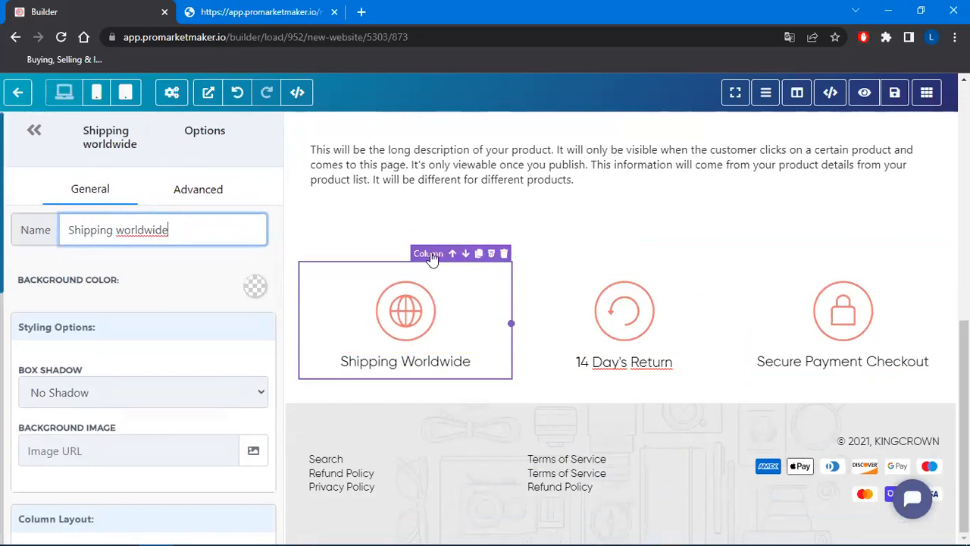
{"action": "left_click", "coordinate": [430, 255]}
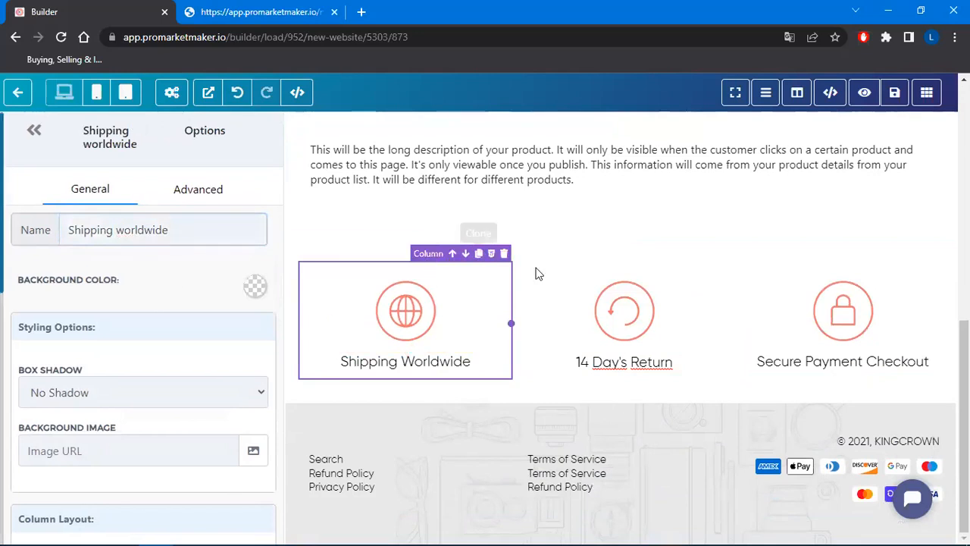
Step: Look over the page's list of sections and its list of rows in the management views
{"action": "left_click", "coordinate": [766, 91]}
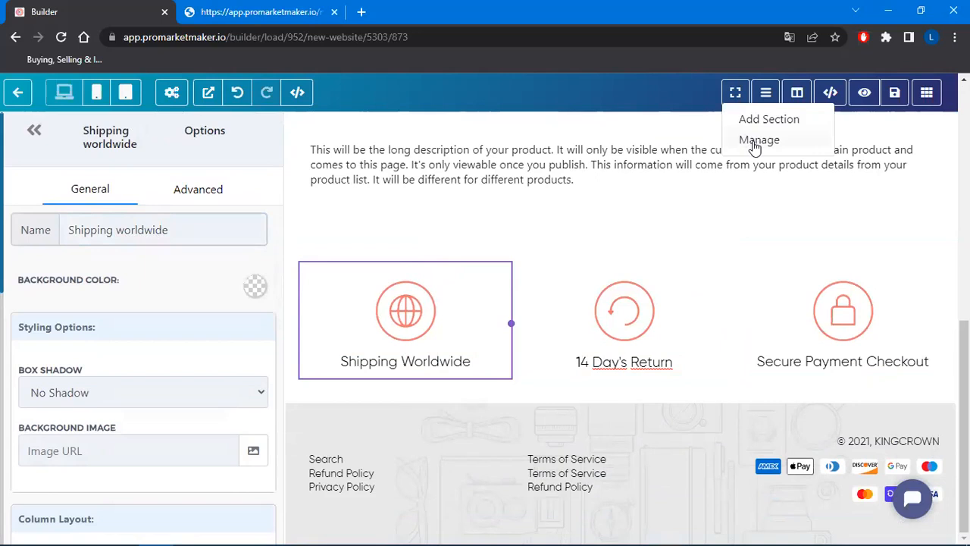
{"action": "left_click", "coordinate": [754, 142]}
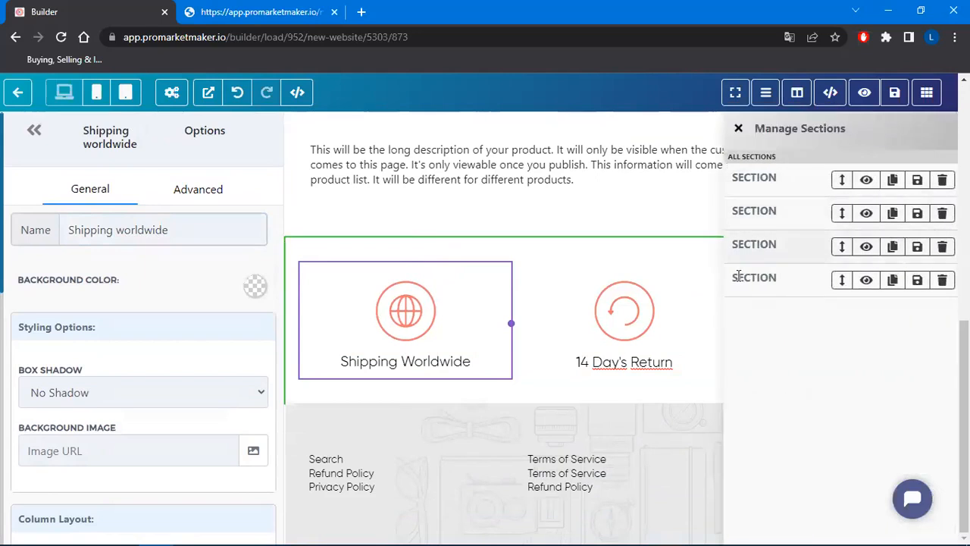
{"action": "left_click", "coordinate": [735, 93]}
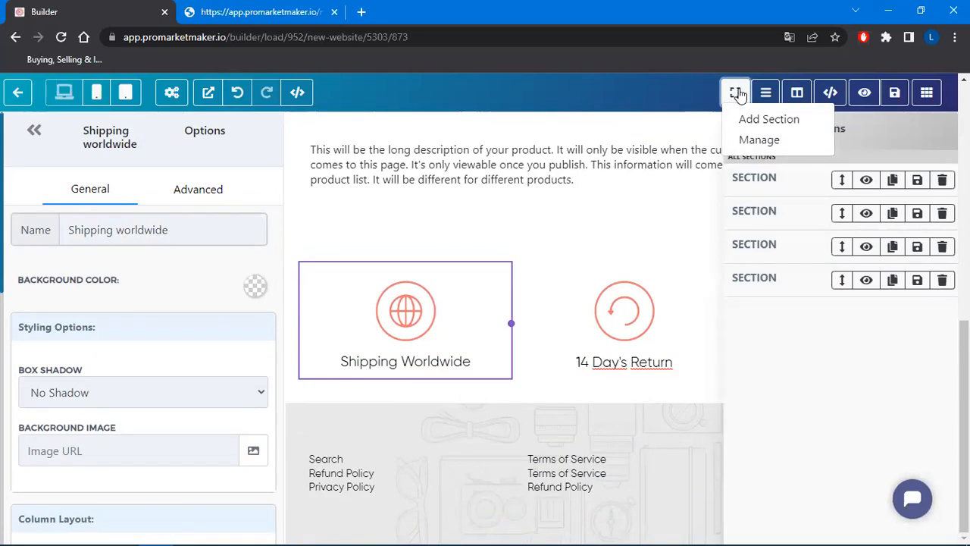
{"action": "left_click", "coordinate": [741, 129]}
{"action": "mouse_move", "coordinate": [766, 91]}
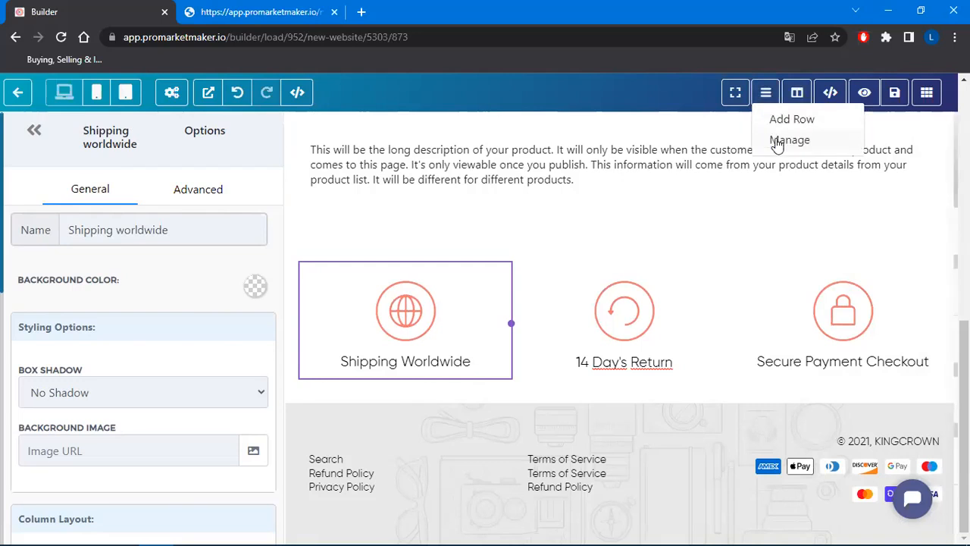
{"action": "left_click", "coordinate": [779, 141]}
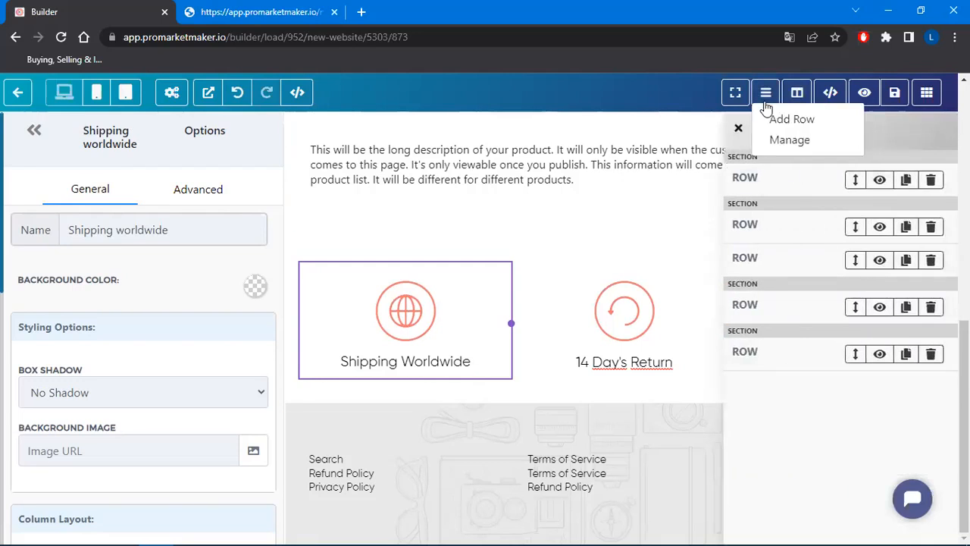
{"action": "left_click", "coordinate": [738, 130]}
Step: Toggle the visibility of the Shipping worldwide column in the column list and leave it hidden
{"action": "left_click", "coordinate": [797, 93]}
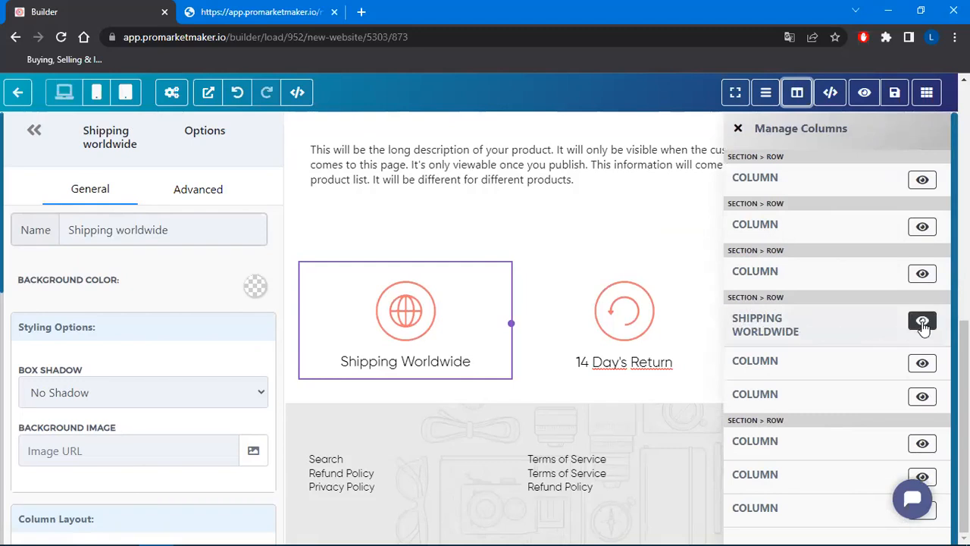
{"action": "left_click", "coordinate": [922, 322]}
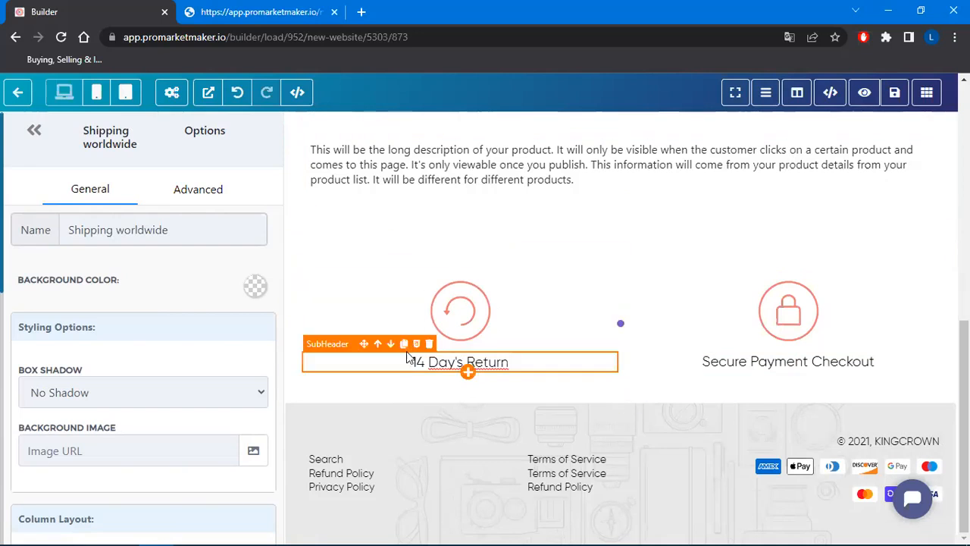
{"action": "left_click", "coordinate": [798, 94]}
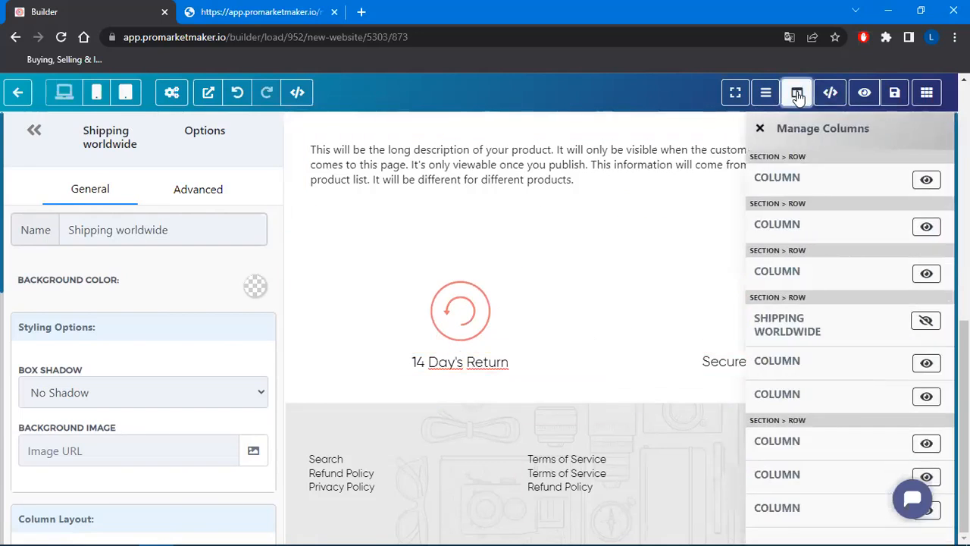
{"action": "left_click", "coordinate": [923, 322]}
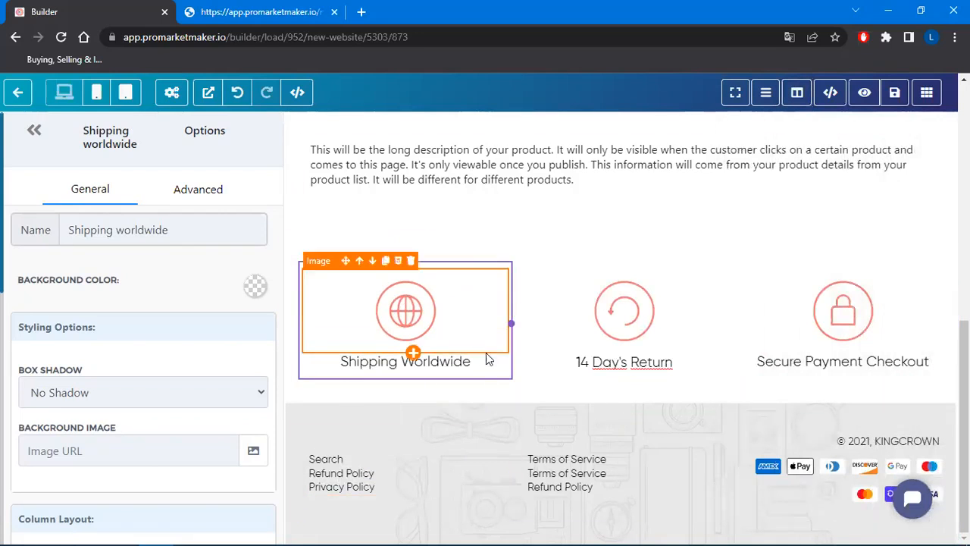
{"action": "left_click", "coordinate": [797, 94]}
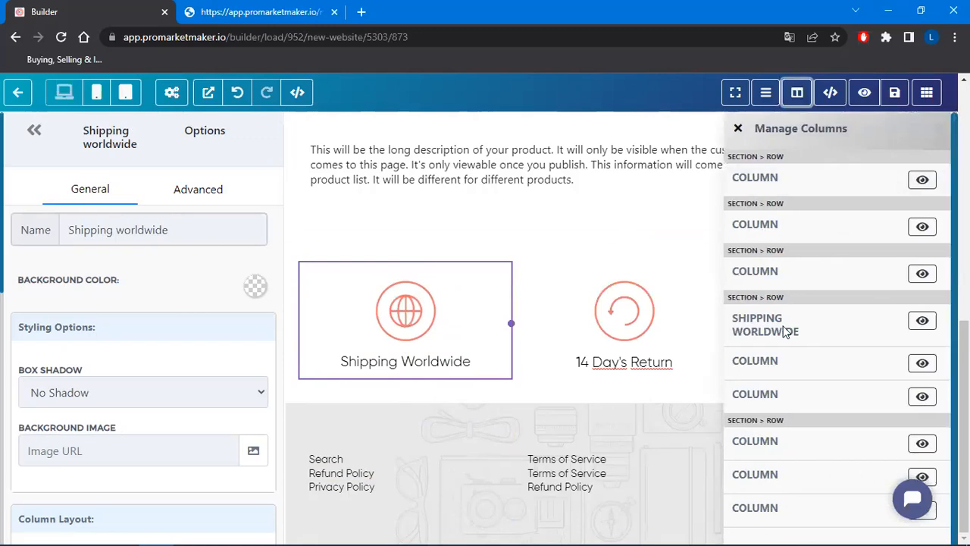
{"action": "left_click", "coordinate": [923, 323]}
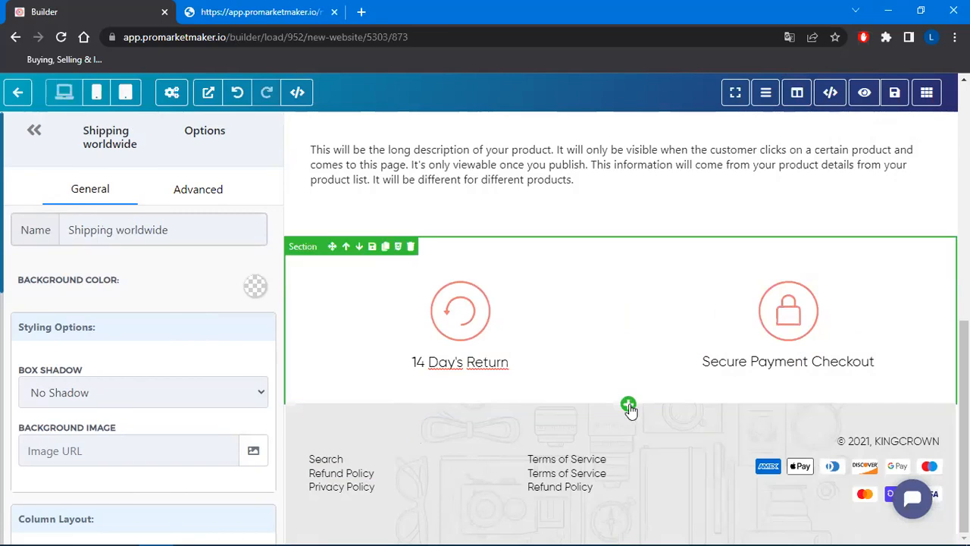
Step: Insert the saved Bottom-section layout below the icon section and delete the KINGCROWN template footer
{"action": "left_click", "coordinate": [629, 405]}
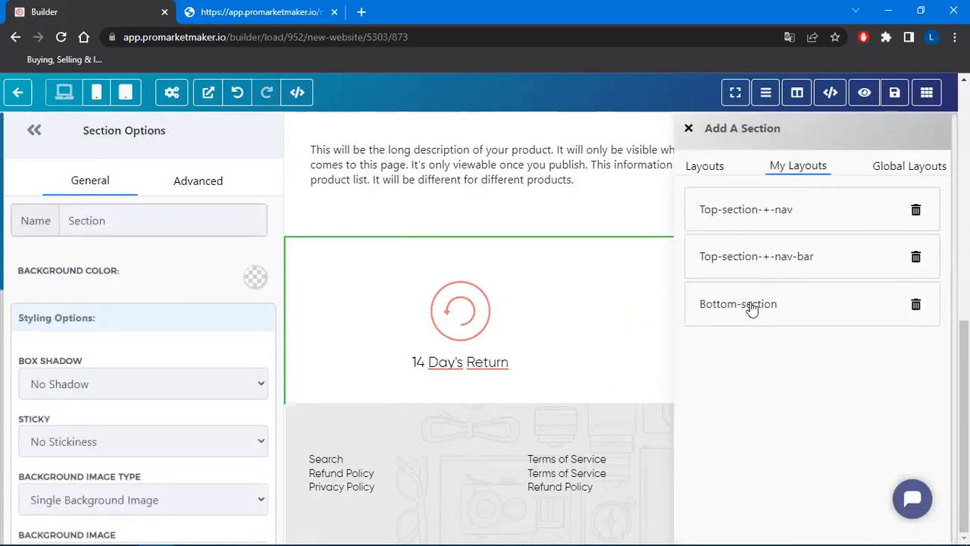
{"action": "left_click", "coordinate": [750, 305]}
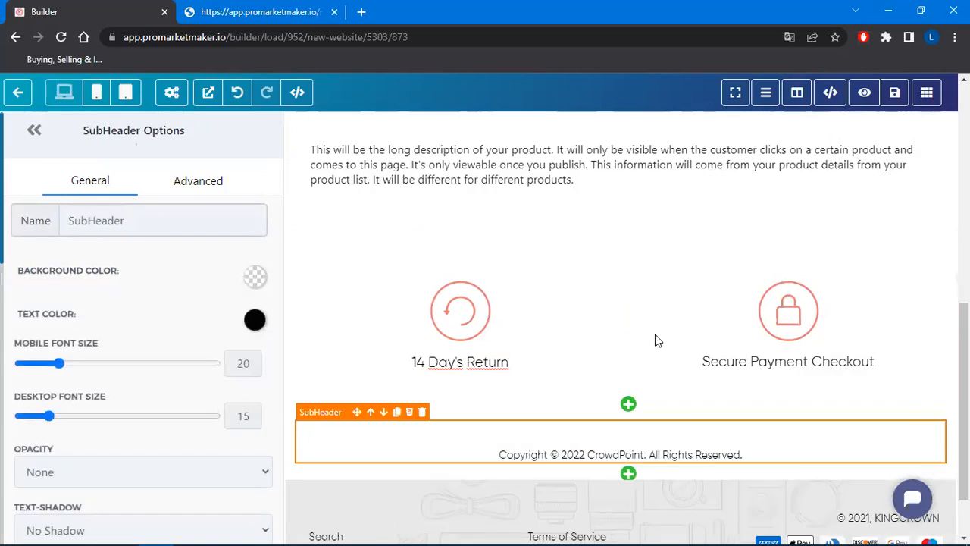
{"action": "scroll", "coordinate": [644, 331], "scroll_direction": "down", "scroll_amount": 1}
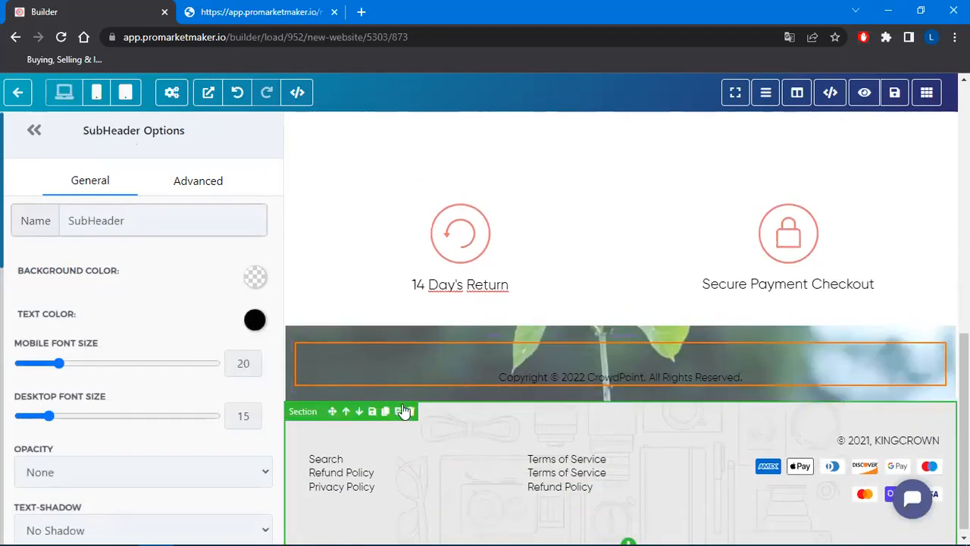
{"action": "left_click", "coordinate": [410, 412]}
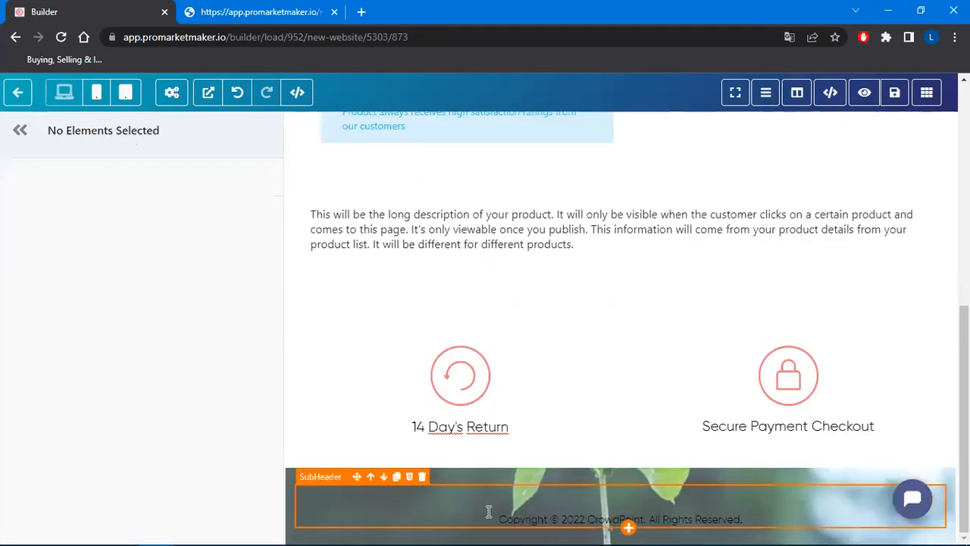
Step: Set the product section's background image to the media library photo of a seedling held in a hand
{"action": "scroll", "coordinate": [795, 424], "scroll_direction": "up", "scroll_amount": 6}
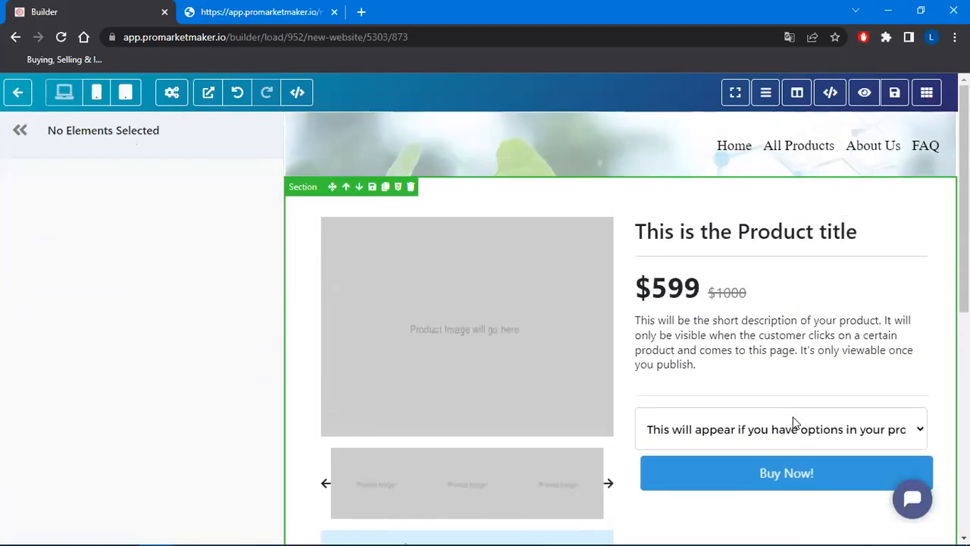
{"action": "left_click", "coordinate": [304, 189]}
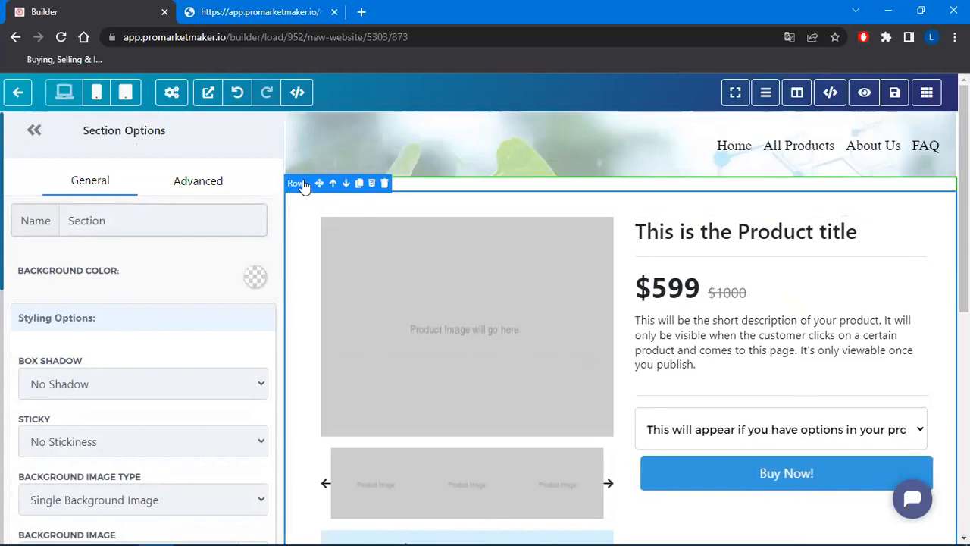
{"action": "scroll", "coordinate": [195, 291], "scroll_direction": "down", "scroll_amount": 2}
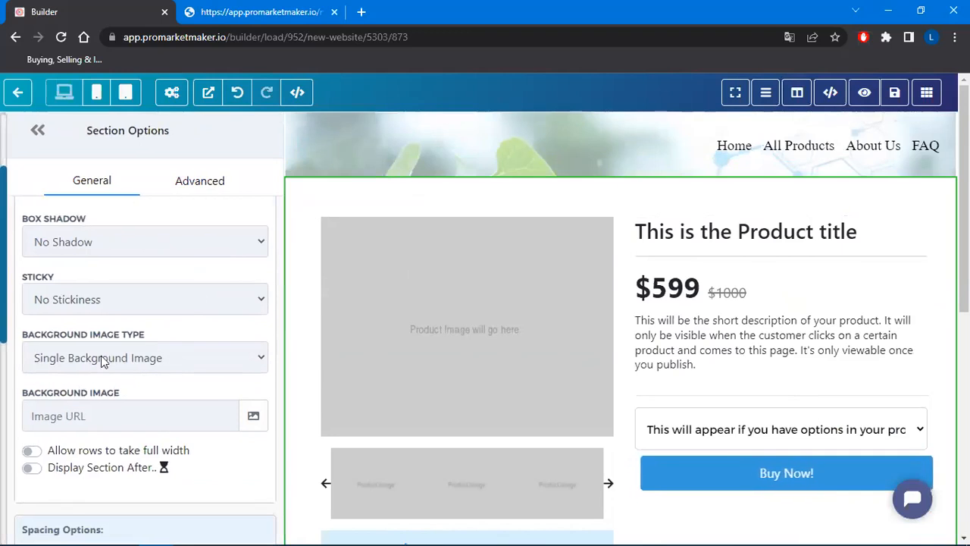
{"action": "scroll", "coordinate": [104, 362], "scroll_direction": "down", "scroll_amount": 1}
{"action": "left_click", "coordinate": [251, 350]}
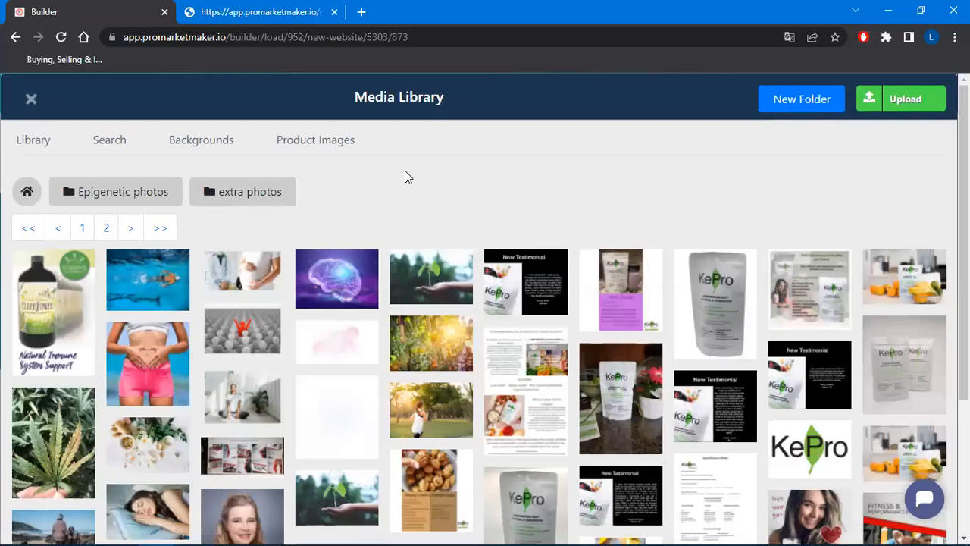
{"action": "scroll", "coordinate": [346, 500], "scroll_direction": "down", "scroll_amount": 1}
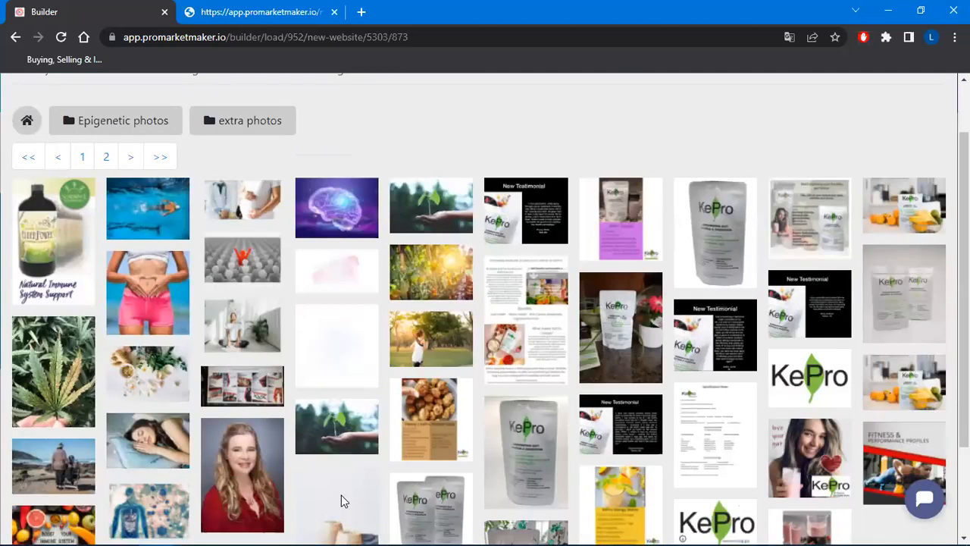
{"action": "mouse_move", "coordinate": [334, 432]}
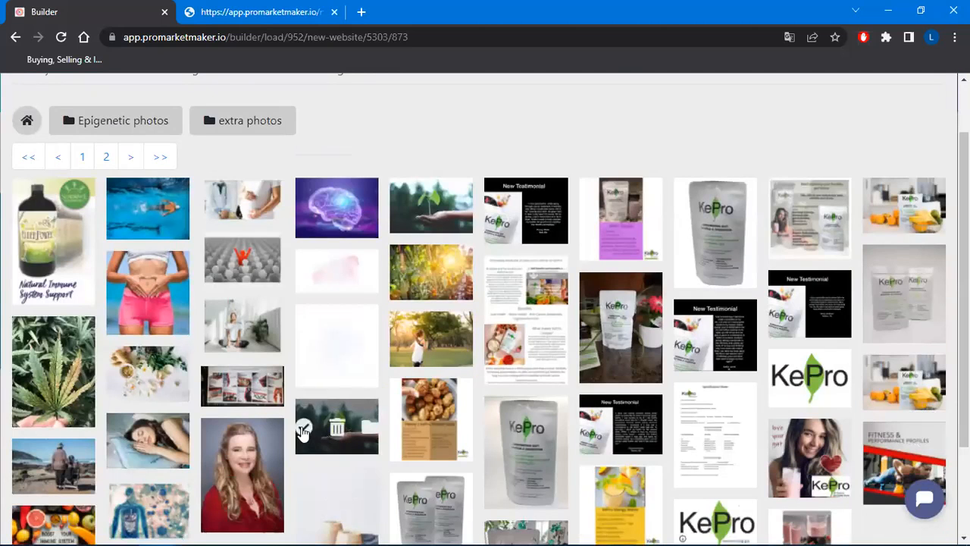
{"action": "left_click", "coordinate": [303, 429]}
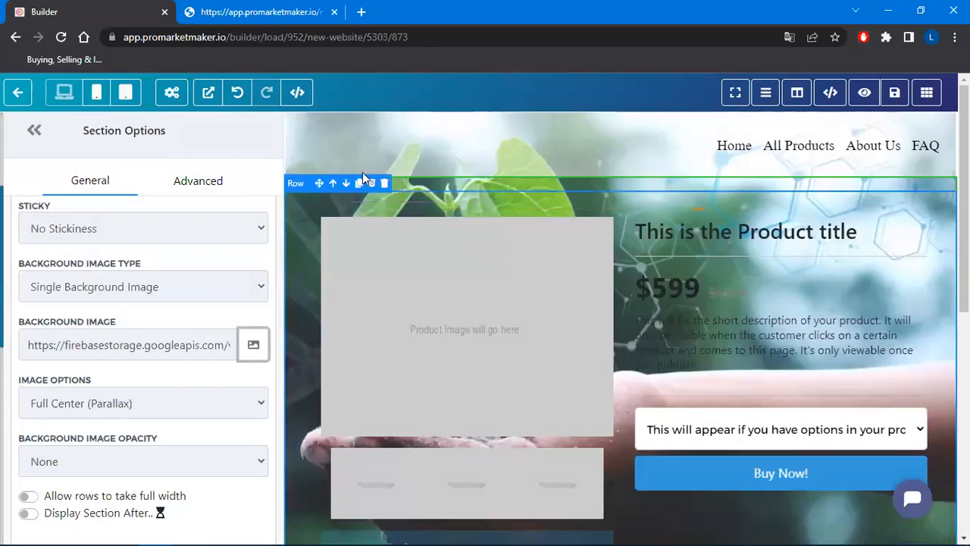
Step: Set the product section's background image opacity to Half Fade and review the text over it down to the footer
{"action": "scroll", "coordinate": [413, 294], "scroll_direction": "down", "scroll_amount": 5}
{"action": "scroll", "coordinate": [421, 295], "scroll_direction": "up", "scroll_amount": 4}
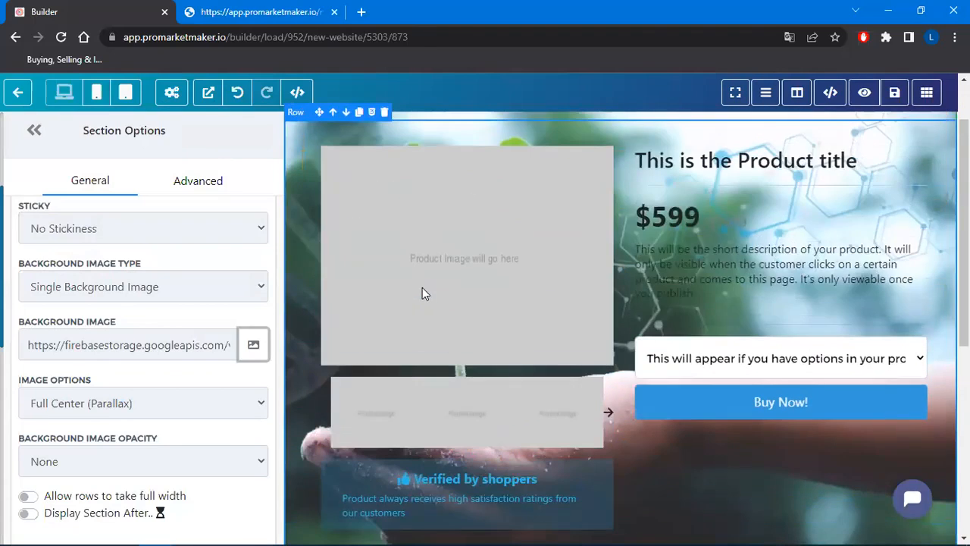
{"action": "scroll", "coordinate": [699, 267], "scroll_direction": "up", "scroll_amount": 1}
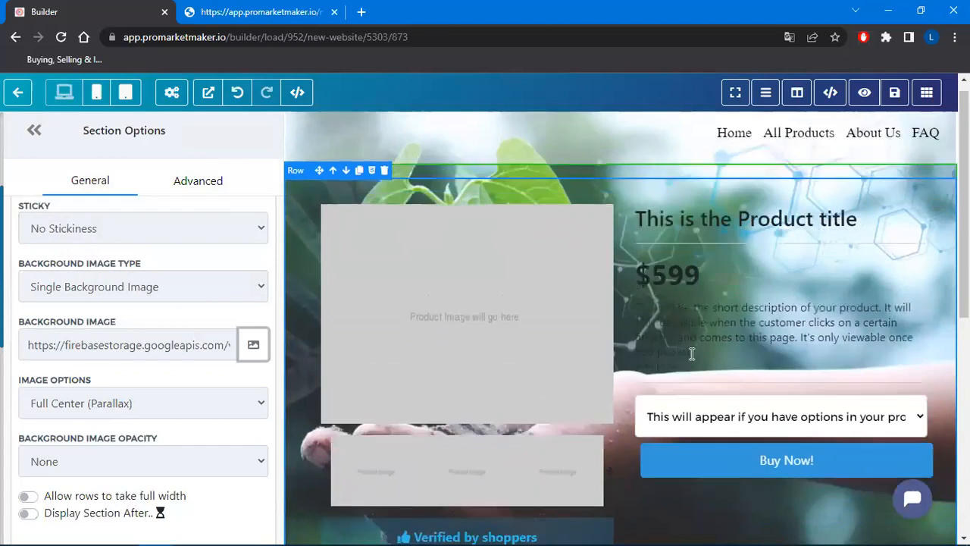
{"action": "scroll", "coordinate": [688, 324], "scroll_direction": "down", "scroll_amount": 3}
{"action": "scroll", "coordinate": [493, 396], "scroll_direction": "up", "scroll_amount": 3}
{"action": "scroll", "coordinate": [149, 354], "scroll_direction": "down", "scroll_amount": 1}
{"action": "scroll", "coordinate": [150, 354], "scroll_direction": "down", "scroll_amount": 1}
{"action": "left_click", "coordinate": [143, 389]}
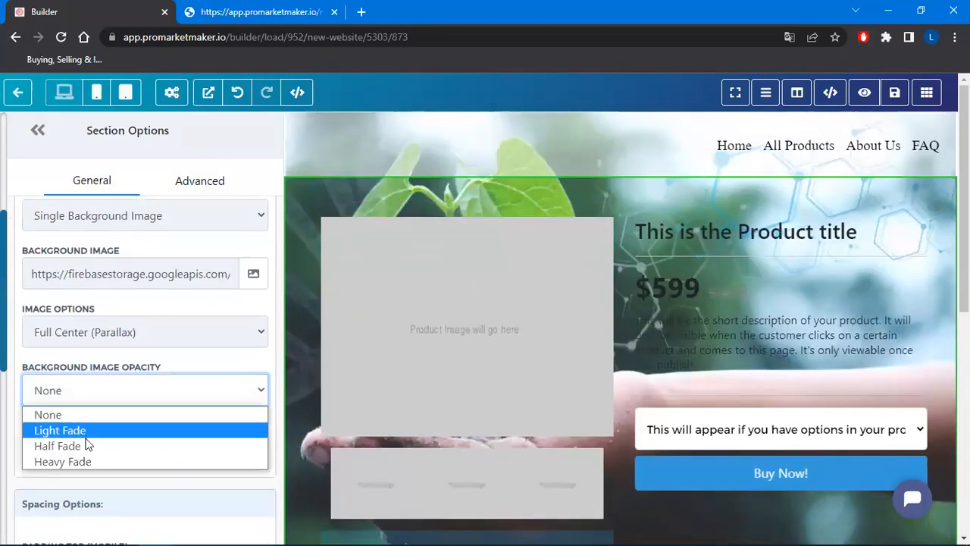
{"action": "left_click", "coordinate": [79, 450]}
{"action": "scroll", "coordinate": [453, 342], "scroll_direction": "down", "scroll_amount": 3}
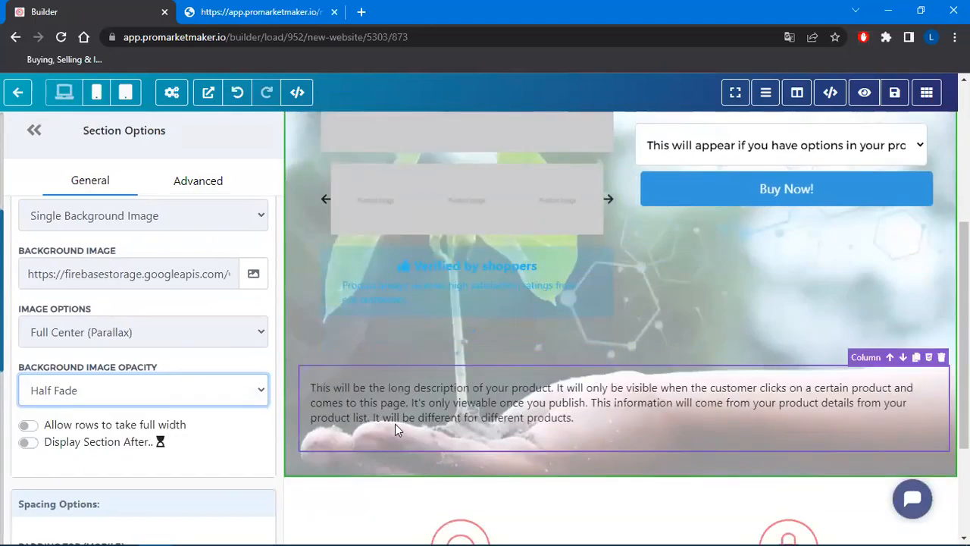
{"action": "scroll", "coordinate": [395, 424], "scroll_direction": "up", "scroll_amount": 3}
{"action": "scroll", "coordinate": [409, 386], "scroll_direction": "down", "scroll_amount": 6}
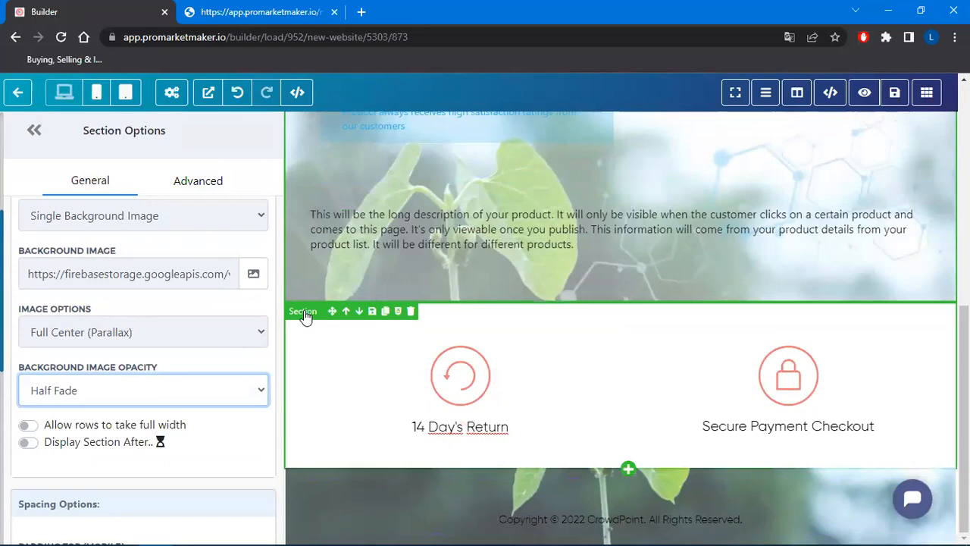
Step: Save the product details page and open the all-products page in the builder
{"action": "scroll", "coordinate": [696, 424], "scroll_direction": "up", "scroll_amount": 6}
{"action": "scroll", "coordinate": [698, 413], "scroll_direction": "down", "scroll_amount": 6}
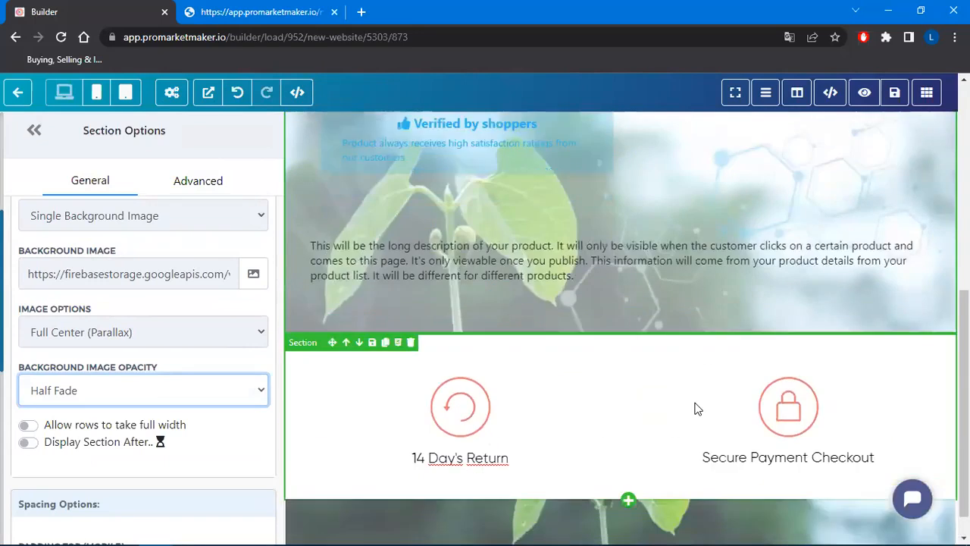
{"action": "scroll", "coordinate": [723, 453], "scroll_direction": "up", "scroll_amount": 2}
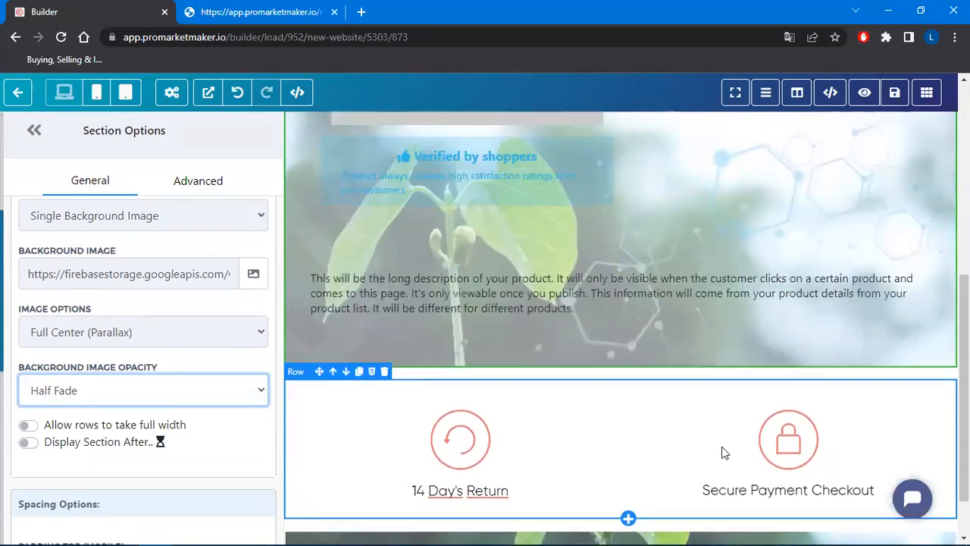
{"action": "scroll", "coordinate": [723, 453], "scroll_direction": "up", "scroll_amount": 6}
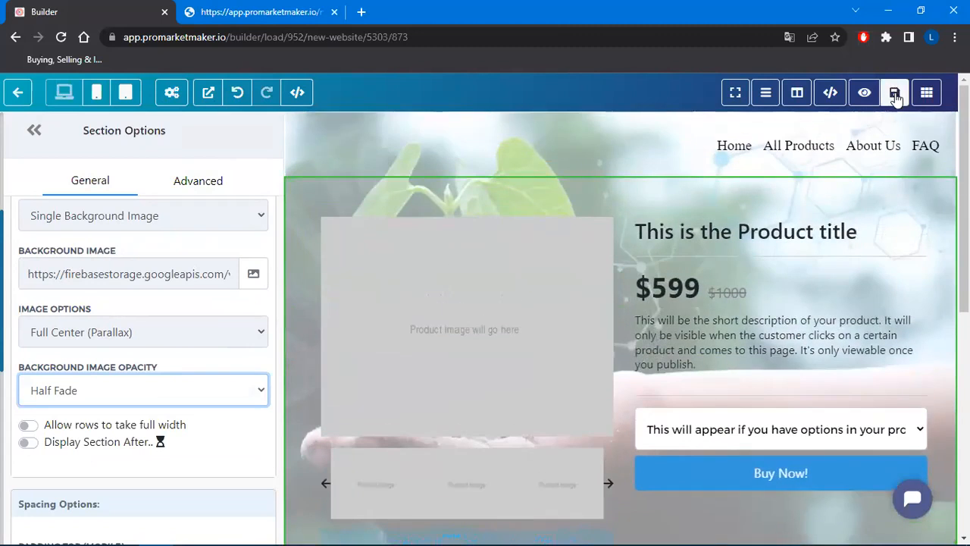
{"action": "left_click", "coordinate": [895, 94]}
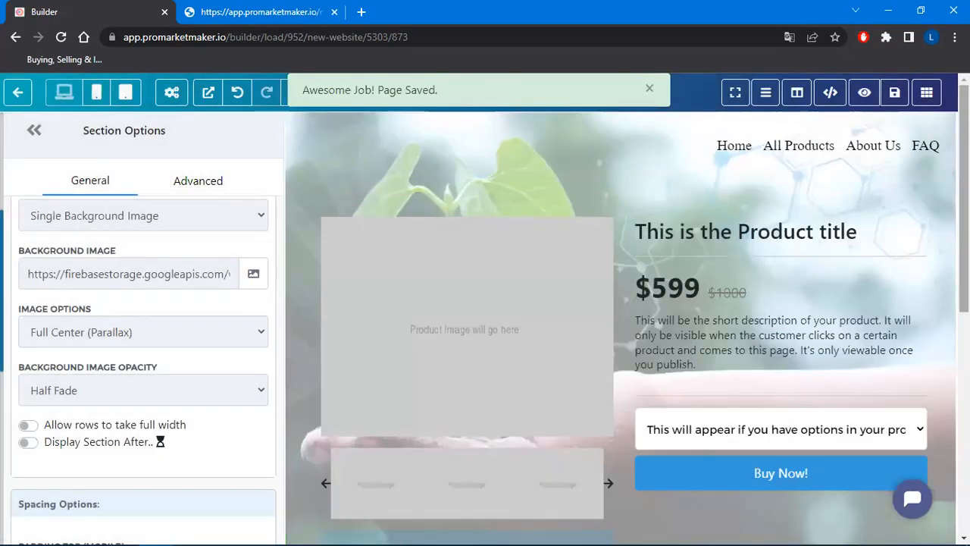
{"action": "left_click", "coordinate": [926, 92]}
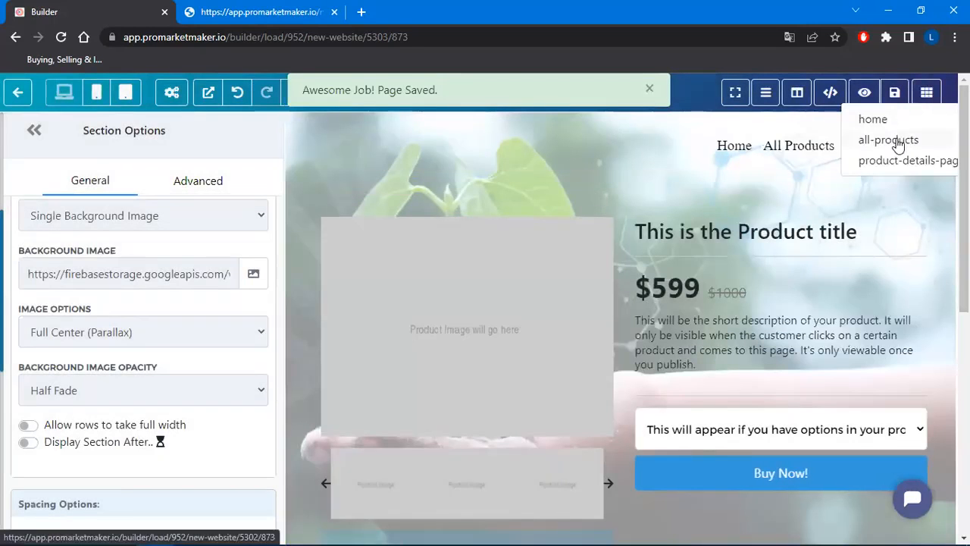
{"action": "left_click", "coordinate": [897, 141]}
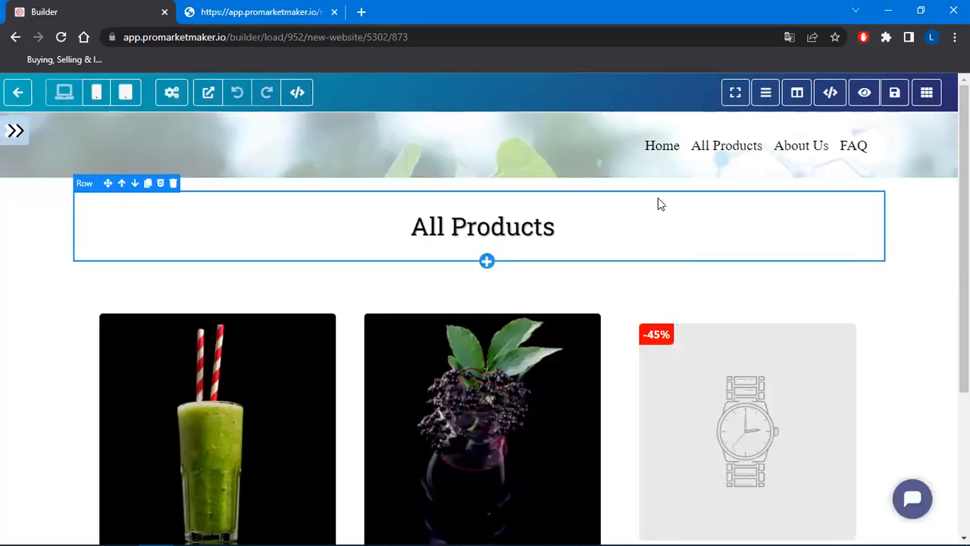
Step: Set the KePro Regular product's details page to product-details-page
{"action": "scroll", "coordinate": [658, 198], "scroll_direction": "down", "scroll_amount": 2}
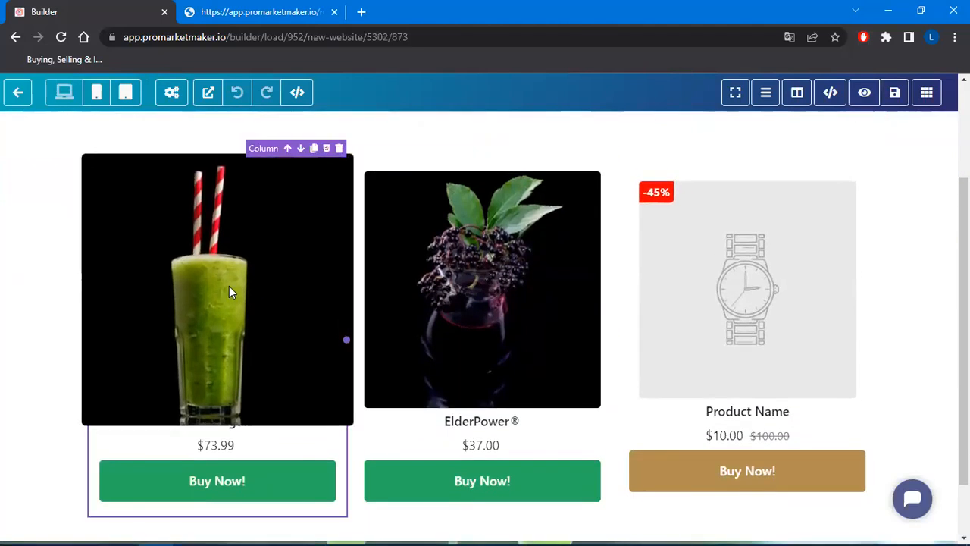
{"action": "left_click", "coordinate": [229, 288]}
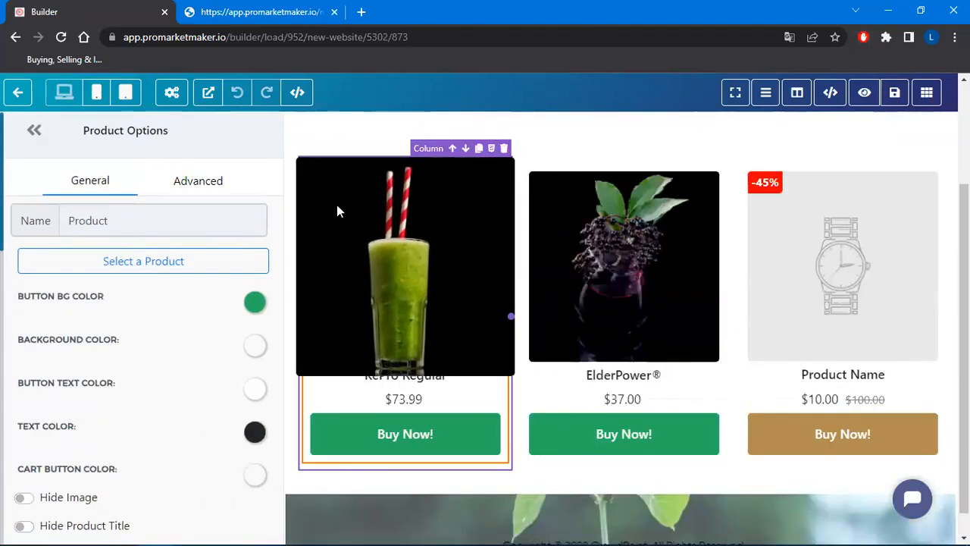
{"action": "scroll", "coordinate": [159, 286], "scroll_direction": "down", "scroll_amount": 2}
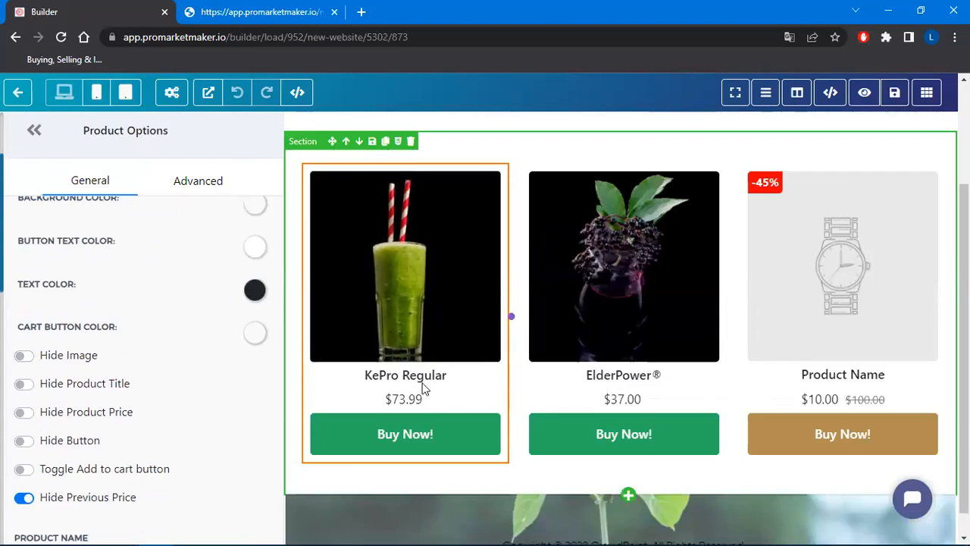
{"action": "scroll", "coordinate": [213, 306], "scroll_direction": "down", "scroll_amount": 4}
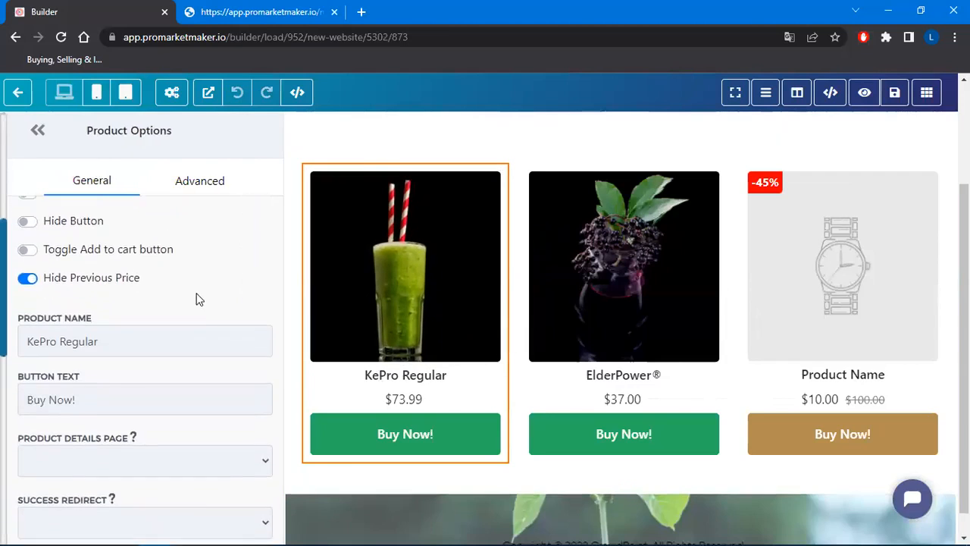
{"action": "scroll", "coordinate": [199, 299], "scroll_direction": "down", "scroll_amount": 1}
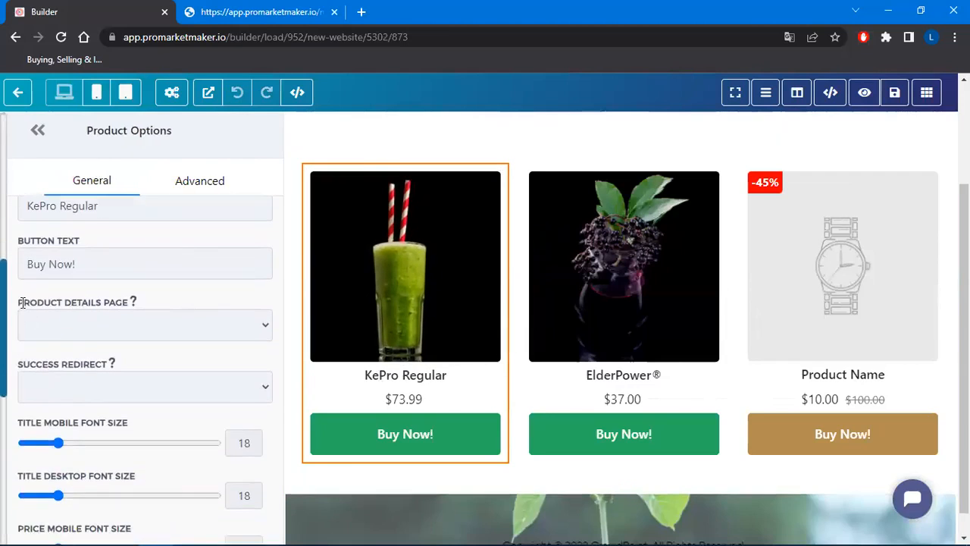
{"action": "left_click", "coordinate": [266, 329]}
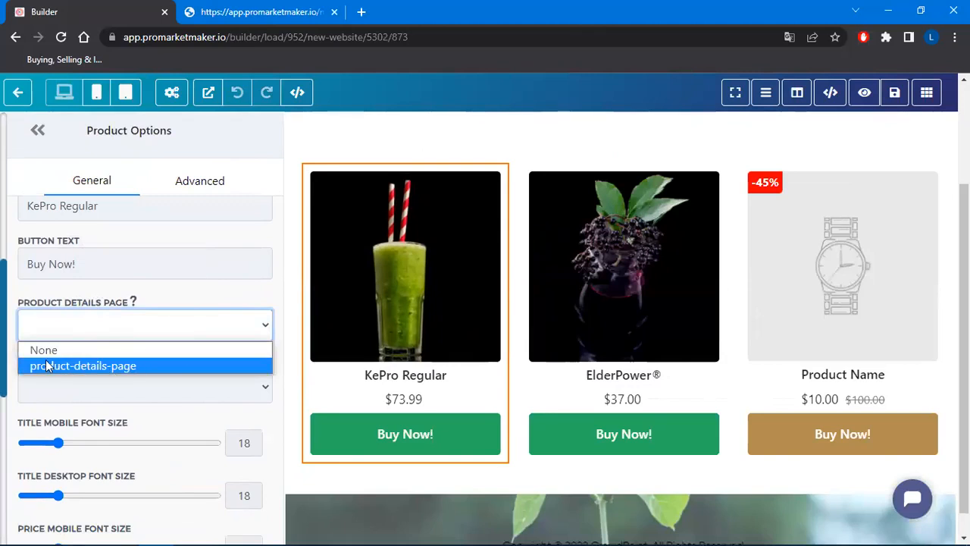
{"action": "left_click", "coordinate": [147, 365]}
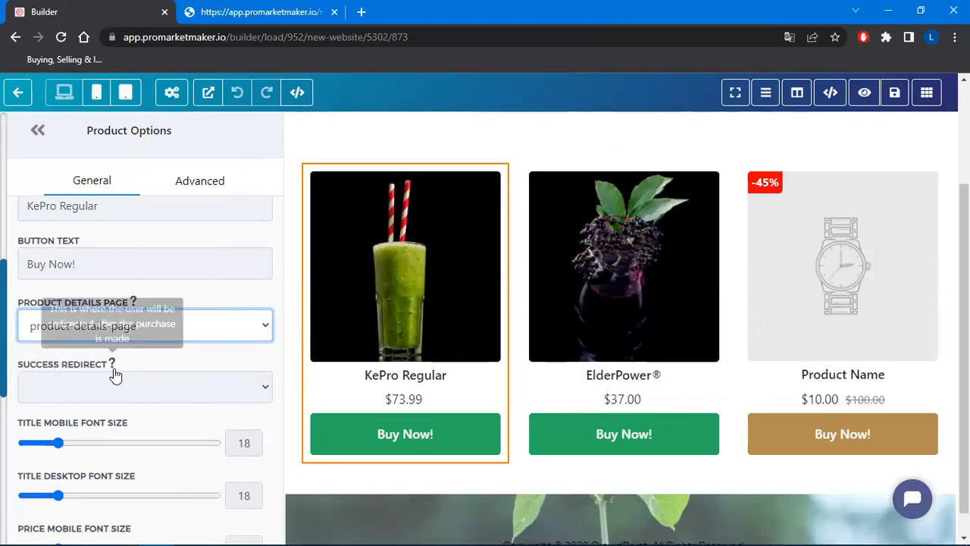
{"action": "mouse_move", "coordinate": [113, 367]}
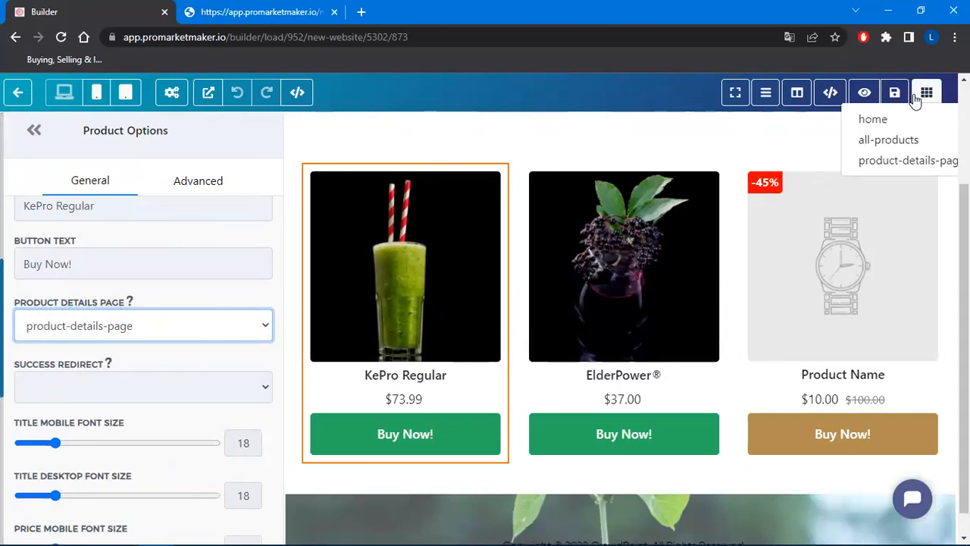
{"action": "mouse_move", "coordinate": [933, 100]}
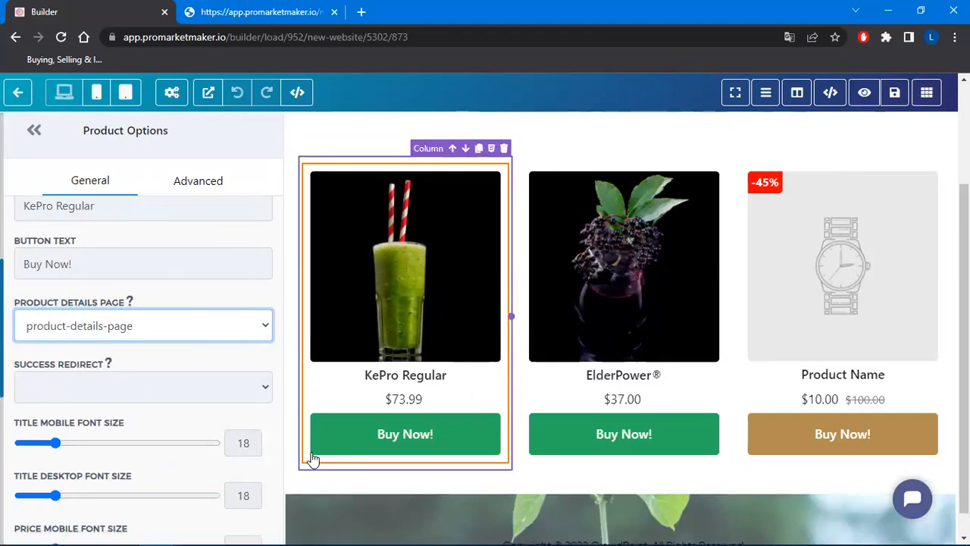
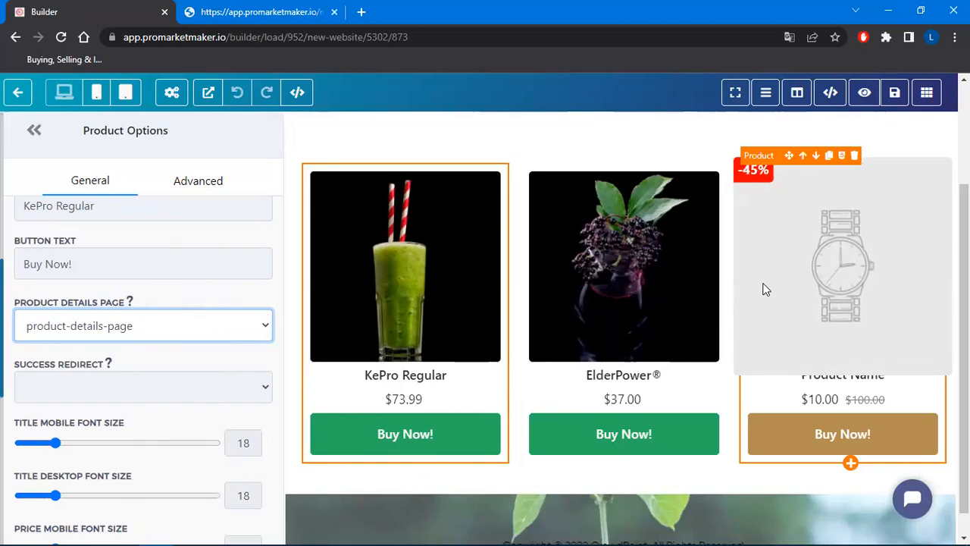
Step: Examine the All Products page from its header to its footer, comparing the three product cards
{"action": "scroll", "coordinate": [763, 288], "scroll_direction": "up", "scroll_amount": 2}
{"action": "scroll", "coordinate": [857, 240], "scroll_direction": "down", "scroll_amount": 2}
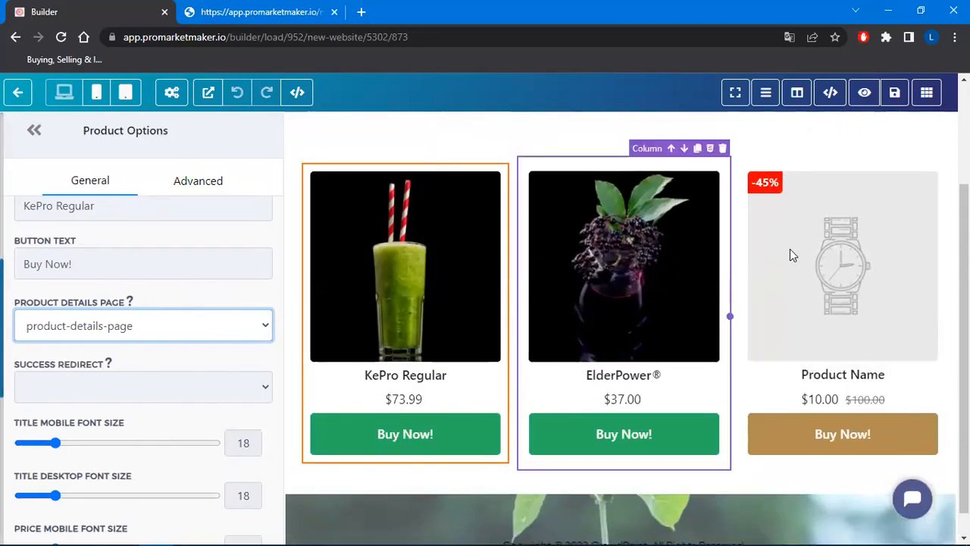
{"action": "scroll", "coordinate": [790, 249], "scroll_direction": "up", "scroll_amount": 2}
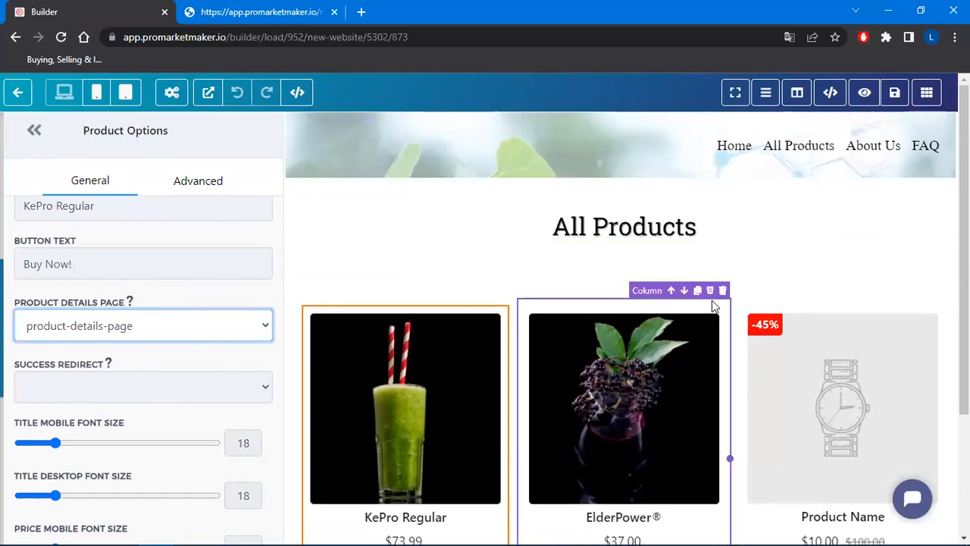
{"action": "scroll", "coordinate": [712, 300], "scroll_direction": "down", "scroll_amount": 1}
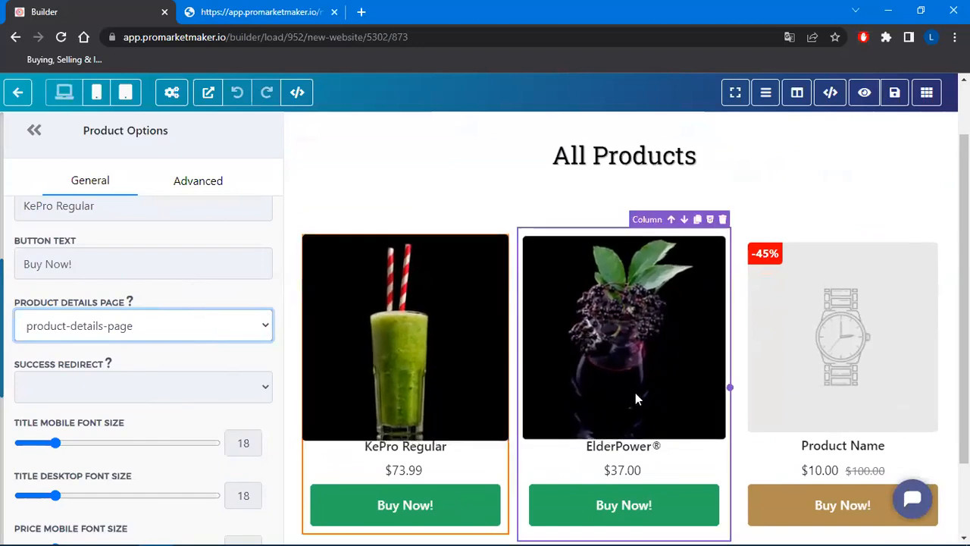
{"action": "scroll", "coordinate": [632, 385], "scroll_direction": "down", "scroll_amount": 1}
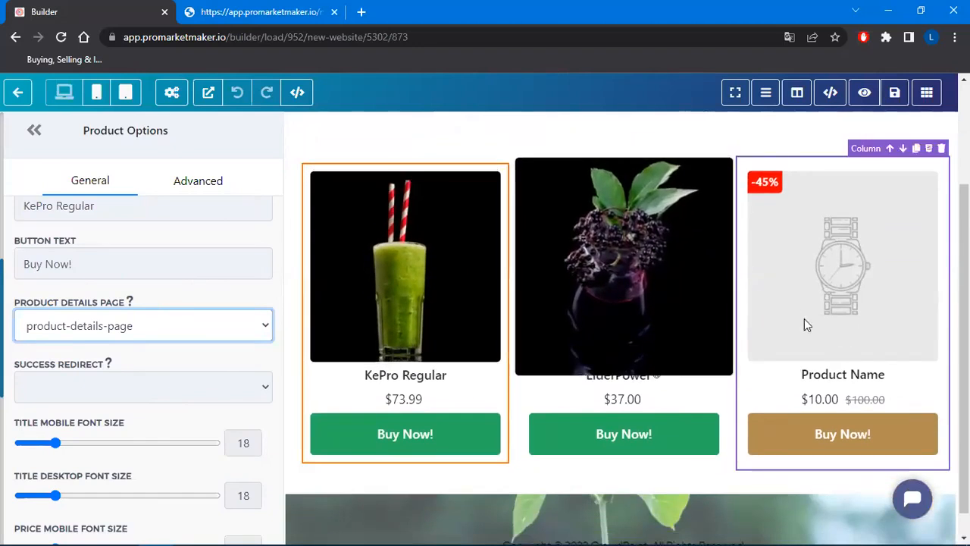
{"action": "scroll", "coordinate": [709, 318], "scroll_direction": "down", "scroll_amount": 1}
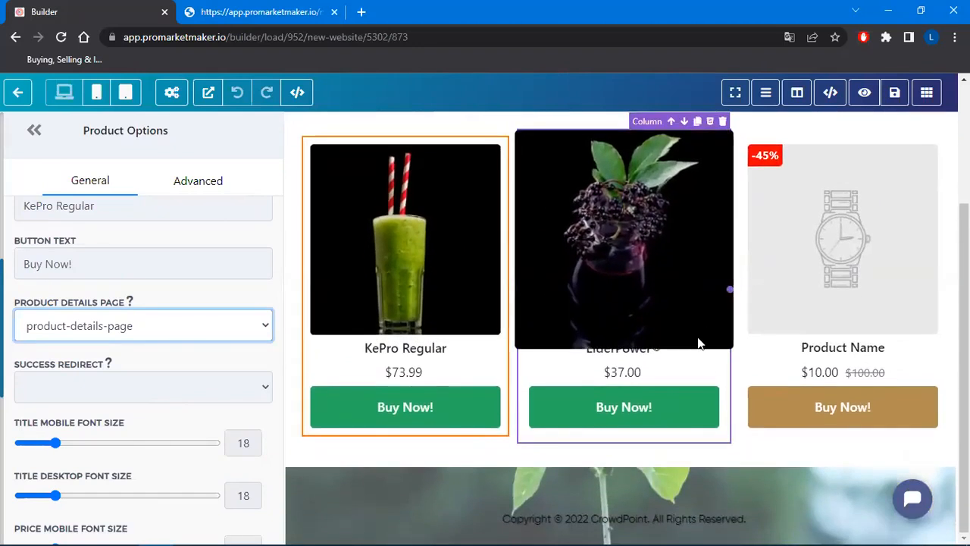
{"action": "scroll", "coordinate": [688, 338], "scroll_direction": "up", "scroll_amount": 3}
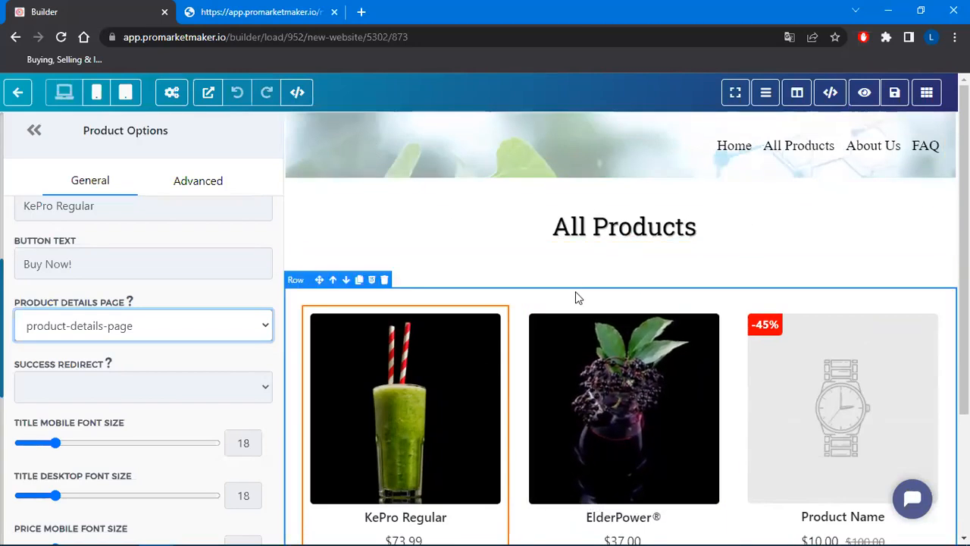
{"action": "scroll", "coordinate": [847, 352], "scroll_direction": "down", "scroll_amount": 2}
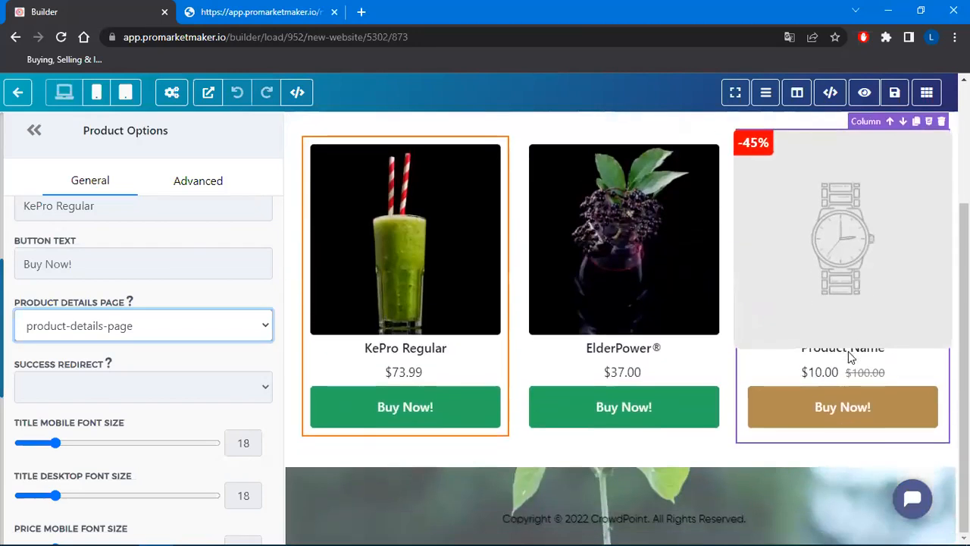
Step: Set the ElderPower® product's details page to product-details-page and save the all-products page
{"action": "left_click", "coordinate": [624, 261]}
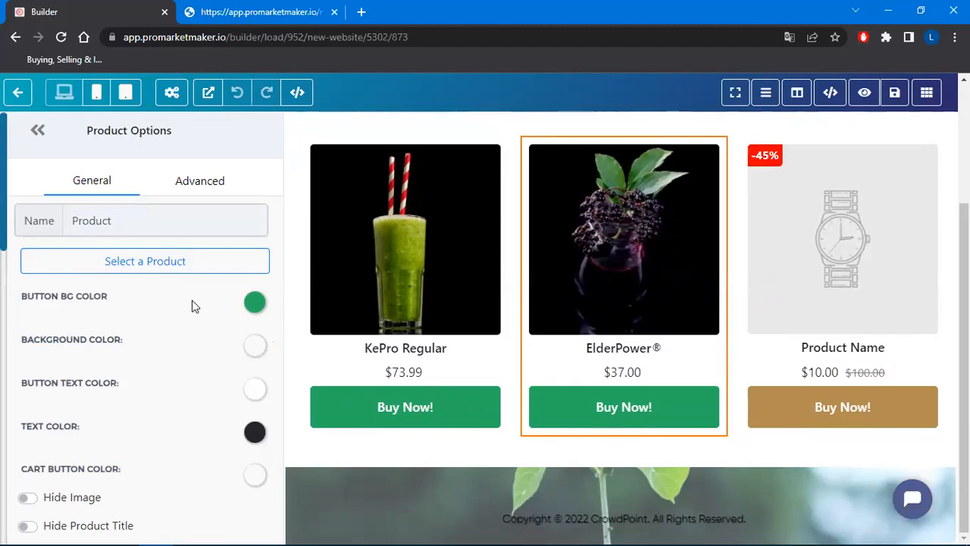
{"action": "scroll", "coordinate": [192, 306], "scroll_direction": "down", "scroll_amount": 3}
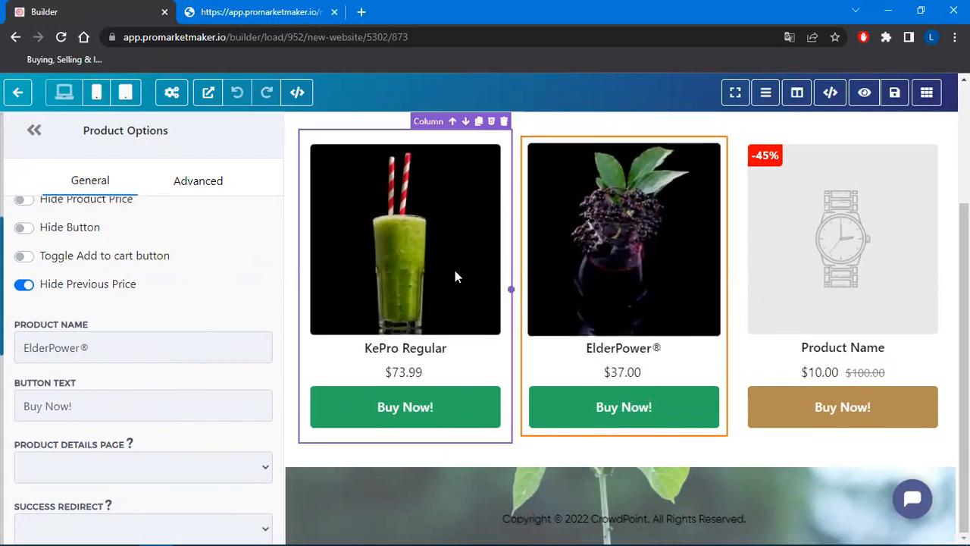
{"action": "scroll", "coordinate": [185, 287], "scroll_direction": "down", "scroll_amount": 2}
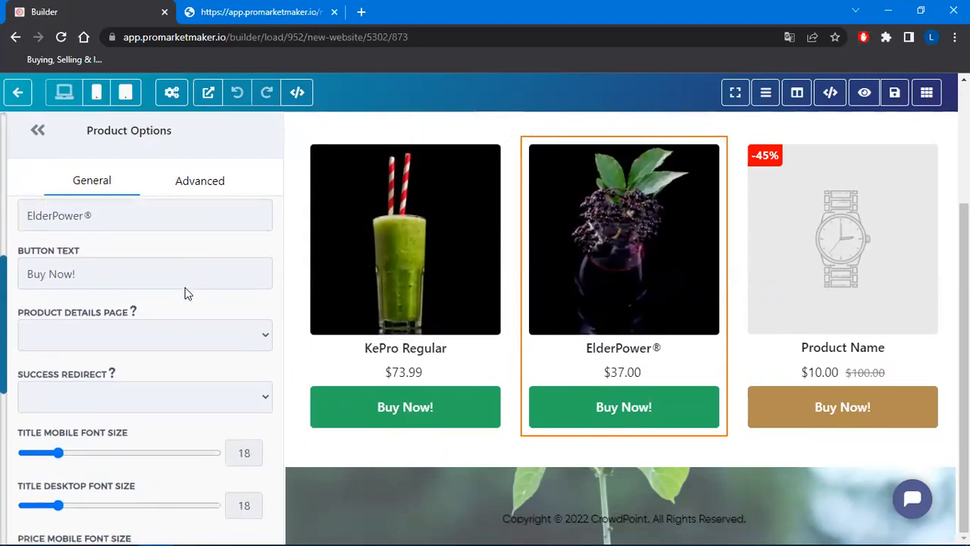
{"action": "left_click", "coordinate": [172, 325]}
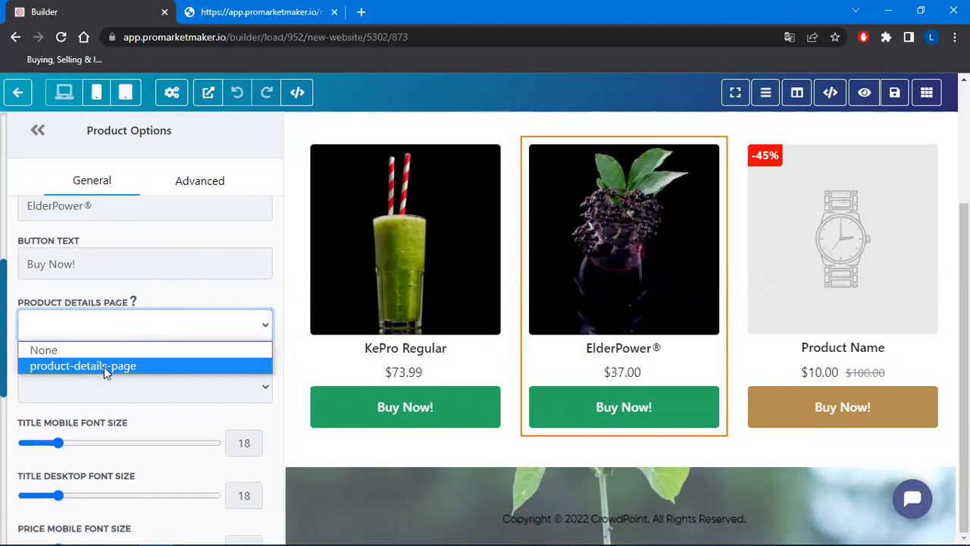
{"action": "left_click", "coordinate": [104, 366]}
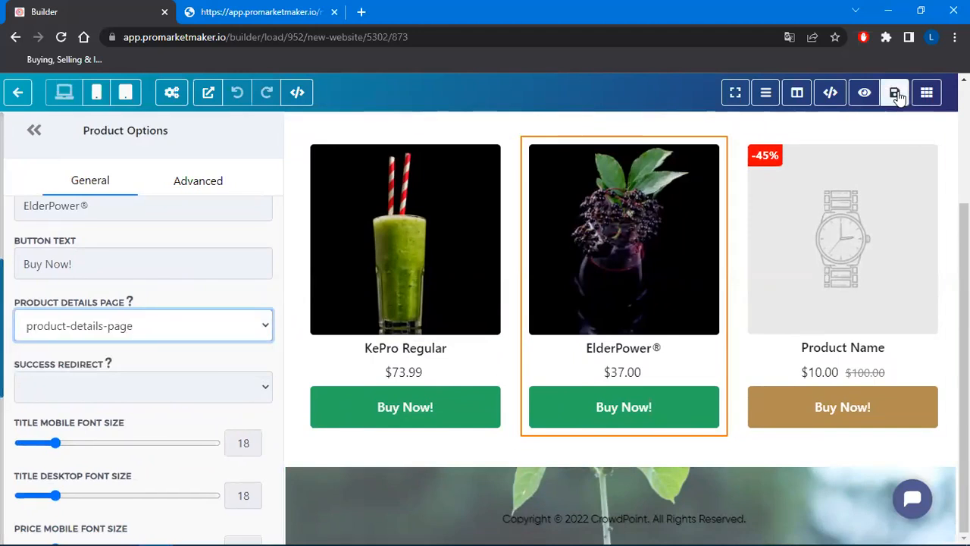
{"action": "left_click", "coordinate": [895, 93]}
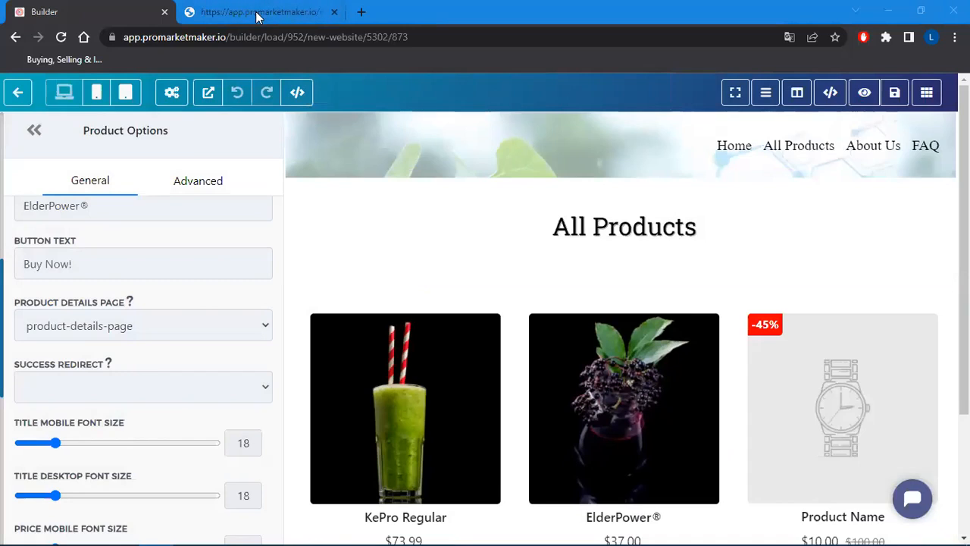
Step: Close the old preview, preview the updated All Products page, and follow KePro Regular's purchase link
{"action": "left_click", "coordinate": [334, 12]}
{"action": "left_click", "coordinate": [864, 94]}
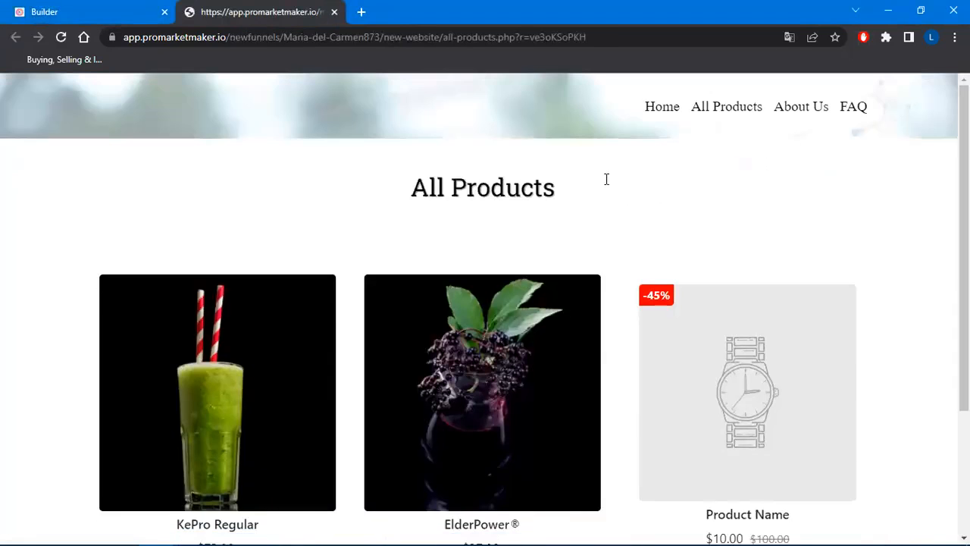
{"action": "scroll", "coordinate": [533, 232], "scroll_direction": "down", "scroll_amount": 3}
{"action": "scroll", "coordinate": [480, 325], "scroll_direction": "up", "scroll_amount": 1}
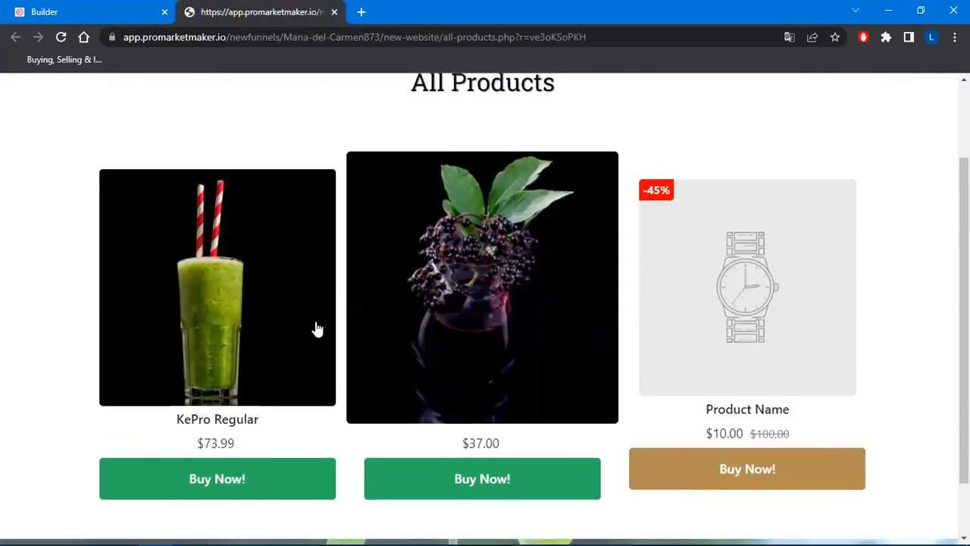
{"action": "left_click", "coordinate": [239, 488]}
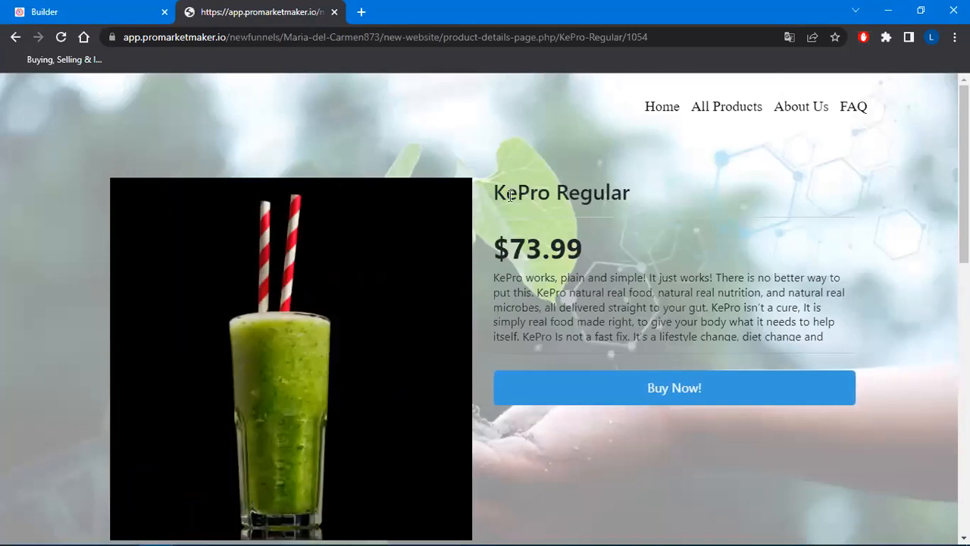
Step: Review the KePro Regular details page, checking its image gallery, long description, icon section and background
{"action": "scroll", "coordinate": [595, 221], "scroll_direction": "down", "scroll_amount": 5}
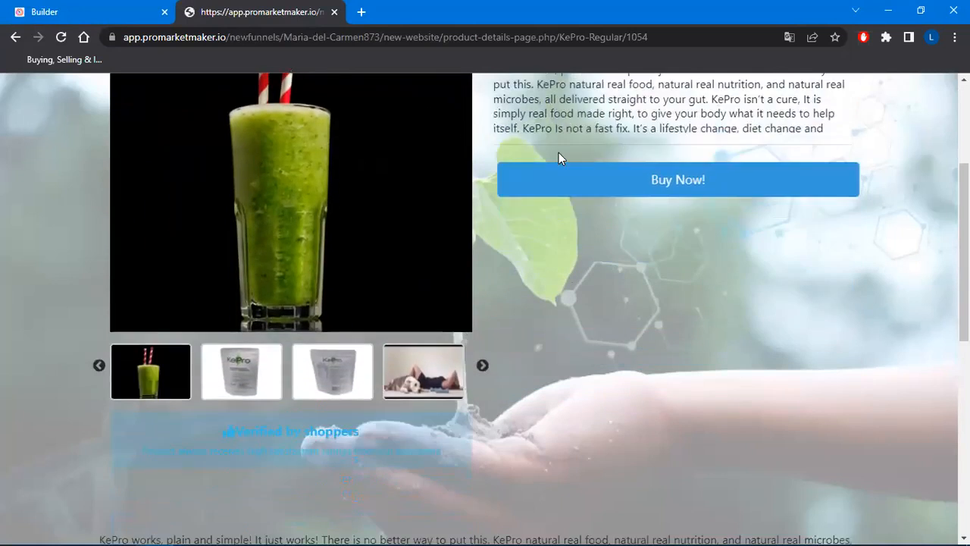
{"action": "scroll", "coordinate": [405, 267], "scroll_direction": "down", "scroll_amount": 3}
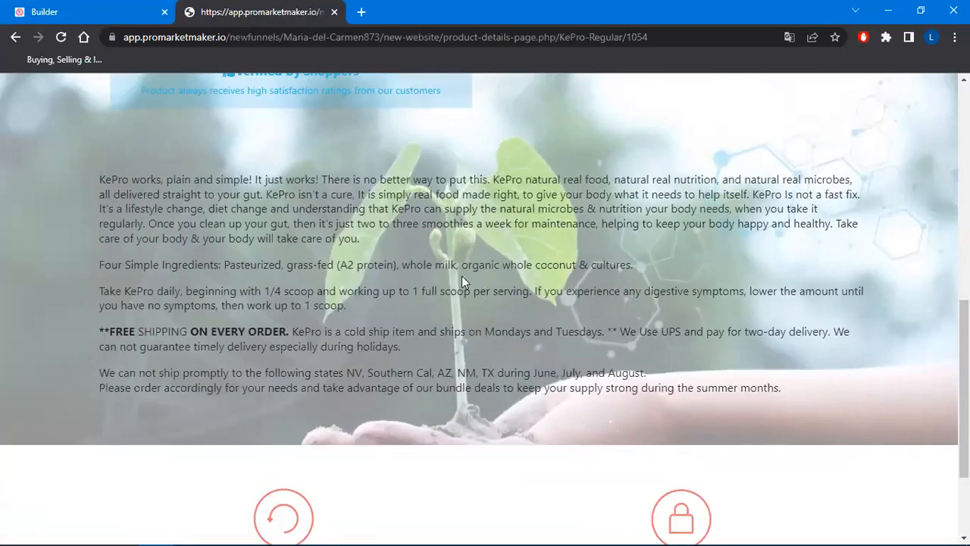
{"action": "scroll", "coordinate": [436, 313], "scroll_direction": "down", "scroll_amount": 2}
{"action": "scroll", "coordinate": [418, 318], "scroll_direction": "up", "scroll_amount": 2}
{"action": "scroll", "coordinate": [414, 334], "scroll_direction": "down", "scroll_amount": 1}
{"action": "scroll", "coordinate": [414, 336], "scroll_direction": "down", "scroll_amount": 1}
{"action": "scroll", "coordinate": [469, 402], "scroll_direction": "up", "scroll_amount": 8}
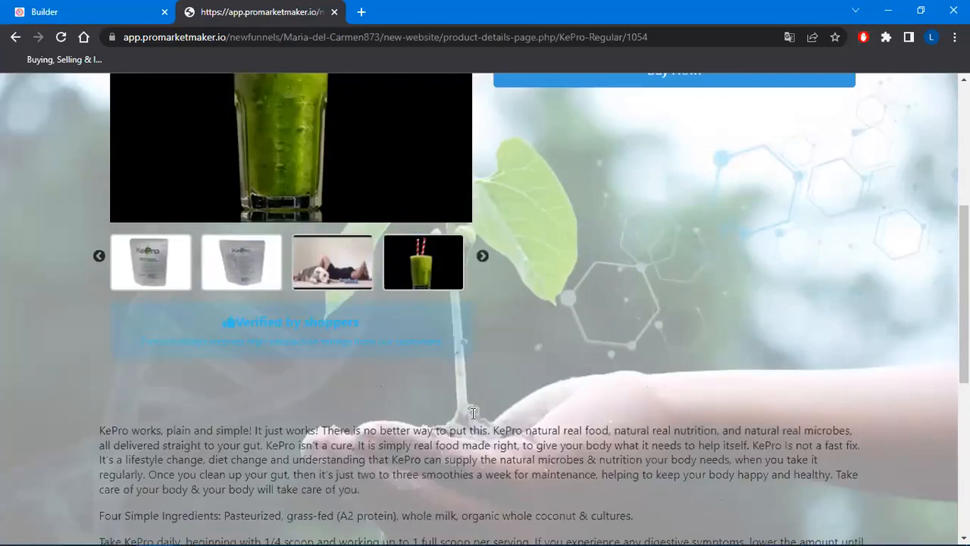
Step: Return to the All Products preview, follow ElderPower®'s purchase link and examine its details page
{"action": "left_click", "coordinate": [15, 36]}
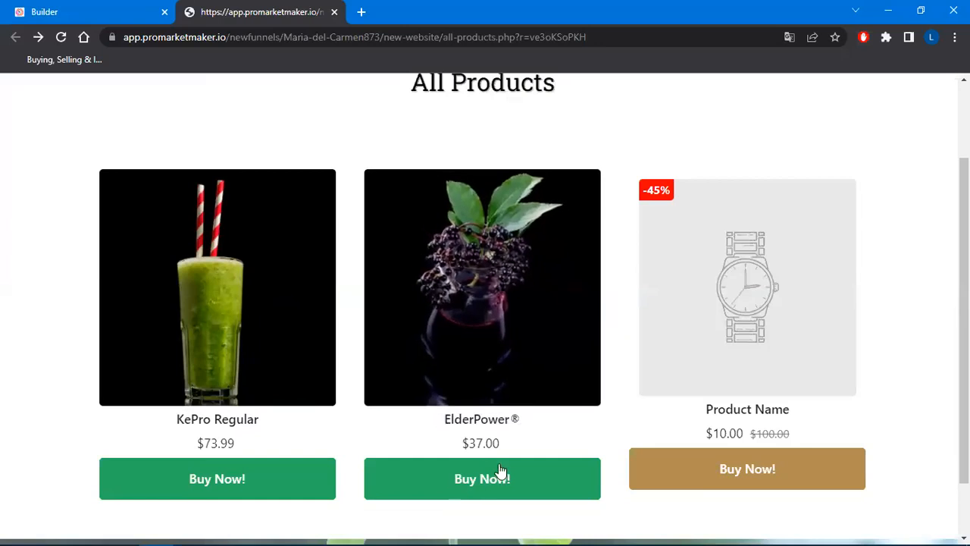
{"action": "left_click", "coordinate": [498, 484]}
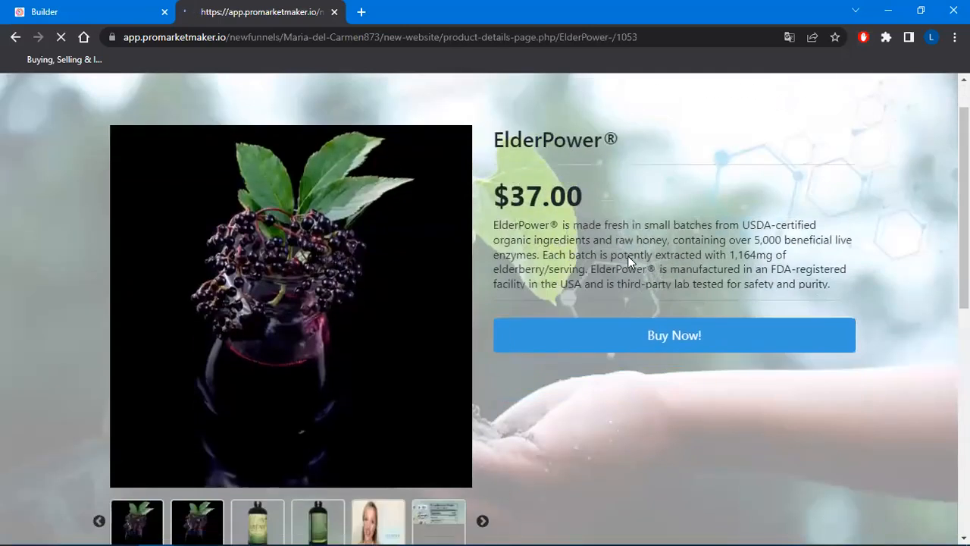
{"action": "scroll", "coordinate": [627, 258], "scroll_direction": "down", "scroll_amount": 7}
{"action": "scroll", "coordinate": [599, 280], "scroll_direction": "up", "scroll_amount": 7}
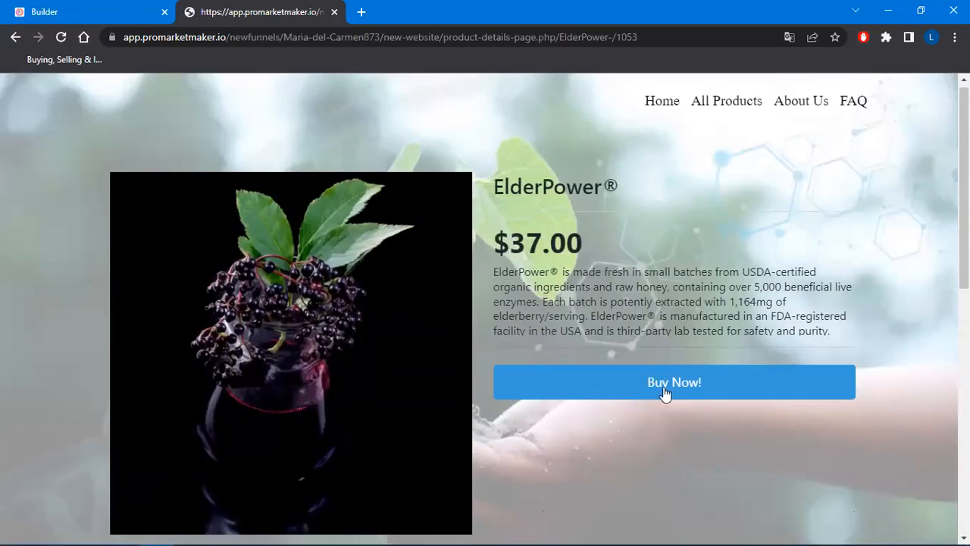
Step: Open the ElderPower® purchase popup from the details page, review its product information and close it
{"action": "left_click", "coordinate": [665, 393]}
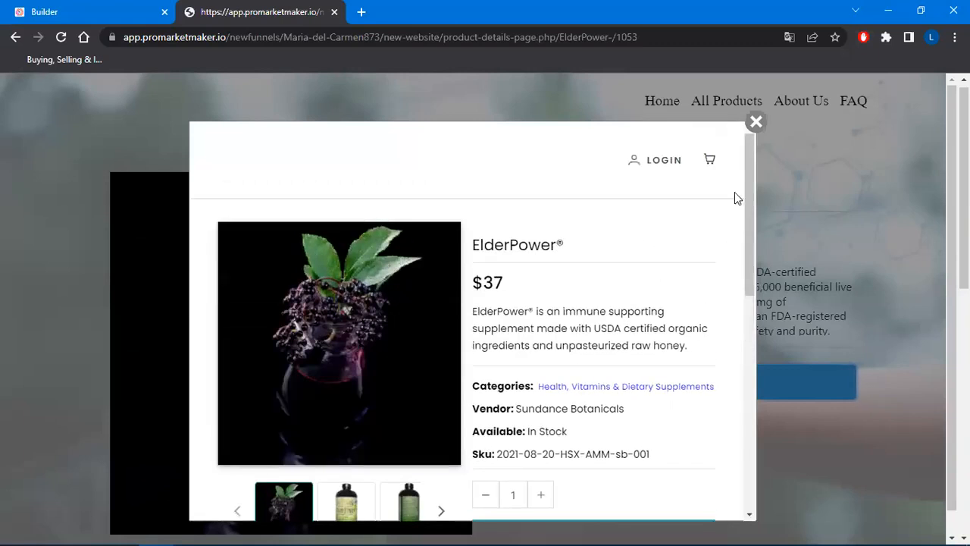
{"action": "mouse_move", "coordinate": [749, 172]}
{"action": "left_mouse_down"}
{"action": "mouse_move", "coordinate": [769, 409]}
{"action": "mouse_move", "coordinate": [750, 175]}
{"action": "left_mouse_up"}
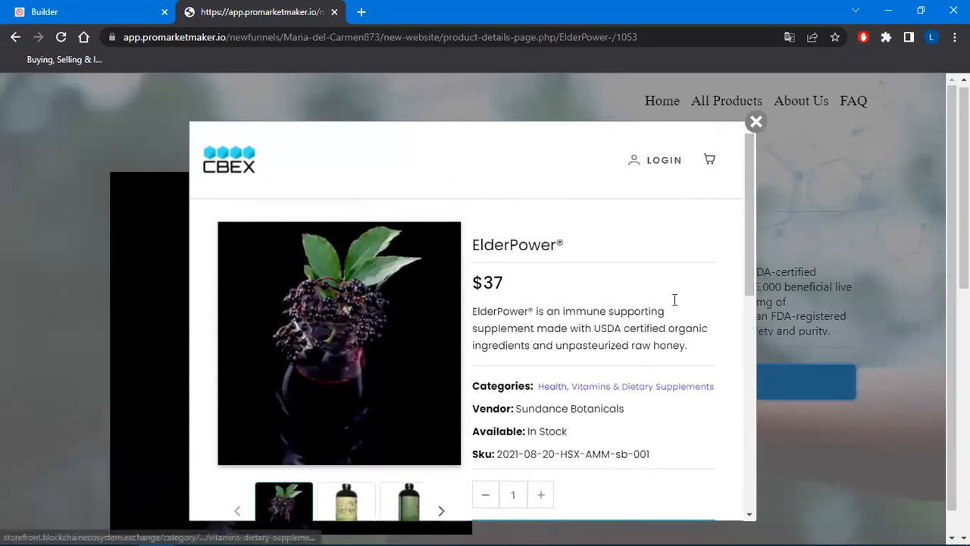
{"action": "left_click", "coordinate": [756, 121]}
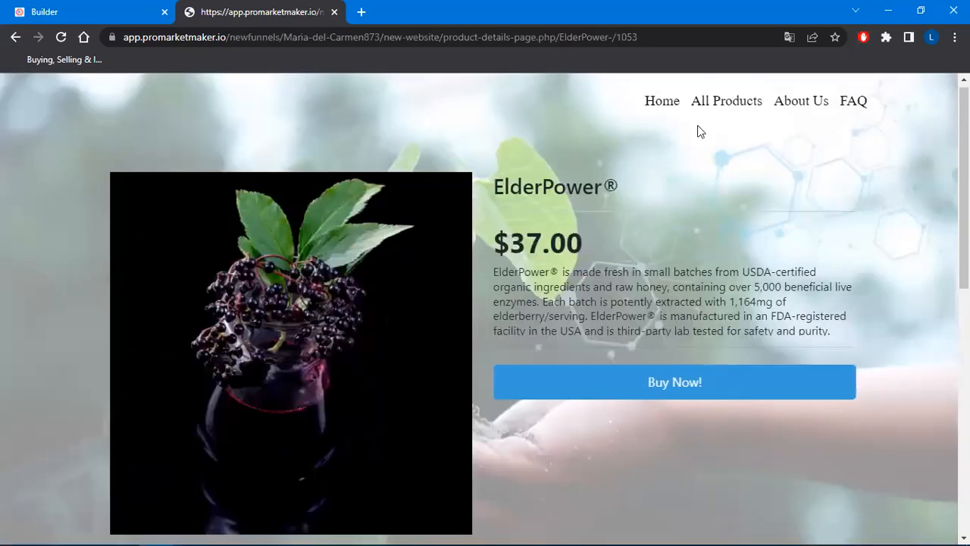
Step: Close the preview and open the home page for editing in the builder
{"action": "left_click", "coordinate": [334, 13]}
{"action": "left_click", "coordinate": [926, 91]}
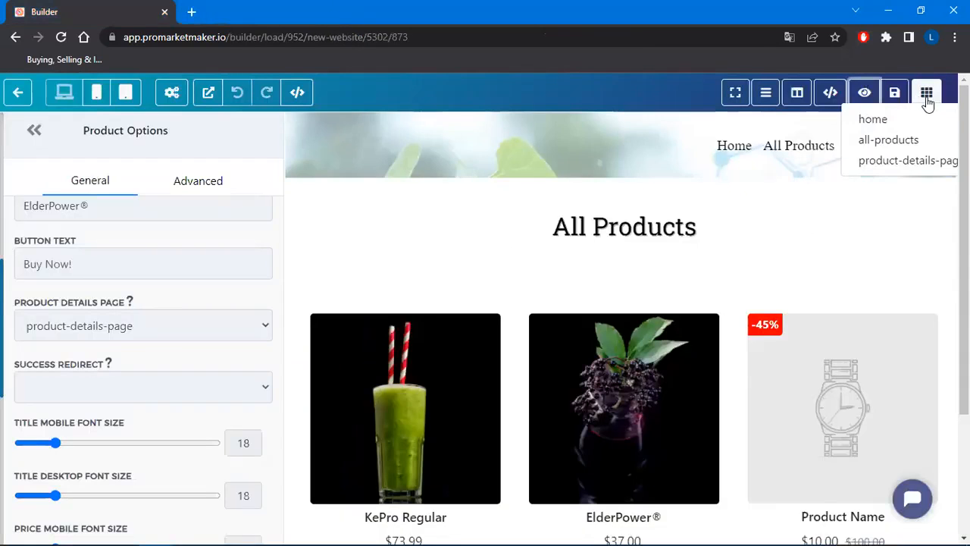
{"action": "left_click", "coordinate": [878, 120]}
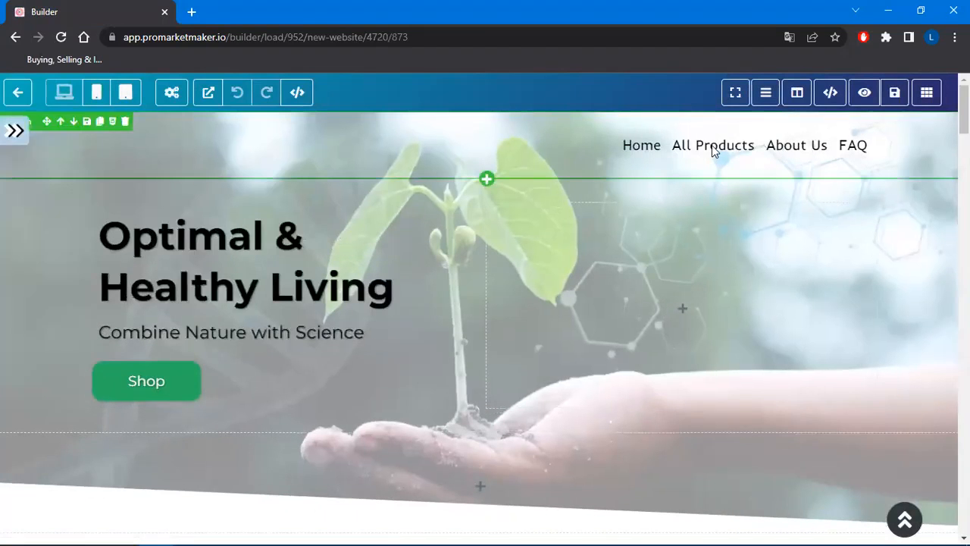
Step: Link the navigation bar's Home item to the home funnel step using Go to Step, and save the item
{"action": "left_click", "coordinate": [712, 149]}
{"action": "scroll", "coordinate": [129, 314], "scroll_direction": "down", "scroll_amount": 4}
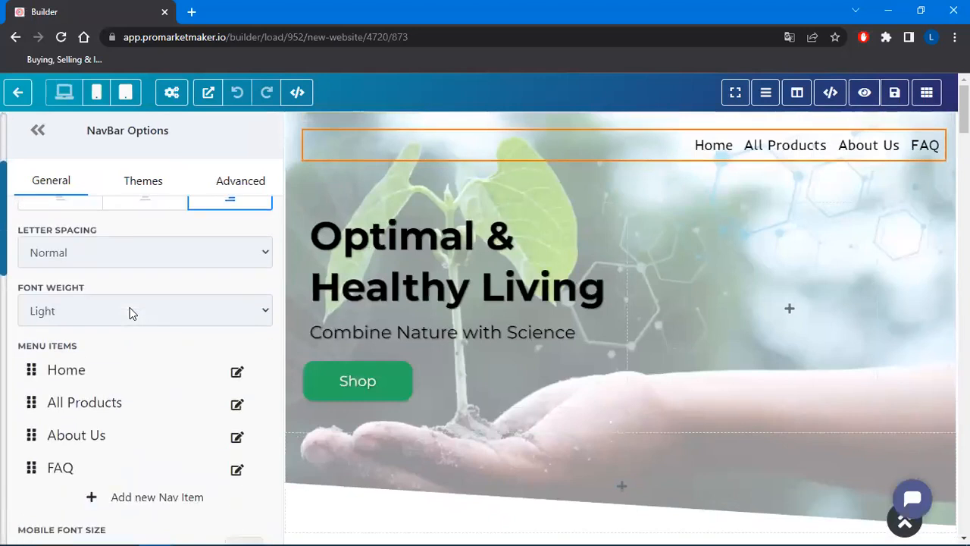
{"action": "left_click", "coordinate": [236, 289]}
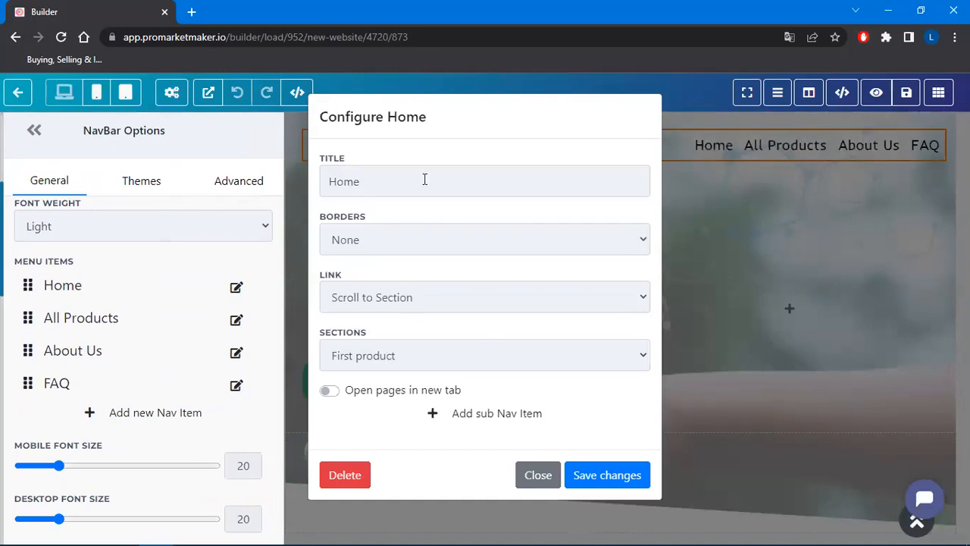
{"action": "left_click", "coordinate": [382, 296]}
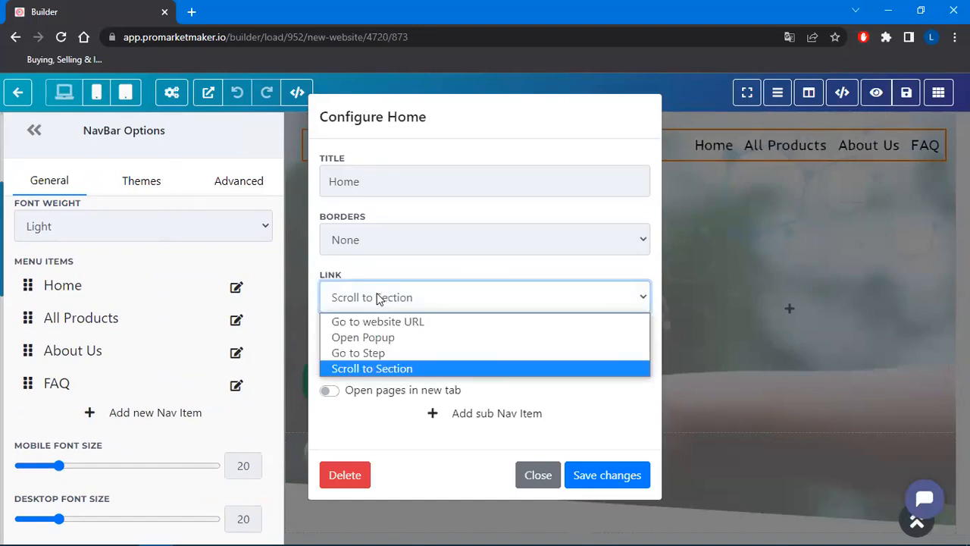
{"action": "left_click", "coordinate": [379, 353]}
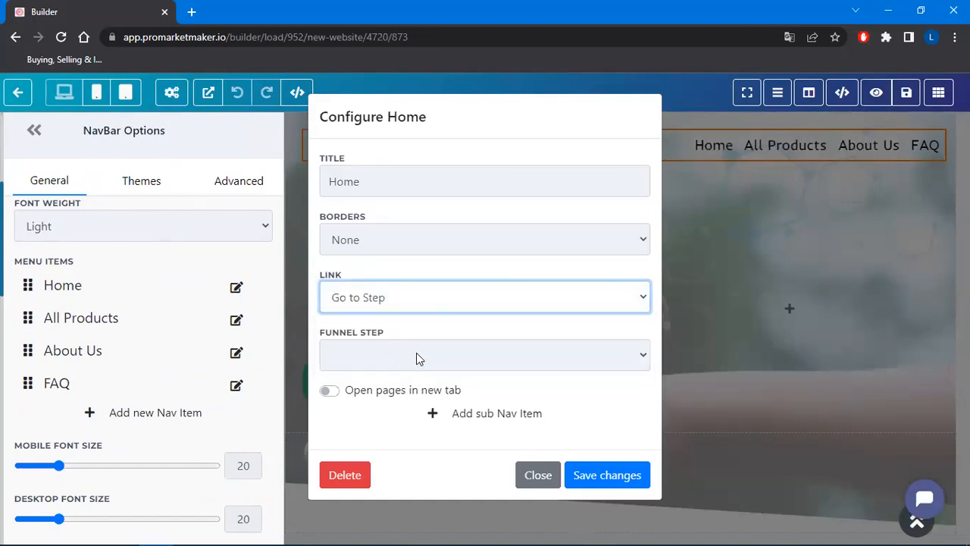
{"action": "left_click", "coordinate": [416, 356]}
{"action": "left_click", "coordinate": [367, 387]}
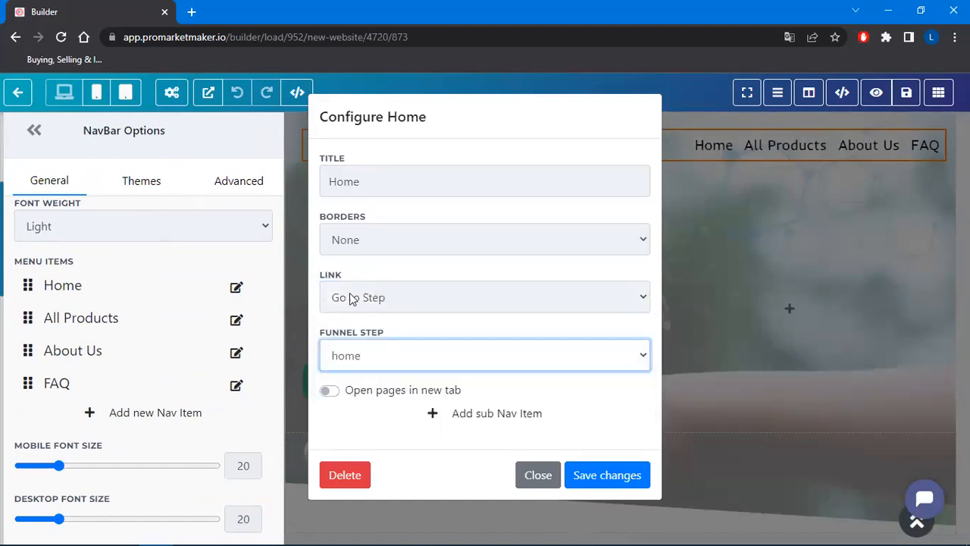
{"action": "left_click", "coordinate": [392, 303]}
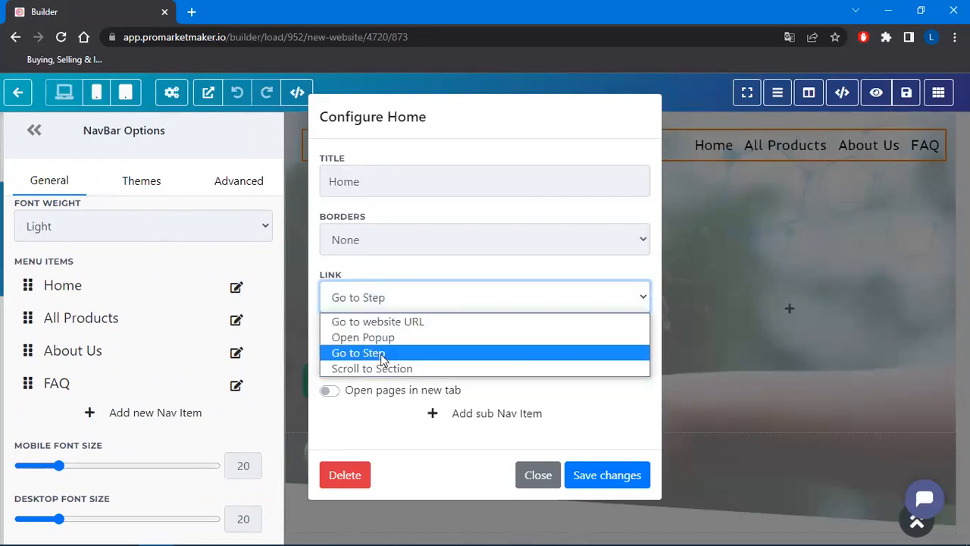
{"action": "left_click", "coordinate": [383, 354]}
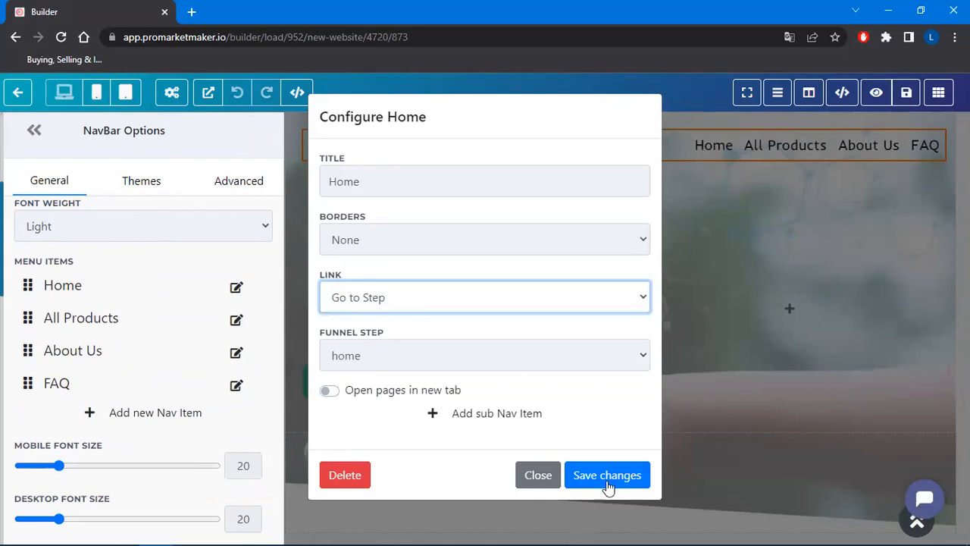
{"action": "left_click", "coordinate": [607, 476]}
Step: Set the All Products navigation item's funnel step to all-products and save the item
{"action": "scroll", "coordinate": [170, 329], "scroll_direction": "down", "scroll_amount": 2}
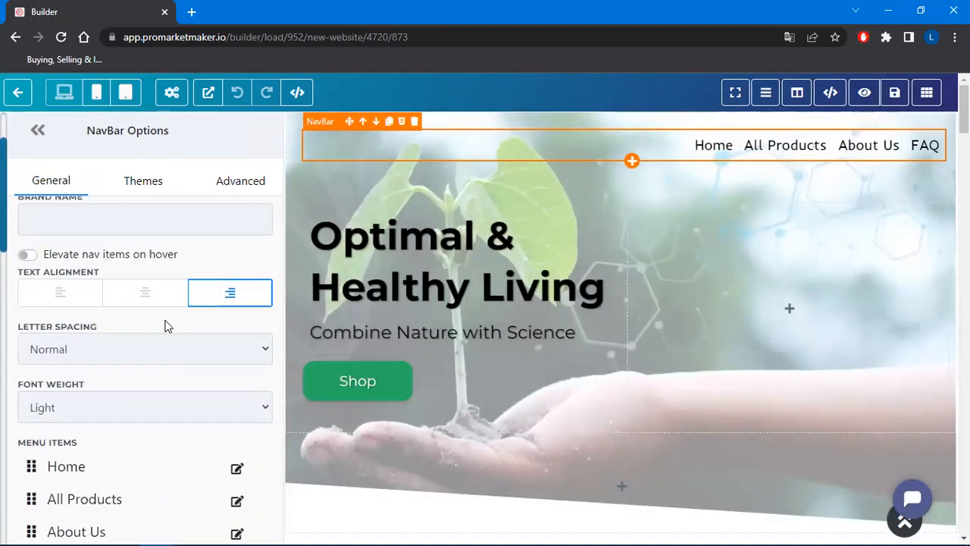
{"action": "scroll", "coordinate": [168, 326], "scroll_direction": "down", "scroll_amount": 3}
{"action": "left_click", "coordinate": [236, 320]}
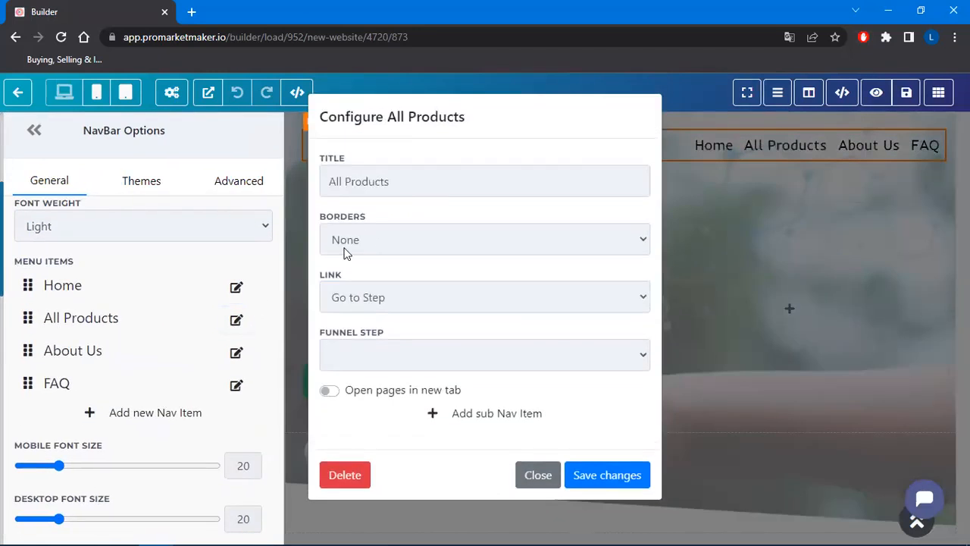
{"action": "left_click", "coordinate": [393, 362]}
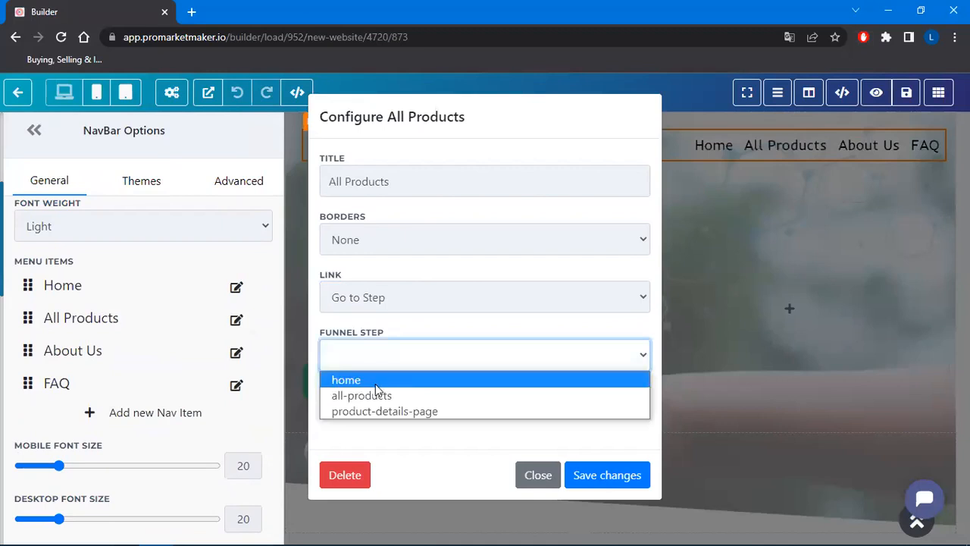
{"action": "left_click", "coordinate": [349, 395]}
{"action": "left_click", "coordinate": [615, 483]}
Step: Check the FAQ navigation item's link settings without changing them, and save the home page
{"action": "scroll", "coordinate": [230, 292], "scroll_direction": "down", "scroll_amount": 4}
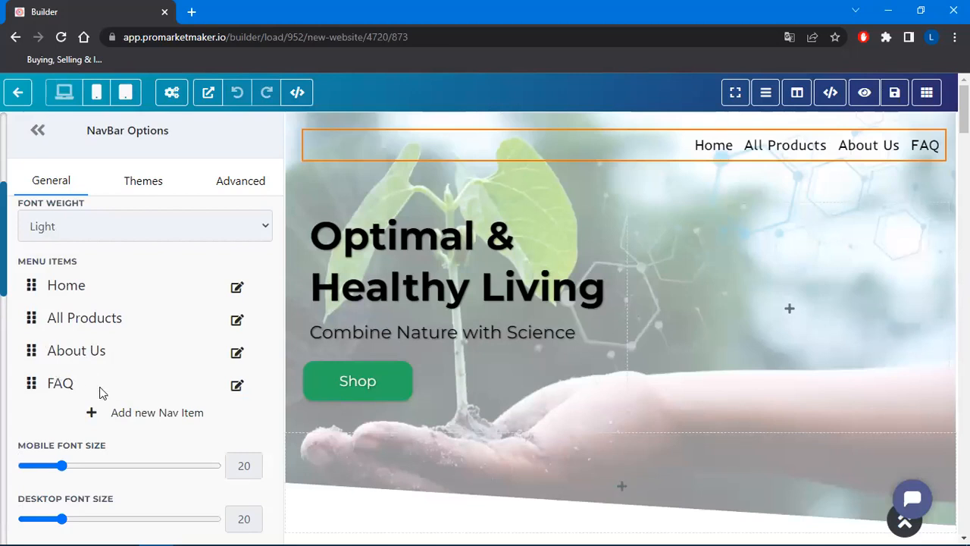
{"action": "left_click", "coordinate": [236, 387]}
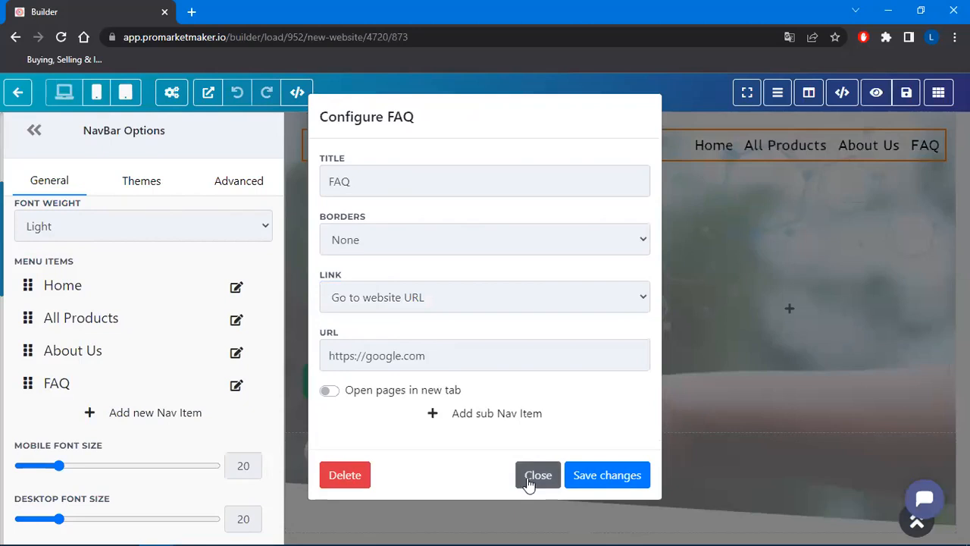
{"action": "left_click", "coordinate": [526, 483]}
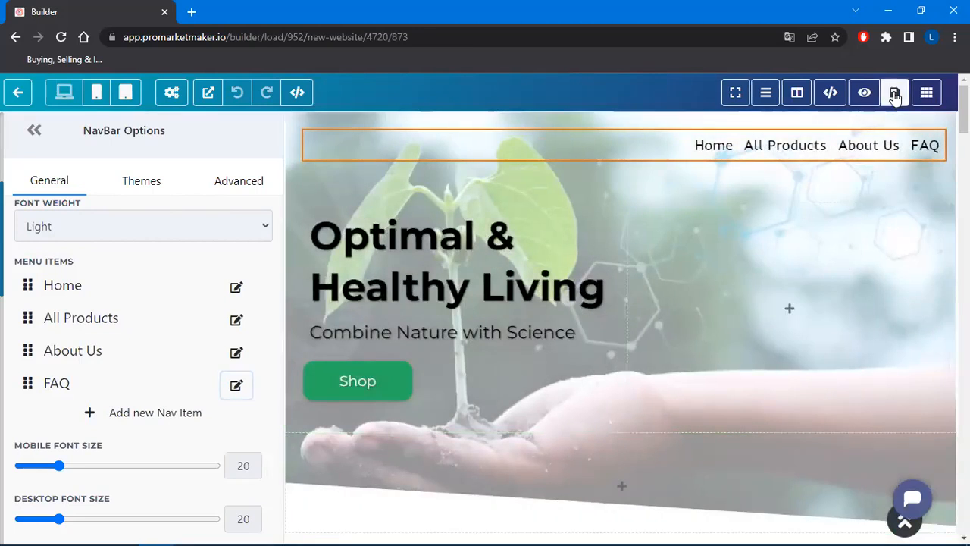
{"action": "left_click", "coordinate": [893, 94]}
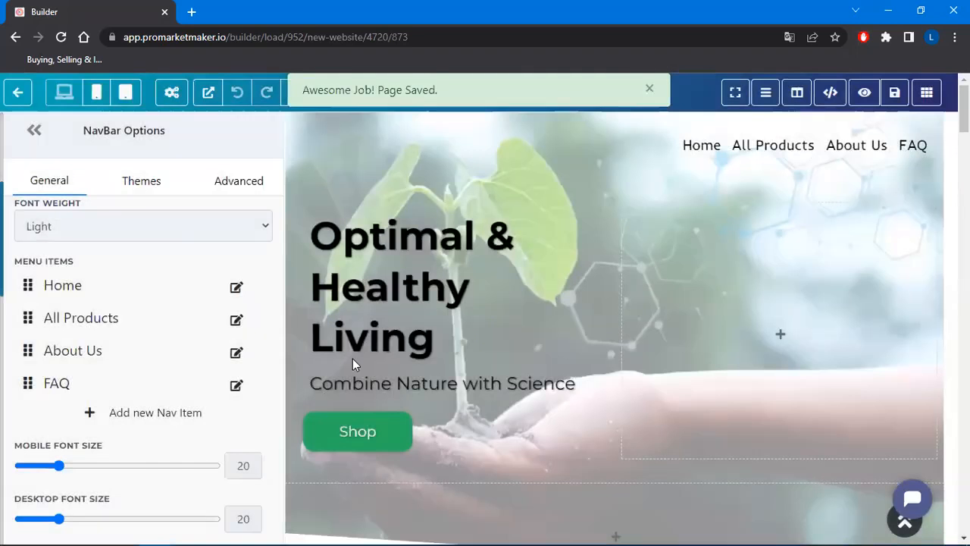
Step: Open the leithbay store in a new browser tab, follow its FAQ link and copy the FAQ site's address
{"action": "left_click", "coordinate": [191, 12]}
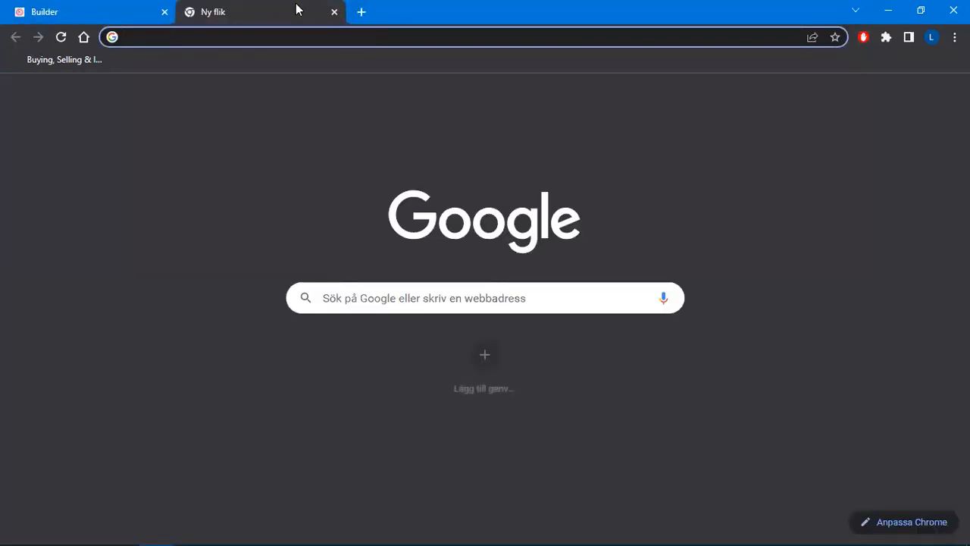
{"action": "type", "text": "leith"}
{"action": "key", "text": "Return"}
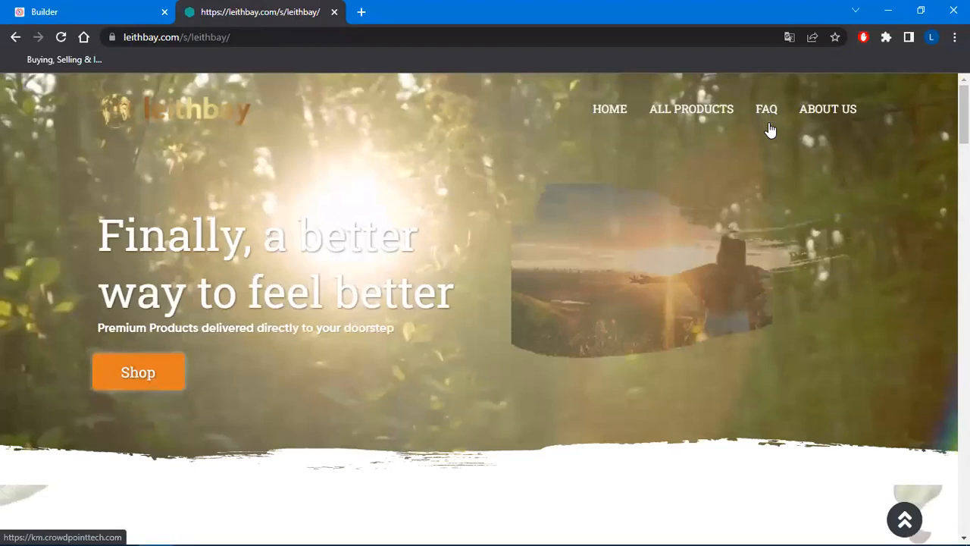
{"action": "left_click", "coordinate": [767, 108]}
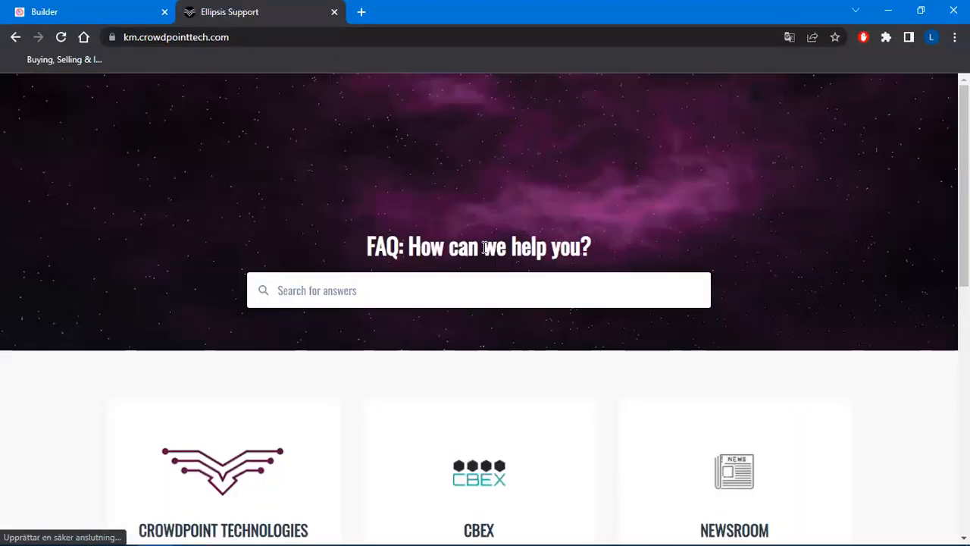
{"action": "left_click", "coordinate": [138, 37]}
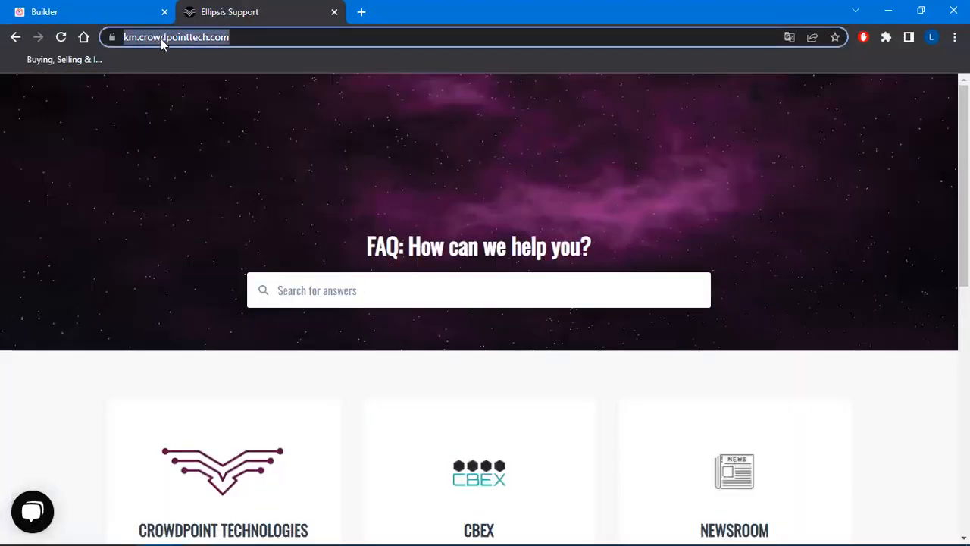
{"action": "right_click", "coordinate": [161, 39]}
{"action": "left_click", "coordinate": [209, 120]}
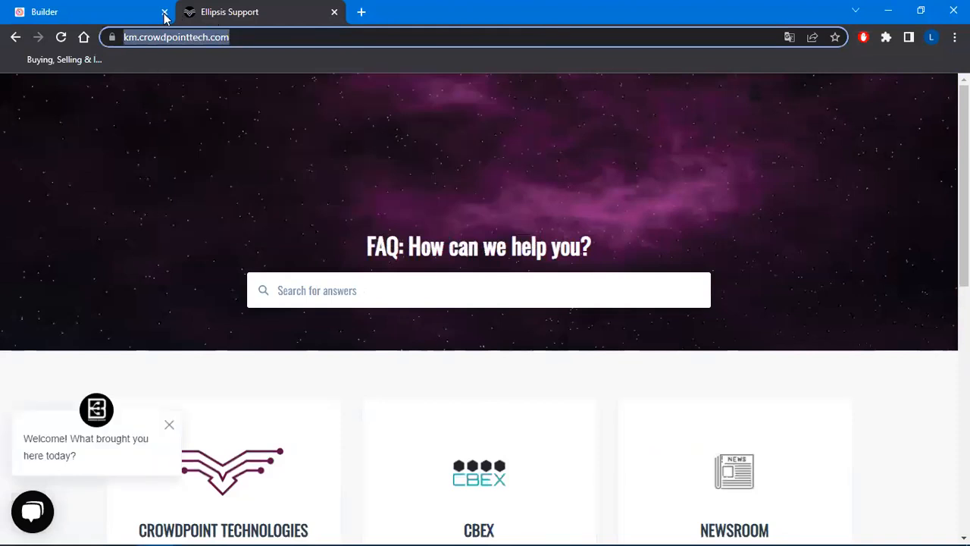
Step: Set the FAQ navigation item's URL to the copied km.crowdpointtech.com address, save the home page, and close the FAQ site
{"action": "left_click", "coordinate": [92, 8]}
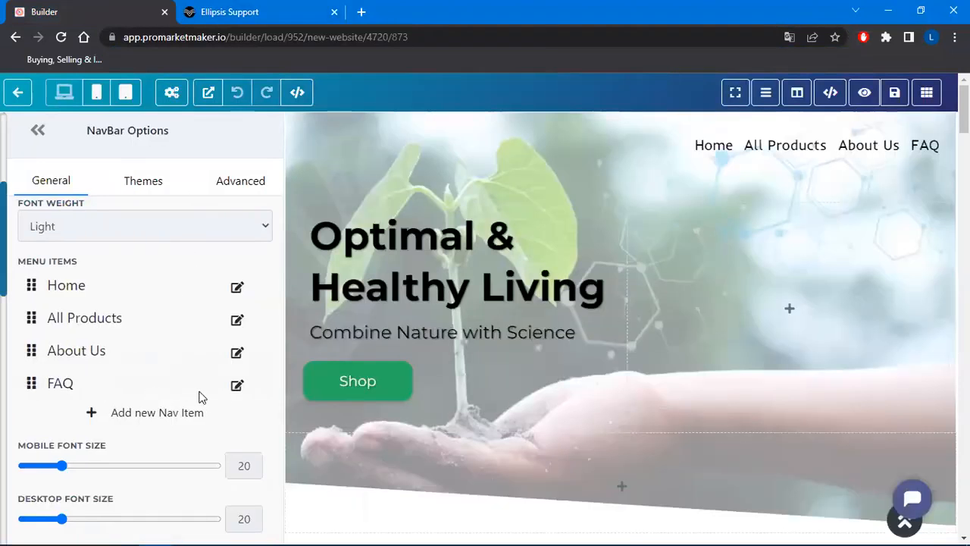
{"action": "left_click", "coordinate": [237, 387]}
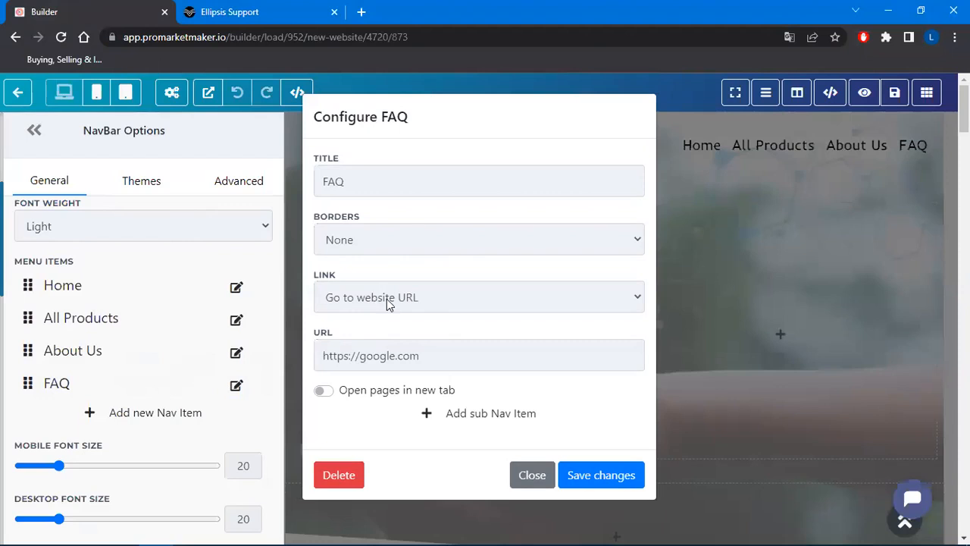
{"action": "left_click_drag", "start_coordinate": [416, 361], "coordinate": [277, 370]}
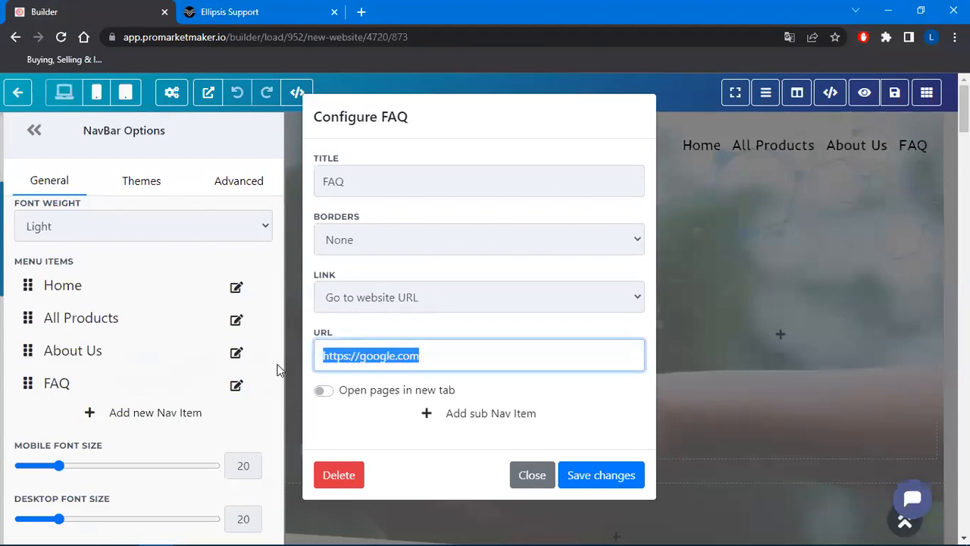
{"action": "key", "text": "ctrl+v"}
{"action": "left_click", "coordinate": [613, 475]}
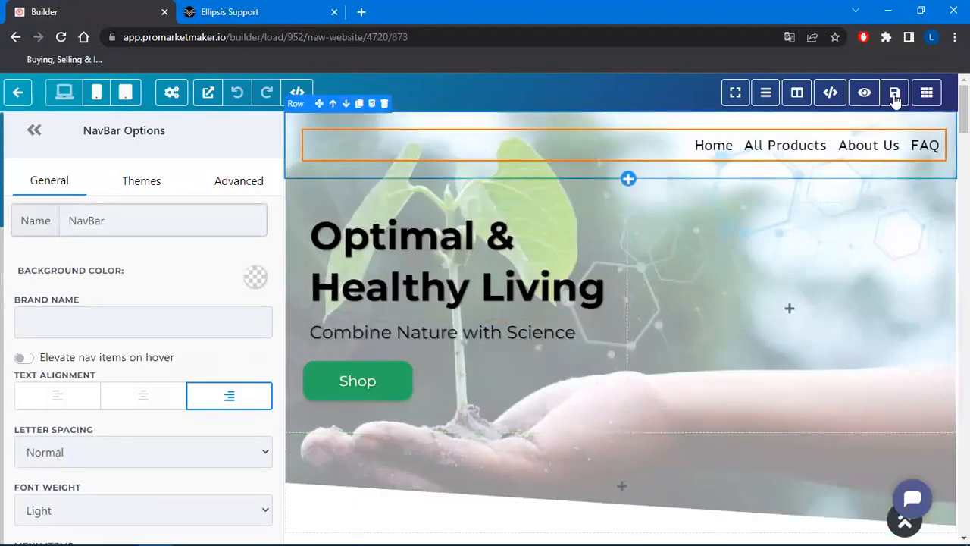
{"action": "left_click", "coordinate": [895, 94]}
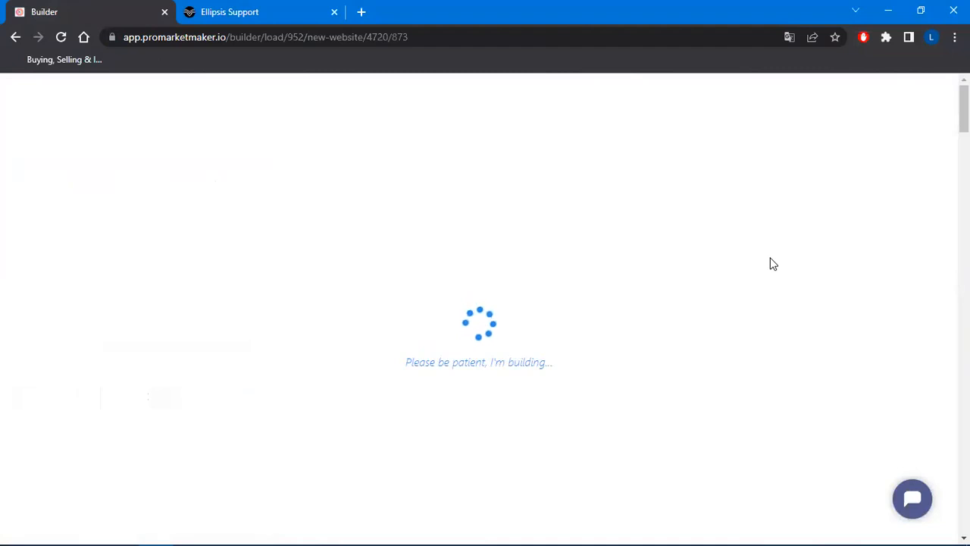
{"action": "left_click", "coordinate": [334, 12]}
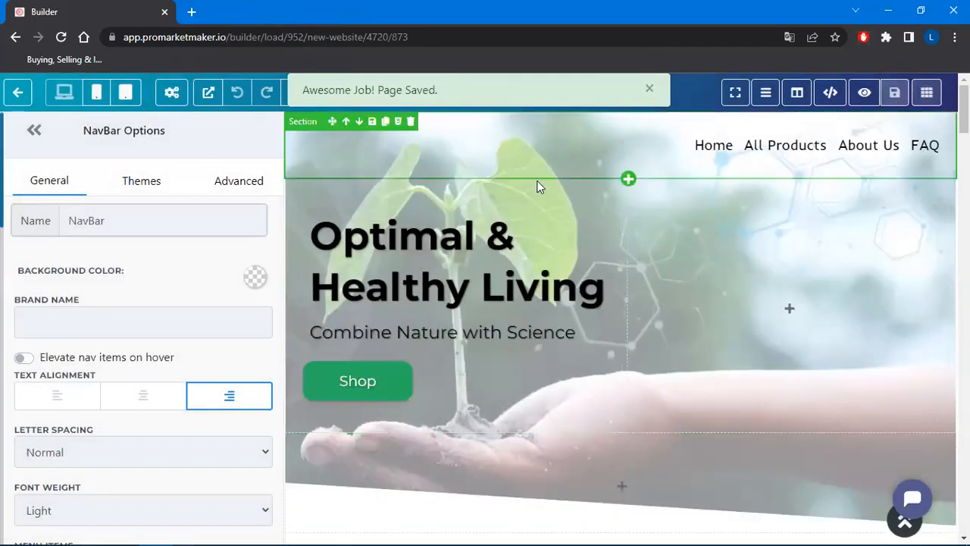
Step: Return to the store's step list and clone the Product details page step within this store (New website)
{"action": "left_click", "coordinate": [22, 104]}
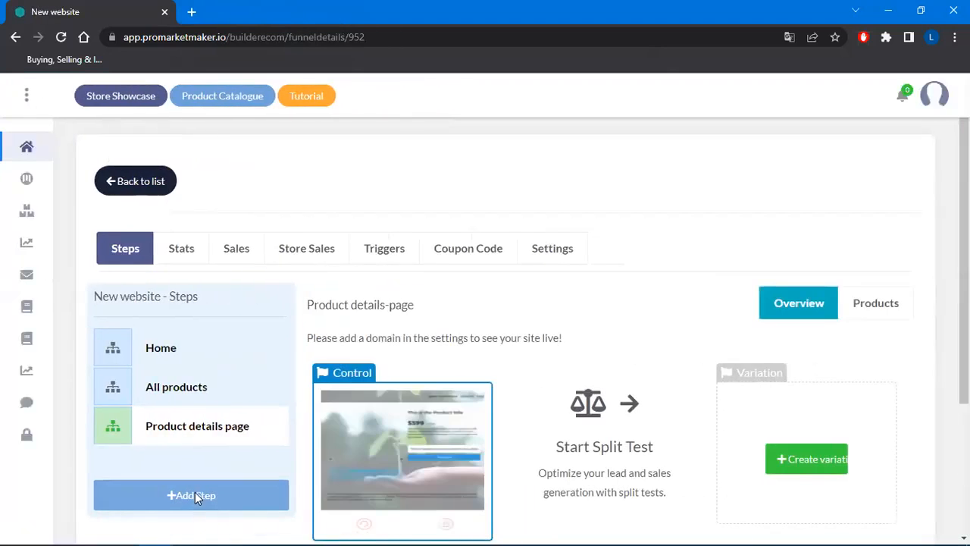
{"action": "left_click", "coordinate": [195, 494]}
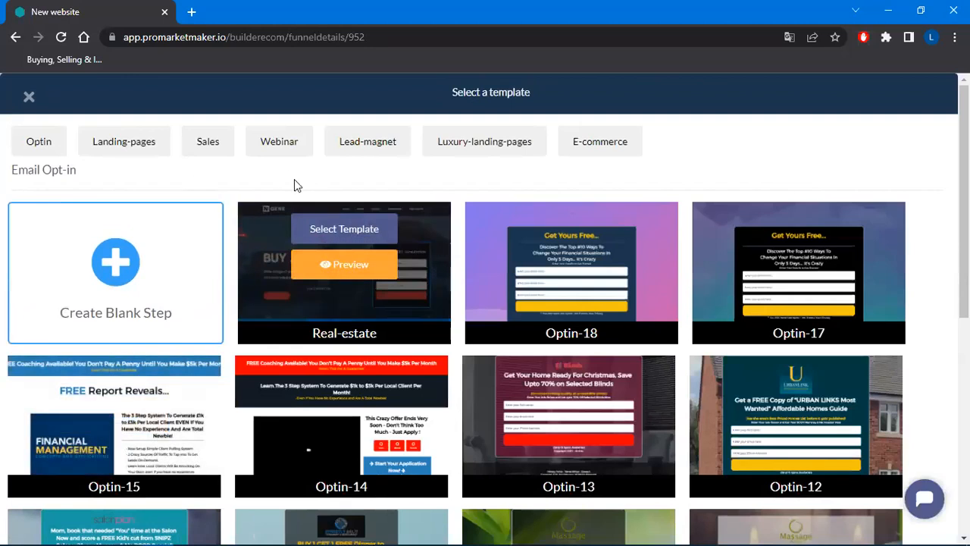
{"action": "left_click", "coordinate": [29, 99]}
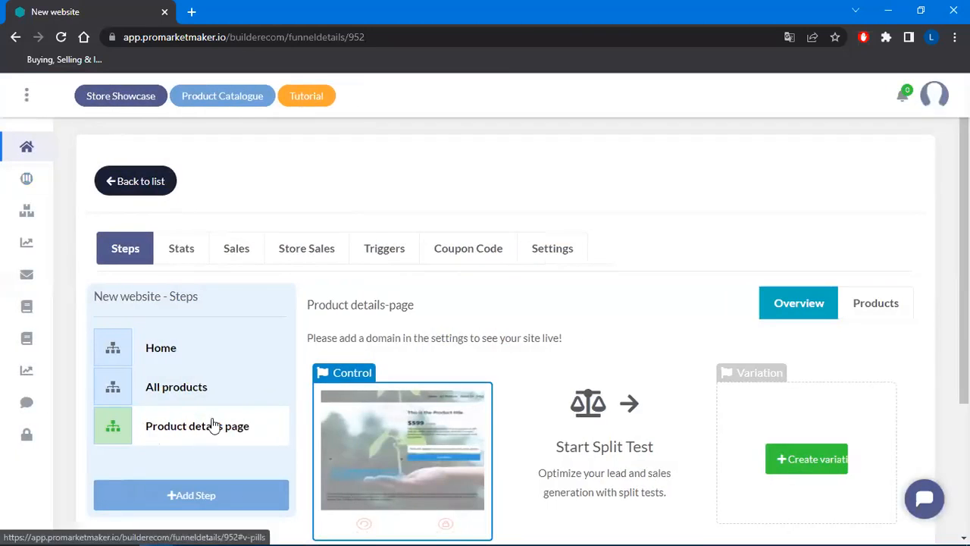
{"action": "scroll", "coordinate": [216, 355], "scroll_direction": "down", "scroll_amount": 2}
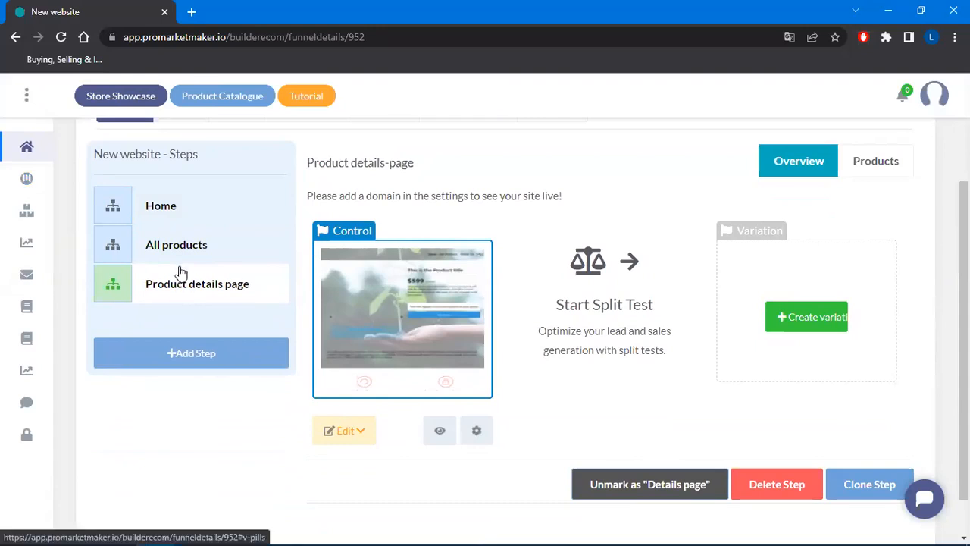
{"action": "left_click", "coordinate": [112, 249]}
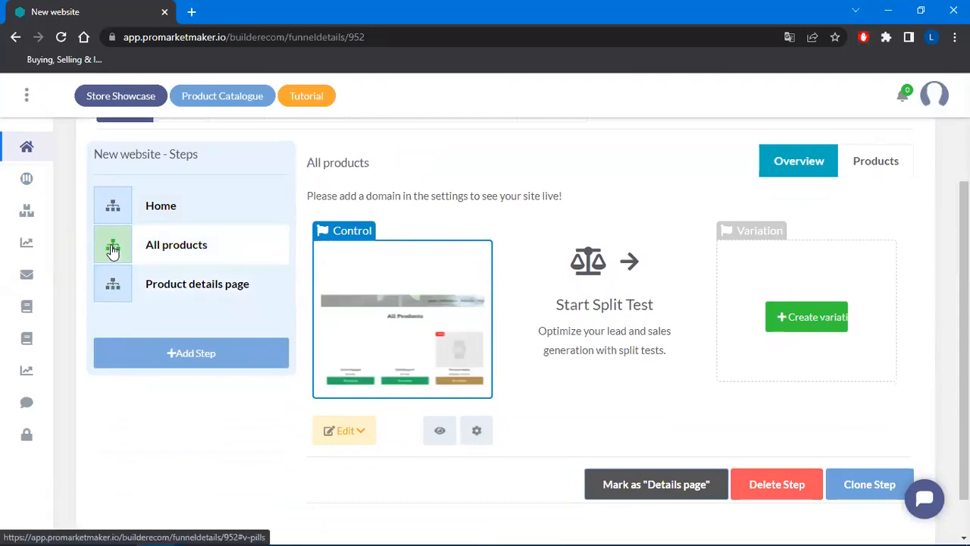
{"action": "left_click", "coordinate": [118, 288]}
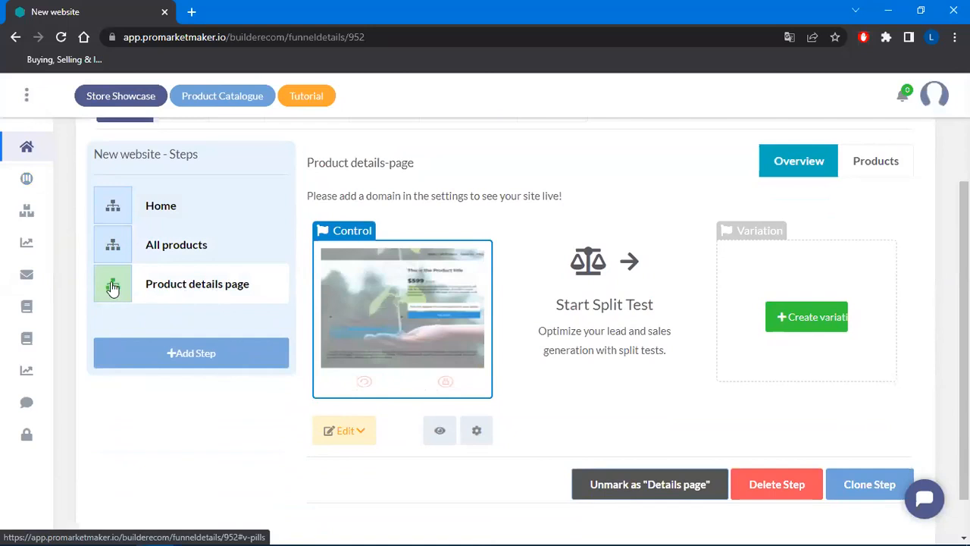
{"action": "left_click", "coordinate": [872, 489]}
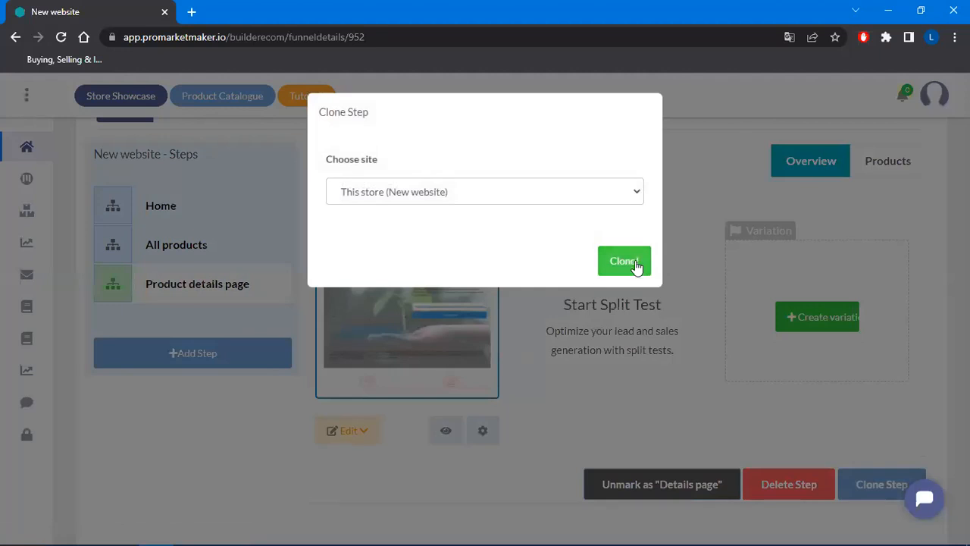
{"action": "left_click", "coordinate": [634, 262]}
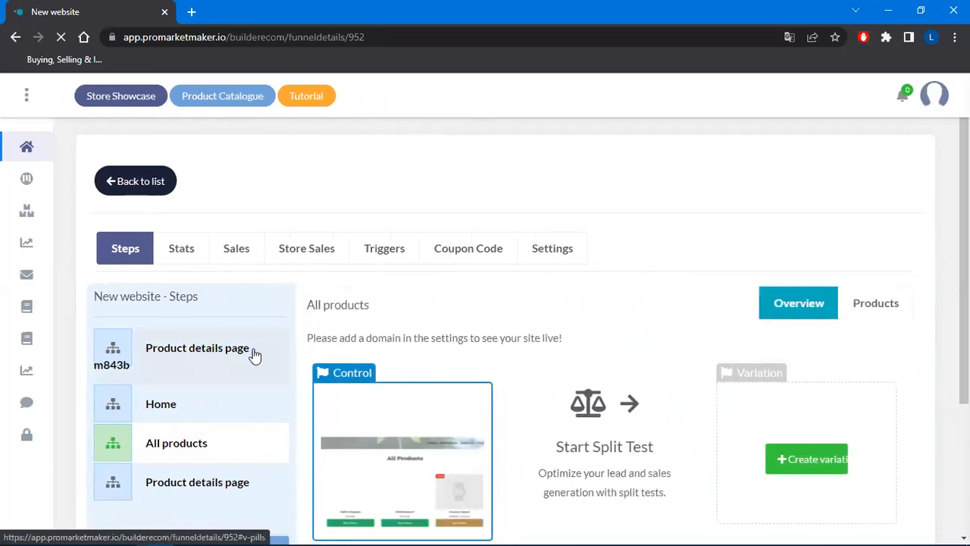
Step: Rename the cloned Product details page step as Thank you
{"action": "scroll", "coordinate": [227, 321], "scroll_direction": "down", "scroll_amount": 1}
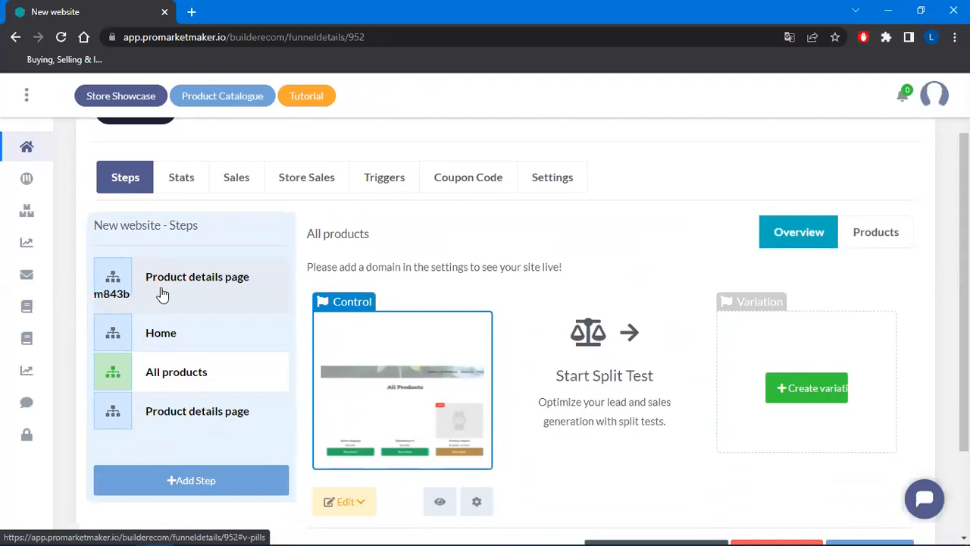
{"action": "left_click", "coordinate": [112, 281]}
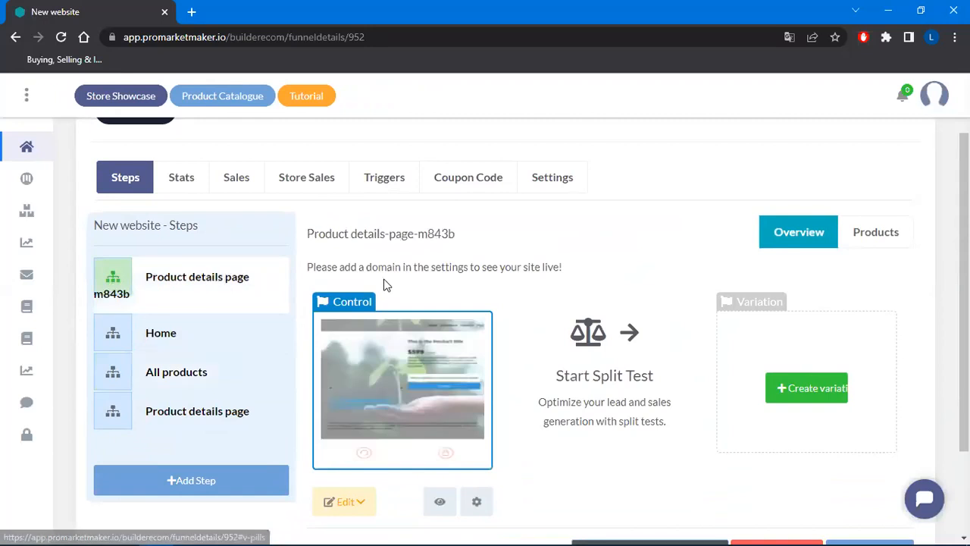
{"action": "scroll", "coordinate": [417, 341], "scroll_direction": "down", "scroll_amount": 1}
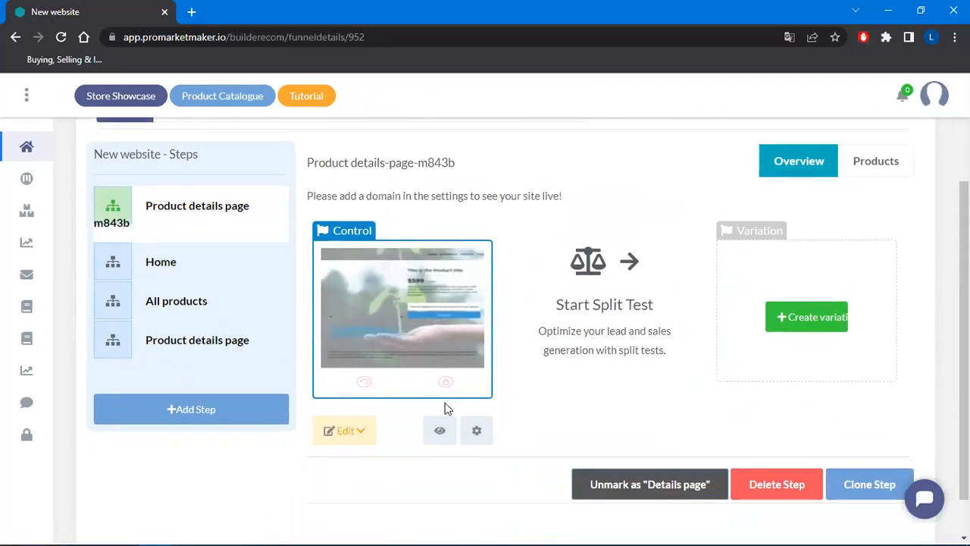
{"action": "left_click", "coordinate": [477, 432]}
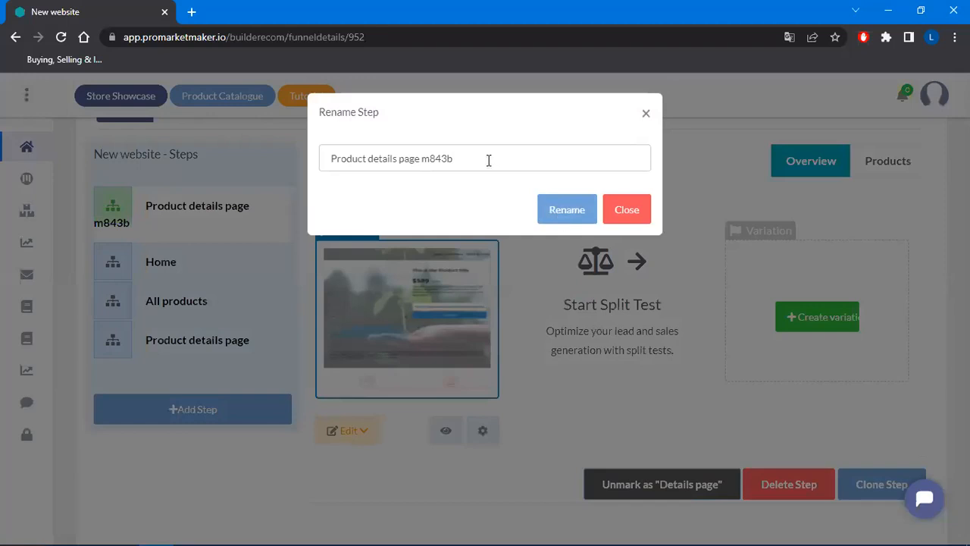
{"action": "left_click_drag", "start_coordinate": [487, 158], "coordinate": [264, 163]}
{"action": "type", "text": "Thank Y"}
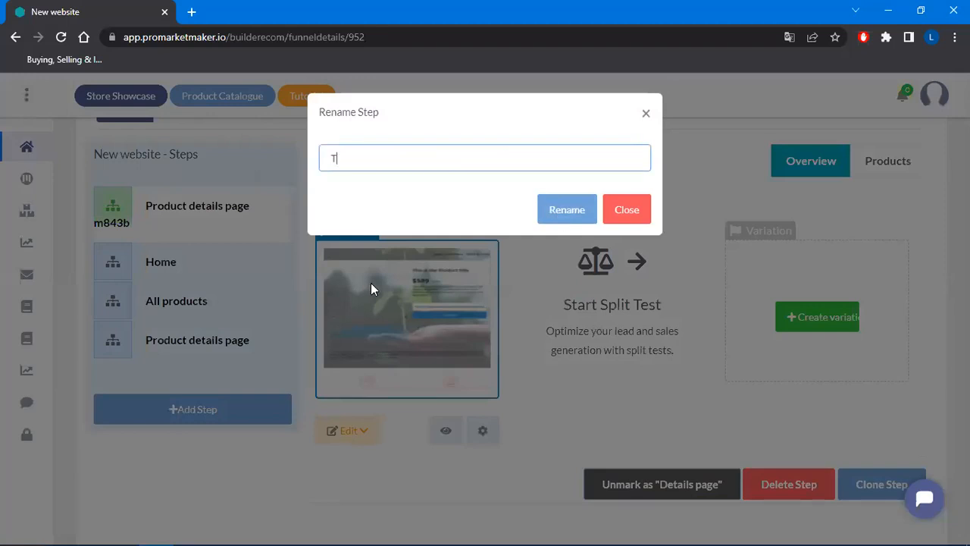
{"action": "type", "text": "ou"}
{"action": "left_click", "coordinate": [568, 212]}
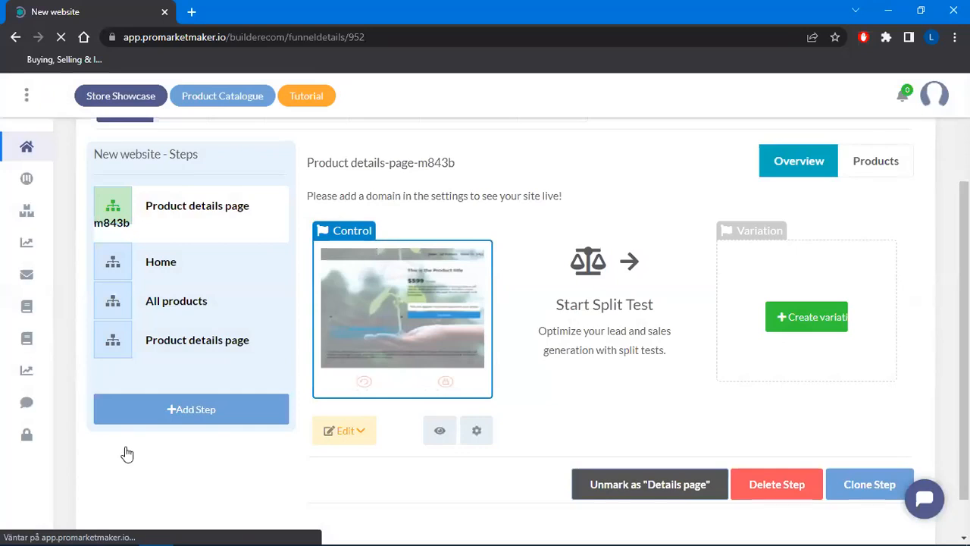
Step: Open the Thank you step's page for editing in the same browser tab
{"action": "scroll", "coordinate": [167, 326], "scroll_direction": "down", "scroll_amount": 3}
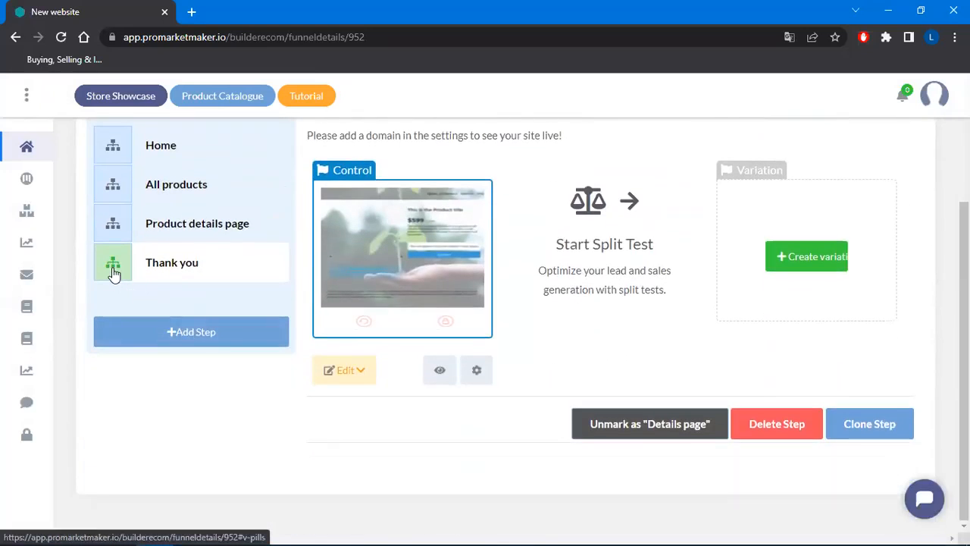
{"action": "left_click", "coordinate": [345, 370]}
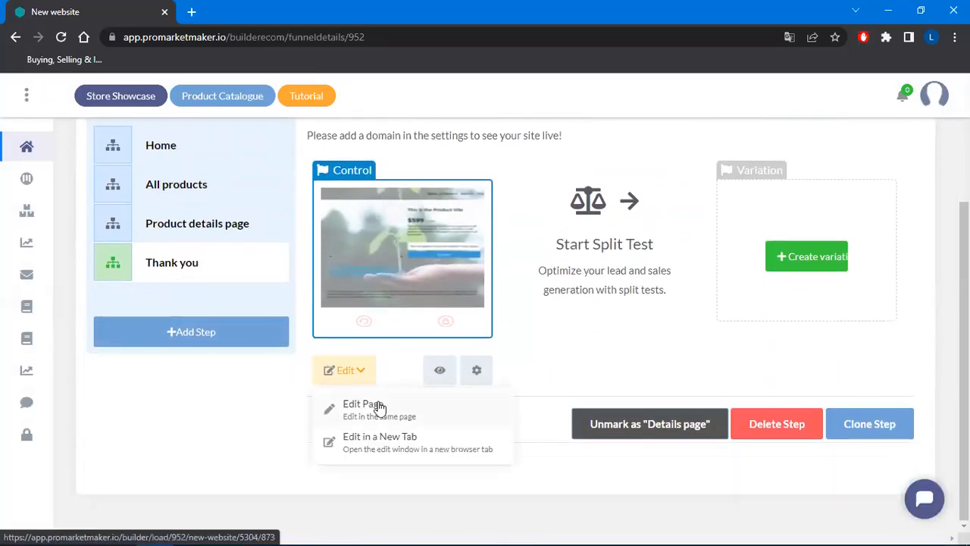
{"action": "left_click", "coordinate": [379, 405]}
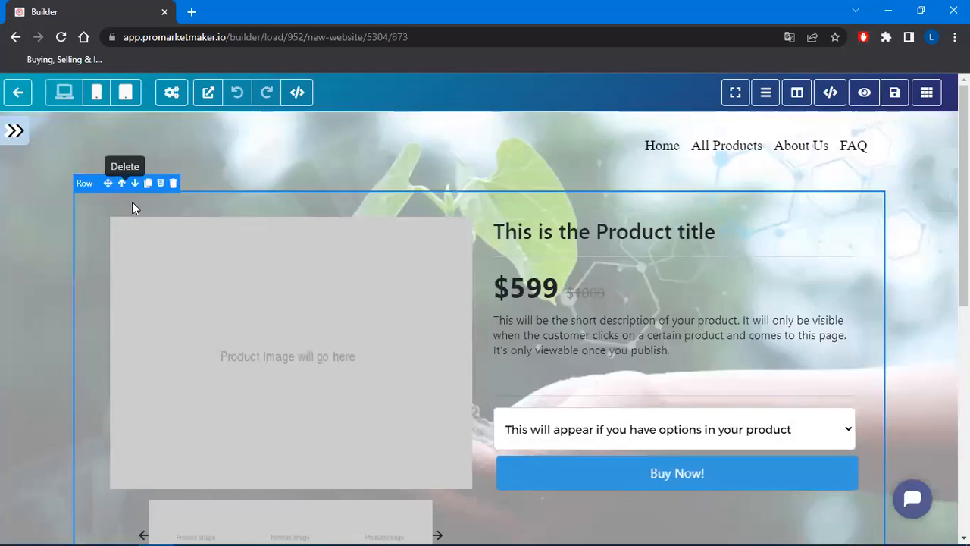
Step: Delete the product row, the return and secure payment section, and the long product description from the page
{"action": "left_click", "coordinate": [174, 188]}
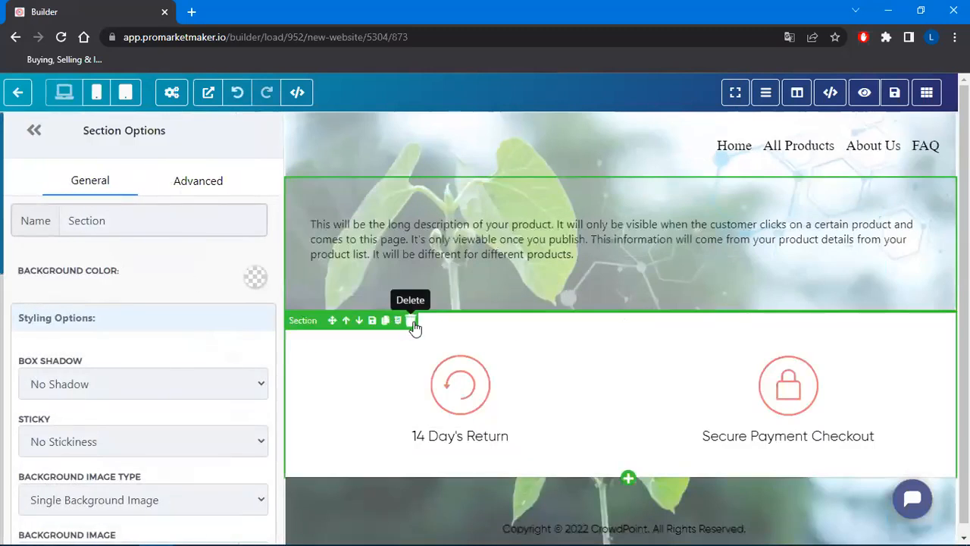
{"action": "left_click", "coordinate": [411, 320]}
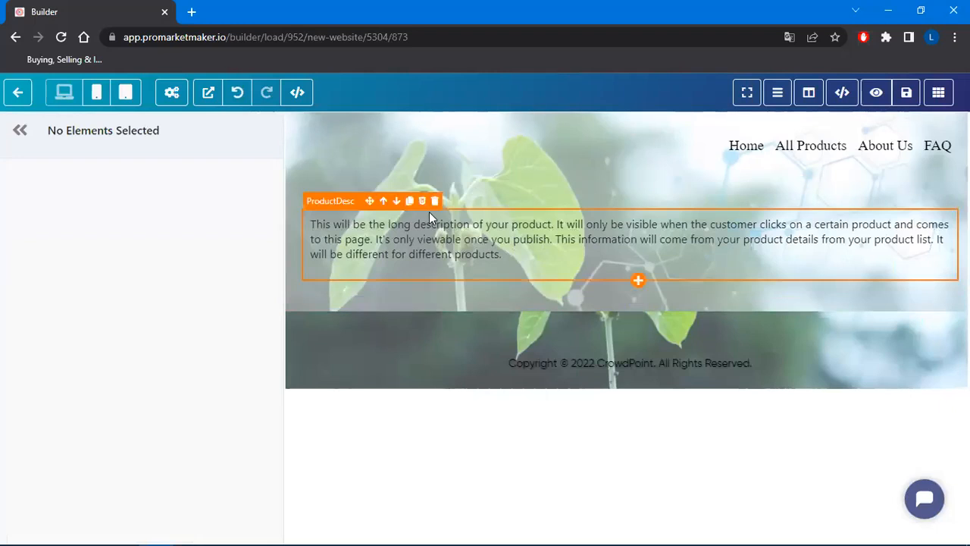
{"action": "left_click", "coordinate": [435, 202]}
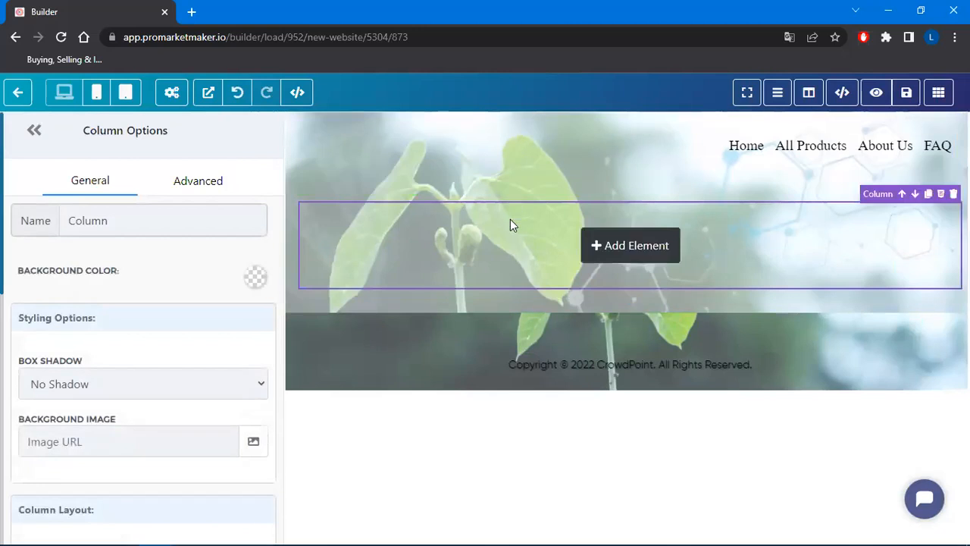
Step: Add a headline element with a sub-headline beneath it in the empty column below the navigation bar
{"action": "left_click", "coordinate": [664, 244]}
{"action": "left_click", "coordinate": [793, 212]}
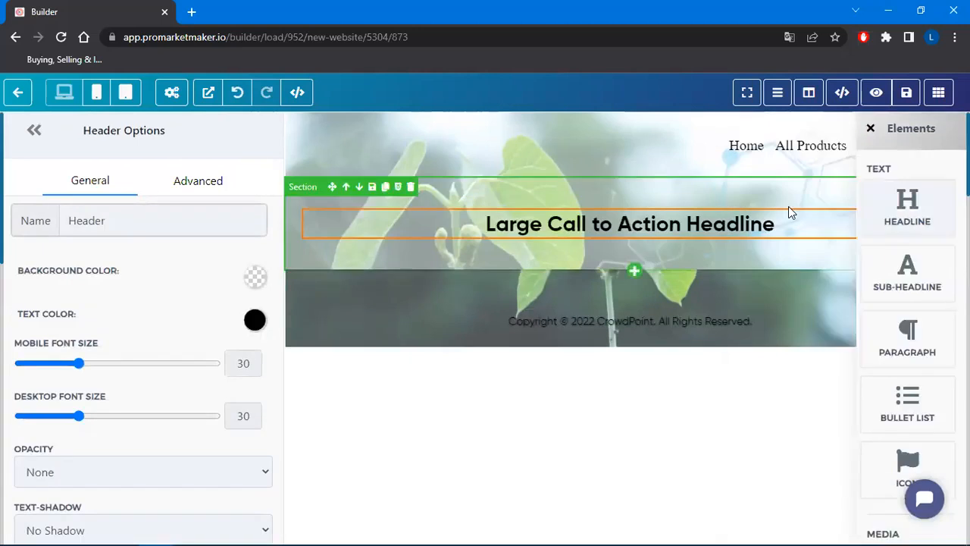
{"action": "left_click", "coordinate": [635, 242]}
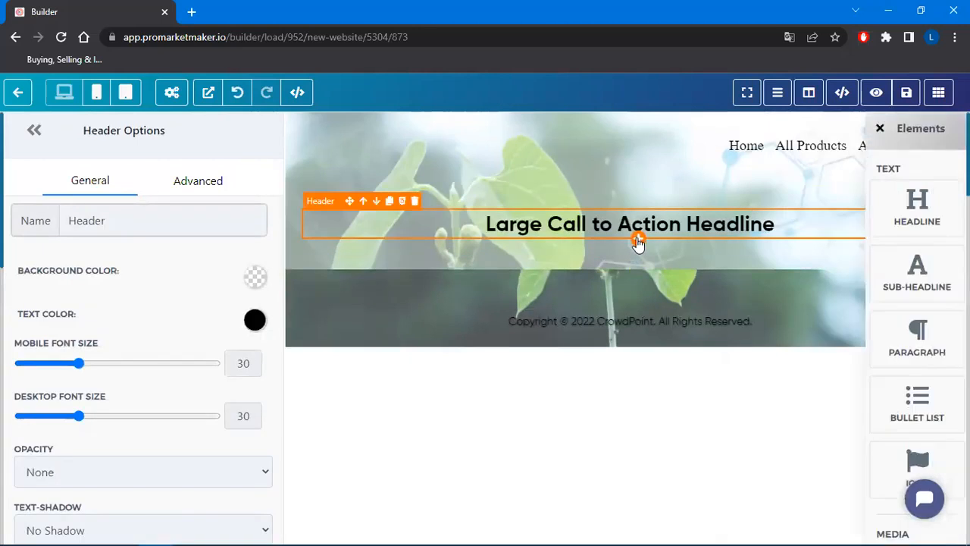
{"action": "left_click", "coordinate": [899, 218]}
Step: Replace the headline's placeholder text with "Thank You!"
{"action": "left_click_drag", "start_coordinate": [799, 226], "coordinate": [449, 223]}
{"action": "type", "text": "T"}
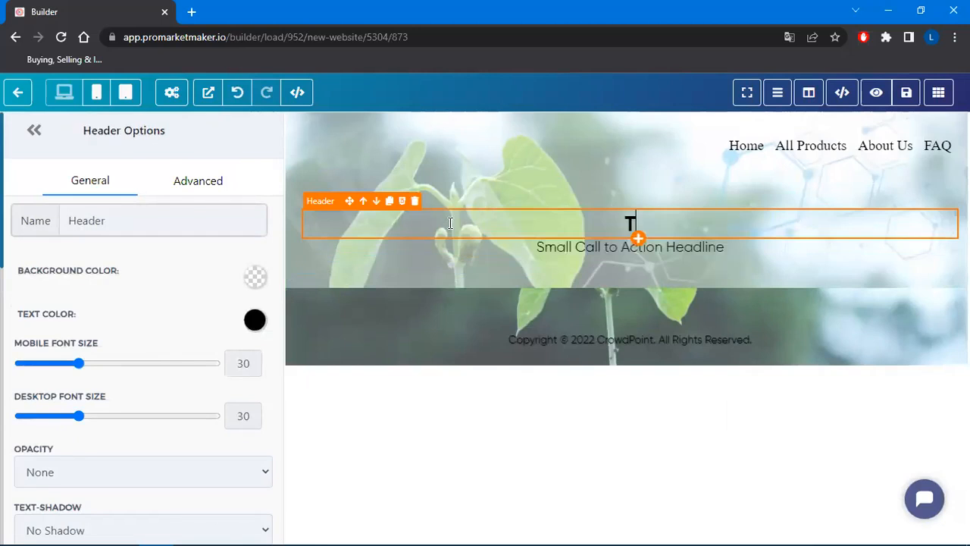
{"action": "type", "text": "hank You!"}
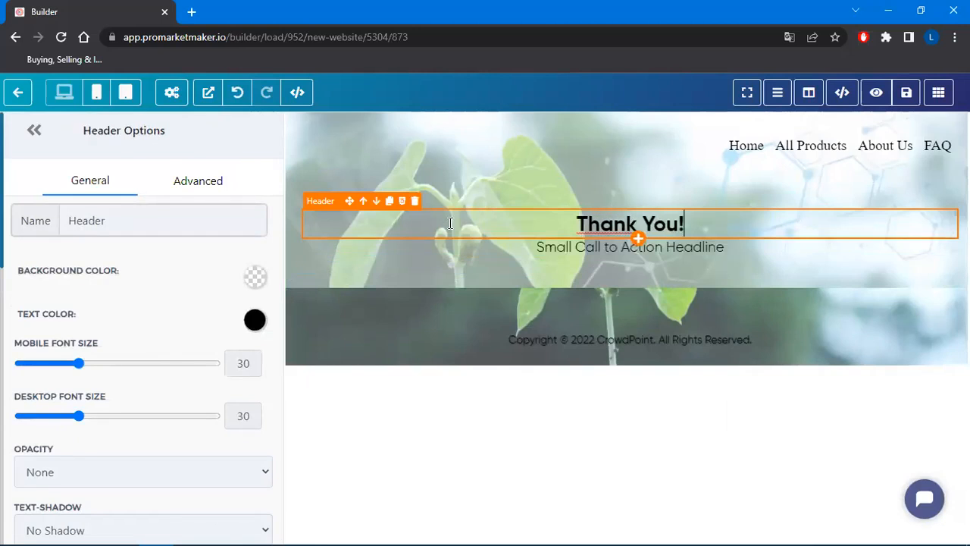
Step: Replace the sub-headline's placeholder text with "For your purchase and for supporting a small business!"
{"action": "left_click", "coordinate": [756, 248]}
{"action": "left_click_drag", "start_coordinate": [756, 247], "coordinate": [489, 247]}
{"action": "type", "text": "F"}
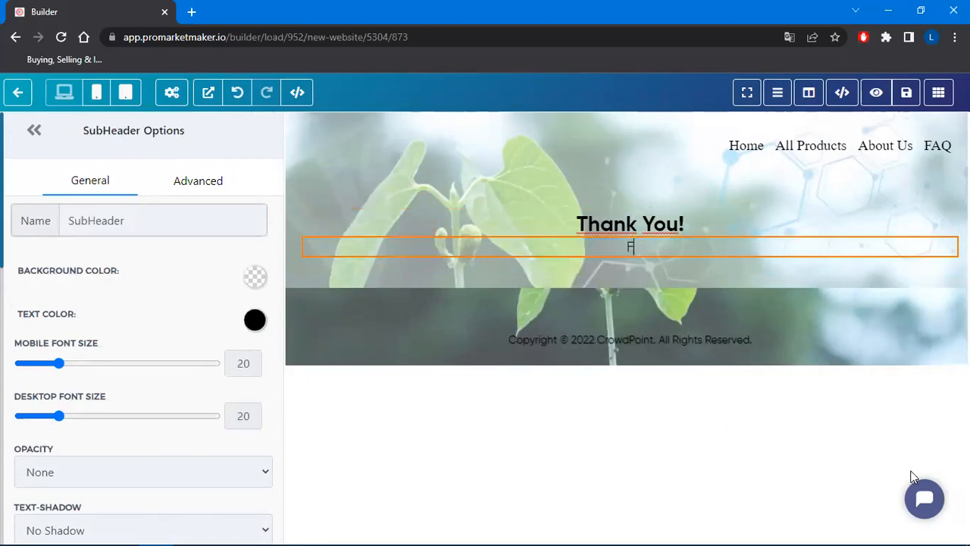
{"action": "type", "text": "or your purchas"}
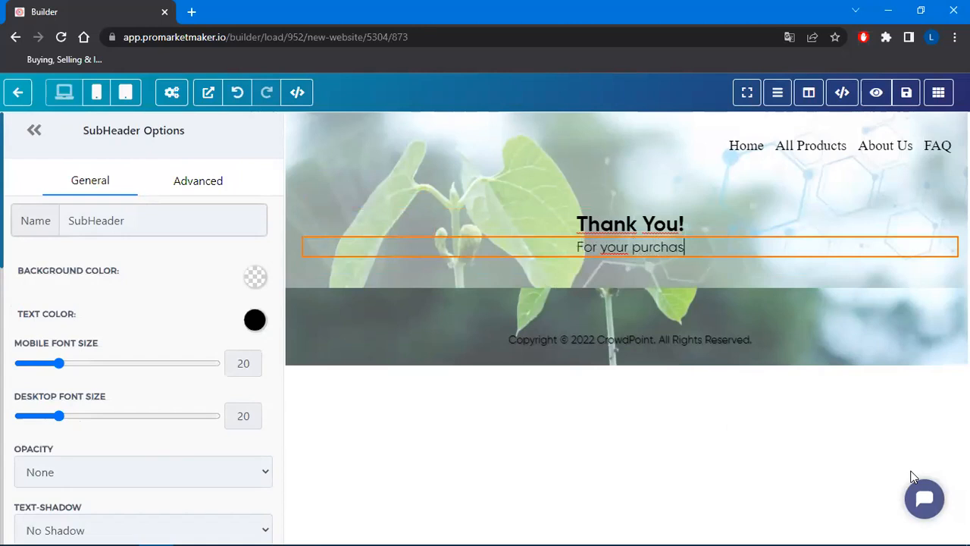
{"action": "type", "text": "e and "}
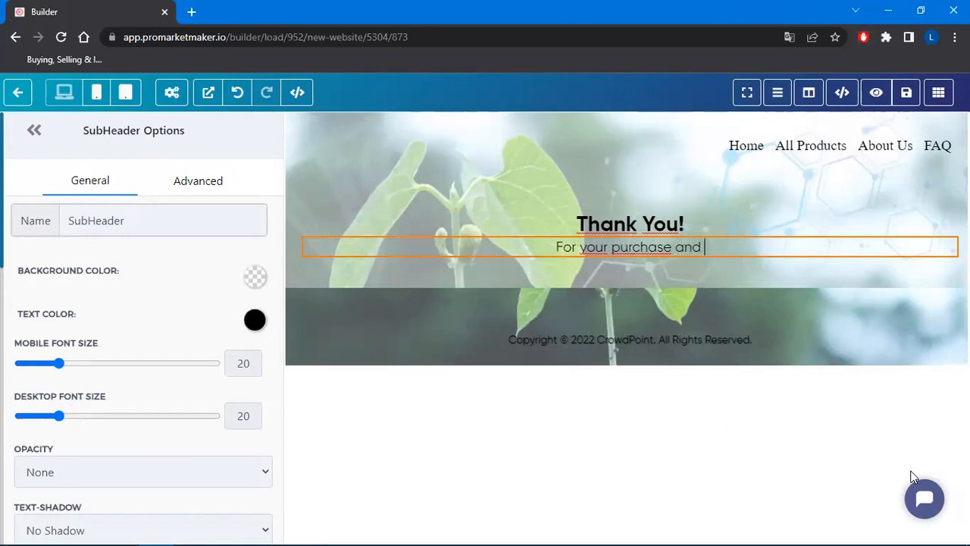
{"action": "type", "text": "for supporting "}
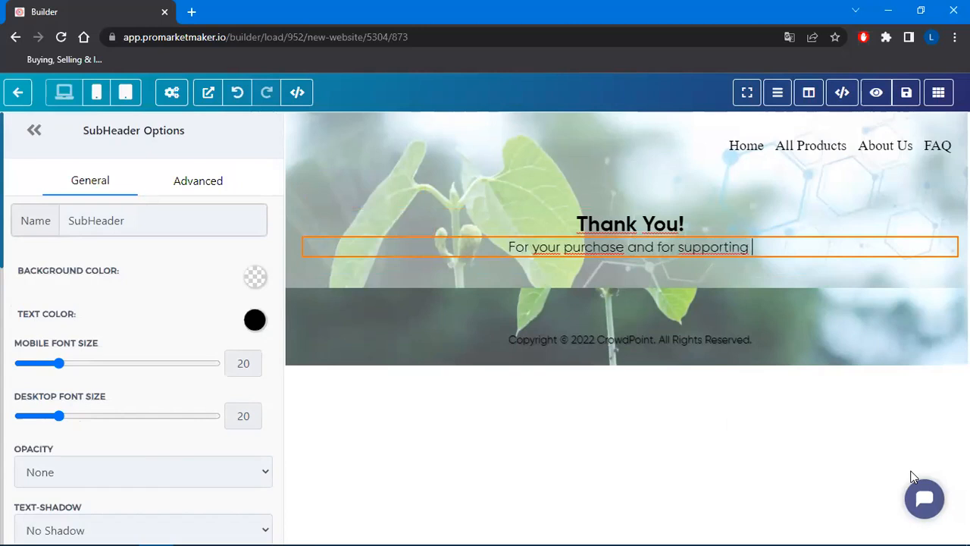
{"action": "type", "text": "a small busine"}
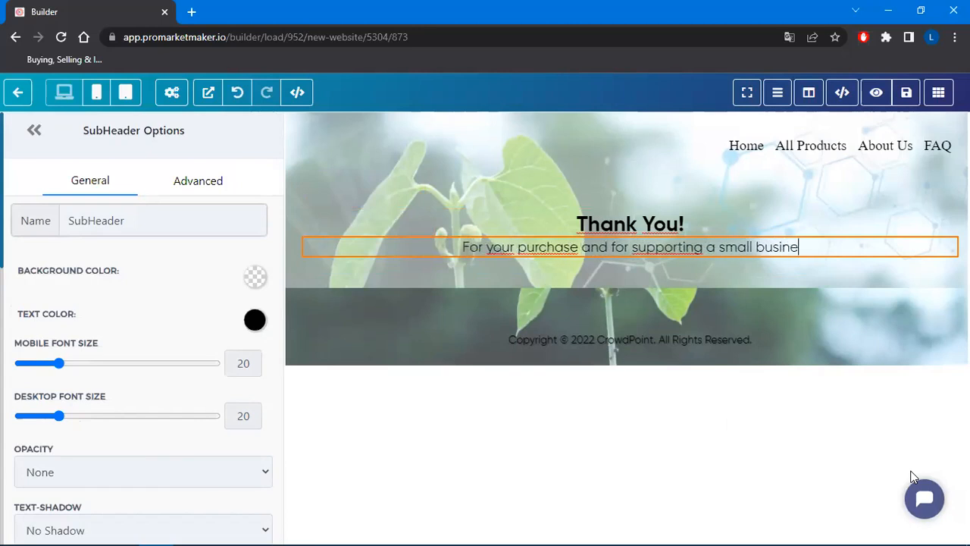
{"action": "type", "text": "ss!"}
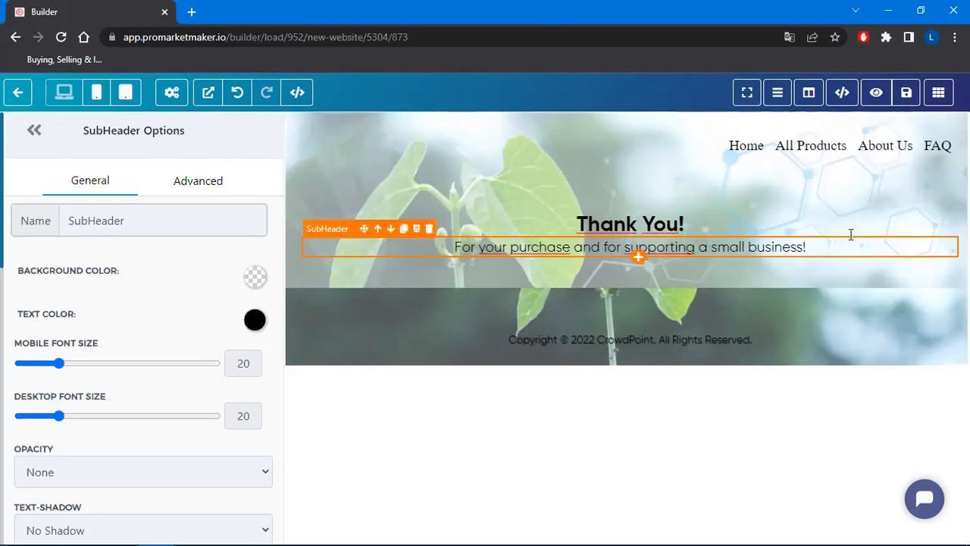
Step: Add blank lines after the sub-headline text to extend the section down over the background image
{"action": "key", "text": "Return"}
{"action": "key", "text": "Return"}
{"action": "key", "text": "Return"}
{"action": "key", "text": "Return"}
{"action": "key", "text": "Return"}
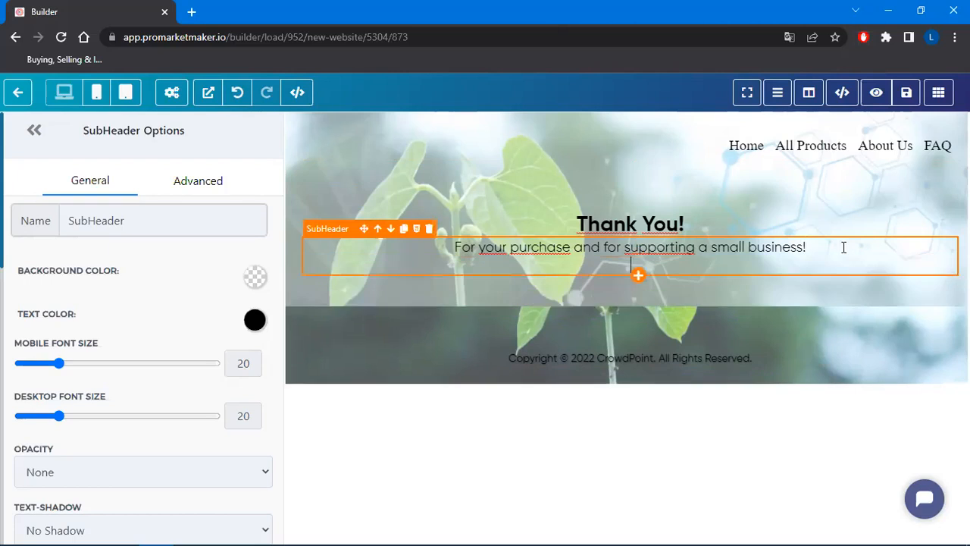
{"action": "key", "text": "Return"}
{"action": "key", "text": "Return"}
{"action": "key", "text": "Return"}
{"action": "key", "text": "Return"}
{"action": "key", "text": "Return"}
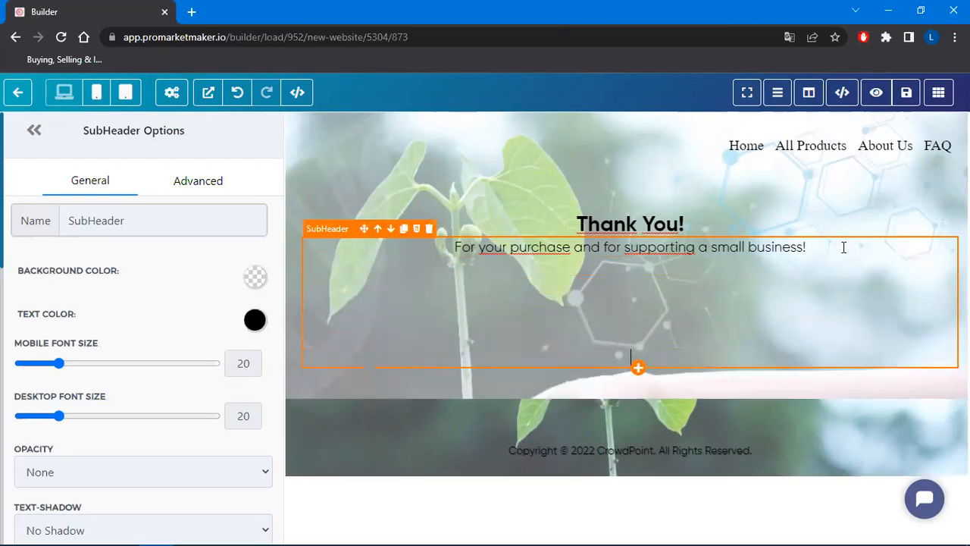
{"action": "key", "text": "Return"}
{"action": "key", "text": "Return"}
{"action": "key", "text": "Return"}
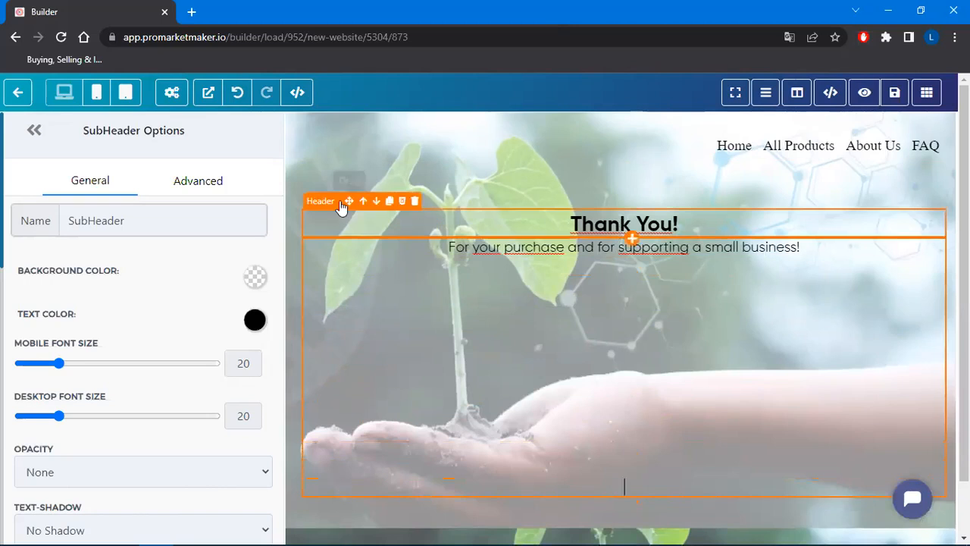
Step: Apply a Mid Shadow text shadow to the Thank You! headline and set its desktop and mobile font sizes to 50
{"action": "left_click", "coordinate": [699, 222]}
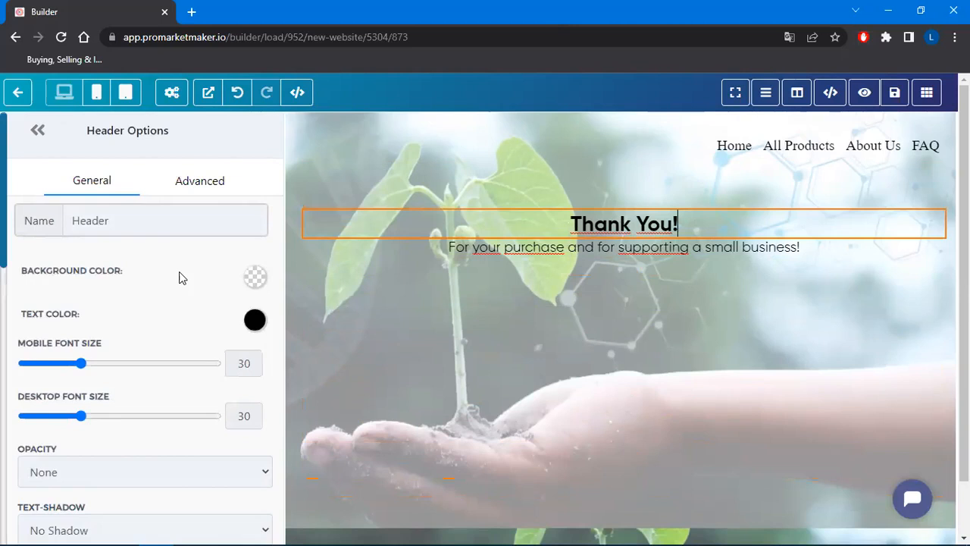
{"action": "scroll", "coordinate": [179, 272], "scroll_direction": "down", "scroll_amount": 1}
{"action": "scroll", "coordinate": [179, 274], "scroll_direction": "down", "scroll_amount": 1}
{"action": "left_click", "coordinate": [107, 390]}
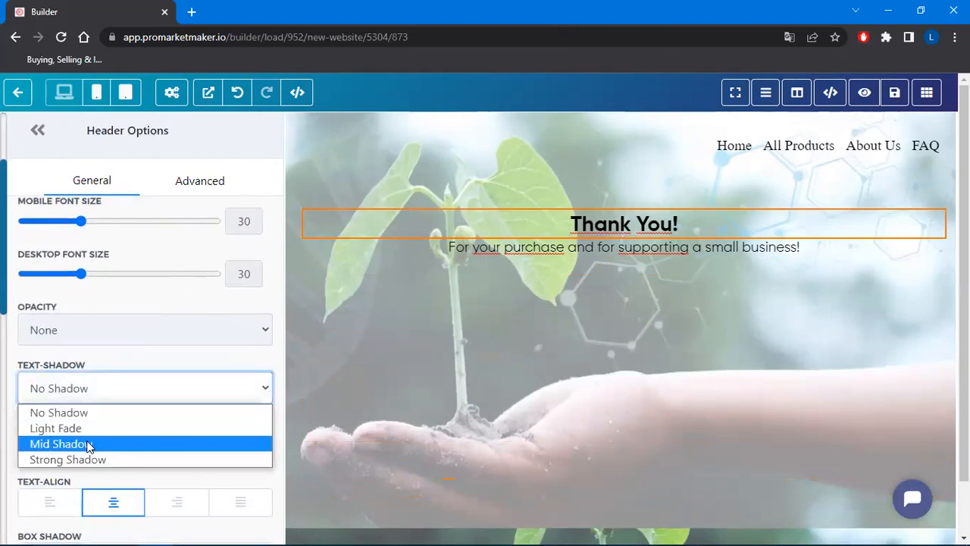
{"action": "left_click", "coordinate": [88, 445]}
{"action": "left_click_drag", "start_coordinate": [82, 274], "coordinate": [122, 300]}
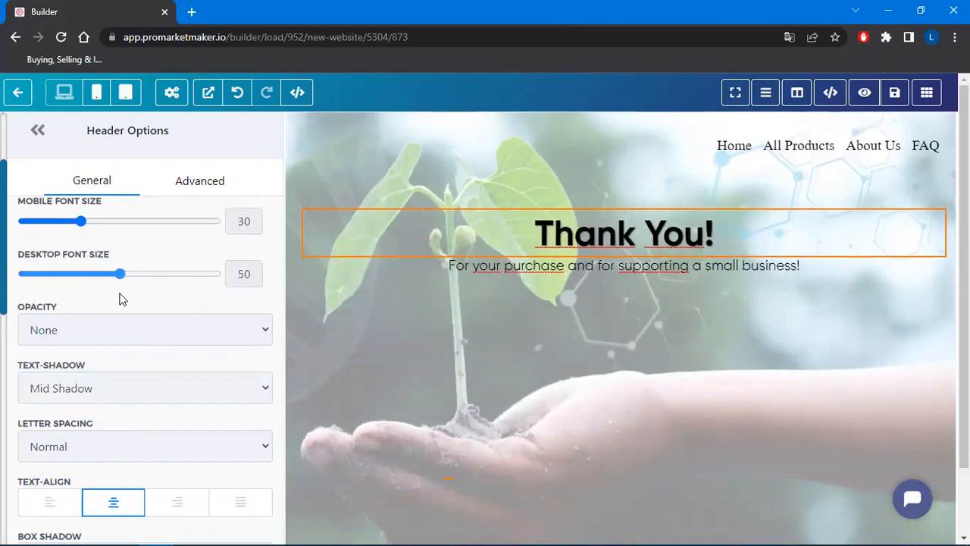
{"action": "left_click_drag", "start_coordinate": [260, 222], "coordinate": [195, 227]}
{"action": "type", "text": "50"}
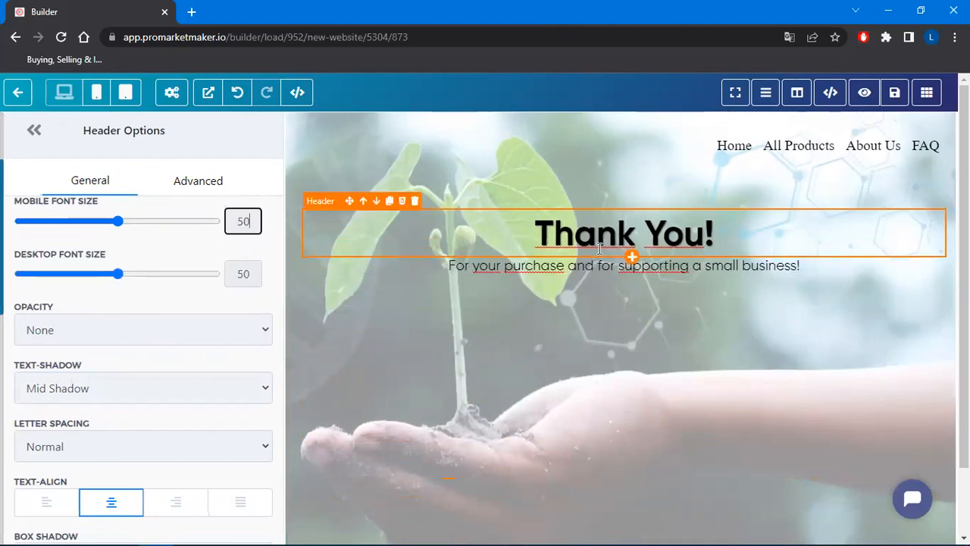
Step: Bring up the padding and margin settings of the Thank You! headline
{"action": "left_click", "coordinate": [327, 204]}
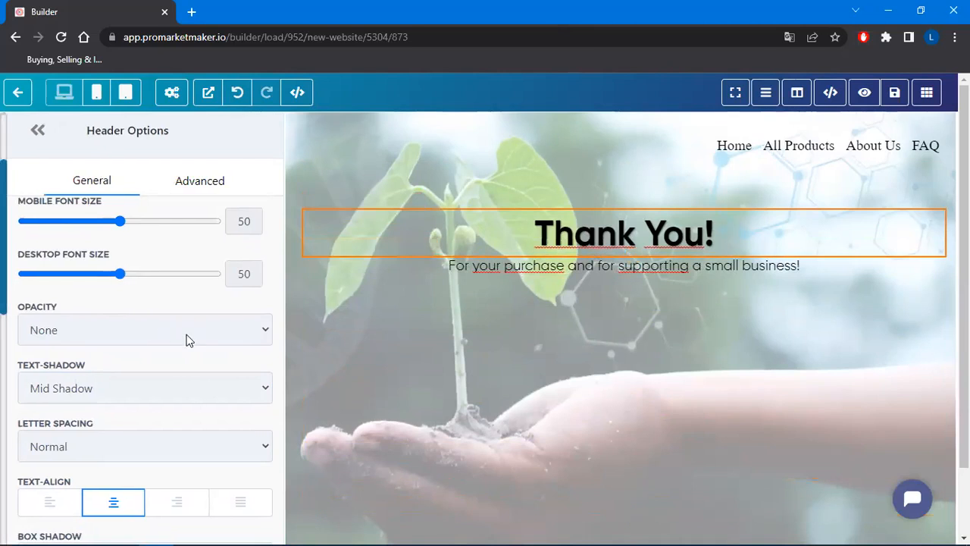
{"action": "scroll", "coordinate": [188, 340], "scroll_direction": "down", "scroll_amount": 2}
{"action": "scroll", "coordinate": [189, 340], "scroll_direction": "down", "scroll_amount": 5}
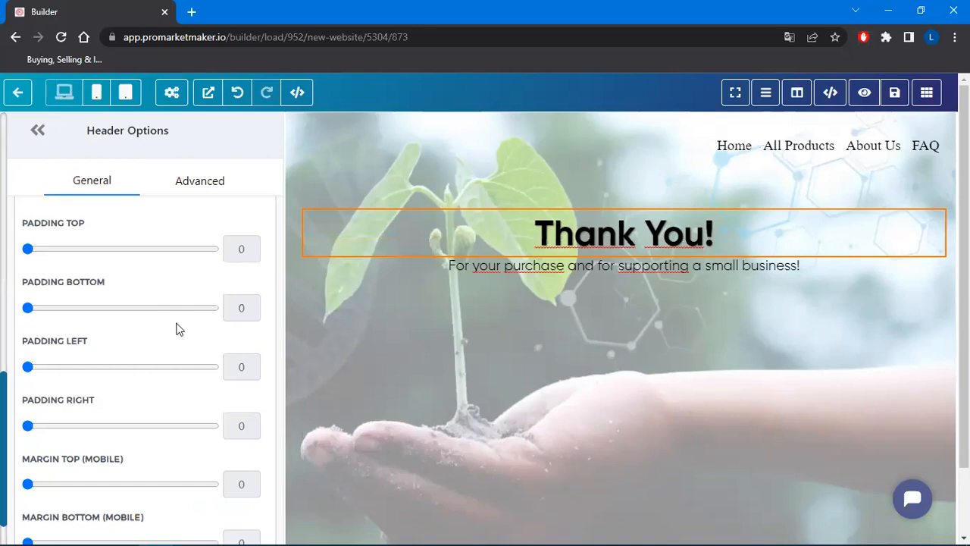
Step: Set the "Thank You!" header's desktop and mobile bottom margins to 15
{"action": "scroll", "coordinate": [176, 328], "scroll_direction": "down", "scroll_amount": 3}
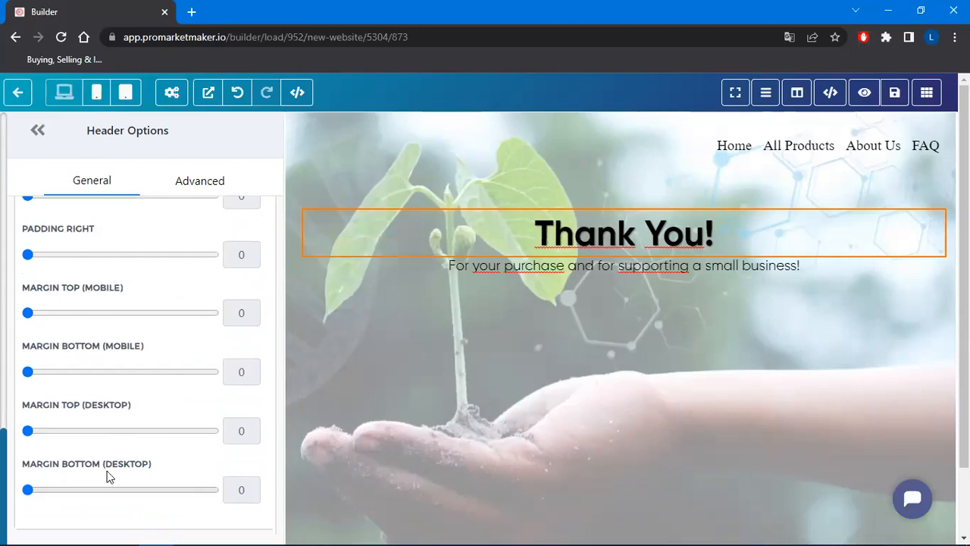
{"action": "left_click_drag", "start_coordinate": [29, 490], "coordinate": [59, 495]}
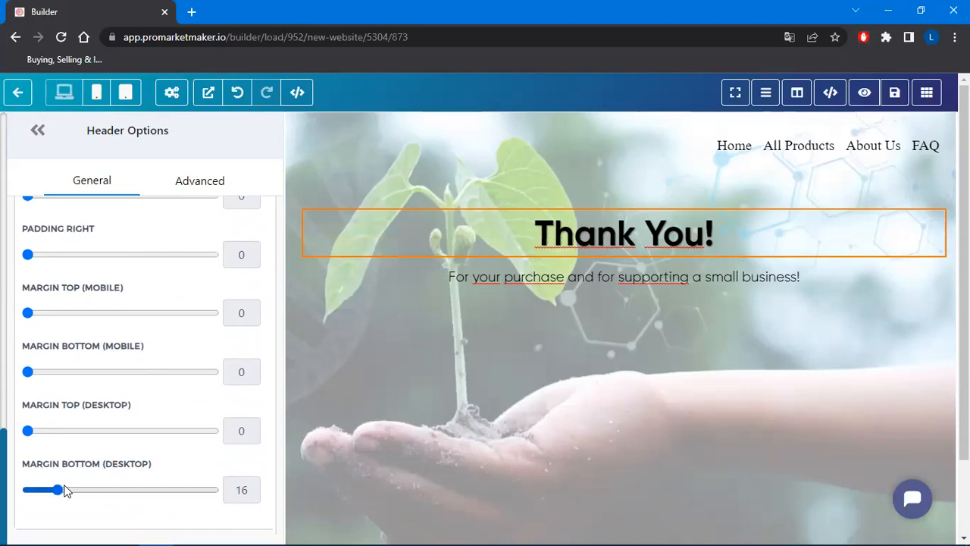
{"action": "double_click", "coordinate": [242, 491]}
{"action": "type", "text": "15"}
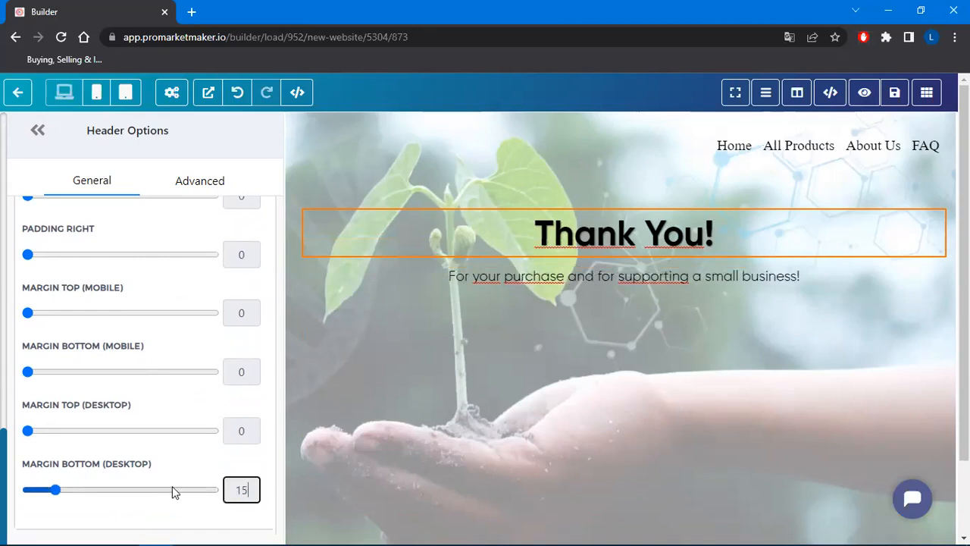
{"action": "double_click", "coordinate": [249, 373]}
{"action": "type", "text": "15"}
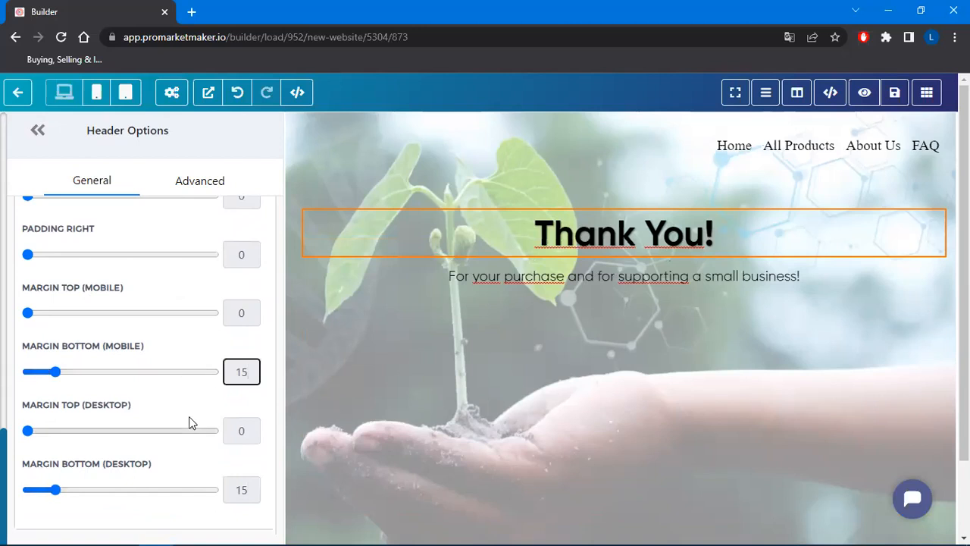
{"action": "scroll", "coordinate": [190, 418], "scroll_direction": "up", "scroll_amount": 10}
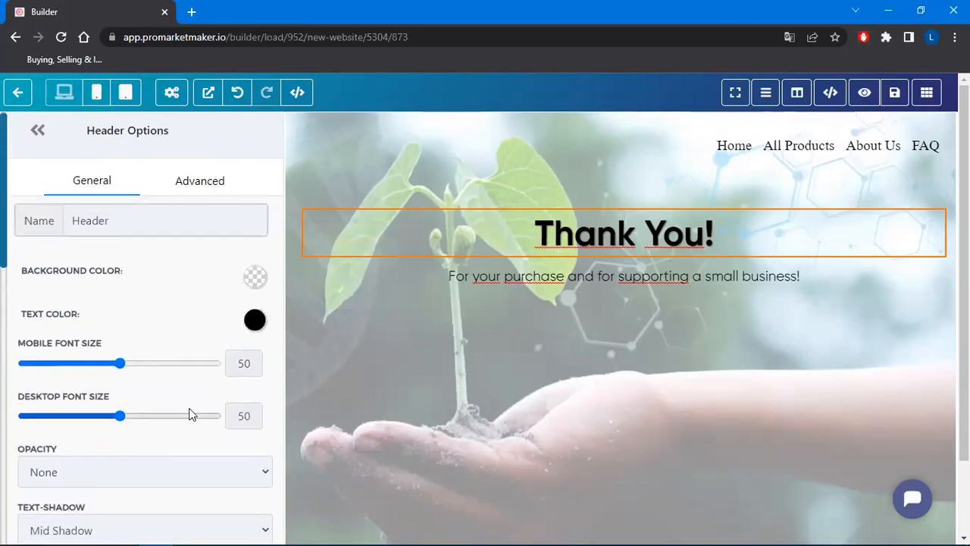
{"action": "scroll", "coordinate": [190, 412], "scroll_direction": "down", "scroll_amount": 2}
{"action": "scroll", "coordinate": [163, 394], "scroll_direction": "up", "scroll_amount": 2}
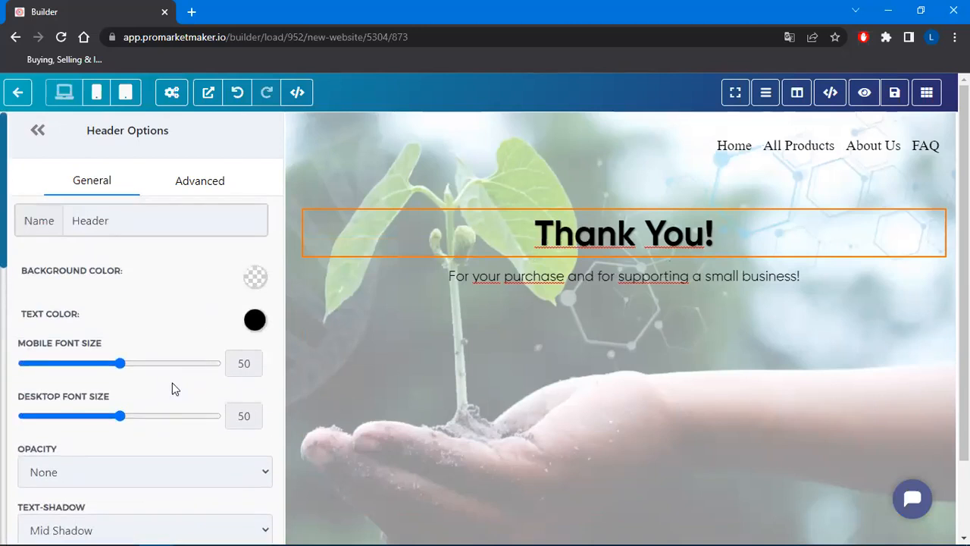
Step: Set the desktop and mobile font sizes of the subheader below "Thank You!" to 25
{"action": "left_click", "coordinate": [556, 277]}
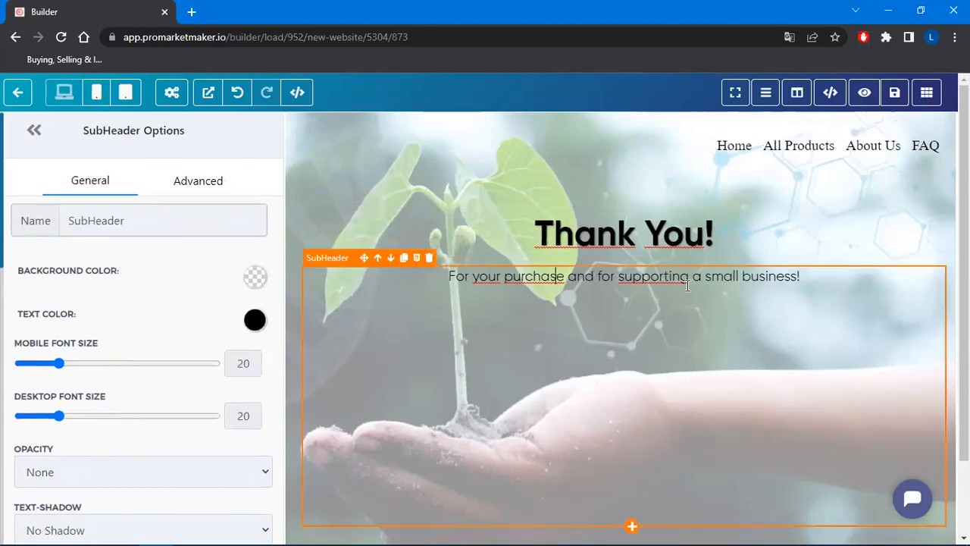
{"action": "left_click_drag", "start_coordinate": [62, 416], "coordinate": [73, 421]}
{"action": "double_click", "coordinate": [251, 416]}
{"action": "type", "text": "25"}
{"action": "double_click", "coordinate": [243, 363]}
{"action": "type", "text": "25"}
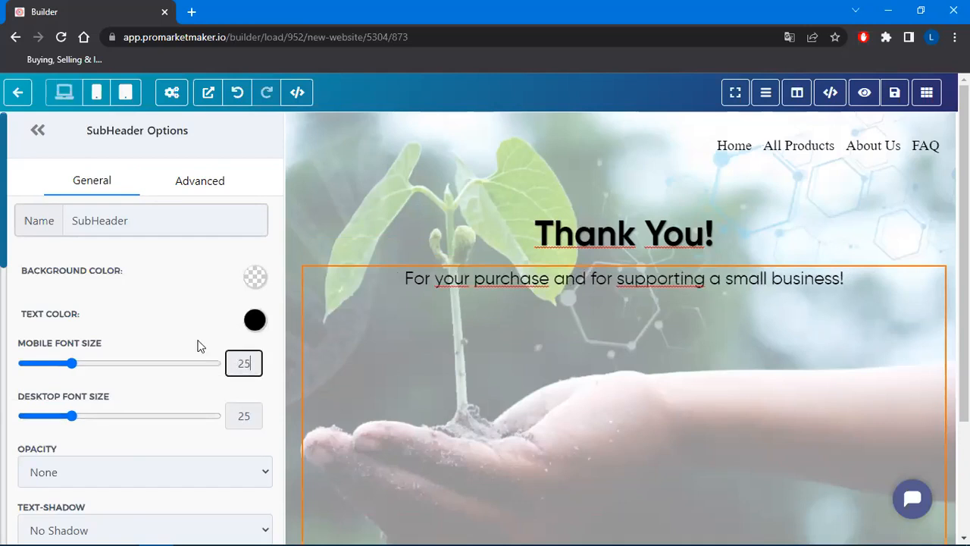
Step: Apply a Mid Shadow text shadow to the subheader
{"action": "scroll", "coordinate": [176, 344], "scroll_direction": "down", "scroll_amount": 2}
{"action": "left_click", "coordinate": [115, 393]}
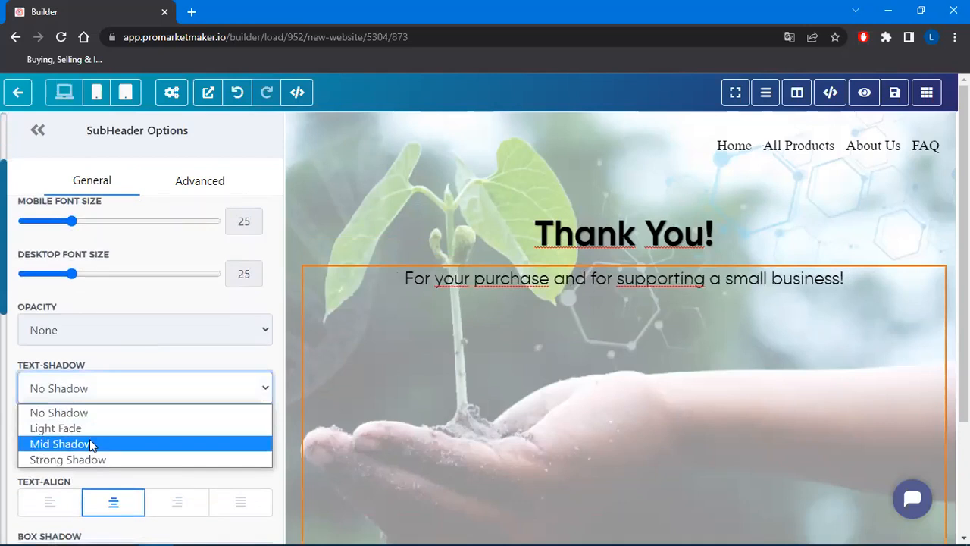
{"action": "left_click", "coordinate": [61, 443]}
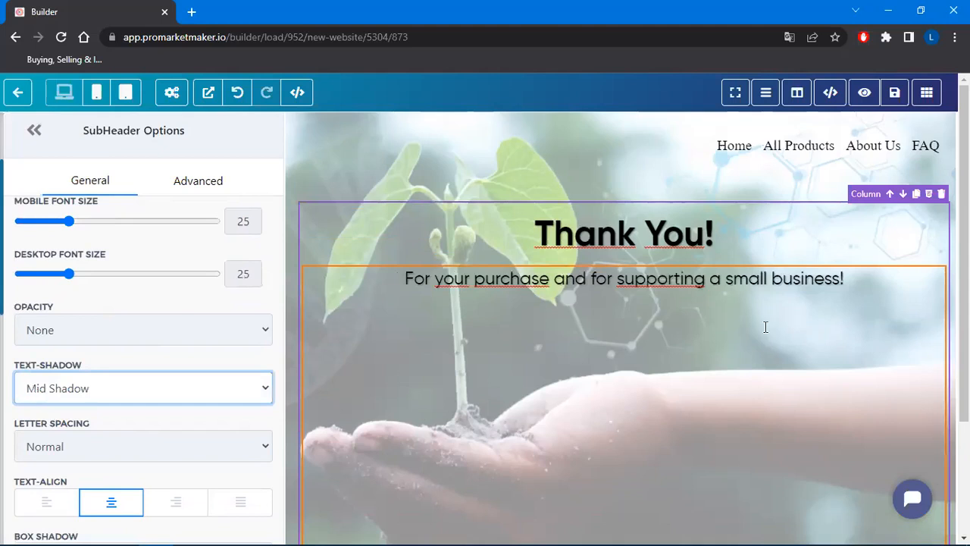
{"action": "scroll", "coordinate": [766, 327], "scroll_direction": "down", "scroll_amount": 2}
{"action": "scroll", "coordinate": [773, 345], "scroll_direction": "up", "scroll_amount": 2}
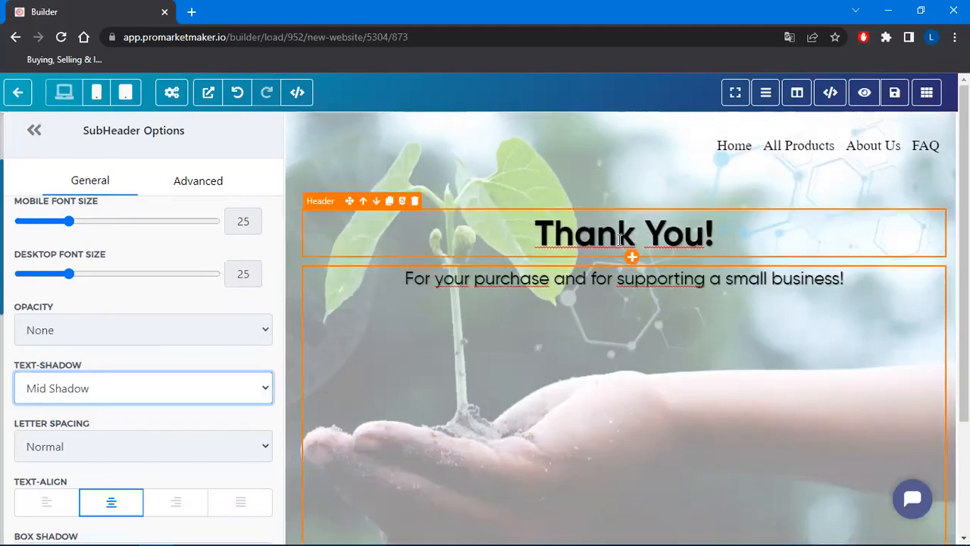
Step: Remove the bold formatting from the "Thank You!" header text
{"action": "scroll", "coordinate": [148, 296], "scroll_direction": "up", "scroll_amount": 3}
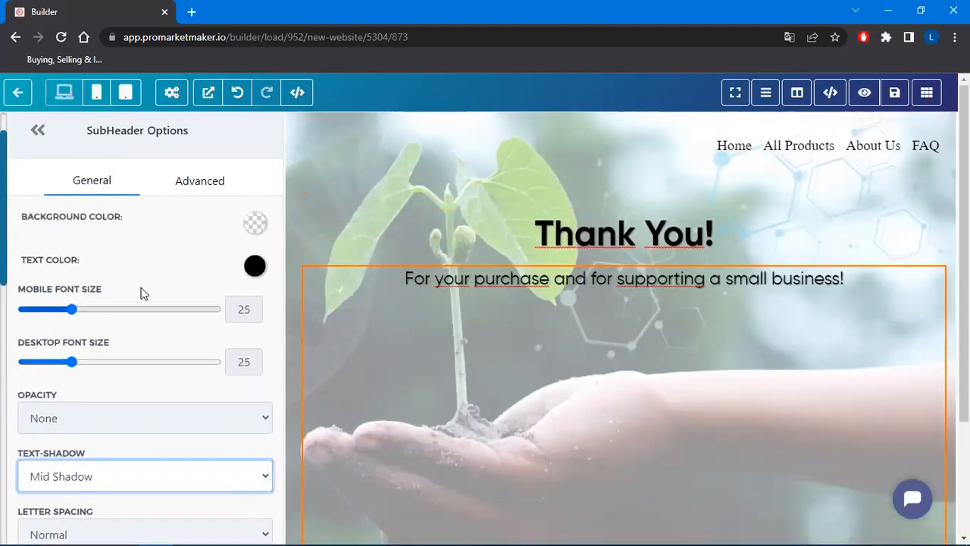
{"action": "left_click_drag", "start_coordinate": [728, 244], "coordinate": [488, 230]}
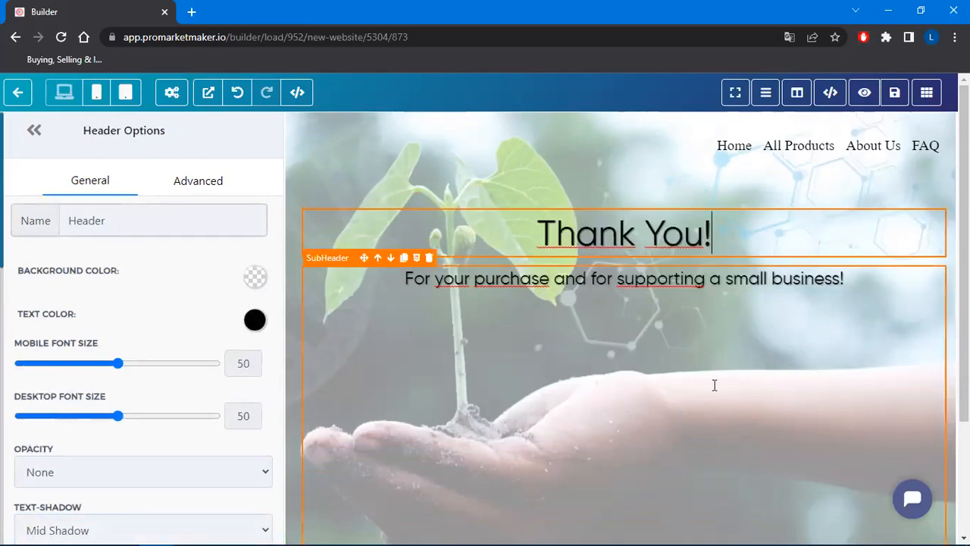
{"action": "left_click", "coordinate": [623, 393]}
{"action": "scroll", "coordinate": [810, 383], "scroll_direction": "down", "scroll_amount": 3}
{"action": "scroll", "coordinate": [810, 388], "scroll_direction": "up", "scroll_amount": 3}
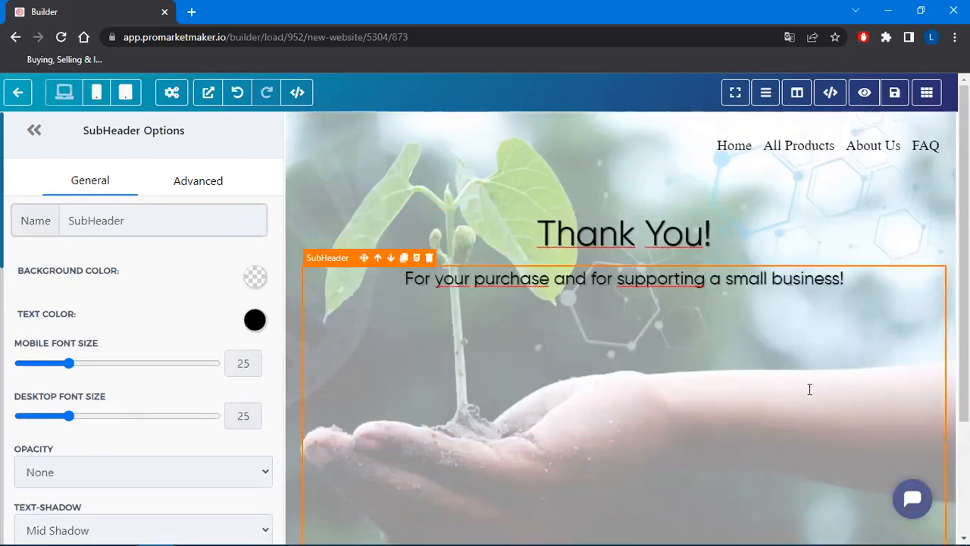
Step: Set the copyright footer section's background image option to Full Center (Parallax)
{"action": "scroll", "coordinate": [810, 388], "scroll_direction": "down", "scroll_amount": 3}
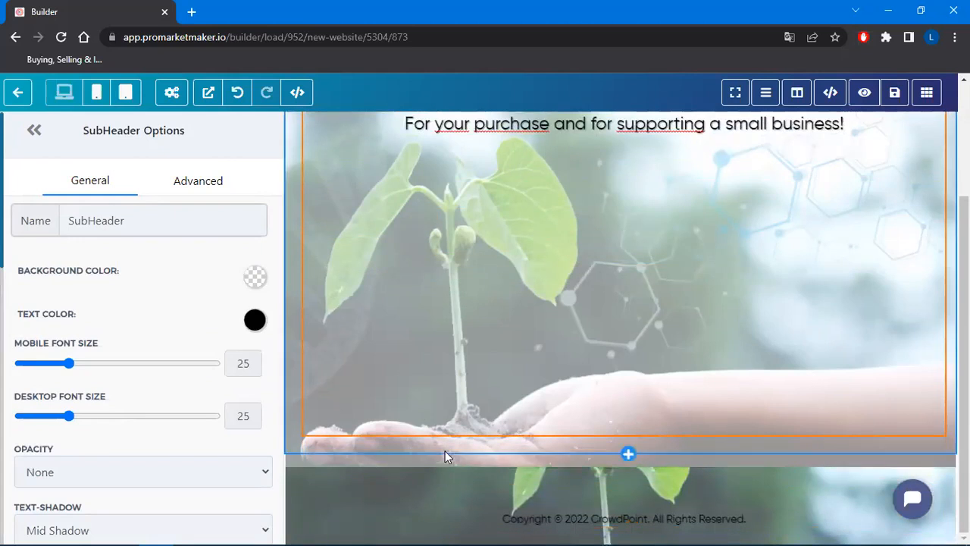
{"action": "scroll", "coordinate": [472, 499], "scroll_direction": "up", "scroll_amount": 2}
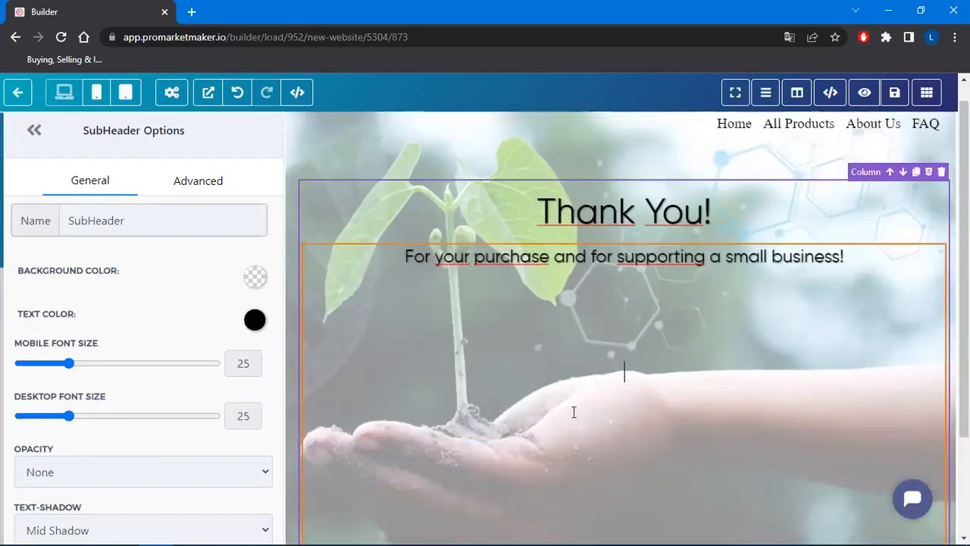
{"action": "scroll", "coordinate": [462, 251], "scroll_direction": "down", "scroll_amount": 1}
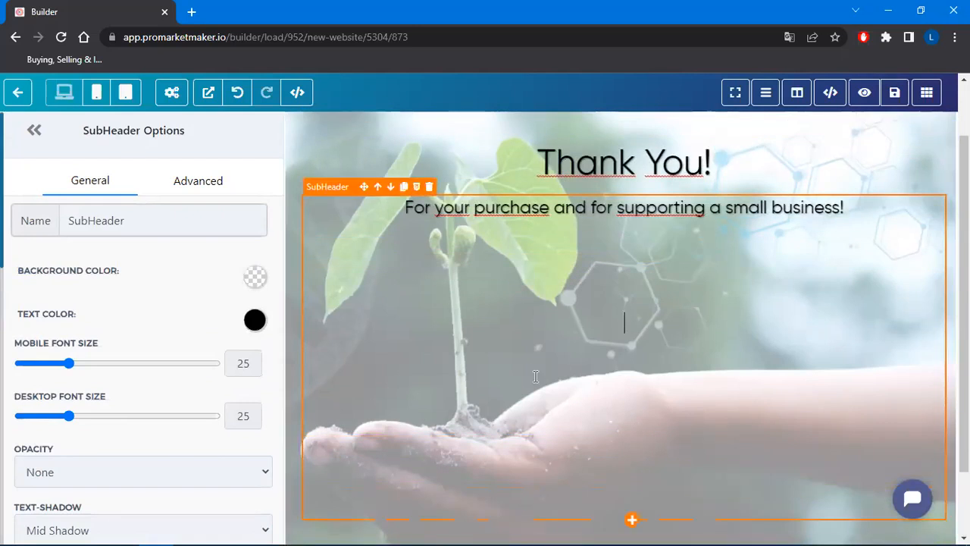
{"action": "scroll", "coordinate": [504, 147], "scroll_direction": "up", "scroll_amount": 1}
{"action": "scroll", "coordinate": [626, 346], "scroll_direction": "down", "scroll_amount": 3}
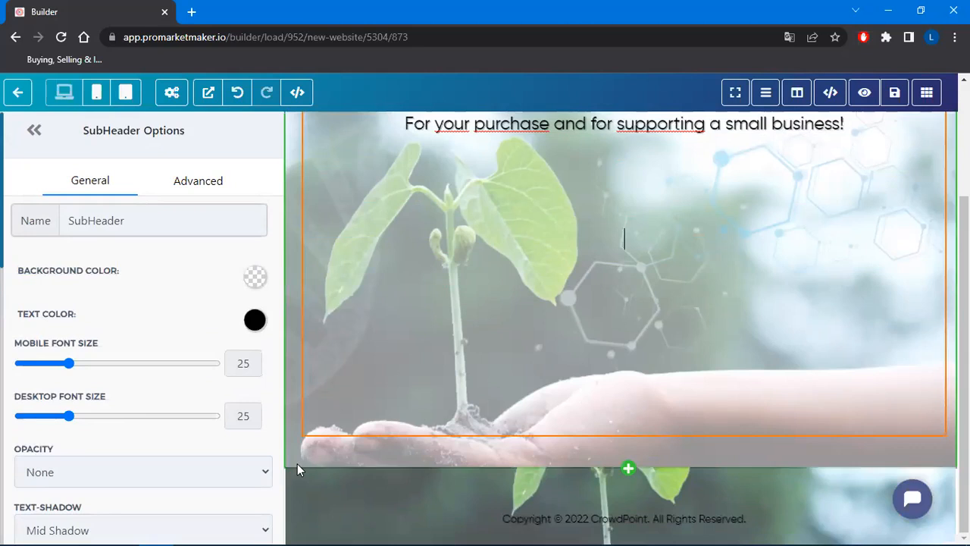
{"action": "left_click", "coordinate": [302, 476]}
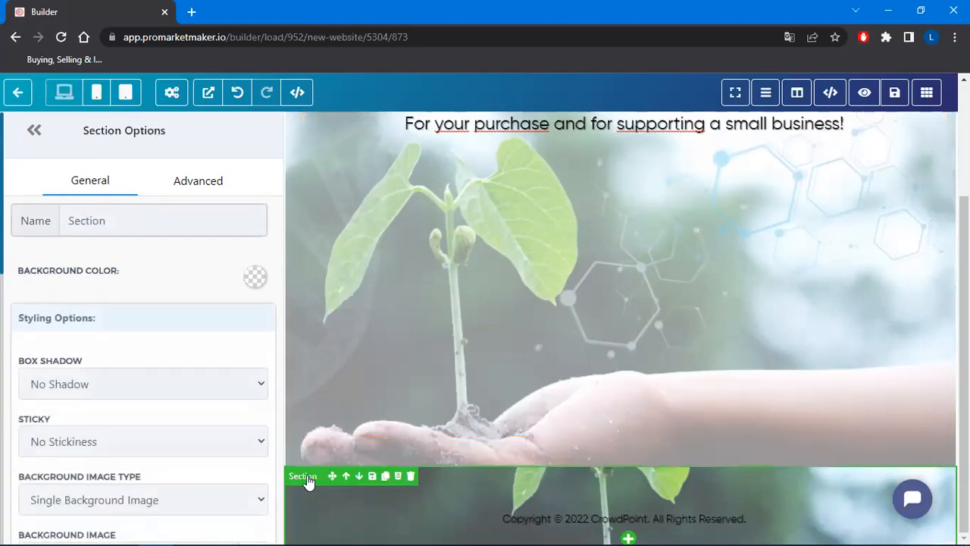
{"action": "scroll", "coordinate": [169, 386], "scroll_direction": "down", "scroll_amount": 3}
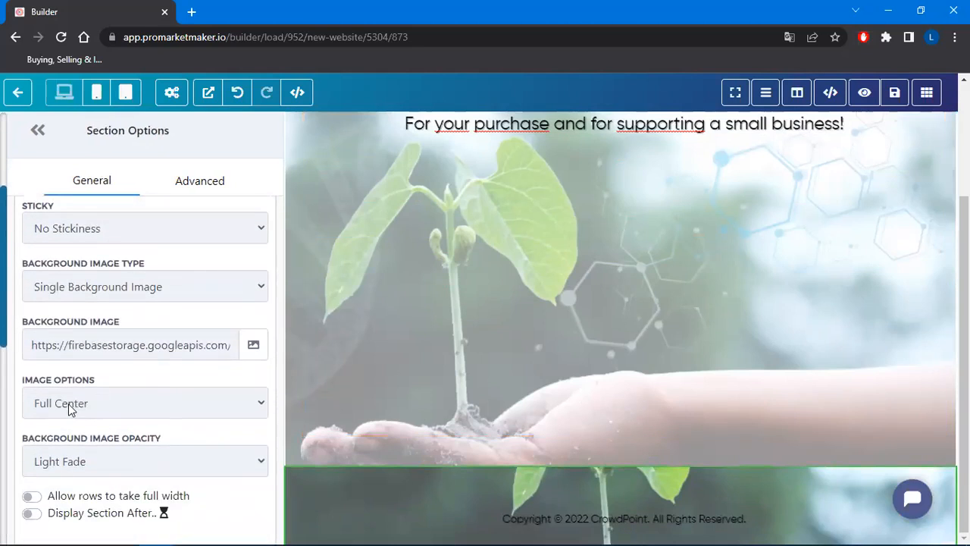
{"action": "left_click", "coordinate": [100, 402]}
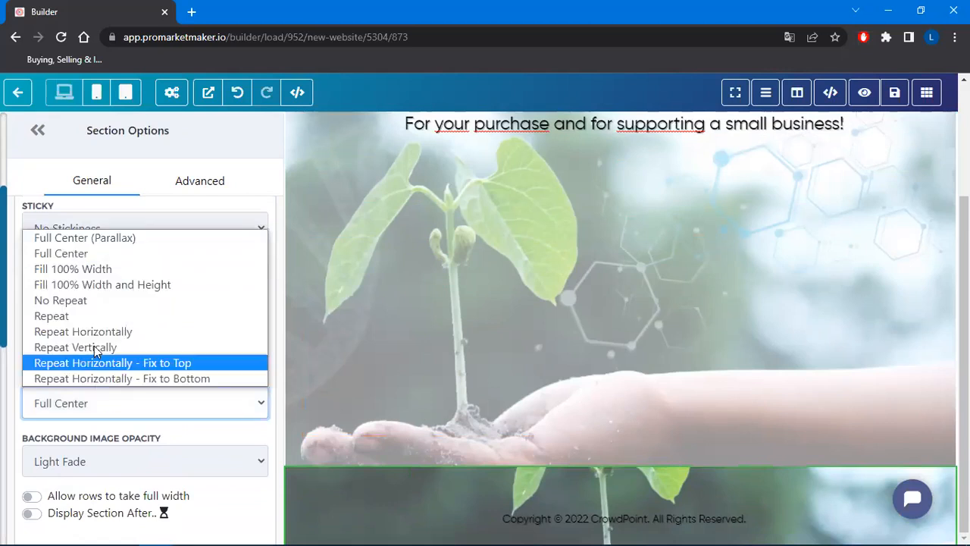
{"action": "left_click", "coordinate": [123, 238]}
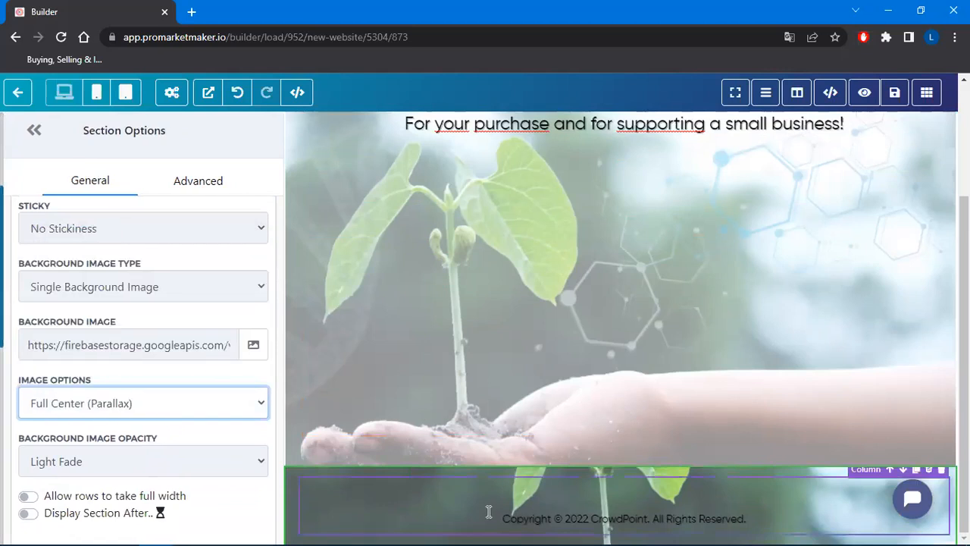
{"action": "scroll", "coordinate": [515, 455], "scroll_direction": "up", "scroll_amount": 1}
{"action": "scroll", "coordinate": [522, 434], "scroll_direction": "down", "scroll_amount": 1}
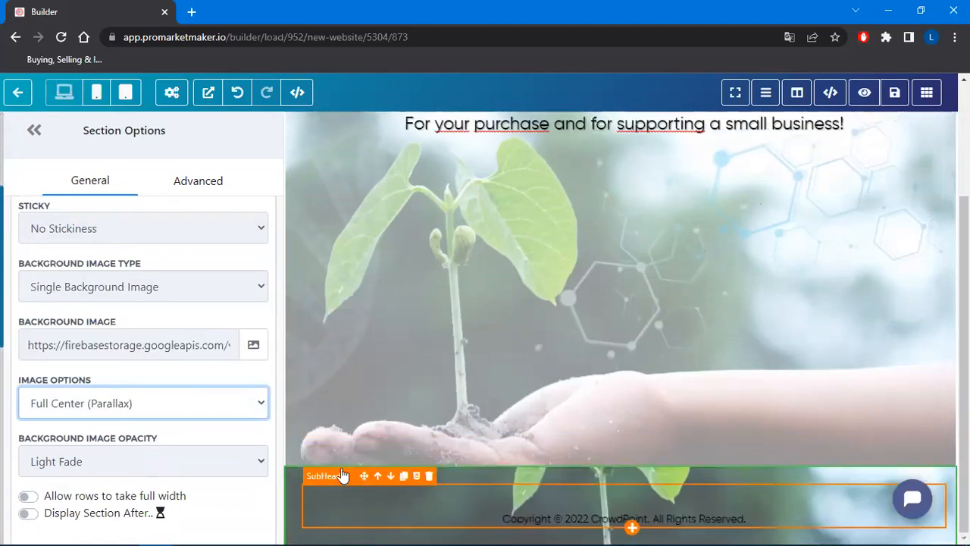
{"action": "scroll", "coordinate": [148, 440], "scroll_direction": "down", "scroll_amount": 1}
{"action": "scroll", "coordinate": [148, 443], "scroll_direction": "up", "scroll_amount": 1}
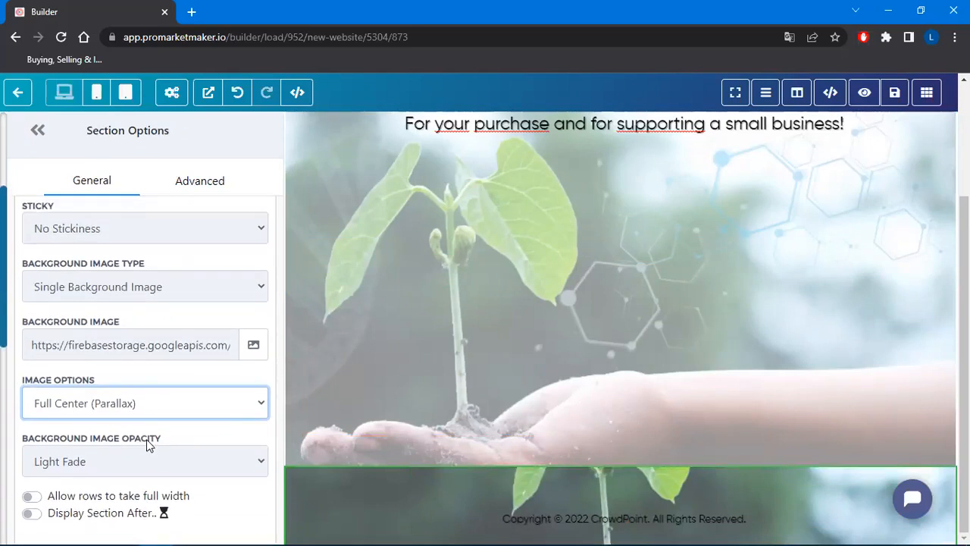
Step: Replace the footer section's background with the plant-in-hand image from the media library and set its image option to Full Center
{"action": "triple_click", "coordinate": [159, 346]}
{"action": "key", "text": "BackSpace"}
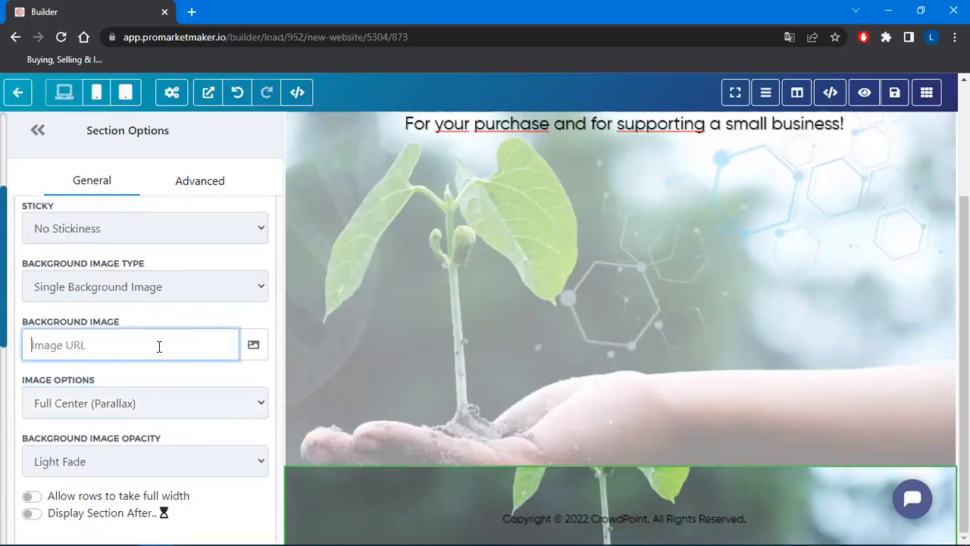
{"action": "scroll", "coordinate": [227, 397], "scroll_direction": "up", "scroll_amount": 2}
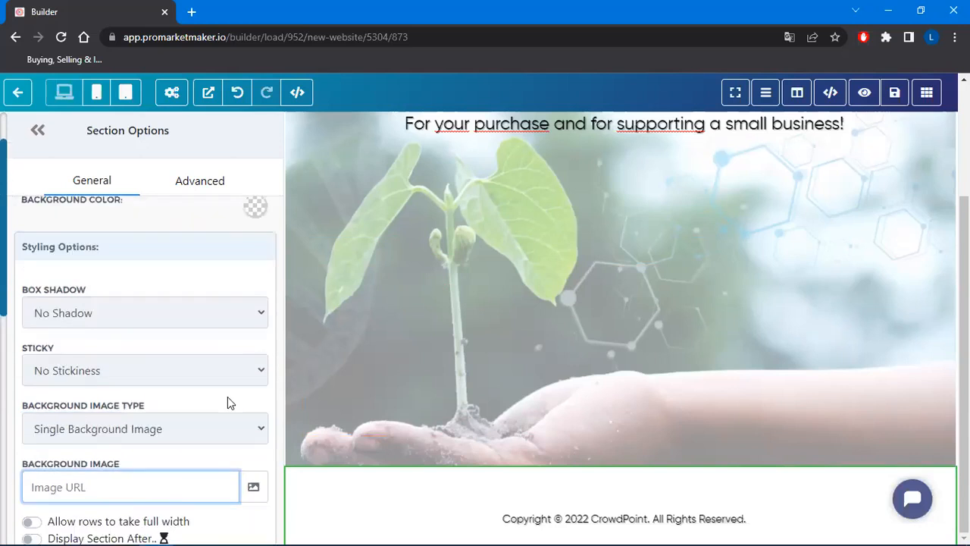
{"action": "scroll", "coordinate": [235, 395], "scroll_direction": "down", "scroll_amount": 2}
{"action": "left_click", "coordinate": [255, 346]}
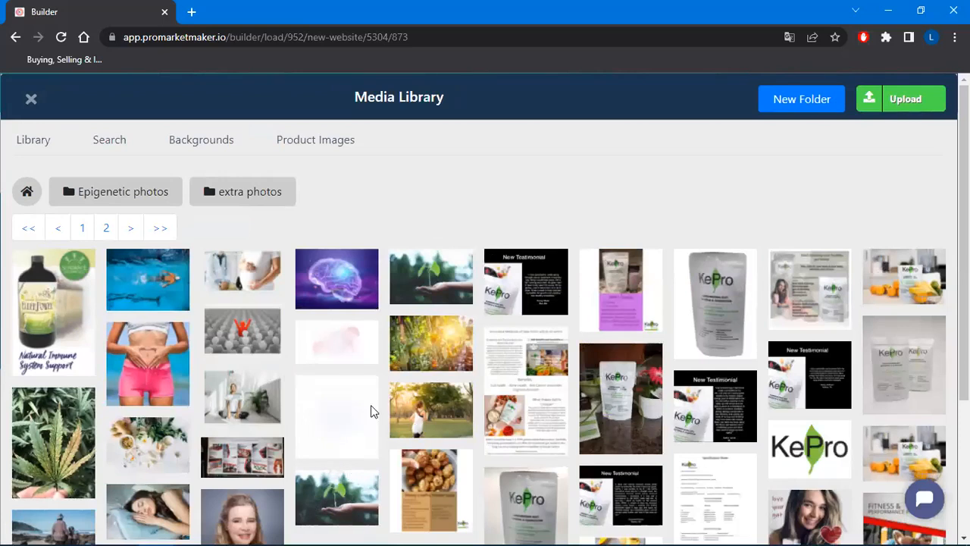
{"action": "left_click", "coordinate": [303, 502]}
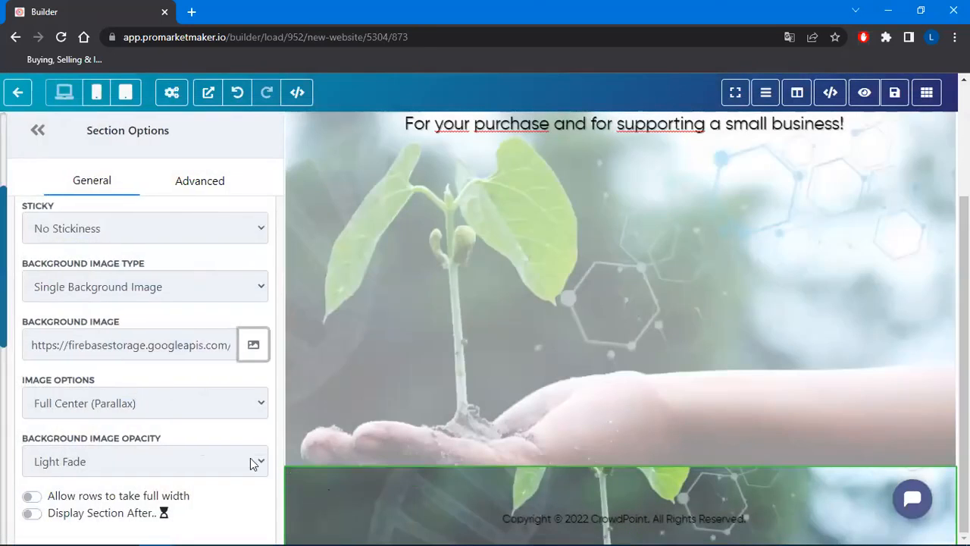
{"action": "left_click", "coordinate": [139, 404]}
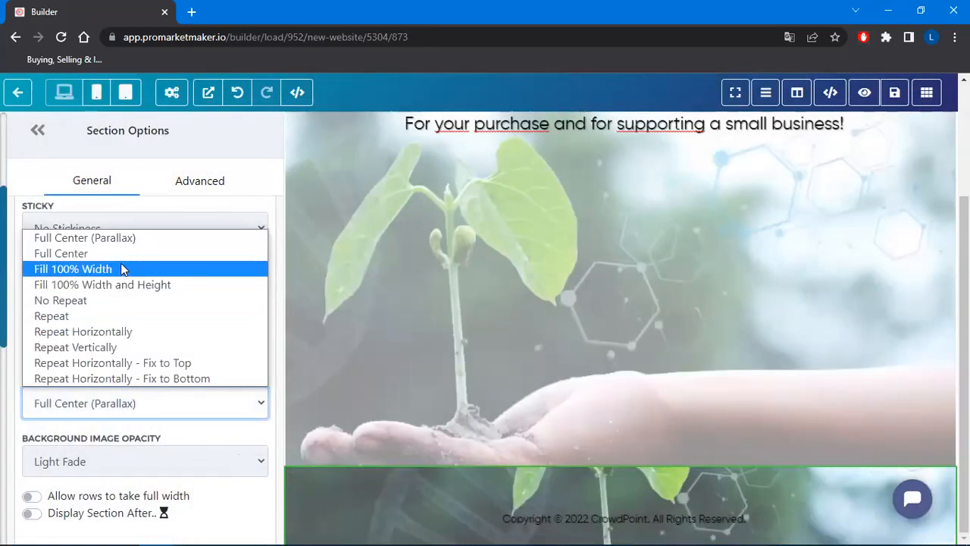
{"action": "left_click", "coordinate": [60, 252]}
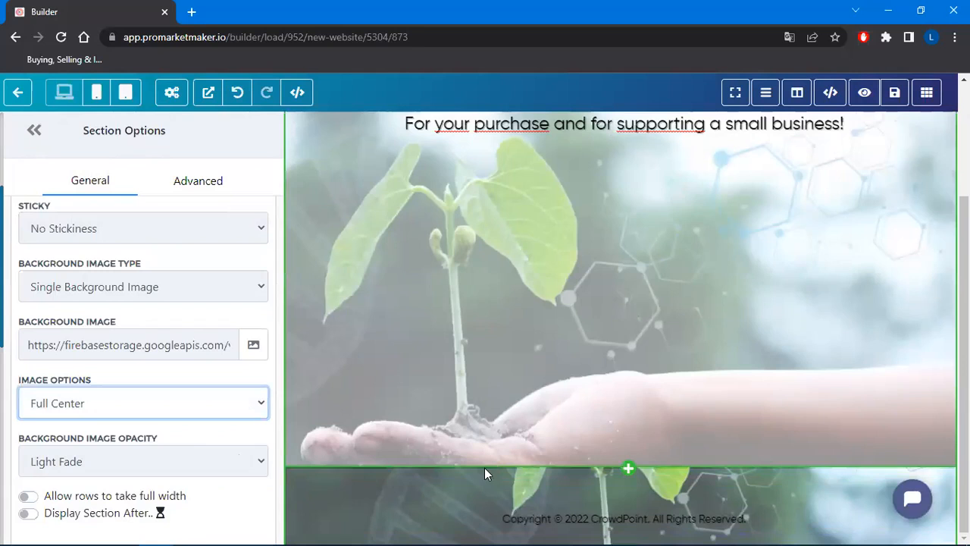
Step: Add a full-width section directly above the copyright footer section
{"action": "left_click", "coordinate": [629, 470]}
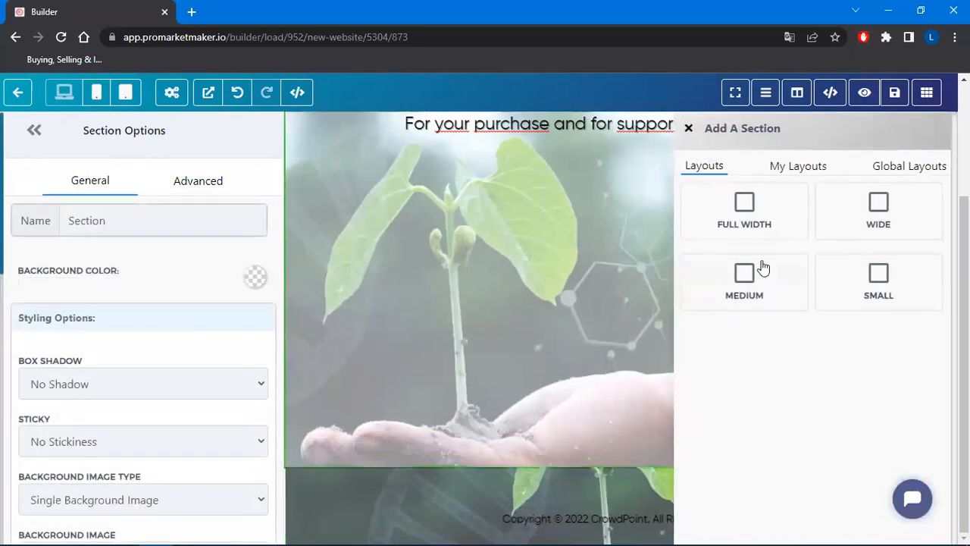
{"action": "left_click", "coordinate": [808, 172]}
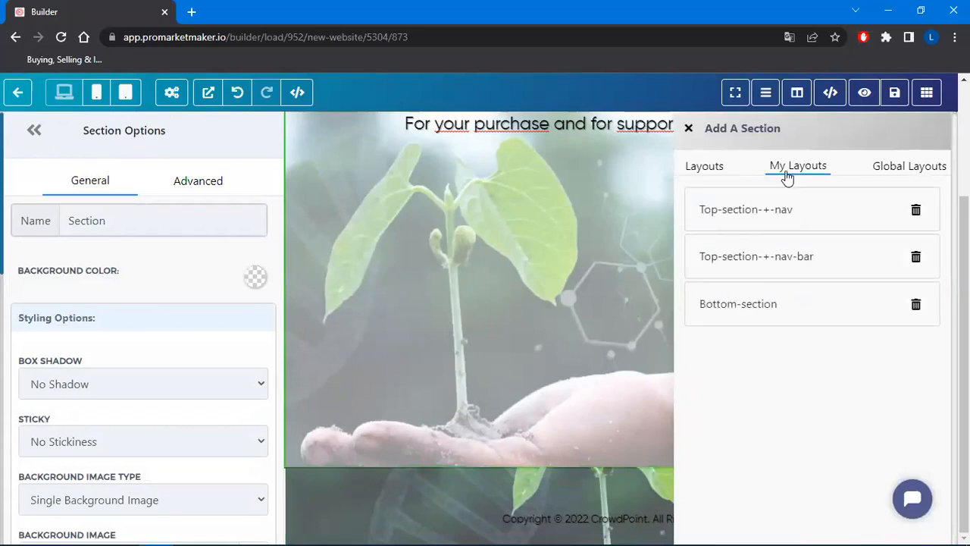
{"action": "left_click", "coordinate": [698, 172]}
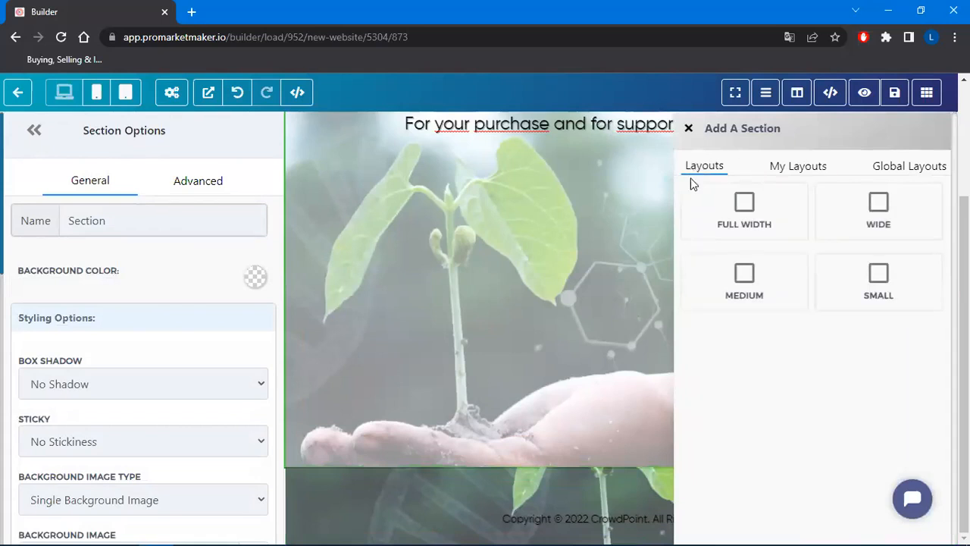
{"action": "left_click", "coordinate": [745, 206]}
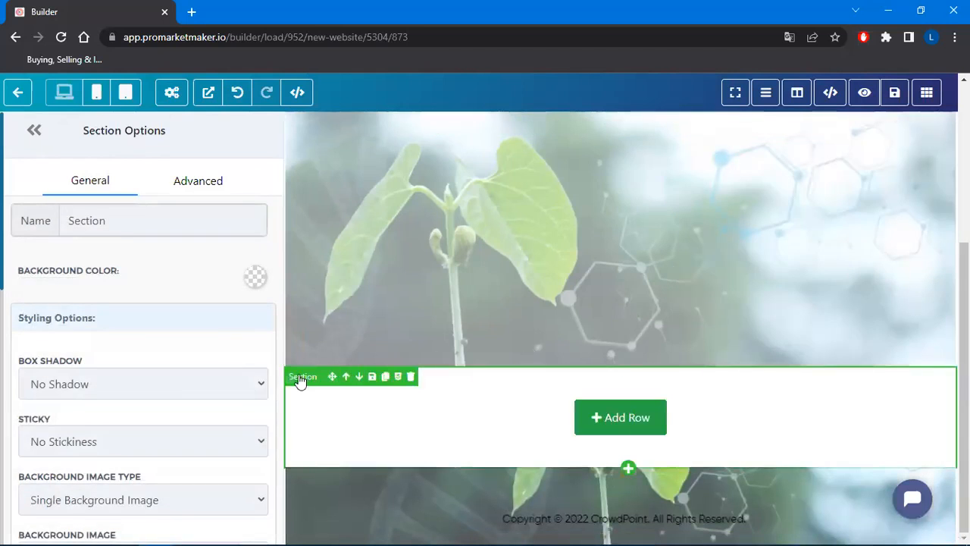
{"action": "scroll", "coordinate": [167, 409], "scroll_direction": "down", "scroll_amount": 2}
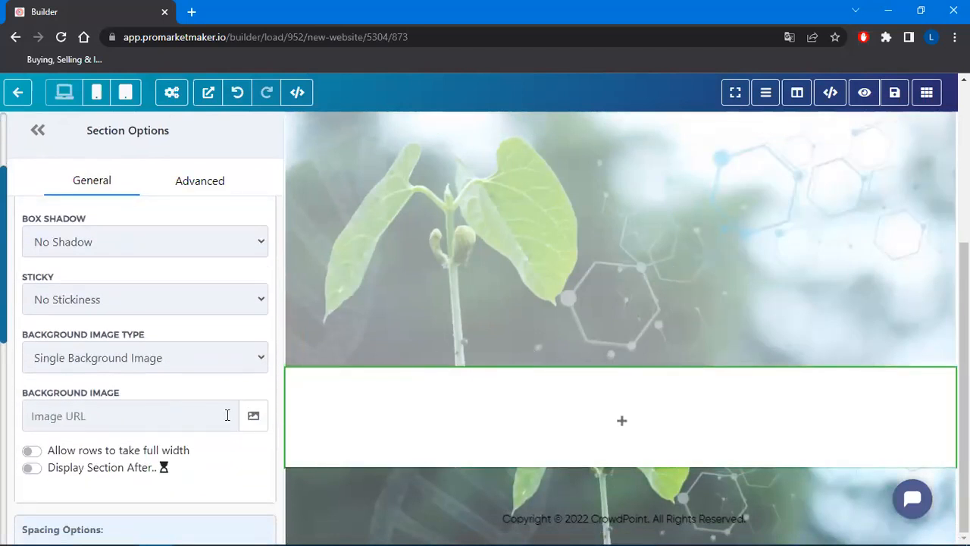
Step: Set the new section's background to the plant-in-hand image from the media library with Half Fade opacity
{"action": "left_click", "coordinate": [253, 415]}
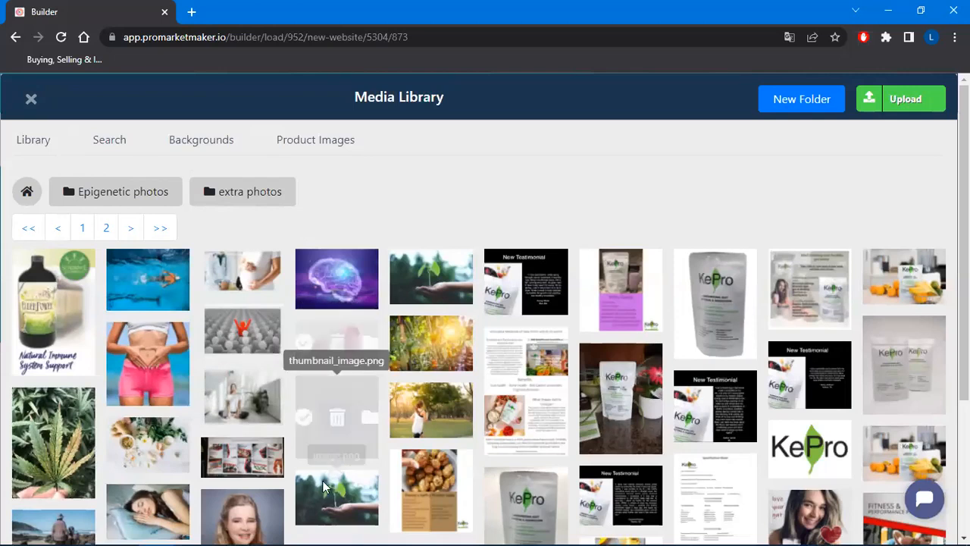
{"action": "left_click", "coordinate": [304, 498]}
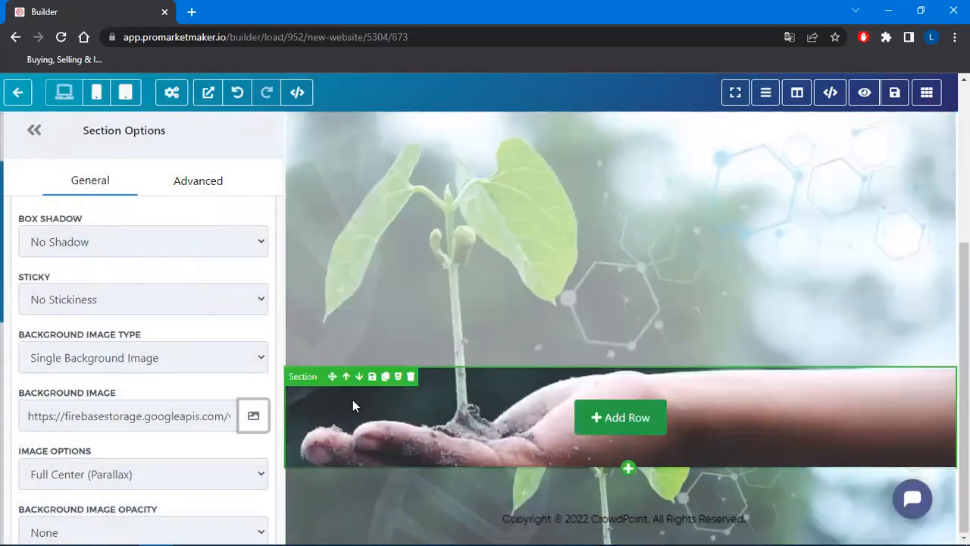
{"action": "scroll", "coordinate": [180, 406], "scroll_direction": "down", "scroll_amount": 1}
{"action": "left_click", "coordinate": [123, 464]}
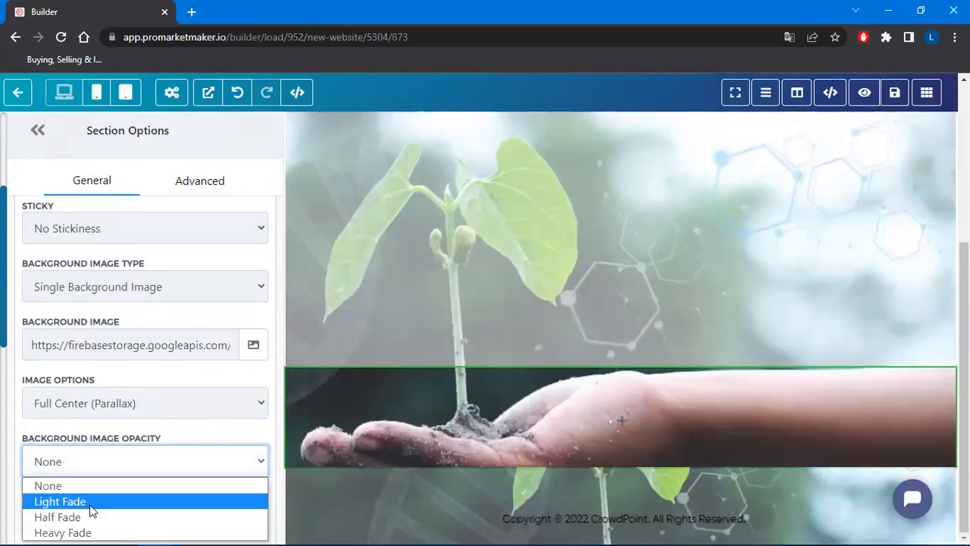
{"action": "left_click", "coordinate": [81, 516]}
{"action": "scroll", "coordinate": [622, 455], "scroll_direction": "down", "scroll_amount": 5}
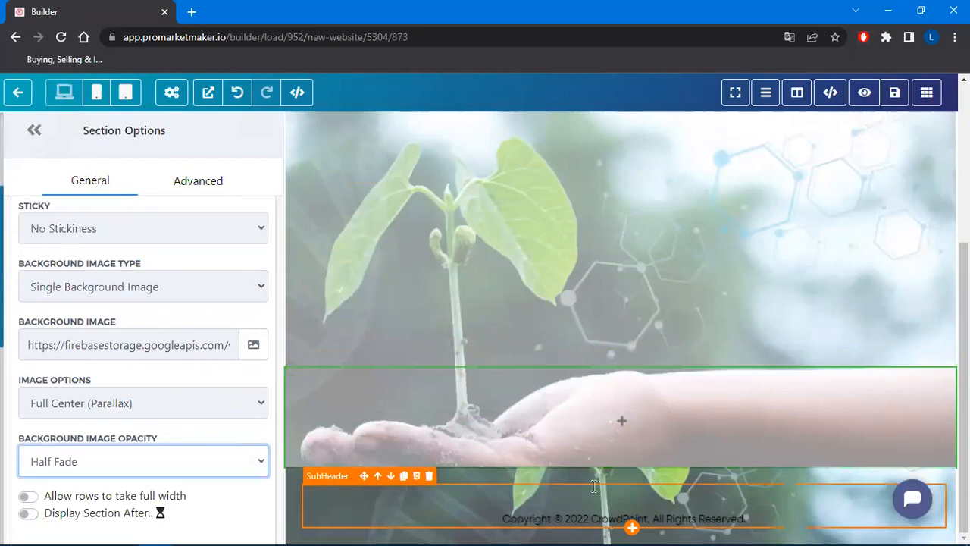
Step: Add a one-column row to the new section and move the copyright text from the old footer into it
{"action": "mouse_move", "coordinate": [615, 419]}
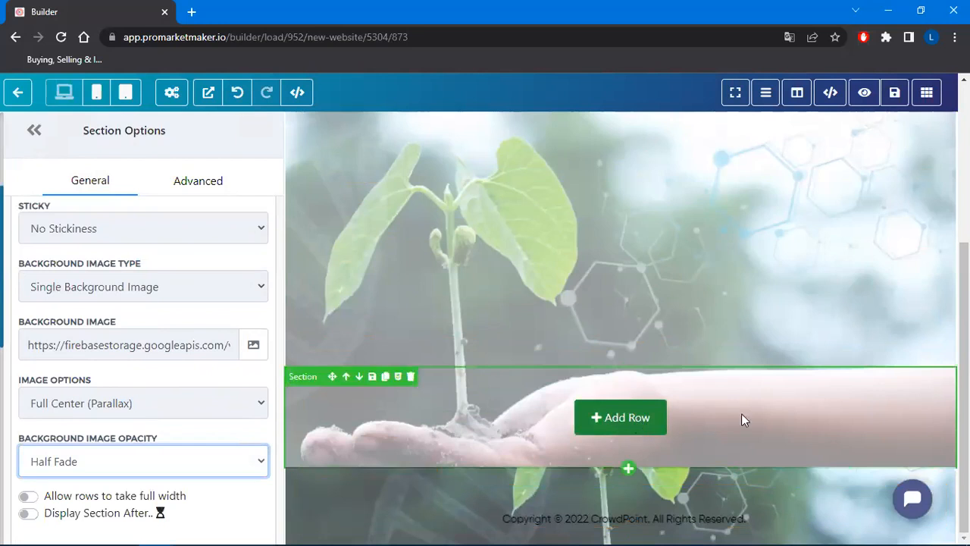
{"action": "left_click", "coordinate": [622, 417]}
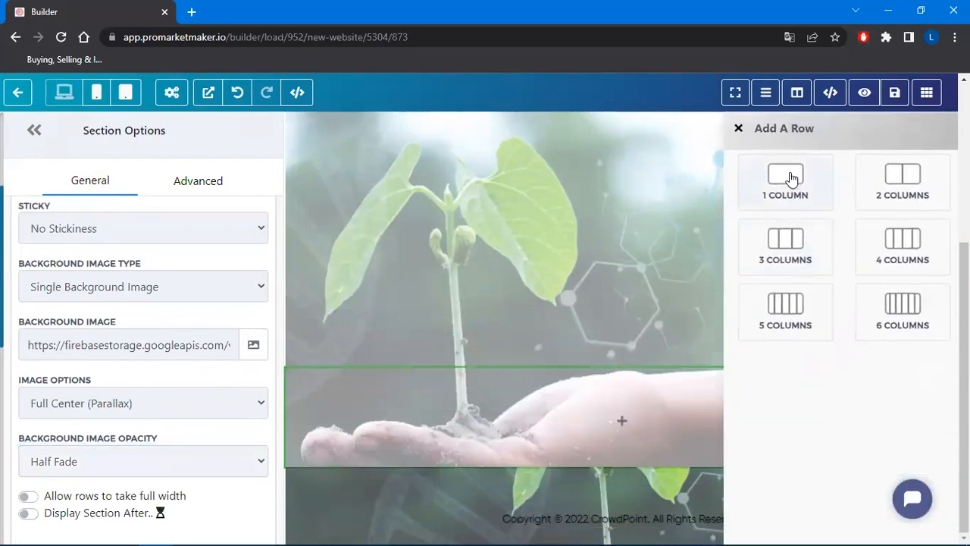
{"action": "left_click", "coordinate": [790, 178]}
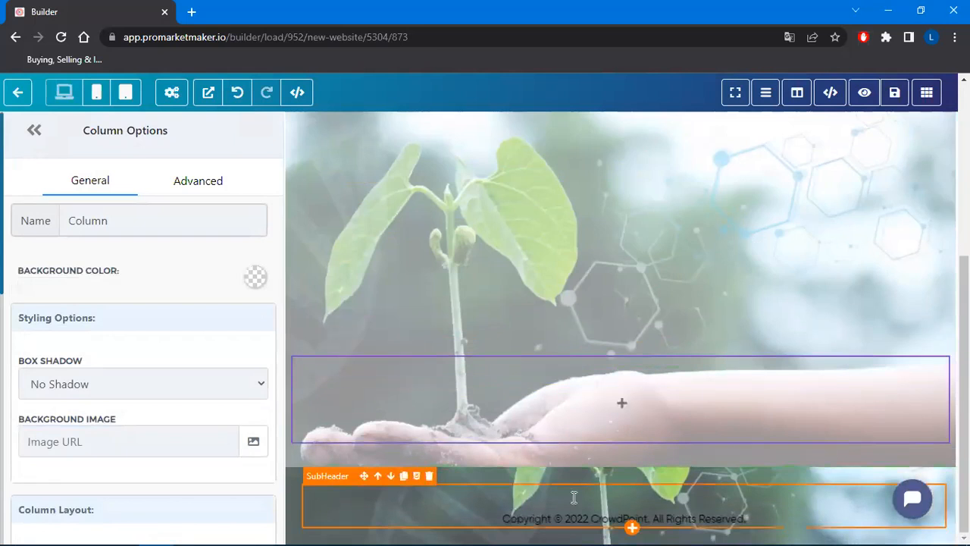
{"action": "left_click_drag", "start_coordinate": [364, 476], "coordinate": [392, 392]}
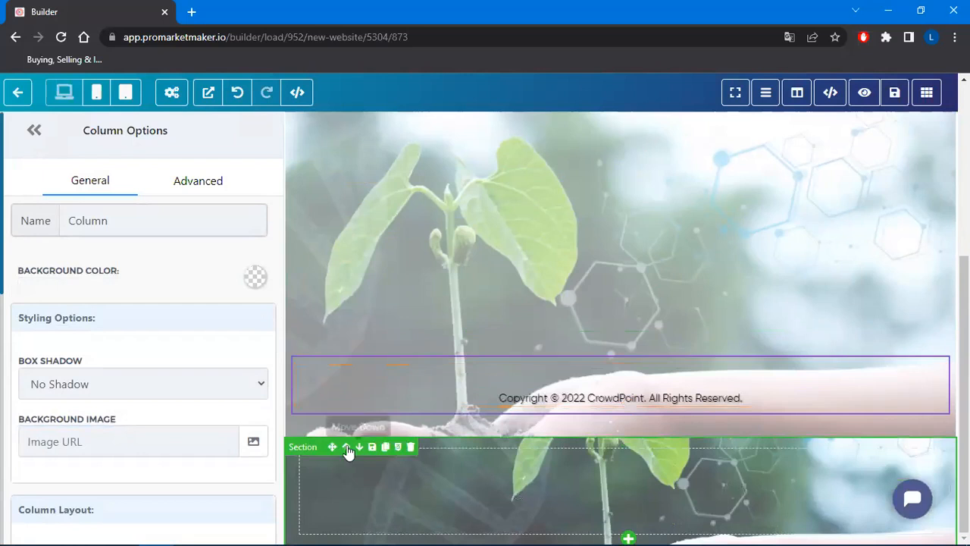
Step: Delete the emptied old footer section and save the Thank You page
{"action": "left_click", "coordinate": [411, 447]}
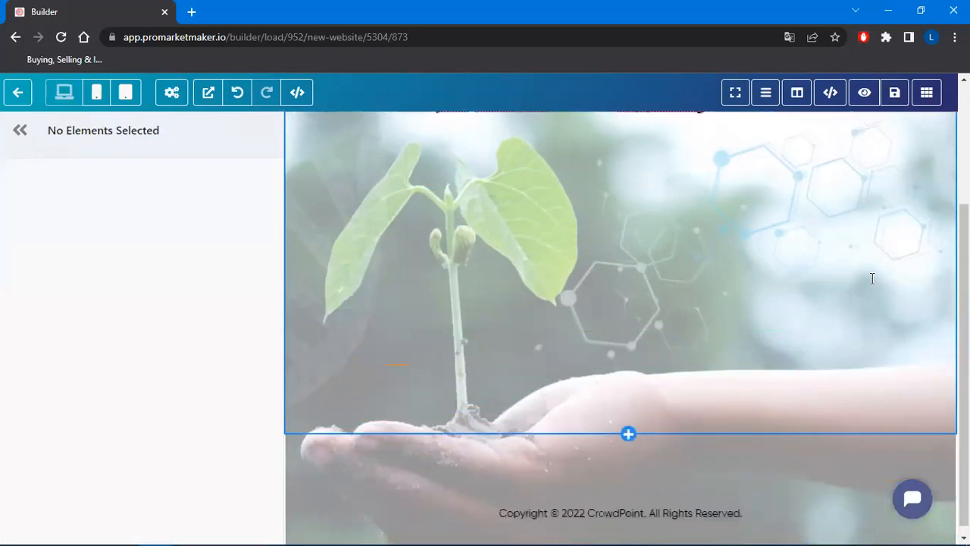
{"action": "left_click_drag", "start_coordinate": [964, 440], "coordinate": [964, 303]}
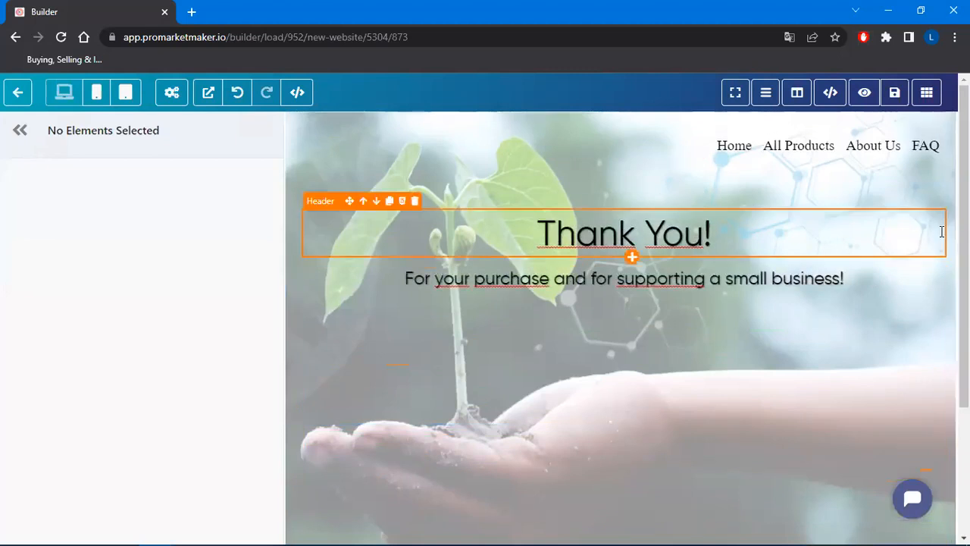
{"action": "left_click", "coordinate": [898, 97]}
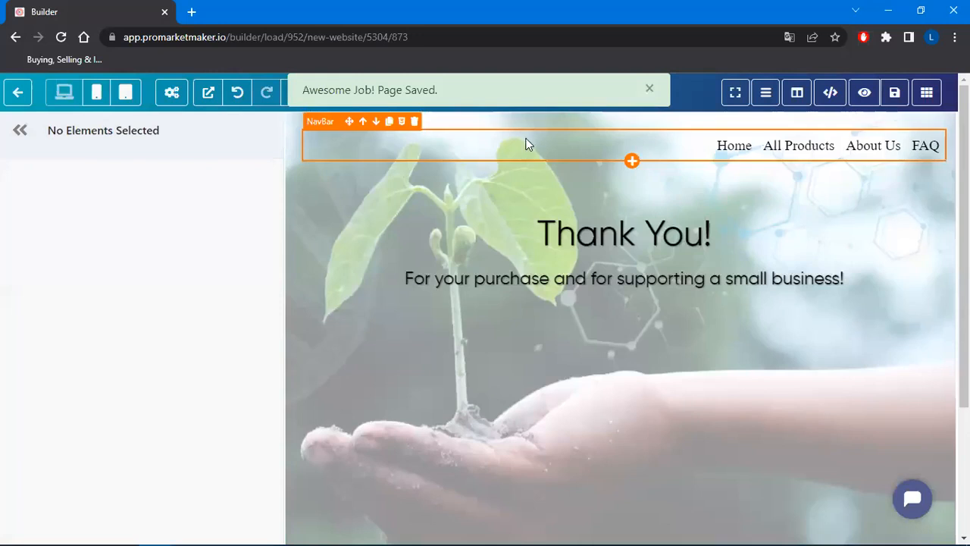
Step: Try to choose a success redirect for the KePro Regular product on the all-products page
{"action": "left_click", "coordinate": [926, 92]}
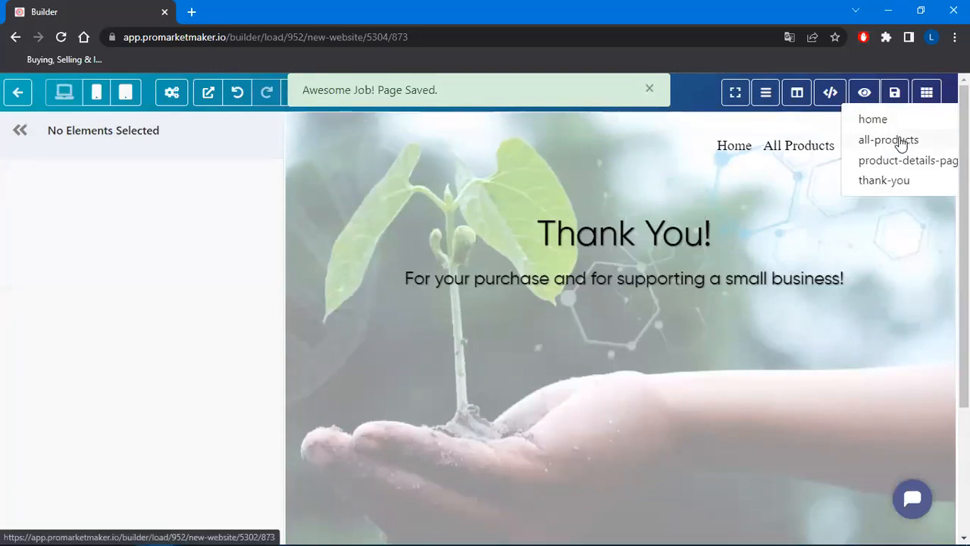
{"action": "left_click", "coordinate": [902, 144]}
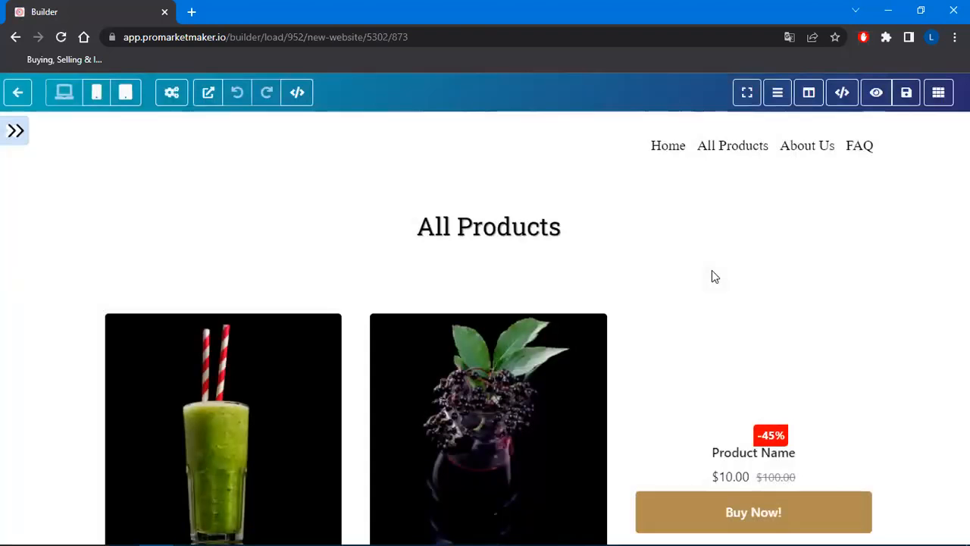
{"action": "scroll", "coordinate": [349, 261], "scroll_direction": "down", "scroll_amount": 2}
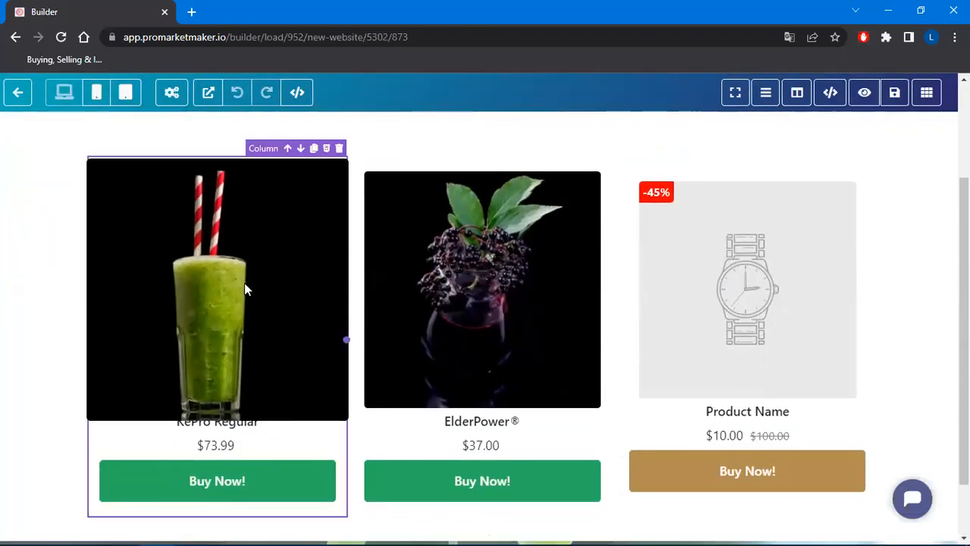
{"action": "left_click", "coordinate": [245, 289]}
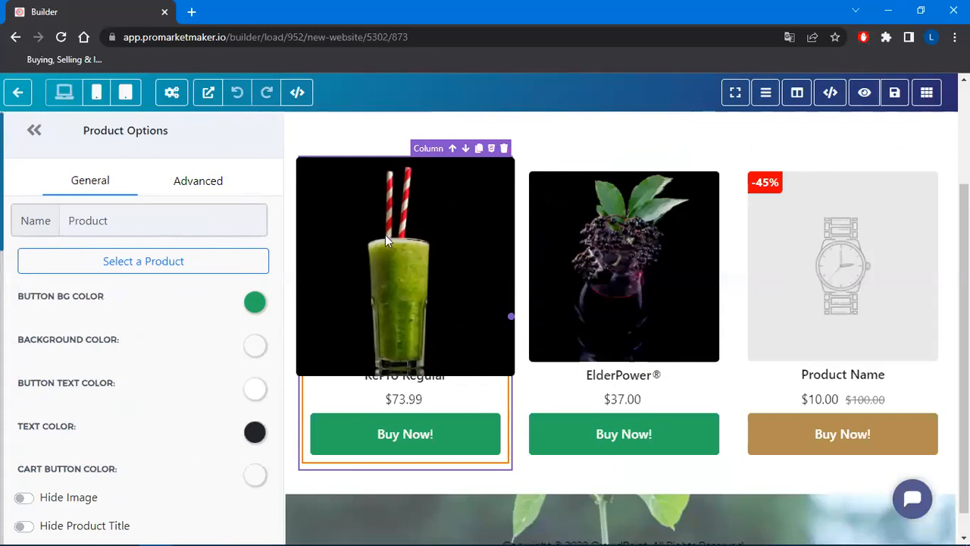
{"action": "scroll", "coordinate": [182, 327], "scroll_direction": "down", "scroll_amount": 3}
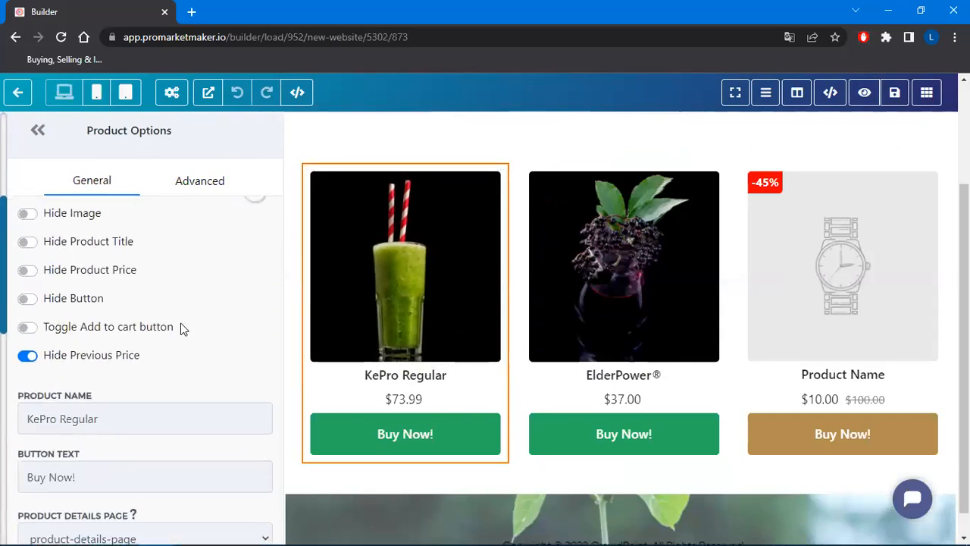
{"action": "scroll", "coordinate": [182, 327], "scroll_direction": "down", "scroll_amount": 4}
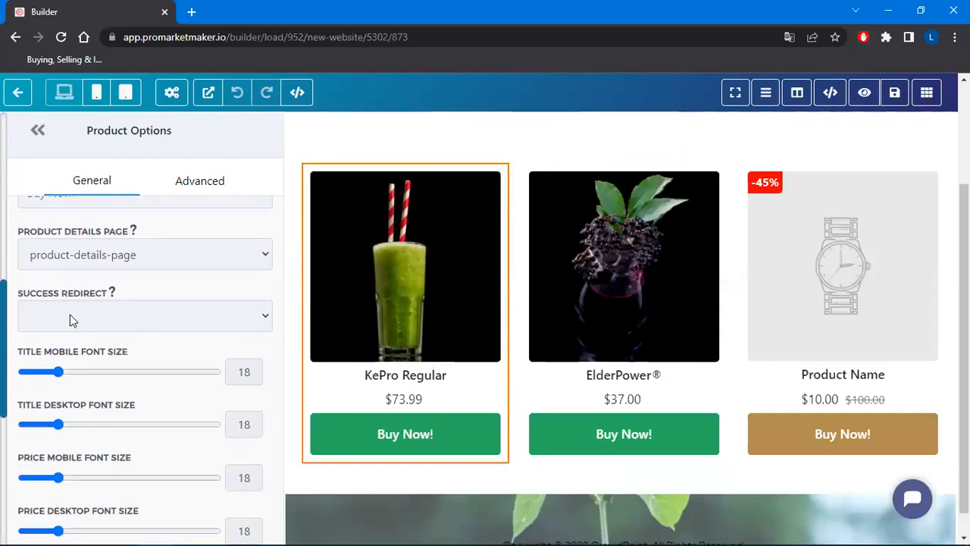
{"action": "left_click", "coordinate": [97, 320]}
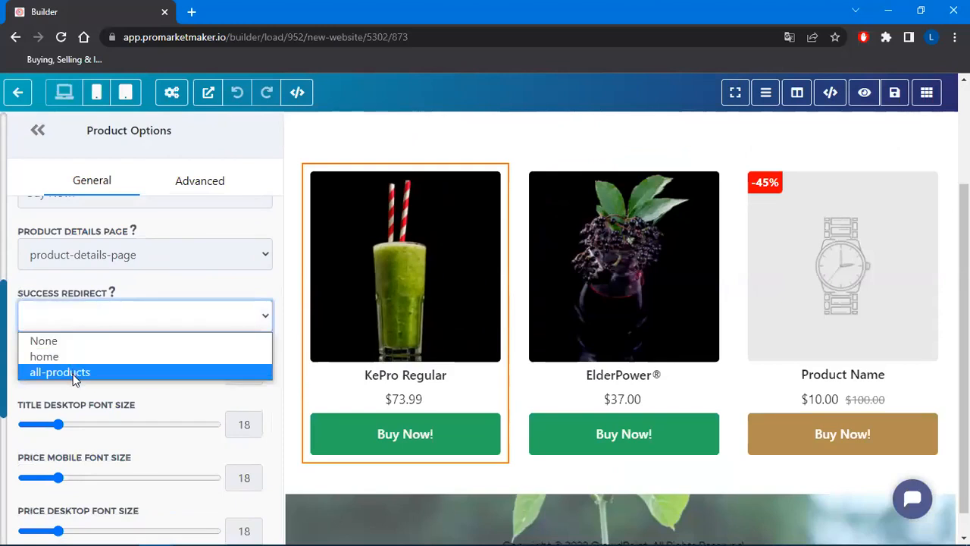
{"action": "left_click", "coordinate": [233, 271]}
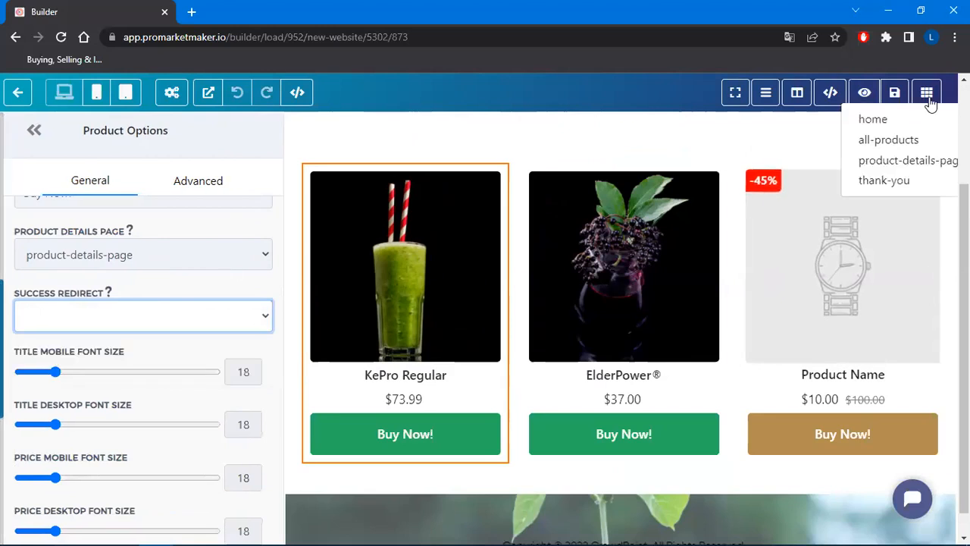
Step: Return to the website's steps overview and unmark the Thank you step as "Details page"
{"action": "left_click", "coordinate": [19, 92]}
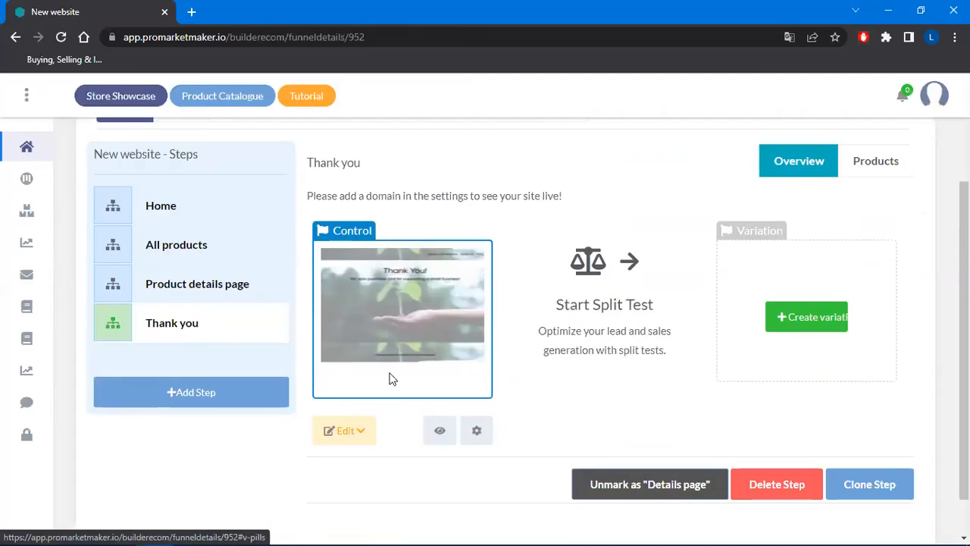
{"action": "left_click", "coordinate": [668, 489]}
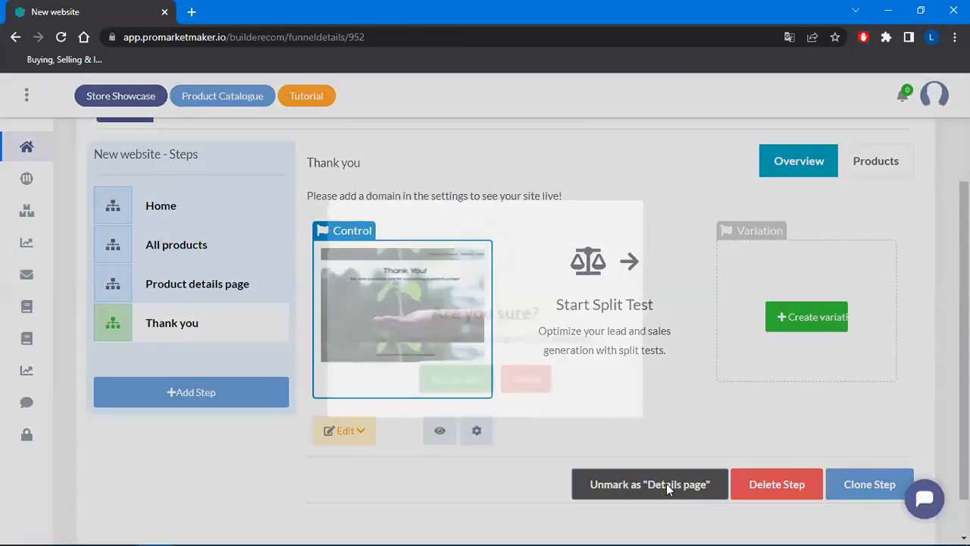
{"action": "left_click", "coordinate": [462, 391]}
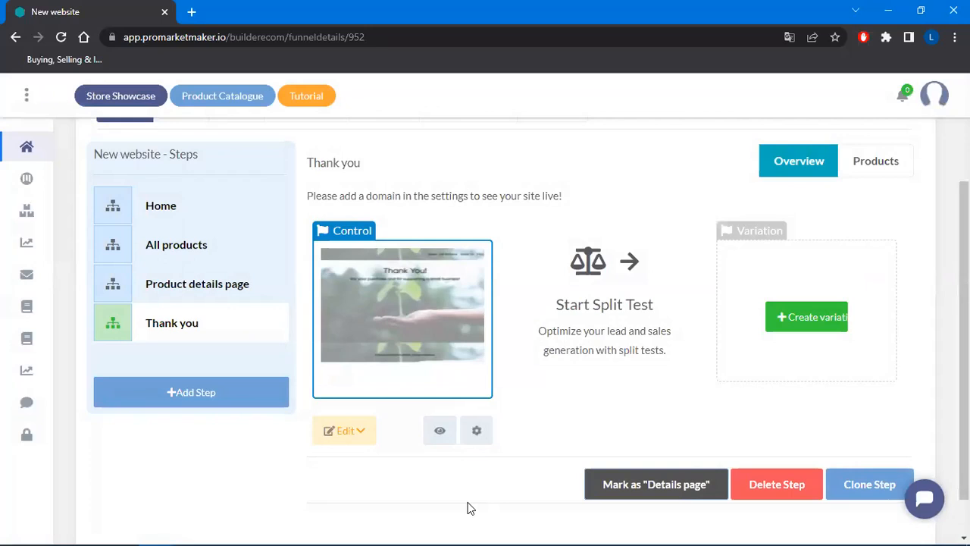
Step: Open the All products page for editing and set the KePro Regular product's success redirect to thank-you
{"action": "left_click", "coordinate": [113, 246]}
{"action": "left_click", "coordinate": [351, 431]}
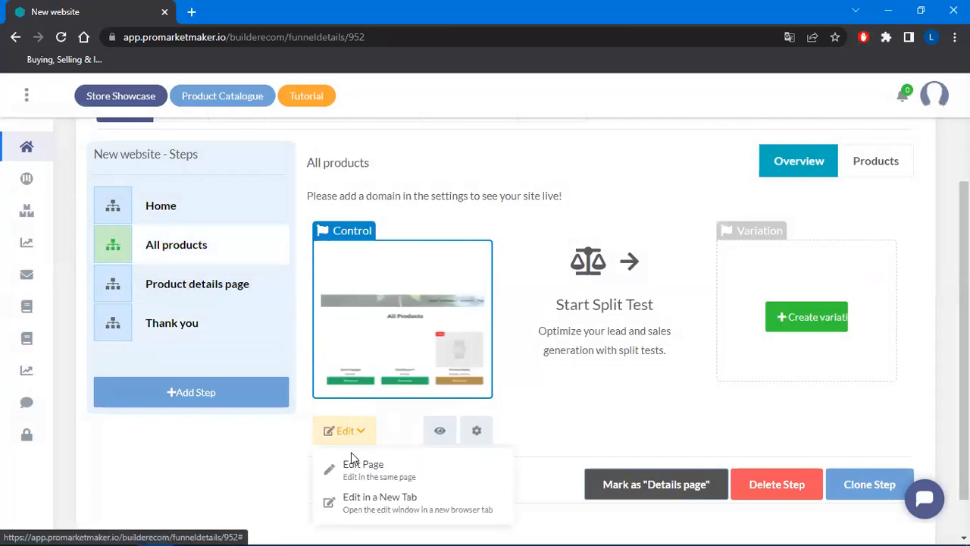
{"action": "left_click", "coordinate": [363, 465]}
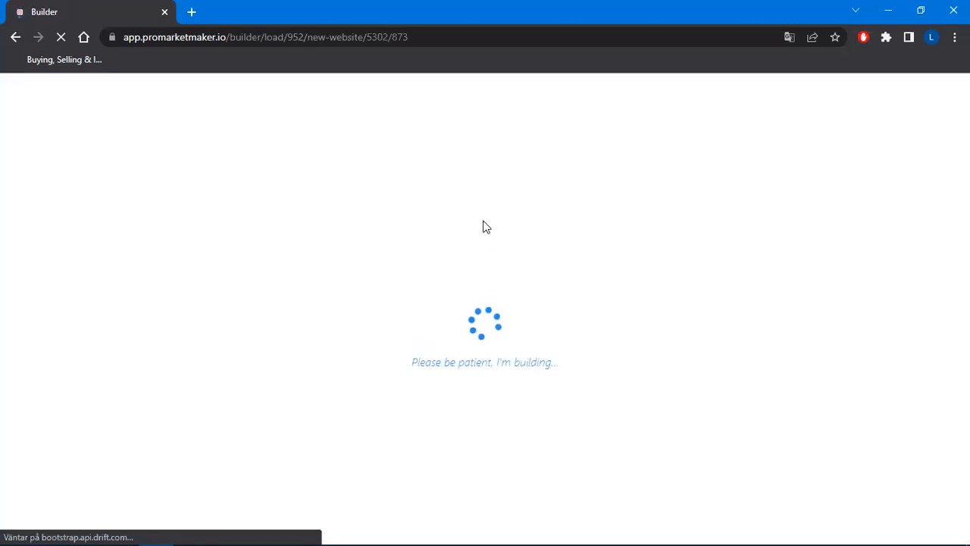
{"action": "scroll", "coordinate": [331, 351], "scroll_direction": "down", "scroll_amount": 3}
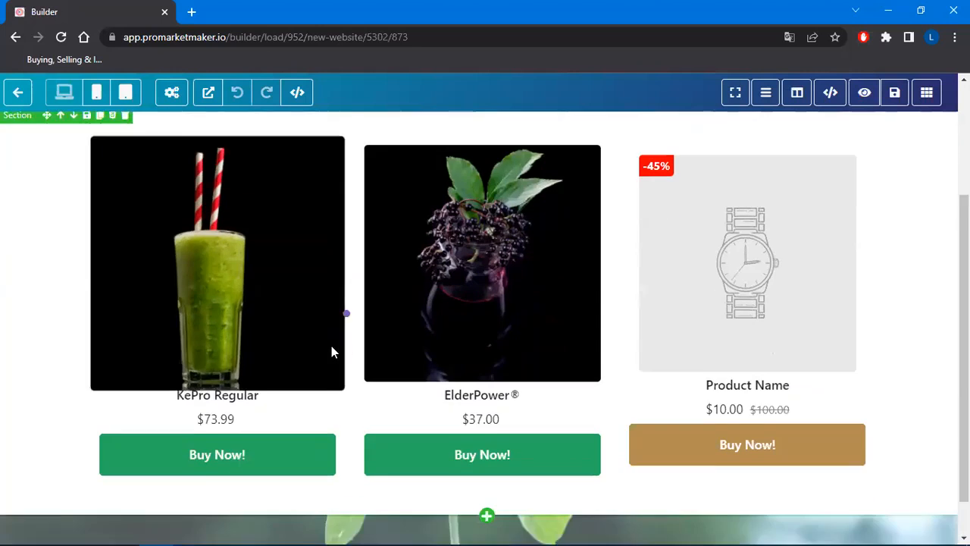
{"action": "left_click", "coordinate": [260, 260]}
{"action": "scroll", "coordinate": [169, 340], "scroll_direction": "down", "scroll_amount": 6}
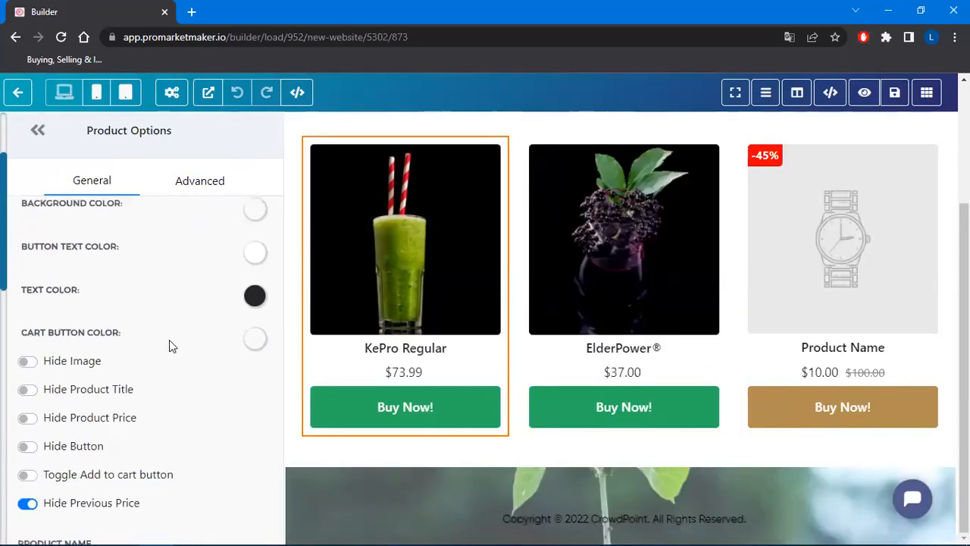
{"action": "scroll", "coordinate": [169, 340], "scroll_direction": "down", "scroll_amount": 1}
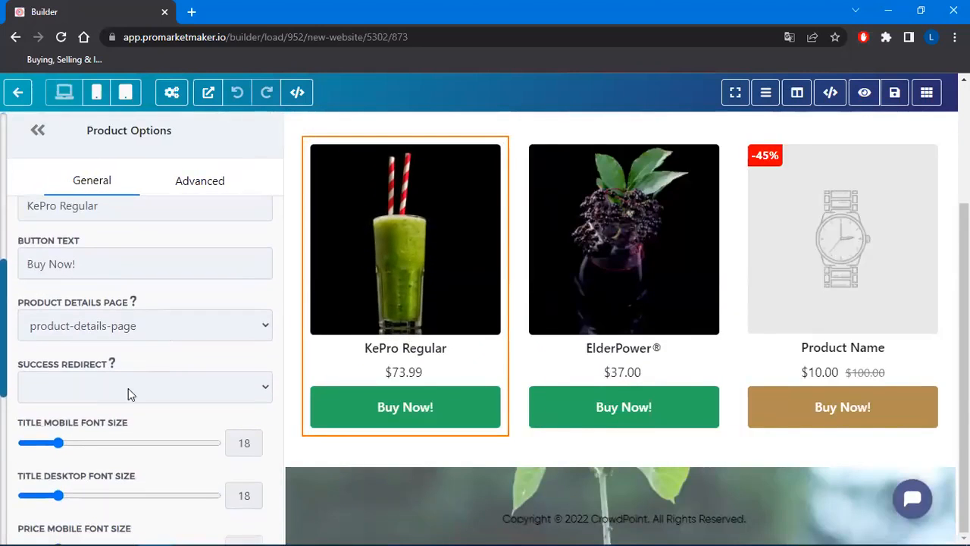
{"action": "left_click", "coordinate": [128, 388]}
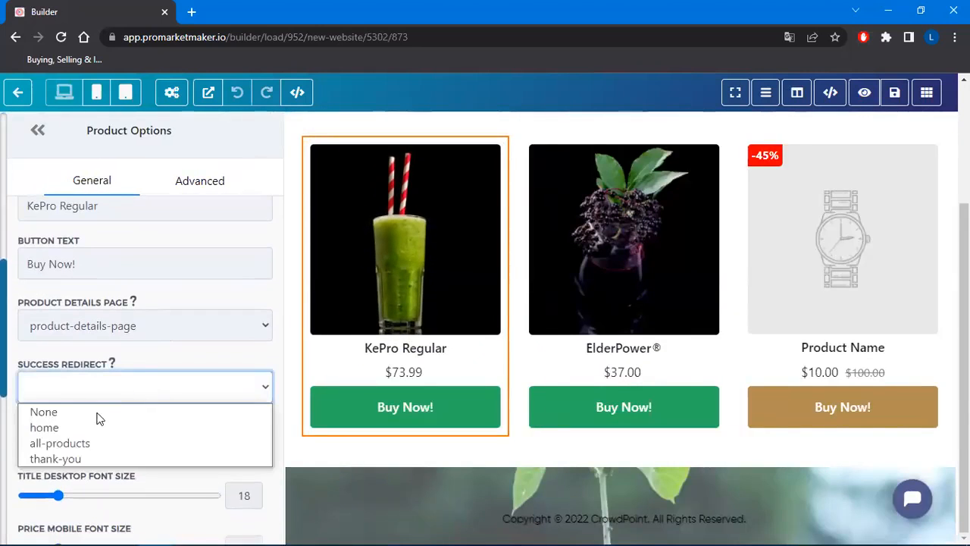
{"action": "left_click", "coordinate": [60, 460]}
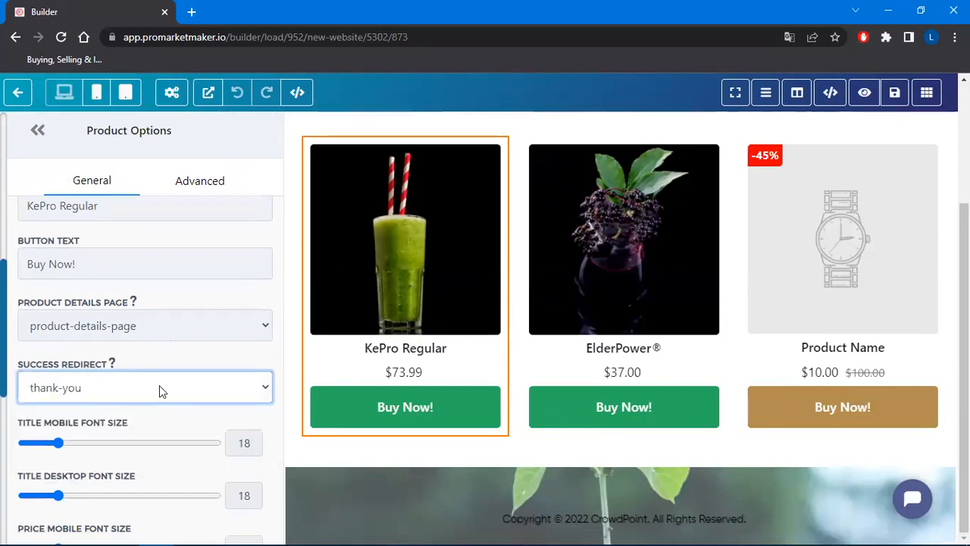
Step: Set the ElderPower® product's success redirect to thank-you and save the page
{"action": "left_click", "coordinate": [617, 265]}
{"action": "scroll", "coordinate": [122, 304], "scroll_direction": "down", "scroll_amount": 5}
{"action": "scroll", "coordinate": [189, 312], "scroll_direction": "down", "scroll_amount": 3}
{"action": "left_click", "coordinate": [71, 399]}
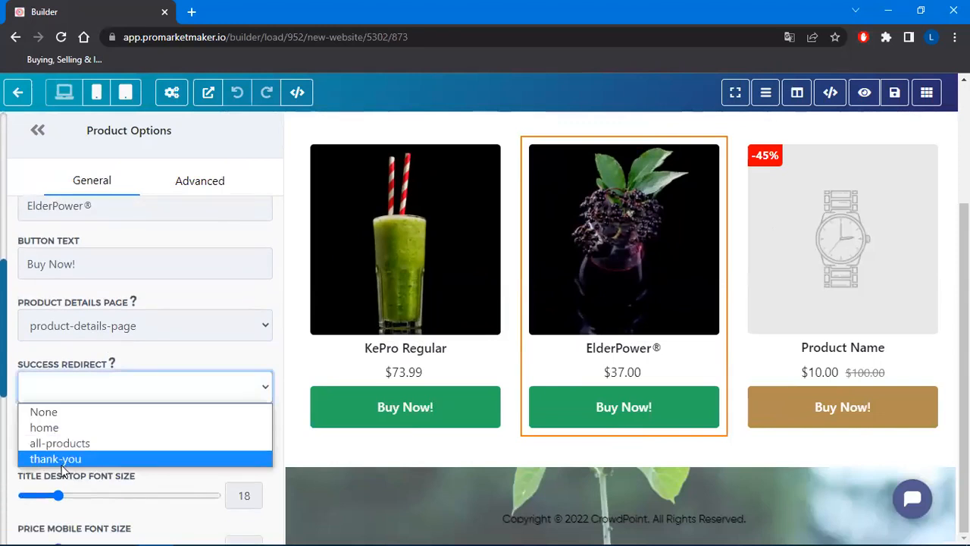
{"action": "key", "text": "Return"}
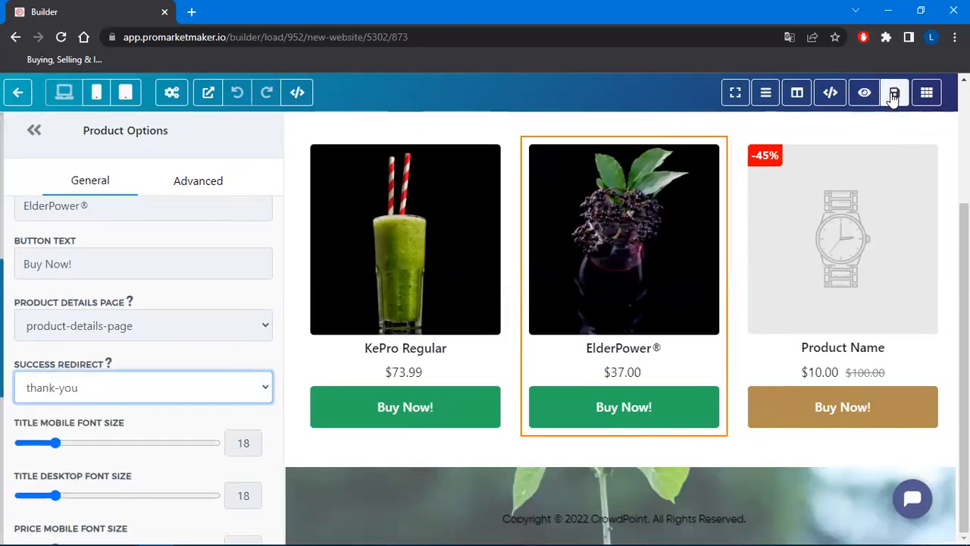
{"action": "left_click", "coordinate": [893, 93]}
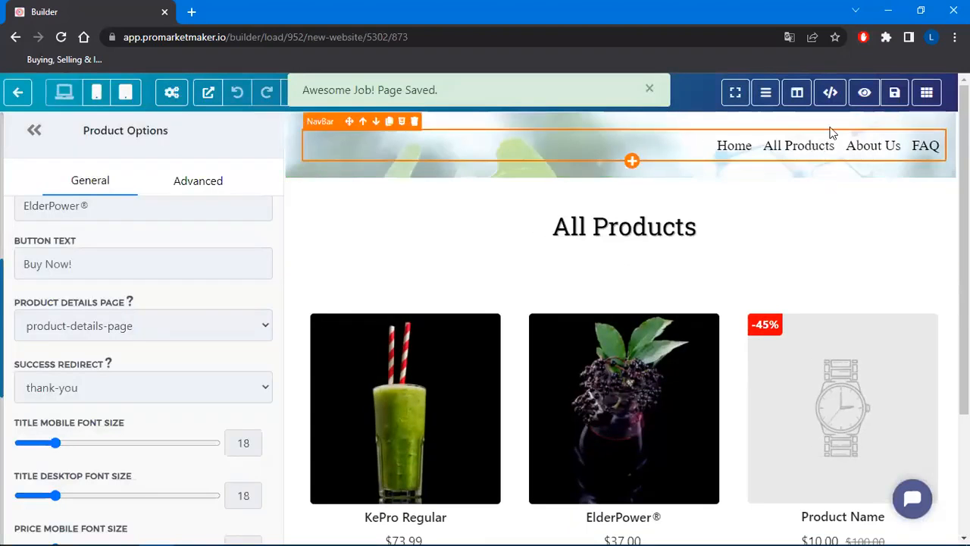
Step: Preview the All Products page and follow the KePro Regular product's Buy Now! link
{"action": "left_click", "coordinate": [864, 93]}
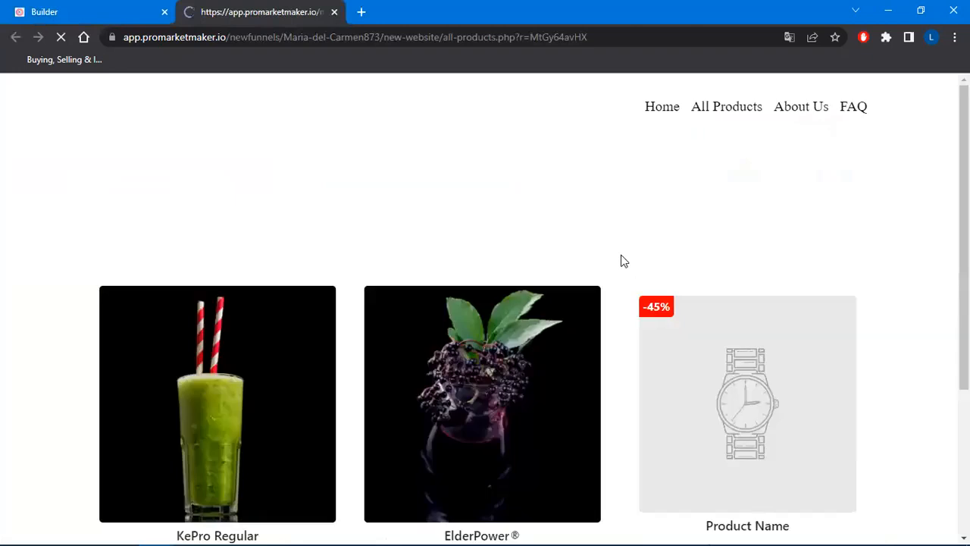
{"action": "scroll", "coordinate": [629, 227], "scroll_direction": "down", "scroll_amount": 3}
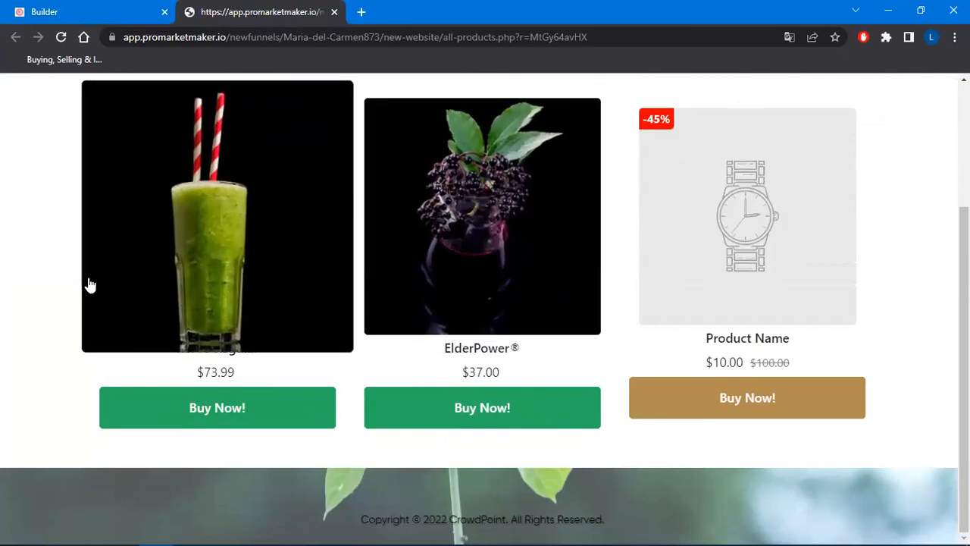
{"action": "left_click", "coordinate": [262, 415]}
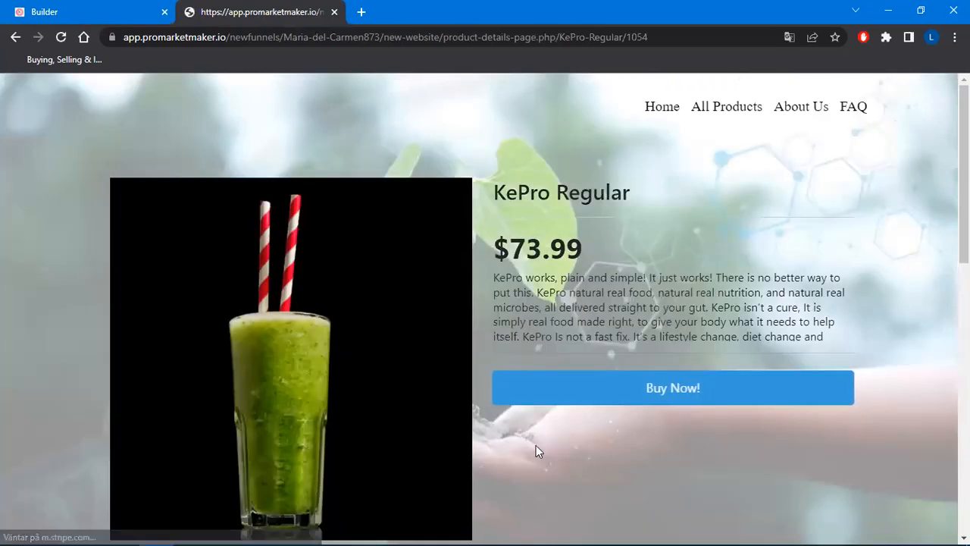
Step: Return to the All Products preview, open KePro Regular through its product image, and close the preview
{"action": "left_click", "coordinate": [16, 38]}
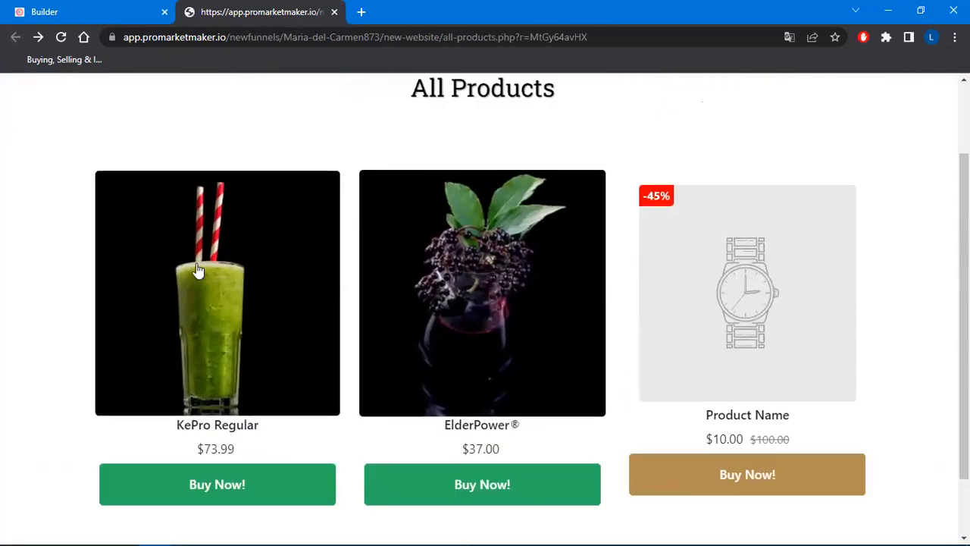
{"action": "left_click", "coordinate": [247, 301]}
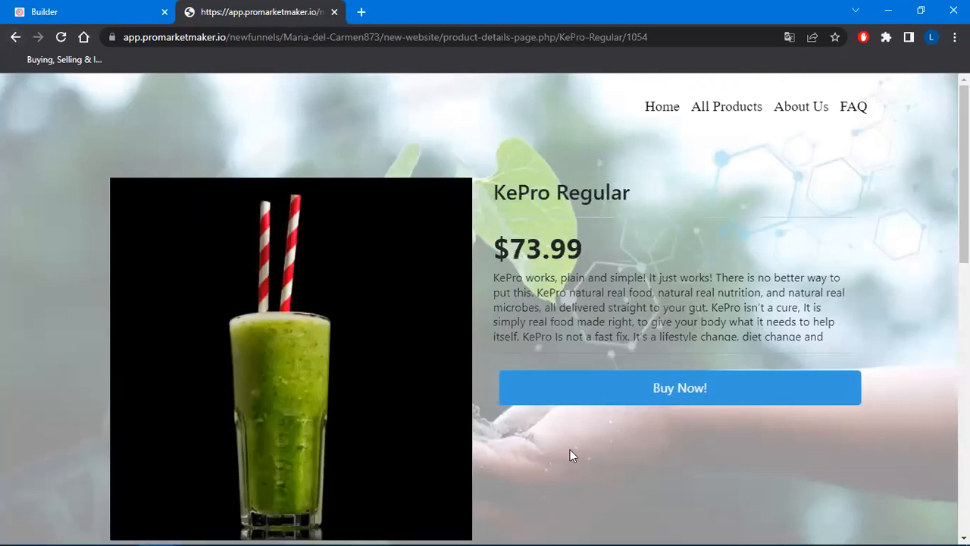
{"action": "left_click", "coordinate": [14, 42]}
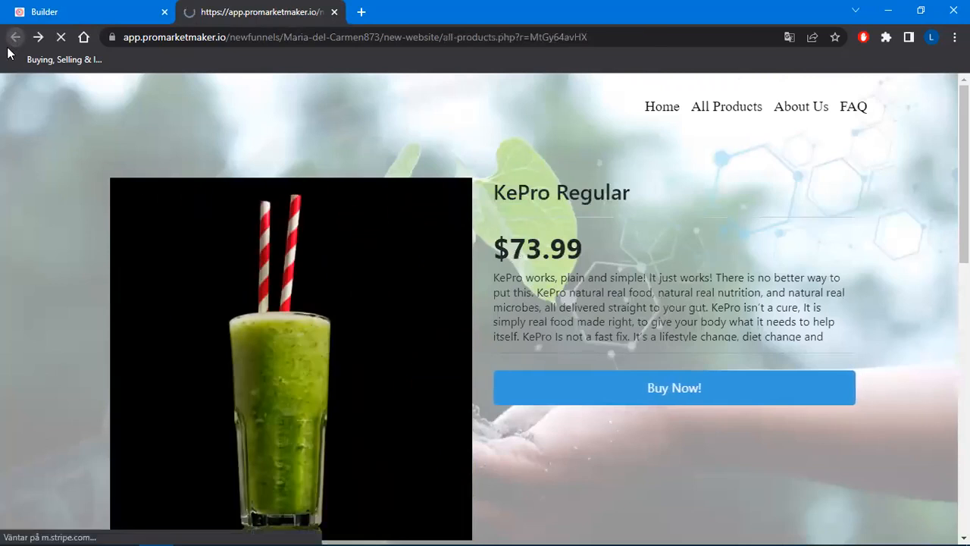
{"action": "left_click", "coordinate": [336, 12]}
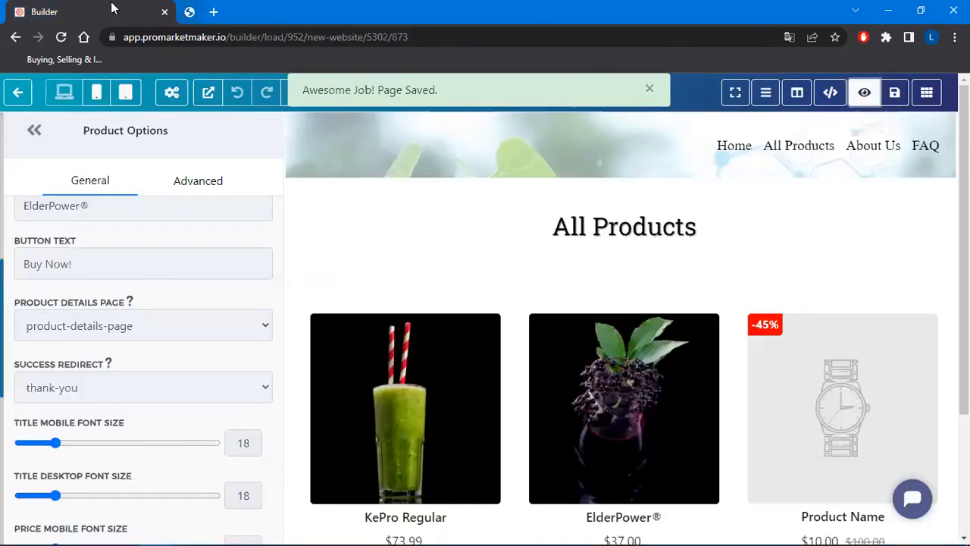
Step: Hide the built-in image of the KePro Regular product on the All Products page
{"action": "left_click", "coordinate": [405, 392]}
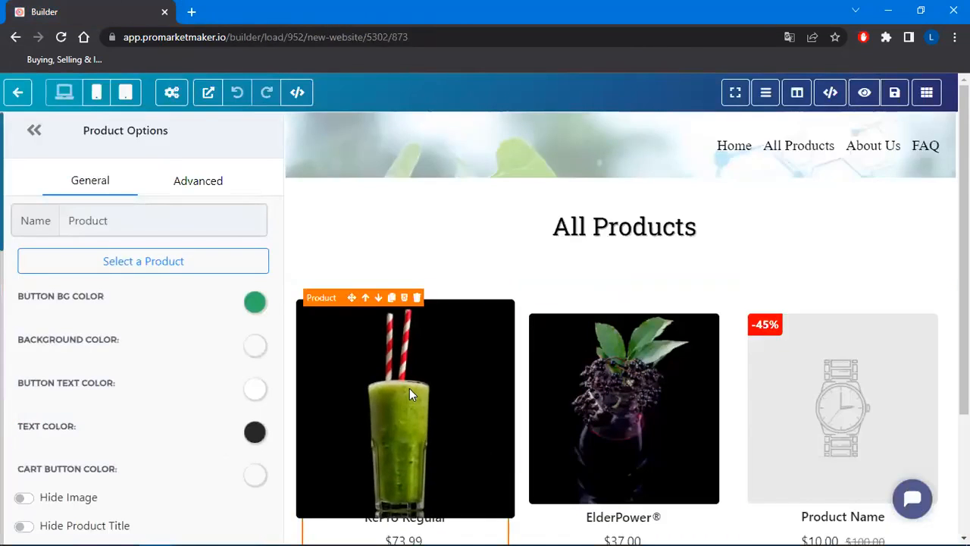
{"action": "scroll", "coordinate": [422, 380], "scroll_direction": "down", "scroll_amount": 2}
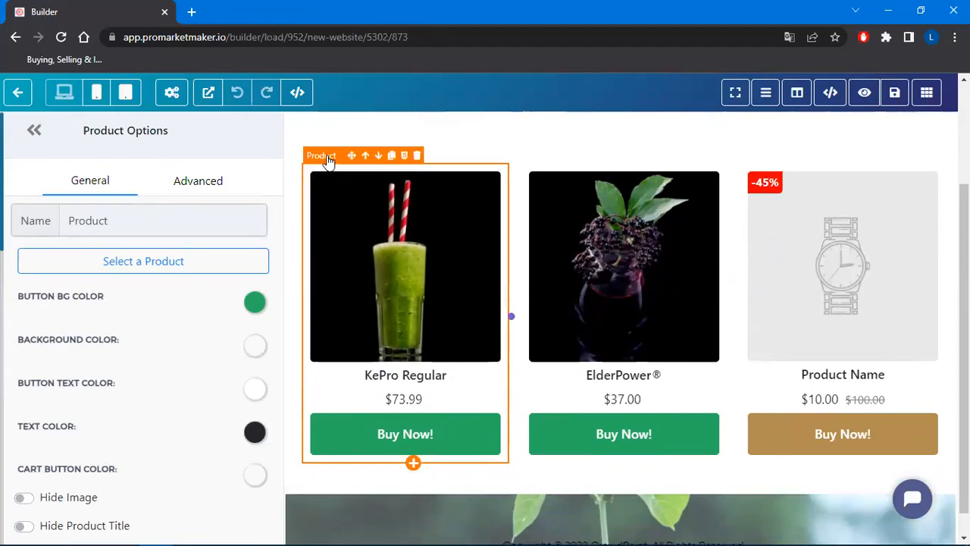
{"action": "scroll", "coordinate": [163, 329], "scroll_direction": "down", "scroll_amount": 3}
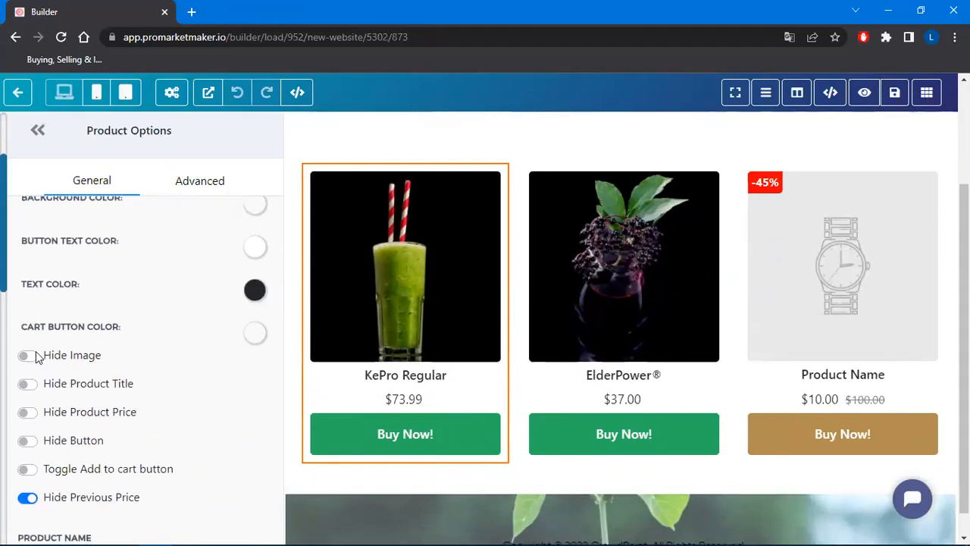
{"action": "left_click", "coordinate": [28, 356]}
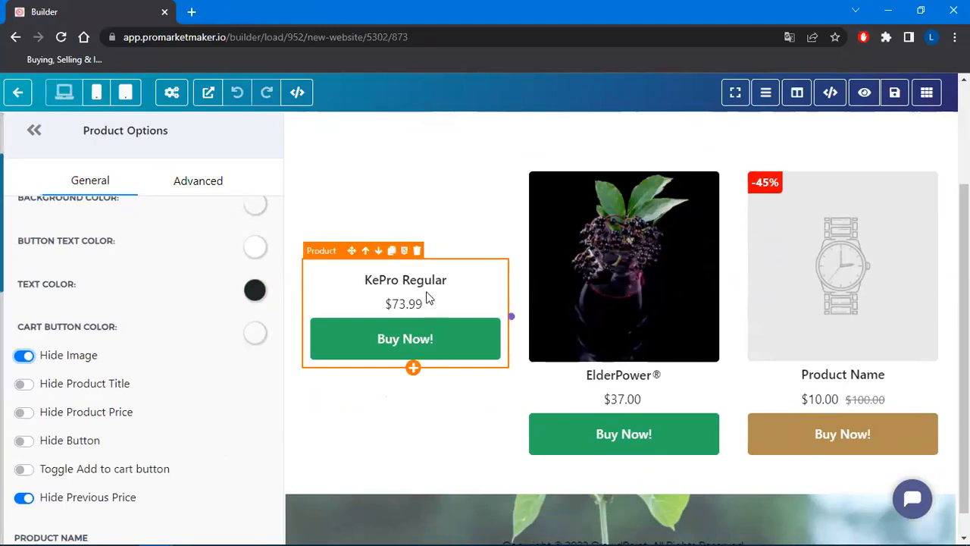
Step: Add an image element above the KePro Regular product and set its redirect action to None
{"action": "left_click", "coordinate": [413, 368]}
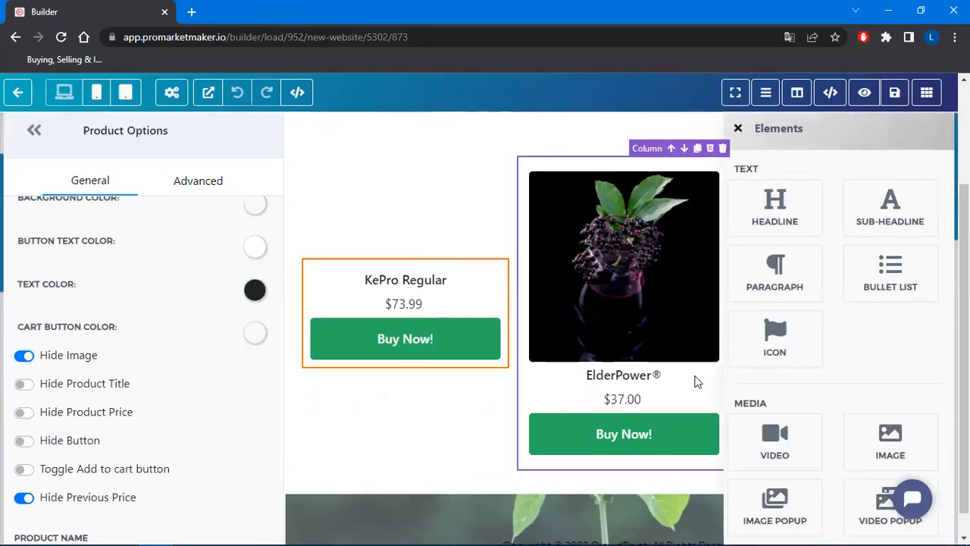
{"action": "left_click", "coordinate": [894, 445]}
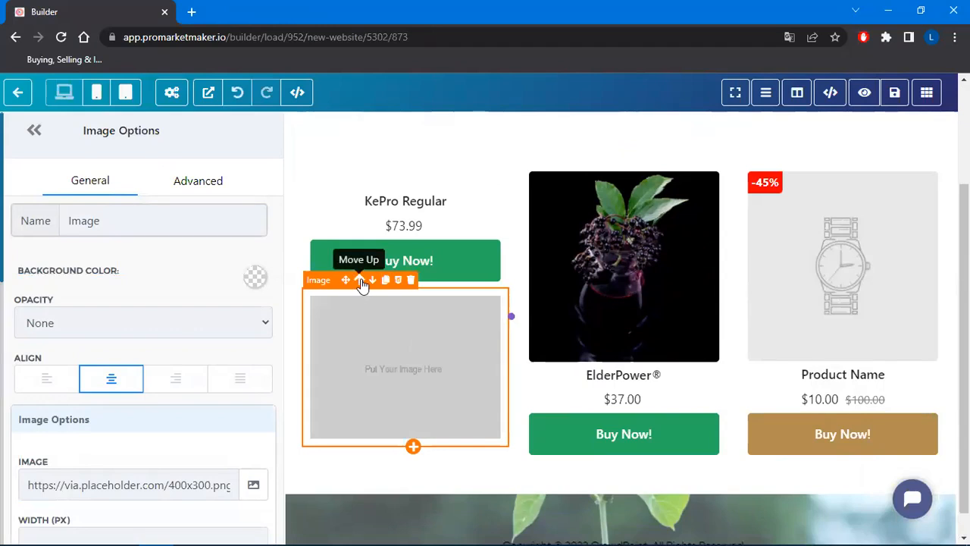
{"action": "left_click", "coordinate": [360, 280]}
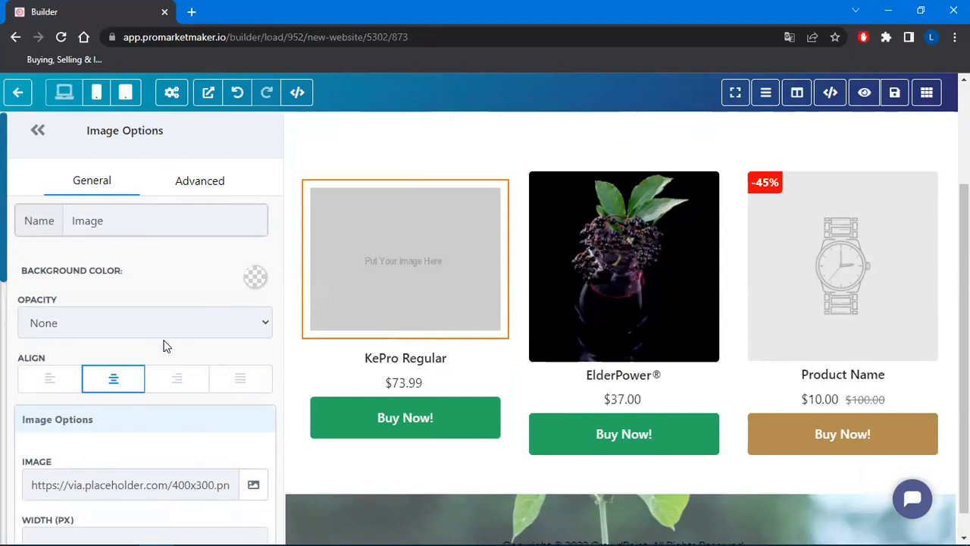
{"action": "scroll", "coordinate": [162, 342], "scroll_direction": "down", "scroll_amount": 5}
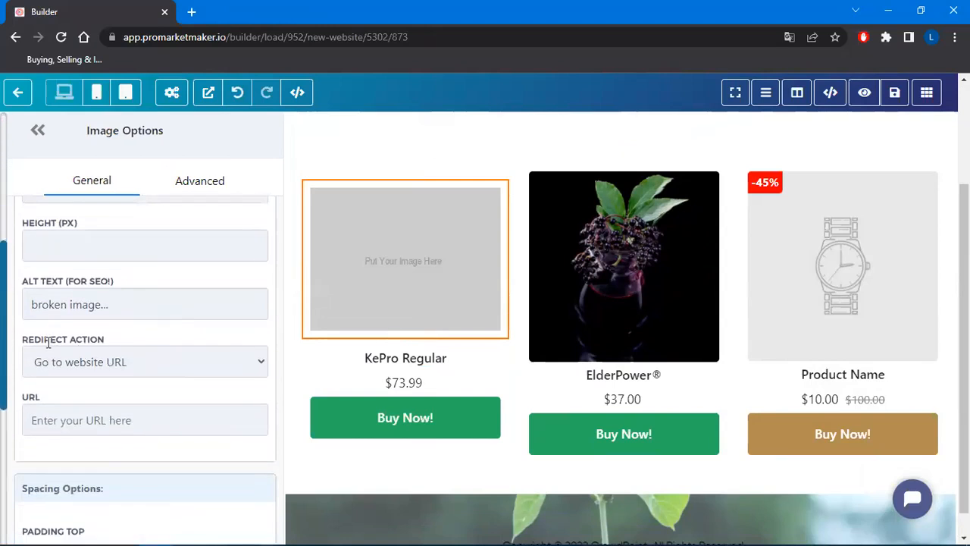
{"action": "left_click", "coordinate": [102, 369]}
{"action": "left_click", "coordinate": [76, 385]}
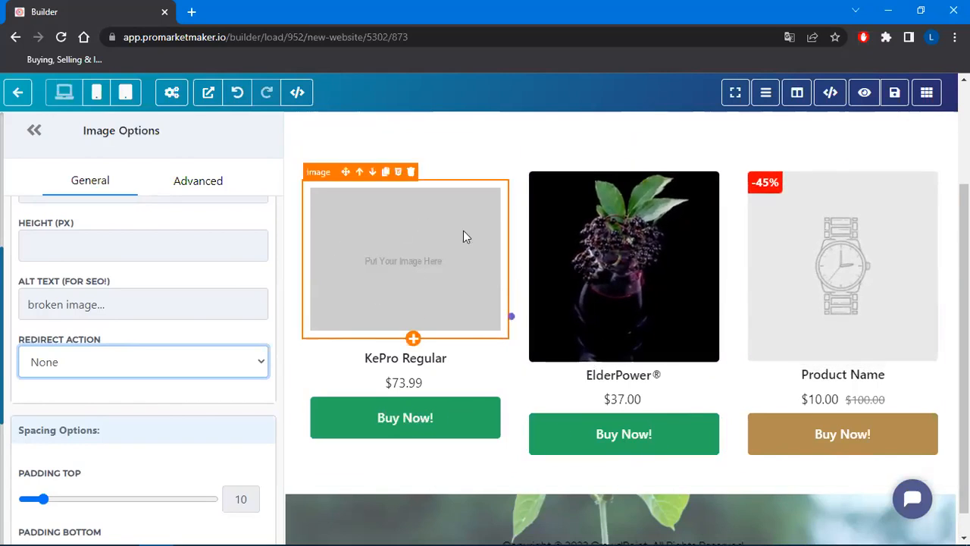
Step: Hide the built-in image of the ElderPower® product
{"action": "left_click", "coordinate": [660, 278]}
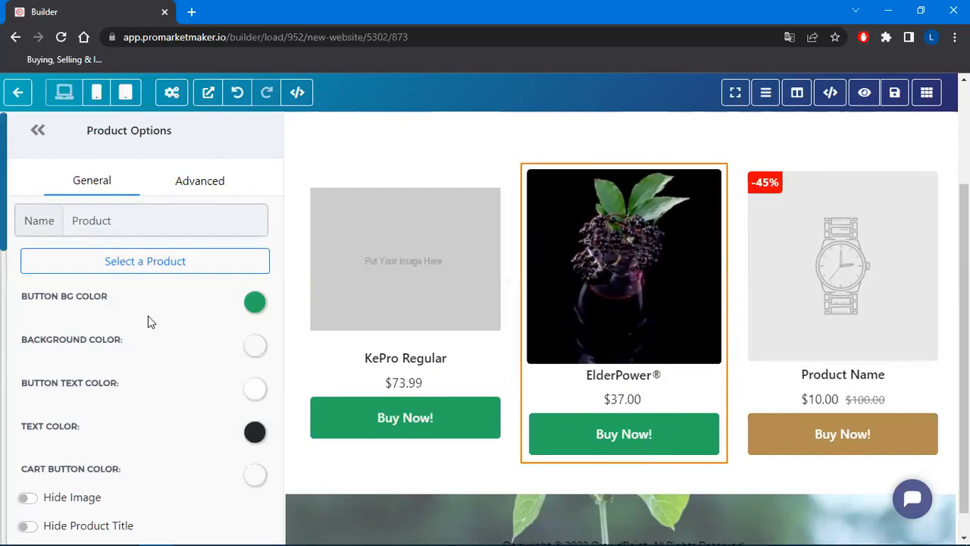
{"action": "scroll", "coordinate": [148, 315], "scroll_direction": "down", "scroll_amount": 2}
{"action": "left_click", "coordinate": [31, 357]}
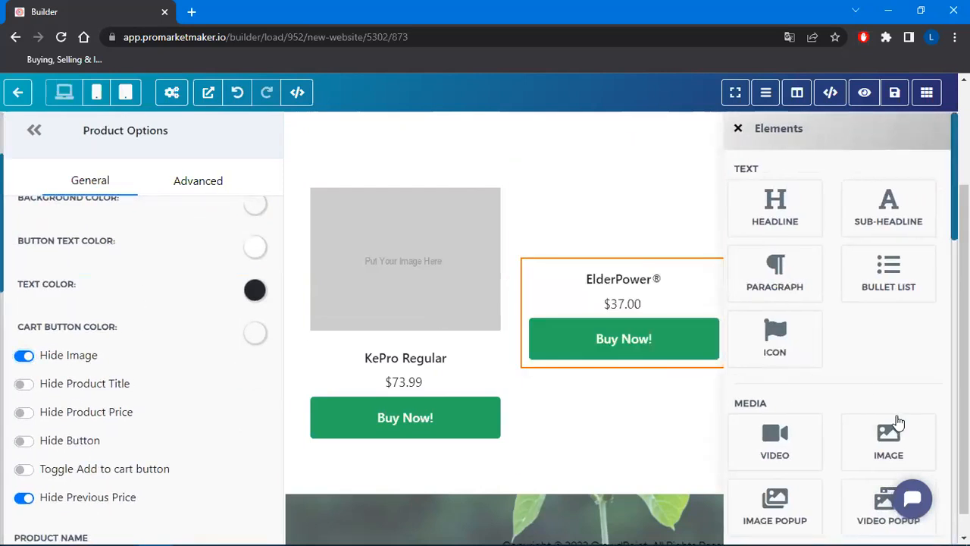
Step: Add an image element above the ElderPower® product and set its redirect action to None
{"action": "left_click_drag", "start_coordinate": [900, 445], "coordinate": [636, 349]}
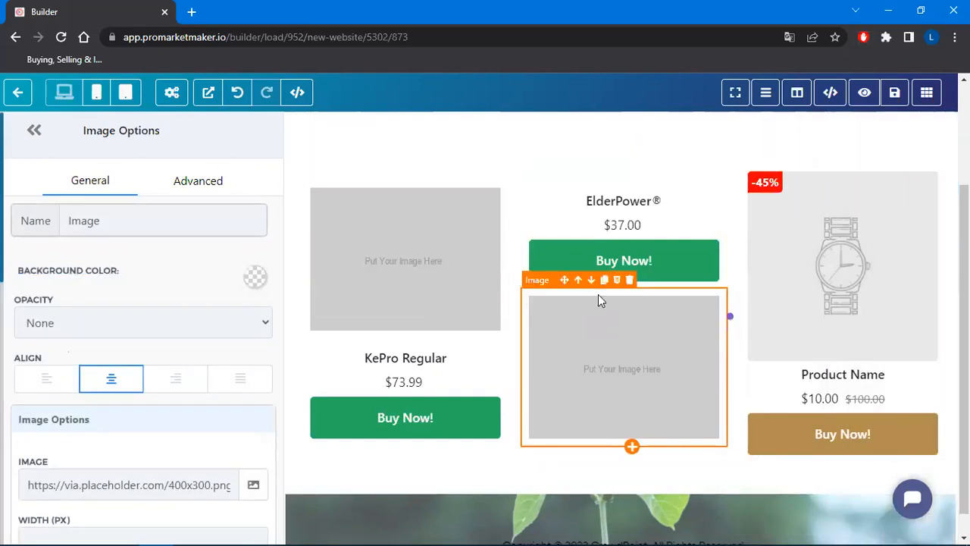
{"action": "left_click", "coordinate": [578, 280]}
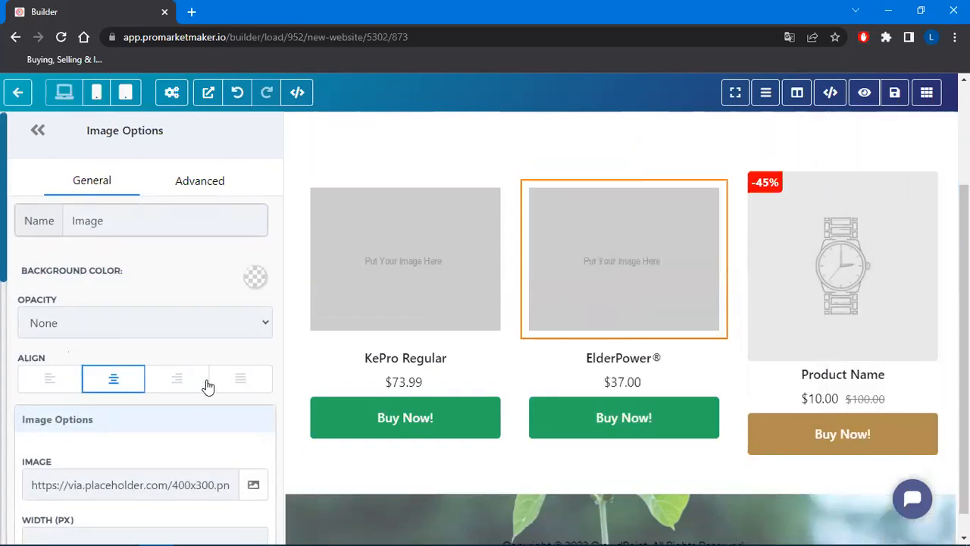
{"action": "scroll", "coordinate": [140, 366], "scroll_direction": "down", "scroll_amount": 3}
{"action": "scroll", "coordinate": [140, 366], "scroll_direction": "down", "scroll_amount": 2}
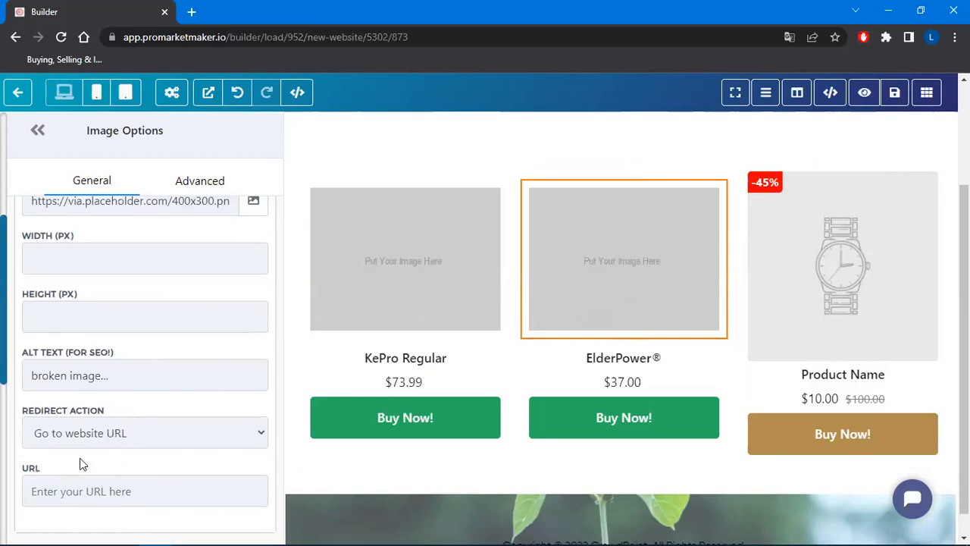
{"action": "left_click", "coordinate": [80, 438]}
{"action": "left_click", "coordinate": [79, 458]}
Step: Fill the image placeholder above KePro Regular with the KePro Regular picture from the media library's product images
{"action": "left_click", "coordinate": [398, 273]}
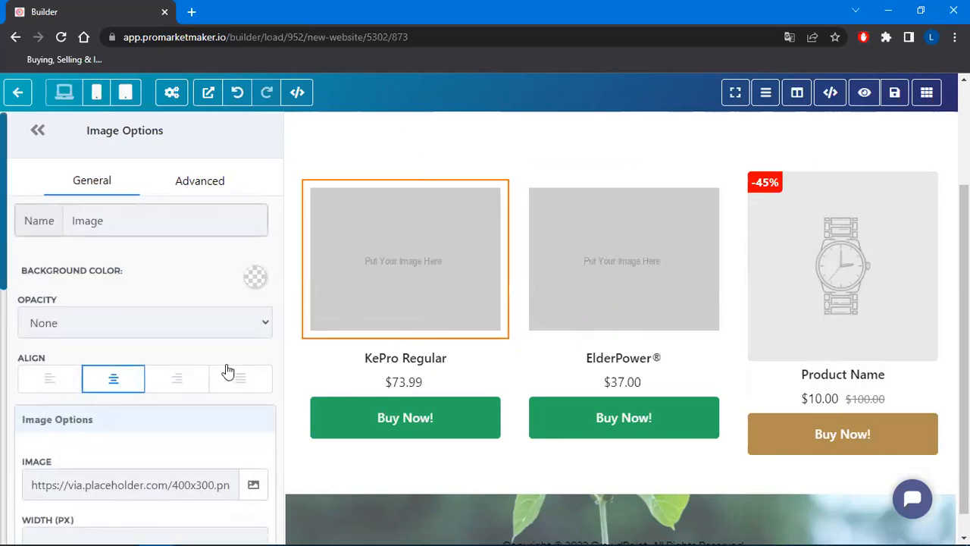
{"action": "scroll", "coordinate": [227, 372], "scroll_direction": "down", "scroll_amount": 3}
{"action": "left_click", "coordinate": [255, 344]}
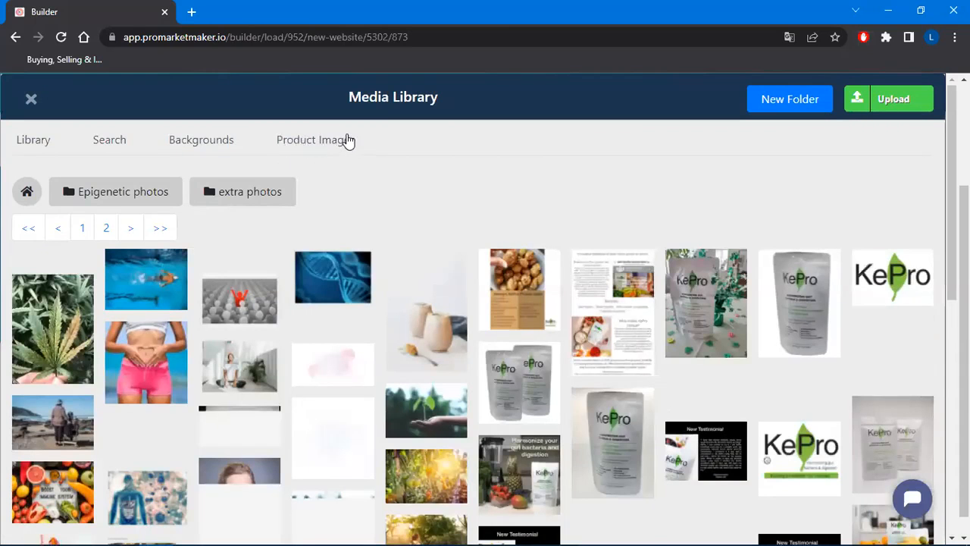
{"action": "left_click", "coordinate": [348, 141]}
{"action": "scroll", "coordinate": [364, 255], "scroll_direction": "down", "scroll_amount": 3}
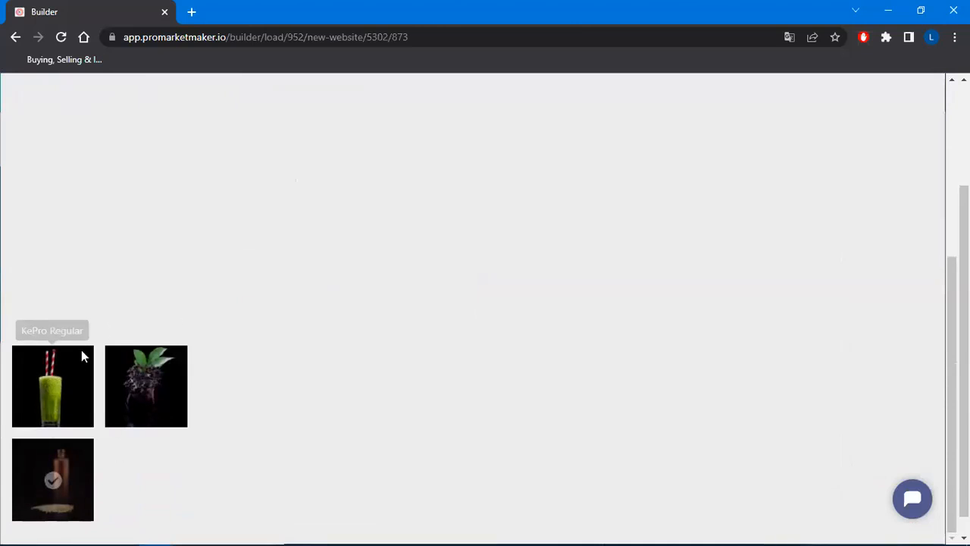
{"action": "left_click", "coordinate": [52, 388]}
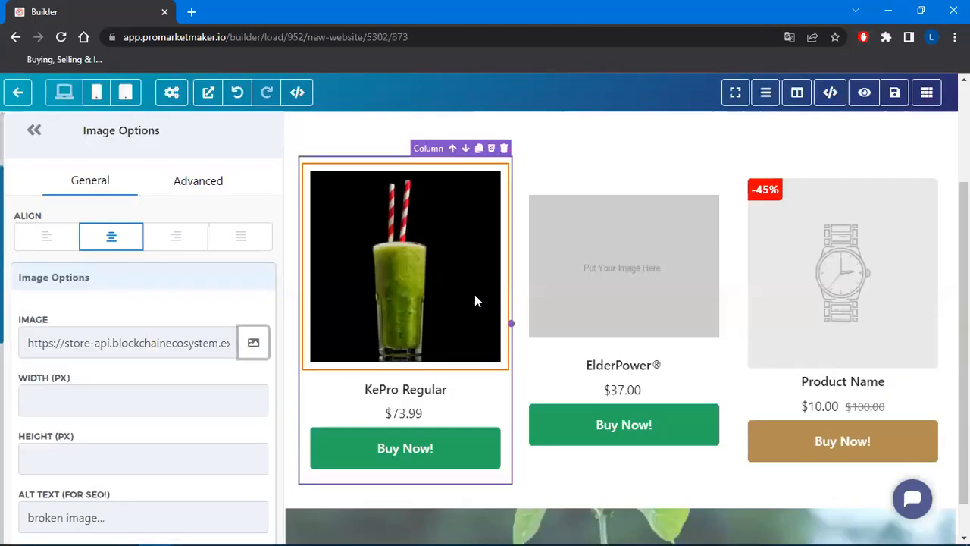
Step: Fill the image placeholder above ElderPower® with the elderberry picture from the media library's product images
{"action": "left_click", "coordinate": [634, 279]}
{"action": "scroll", "coordinate": [258, 390], "scroll_direction": "down", "scroll_amount": 2}
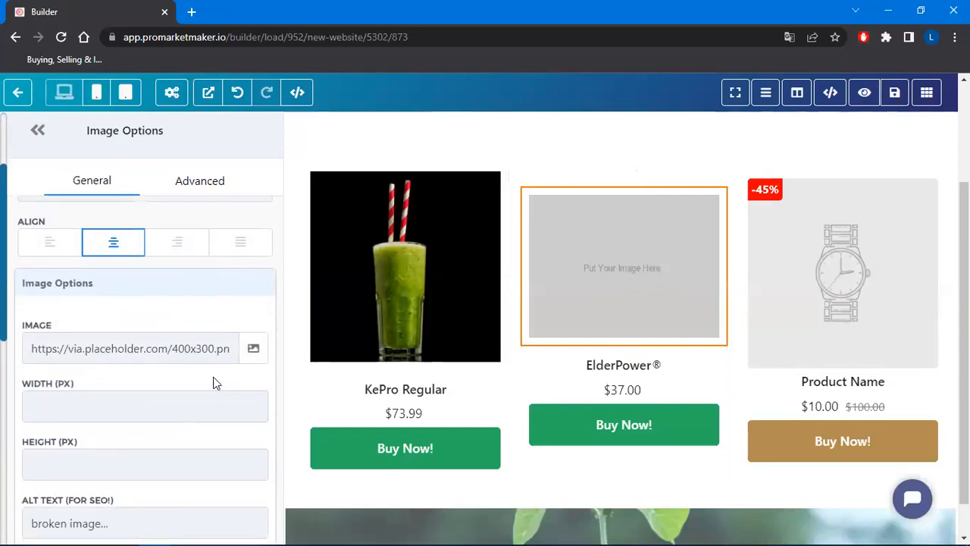
{"action": "left_click", "coordinate": [253, 347]}
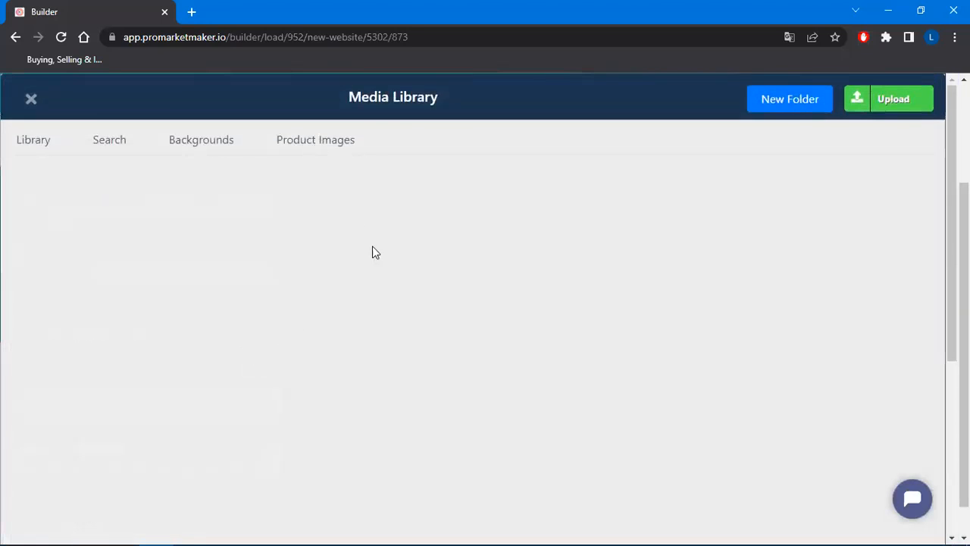
{"action": "scroll", "coordinate": [372, 252], "scroll_direction": "down", "scroll_amount": 2}
{"action": "left_click", "coordinate": [147, 396]}
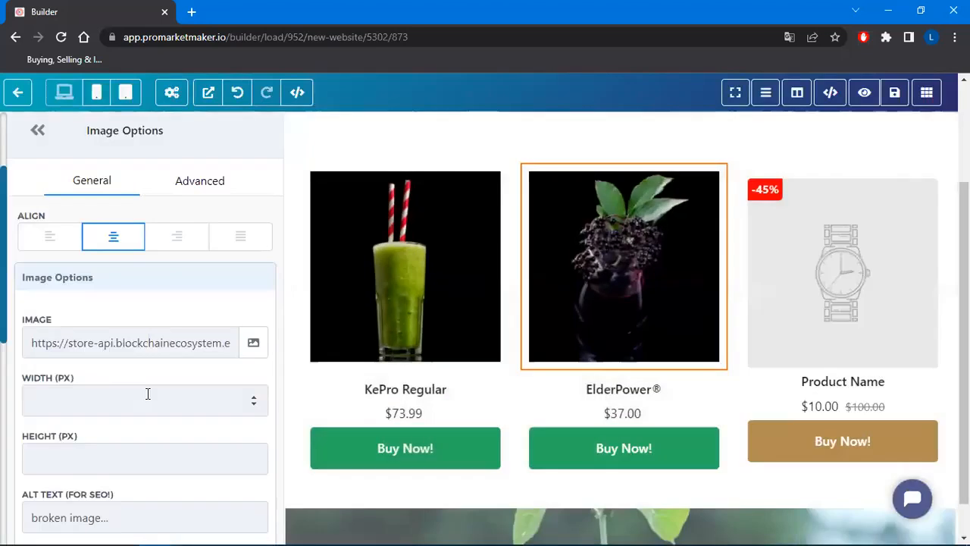
Step: Save the All Products page, check the new product images in the preview, and close it
{"action": "left_click", "coordinate": [902, 97]}
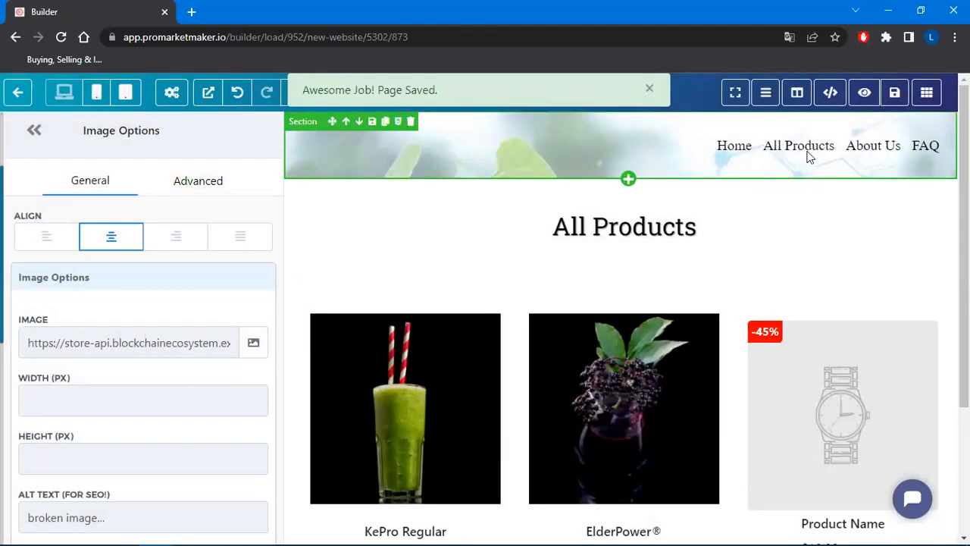
{"action": "left_click", "coordinate": [865, 93]}
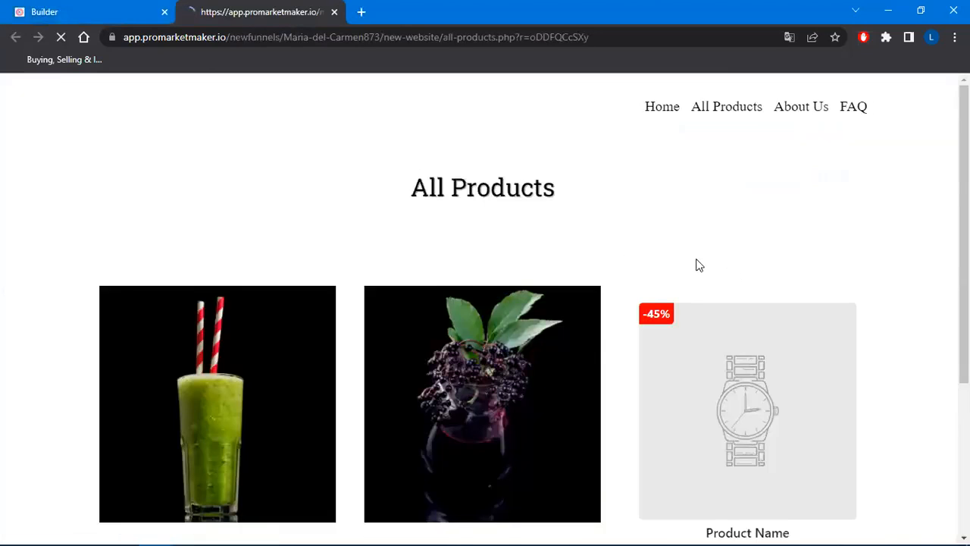
{"action": "scroll", "coordinate": [258, 309], "scroll_direction": "down", "scroll_amount": 3}
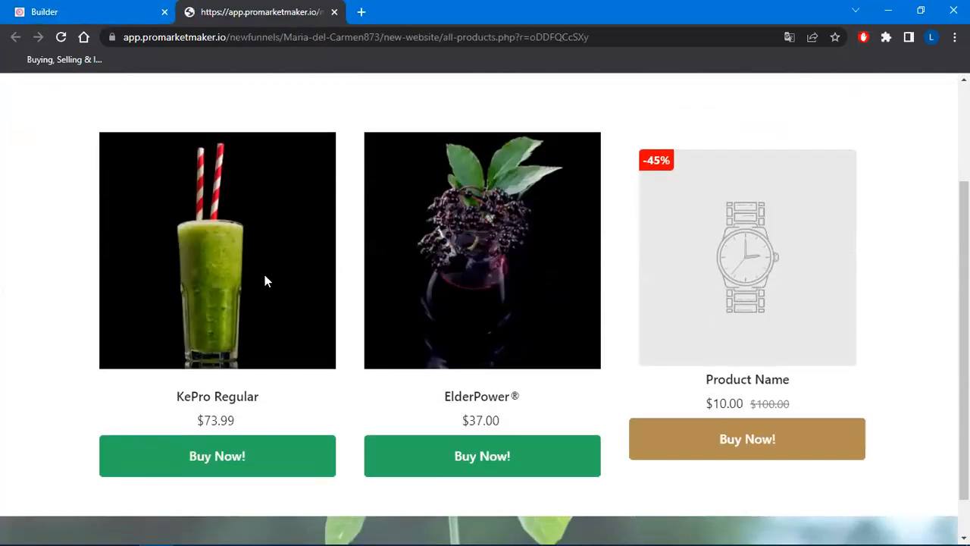
{"action": "left_click", "coordinate": [335, 12]}
Step: Set the image animation of the KePro Regular picture to Elevate (hover)
{"action": "scroll", "coordinate": [420, 288], "scroll_direction": "down", "scroll_amount": 2}
{"action": "left_click", "coordinate": [412, 252]}
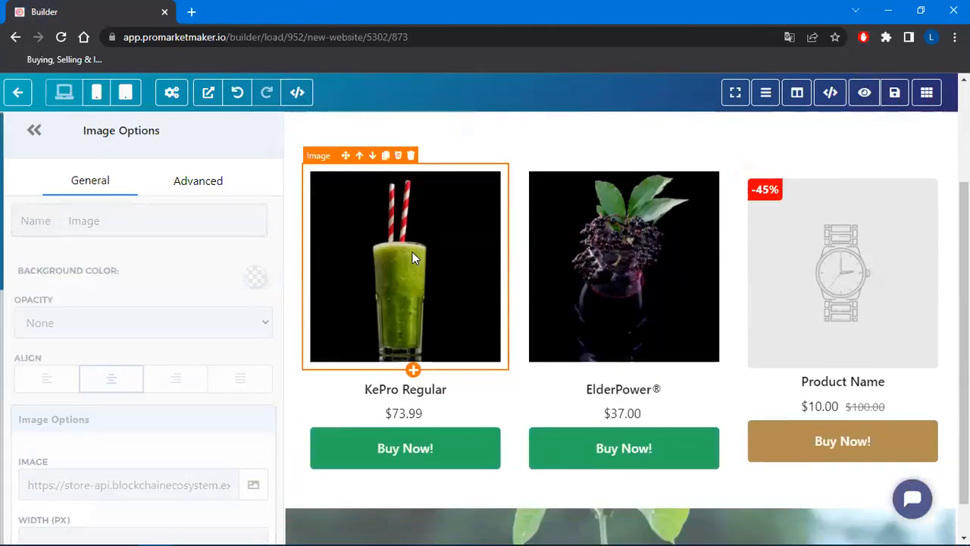
{"action": "left_click", "coordinate": [213, 184]}
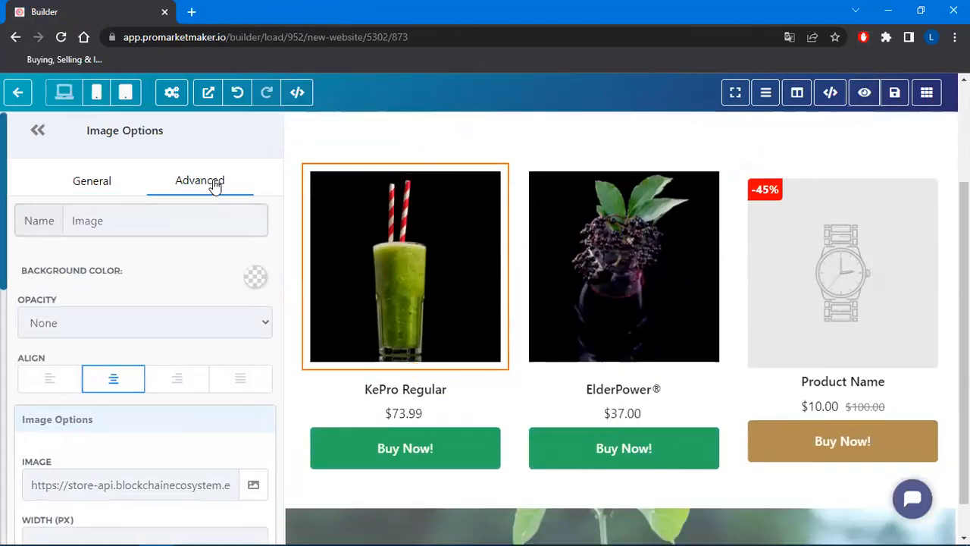
{"action": "scroll", "coordinate": [148, 252], "scroll_direction": "down", "scroll_amount": 2}
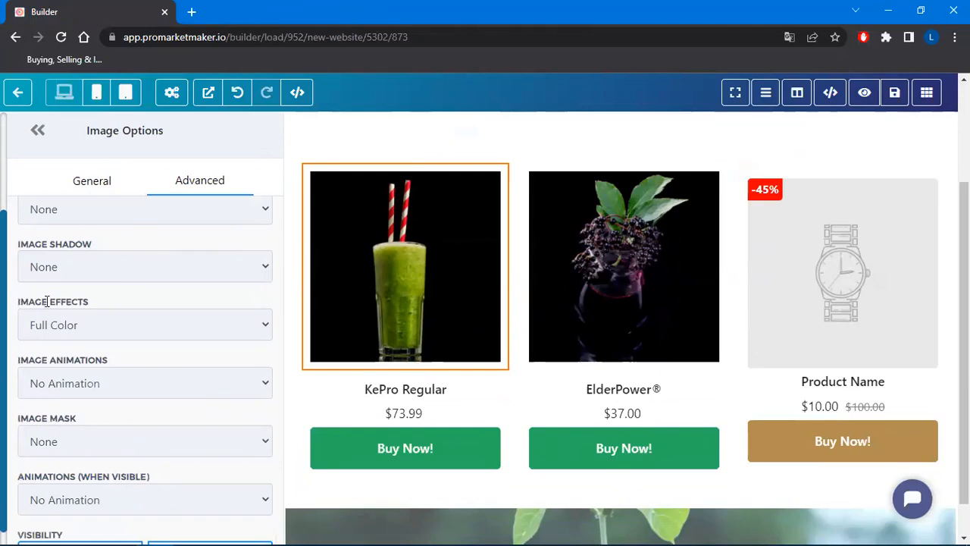
{"action": "left_click", "coordinate": [107, 325]}
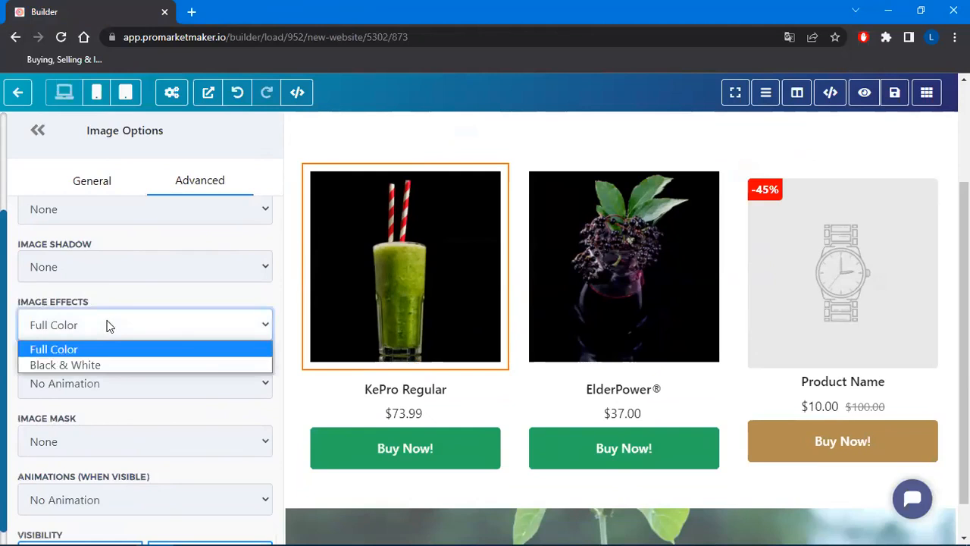
{"action": "left_click", "coordinate": [112, 385]}
{"action": "left_click", "coordinate": [111, 386]}
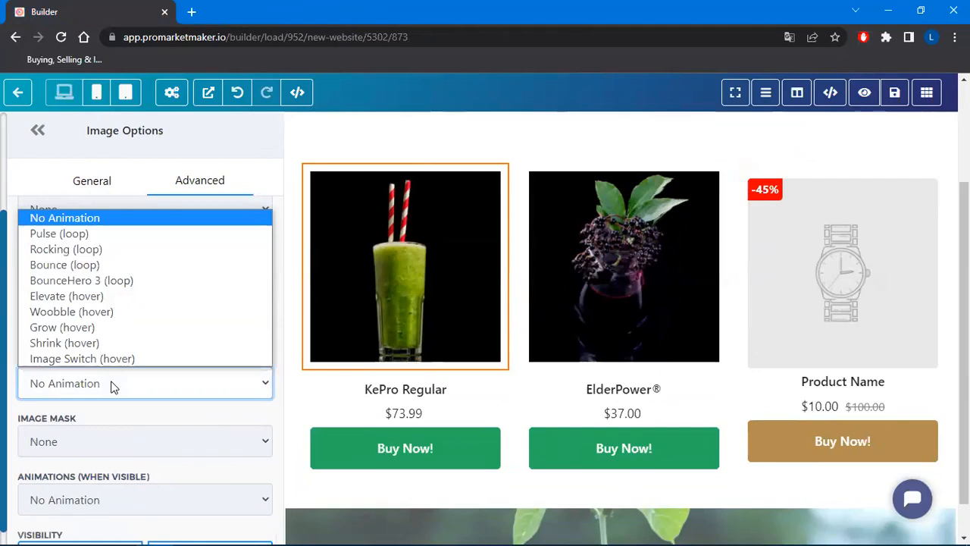
{"action": "left_click", "coordinate": [126, 384]}
{"action": "left_click", "coordinate": [126, 384]}
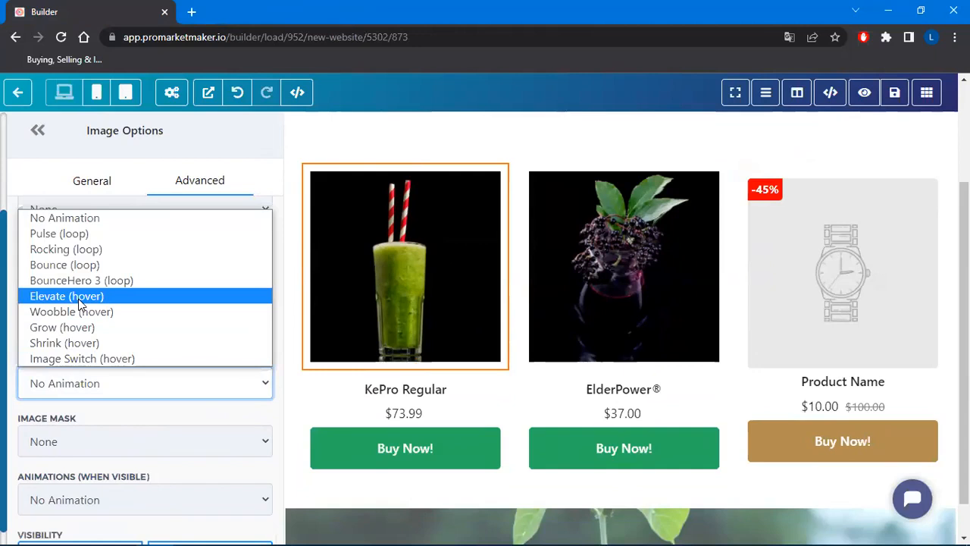
{"action": "left_click", "coordinate": [97, 296]}
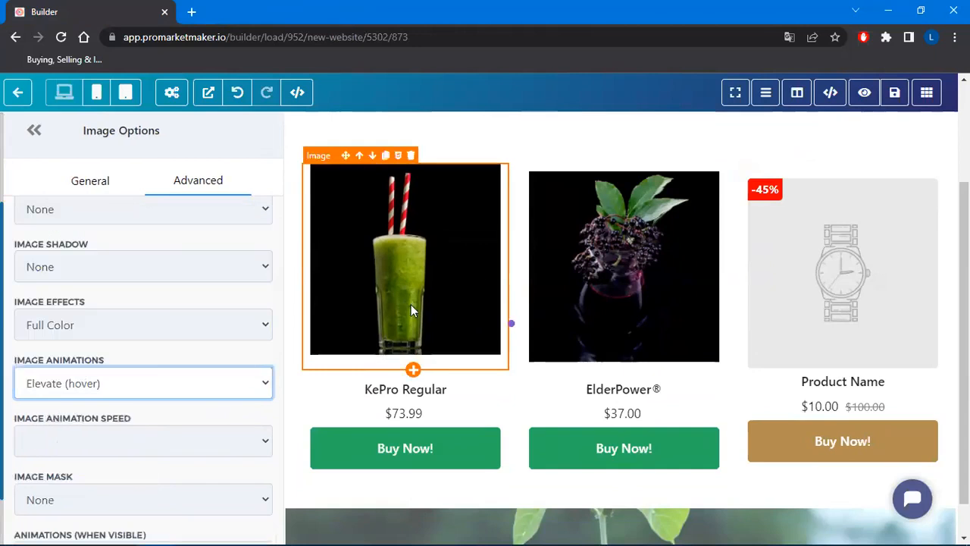
Step: Try the Grow (hover) animation on the KePro Regular picture with animation speeds 1 and 5, ending on speed 1
{"action": "left_click", "coordinate": [122, 383]}
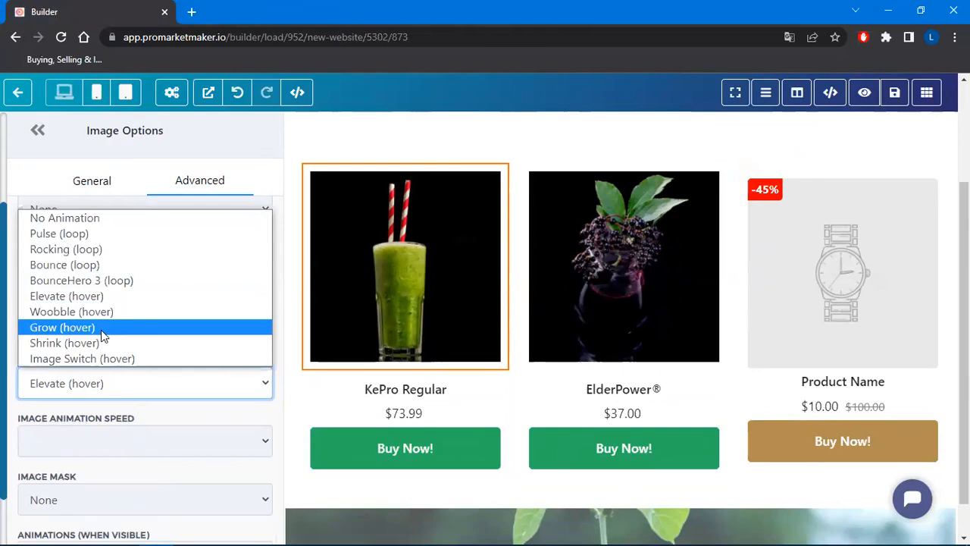
{"action": "left_click", "coordinate": [103, 334]}
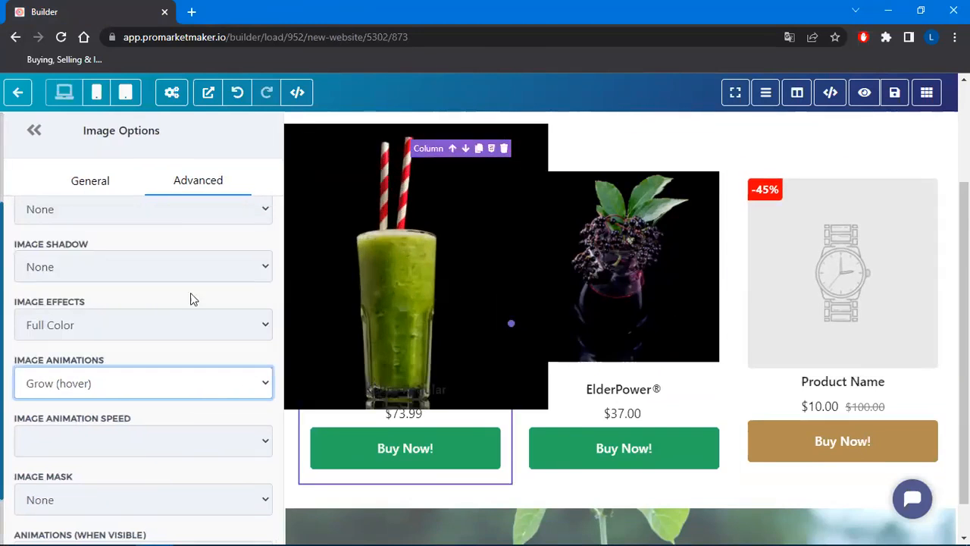
{"action": "scroll", "coordinate": [124, 363], "scroll_direction": "down", "scroll_amount": 1}
{"action": "left_click", "coordinate": [121, 369]}
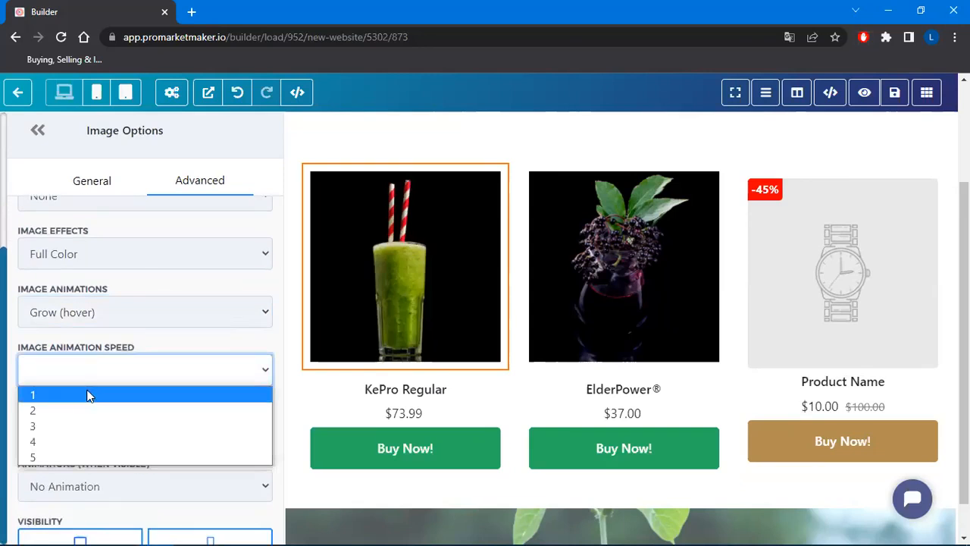
{"action": "left_click", "coordinate": [88, 395]}
{"action": "left_click", "coordinate": [104, 372]}
{"action": "left_click", "coordinate": [55, 458]}
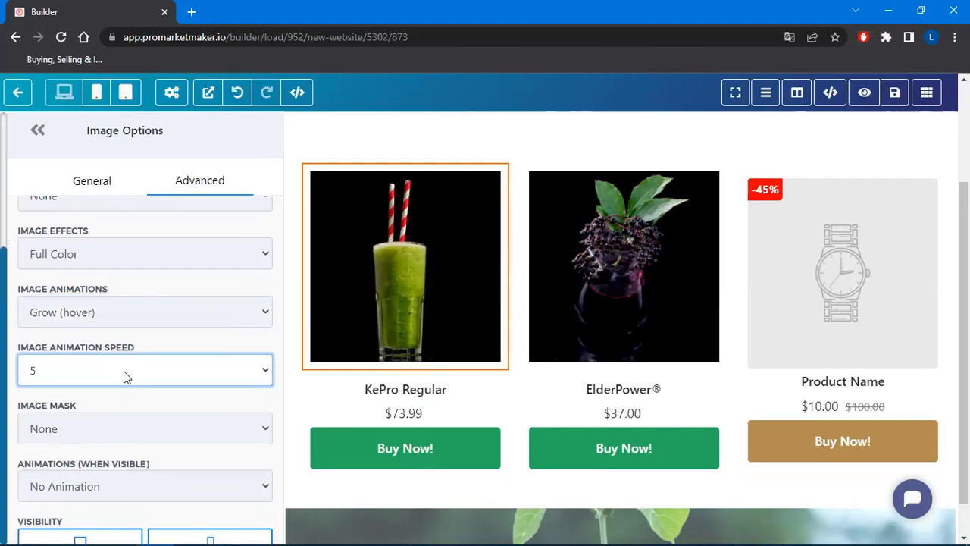
{"action": "left_click", "coordinate": [124, 370]}
{"action": "left_click", "coordinate": [75, 396]}
Step: Try the Image Switch, Shrink, Grow and Woobble hover animations on the KePro Regular picture
{"action": "left_click", "coordinate": [96, 314]}
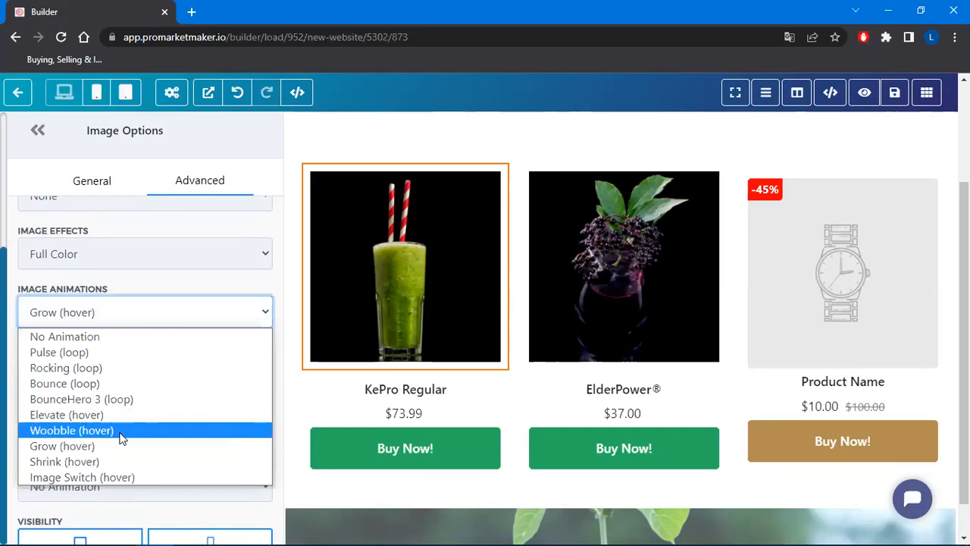
{"action": "left_click", "coordinate": [88, 478]}
{"action": "left_click", "coordinate": [125, 307]}
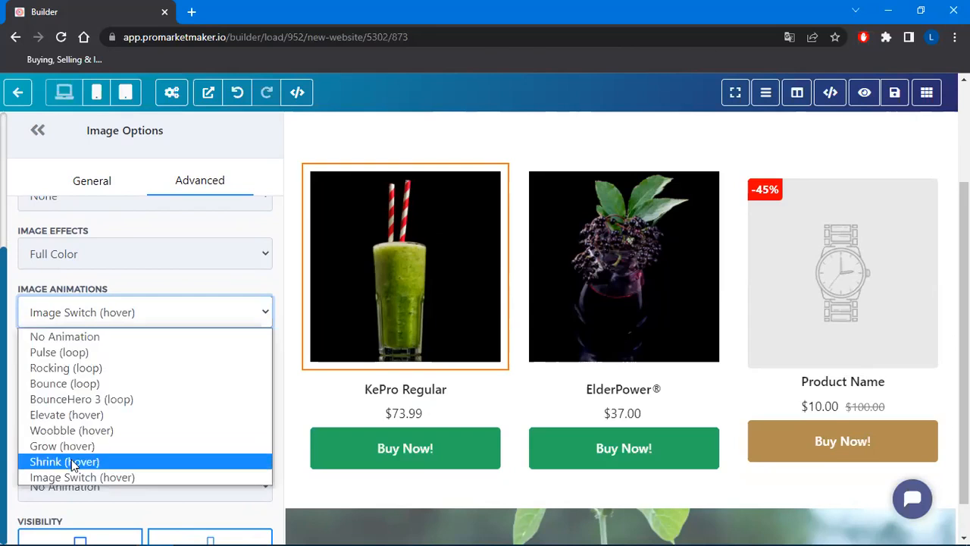
{"action": "left_click", "coordinate": [74, 462]}
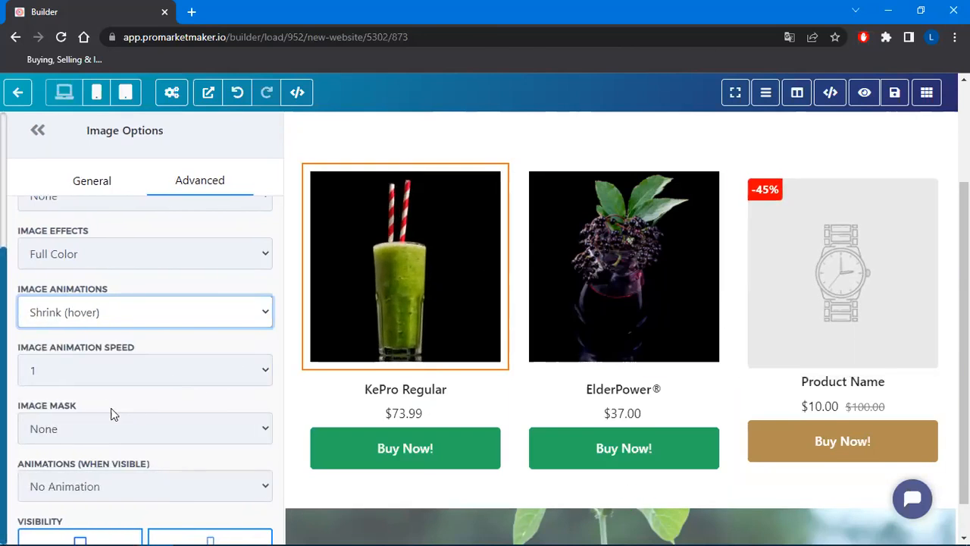
{"action": "left_click", "coordinate": [133, 325]}
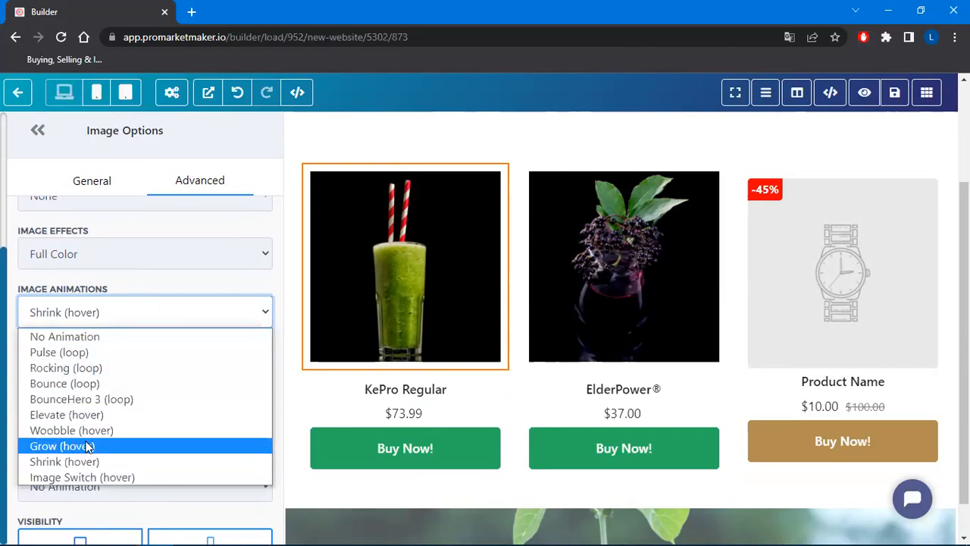
{"action": "left_click", "coordinate": [88, 448]}
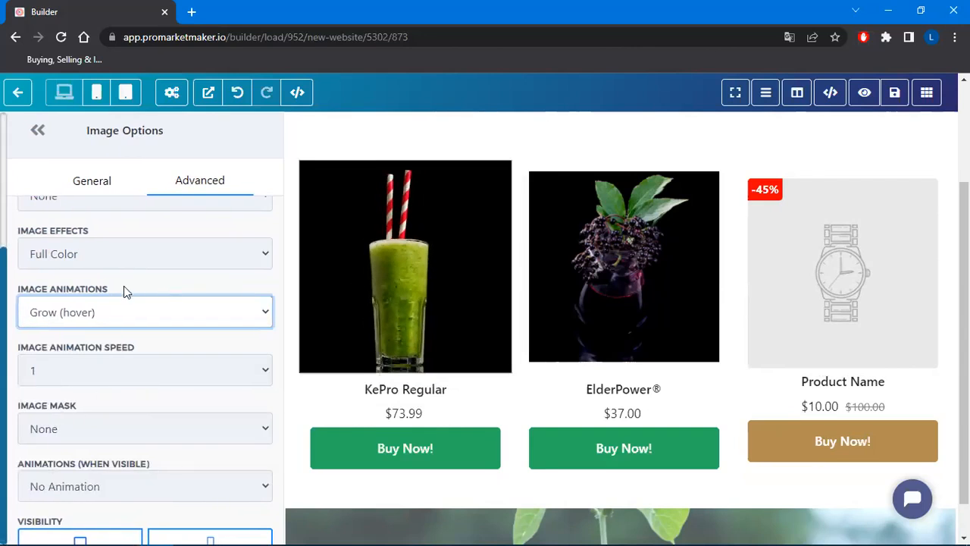
{"action": "left_click", "coordinate": [47, 318]}
{"action": "left_click", "coordinate": [82, 436]}
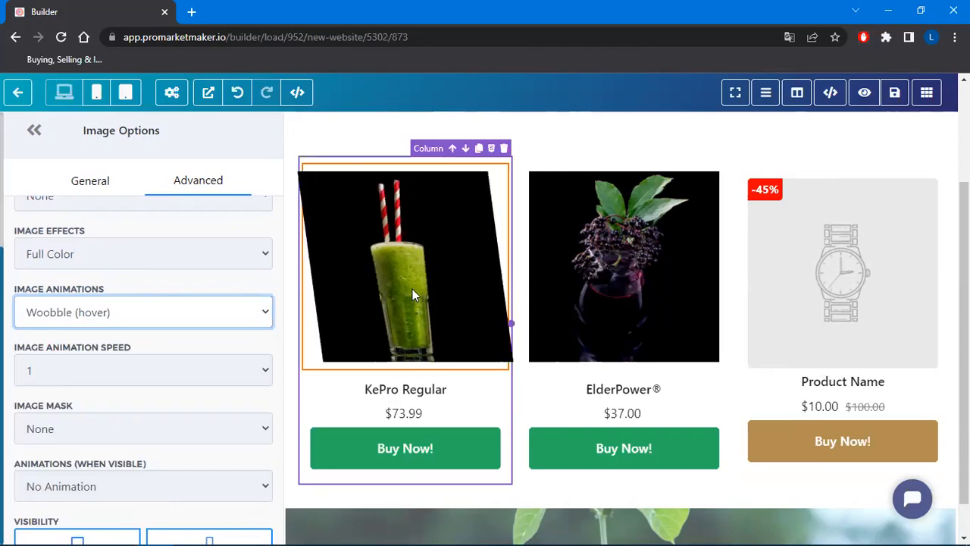
Step: Set the KePro Regular picture's image animation to No Animation and close its options
{"action": "left_click", "coordinate": [118, 312]}
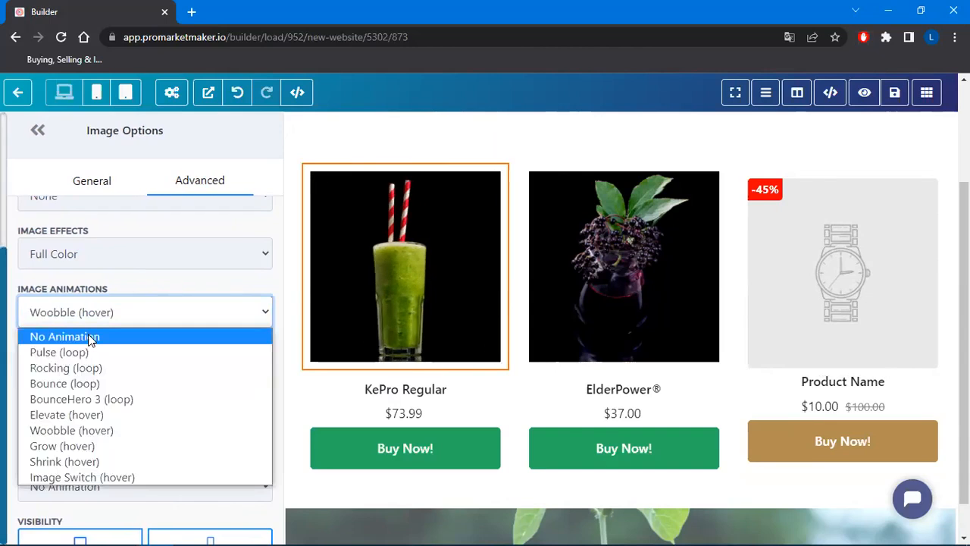
{"action": "left_click", "coordinate": [91, 336]}
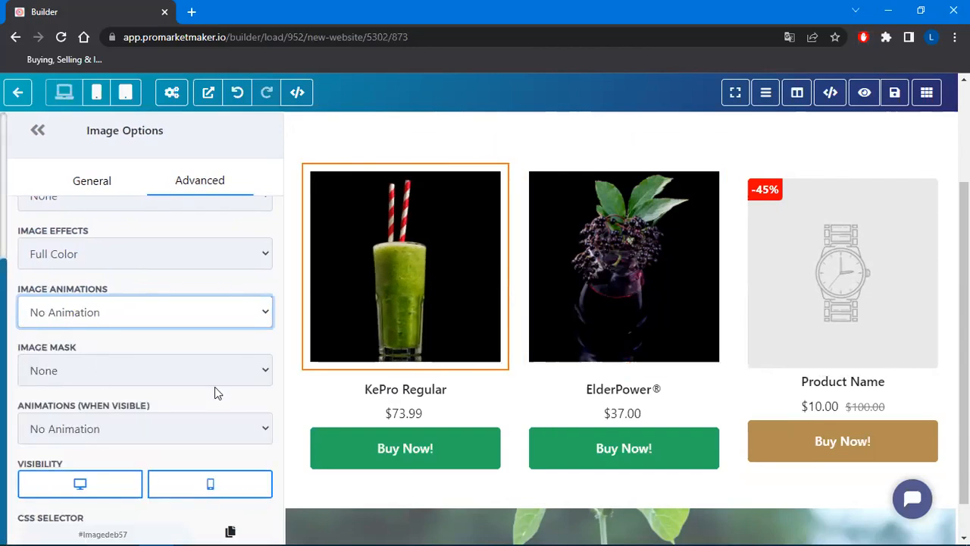
{"action": "left_click", "coordinate": [35, 132]}
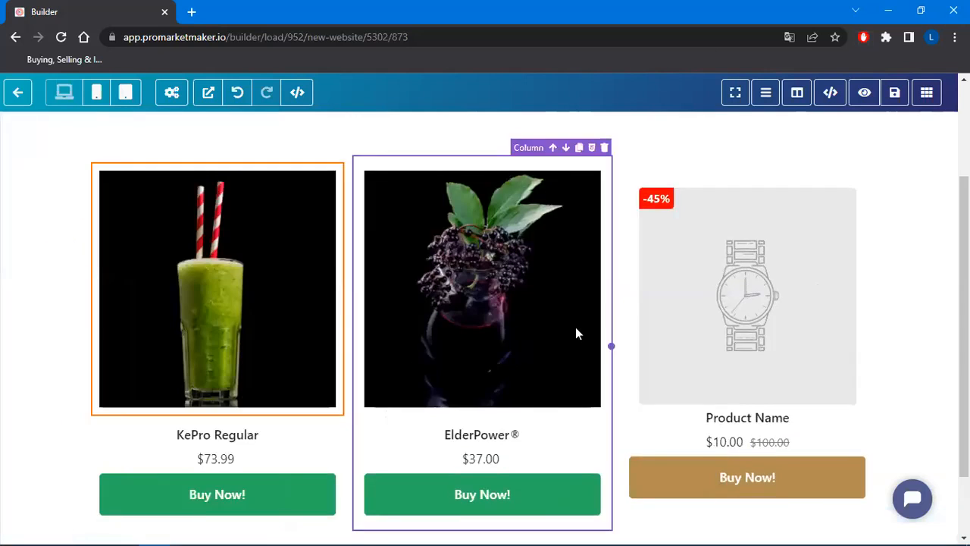
Step: Link the navigation bar's All Products item to the all-products funnel step and save the item's changes
{"action": "scroll", "coordinate": [602, 342], "scroll_direction": "down", "scroll_amount": 1}
{"action": "scroll", "coordinate": [598, 337], "scroll_direction": "up", "scroll_amount": 3}
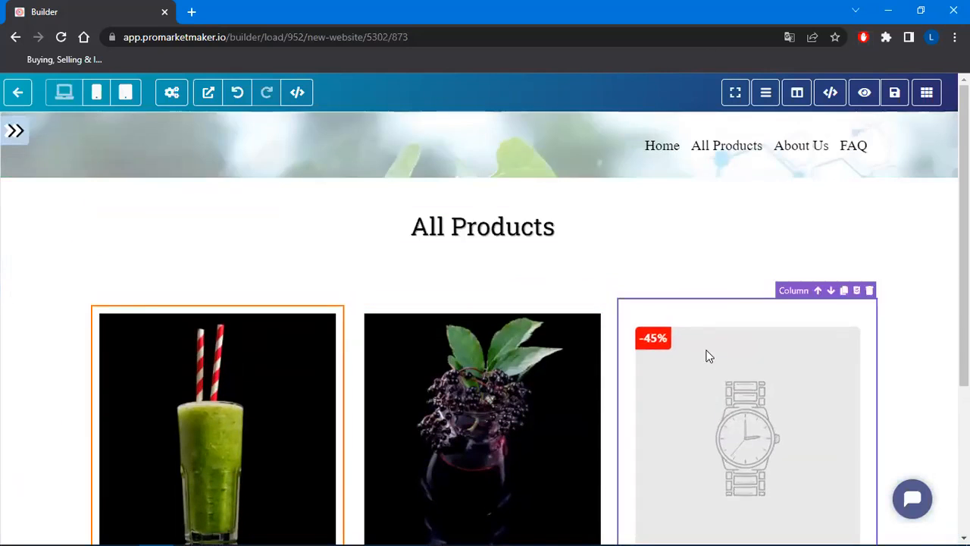
{"action": "scroll", "coordinate": [682, 379], "scroll_direction": "down", "scroll_amount": 3}
{"action": "scroll", "coordinate": [357, 457], "scroll_direction": "up", "scroll_amount": 3}
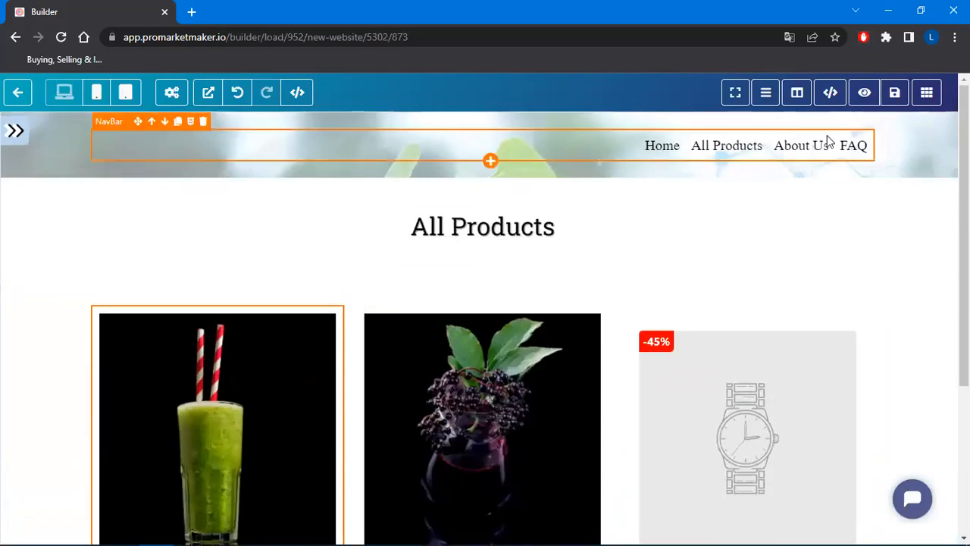
{"action": "left_click", "coordinate": [925, 97]}
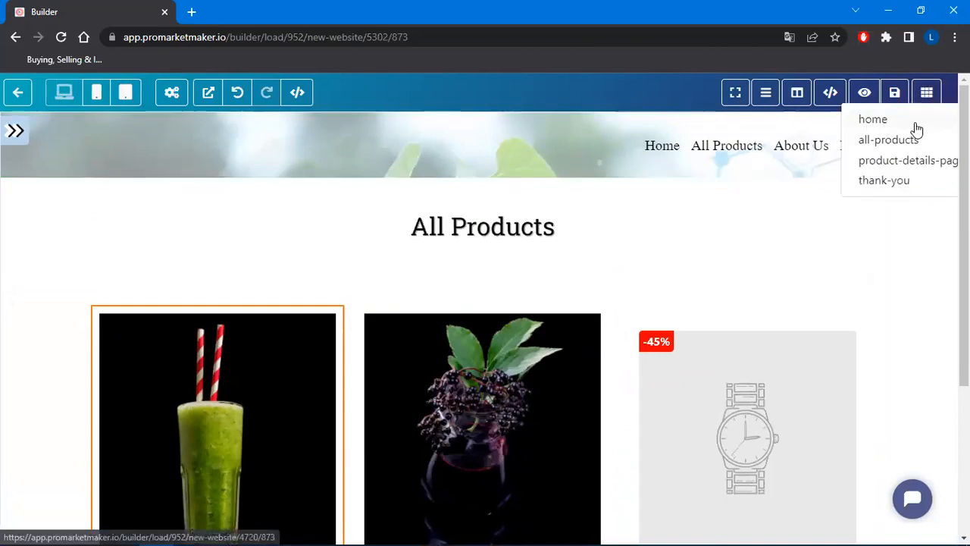
{"action": "left_click", "coordinate": [680, 149]}
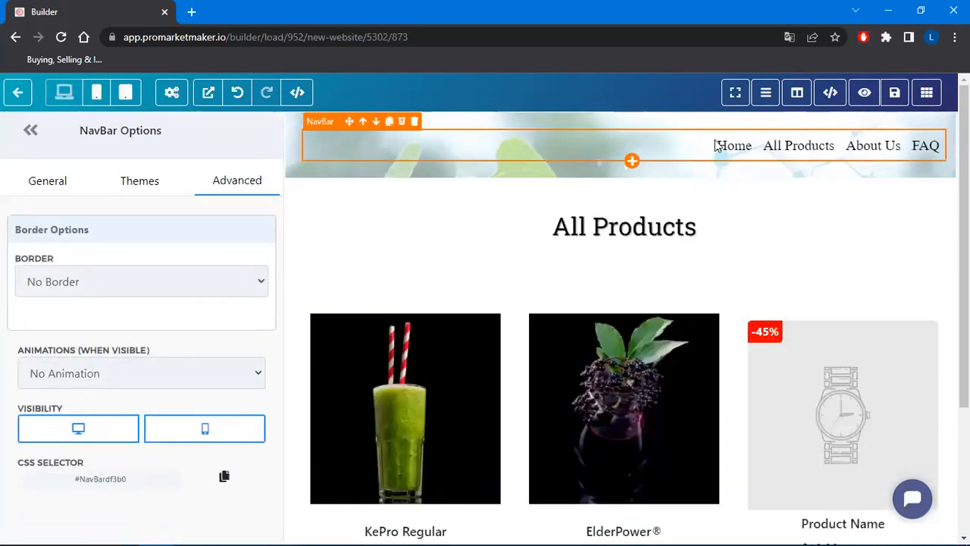
{"action": "left_click", "coordinate": [50, 183]}
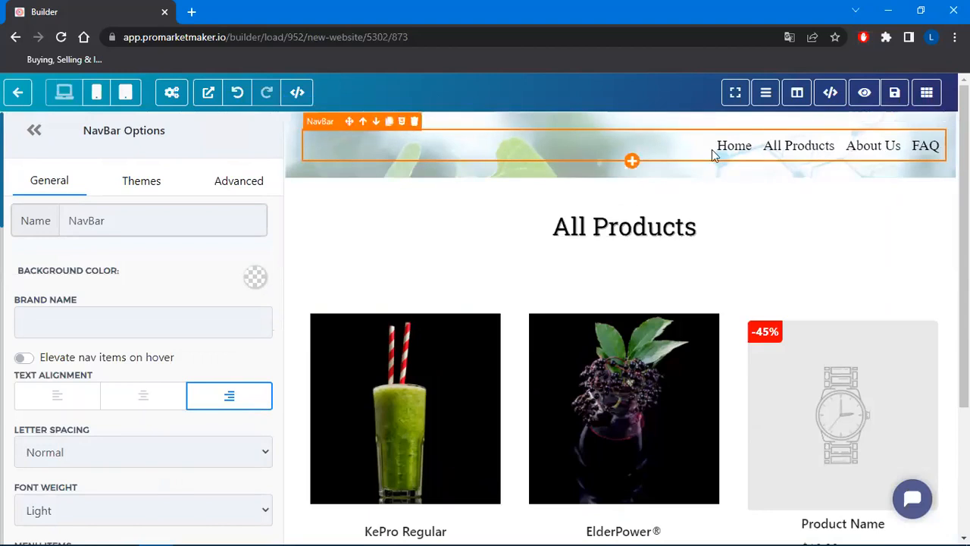
{"action": "scroll", "coordinate": [162, 266], "scroll_direction": "down", "scroll_amount": 3}
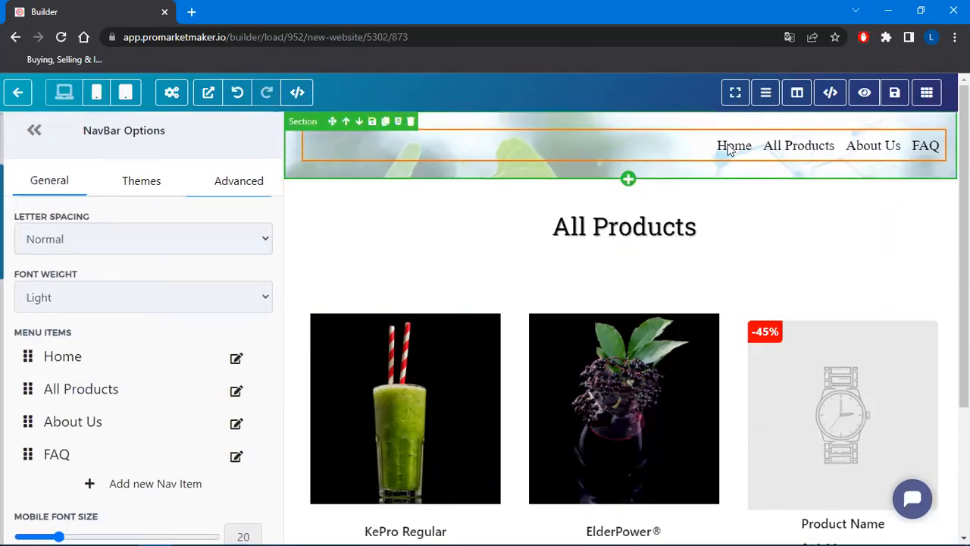
{"action": "left_click", "coordinate": [237, 393]}
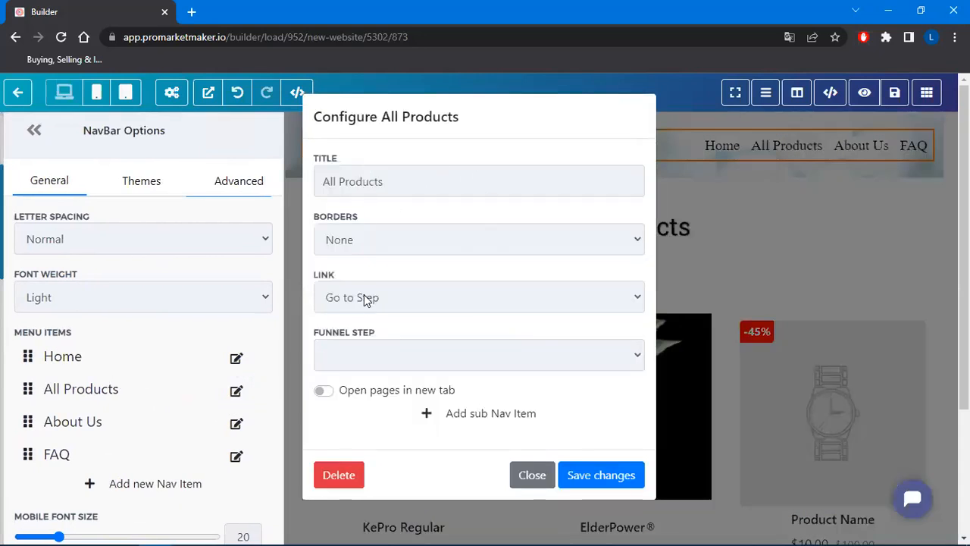
{"action": "left_click", "coordinate": [373, 356]}
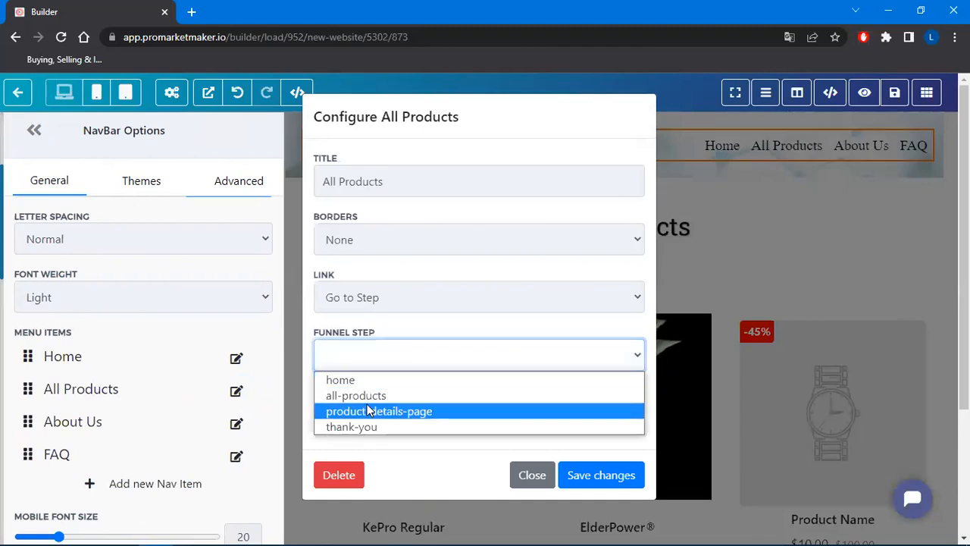
{"action": "left_click", "coordinate": [370, 403]}
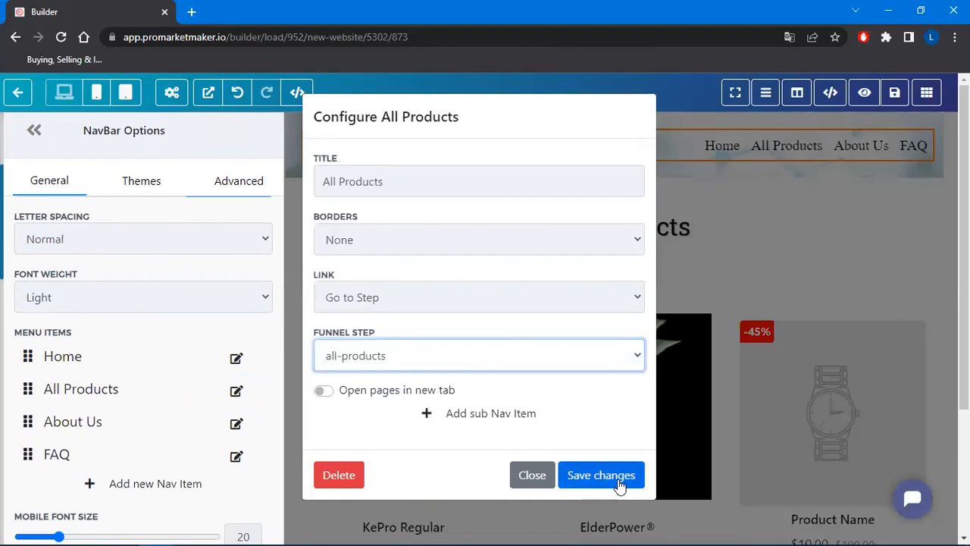
{"action": "left_click", "coordinate": [623, 479]}
{"action": "scroll", "coordinate": [188, 319], "scroll_direction": "down", "scroll_amount": 4}
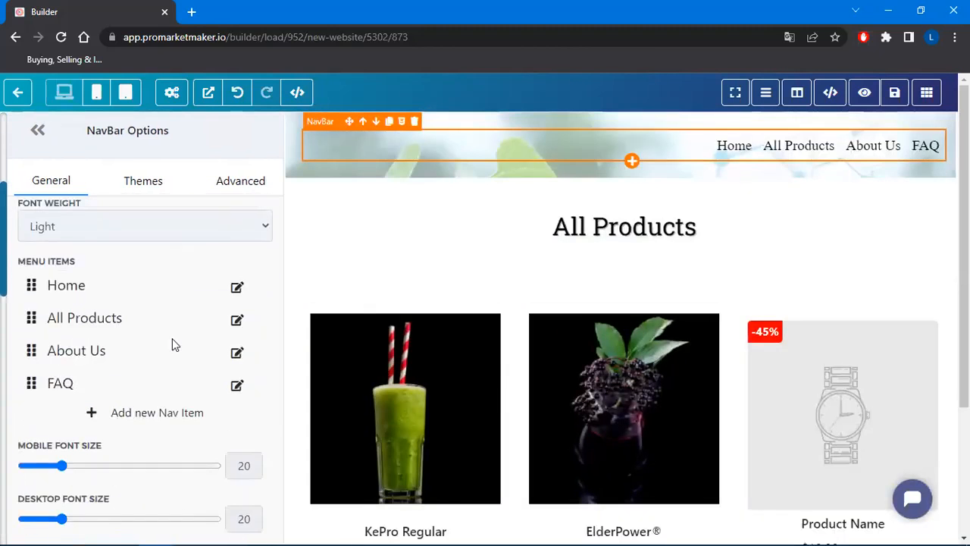
{"action": "left_click", "coordinate": [236, 388]}
{"action": "left_click_drag", "start_coordinate": [413, 355], "coordinate": [252, 373]}
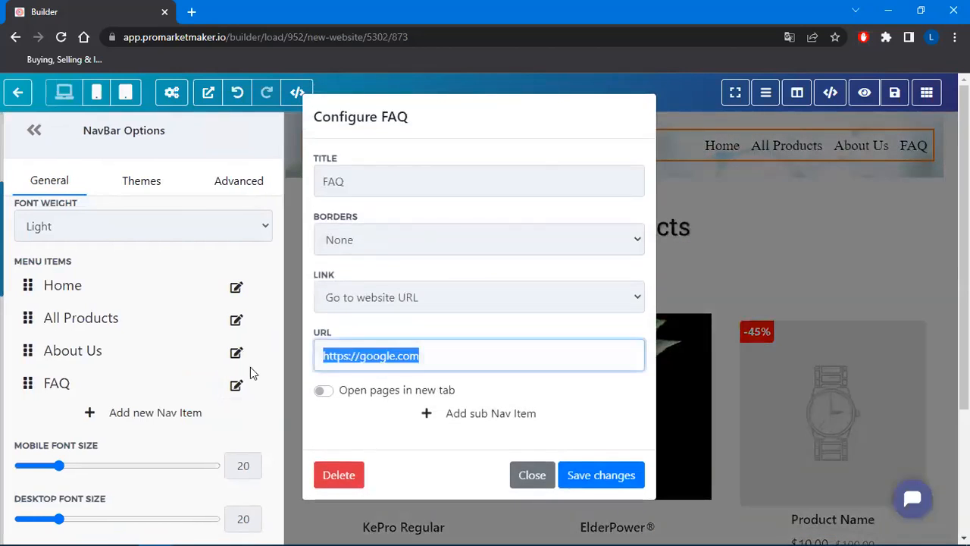
{"action": "type", "text": "https://km.crowdpointtech.com/"}
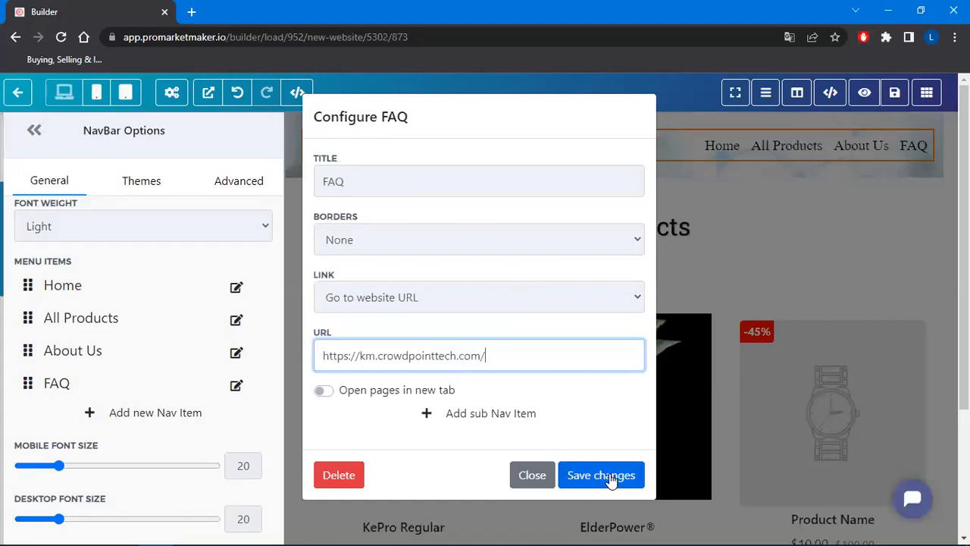
{"action": "left_click", "coordinate": [601, 474]}
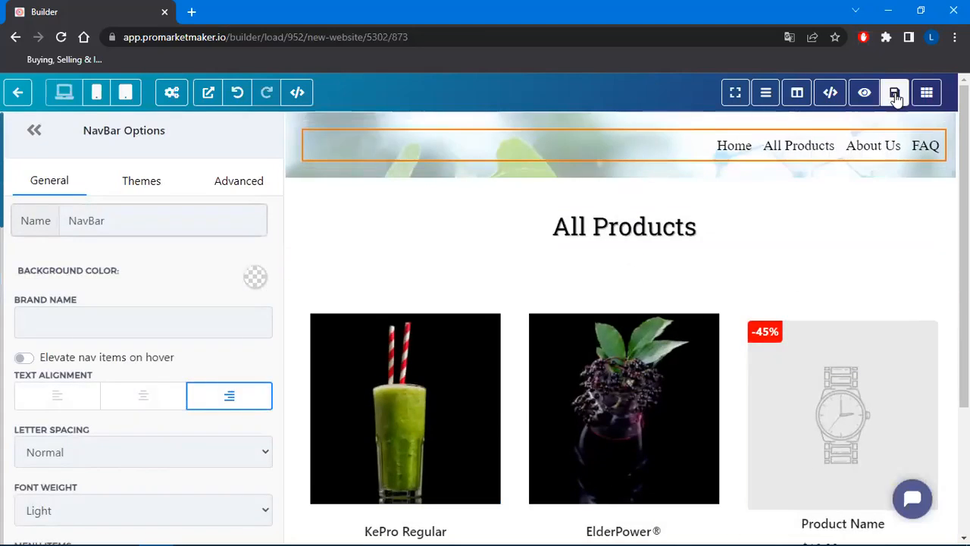
{"action": "left_click", "coordinate": [895, 93]}
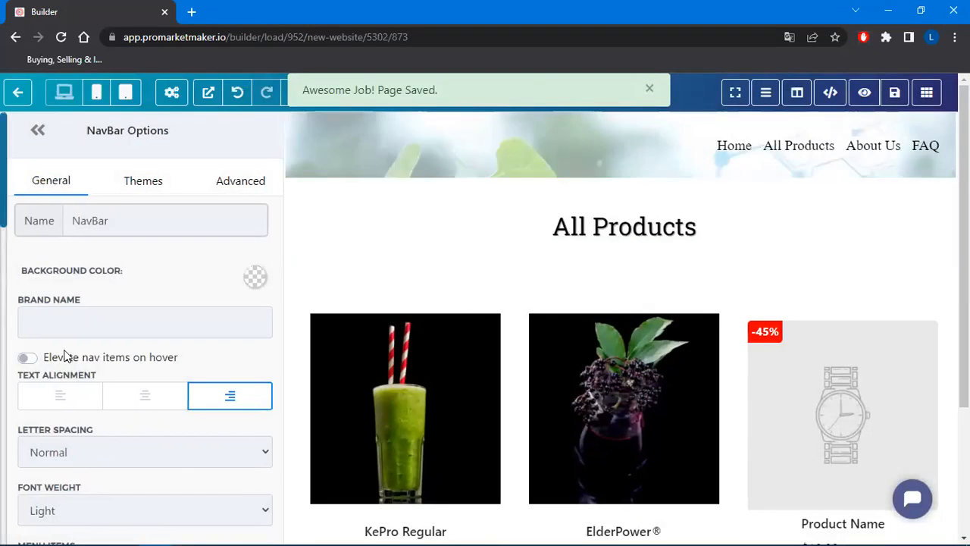
Step: Set the Home navigation item's link to Go to Step with funnel step home, saving the item and the page
{"action": "scroll", "coordinate": [114, 357], "scroll_direction": "down", "scroll_amount": 3}
{"action": "left_click", "coordinate": [239, 357]}
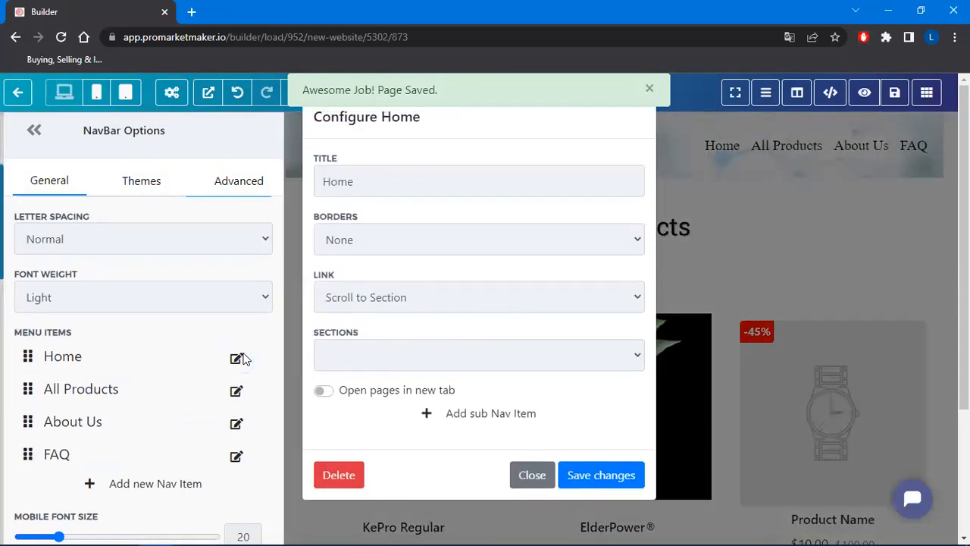
{"action": "left_click", "coordinate": [406, 303]}
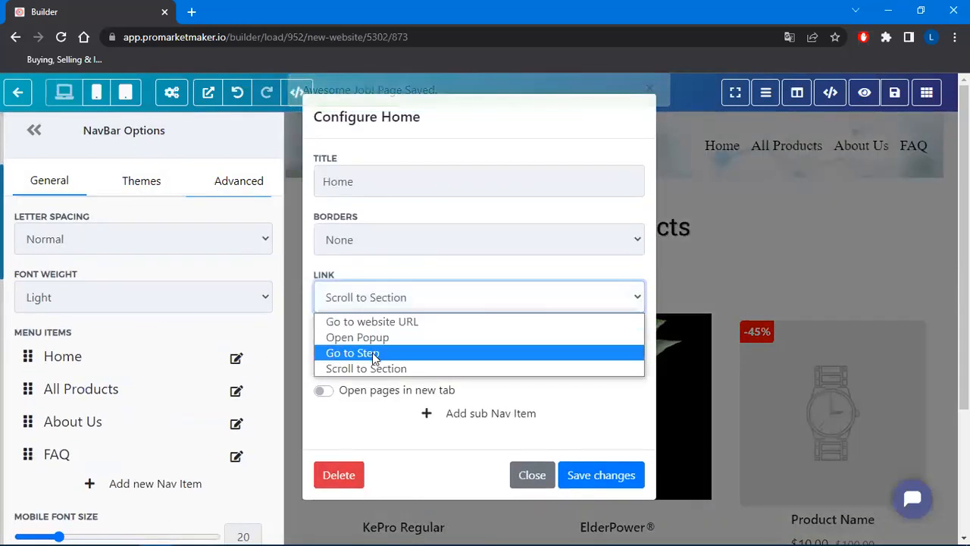
{"action": "left_click", "coordinate": [372, 352]}
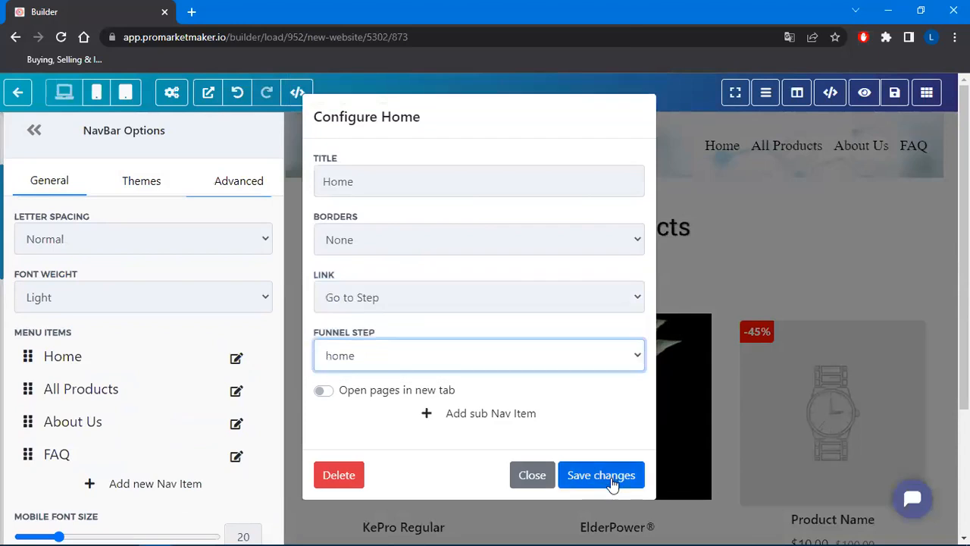
{"action": "left_click", "coordinate": [615, 480]}
{"action": "left_click", "coordinate": [897, 94]}
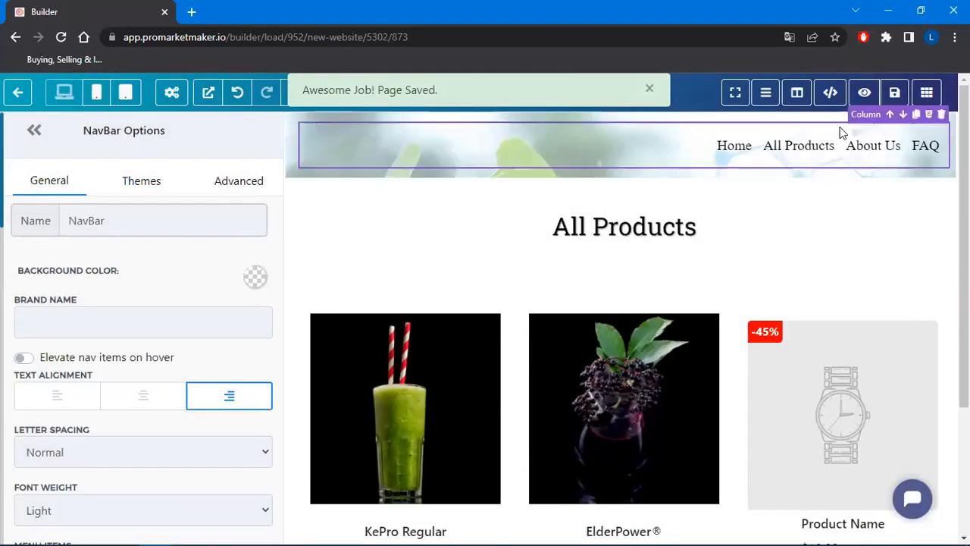
Step: Preview the site, test the All Products and FAQ navigation links, and return to the All Products page
{"action": "left_click", "coordinate": [865, 94]}
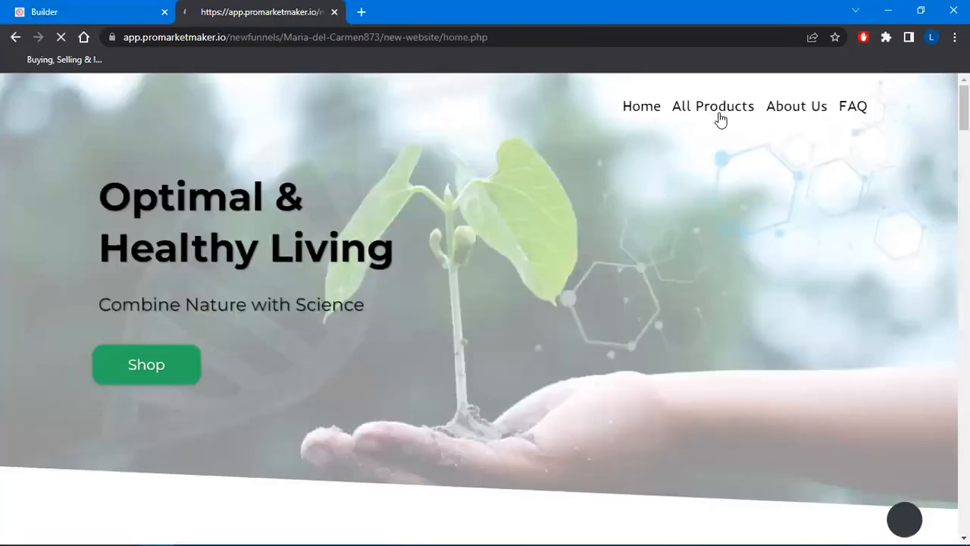
{"action": "left_click", "coordinate": [720, 114]}
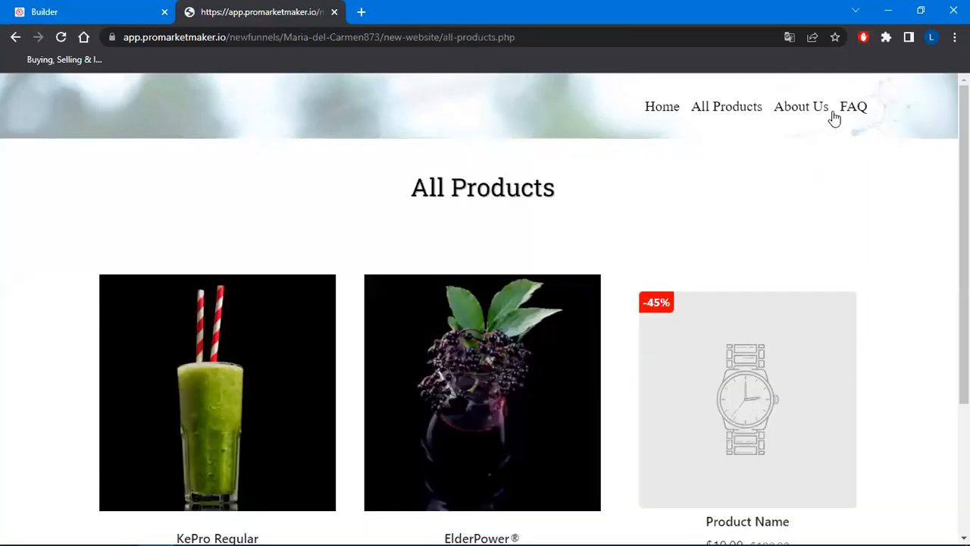
{"action": "left_click", "coordinate": [855, 110]}
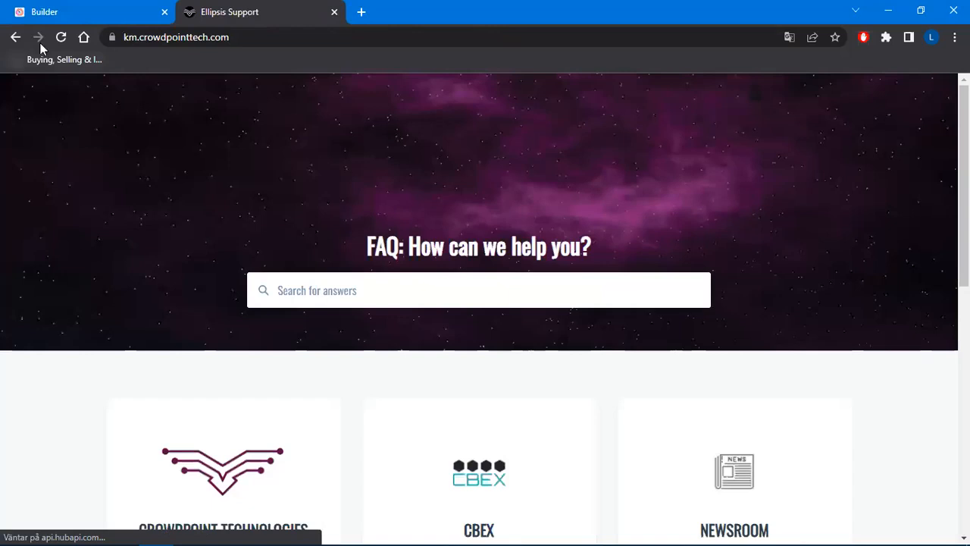
{"action": "left_click", "coordinate": [15, 37]}
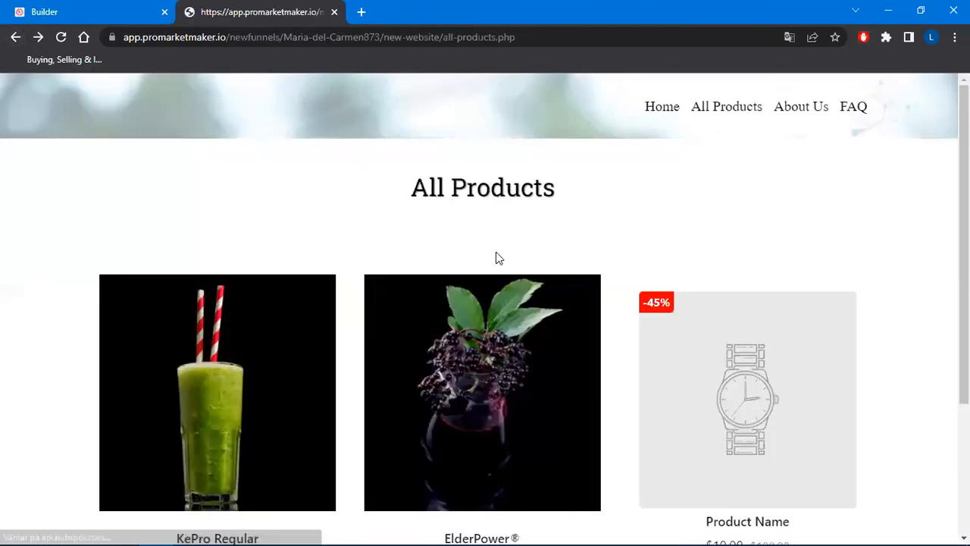
Step: Test the ElderPower® product's Buy Now! button in the preview, return to the All Products page and close the preview
{"action": "scroll", "coordinate": [471, 375], "scroll_direction": "down", "scroll_amount": 3}
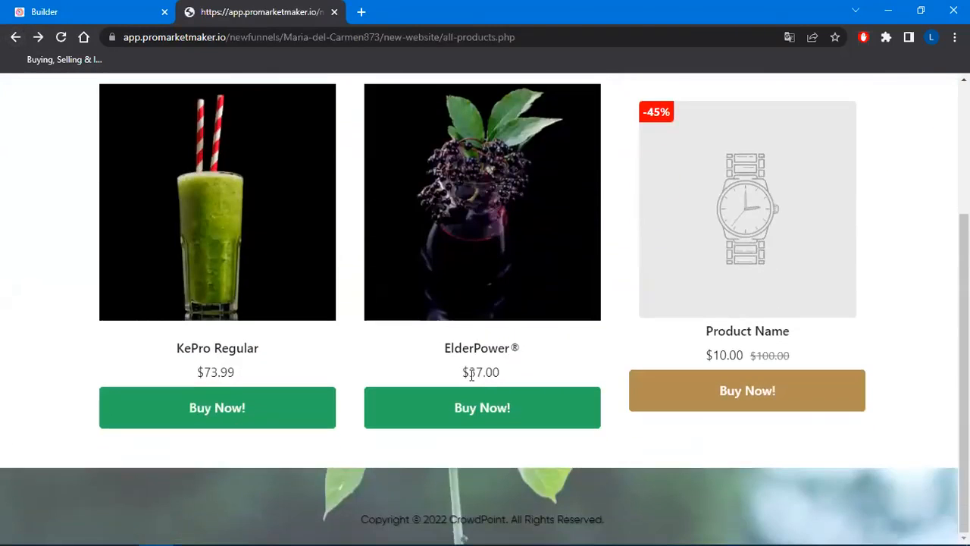
{"action": "left_click", "coordinate": [433, 430]}
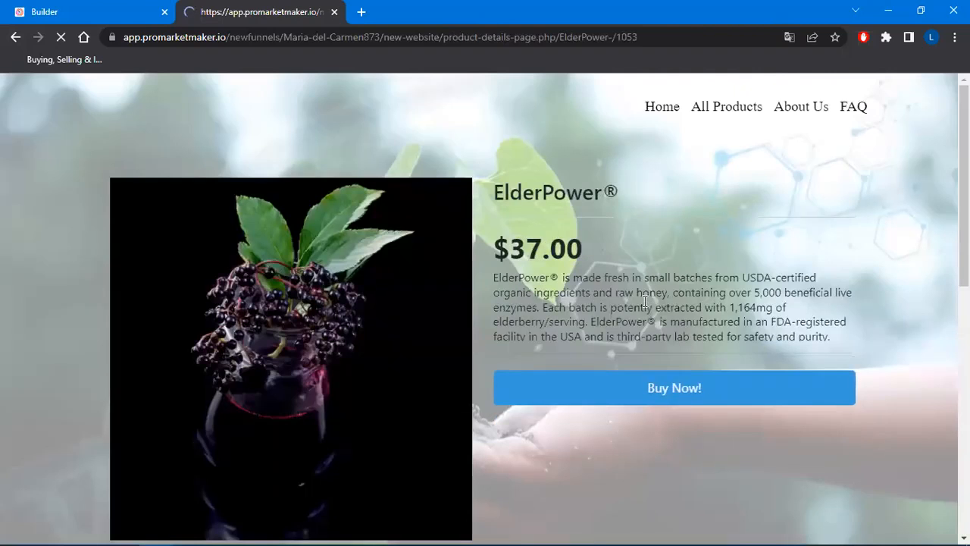
{"action": "left_click", "coordinate": [17, 38]}
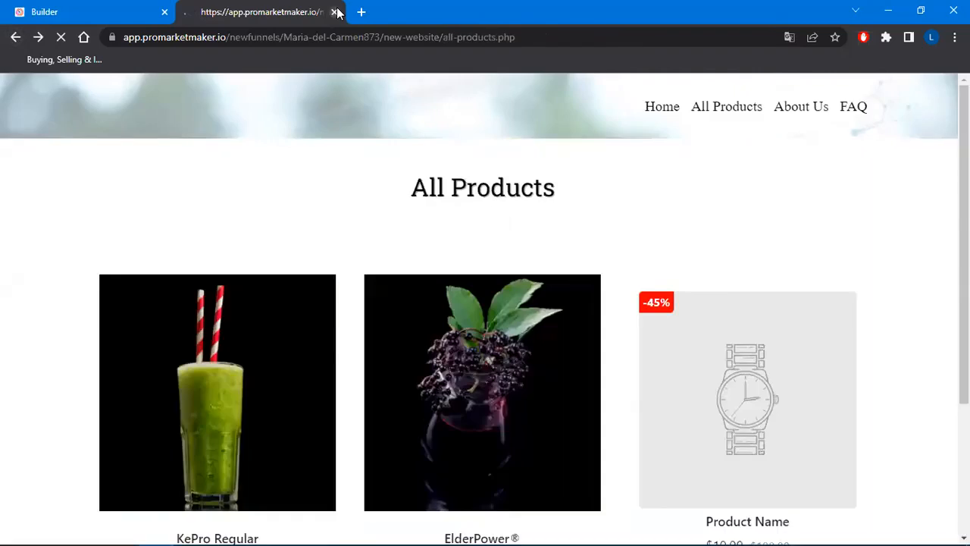
{"action": "left_click", "coordinate": [335, 12]}
Step: Open the home page in the builder, select its Shop button and find the first product section beneath the hero area
{"action": "left_click", "coordinate": [927, 101]}
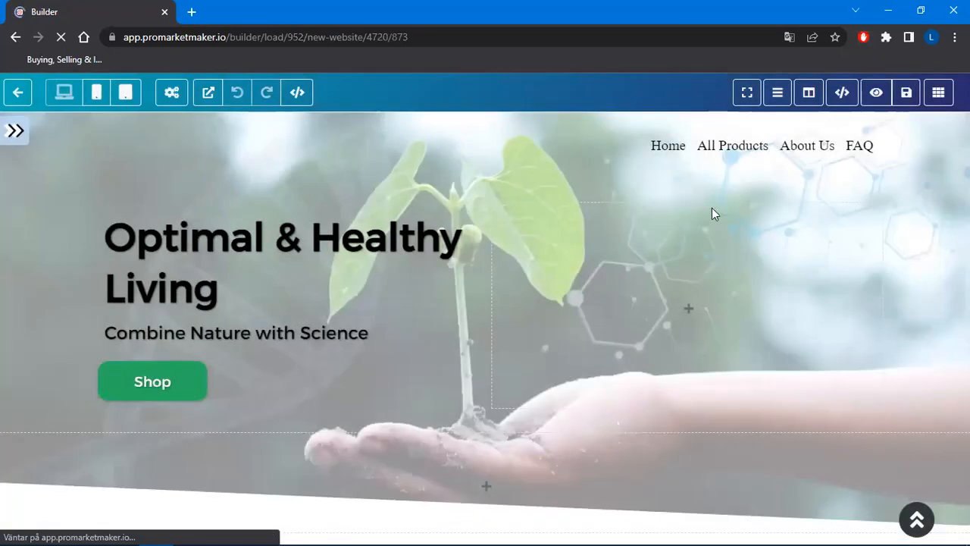
{"action": "left_click", "coordinate": [144, 385]}
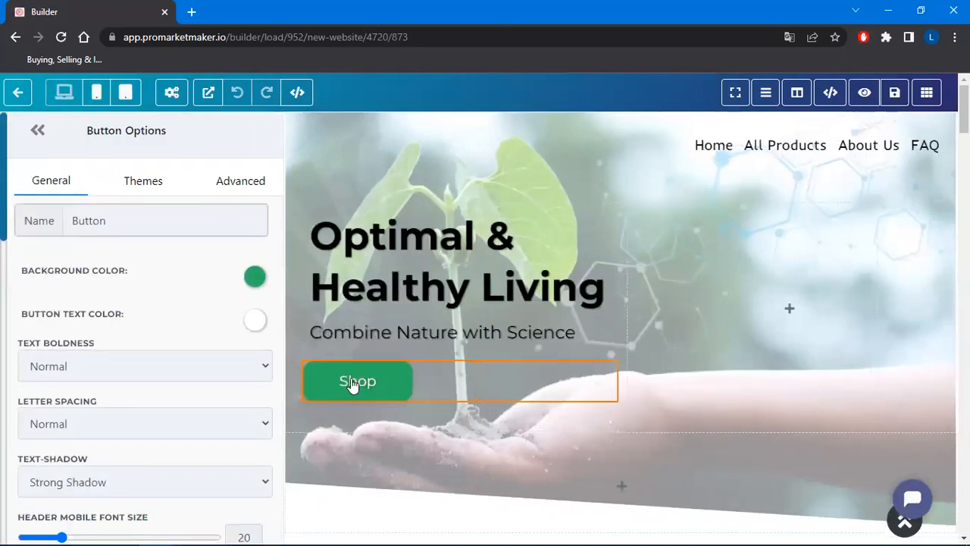
{"action": "scroll", "coordinate": [652, 331], "scroll_direction": "down", "scroll_amount": 5}
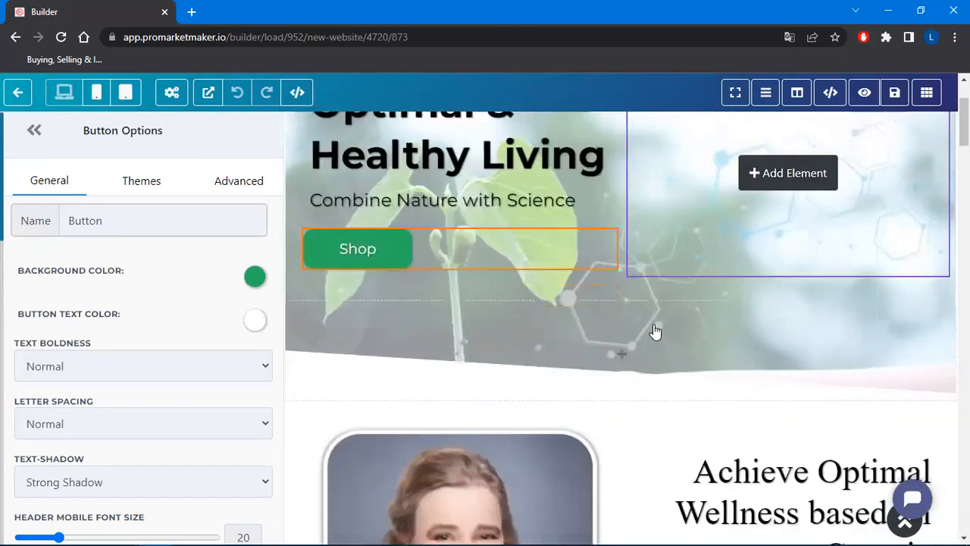
{"action": "scroll", "coordinate": [621, 321], "scroll_direction": "up", "scroll_amount": 4}
{"action": "scroll", "coordinate": [621, 316], "scroll_direction": "down", "scroll_amount": 1}
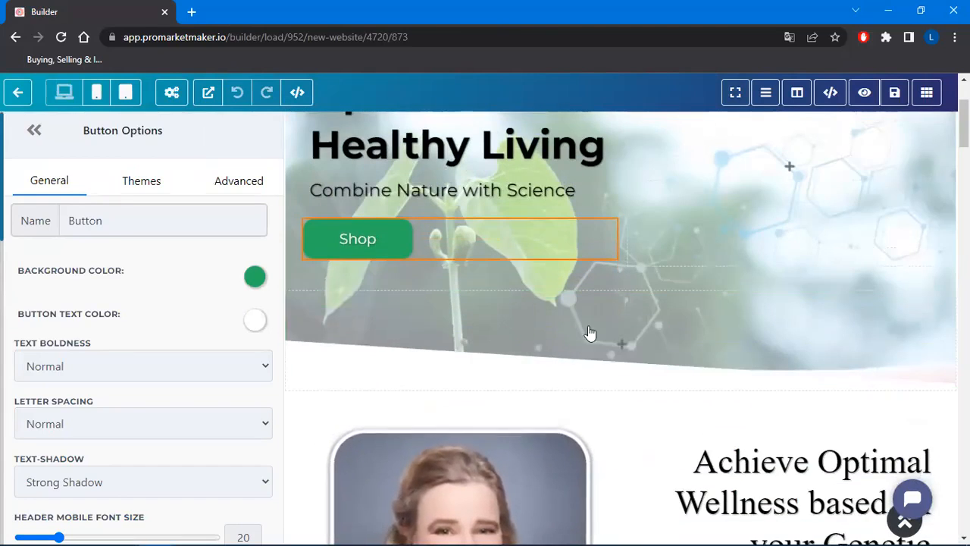
{"action": "scroll", "coordinate": [589, 336], "scroll_direction": "down", "scroll_amount": 2}
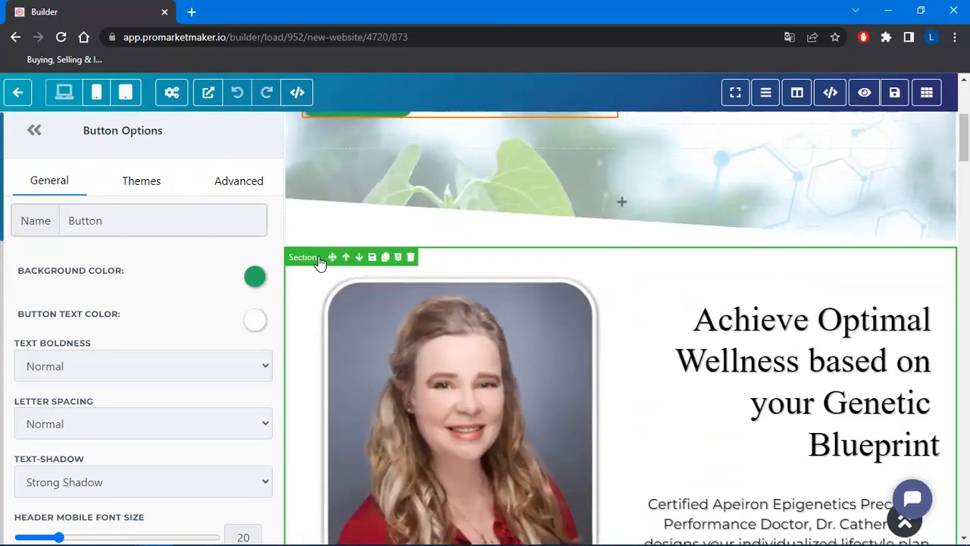
Step: Name the section containing the "Achieve Optimal Wellness based on your Genetic Blueprint" heading First product
{"action": "left_click", "coordinate": [313, 259]}
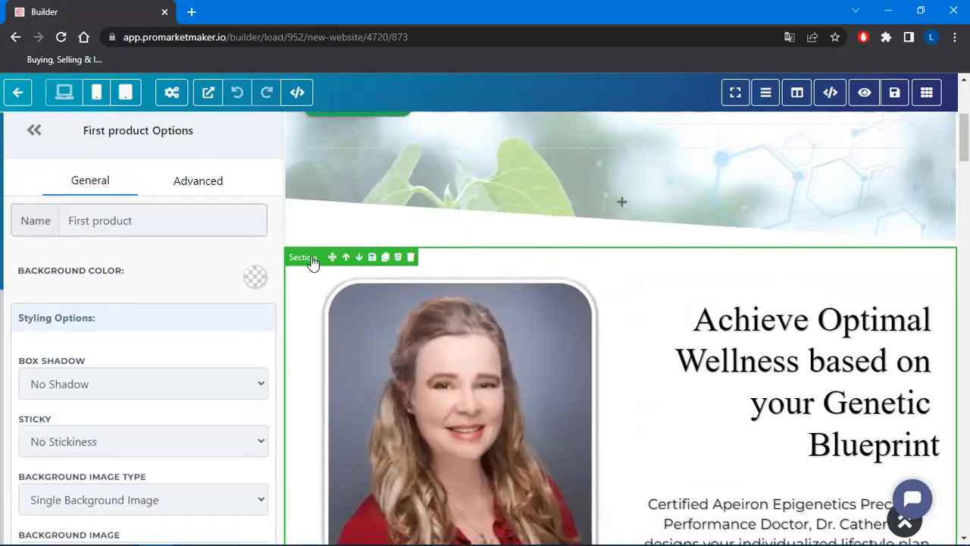
{"action": "left_click_drag", "start_coordinate": [159, 219], "coordinate": [4, 228]}
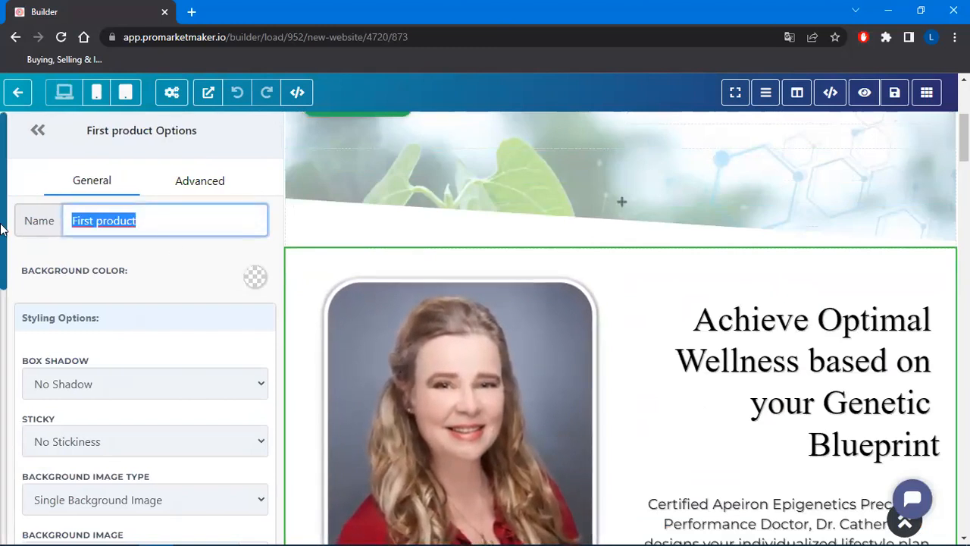
{"action": "type", "text": "First product"}
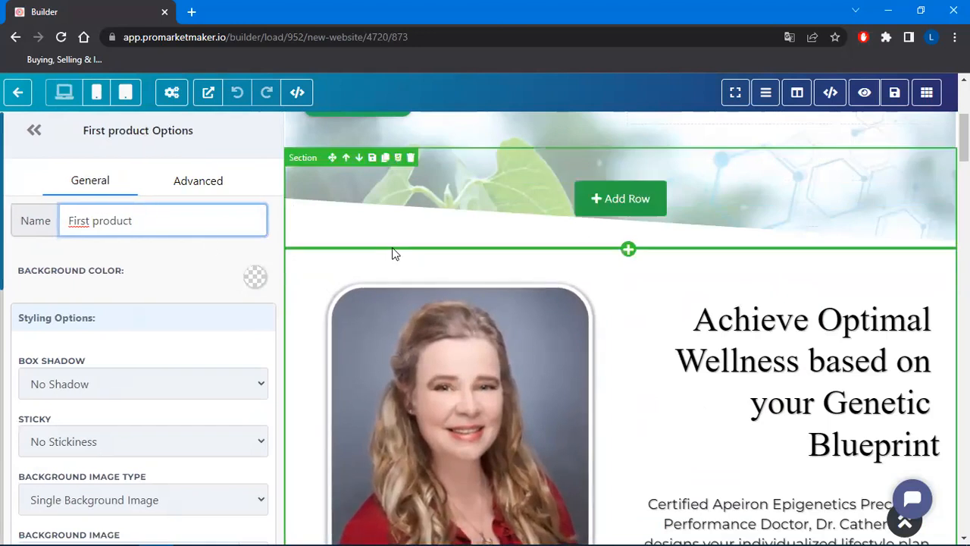
Step: Set the hero area's Shop button action to Scroll to Element, with First product as the target
{"action": "scroll", "coordinate": [462, 269], "scroll_direction": "up", "scroll_amount": 3}
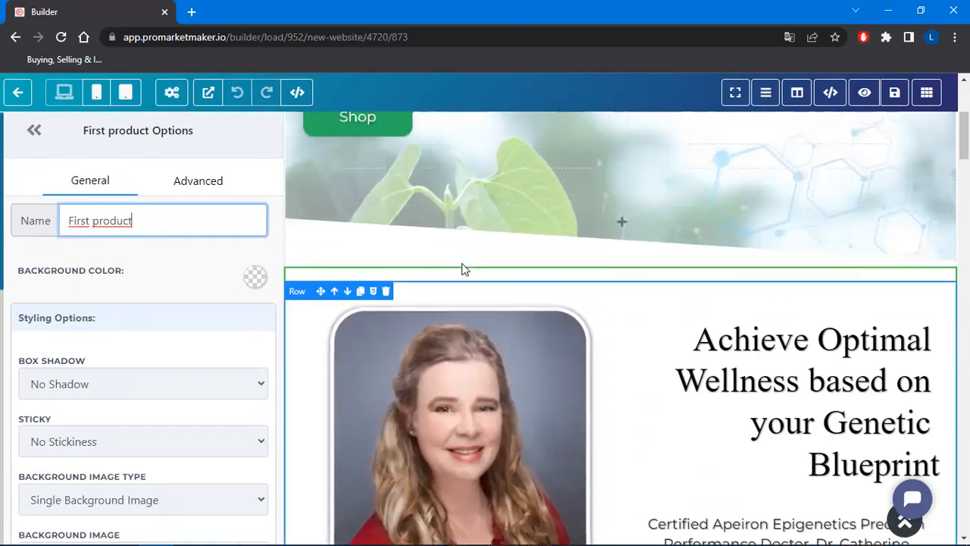
{"action": "left_click", "coordinate": [365, 310]}
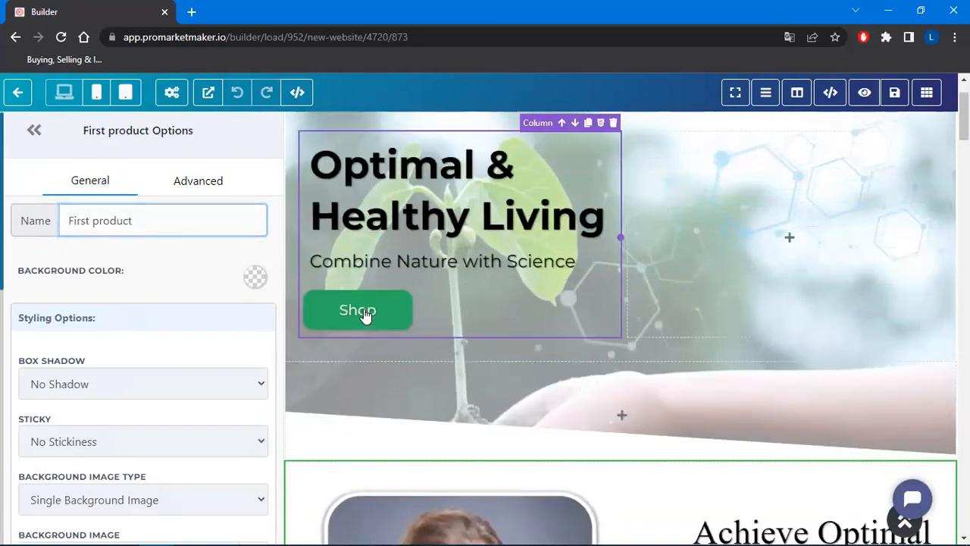
{"action": "left_click", "coordinate": [375, 313]}
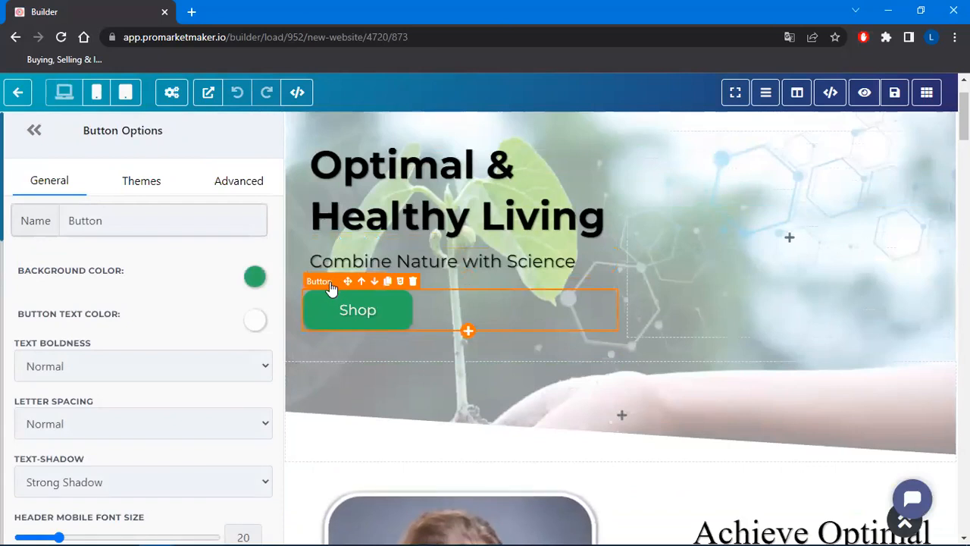
{"action": "scroll", "coordinate": [148, 310], "scroll_direction": "down", "scroll_amount": 8}
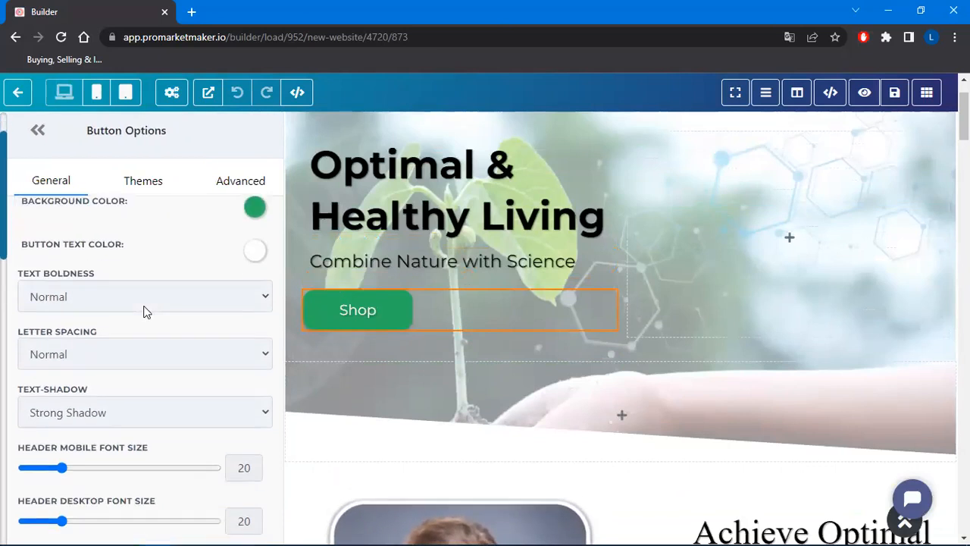
{"action": "scroll", "coordinate": [138, 312], "scroll_direction": "down", "scroll_amount": 10}
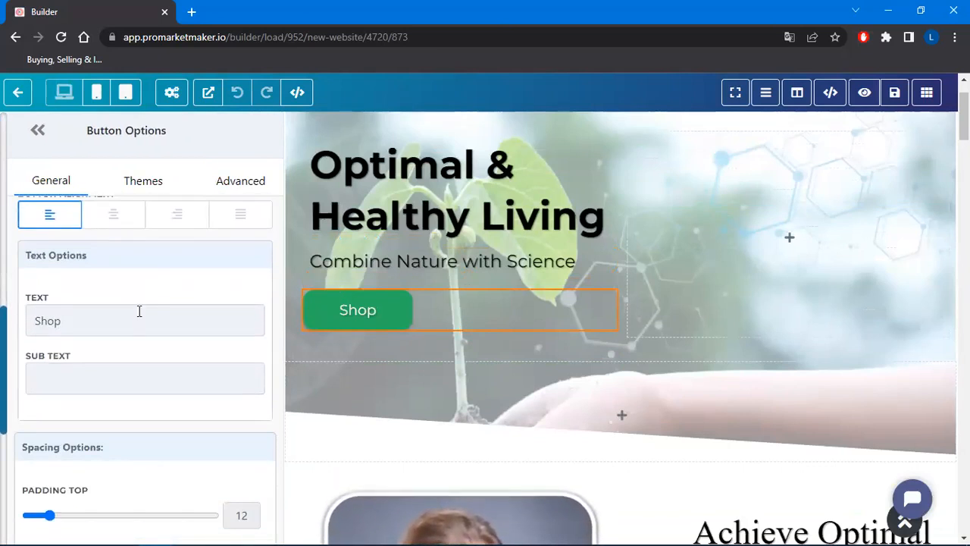
{"action": "scroll", "coordinate": [135, 317], "scroll_direction": "down", "scroll_amount": 1}
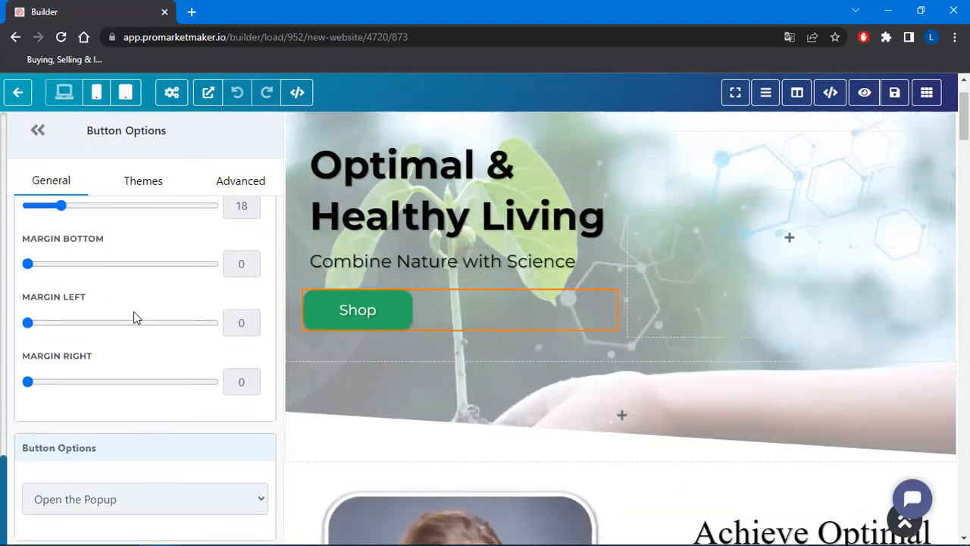
{"action": "scroll", "coordinate": [134, 317], "scroll_direction": "down", "scroll_amount": 1}
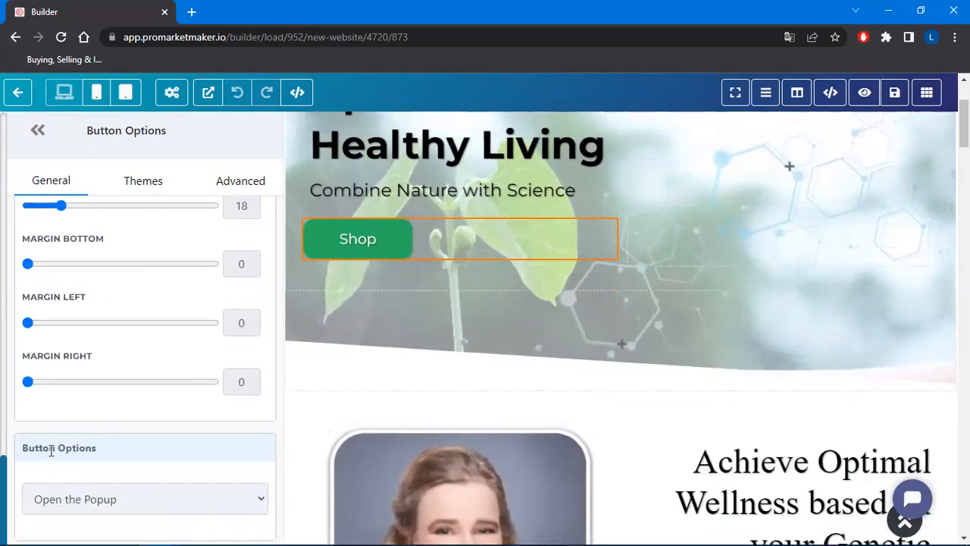
{"action": "left_click", "coordinate": [99, 500]}
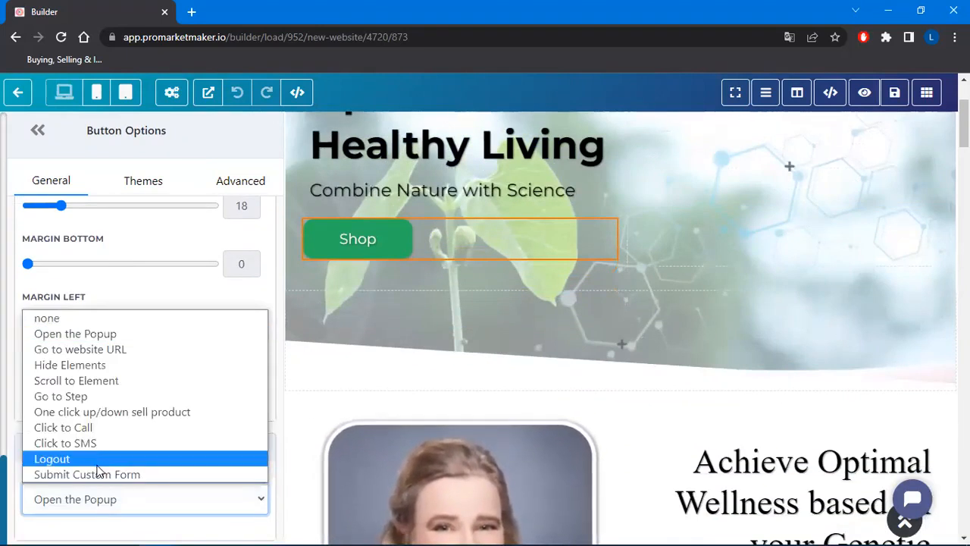
{"action": "left_click", "coordinate": [97, 381]}
{"action": "scroll", "coordinate": [151, 429], "scroll_direction": "down", "scroll_amount": 1}
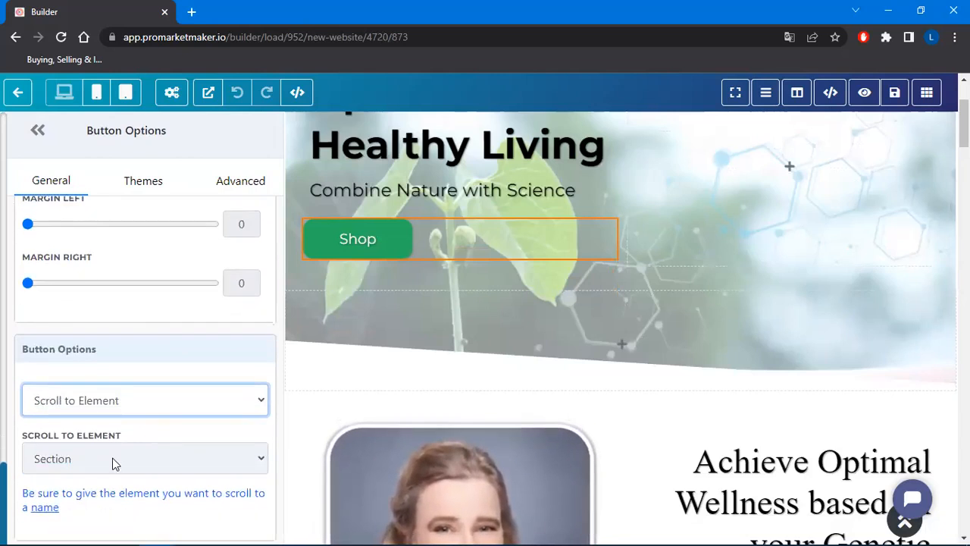
{"action": "left_click", "coordinate": [112, 458]}
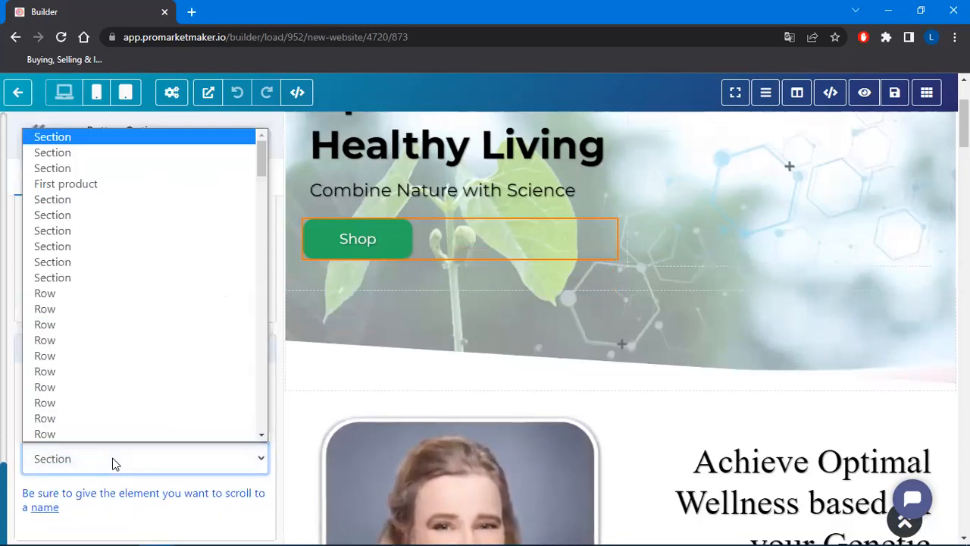
{"action": "left_click", "coordinate": [80, 191]}
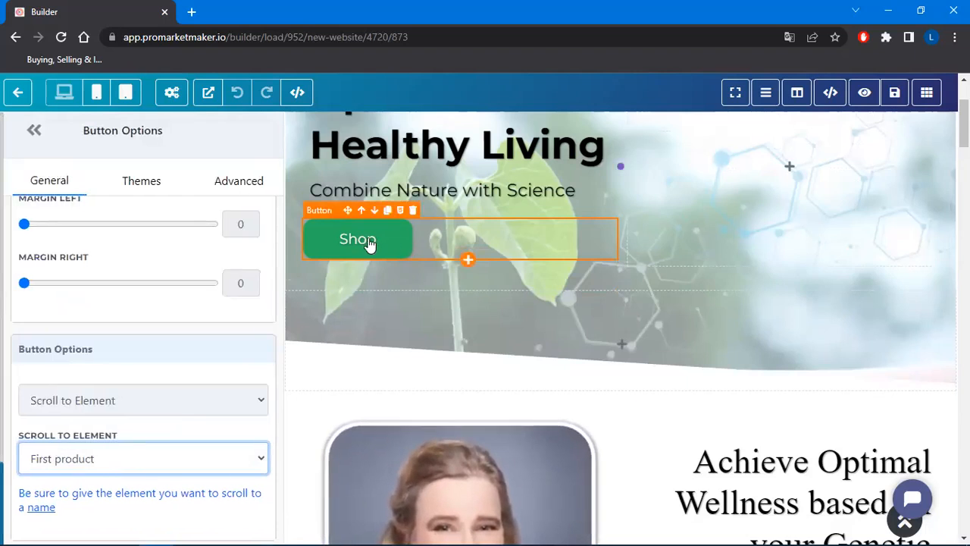
Step: Examine the home page's product sections and their buy buttons, from the epigenetic evaluation down to the KePro section
{"action": "scroll", "coordinate": [705, 288], "scroll_direction": "down", "scroll_amount": 3}
{"action": "scroll", "coordinate": [751, 335], "scroll_direction": "down", "scroll_amount": 1}
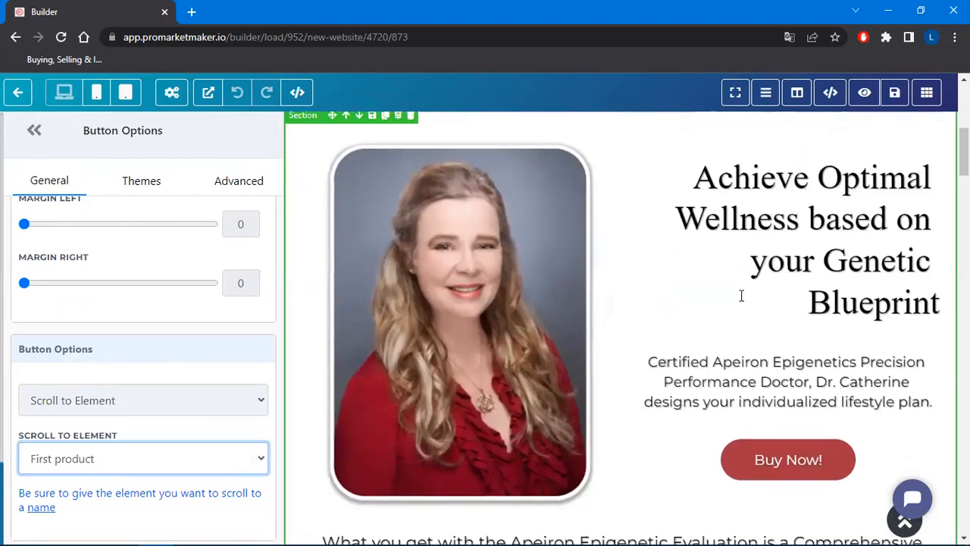
{"action": "scroll", "coordinate": [741, 295], "scroll_direction": "down", "scroll_amount": 1}
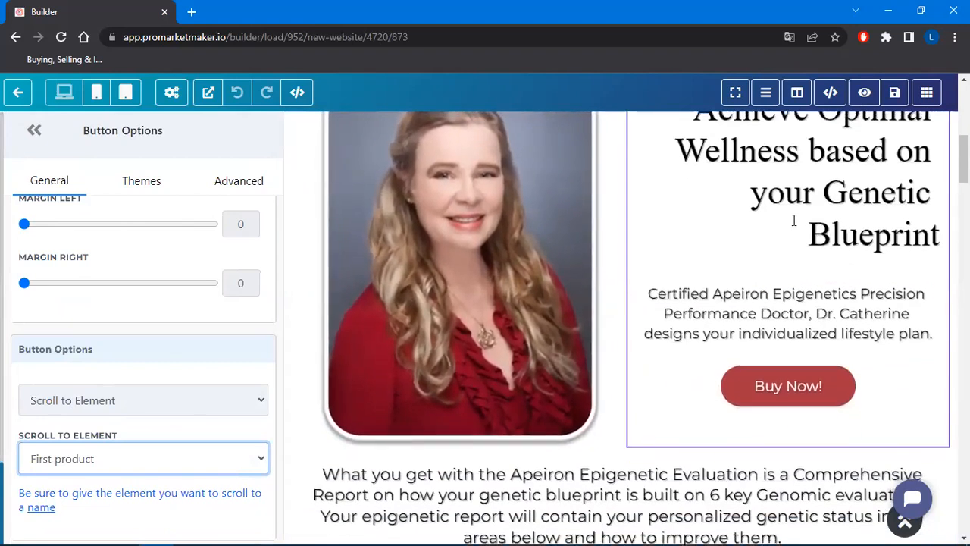
{"action": "scroll", "coordinate": [793, 220], "scroll_direction": "up", "scroll_amount": 1}
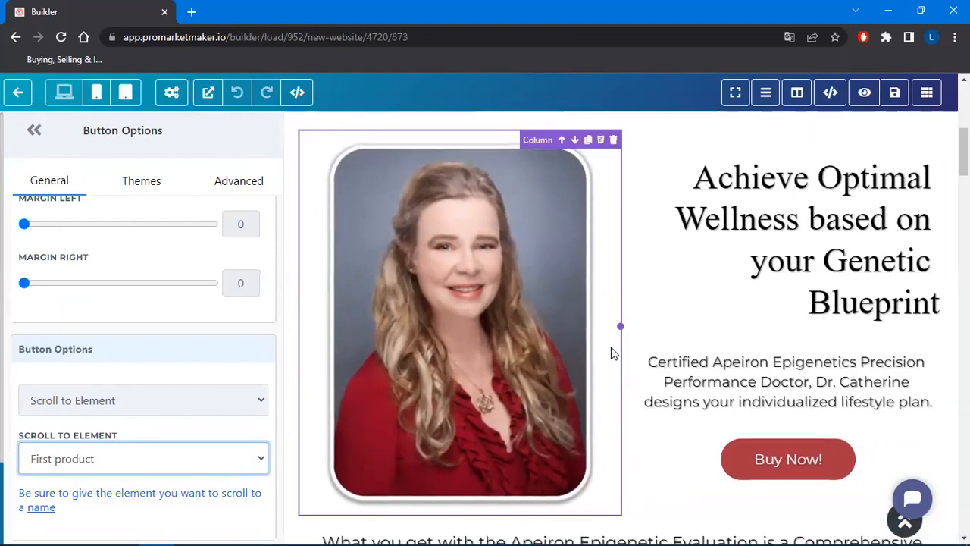
{"action": "scroll", "coordinate": [730, 262], "scroll_direction": "down", "scroll_amount": 2}
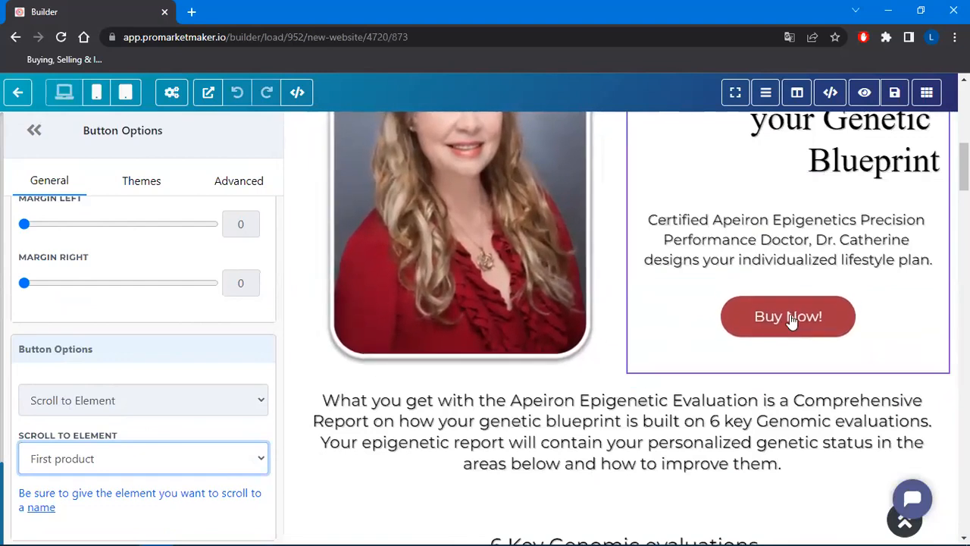
{"action": "scroll", "coordinate": [686, 279], "scroll_direction": "down", "scroll_amount": 9}
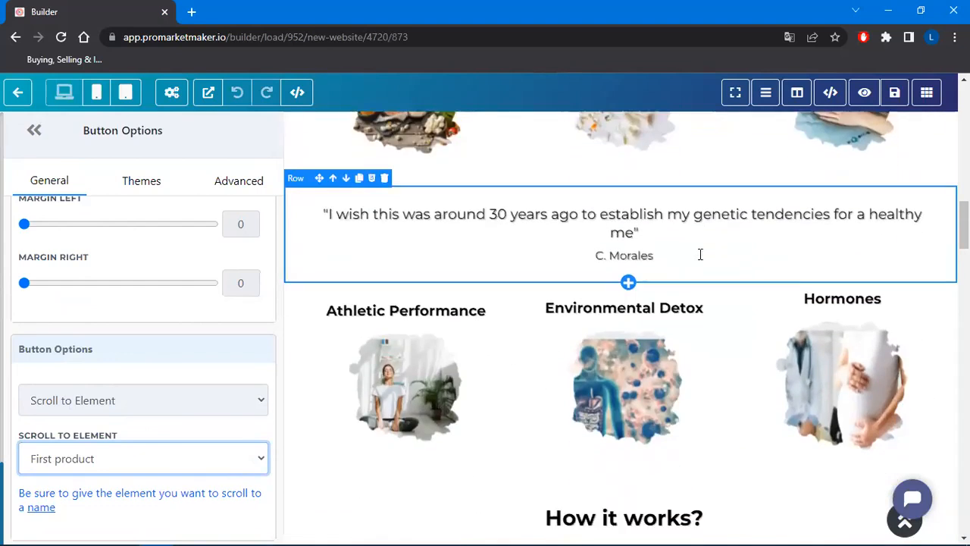
{"action": "scroll", "coordinate": [700, 255], "scroll_direction": "down", "scroll_amount": 5}
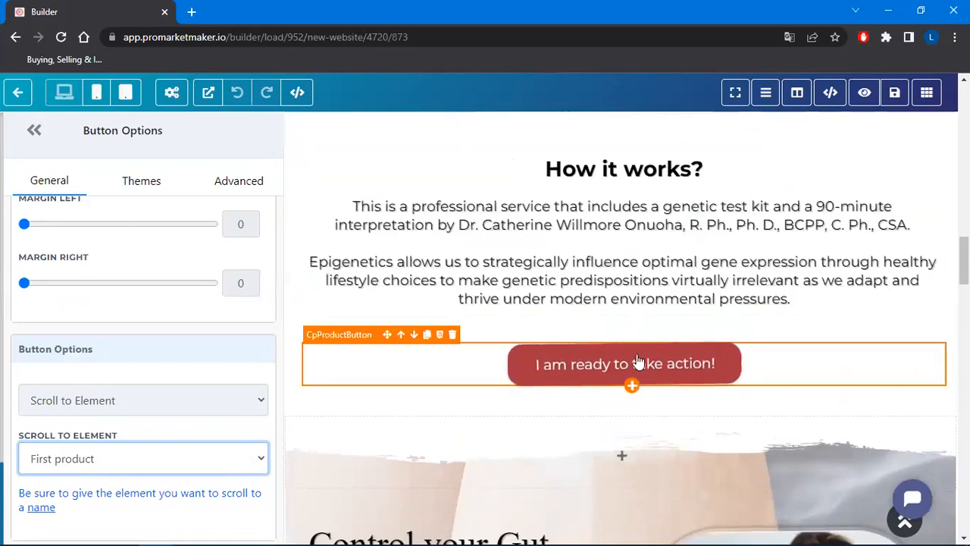
{"action": "scroll", "coordinate": [713, 317], "scroll_direction": "down", "scroll_amount": 3}
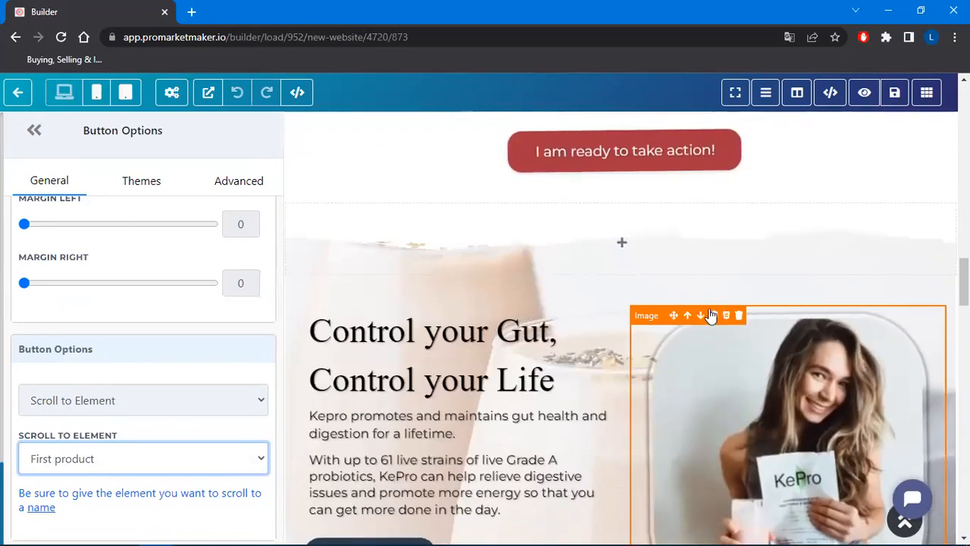
{"action": "scroll", "coordinate": [613, 381], "scroll_direction": "down", "scroll_amount": 2}
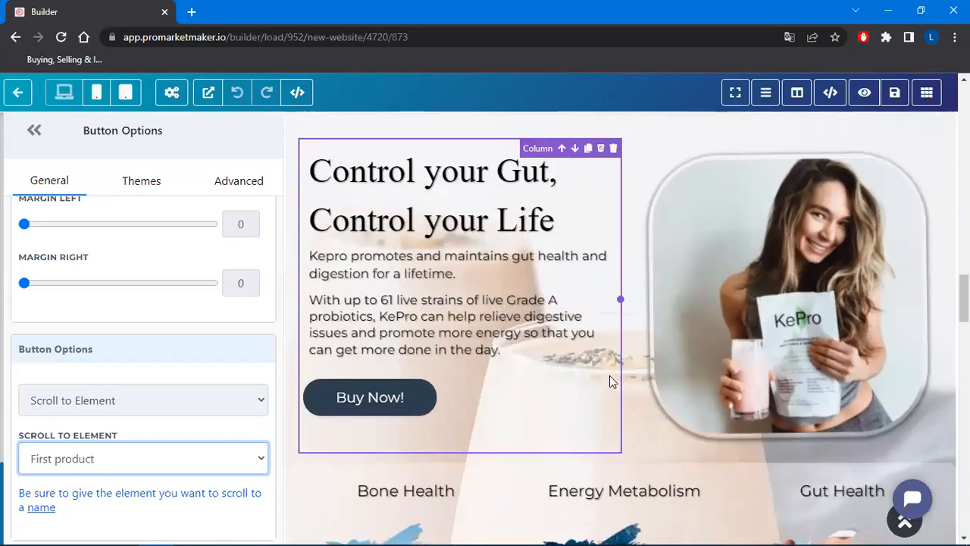
{"action": "scroll", "coordinate": [612, 381], "scroll_direction": "down", "scroll_amount": 1}
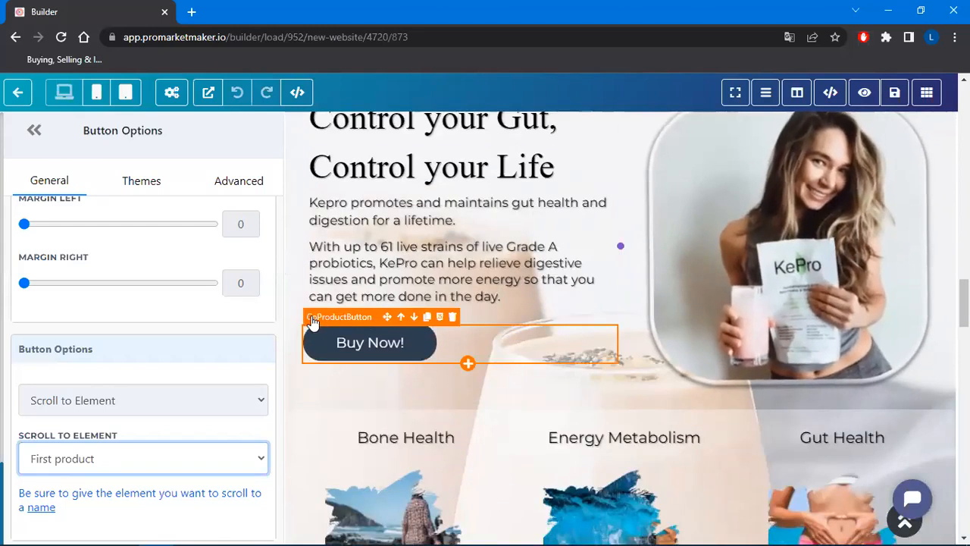
Step: Inspect the product assigned to the Buy Now! button in the Control your Gut section and find the ElderPower section's button
{"action": "left_click", "coordinate": [371, 345]}
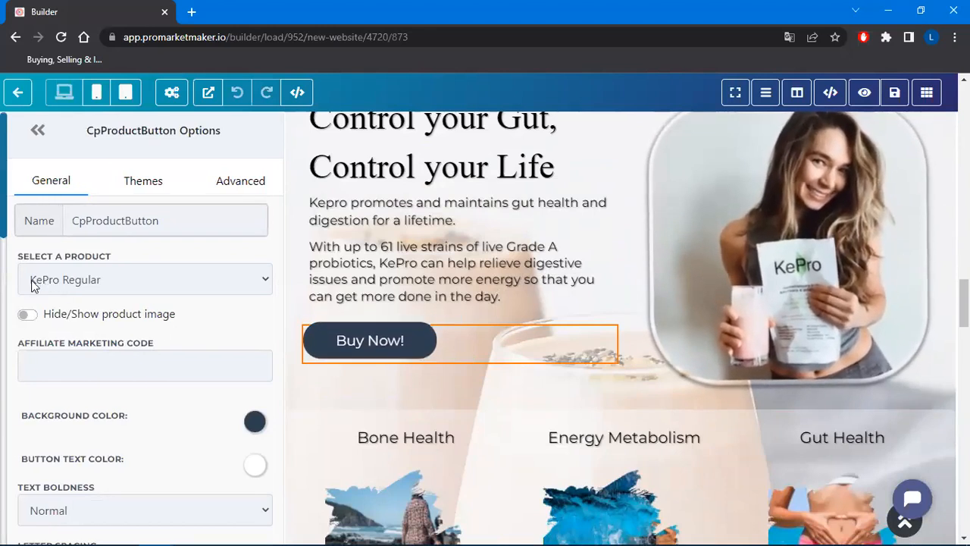
{"action": "left_click", "coordinate": [156, 281]}
{"action": "left_click", "coordinate": [117, 280]}
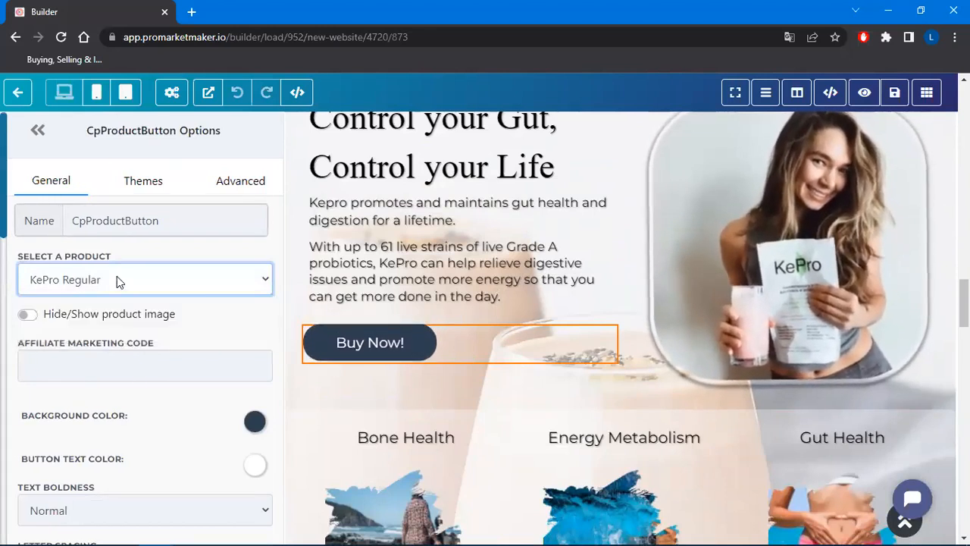
{"action": "scroll", "coordinate": [700, 330], "scroll_direction": "down", "scroll_amount": 8}
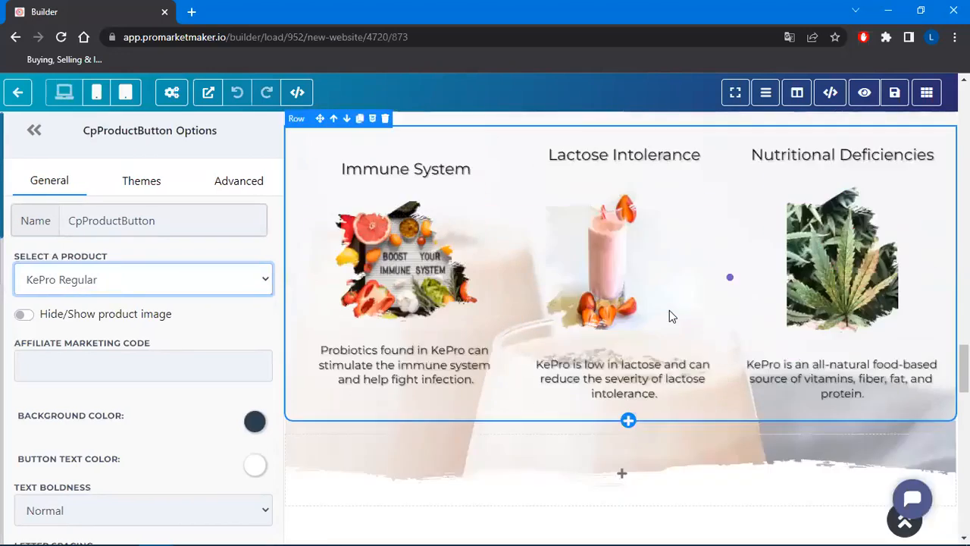
{"action": "scroll", "coordinate": [670, 316], "scroll_direction": "up", "scroll_amount": 7}
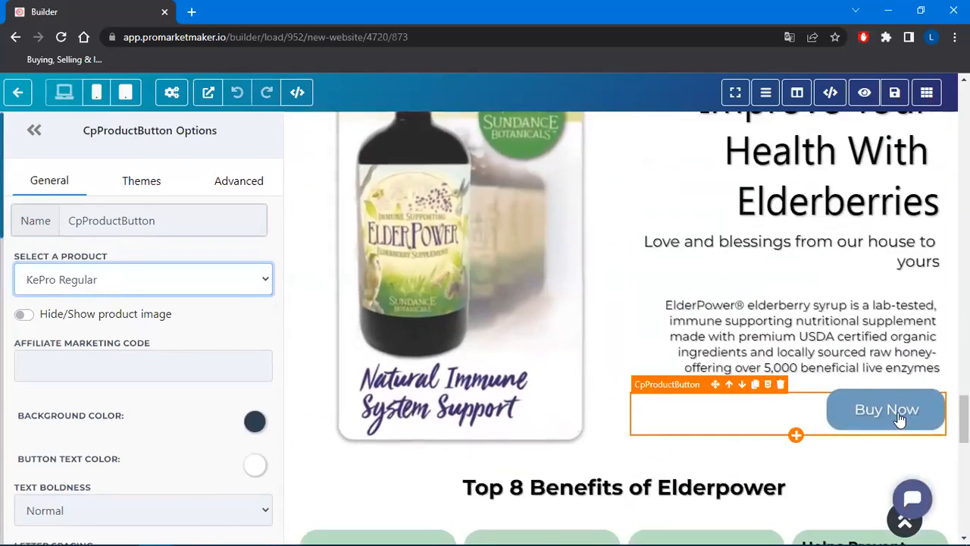
Step: Assign the ElderPower® product to the Buy Now button in the Elderberries section and save the home page
{"action": "left_click", "coordinate": [900, 419]}
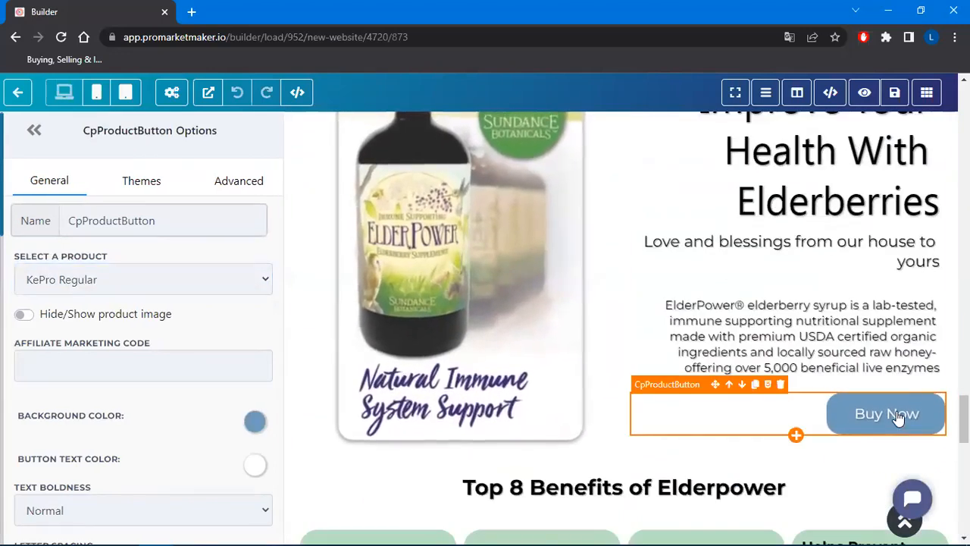
{"action": "left_click", "coordinate": [106, 280]}
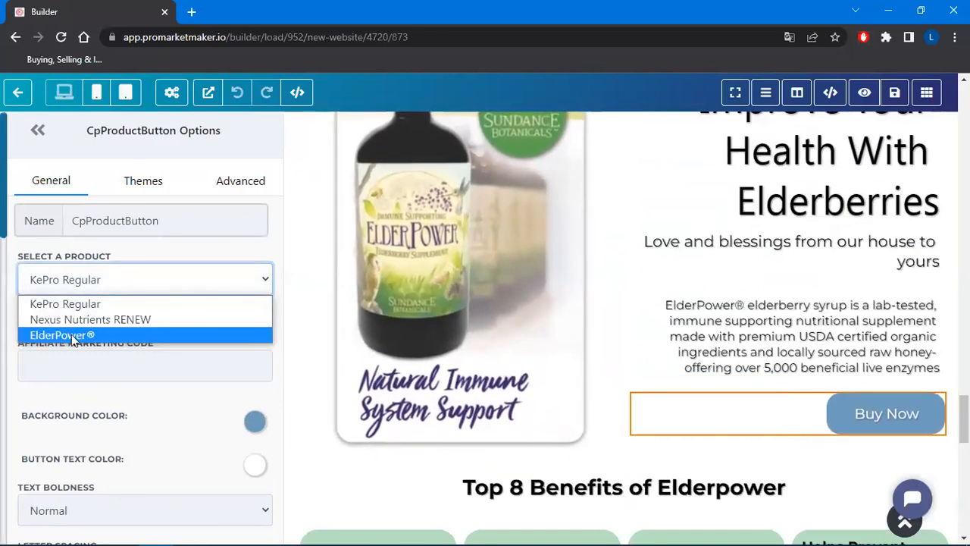
{"action": "left_click", "coordinate": [72, 335]}
{"action": "scroll", "coordinate": [782, 395], "scroll_direction": "down", "scroll_amount": 5}
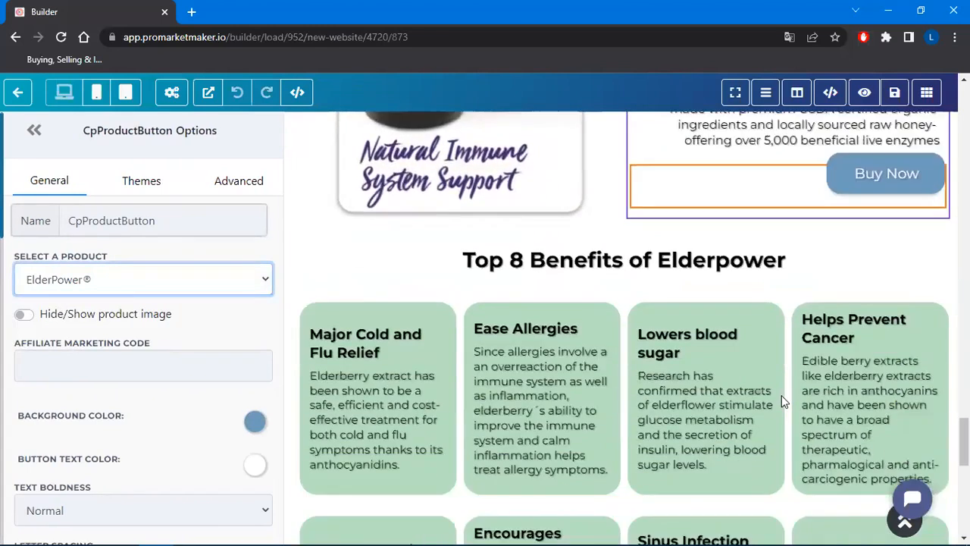
{"action": "scroll", "coordinate": [780, 394], "scroll_direction": "down", "scroll_amount": 6}
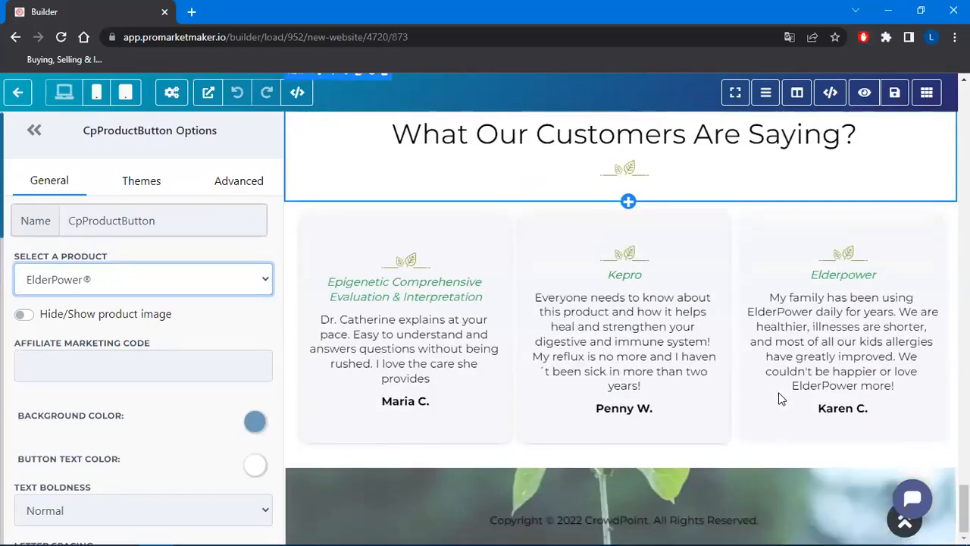
{"action": "scroll", "coordinate": [781, 398], "scroll_direction": "up", "scroll_amount": 5}
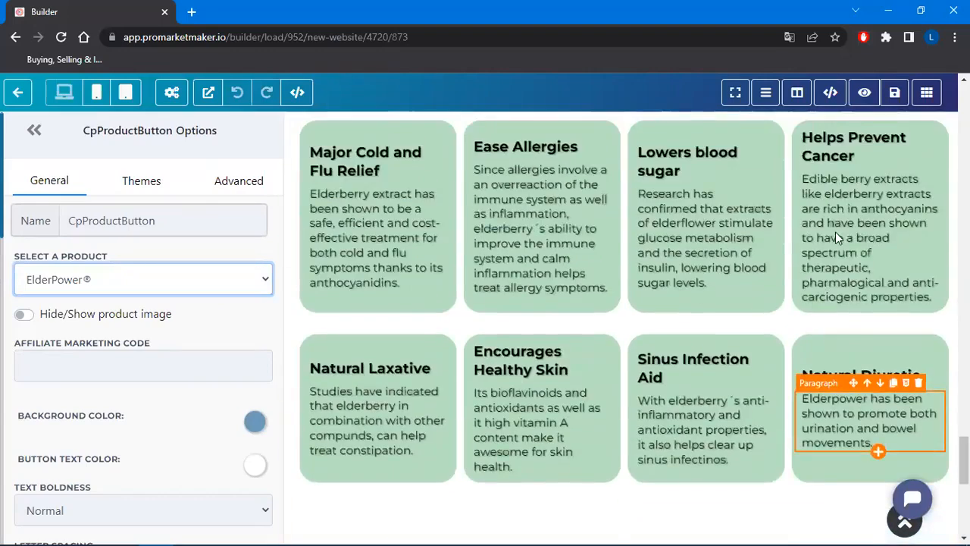
{"action": "scroll", "coordinate": [835, 238], "scroll_direction": "up", "scroll_amount": 1}
{"action": "left_click", "coordinate": [895, 91]}
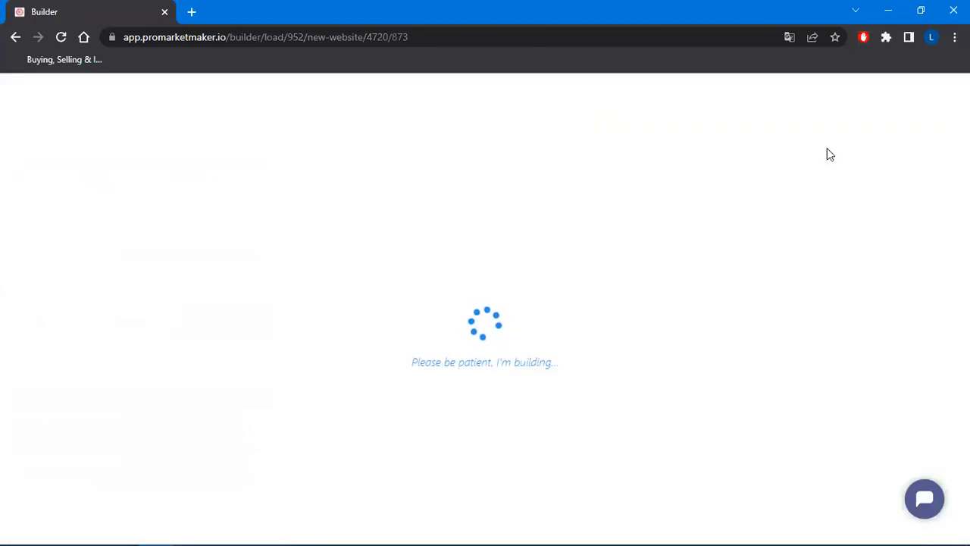
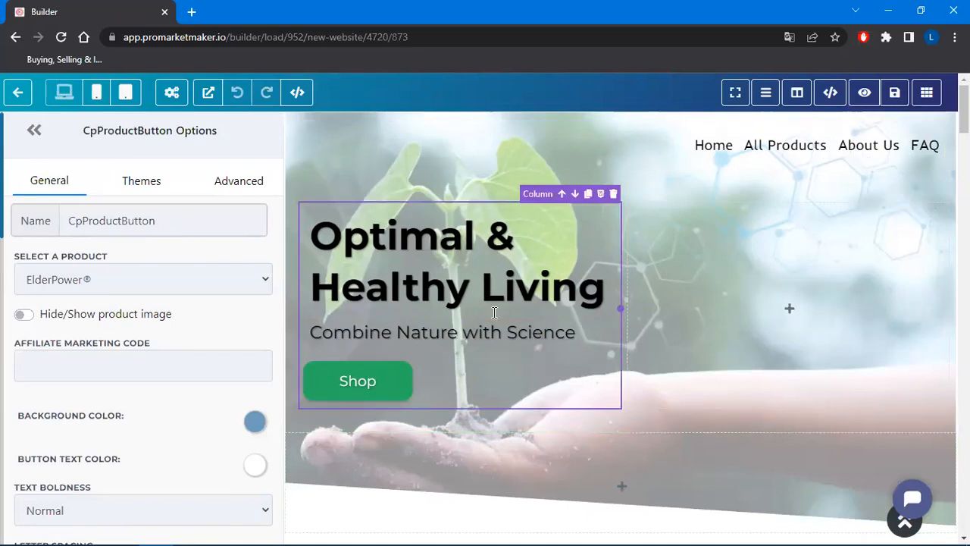
Step: Examine the saved home page from the navigation bar and hero area down through the epigenetic evaluation section
{"action": "scroll", "coordinate": [690, 307], "scroll_direction": "down", "scroll_amount": 5}
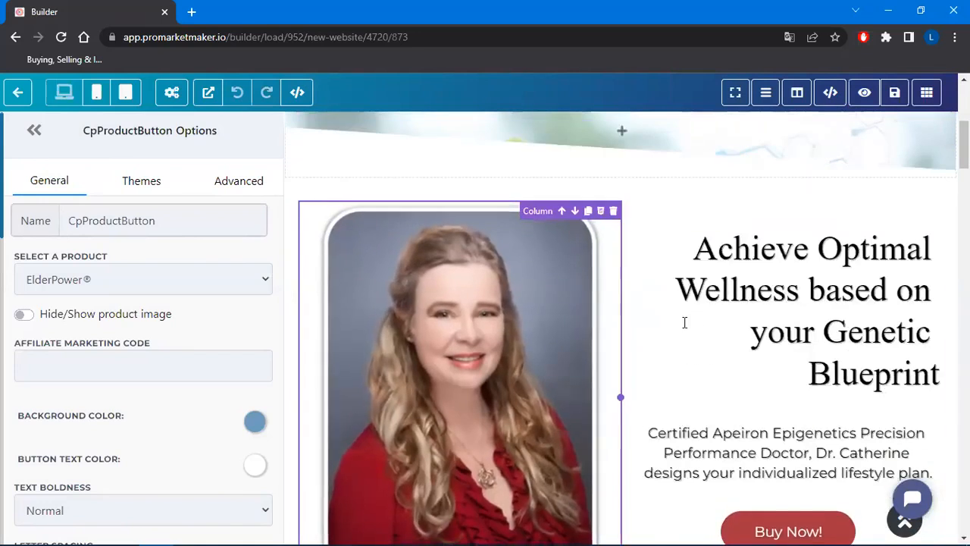
{"action": "scroll", "coordinate": [685, 322], "scroll_direction": "down", "scroll_amount": 3}
{"action": "scroll", "coordinate": [684, 318], "scroll_direction": "up", "scroll_amount": 6}
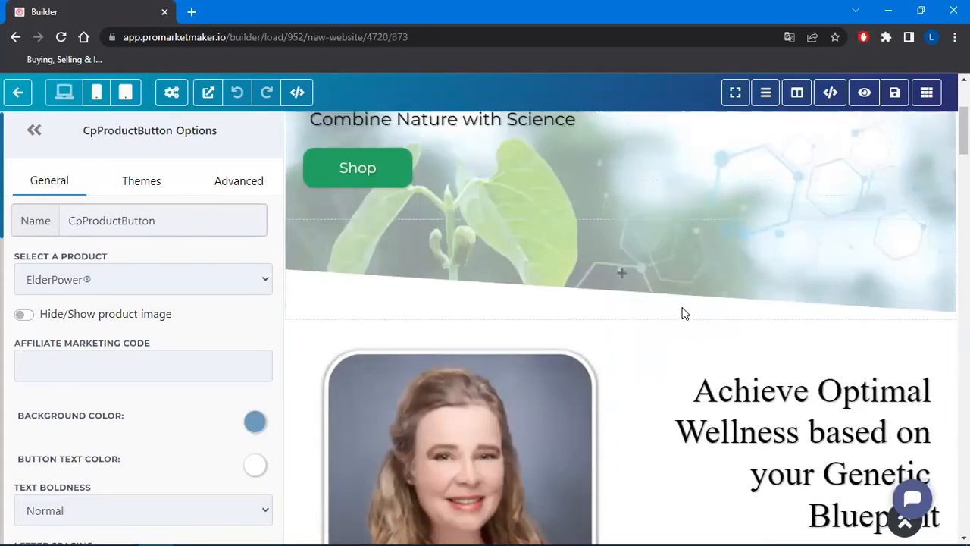
{"action": "scroll", "coordinate": [684, 313], "scroll_direction": "up", "scroll_amount": 3}
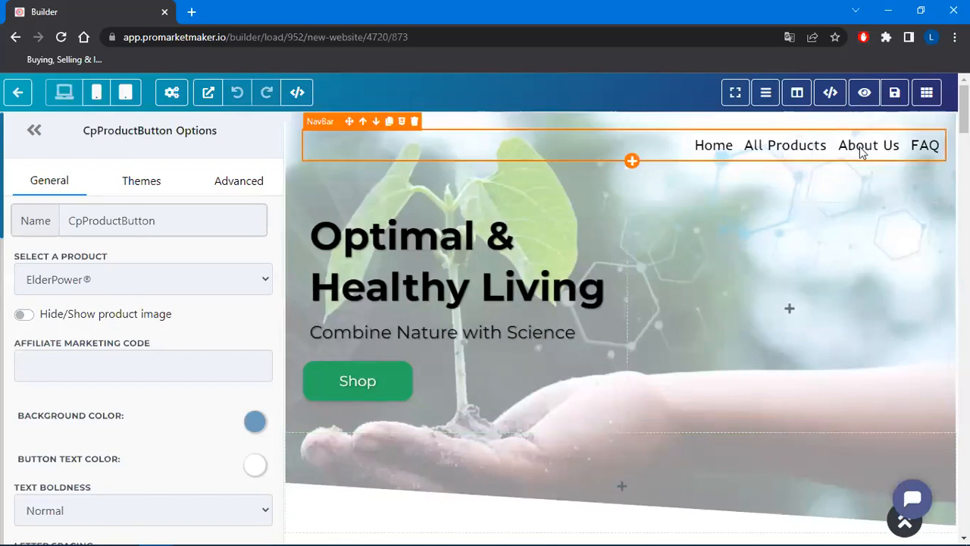
{"action": "scroll", "coordinate": [725, 379], "scroll_direction": "down", "scroll_amount": 5}
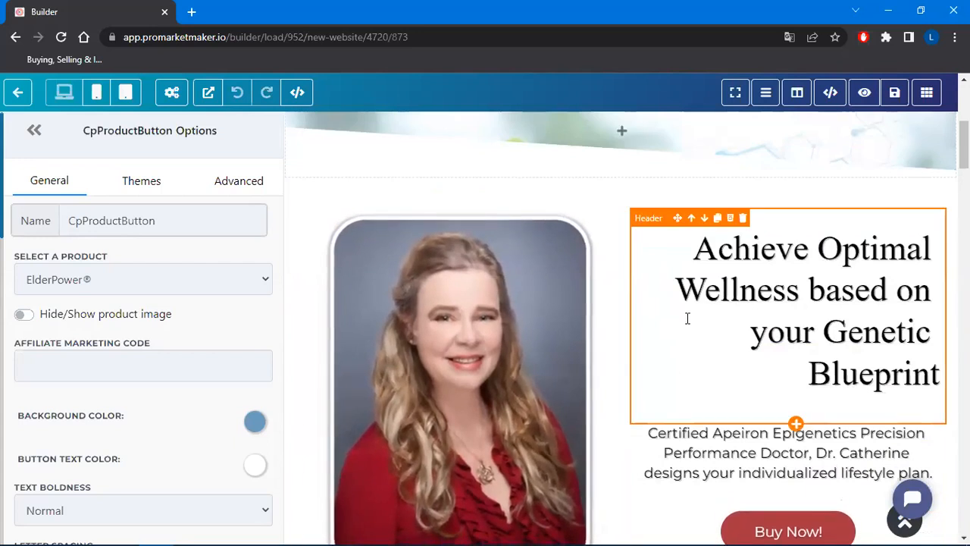
{"action": "scroll", "coordinate": [686, 334], "scroll_direction": "down", "scroll_amount": 2}
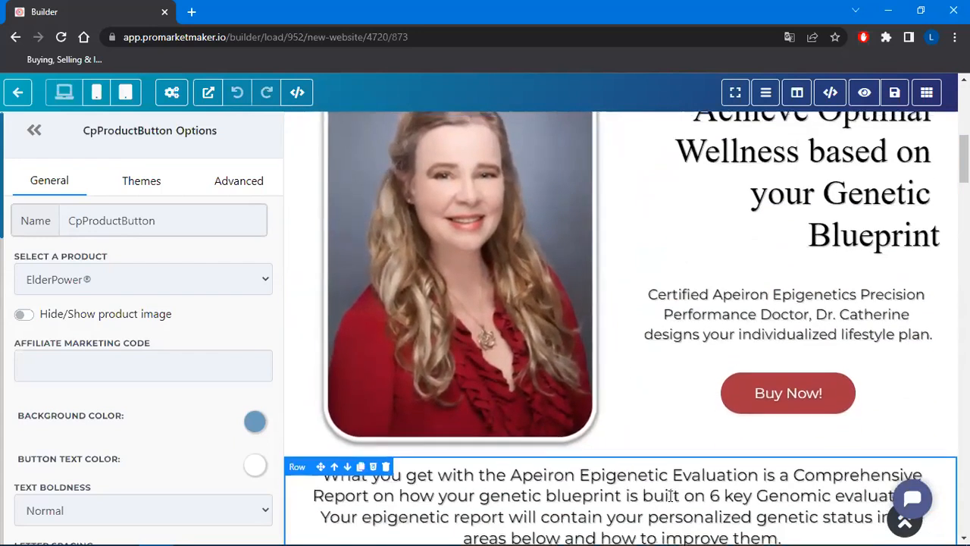
{"action": "scroll", "coordinate": [670, 495], "scroll_direction": "up", "scroll_amount": 6}
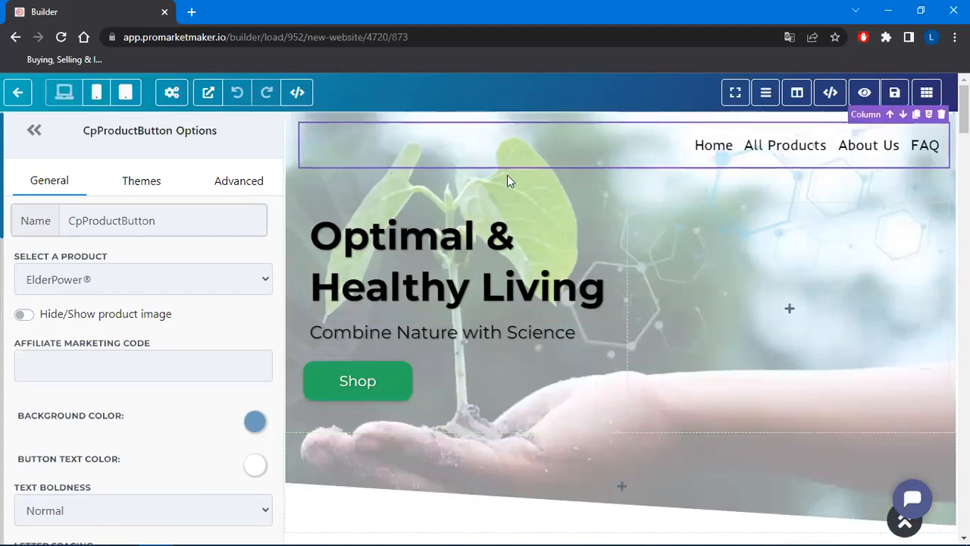
{"action": "scroll", "coordinate": [556, 290], "scroll_direction": "down", "scroll_amount": 6}
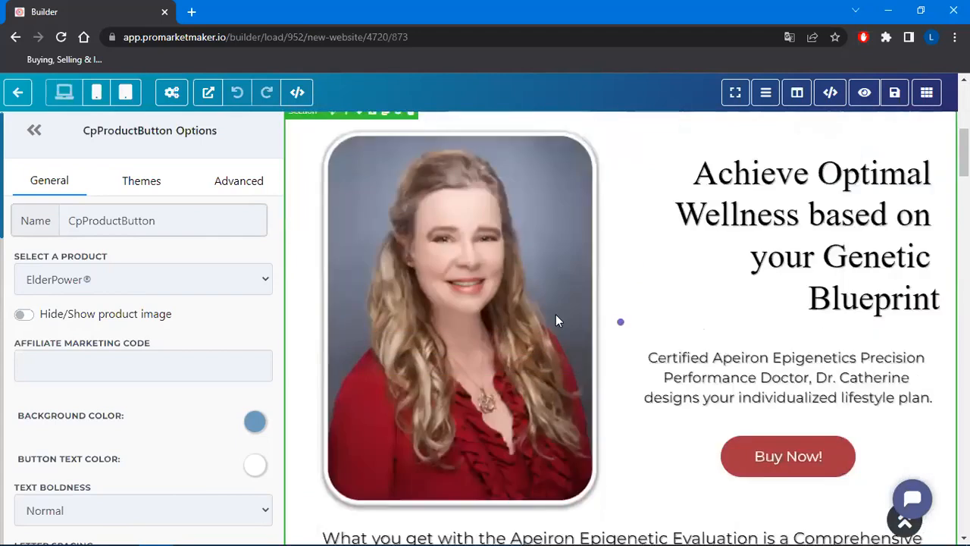
{"action": "scroll", "coordinate": [555, 317], "scroll_direction": "down", "scroll_amount": 8}
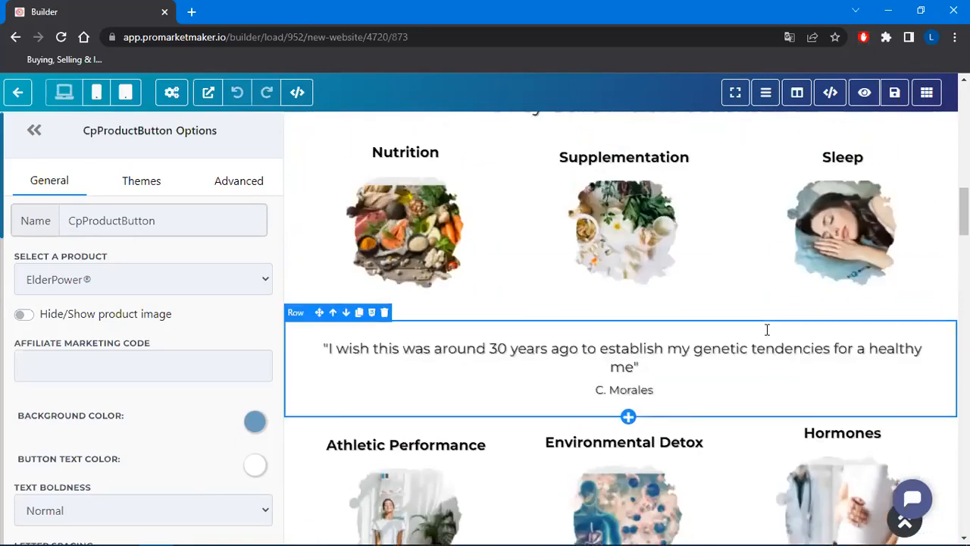
{"action": "scroll", "coordinate": [762, 326], "scroll_direction": "up", "scroll_amount": 14}
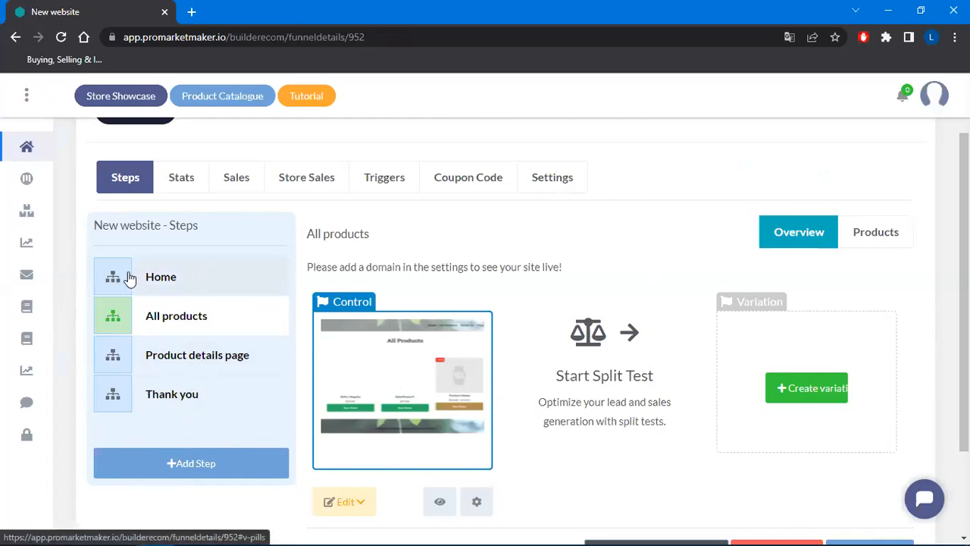
Step: Clone the website's Thank you step
{"action": "left_click", "coordinate": [124, 359]}
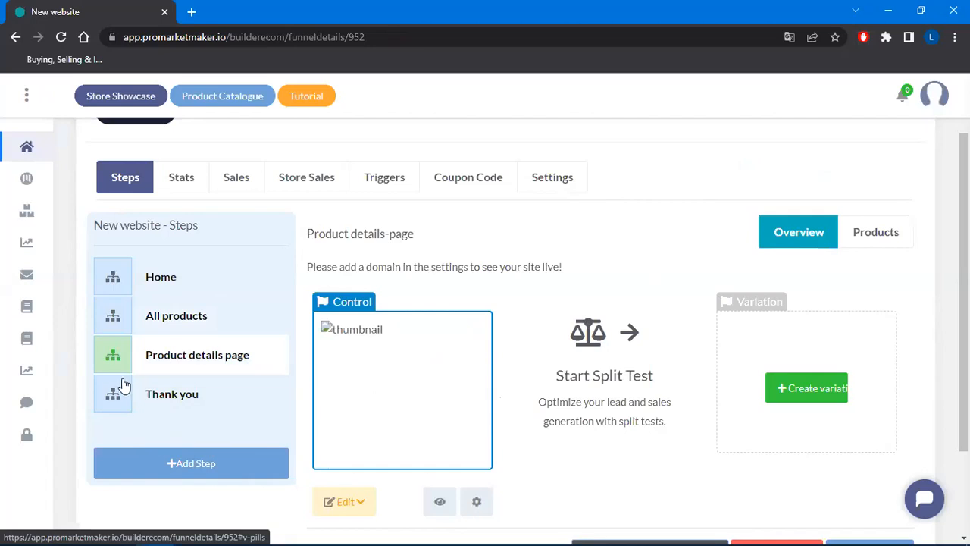
{"action": "left_click", "coordinate": [116, 402]}
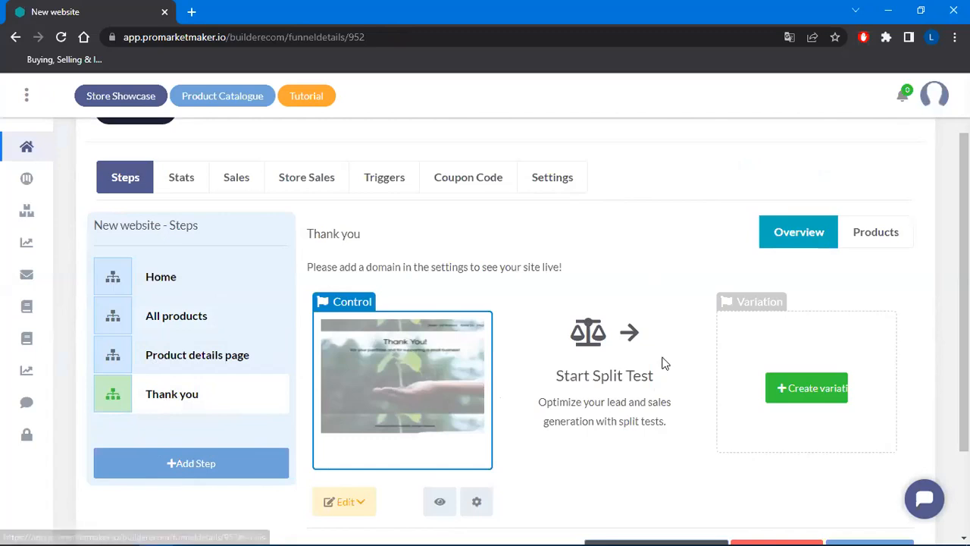
{"action": "scroll", "coordinate": [834, 451], "scroll_direction": "down", "scroll_amount": 1}
{"action": "left_click", "coordinate": [872, 482]}
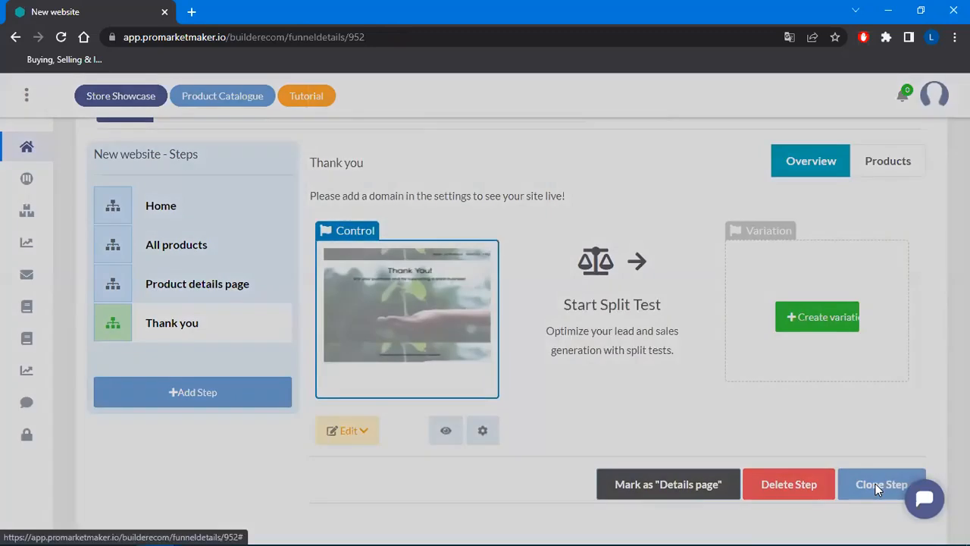
{"action": "left_click", "coordinate": [608, 276]}
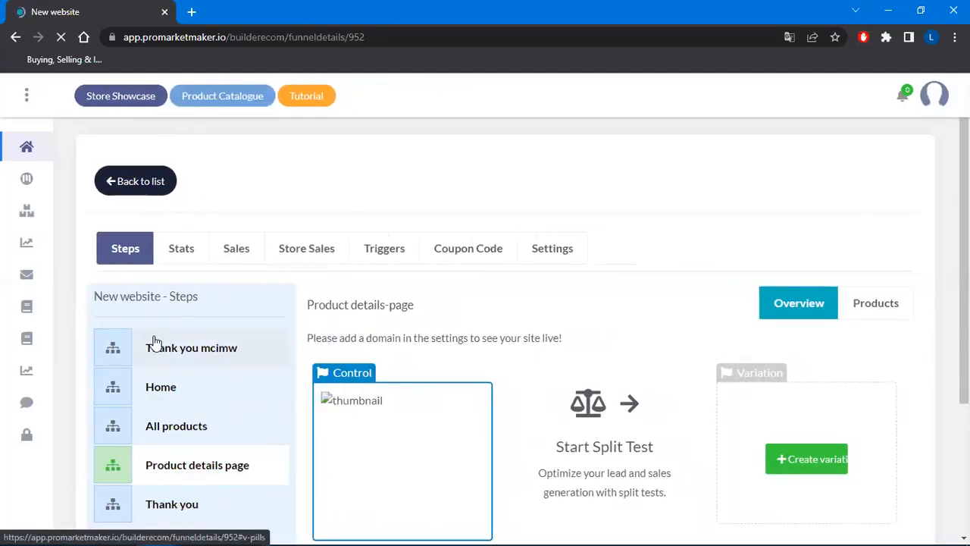
Step: Rename the cloned Thank you step as About us and move it between Product details page and Thank you
{"action": "left_click", "coordinate": [116, 350]}
{"action": "scroll", "coordinate": [294, 276], "scroll_direction": "down", "scroll_amount": 1}
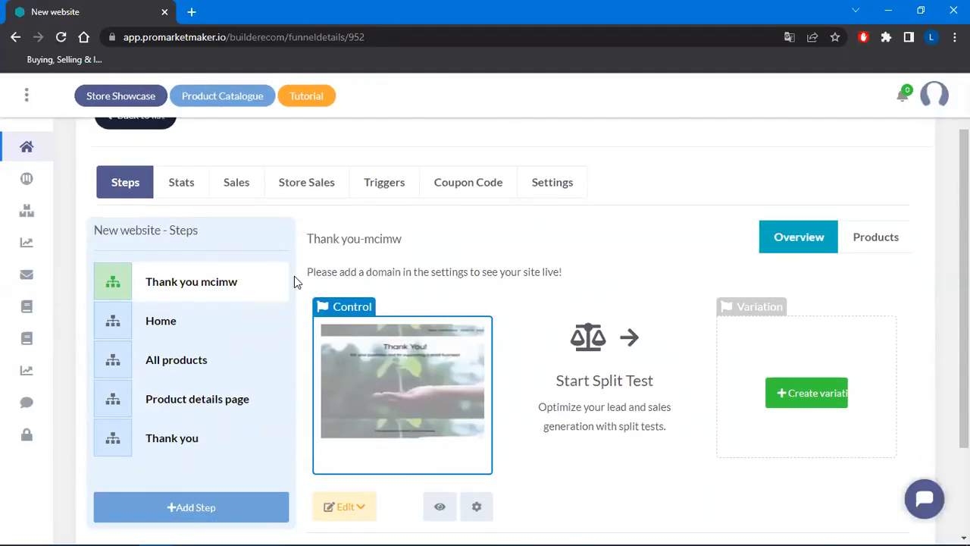
{"action": "left_click", "coordinate": [478, 507]}
{"action": "left_click_drag", "start_coordinate": [445, 159], "coordinate": [246, 160]}
{"action": "type", "text": "Ab"}
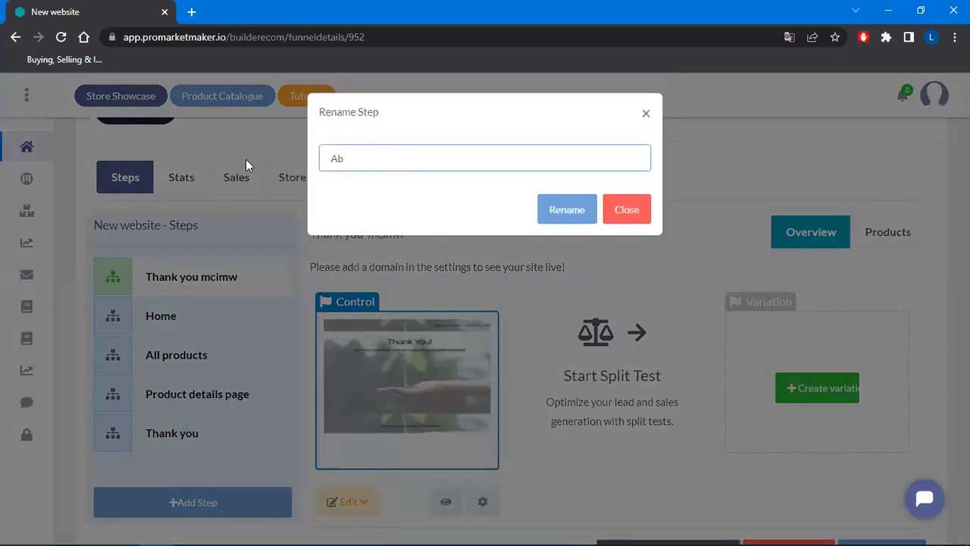
{"action": "type", "text": "out us"}
{"action": "left_click", "coordinate": [574, 214]}
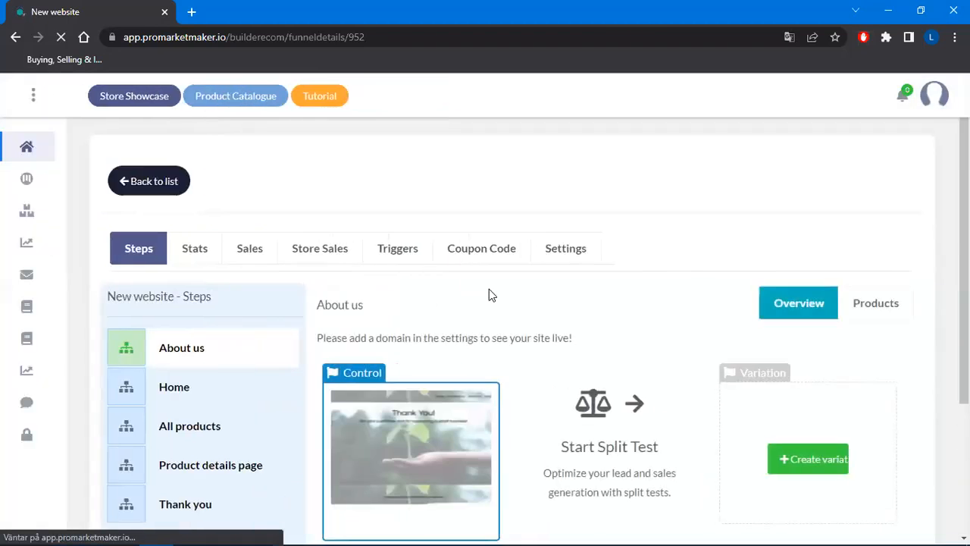
{"action": "scroll", "coordinate": [489, 294], "scroll_direction": "down", "scroll_amount": 2}
{"action": "left_click_drag", "start_coordinate": [272, 251], "coordinate": [118, 388]}
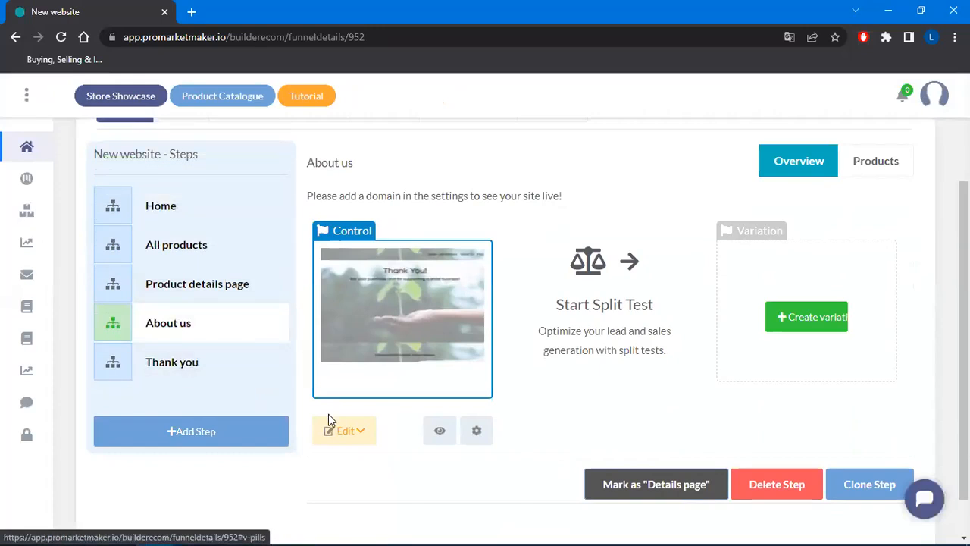
Step: Open the About us page for editing and replace its "Thank You!" heading with "About us"
{"action": "left_click", "coordinate": [342, 431]}
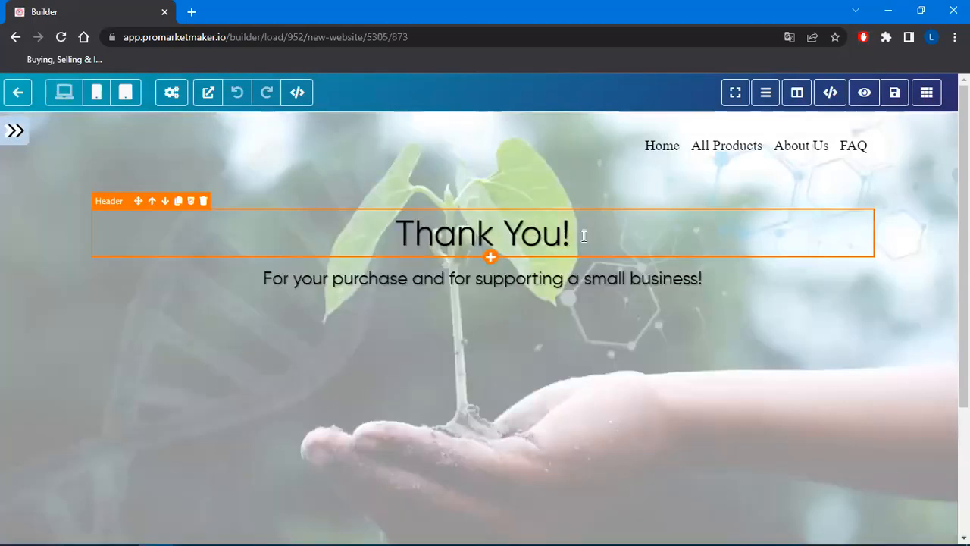
{"action": "left_click", "coordinate": [584, 236]}
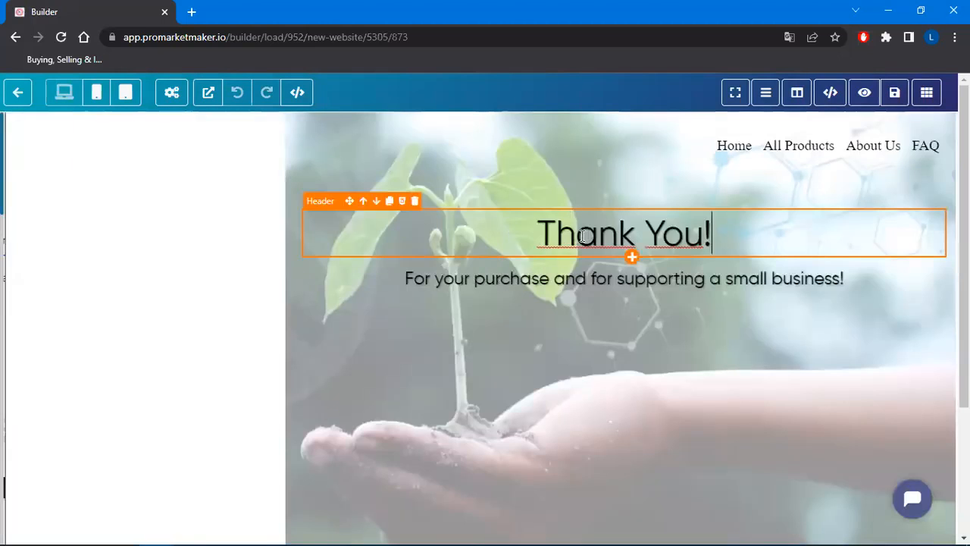
{"action": "left_click_drag", "start_coordinate": [711, 234], "coordinate": [512, 236]}
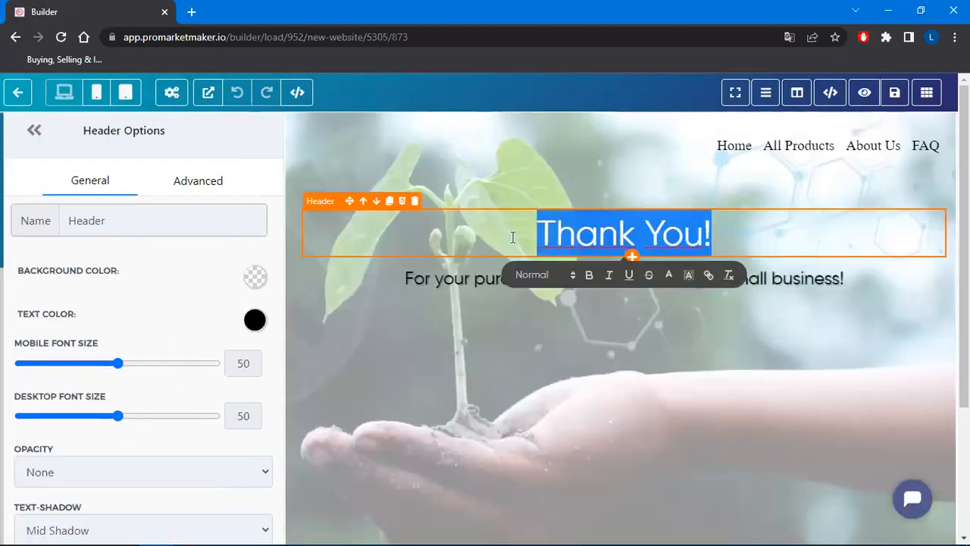
{"action": "type", "text": "About us"}
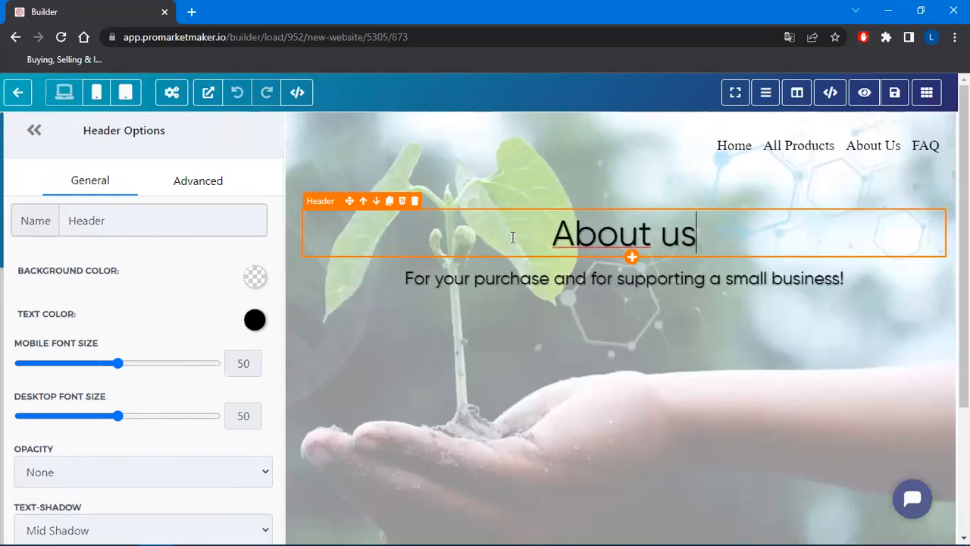
Step: Set the About us heading's desktop and mobile font sizes to 45
{"action": "mouse_move", "coordinate": [118, 416]}
{"action": "left_mouse_down"}
{"action": "mouse_move", "coordinate": [102, 417]}
{"action": "mouse_move", "coordinate": [104, 426]}
{"action": "left_mouse_up"}
{"action": "left_click_drag", "start_coordinate": [251, 417], "coordinate": [199, 413]}
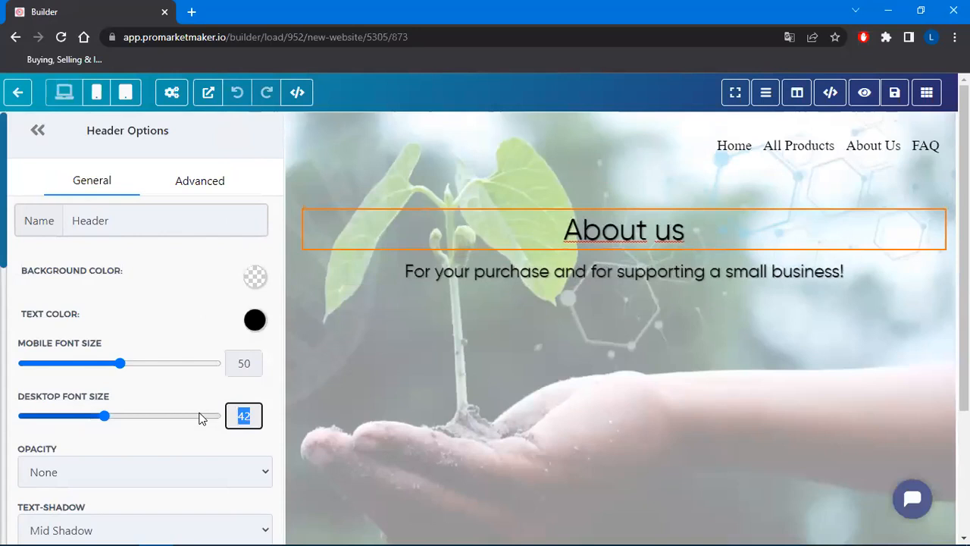
{"action": "type", "text": "45"}
{"action": "double_click", "coordinate": [244, 363]}
{"action": "type", "text": "45"}
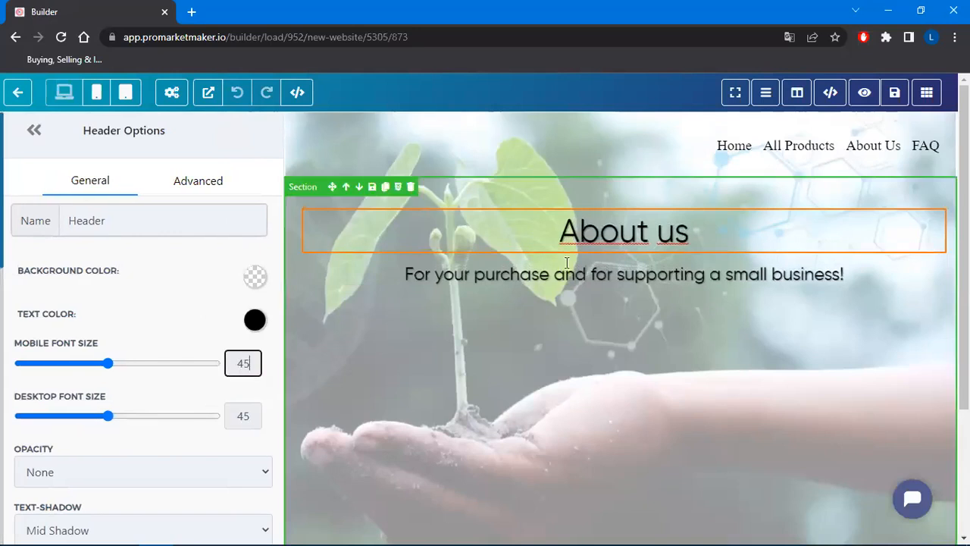
Step: Replace the subheader under the About us heading with the placeholder text "LLLLLLL" and save the page
{"action": "left_click", "coordinate": [600, 274]}
{"action": "left_click_drag", "start_coordinate": [858, 275], "coordinate": [407, 277]}
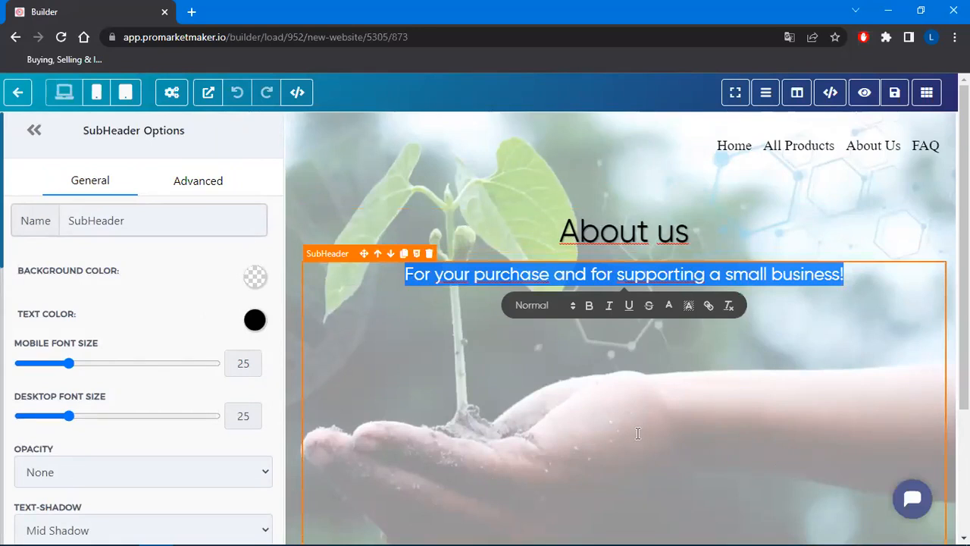
{"action": "type", "text": "LLLLLLL"}
{"action": "scroll", "coordinate": [672, 281], "scroll_direction": "down", "scroll_amount": 2}
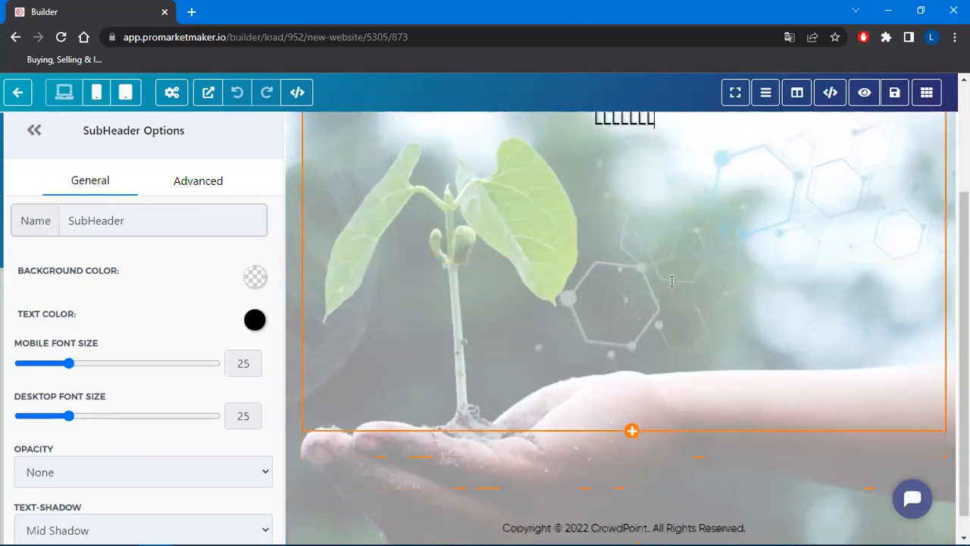
{"action": "scroll", "coordinate": [691, 372], "scroll_direction": "up", "scroll_amount": 2}
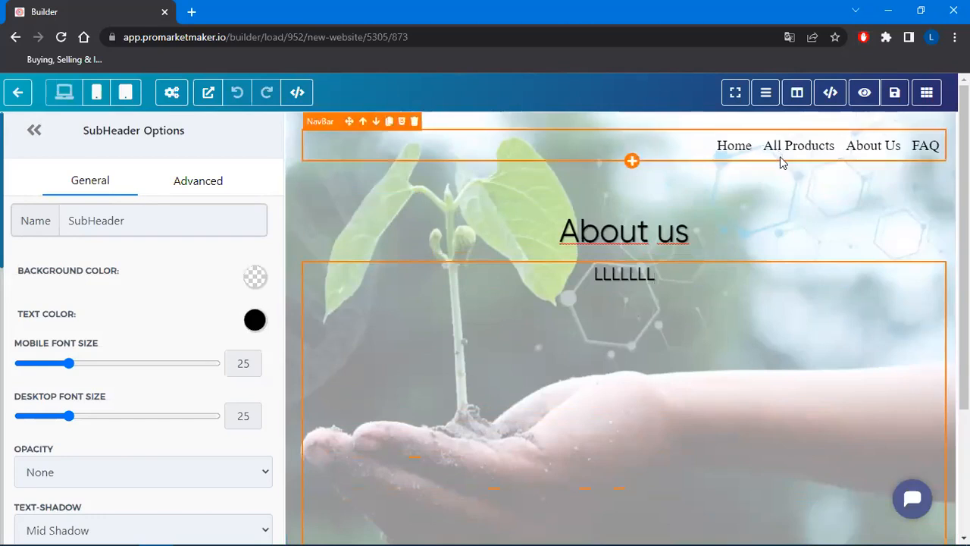
{"action": "scroll", "coordinate": [661, 460], "scroll_direction": "down", "scroll_amount": 3}
{"action": "scroll", "coordinate": [742, 213], "scroll_direction": "up", "scroll_amount": 3}
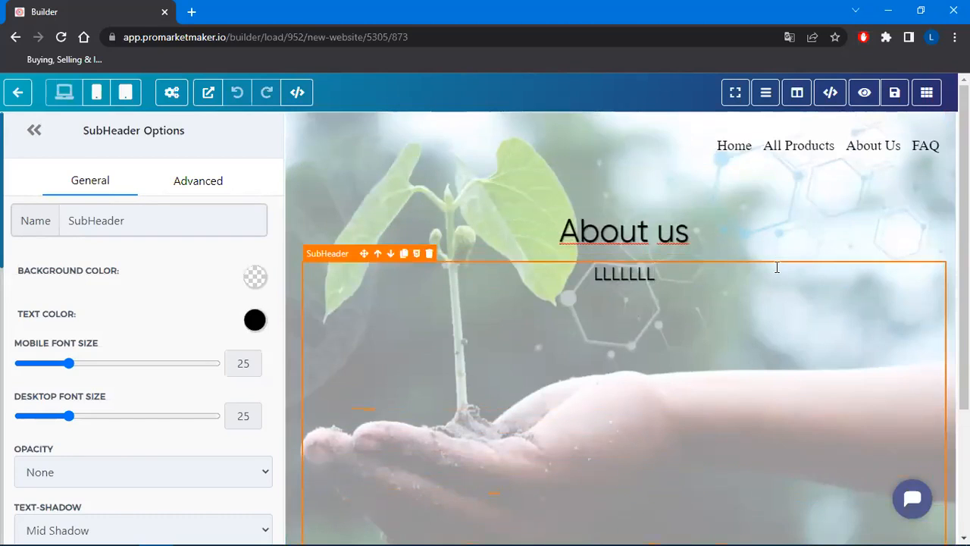
{"action": "left_click", "coordinate": [894, 92]}
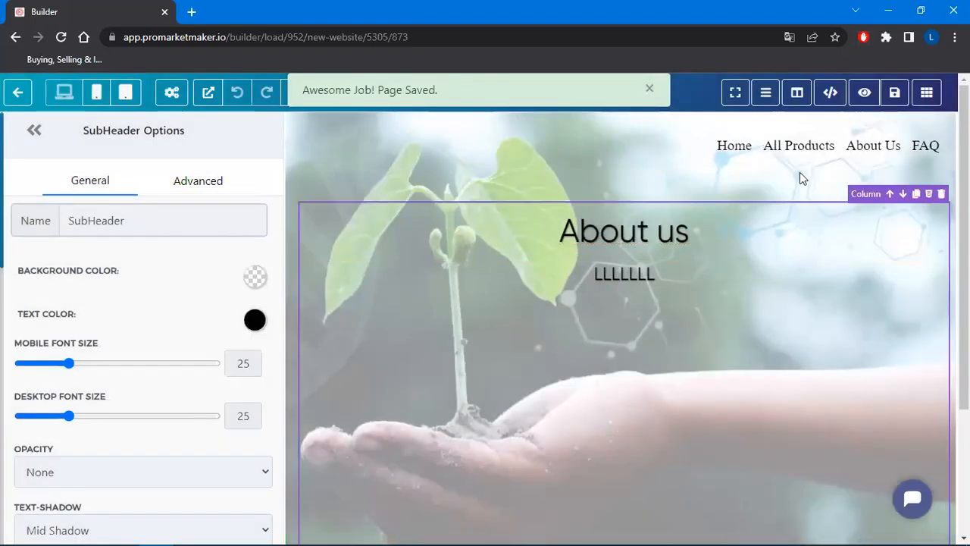
Step: On the About us page, set the navigation bar's Home item to Go to Step with the home funnel step
{"action": "mouse_move", "coordinate": [916, 104]}
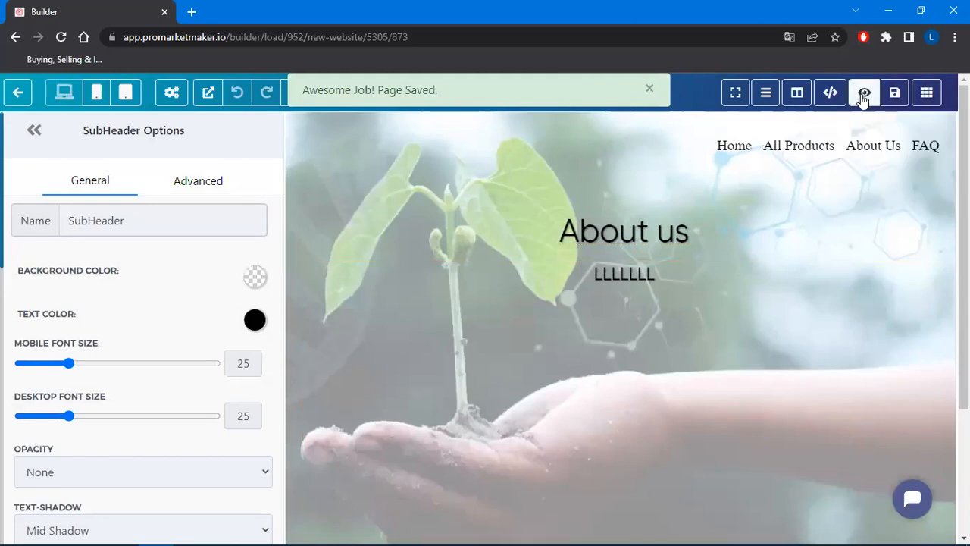
{"action": "left_click", "coordinate": [873, 151]}
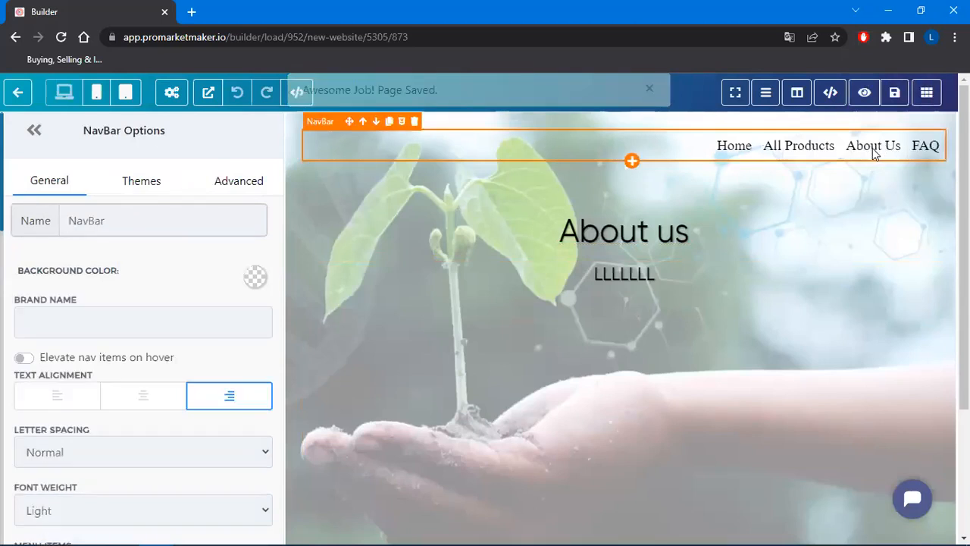
{"action": "scroll", "coordinate": [155, 345], "scroll_direction": "down", "scroll_amount": 3}
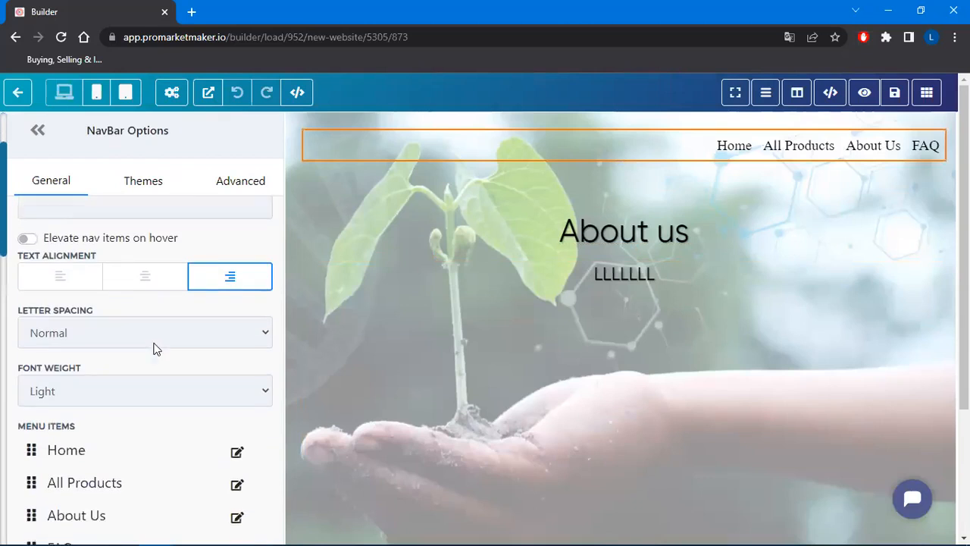
{"action": "left_click", "coordinate": [237, 361]}
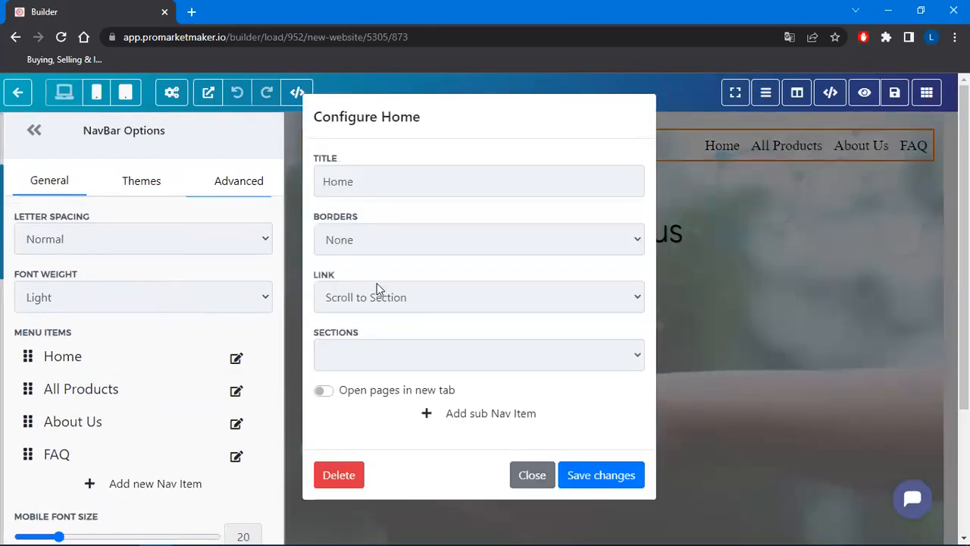
{"action": "left_click", "coordinate": [377, 299]}
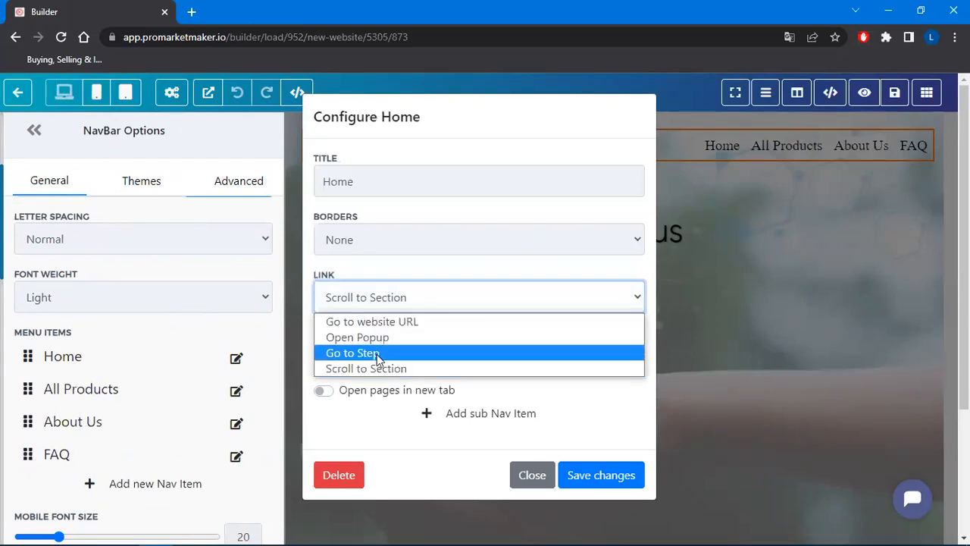
{"action": "left_click", "coordinate": [410, 353]}
{"action": "left_click", "coordinate": [409, 353]}
{"action": "left_click", "coordinate": [363, 376]}
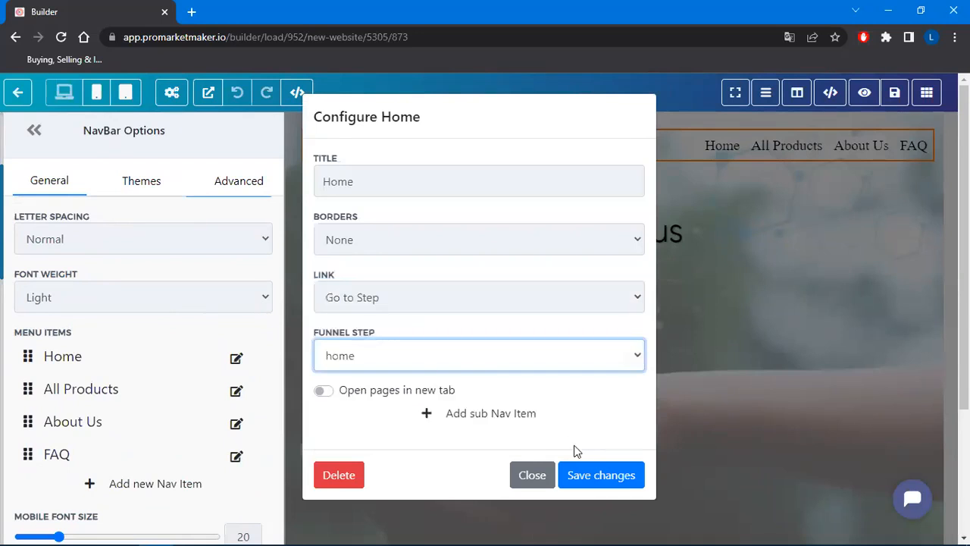
{"action": "left_click", "coordinate": [600, 475]}
Step: Link the About us page's All Products navigation item to the all-products funnel step
{"action": "scroll", "coordinate": [146, 341], "scroll_direction": "down", "scroll_amount": 3}
{"action": "left_click", "coordinate": [238, 392]}
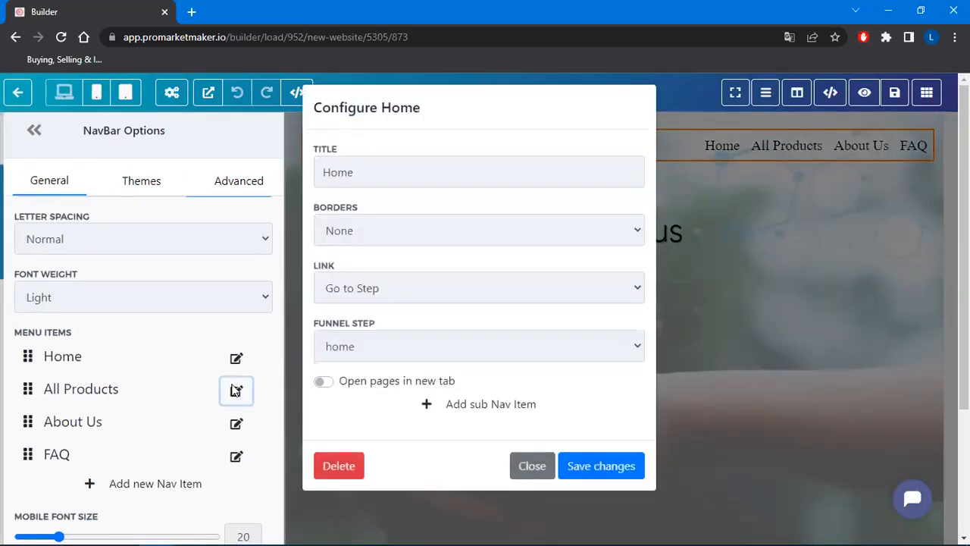
{"action": "left_click", "coordinate": [400, 354]}
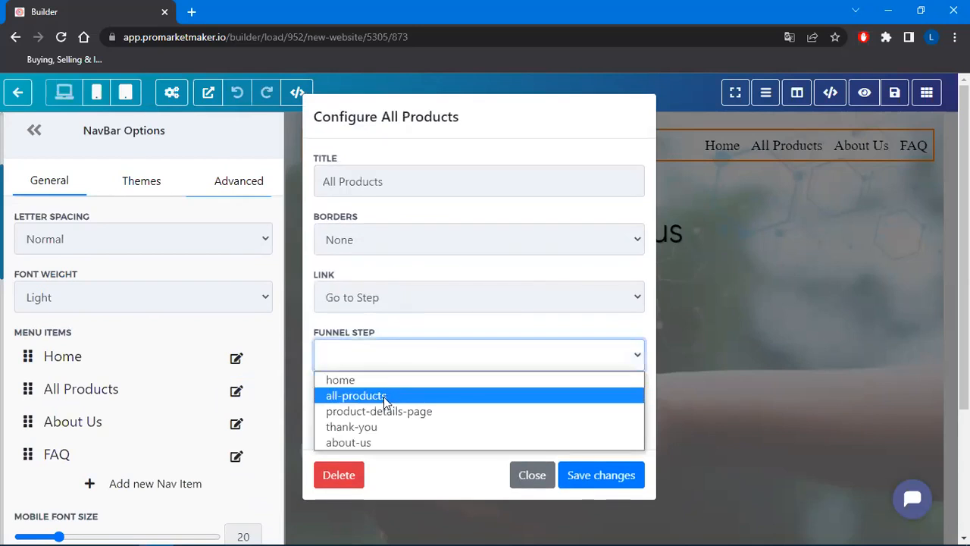
{"action": "left_click", "coordinate": [384, 398]}
{"action": "left_click", "coordinate": [601, 475]}
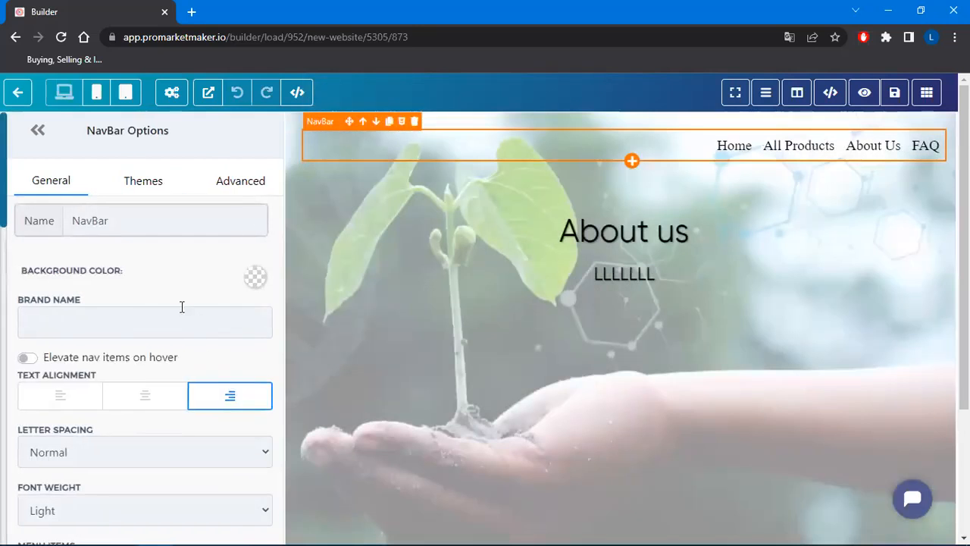
Step: Set the About us page's About Us navigation item to Go to Step with the about-us funnel step
{"action": "scroll", "coordinate": [178, 311], "scroll_direction": "down", "scroll_amount": 4}
{"action": "left_click", "coordinate": [235, 353]}
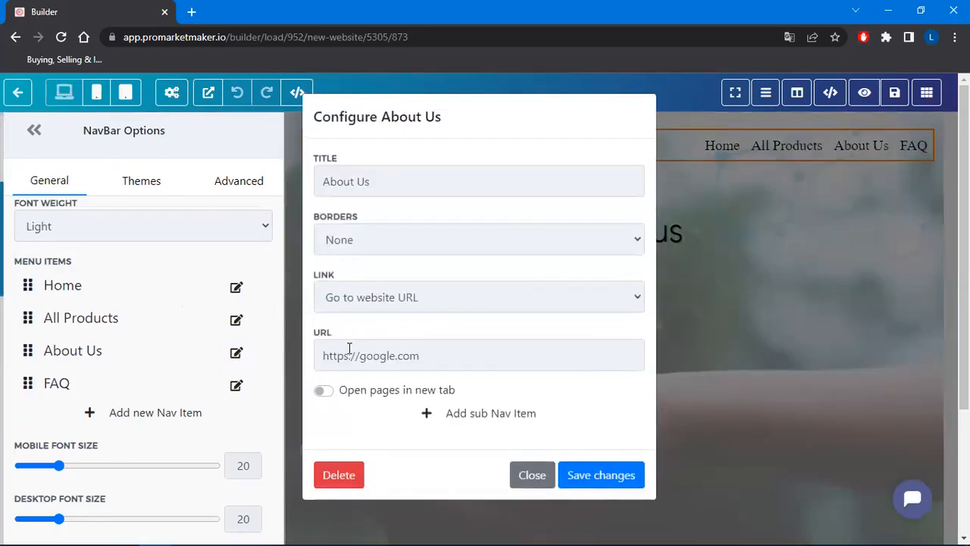
{"action": "left_click", "coordinate": [452, 297]}
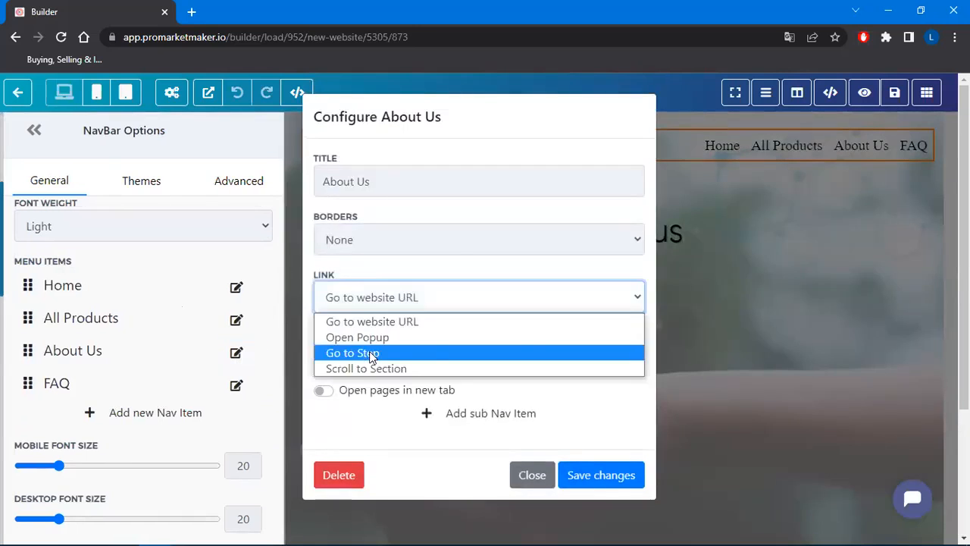
{"action": "left_click", "coordinate": [369, 351]}
{"action": "left_click", "coordinate": [413, 364]}
{"action": "left_click", "coordinate": [346, 442]}
{"action": "left_click", "coordinate": [601, 474]}
{"action": "scroll", "coordinate": [217, 384], "scroll_direction": "down", "scroll_amount": 4}
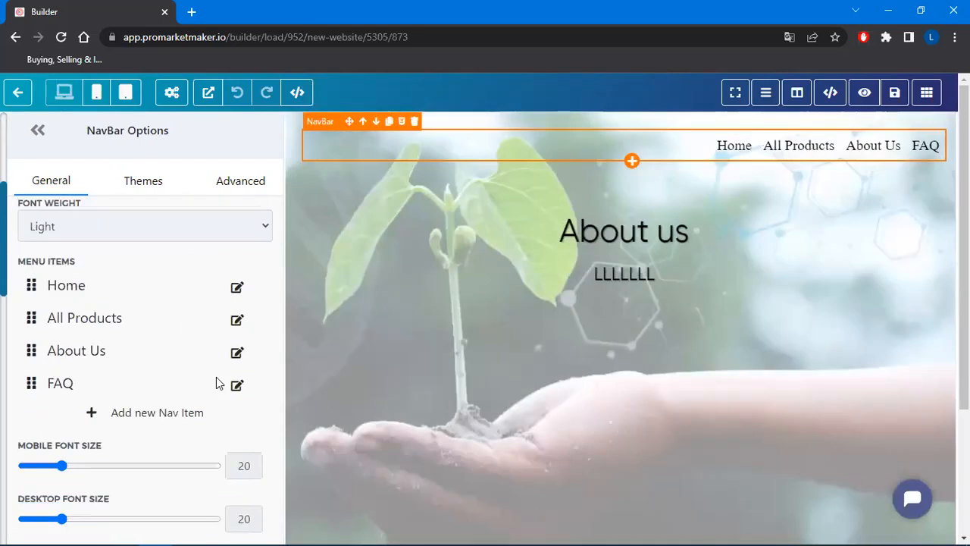
{"action": "left_click", "coordinate": [236, 385]}
{"action": "triple_click", "coordinate": [447, 358]}
{"action": "type", "text": "https://km.crowdpointtech.com/"}
{"action": "left_click", "coordinate": [601, 475]}
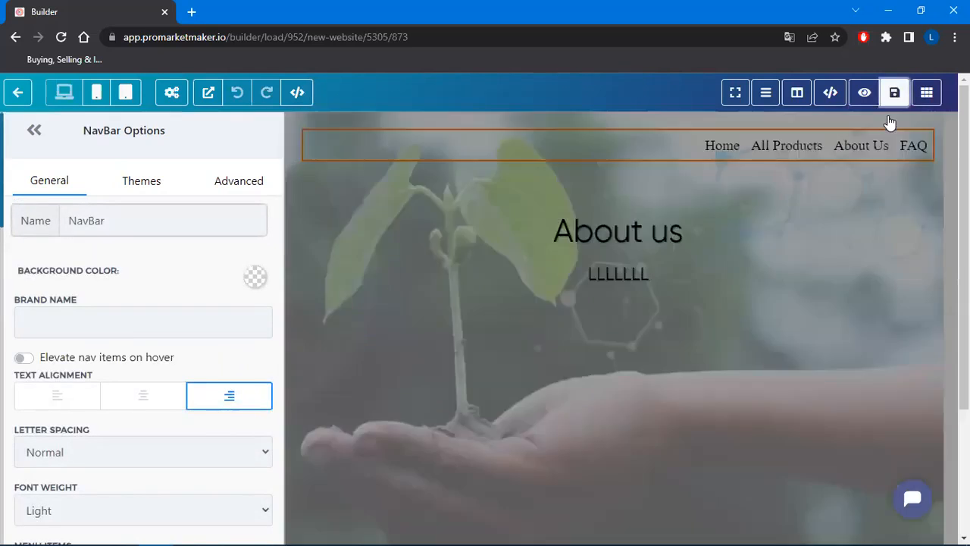
{"action": "left_click", "coordinate": [894, 93]}
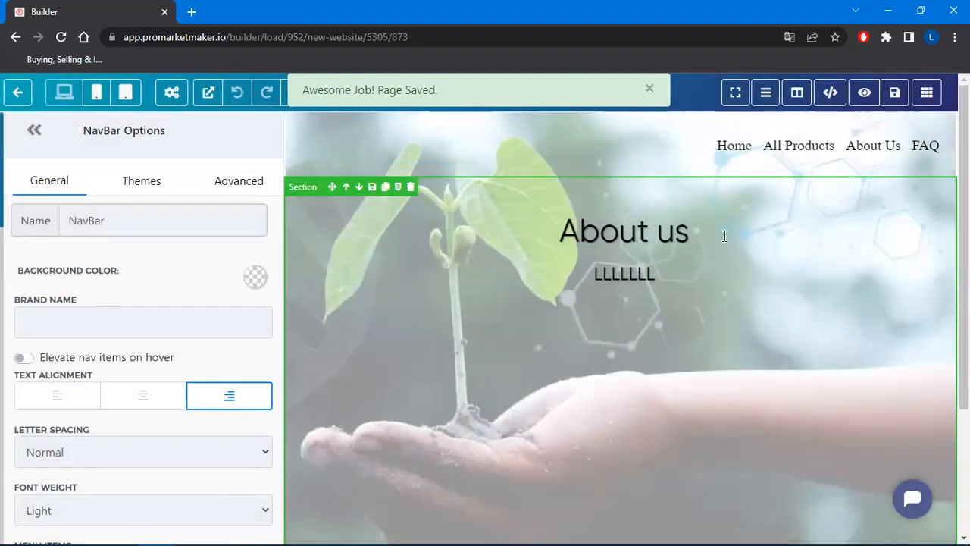
Step: Link the home page's About Us navigation item to the about-us funnel step using Go to Step and save the page
{"action": "scroll", "coordinate": [834, 342], "scroll_direction": "down", "scroll_amount": 3}
{"action": "scroll", "coordinate": [832, 297], "scroll_direction": "up", "scroll_amount": 3}
{"action": "left_click", "coordinate": [926, 92]}
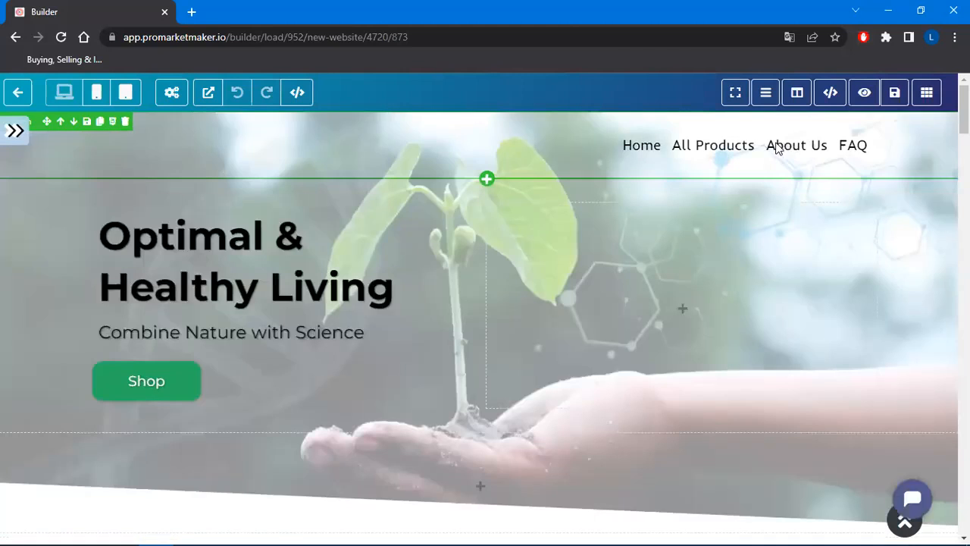
{"action": "left_click", "coordinate": [779, 147]}
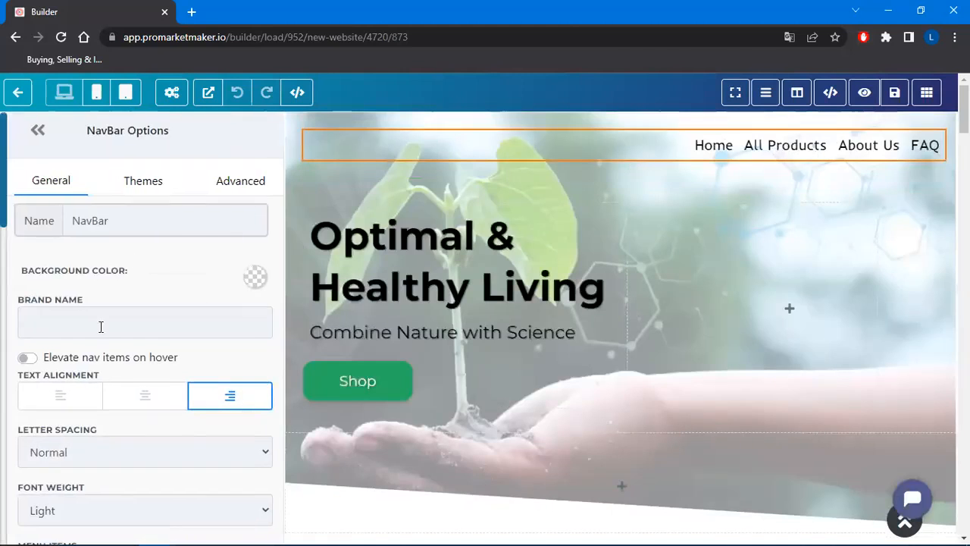
{"action": "scroll", "coordinate": [169, 354], "scroll_direction": "down", "scroll_amount": 3}
{"action": "left_click", "coordinate": [234, 424]}
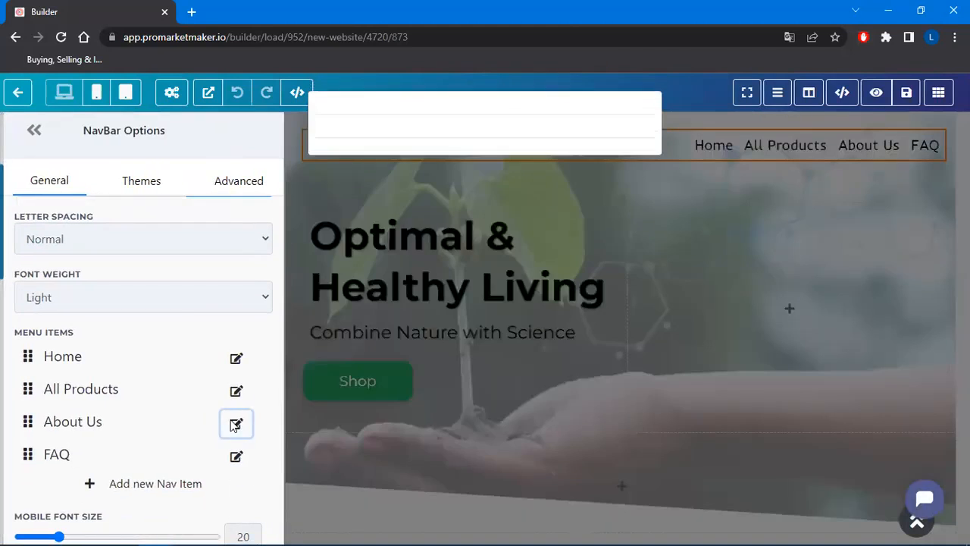
{"action": "left_click", "coordinate": [418, 297]}
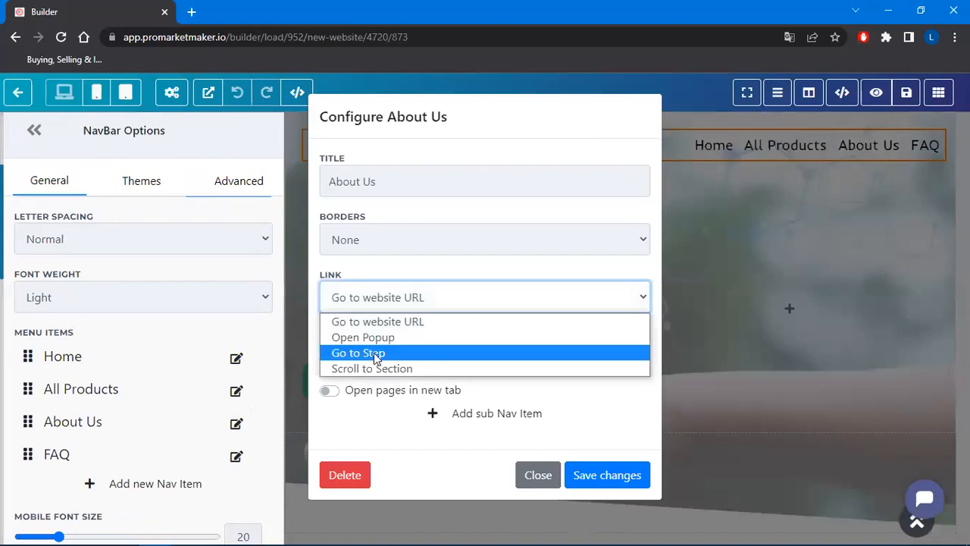
{"action": "left_click", "coordinate": [434, 355]}
{"action": "left_click", "coordinate": [424, 357]}
{"action": "left_click", "coordinate": [372, 442]}
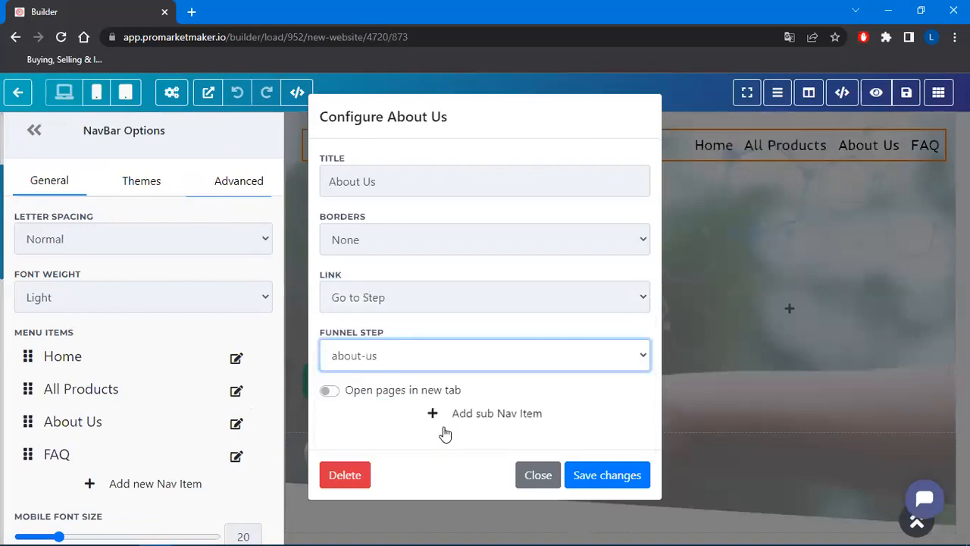
{"action": "left_click", "coordinate": [614, 478]}
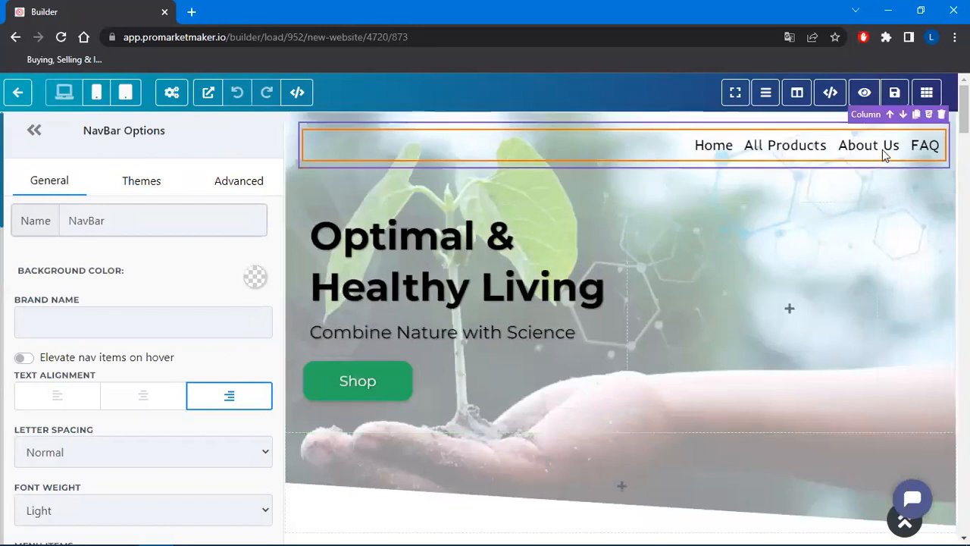
{"action": "left_click", "coordinate": [898, 94]}
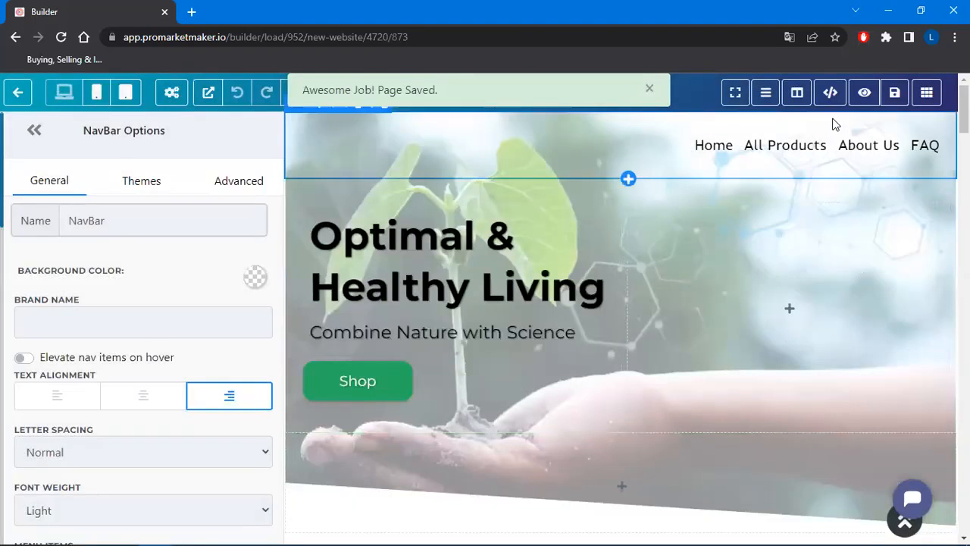
Step: Open the all-products page for editing and look over its product listings
{"action": "left_click", "coordinate": [927, 94]}
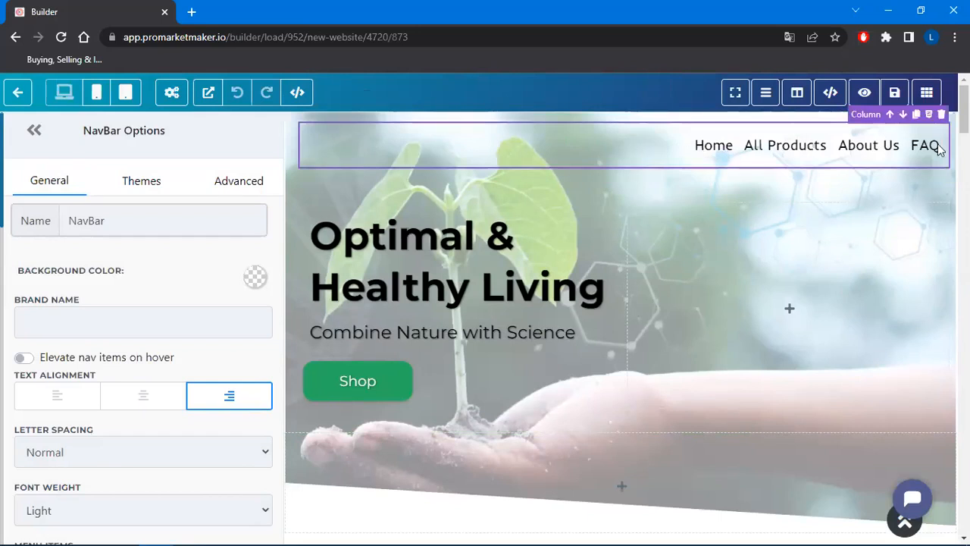
{"action": "left_click", "coordinate": [926, 93]}
{"action": "left_click", "coordinate": [927, 92]}
{"action": "left_click", "coordinate": [891, 143]}
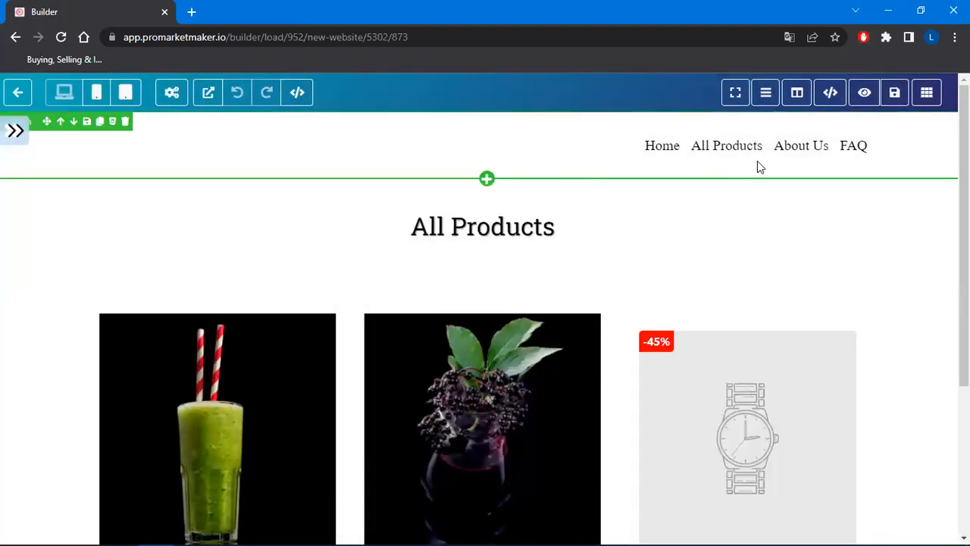
{"action": "scroll", "coordinate": [890, 349], "scroll_direction": "down", "scroll_amount": 3}
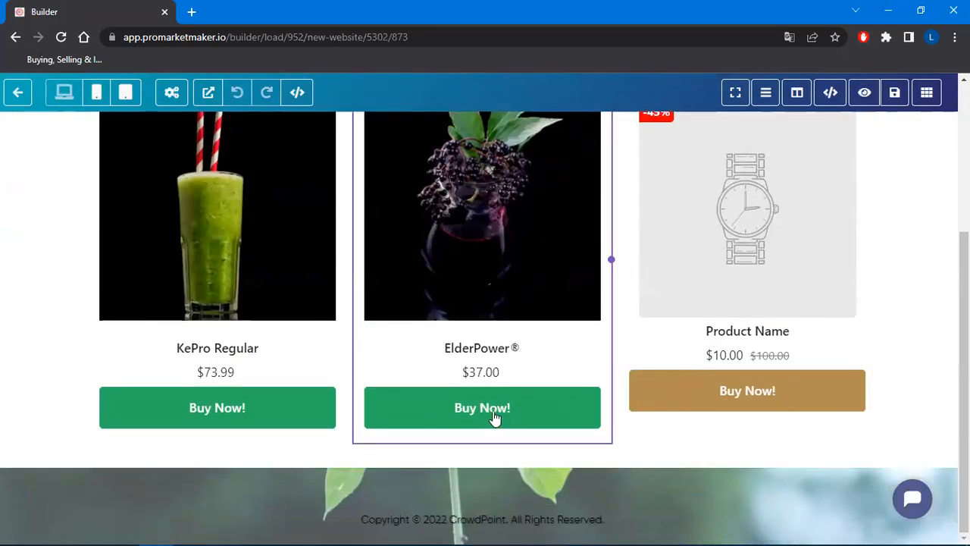
{"action": "scroll", "coordinate": [490, 403], "scroll_direction": "up", "scroll_amount": 3}
Step: Check the link settings of the Home navigation item on the all-products page
{"action": "left_click", "coordinate": [711, 150]}
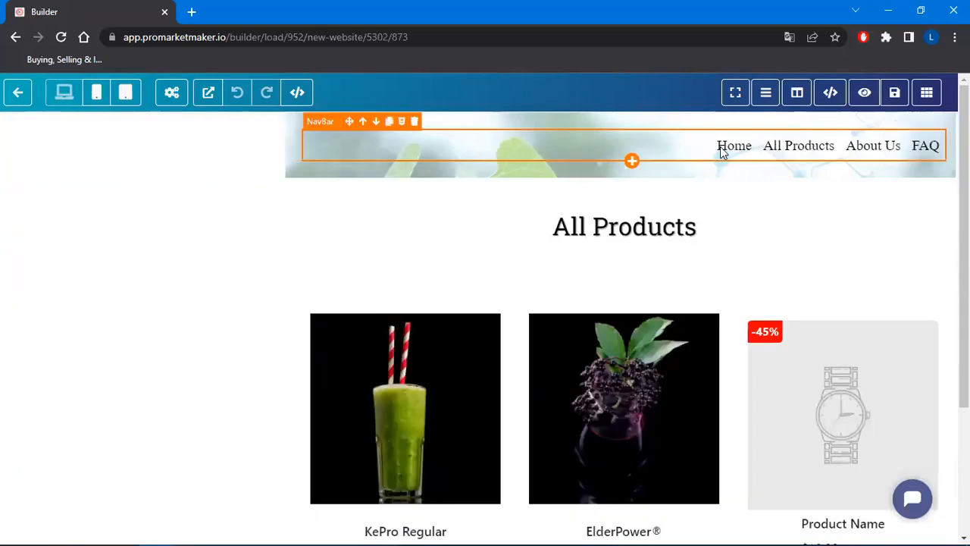
{"action": "scroll", "coordinate": [211, 306], "scroll_direction": "down", "scroll_amount": 3}
{"action": "scroll", "coordinate": [214, 307], "scroll_direction": "down", "scroll_amount": 1}
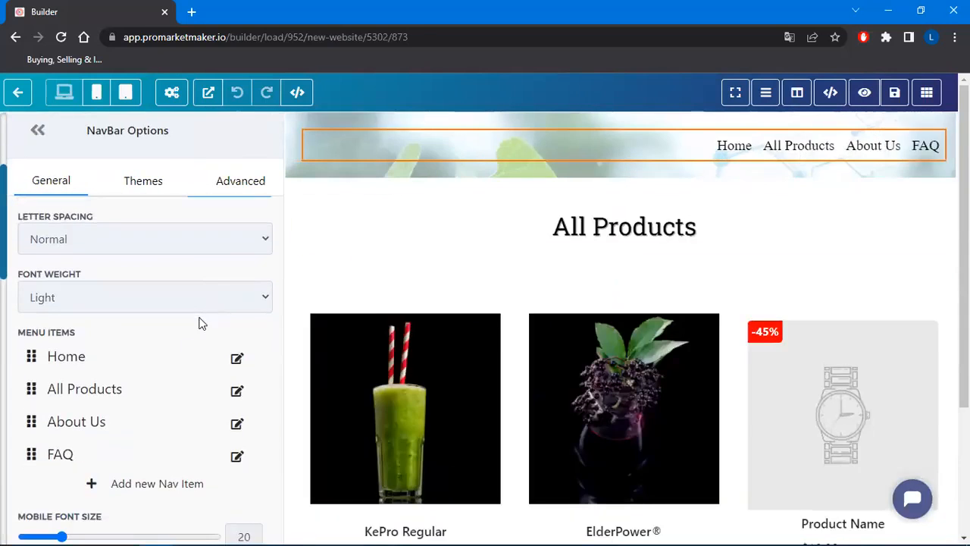
{"action": "left_click", "coordinate": [238, 361]}
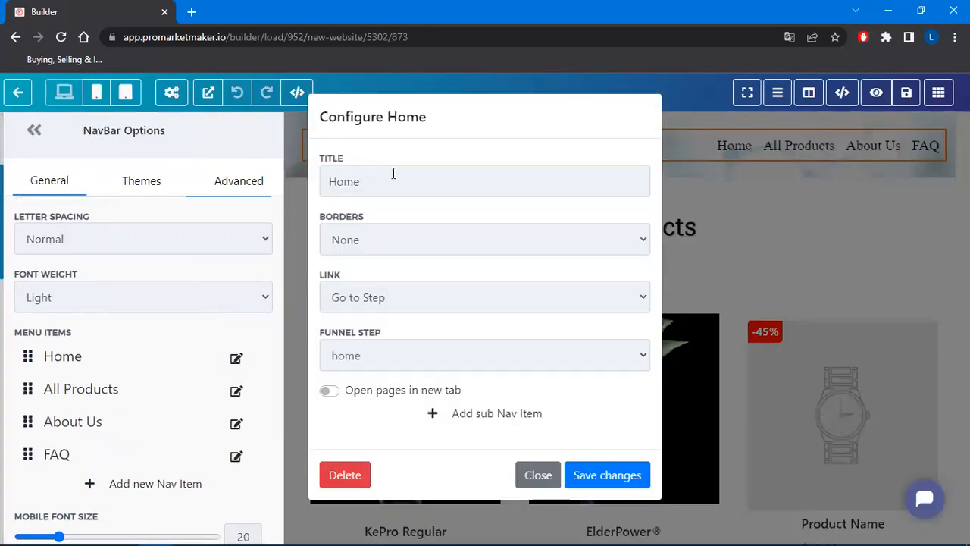
{"action": "left_click", "coordinate": [537, 466]}
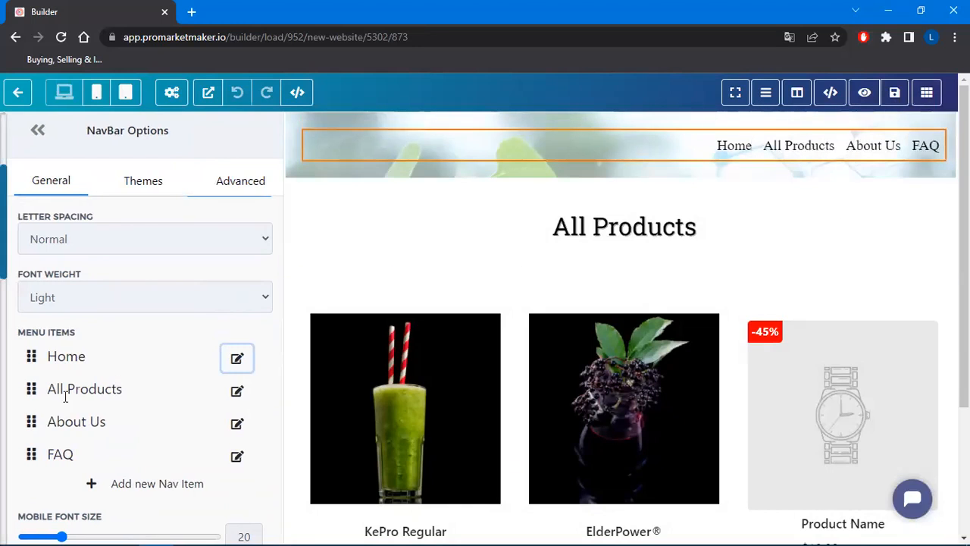
Step: Set the all-products page's About Us navigation item to Go to Step with the about-us funnel step
{"action": "left_click", "coordinate": [237, 426]}
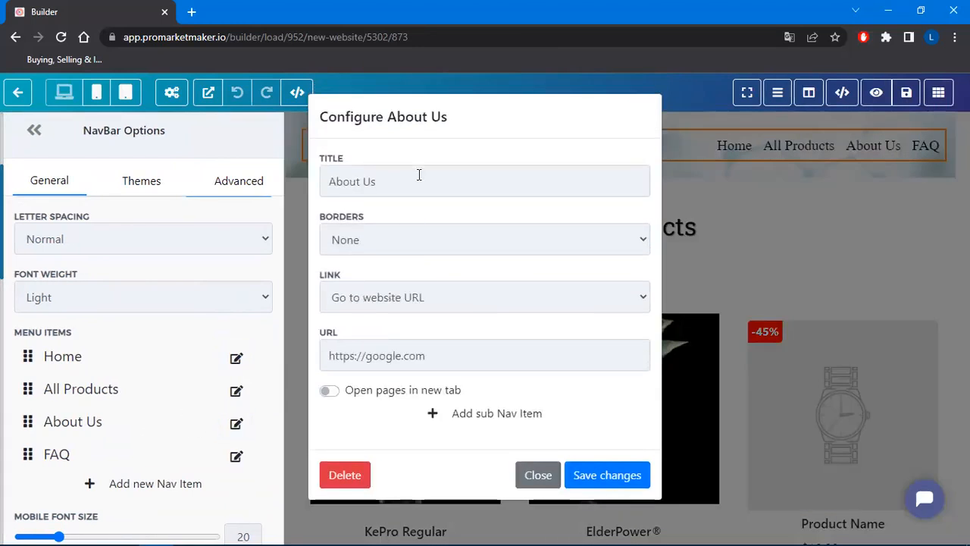
{"action": "left_click", "coordinate": [385, 303]}
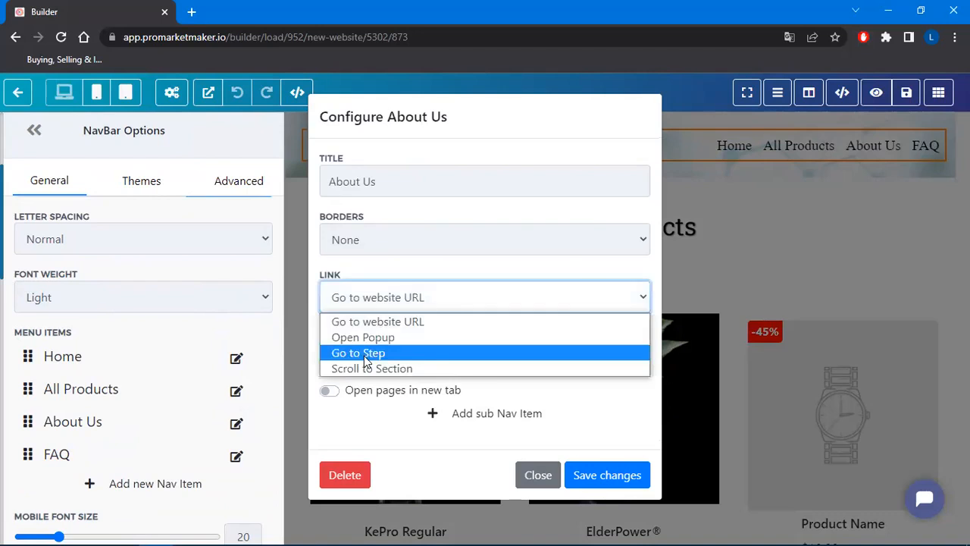
{"action": "left_click", "coordinate": [436, 353]}
{"action": "left_click", "coordinate": [361, 353]}
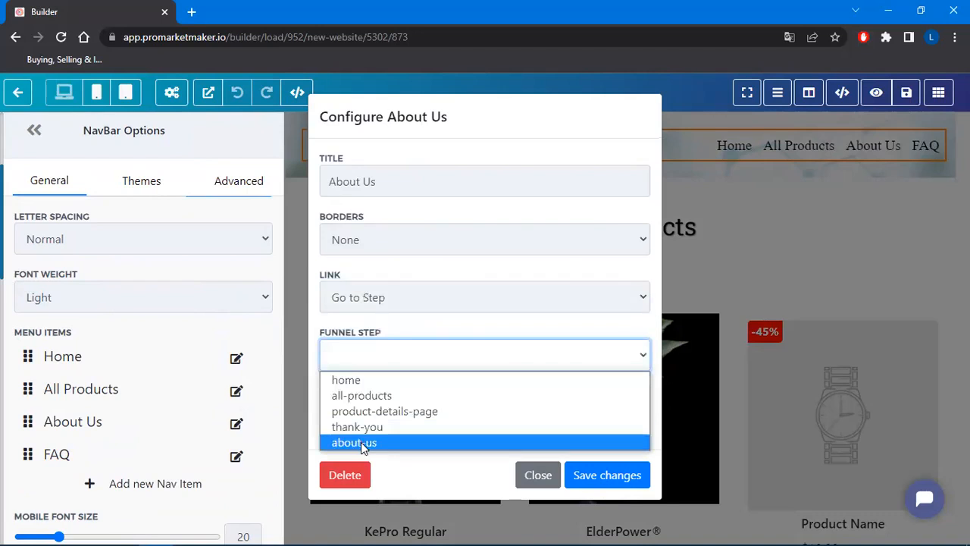
{"action": "left_click", "coordinate": [361, 442]}
{"action": "left_click", "coordinate": [607, 475]}
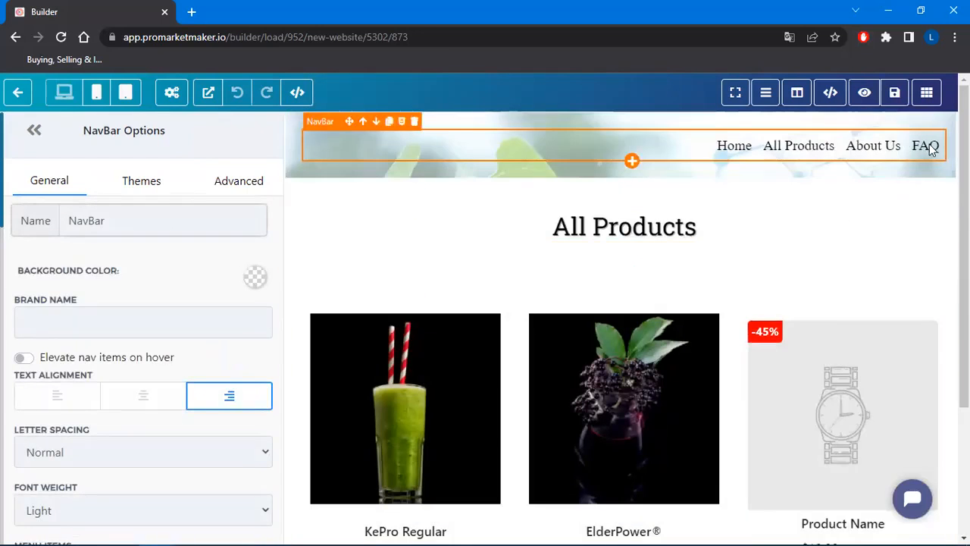
Step: Check the FAQ navigation item's link settings and save the all-products page
{"action": "scroll", "coordinate": [118, 458], "scroll_direction": "down", "scroll_amount": 3}
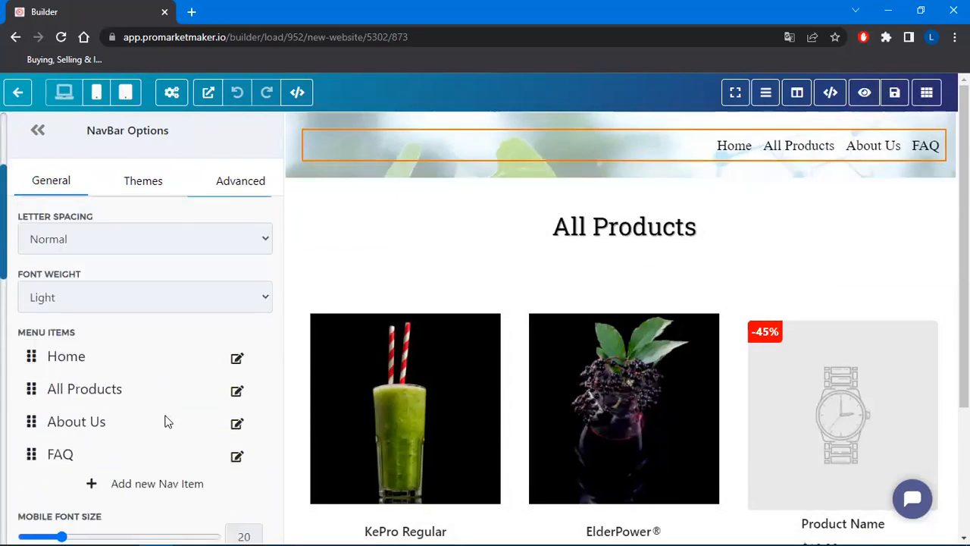
{"action": "left_click", "coordinate": [237, 459]}
{"action": "left_click", "coordinate": [536, 474]}
{"action": "left_click", "coordinate": [907, 92]}
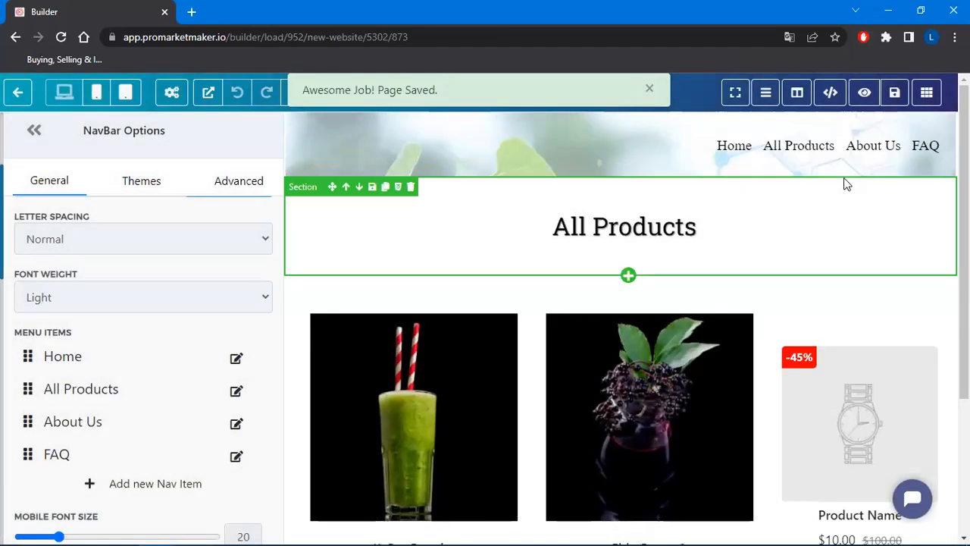
Step: Open the product-details-page for editing and set its Home navigation item's link to Go to Step
{"action": "left_click", "coordinate": [927, 93]}
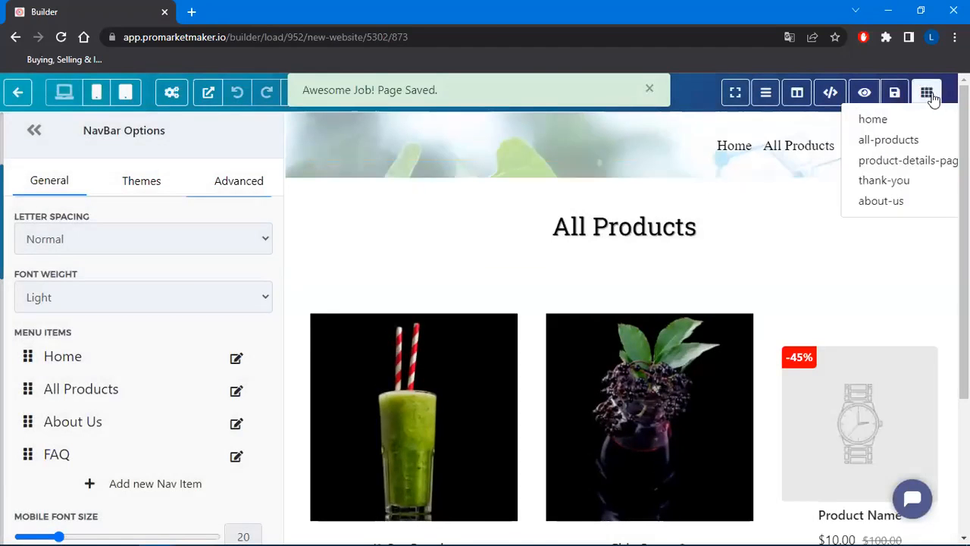
{"action": "left_click", "coordinate": [916, 167]}
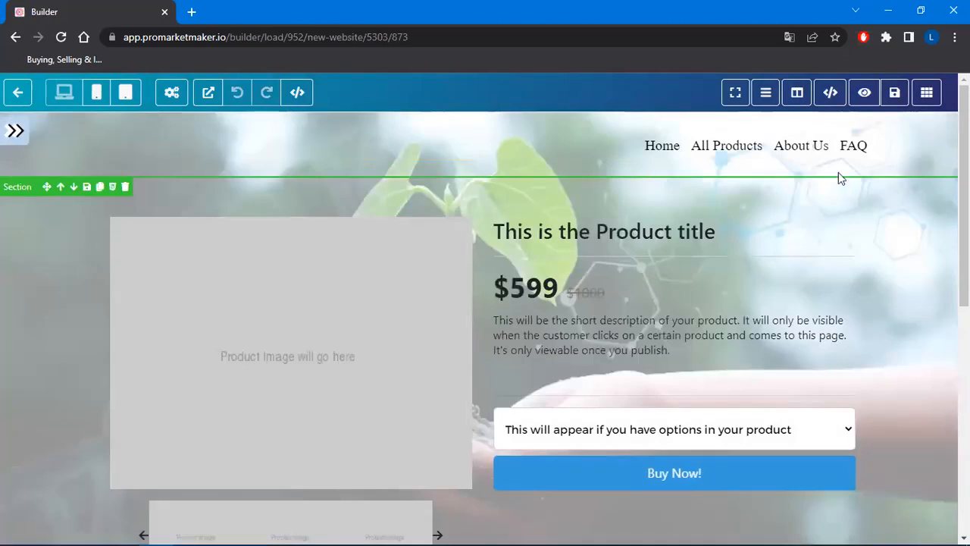
{"action": "left_click", "coordinate": [838, 147]}
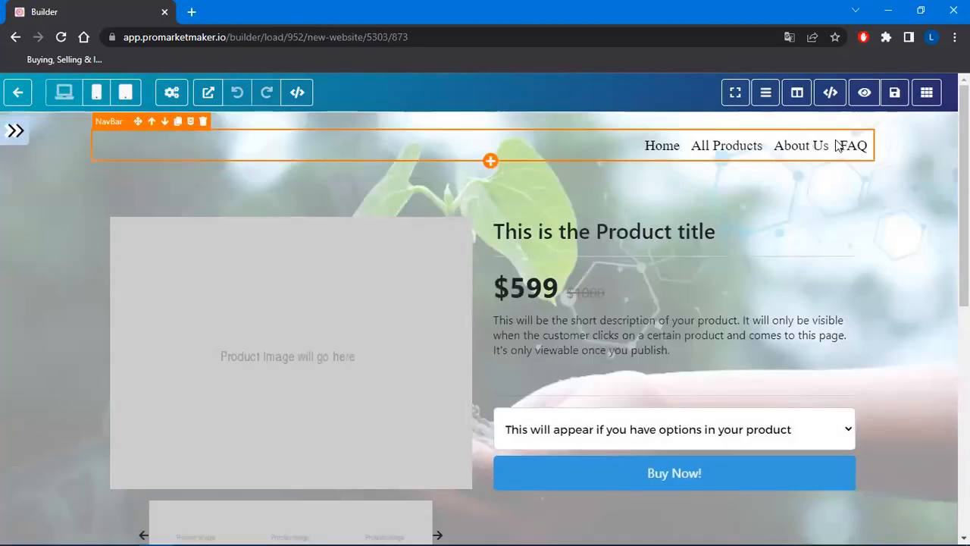
{"action": "scroll", "coordinate": [204, 310], "scroll_direction": "down", "scroll_amount": 3}
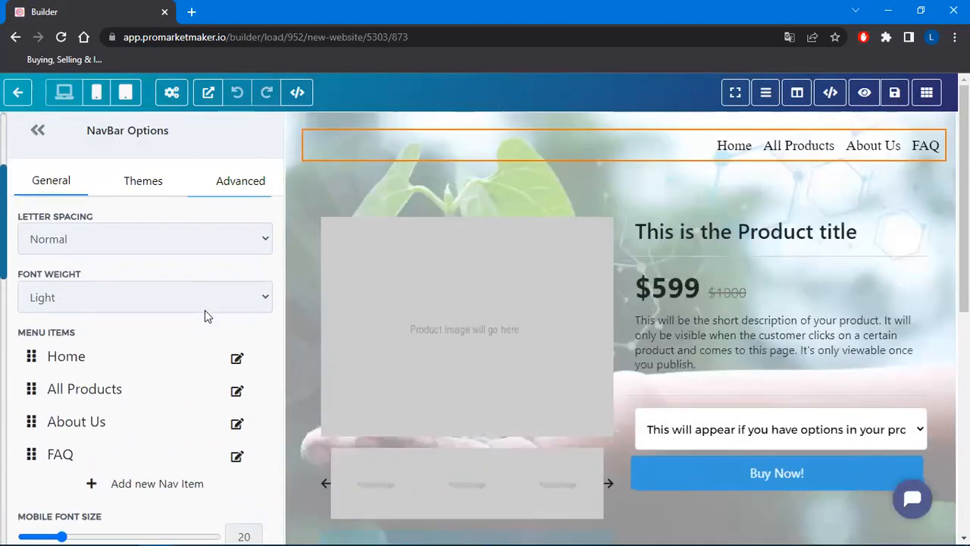
{"action": "left_click", "coordinate": [237, 359]}
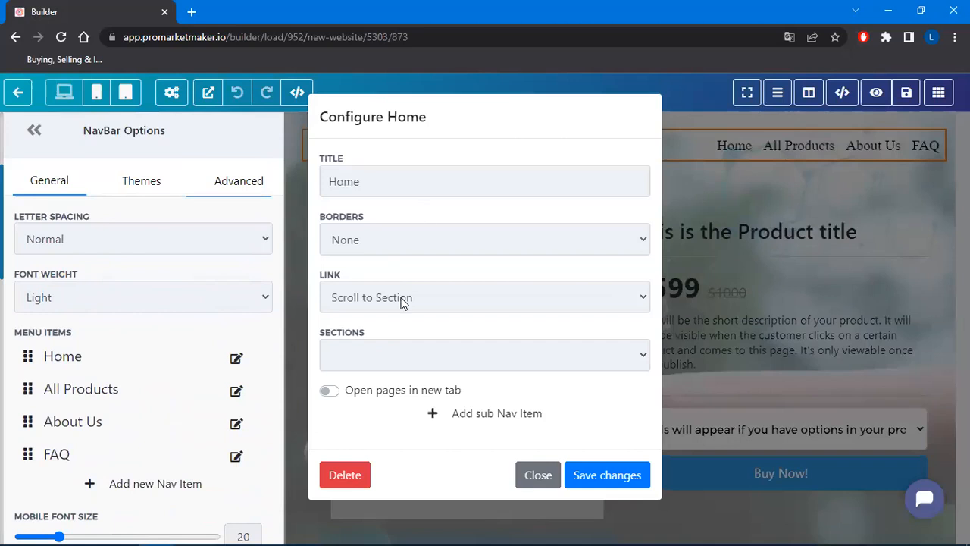
{"action": "left_click", "coordinate": [402, 300]}
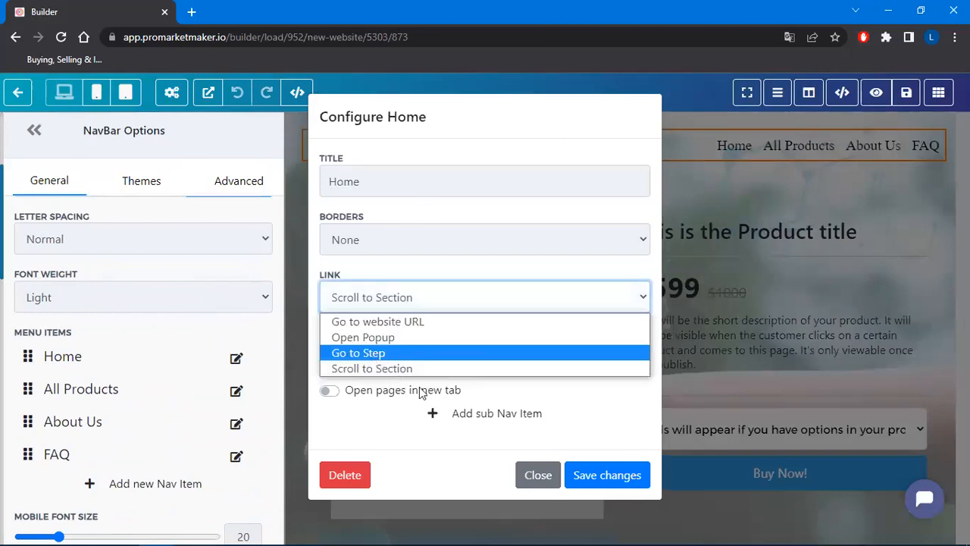
{"action": "left_click", "coordinate": [624, 481]}
Step: Set the funnel step of the product-details-page's All Products navigation item to all-products
{"action": "scroll", "coordinate": [189, 359], "scroll_direction": "down", "scroll_amount": 4}
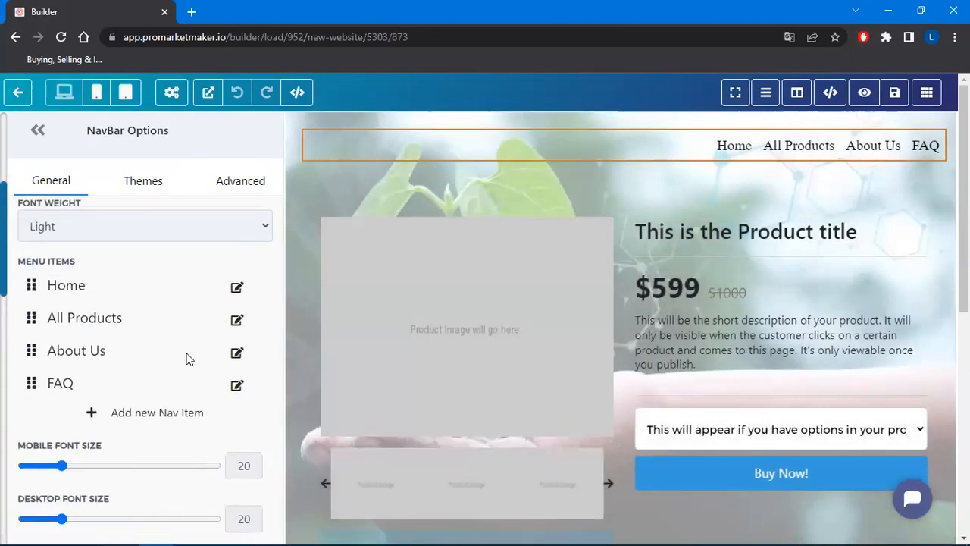
{"action": "left_click", "coordinate": [238, 320]}
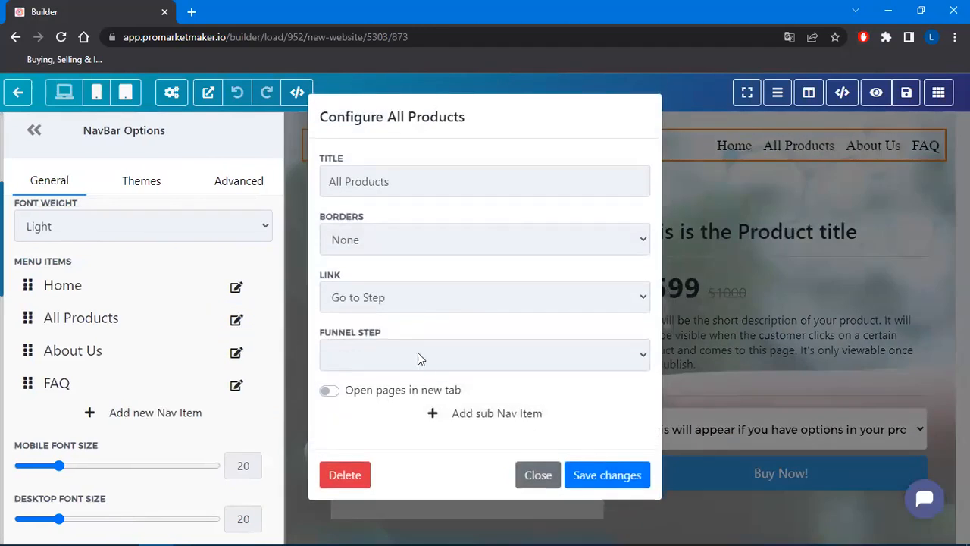
{"action": "left_click", "coordinate": [419, 358]}
{"action": "left_click", "coordinate": [419, 396]}
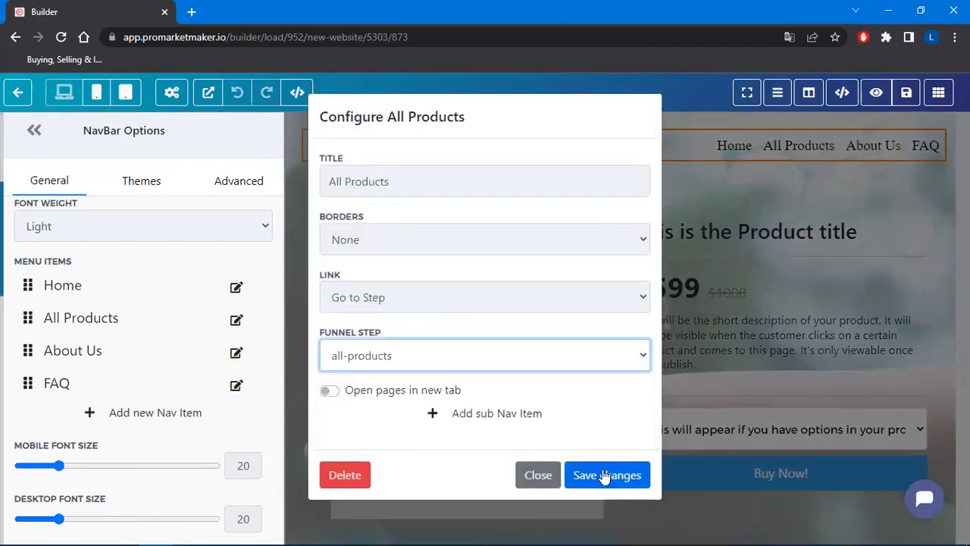
{"action": "left_click", "coordinate": [605, 475]}
Step: Set the product-details-page's About Us navigation item to Go to Step with the about-us funnel step
{"action": "scroll", "coordinate": [158, 353], "scroll_direction": "down", "scroll_amount": 6}
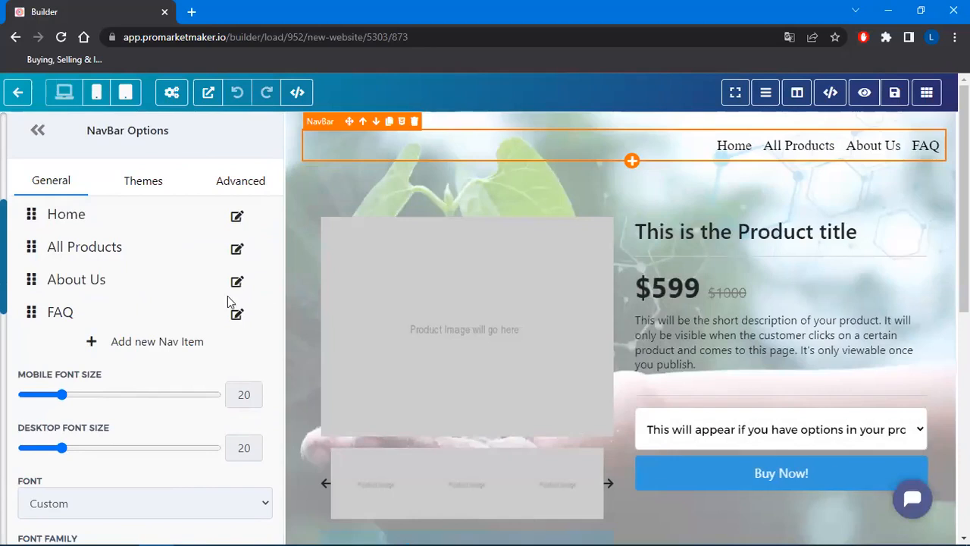
{"action": "left_click", "coordinate": [237, 281]}
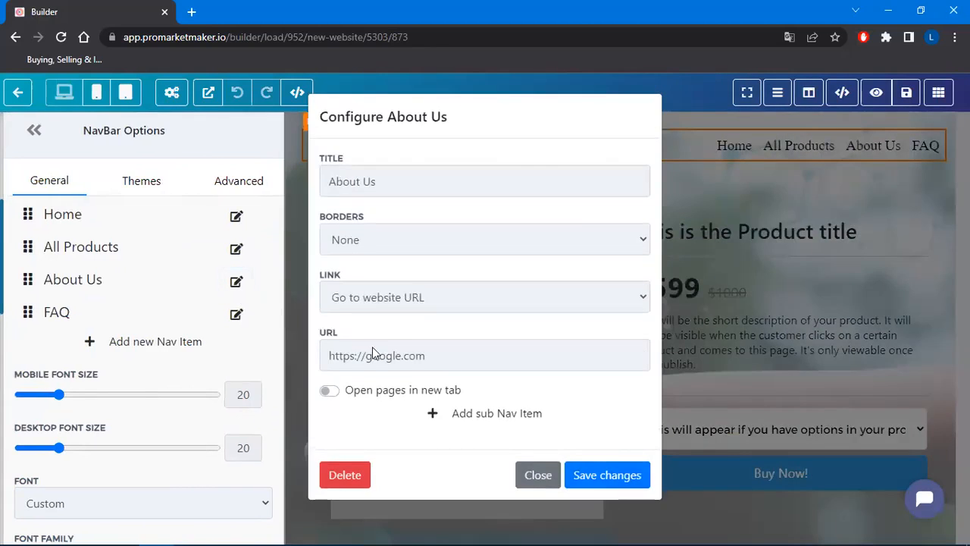
{"action": "left_click", "coordinate": [372, 297]}
{"action": "left_click", "coordinate": [358, 353]}
{"action": "left_click", "coordinate": [364, 351]}
{"action": "left_click", "coordinate": [357, 442]}
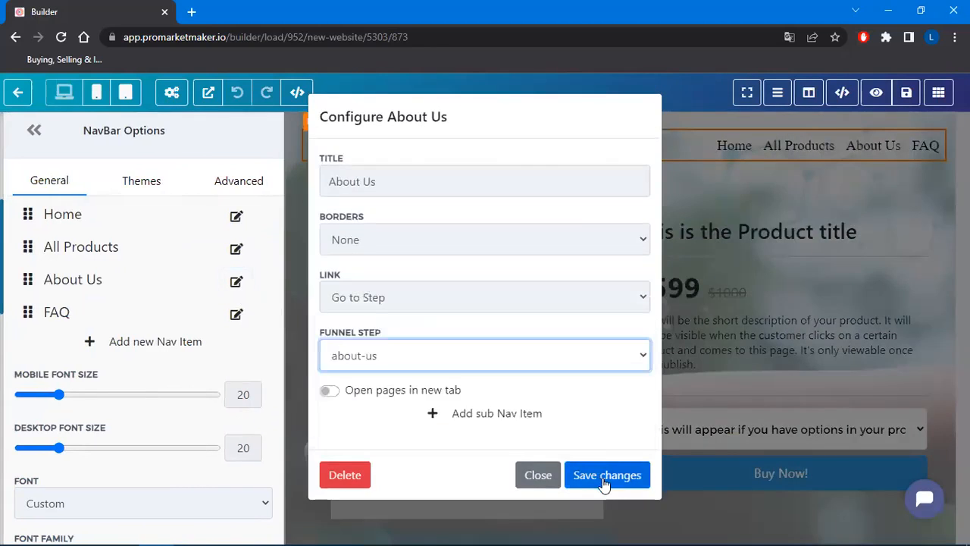
{"action": "left_click", "coordinate": [607, 474]}
{"action": "scroll", "coordinate": [227, 379], "scroll_direction": "down", "scroll_amount": 3}
{"action": "scroll", "coordinate": [180, 363], "scroll_direction": "down", "scroll_amount": 3}
{"action": "left_click", "coordinate": [237, 314]}
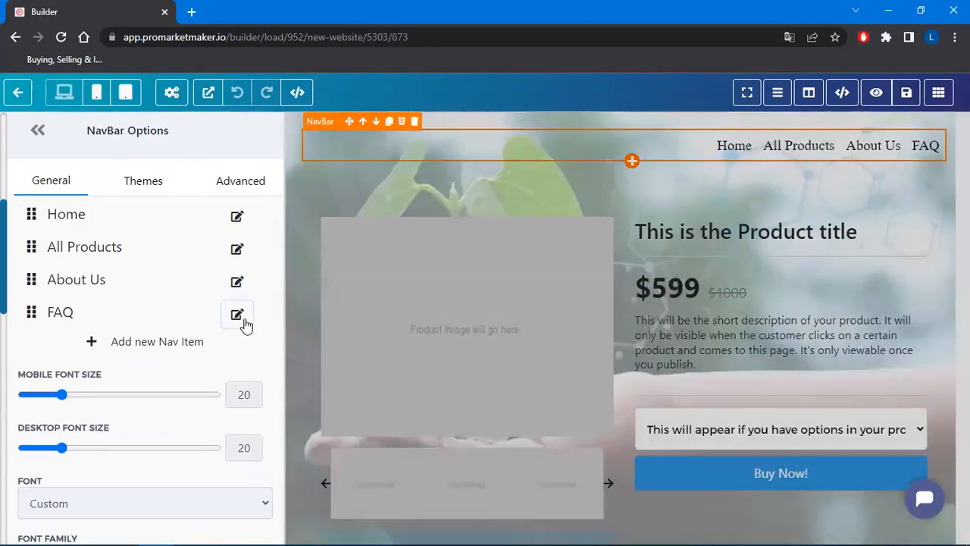
{"action": "triple_click", "coordinate": [437, 354]}
{"action": "type", "text": "https://km.crowdpointtech.com/"}
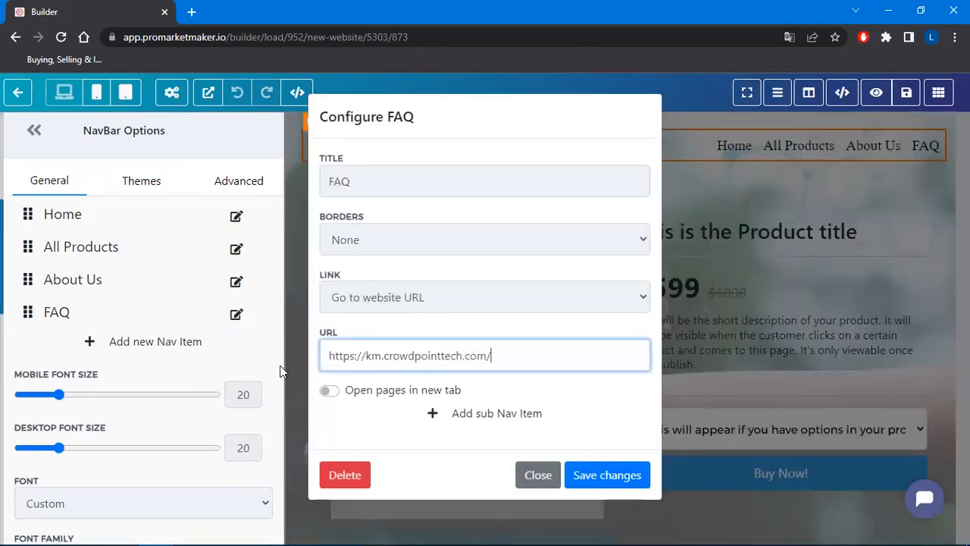
{"action": "left_click", "coordinate": [607, 474]}
{"action": "left_click", "coordinate": [906, 93]}
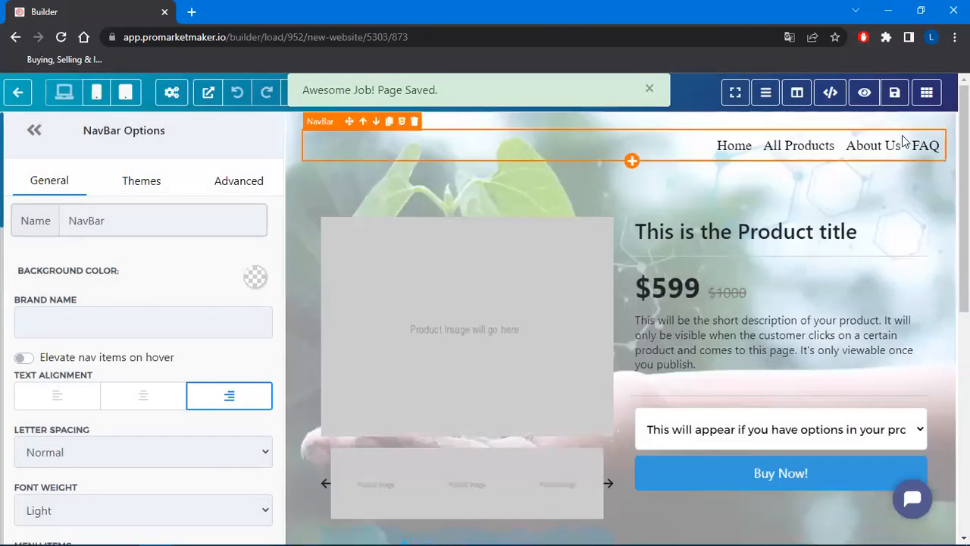
Step: Open the thank-you page for editing and set its Home navigation item's link to Go to Step
{"action": "left_click", "coordinate": [926, 93]}
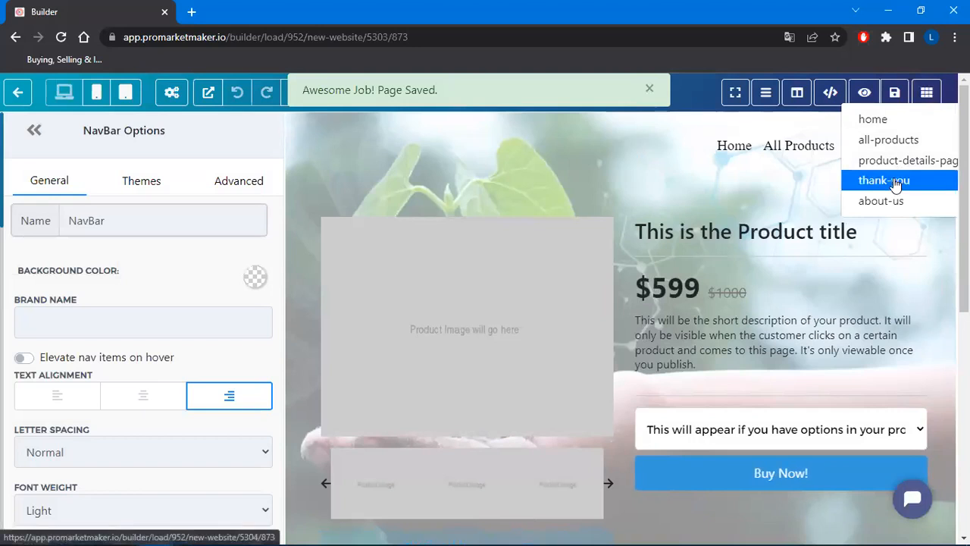
{"action": "left_click", "coordinate": [897, 185]}
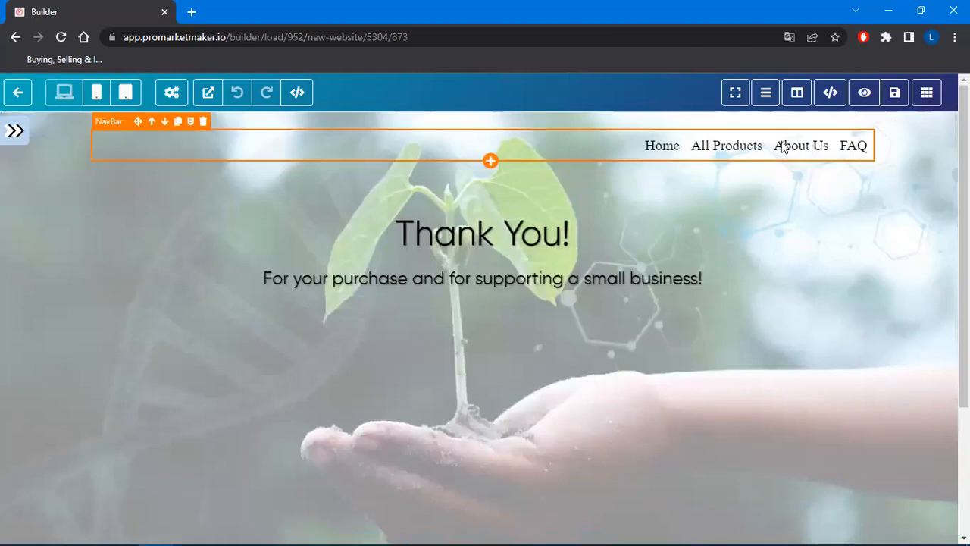
{"action": "left_click", "coordinate": [722, 172]}
{"action": "scroll", "coordinate": [258, 299], "scroll_direction": "down", "scroll_amount": 3}
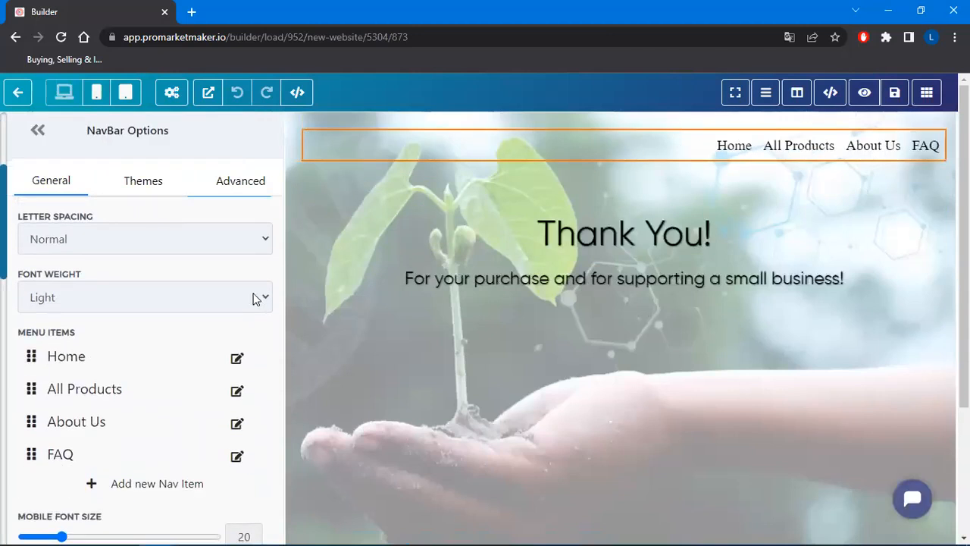
{"action": "left_click", "coordinate": [236, 361]}
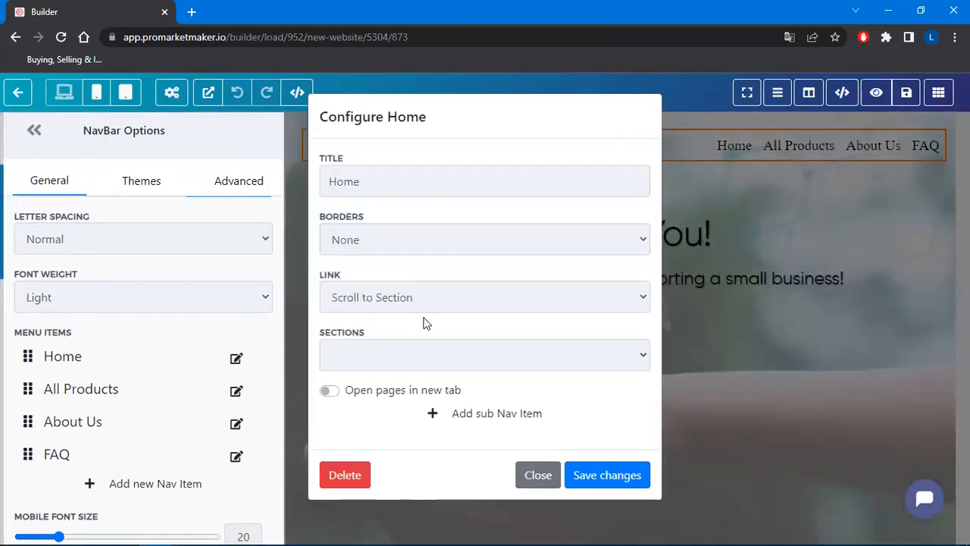
{"action": "left_click", "coordinate": [424, 299]}
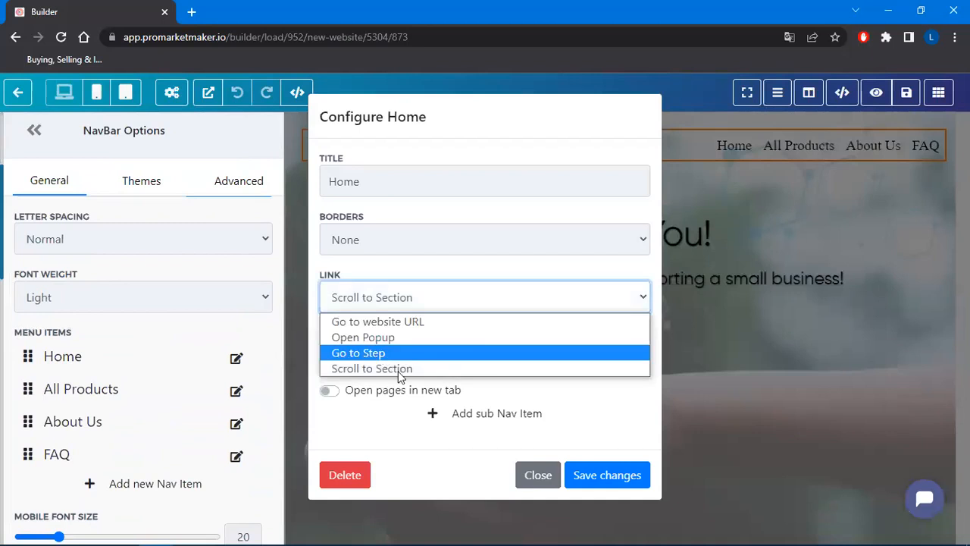
{"action": "left_click", "coordinate": [591, 472]}
Step: Set the funnel step of the thank-you page's All Products navigation item to all-products
{"action": "scroll", "coordinate": [199, 358], "scroll_direction": "down", "scroll_amount": 3}
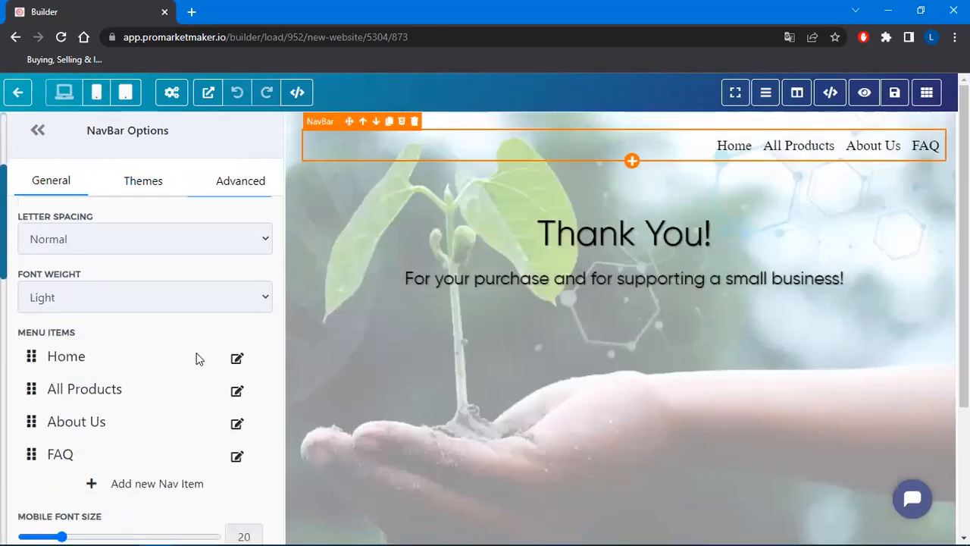
{"action": "left_click", "coordinate": [238, 391]}
{"action": "left_click", "coordinate": [415, 361]}
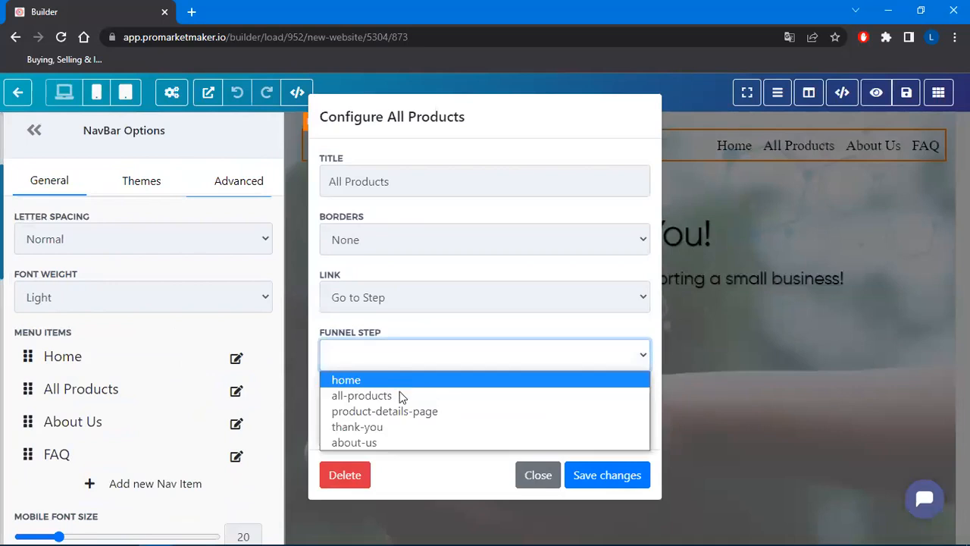
{"action": "left_click", "coordinate": [400, 393]}
{"action": "left_click", "coordinate": [607, 476]}
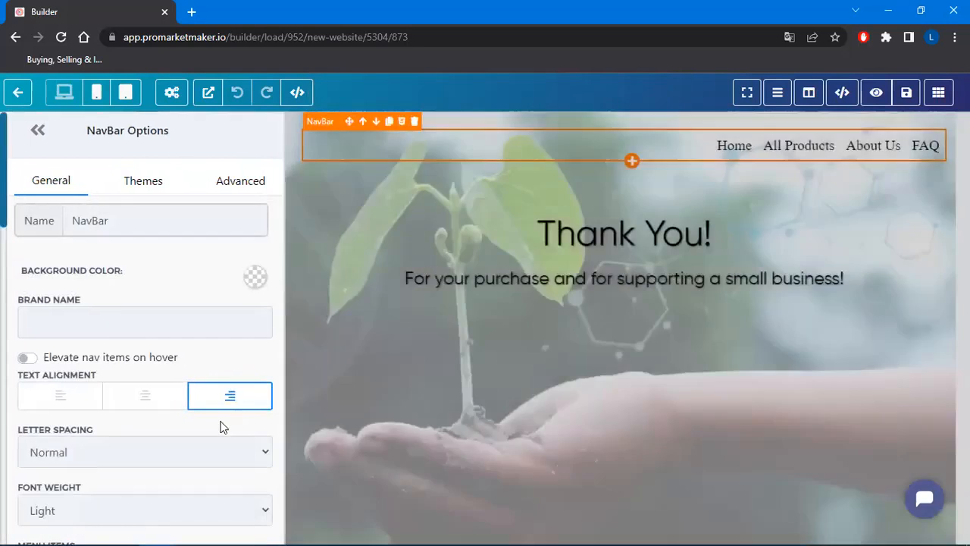
Step: Set the thank-you page's About Us navigation item to Go to Step with the about-us funnel step
{"action": "scroll", "coordinate": [219, 422], "scroll_direction": "down", "scroll_amount": 3}
{"action": "left_click", "coordinate": [237, 426]}
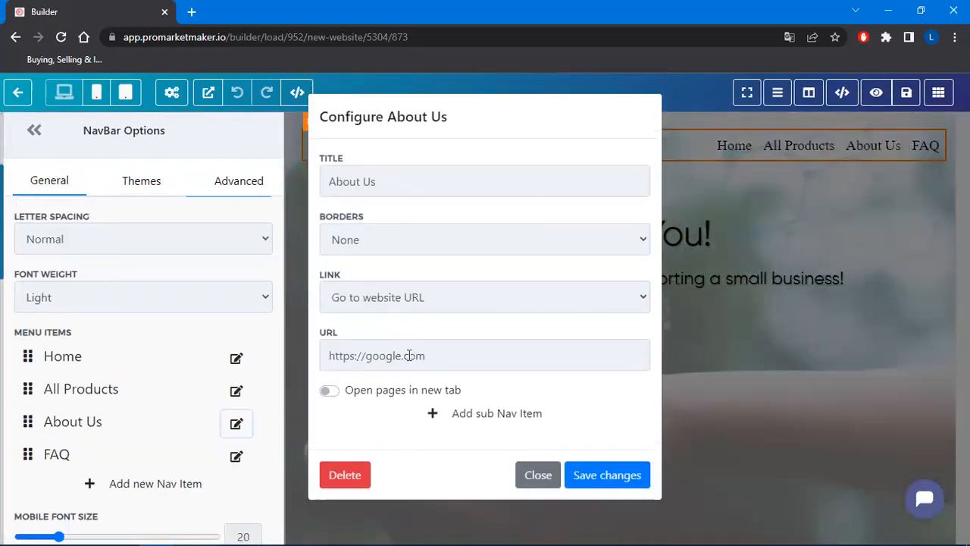
{"action": "left_click", "coordinate": [442, 304]}
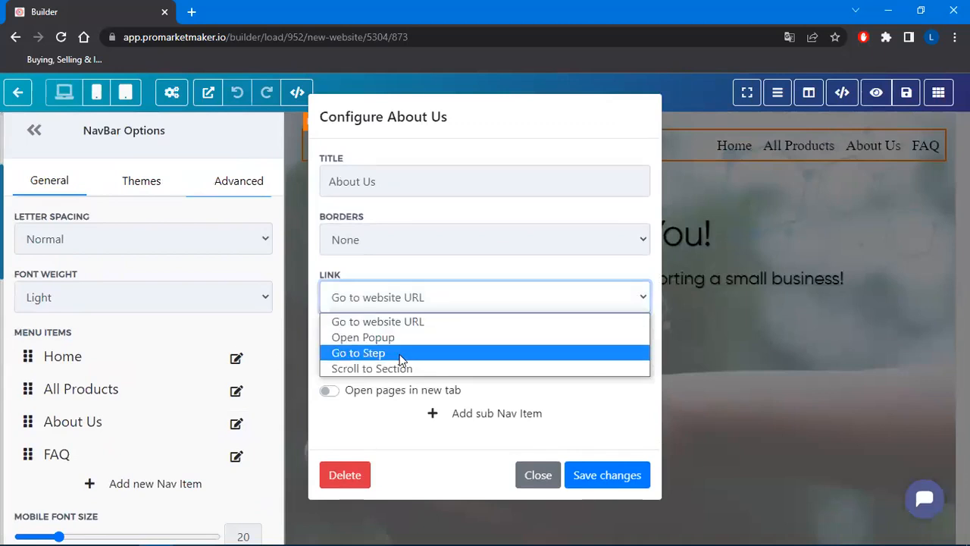
{"action": "left_click", "coordinate": [399, 350]}
{"action": "left_click", "coordinate": [400, 354]}
{"action": "left_click", "coordinate": [381, 442]}
{"action": "left_click", "coordinate": [611, 476]}
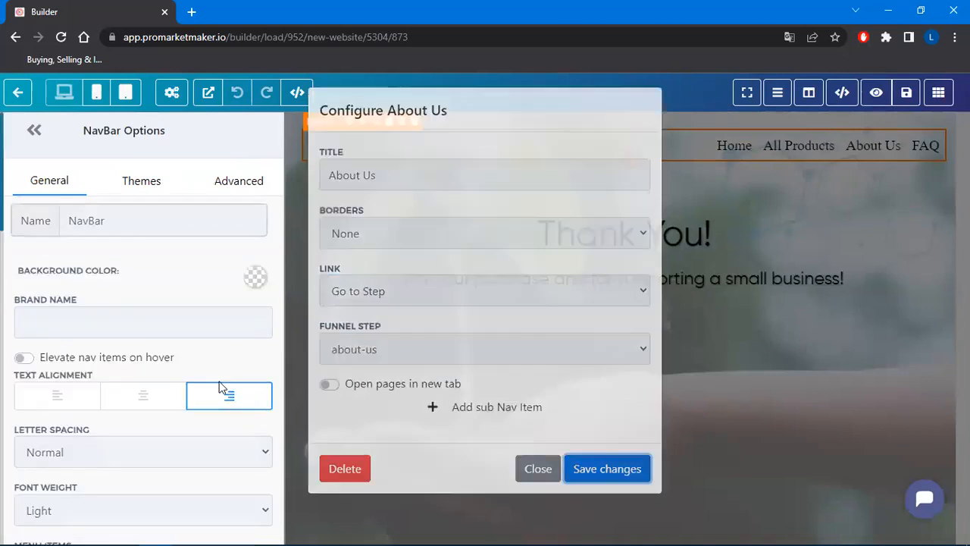
{"action": "scroll", "coordinate": [180, 364], "scroll_direction": "down", "scroll_amount": 3}
{"action": "left_click", "coordinate": [237, 458]}
{"action": "triple_click", "coordinate": [450, 357]}
{"action": "type", "text": "https://km.crowdpointtech.com/"}
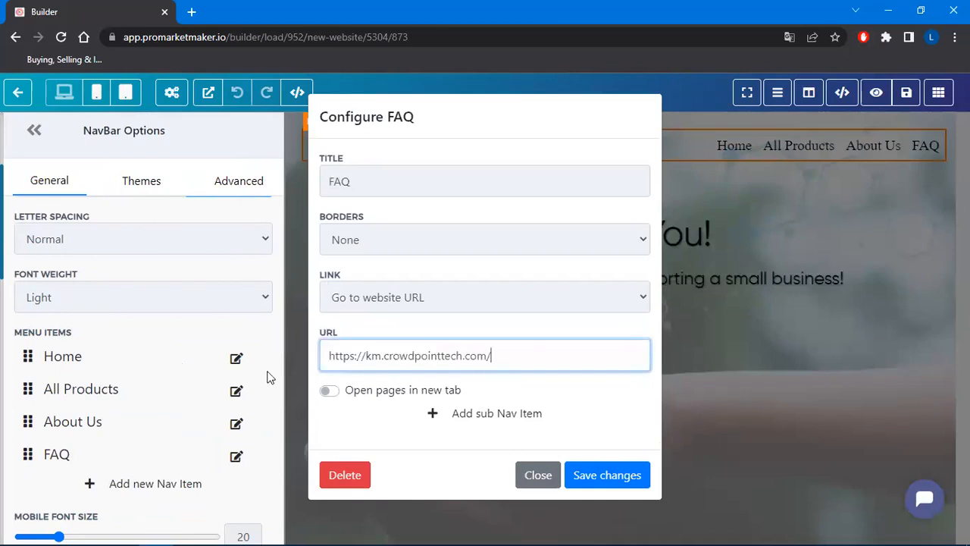
{"action": "left_click", "coordinate": [621, 479]}
{"action": "left_click", "coordinate": [894, 92]}
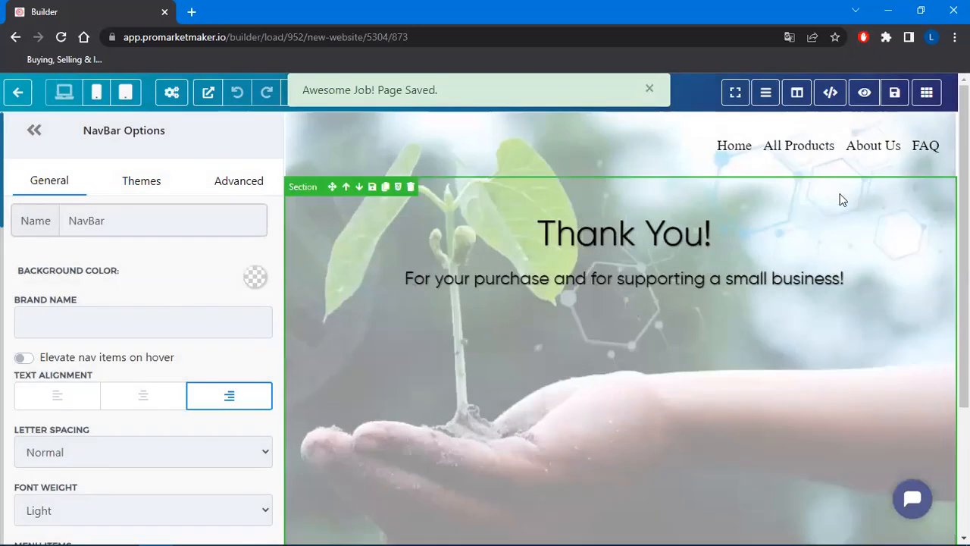
Step: Open the about-us page and check the link settings of its Home, All Products, About Us and FAQ navigation items
{"action": "left_click", "coordinate": [929, 97]}
{"action": "left_click", "coordinate": [890, 201]}
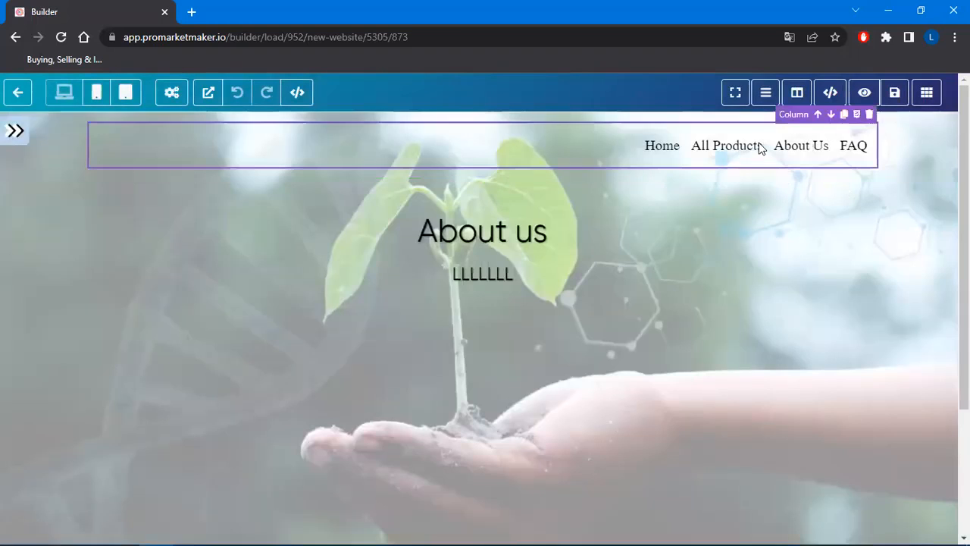
{"action": "left_click", "coordinate": [762, 149]}
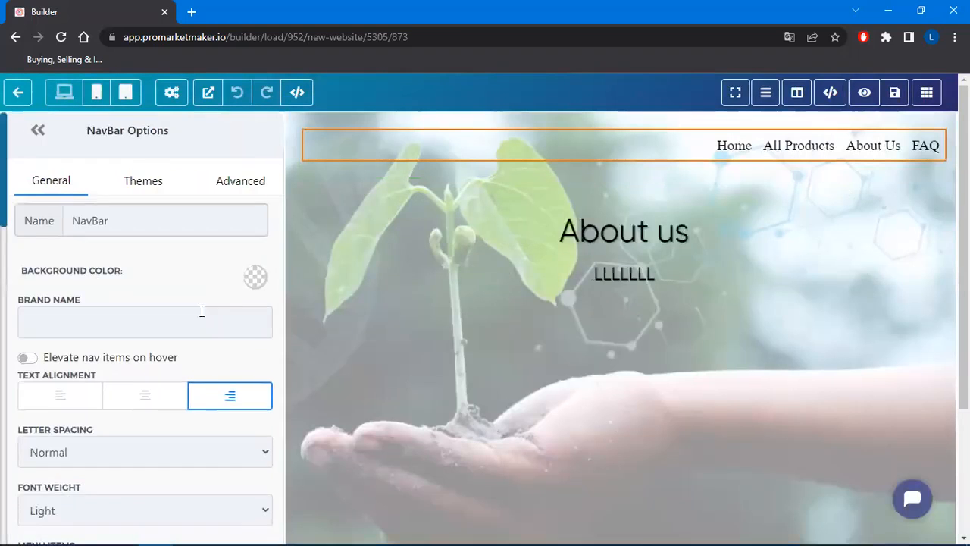
{"action": "scroll", "coordinate": [201, 310], "scroll_direction": "down", "scroll_amount": 3}
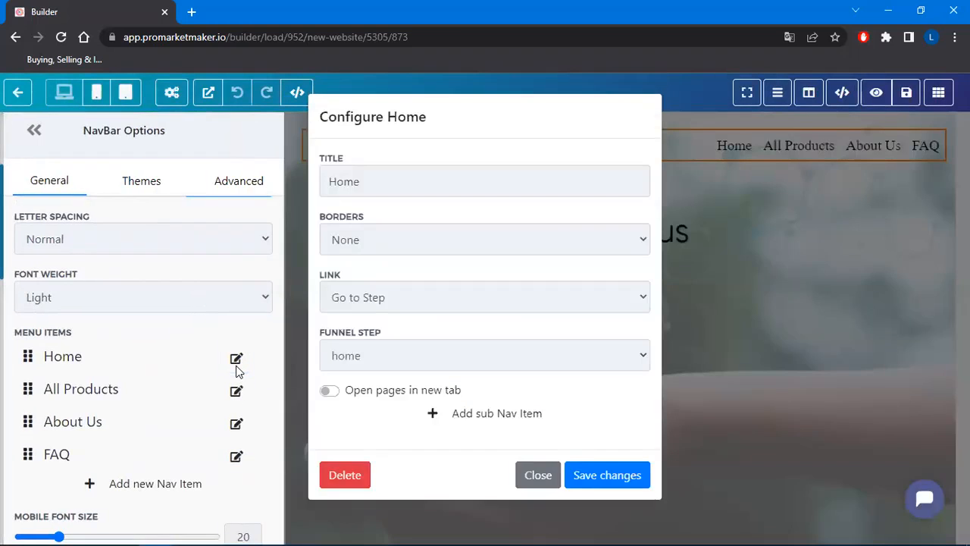
{"action": "left_click", "coordinate": [534, 475]}
{"action": "left_click", "coordinate": [237, 392]}
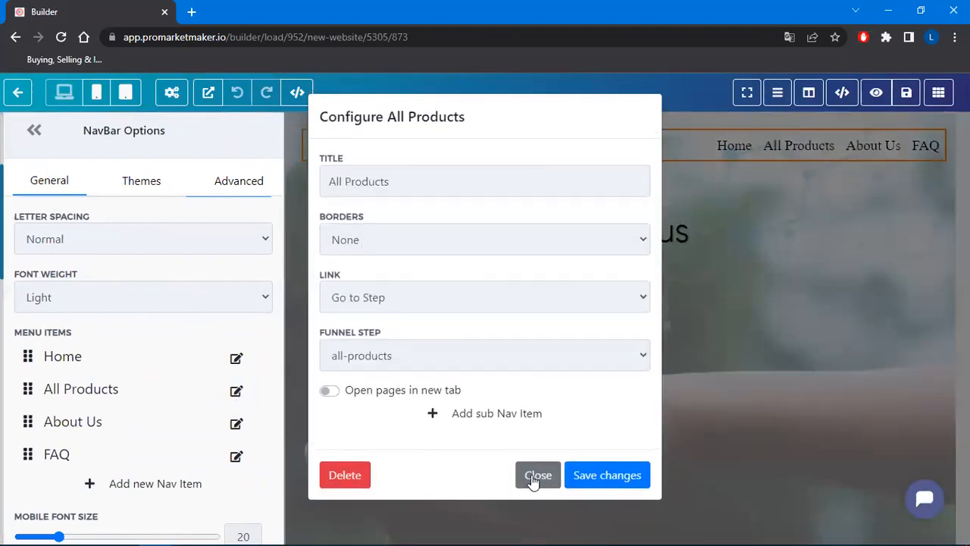
{"action": "left_click", "coordinate": [537, 476]}
{"action": "left_click", "coordinate": [236, 426]}
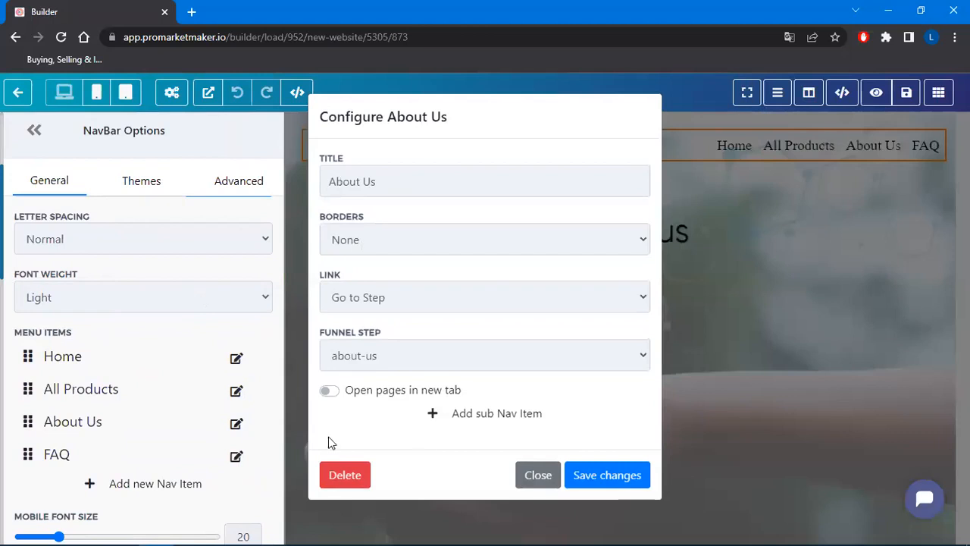
{"action": "left_click", "coordinate": [532, 474]}
{"action": "left_click", "coordinate": [237, 459]}
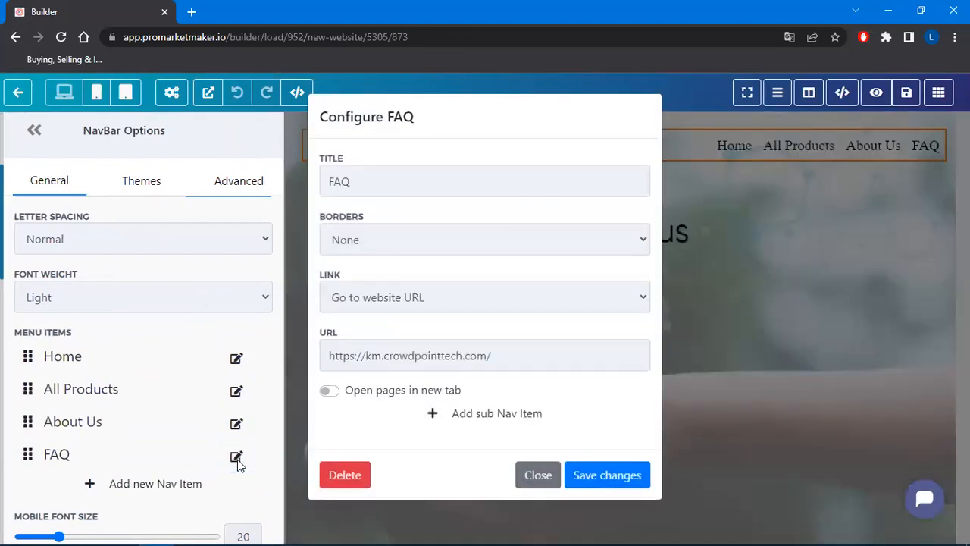
{"action": "left_click", "coordinate": [533, 477]}
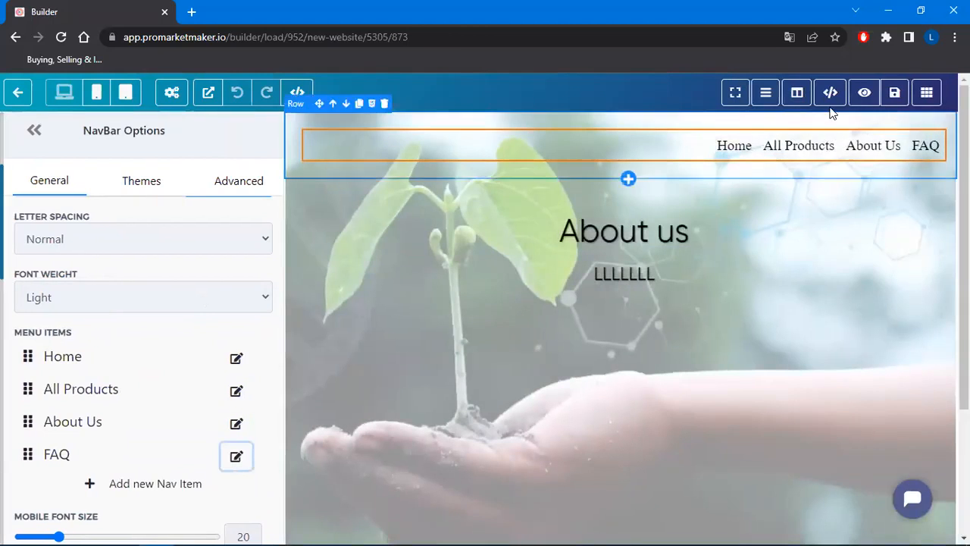
Step: Preview the about-us page and test its Home link and the home page's Shop button
{"action": "left_click", "coordinate": [876, 94]}
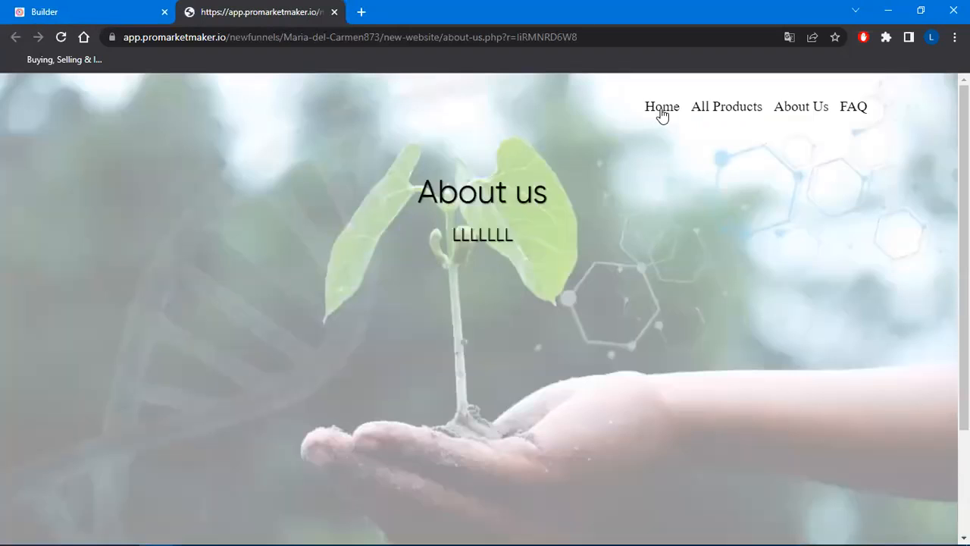
{"action": "left_click", "coordinate": [662, 109]}
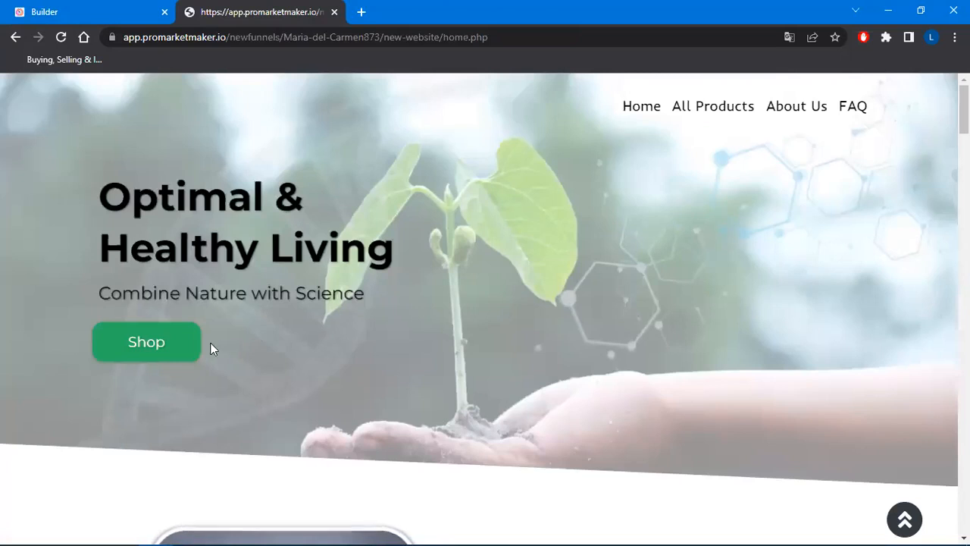
{"action": "left_click", "coordinate": [146, 342]}
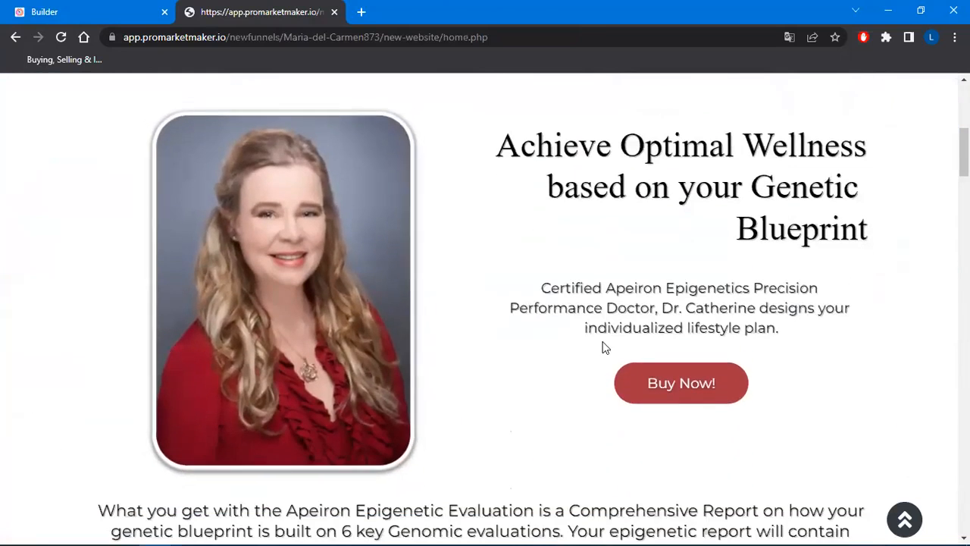
Step: Test the Buy Now! button of the home page's "Control your Gut, Control your Life" section and close the product popup
{"action": "scroll", "coordinate": [851, 329], "scroll_direction": "down", "scroll_amount": 4}
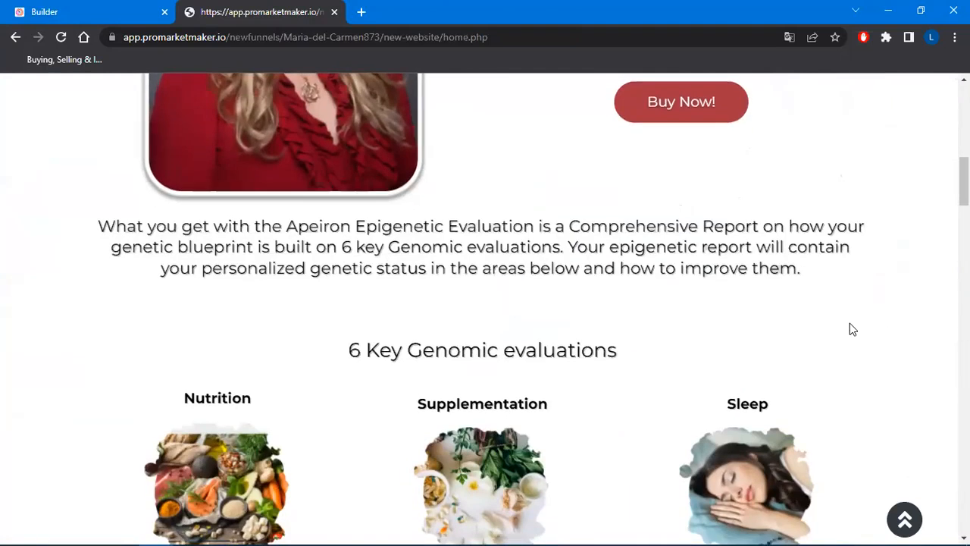
{"action": "scroll", "coordinate": [851, 329], "scroll_direction": "down", "scroll_amount": 2}
{"action": "scroll", "coordinate": [849, 323], "scroll_direction": "down", "scroll_amount": 5}
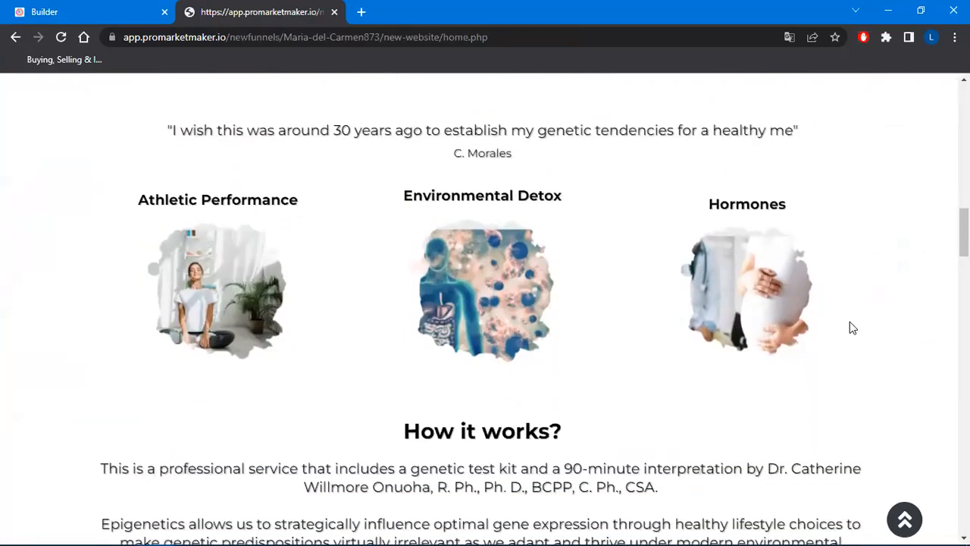
{"action": "scroll", "coordinate": [850, 328], "scroll_direction": "down", "scroll_amount": 6}
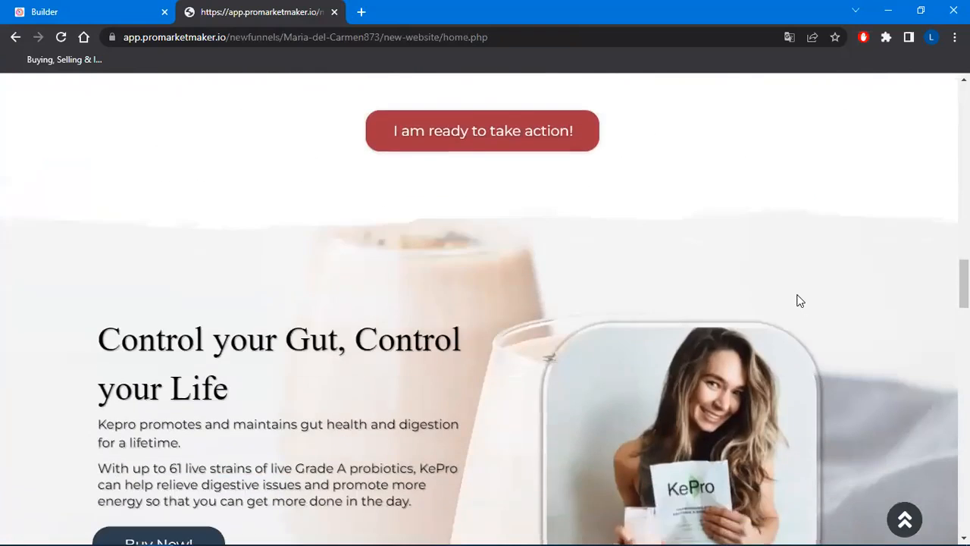
{"action": "scroll", "coordinate": [335, 293], "scroll_direction": "down", "scroll_amount": 3}
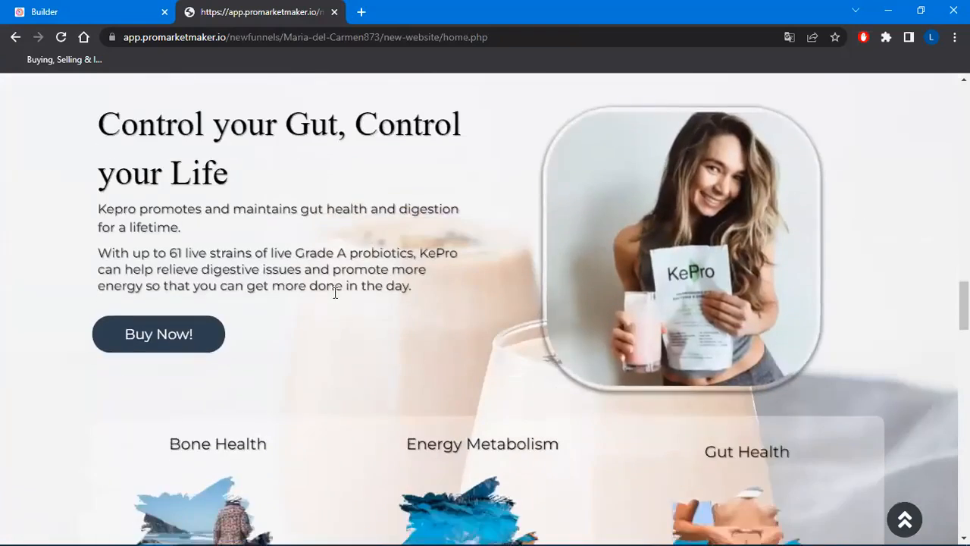
{"action": "left_click", "coordinate": [160, 334]}
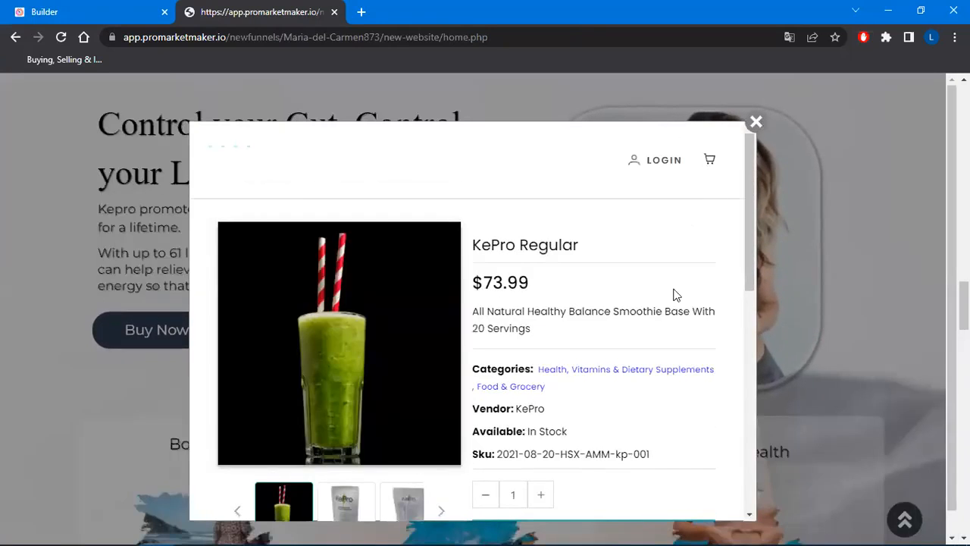
{"action": "left_click", "coordinate": [779, 279]}
Step: Test the home page's ElderPower Buy Now button, close its popup, and return to the top after viewing the testimonials
{"action": "scroll", "coordinate": [779, 280], "scroll_direction": "down", "scroll_amount": 8}
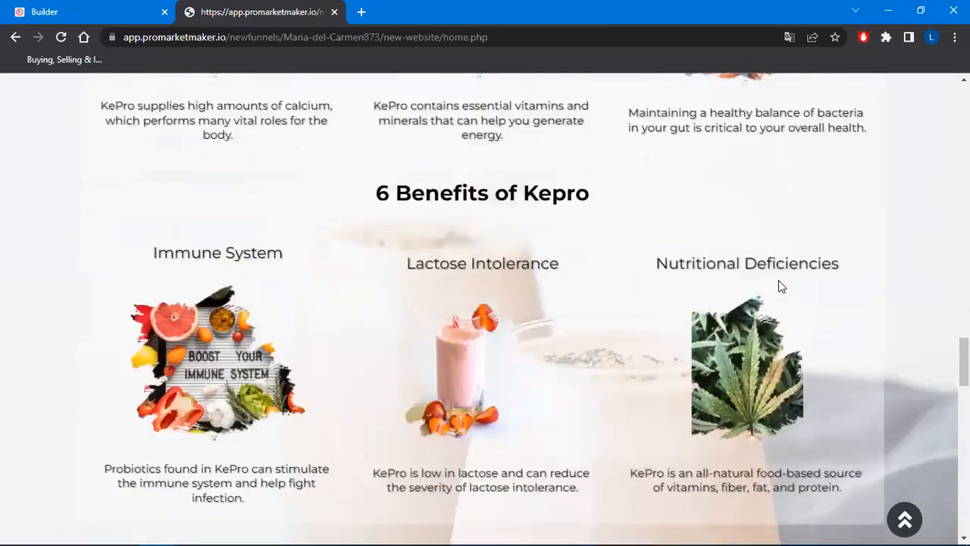
{"action": "scroll", "coordinate": [778, 280], "scroll_direction": "down", "scroll_amount": 10}
{"action": "left_click", "coordinate": [812, 262]}
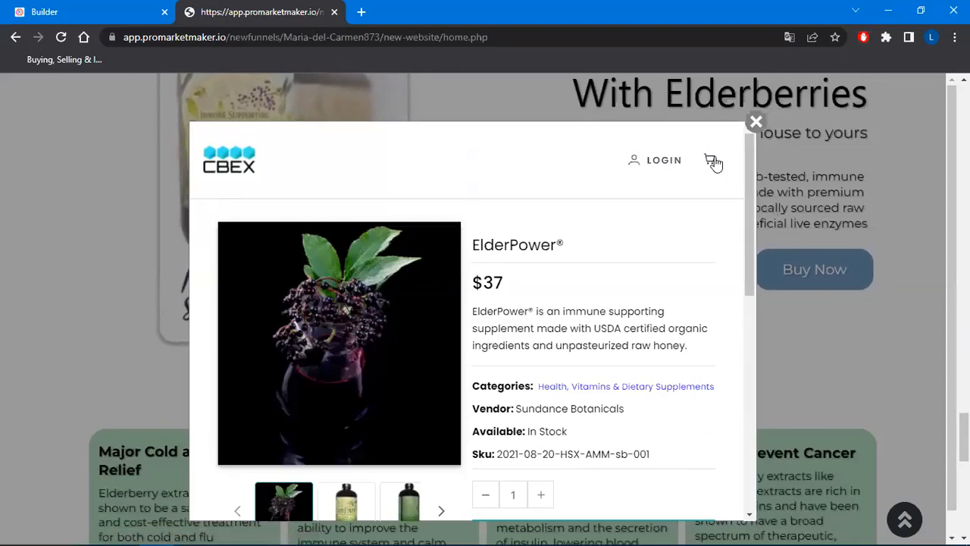
{"action": "left_click", "coordinate": [755, 122]}
{"action": "scroll", "coordinate": [688, 335], "scroll_direction": "down", "scroll_amount": 8}
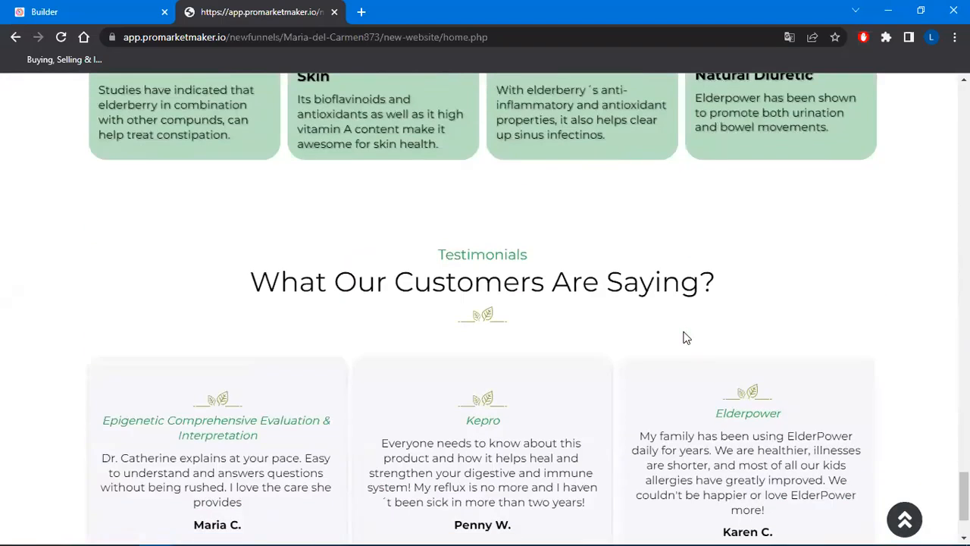
{"action": "left_click", "coordinate": [905, 520]}
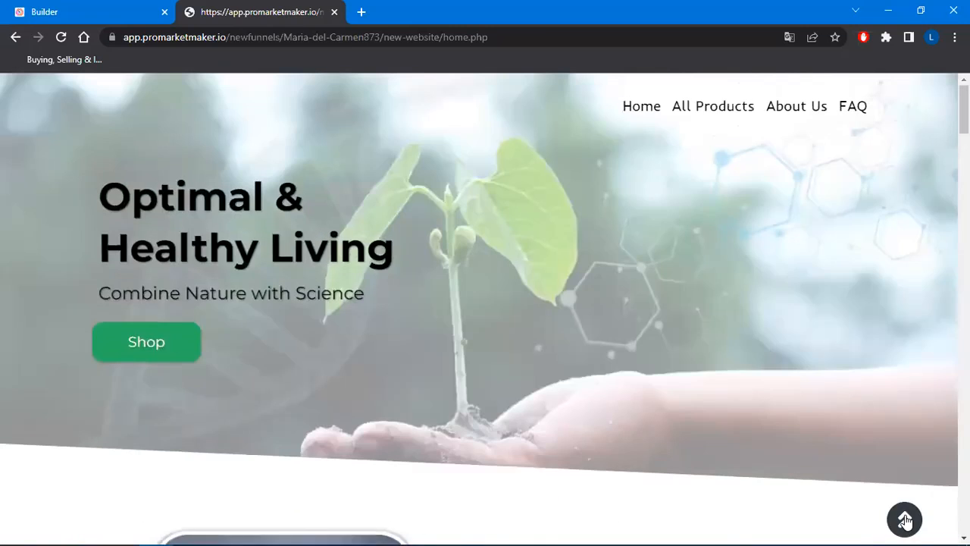
Step: Follow the All Products link and review the product details page of KePro Regular
{"action": "left_click", "coordinate": [727, 108]}
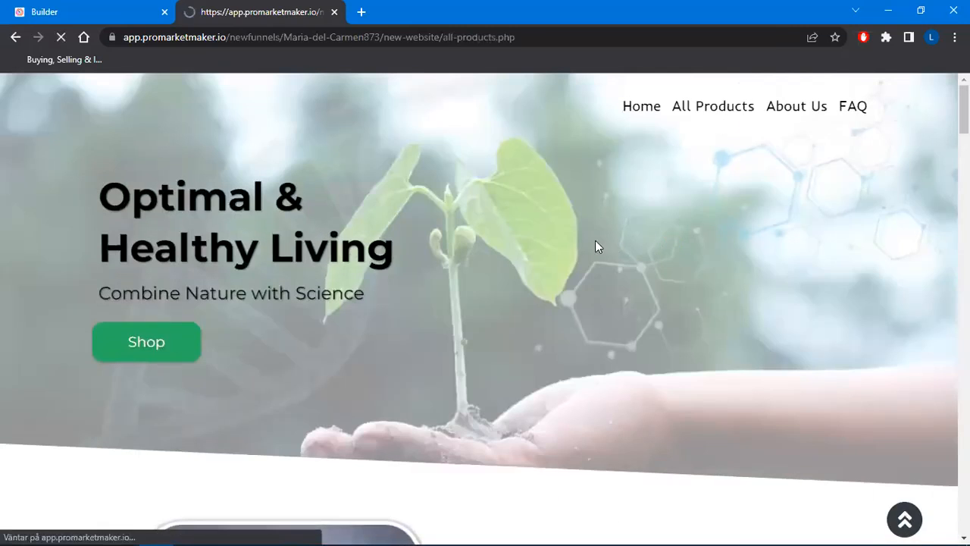
{"action": "scroll", "coordinate": [301, 392], "scroll_direction": "down", "scroll_amount": 3}
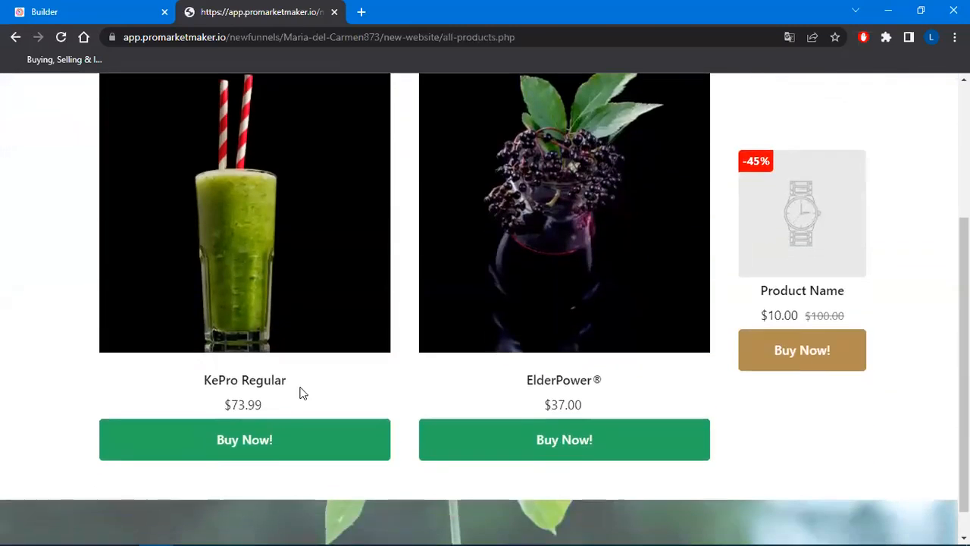
{"action": "left_click", "coordinate": [267, 449]}
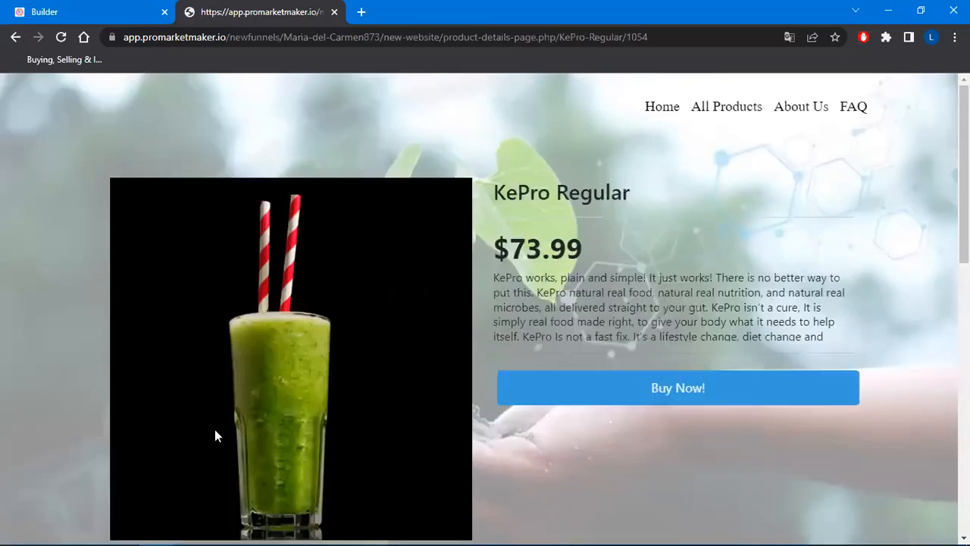
{"action": "scroll", "coordinate": [502, 379], "scroll_direction": "down", "scroll_amount": 10}
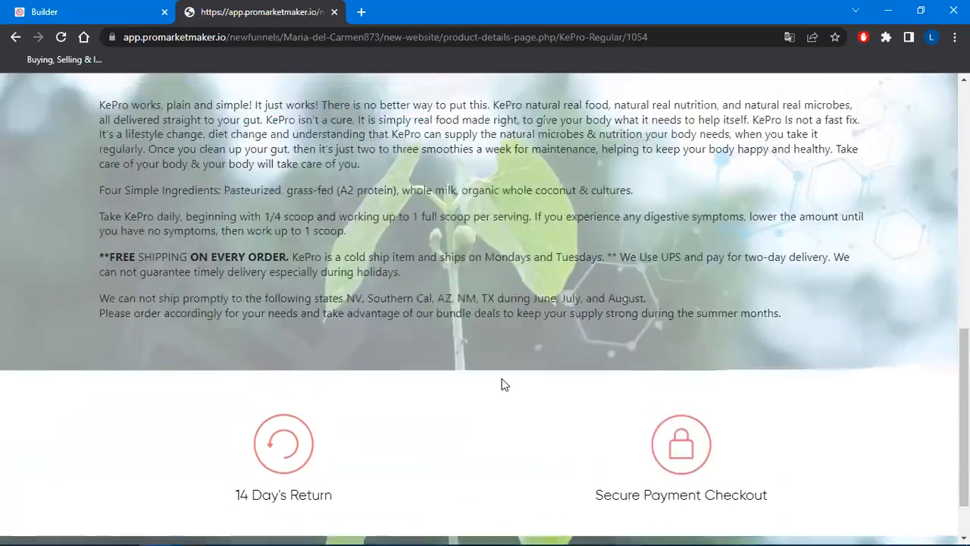
Step: Test the Buy Now! button on the KePro Regular details page and close the product popup
{"action": "scroll", "coordinate": [631, 328], "scroll_direction": "up", "scroll_amount": 10}
{"action": "left_click", "coordinate": [711, 257]}
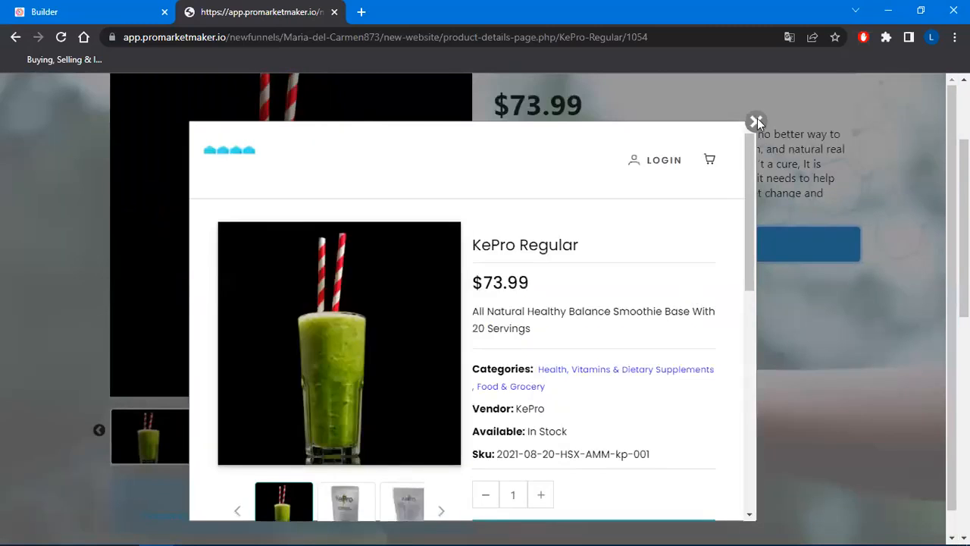
{"action": "left_click", "coordinate": [756, 122]}
{"action": "scroll", "coordinate": [741, 243], "scroll_direction": "up", "scroll_amount": 3}
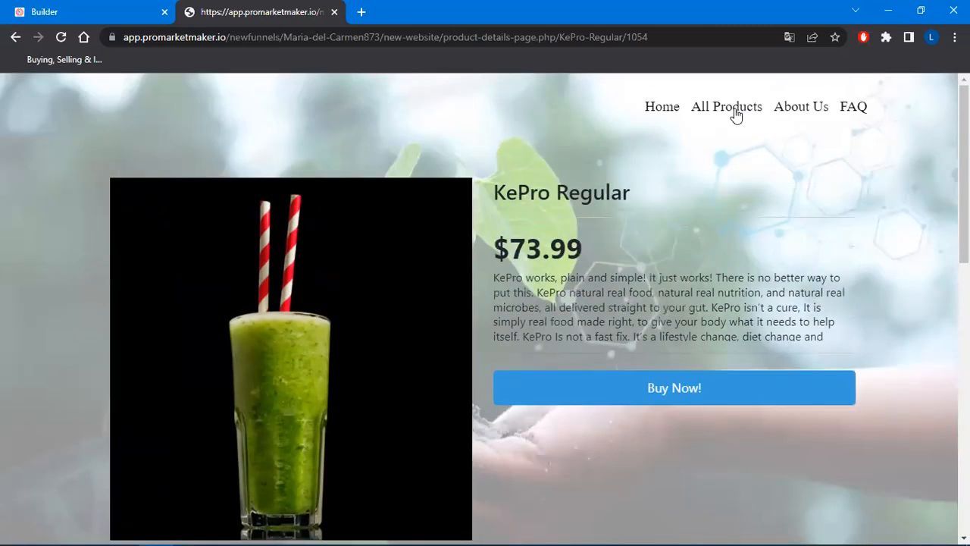
Step: Return to All Products through the navigation bar and view the ElderPower product details page
{"action": "left_click", "coordinate": [727, 107]}
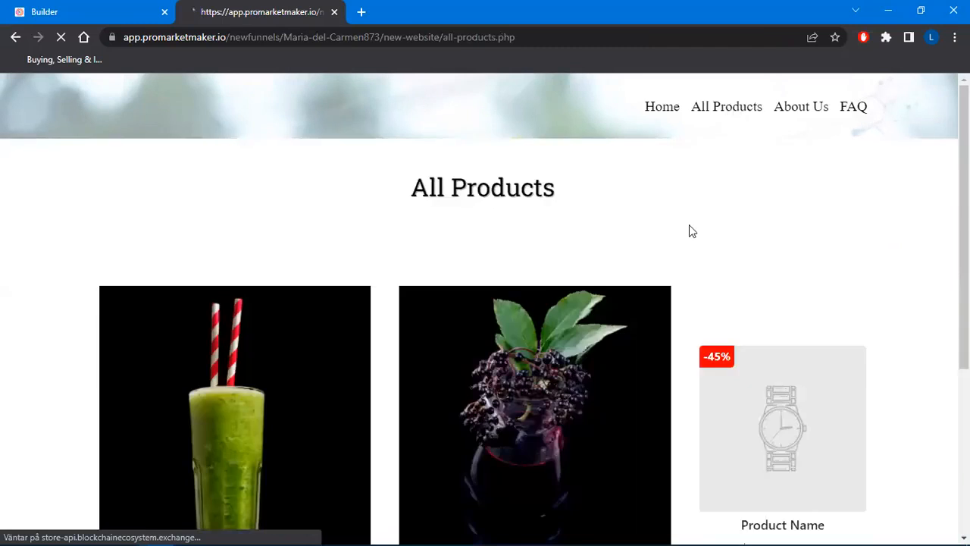
{"action": "scroll", "coordinate": [693, 231], "scroll_direction": "down", "scroll_amount": 3}
{"action": "left_click", "coordinate": [559, 439]}
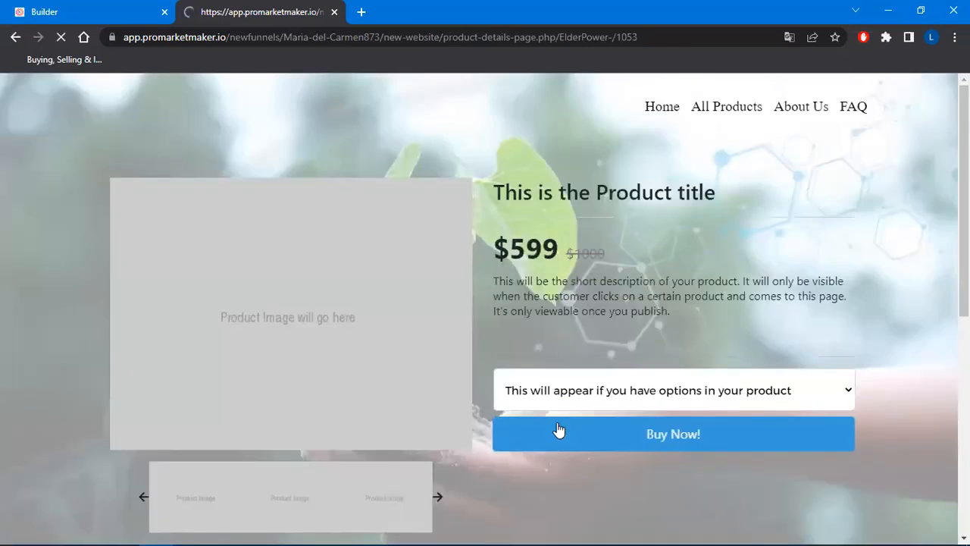
{"action": "scroll", "coordinate": [815, 297], "scroll_direction": "down", "scroll_amount": 2}
{"action": "scroll", "coordinate": [788, 160], "scroll_direction": "up", "scroll_amount": 2}
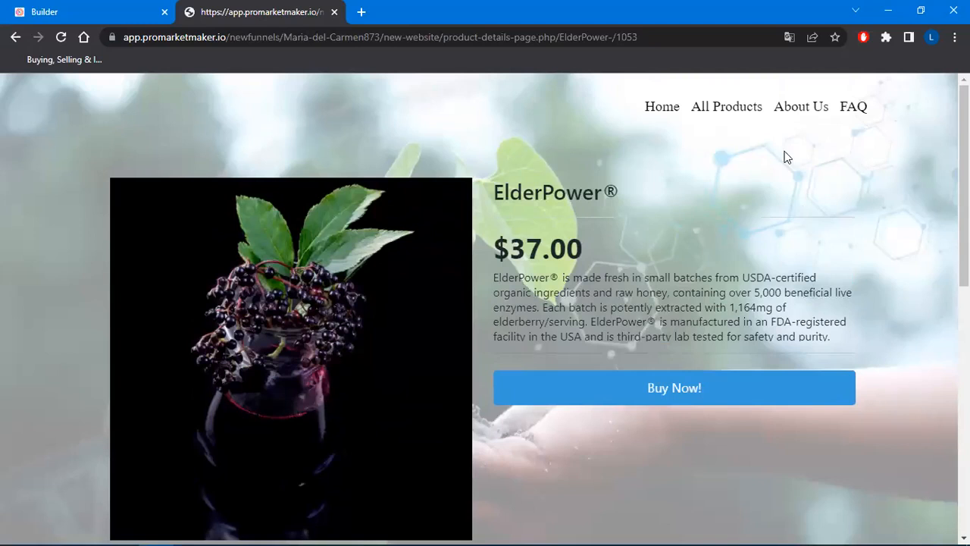
Step: Test the About Us and FAQ navigation links, then go back to the about-us page
{"action": "left_click", "coordinate": [800, 107]}
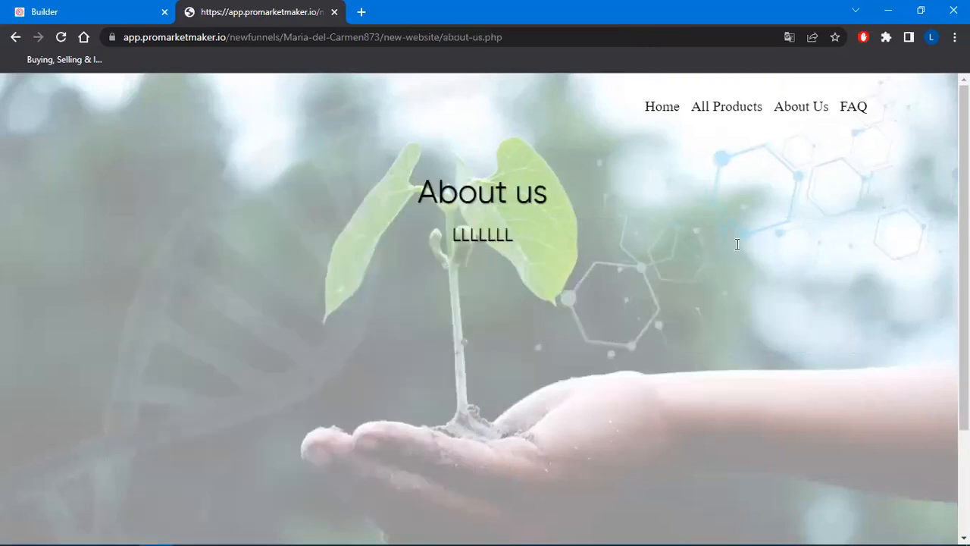
{"action": "scroll", "coordinate": [739, 244], "scroll_direction": "down", "scroll_amount": 5}
{"action": "scroll", "coordinate": [795, 159], "scroll_direction": "up", "scroll_amount": 5}
{"action": "left_click", "coordinate": [852, 107]}
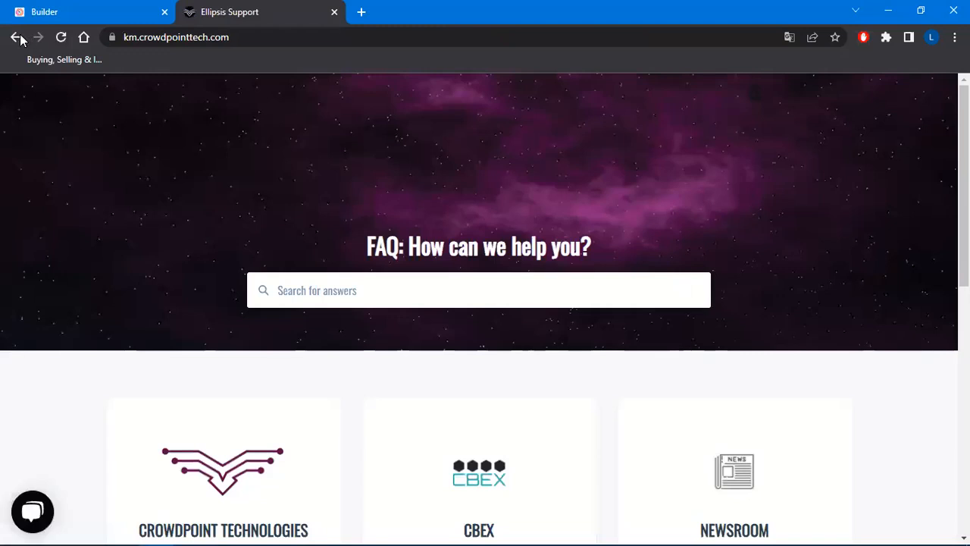
{"action": "left_click", "coordinate": [15, 37]}
Step: Follow the Home link, review the home page through its Elderpower benefits section, and close the preview
{"action": "left_click", "coordinate": [667, 108]}
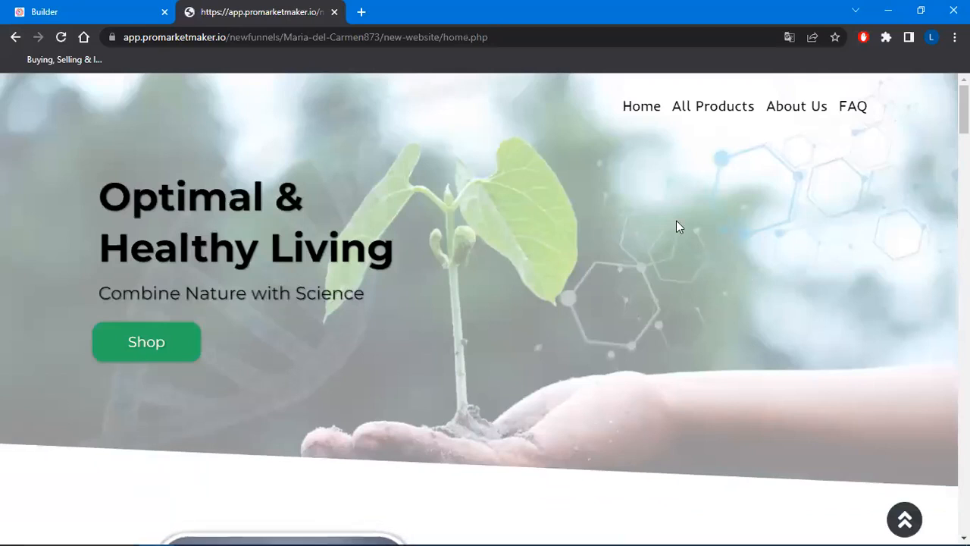
{"action": "scroll", "coordinate": [677, 221], "scroll_direction": "down", "scroll_amount": 5}
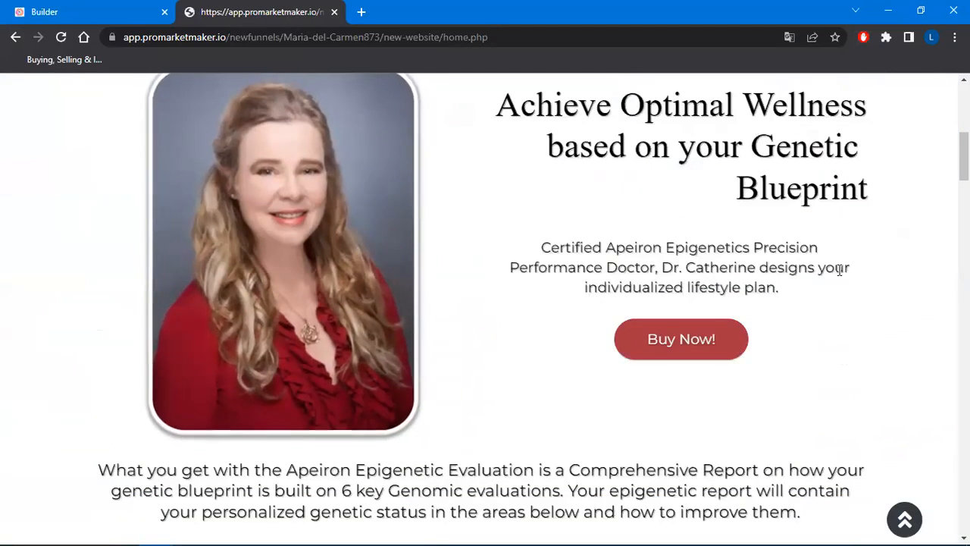
{"action": "scroll", "coordinate": [817, 297], "scroll_direction": "down", "scroll_amount": 5}
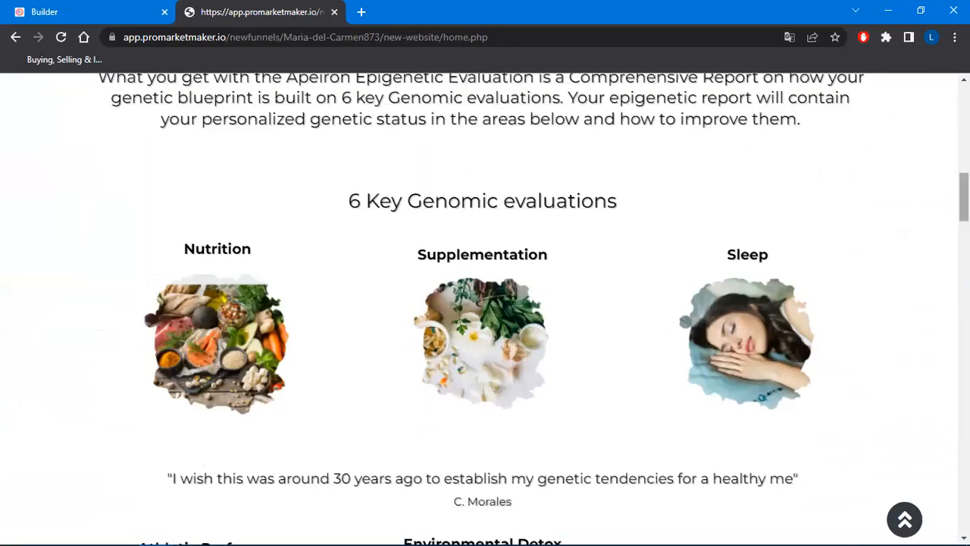
{"action": "scroll", "coordinate": [485, 304], "scroll_direction": "down", "scroll_amount": 10}
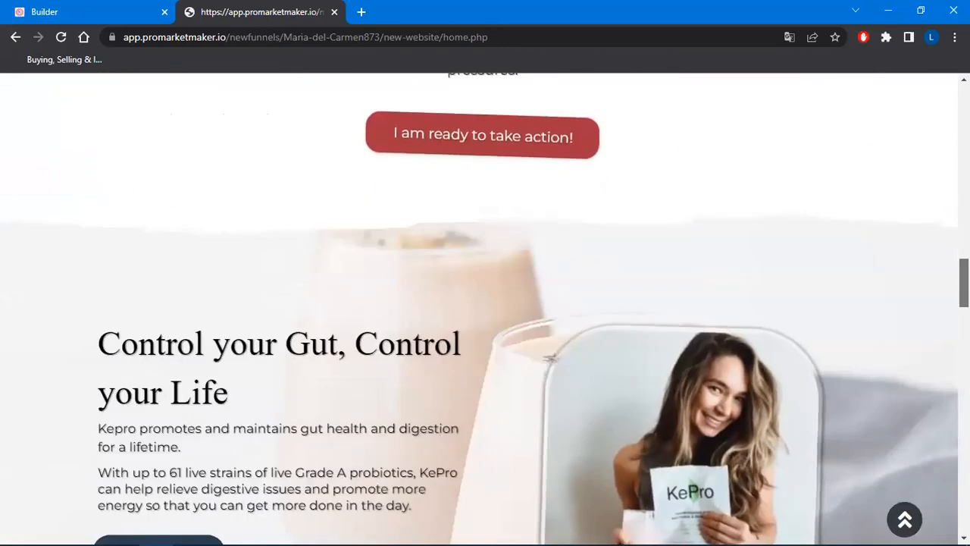
{"action": "scroll", "coordinate": [485, 303], "scroll_direction": "down", "scroll_amount": 10}
{"action": "scroll", "coordinate": [485, 304], "scroll_direction": "down", "scroll_amount": 10}
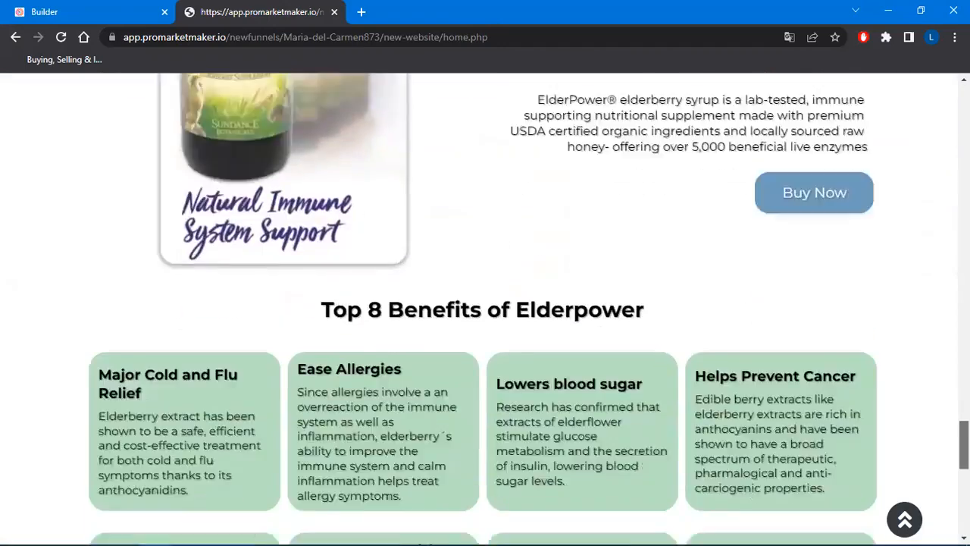
{"action": "key", "text": "Home"}
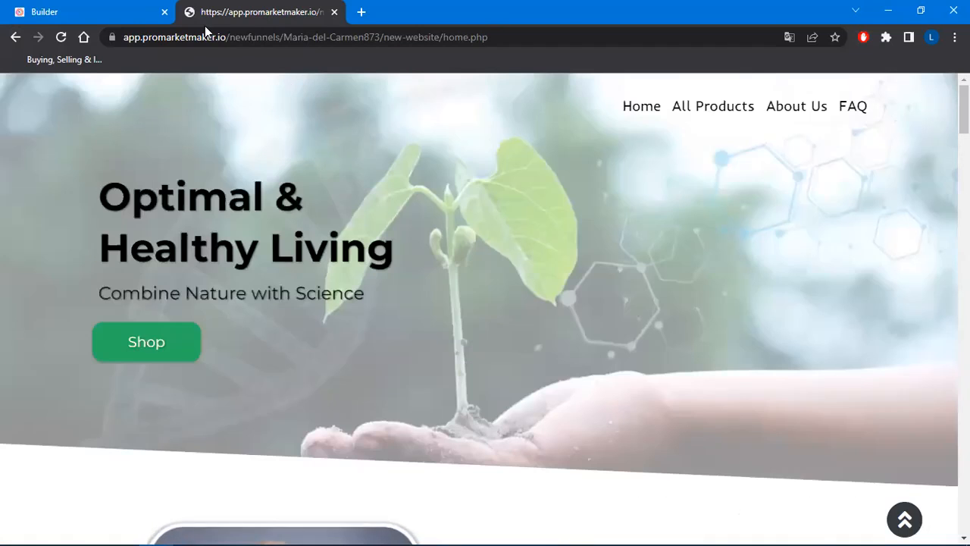
{"action": "left_click", "coordinate": [334, 12]}
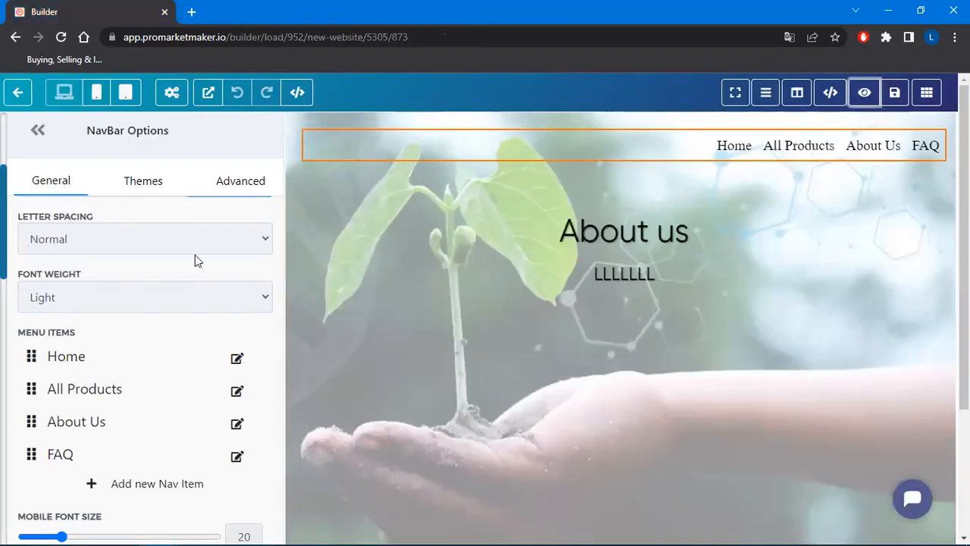
Step: Switch the builder to the home page and open the navigation bar's menu items for editing
{"action": "left_click", "coordinate": [927, 94]}
{"action": "left_click", "coordinate": [872, 119]}
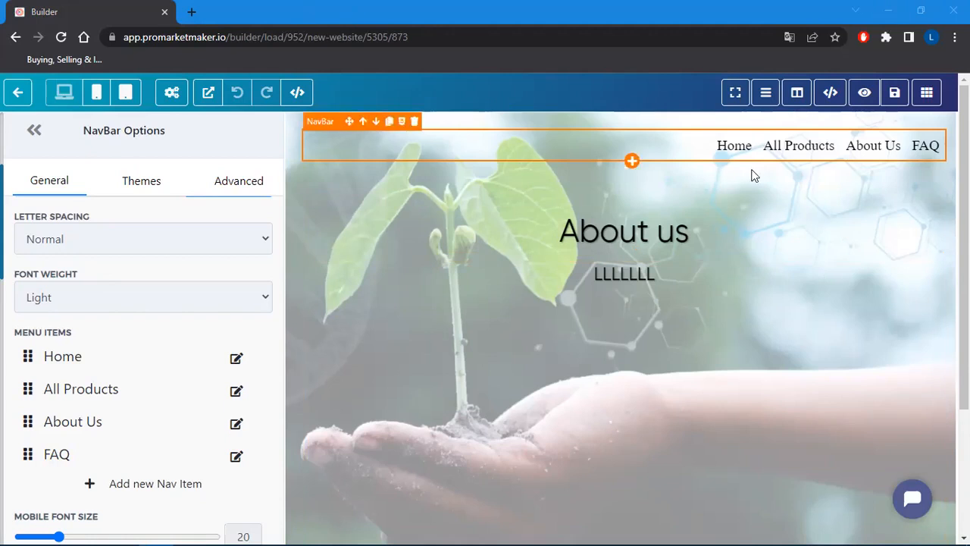
{"action": "left_click", "coordinate": [927, 92]}
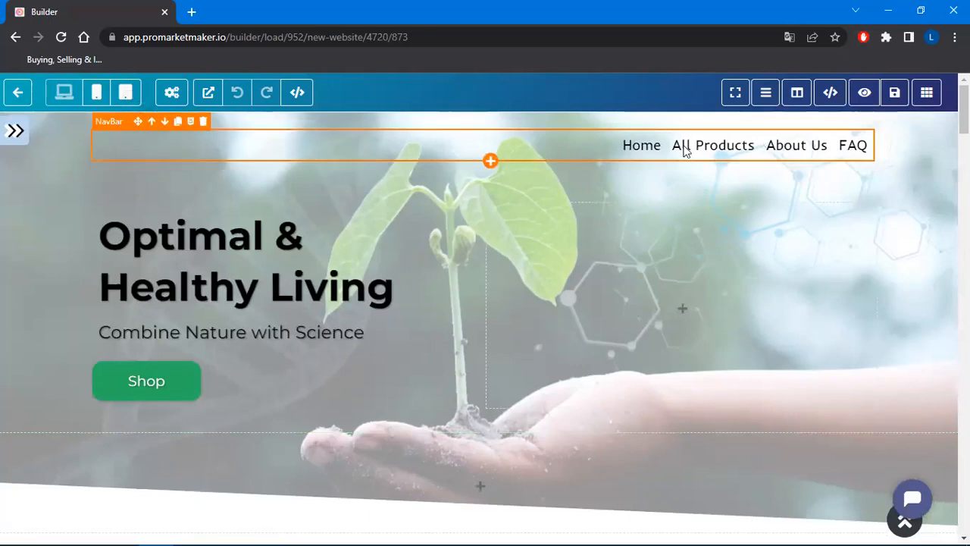
{"action": "left_click", "coordinate": [715, 149]}
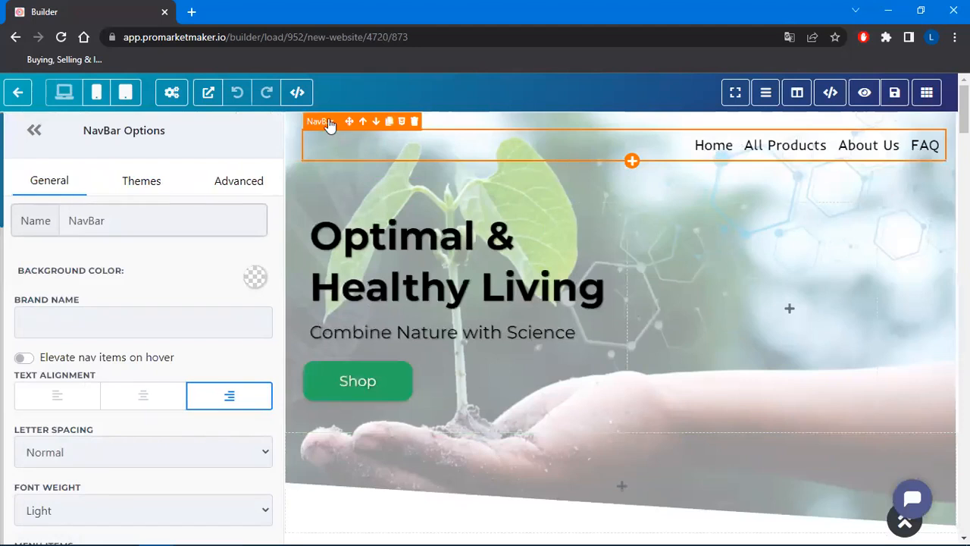
{"action": "scroll", "coordinate": [174, 303], "scroll_direction": "down", "scroll_amount": 5}
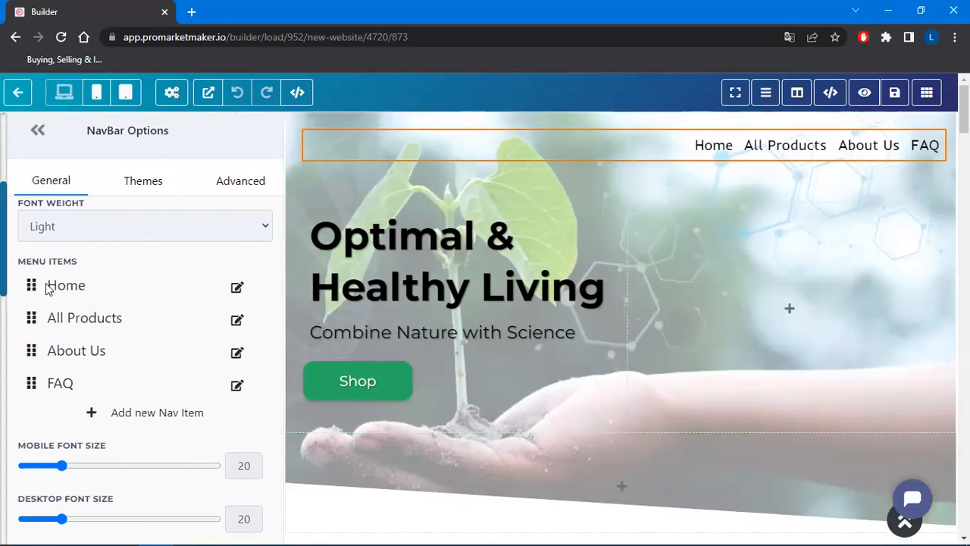
Step: Check the Home navigation item's link and its funnel step choices, keeping home selected, and close without saving
{"action": "left_click", "coordinate": [237, 289]}
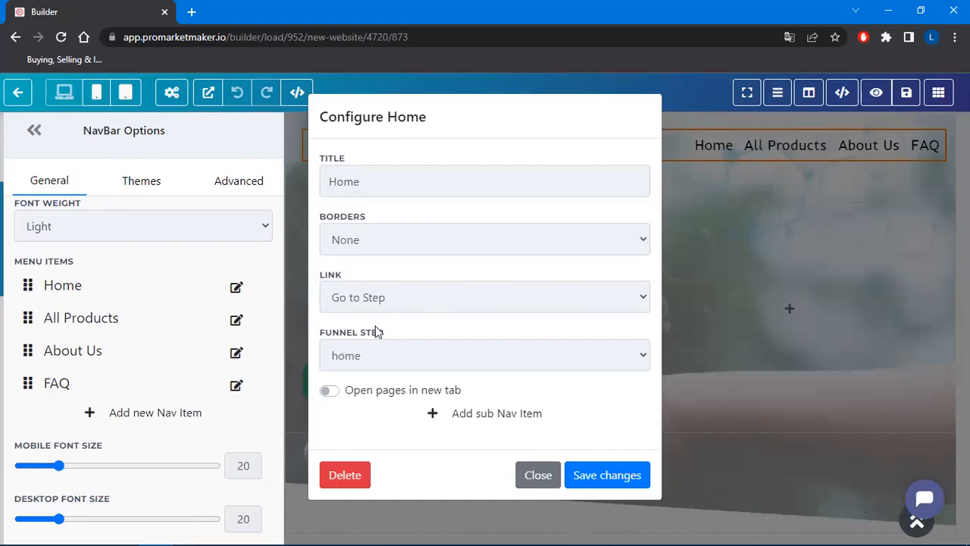
{"action": "left_click", "coordinate": [363, 363]}
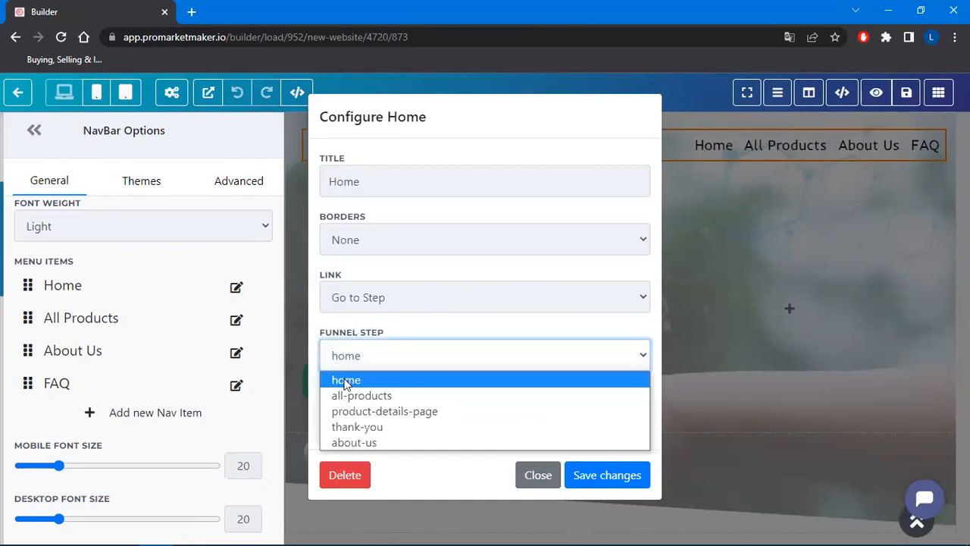
{"action": "left_click", "coordinate": [346, 382]}
{"action": "left_click", "coordinate": [538, 475]}
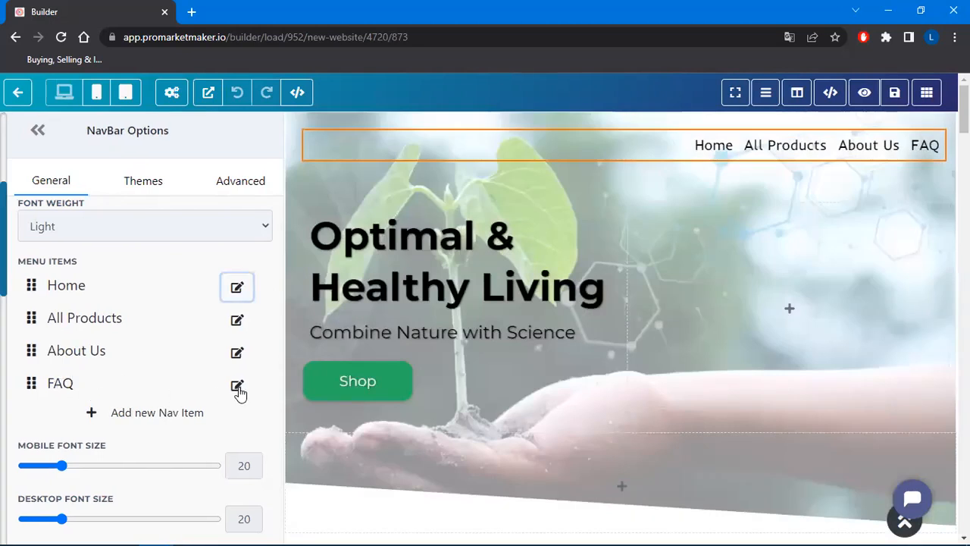
Step: Review the link settings of the FAQ and About Us navigation items, including the FAQ link type choices, without saving changes
{"action": "left_click", "coordinate": [238, 387]}
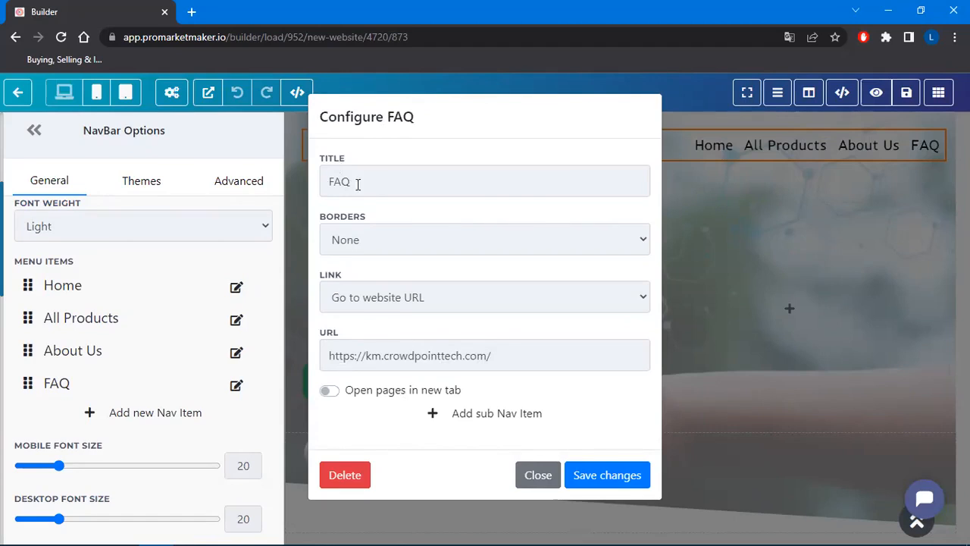
{"action": "left_click_drag", "start_coordinate": [345, 279], "coordinate": [312, 286]}
{"action": "left_click", "coordinate": [354, 277]}
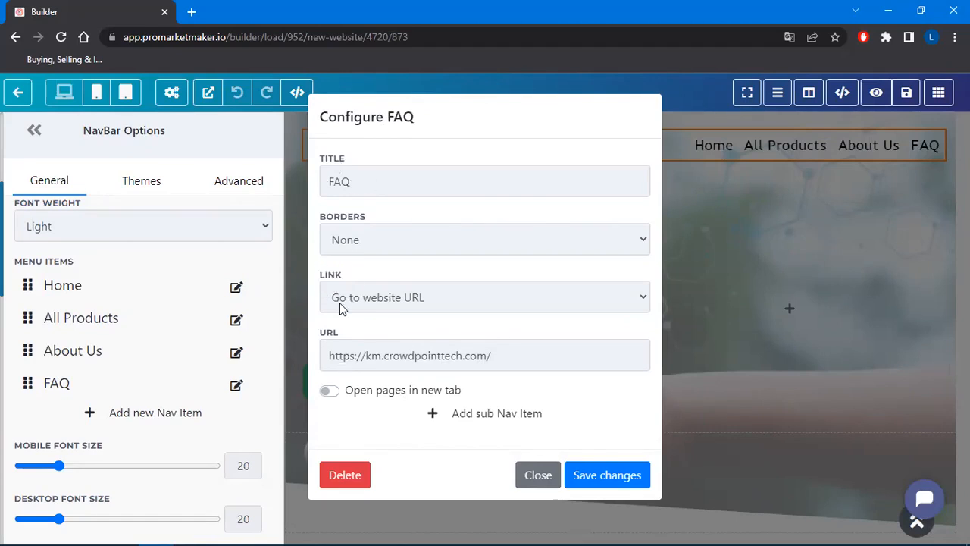
{"action": "left_click", "coordinate": [395, 298]}
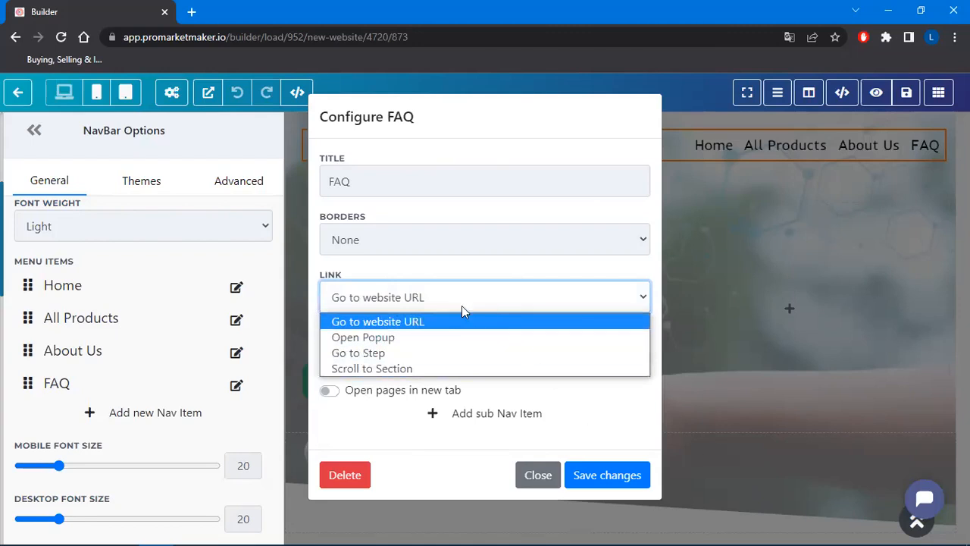
{"action": "left_click", "coordinate": [373, 321]}
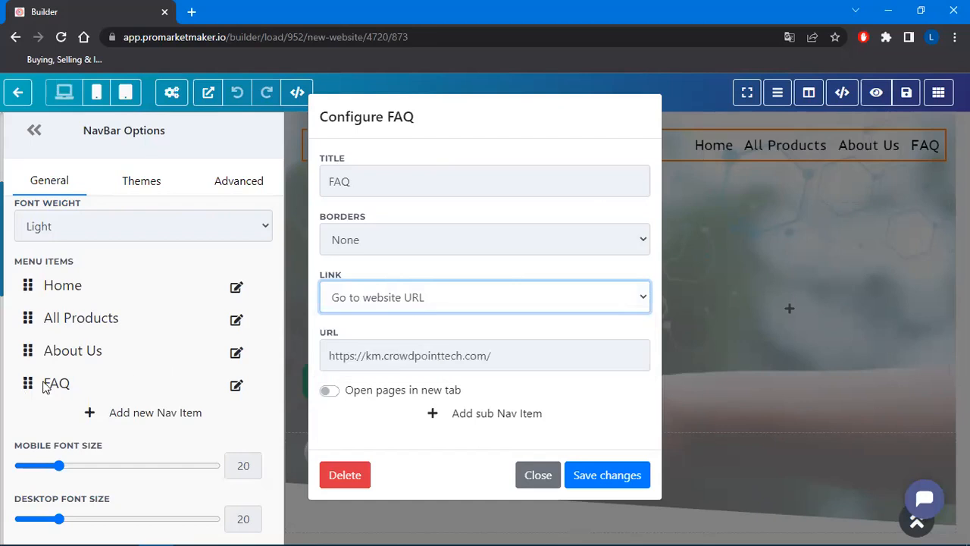
{"action": "left_click", "coordinate": [540, 478]}
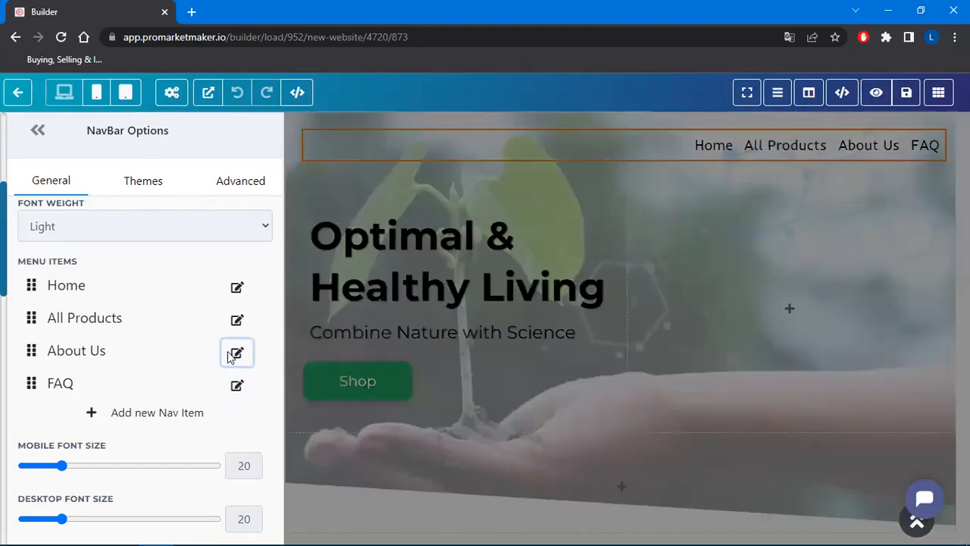
{"action": "left_click", "coordinate": [236, 353]}
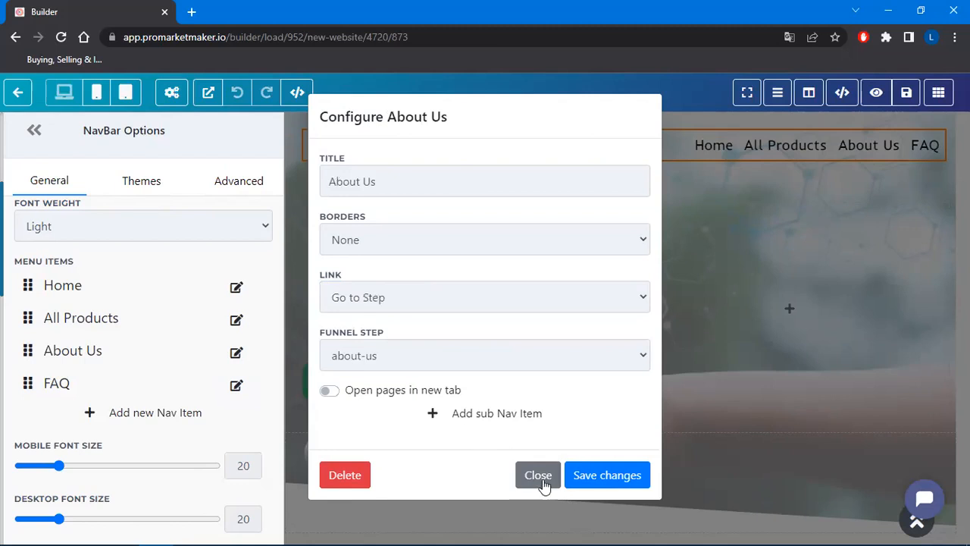
{"action": "left_click", "coordinate": [540, 478]}
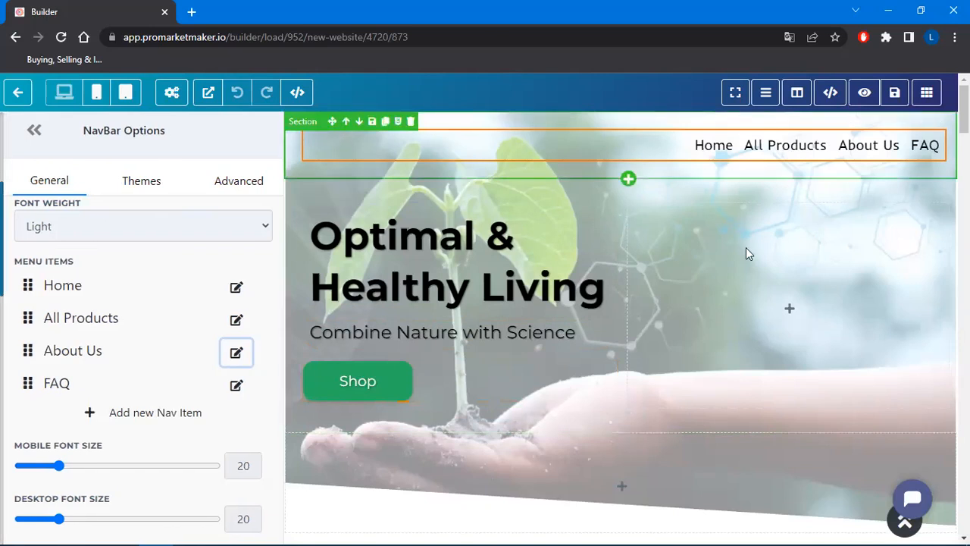
Step: Try the Go to Step redirect on the home page's portrait image, view the funnel step choices, and reset the redirect to None
{"action": "scroll", "coordinate": [486, 385], "scroll_direction": "down", "scroll_amount": 4}
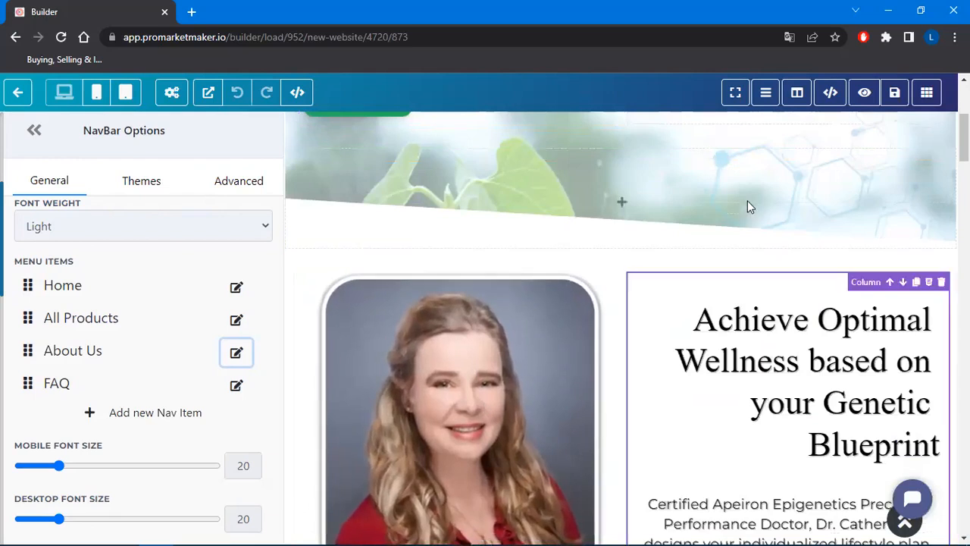
{"action": "scroll", "coordinate": [520, 349], "scroll_direction": "down", "scroll_amount": 2}
{"action": "left_click", "coordinate": [513, 315]}
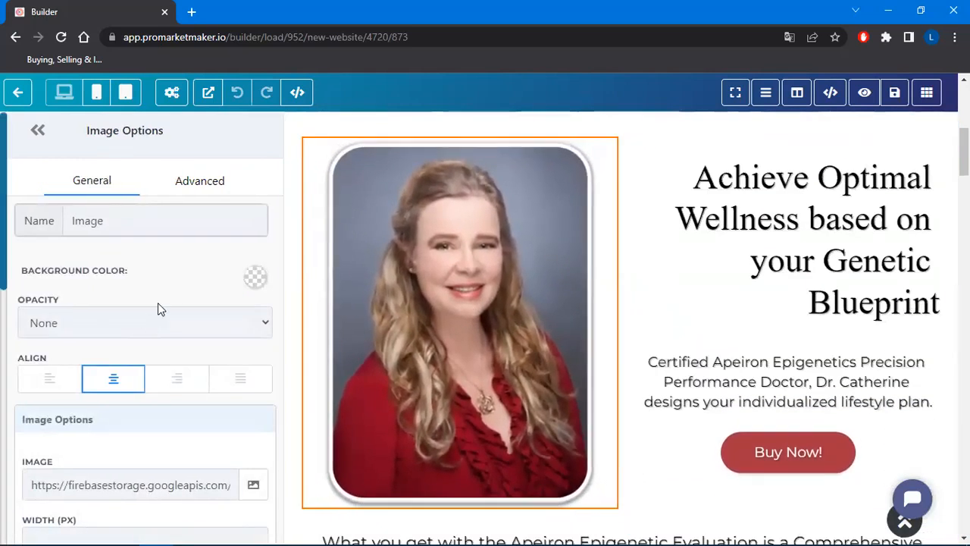
{"action": "scroll", "coordinate": [158, 305], "scroll_direction": "down", "scroll_amount": 2}
{"action": "scroll", "coordinate": [158, 307], "scroll_direction": "down", "scroll_amount": 4}
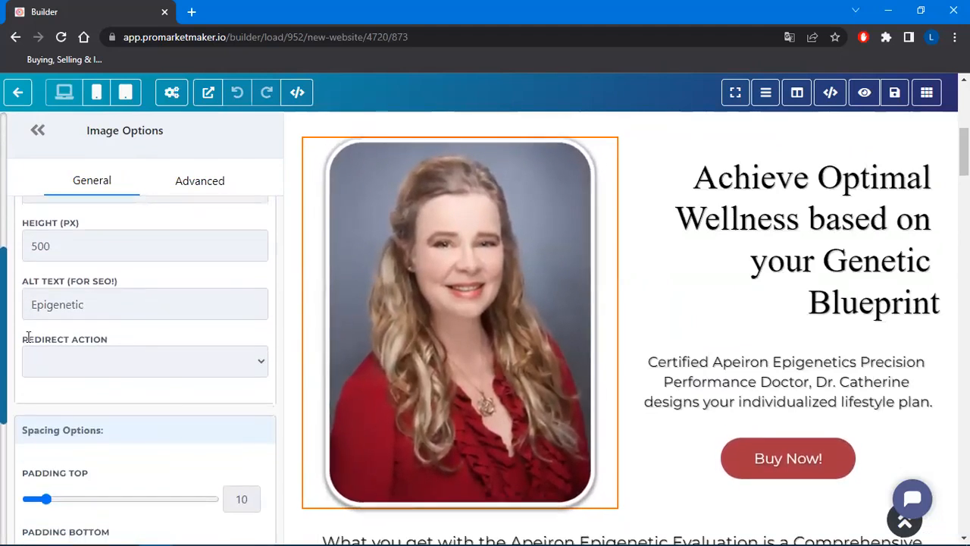
{"action": "left_click", "coordinate": [114, 360]}
{"action": "left_click", "coordinate": [59, 389]}
{"action": "left_click", "coordinate": [136, 357]}
{"action": "left_click", "coordinate": [76, 417]}
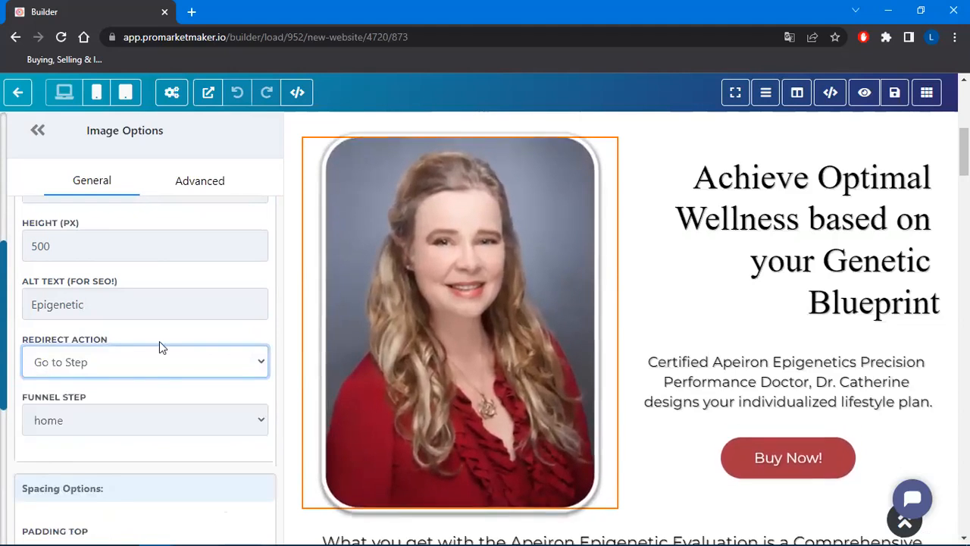
{"action": "left_click", "coordinate": [117, 425]}
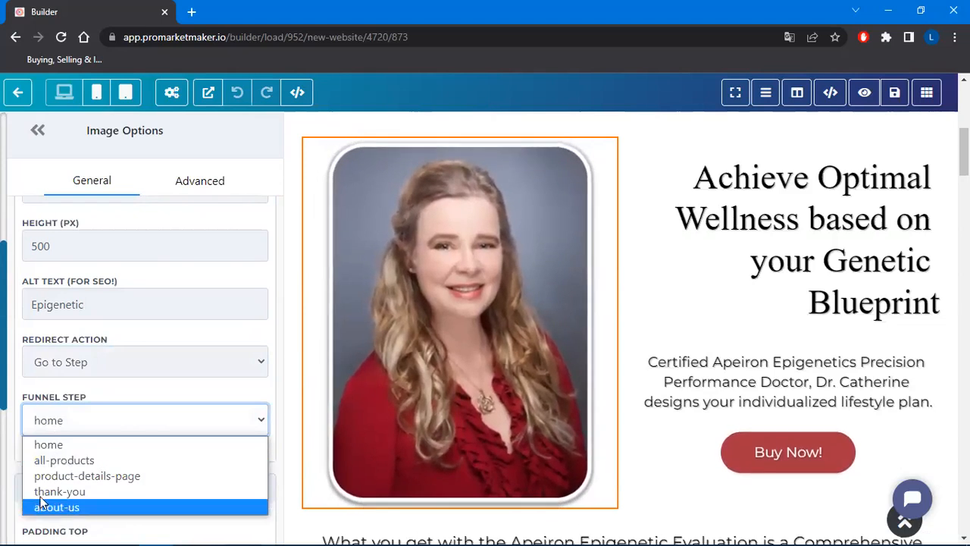
{"action": "left_click", "coordinate": [112, 363]}
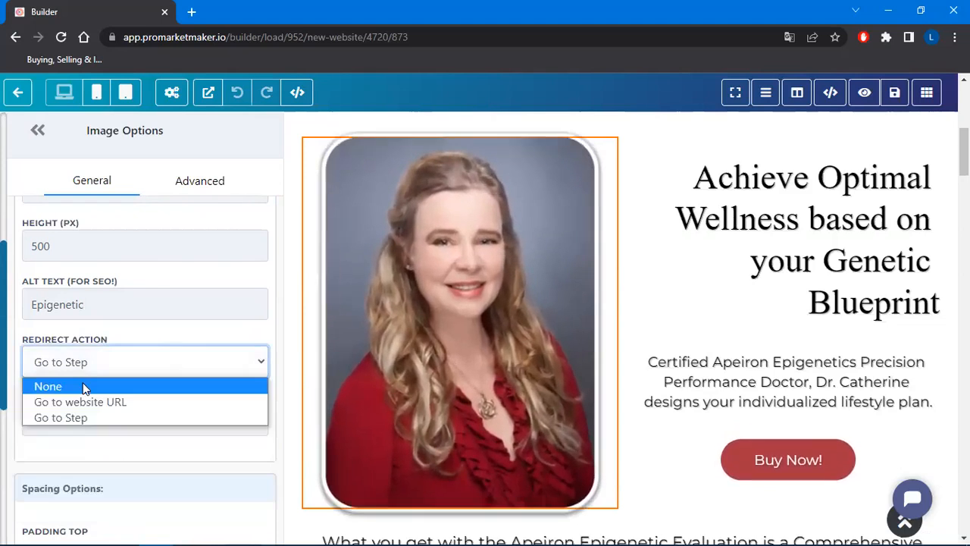
{"action": "left_click", "coordinate": [48, 387]}
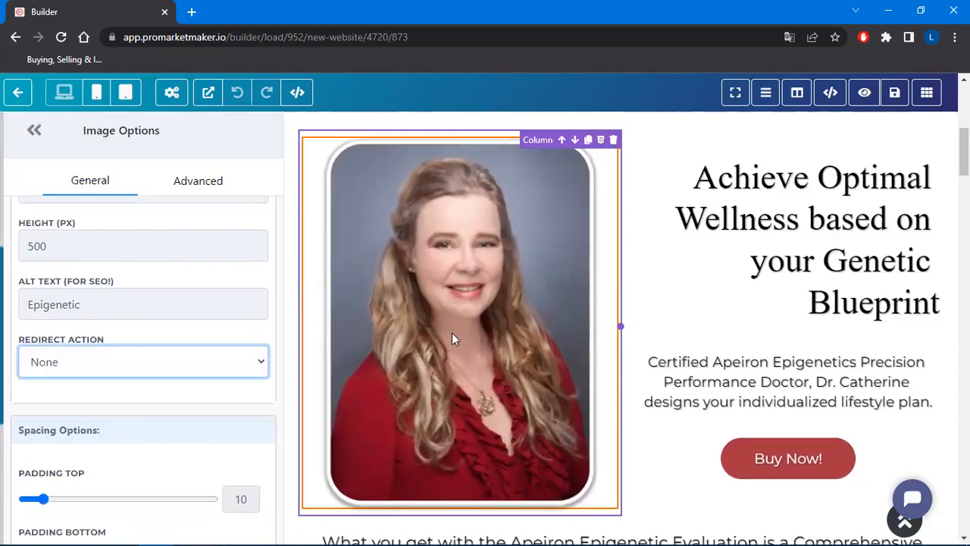
Step: Look through the home page from the portrait section to the 6 Key Genomic evaluations and return to the page's beginning
{"action": "scroll", "coordinate": [811, 233], "scroll_direction": "down", "scroll_amount": 3}
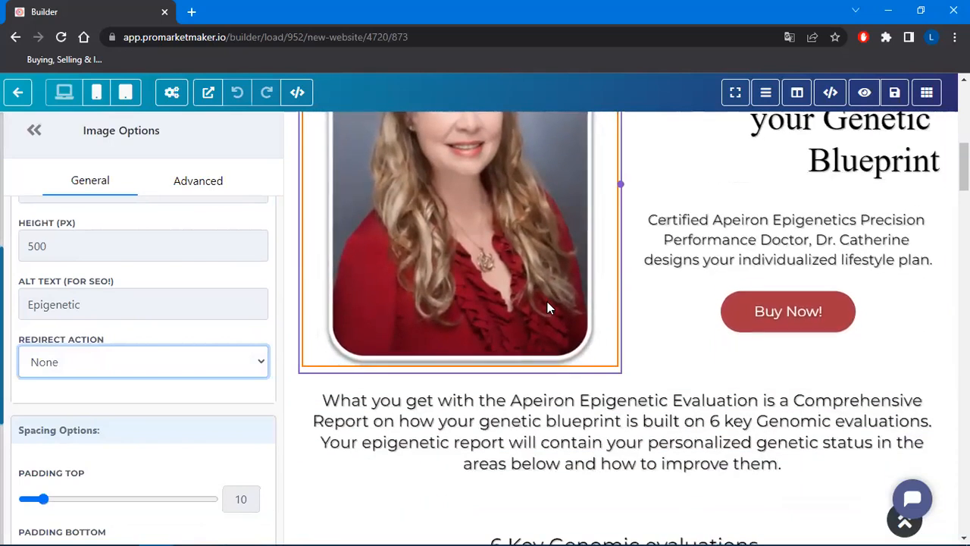
{"action": "scroll", "coordinate": [547, 303], "scroll_direction": "up", "scroll_amount": 2}
{"action": "scroll", "coordinate": [546, 310], "scroll_direction": "up", "scroll_amount": 1}
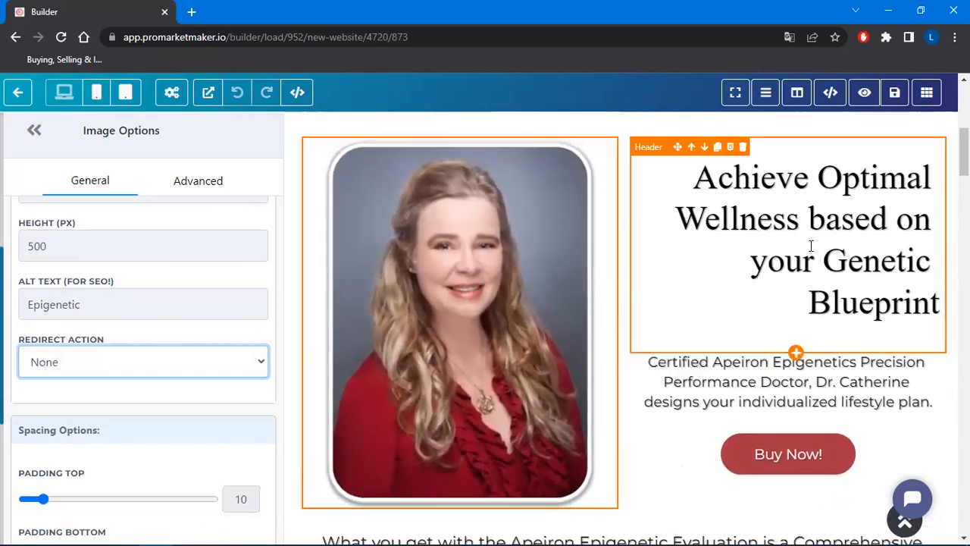
{"action": "scroll", "coordinate": [861, 211], "scroll_direction": "down", "scroll_amount": 3}
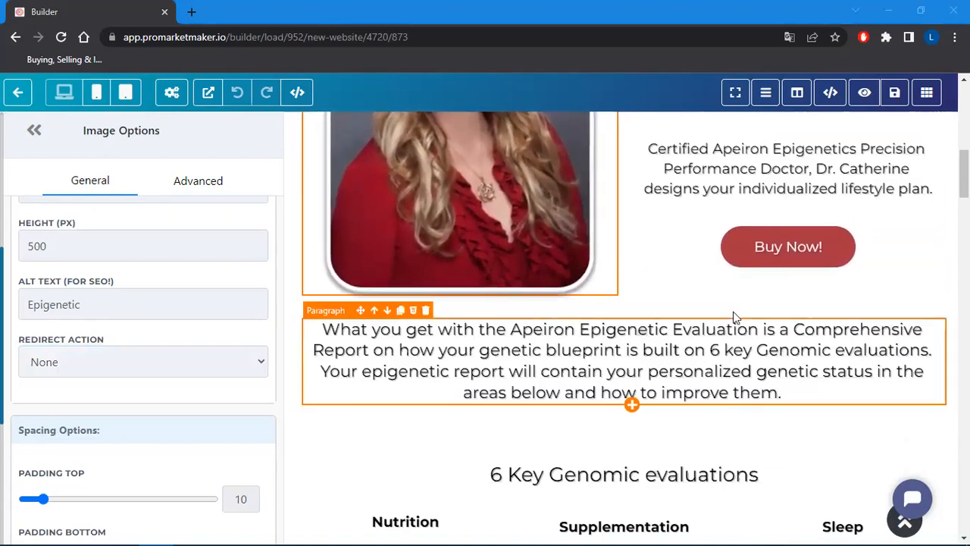
{"action": "scroll", "coordinate": [733, 313], "scroll_direction": "down", "scroll_amount": 1}
{"action": "scroll", "coordinate": [734, 313], "scroll_direction": "down", "scroll_amount": 4}
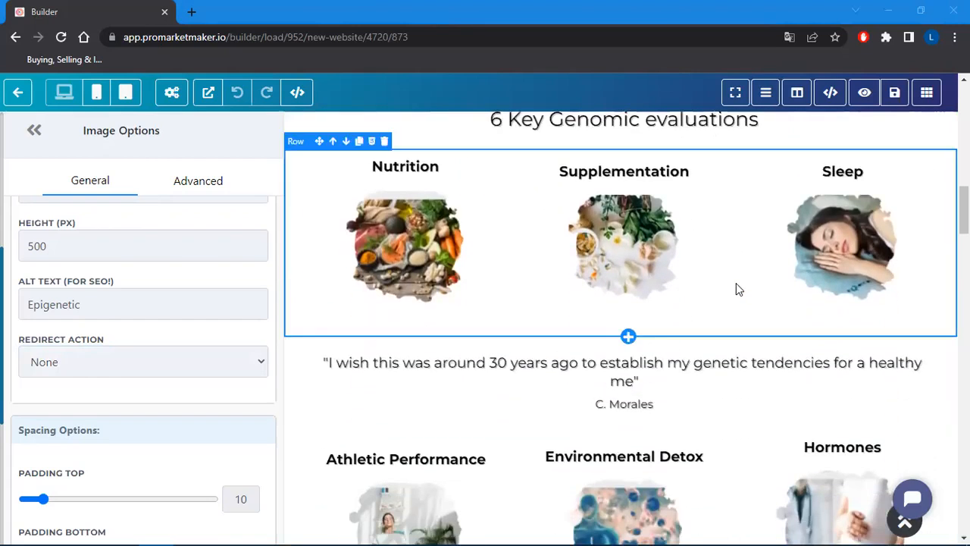
{"action": "left_click_drag", "start_coordinate": [964, 210], "coordinate": [965, 108]}
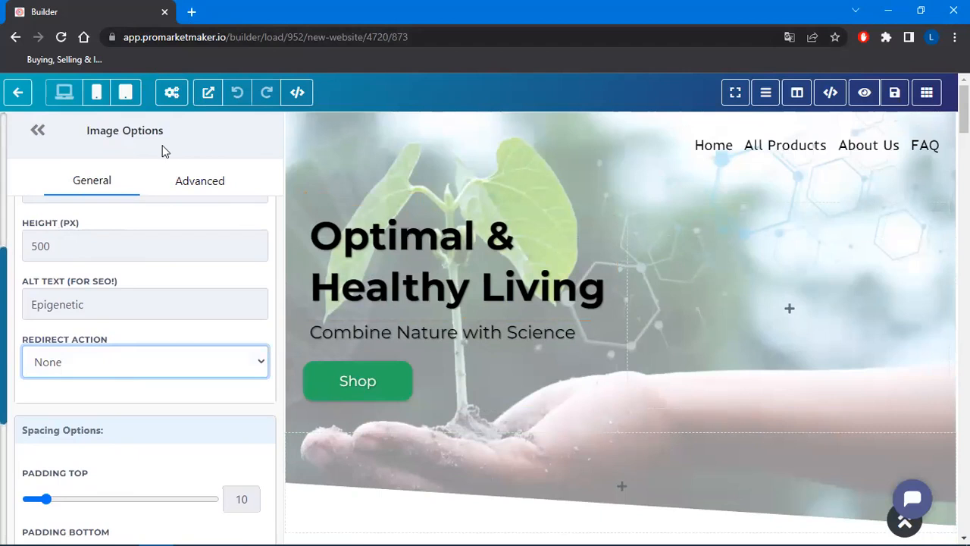
Step: Leave the page builder and look over the website's step list and the About us overview
{"action": "left_click", "coordinate": [17, 93]}
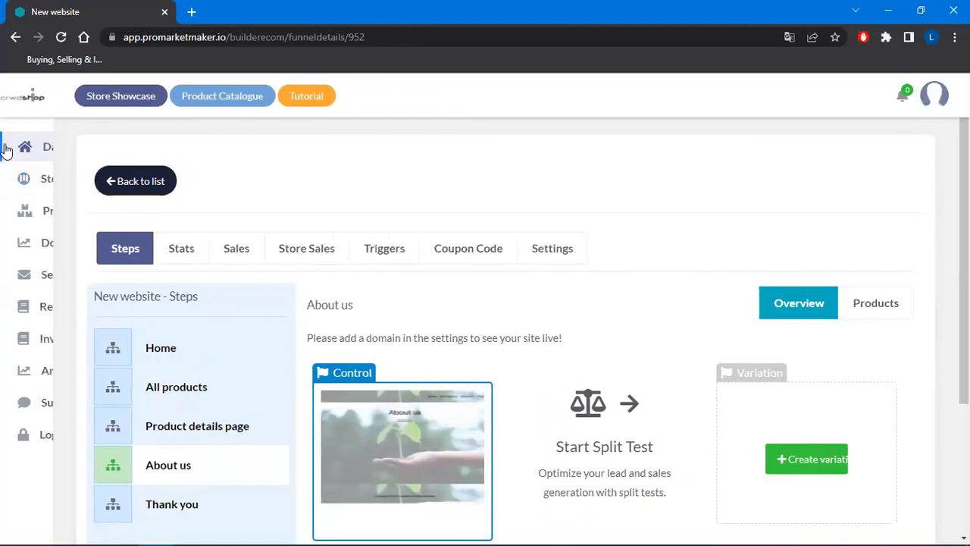
{"action": "mouse_move", "coordinate": [47, 154]}
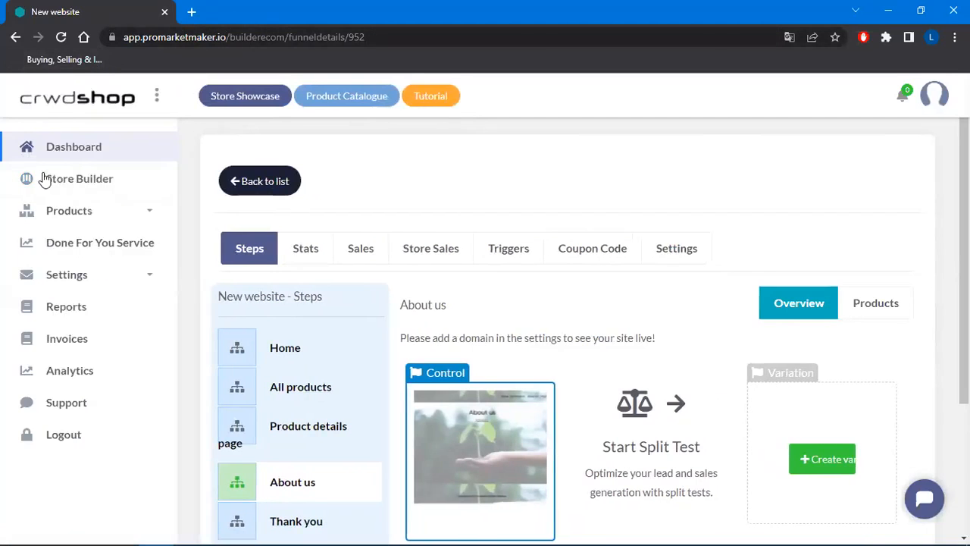
{"action": "scroll", "coordinate": [234, 470], "scroll_direction": "down", "scroll_amount": 2}
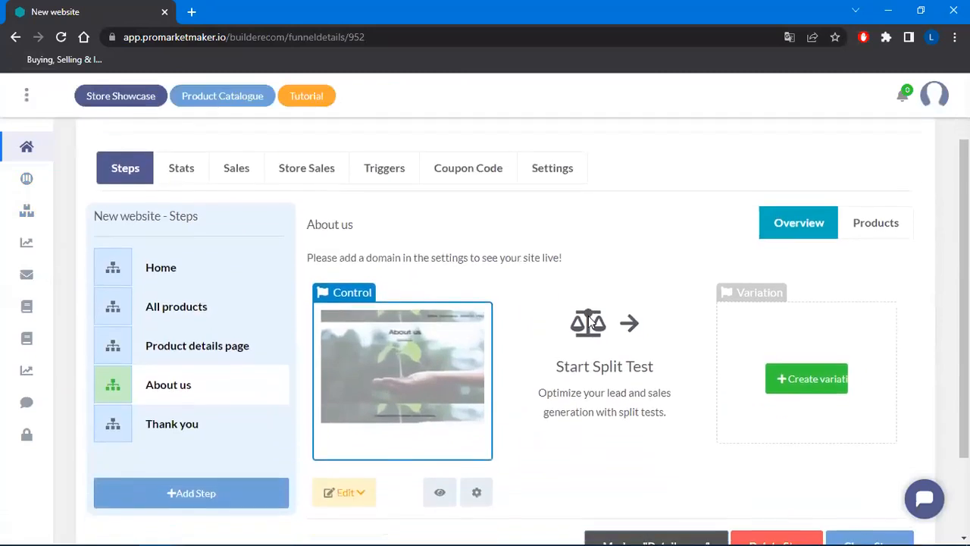
{"action": "scroll", "coordinate": [724, 418], "scroll_direction": "up", "scroll_amount": 2}
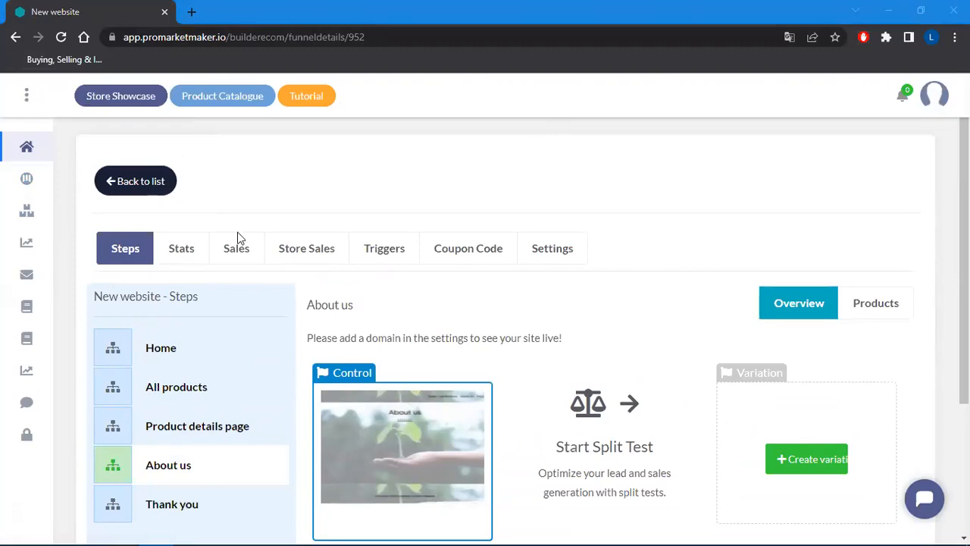
{"action": "scroll", "coordinate": [237, 238], "scroll_direction": "down", "scroll_amount": 2}
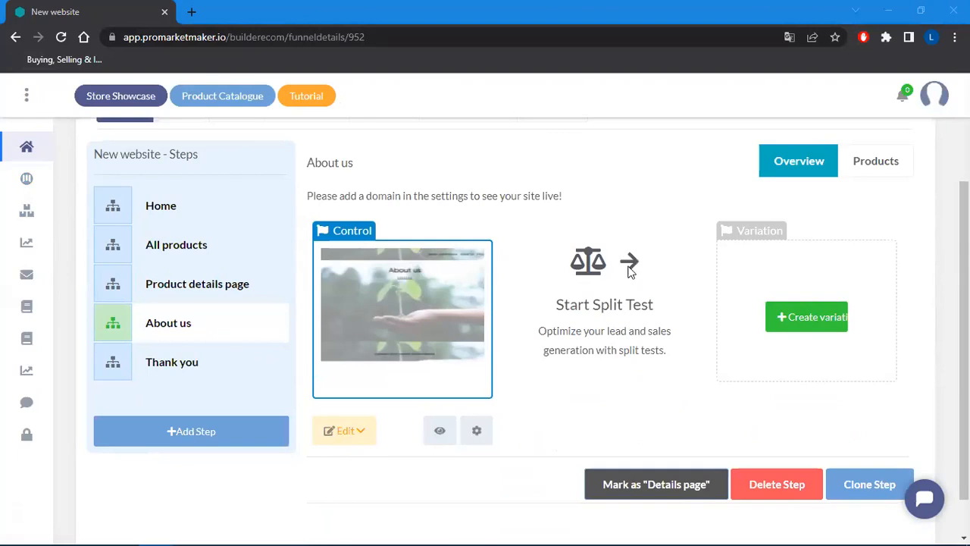
{"action": "scroll", "coordinate": [629, 272], "scroll_direction": "up", "scroll_amount": 2}
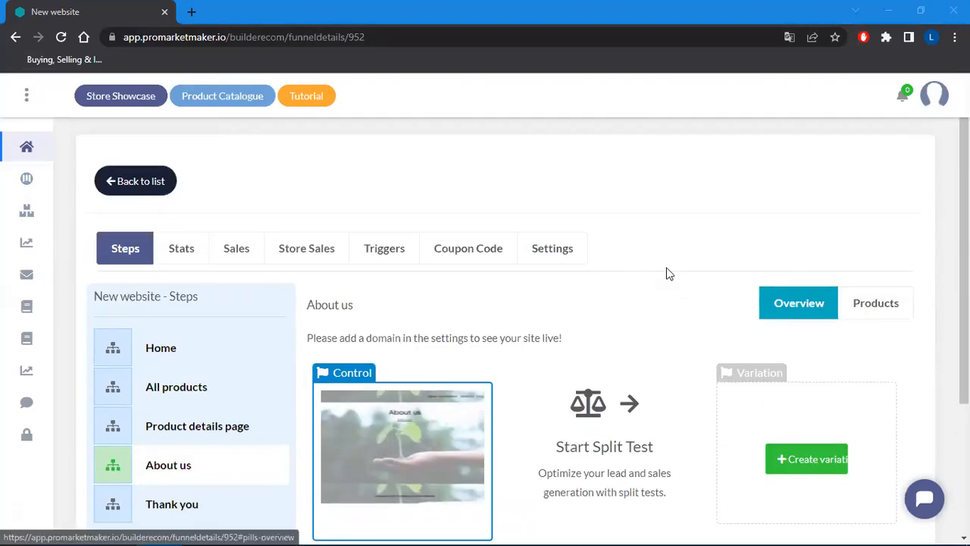
{"action": "scroll", "coordinate": [640, 267], "scroll_direction": "down", "scroll_amount": 3}
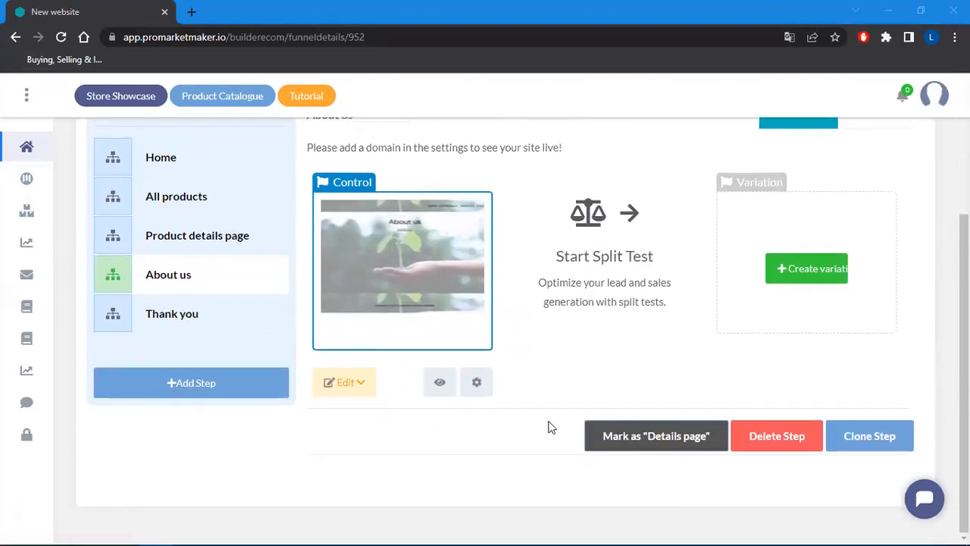
{"action": "scroll", "coordinate": [455, 429], "scroll_direction": "up", "scroll_amount": 3}
{"action": "scroll", "coordinate": [502, 262], "scroll_direction": "down", "scroll_amount": 1}
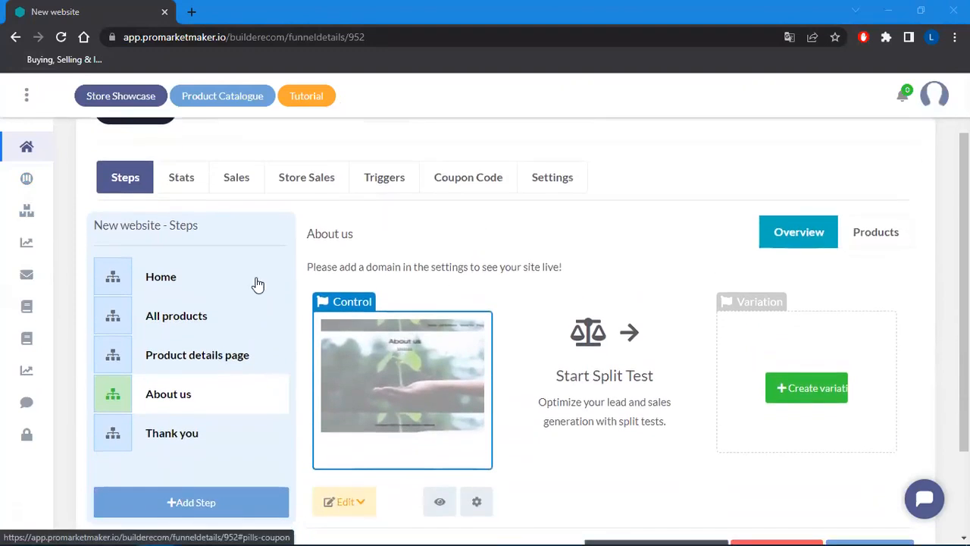
Step: Select the Home step and look over its overview and available page actions
{"action": "left_click", "coordinate": [101, 280]}
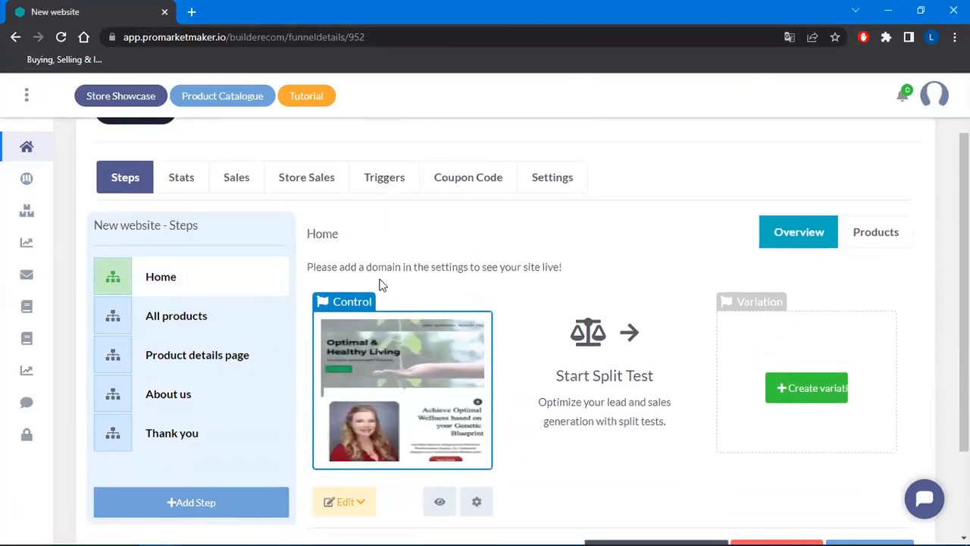
{"action": "scroll", "coordinate": [669, 314], "scroll_direction": "up", "scroll_amount": 1}
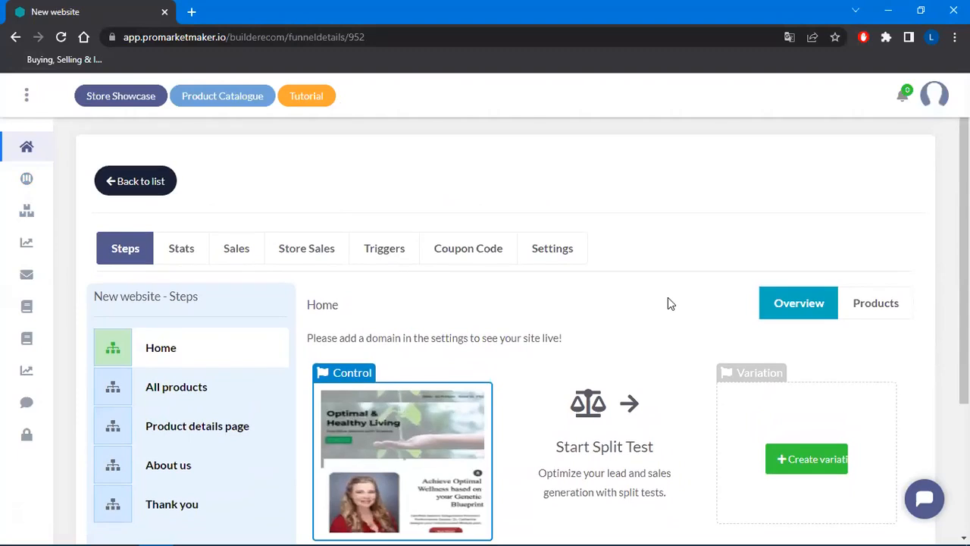
{"action": "scroll", "coordinate": [667, 294], "scroll_direction": "down", "scroll_amount": 3}
{"action": "scroll", "coordinate": [674, 328], "scroll_direction": "up", "scroll_amount": 2}
{"action": "scroll", "coordinate": [614, 208], "scroll_direction": "down", "scroll_amount": 3}
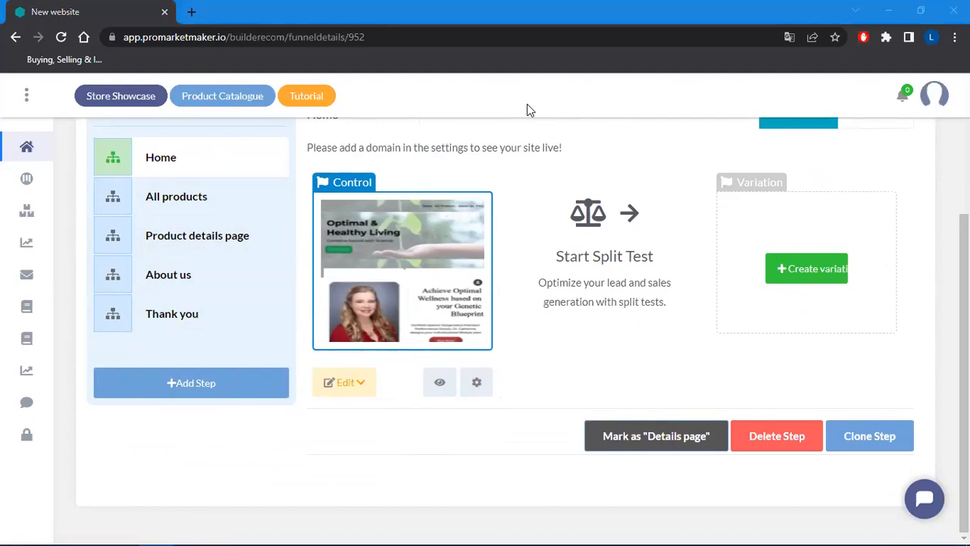
{"action": "scroll", "coordinate": [442, 216], "scroll_direction": "up", "scroll_amount": 3}
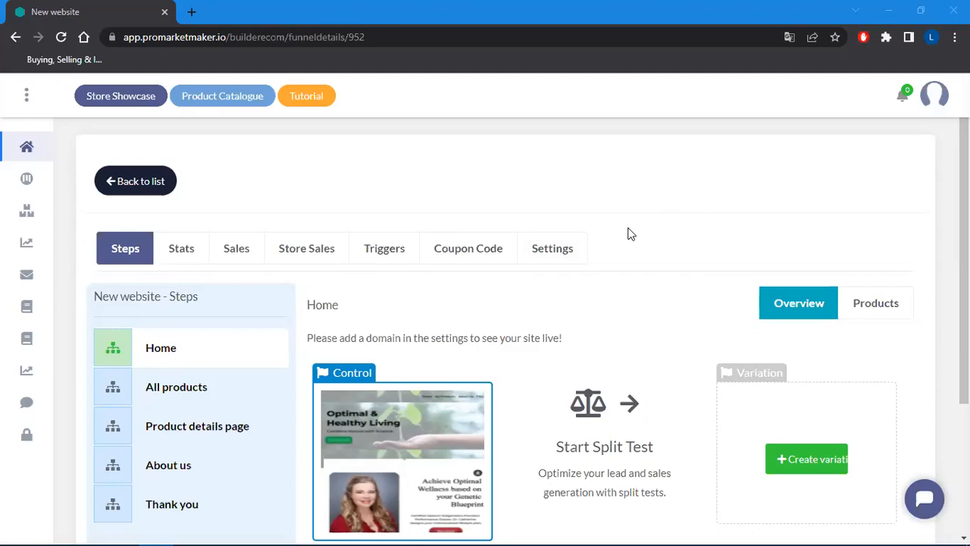
{"action": "scroll", "coordinate": [670, 245], "scroll_direction": "down", "scroll_amount": 1}
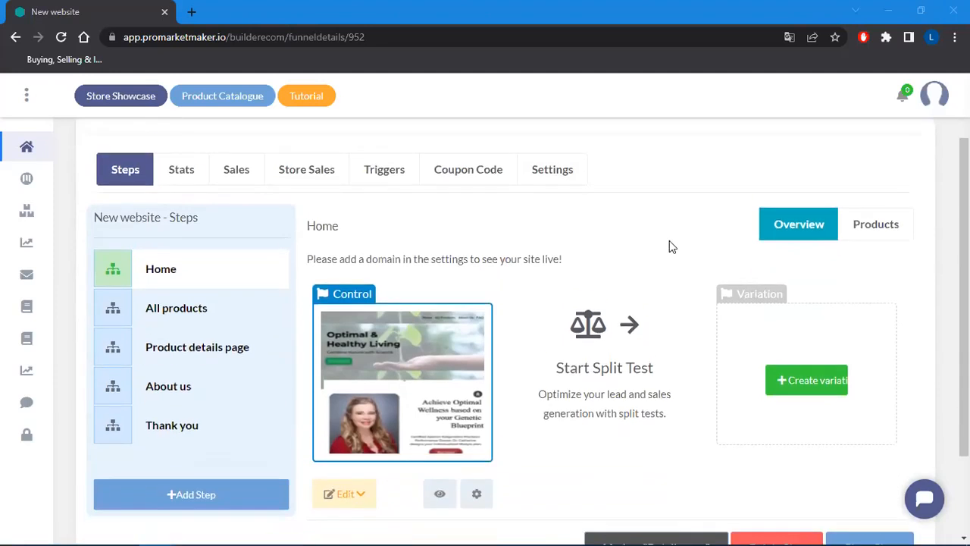
{"action": "scroll", "coordinate": [669, 240], "scroll_direction": "down", "scroll_amount": 2}
{"action": "scroll", "coordinate": [670, 240], "scroll_direction": "up", "scroll_amount": 3}
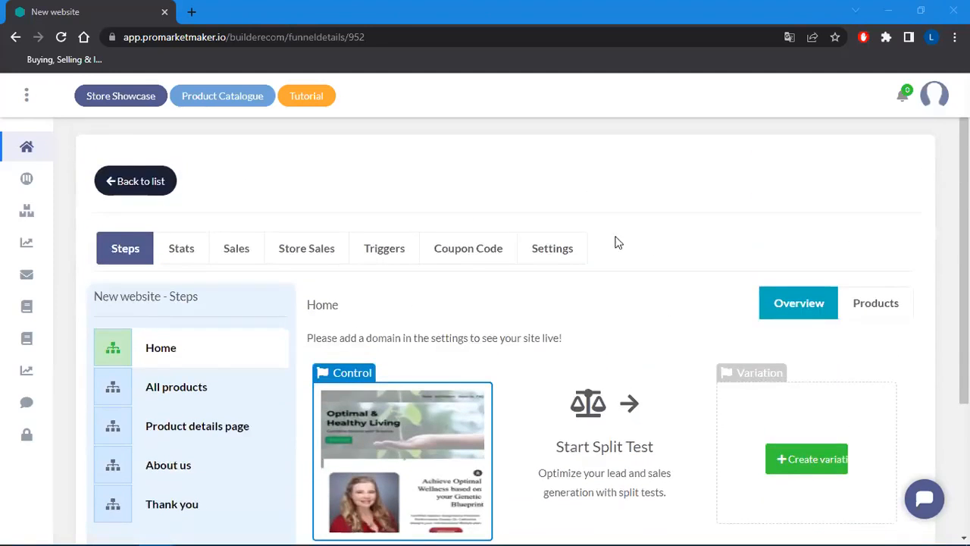